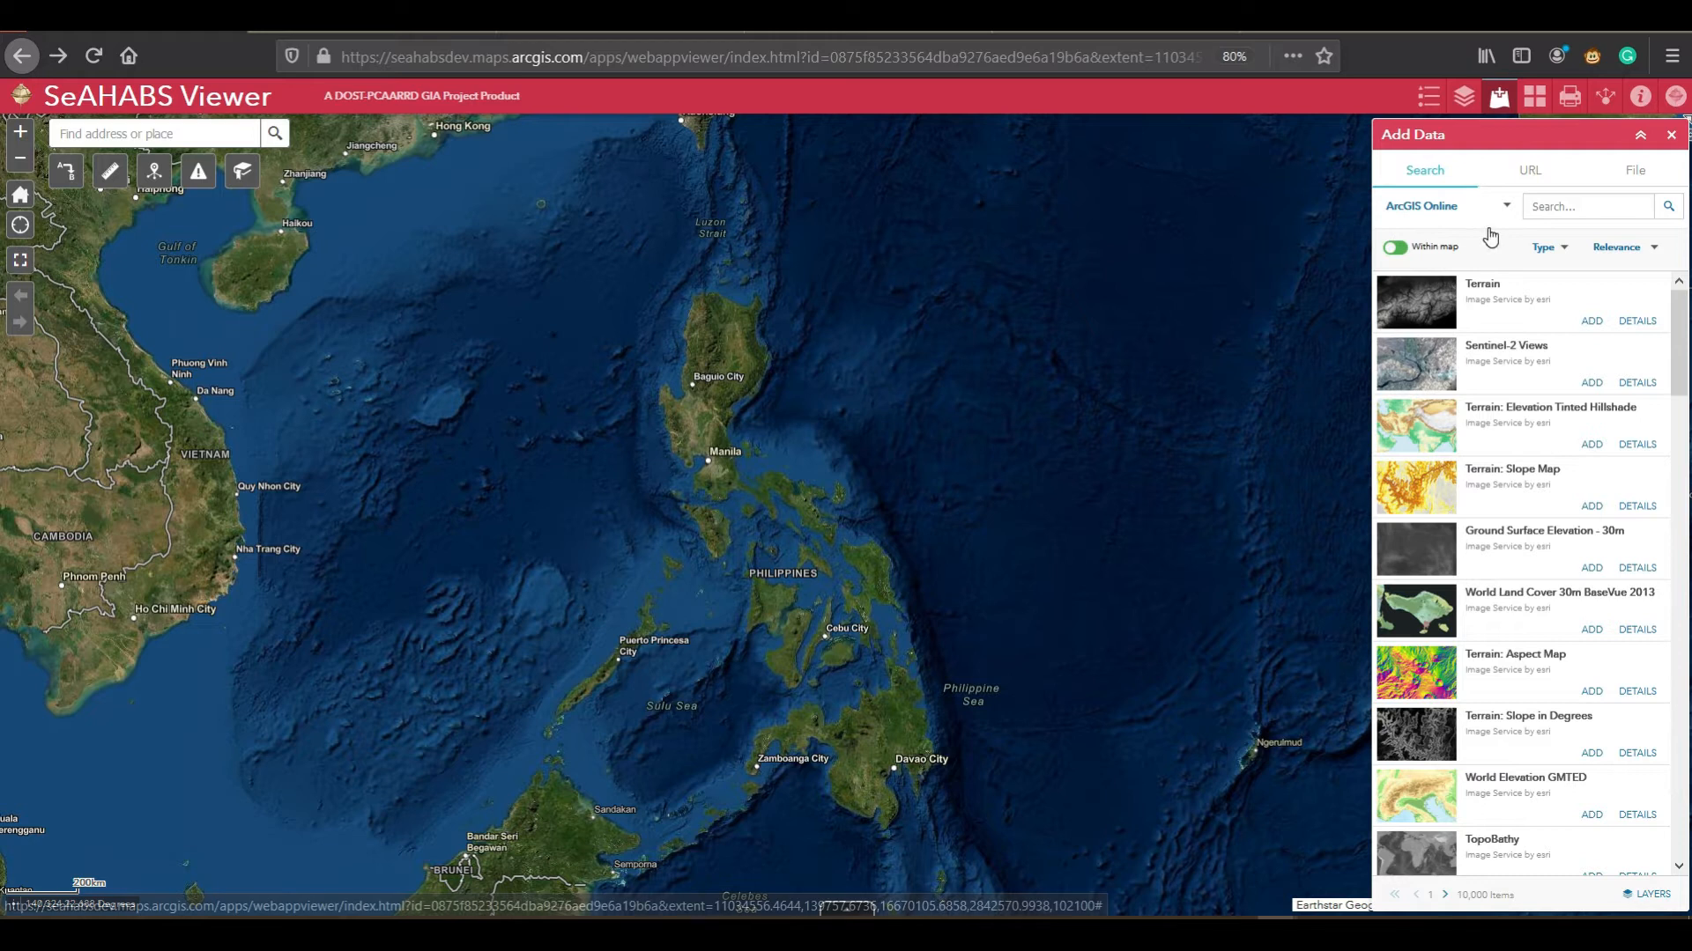
Step: Review the URL service types and the file upload option for adding data, and return to the ArcGIS Online search
{"action": "left_click", "coordinate": [1539, 179]}
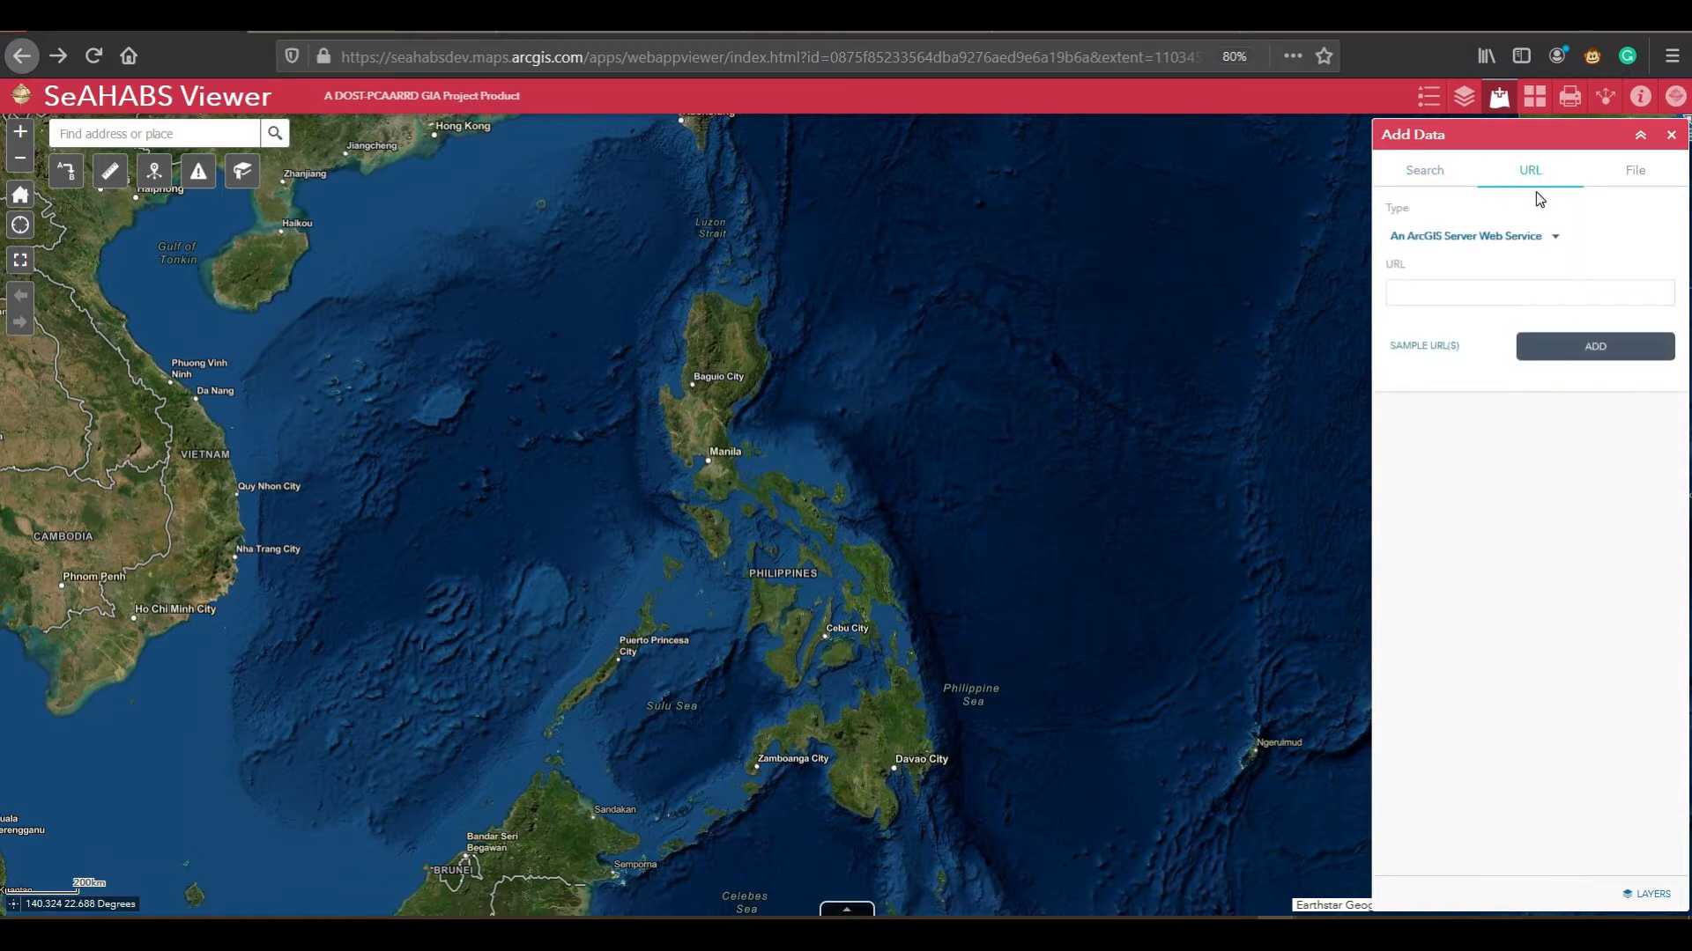
{"action": "left_click", "coordinate": [1550, 250]}
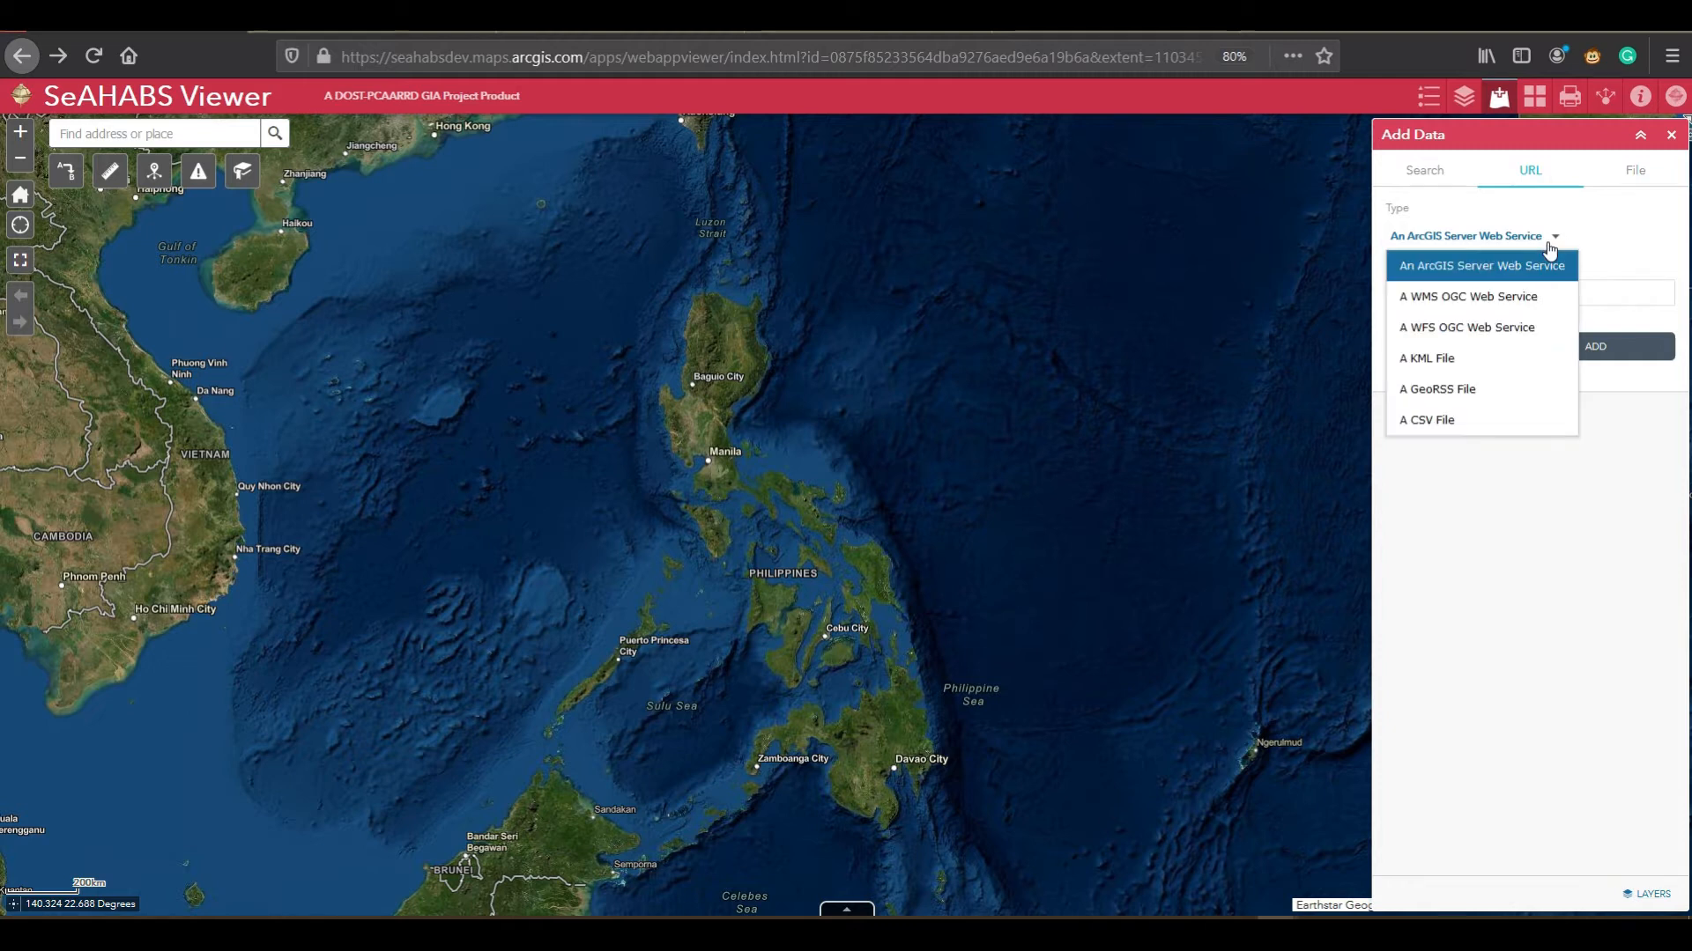
{"action": "left_click", "coordinate": [1635, 176]}
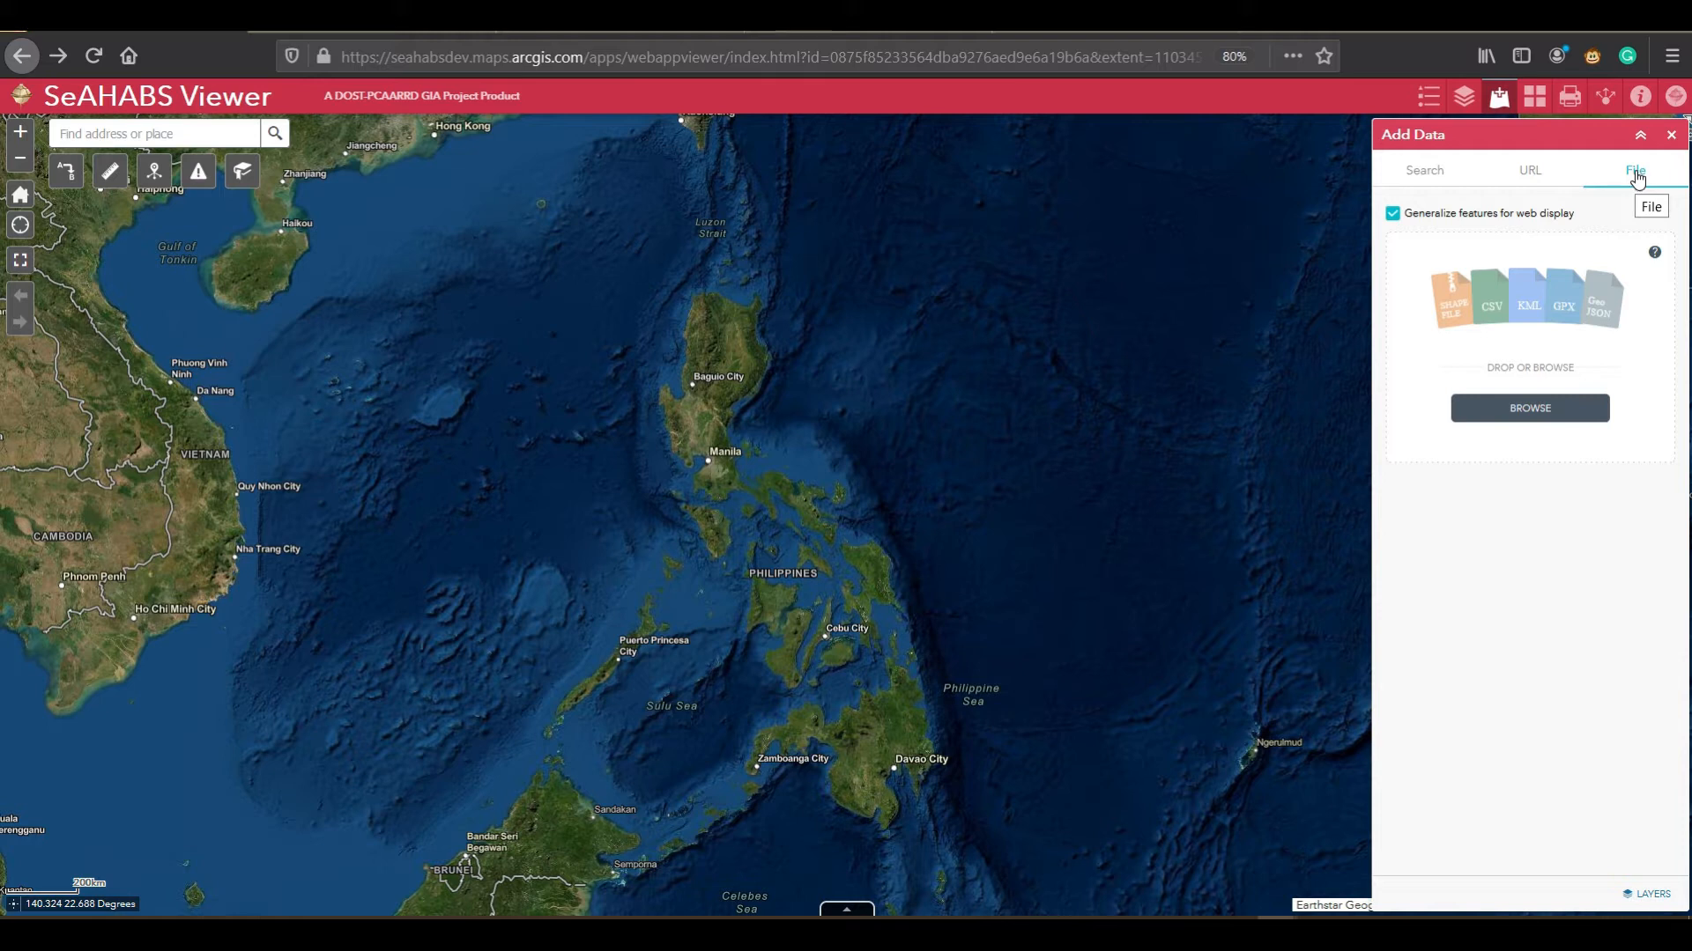
{"action": "left_click", "coordinate": [1427, 172]}
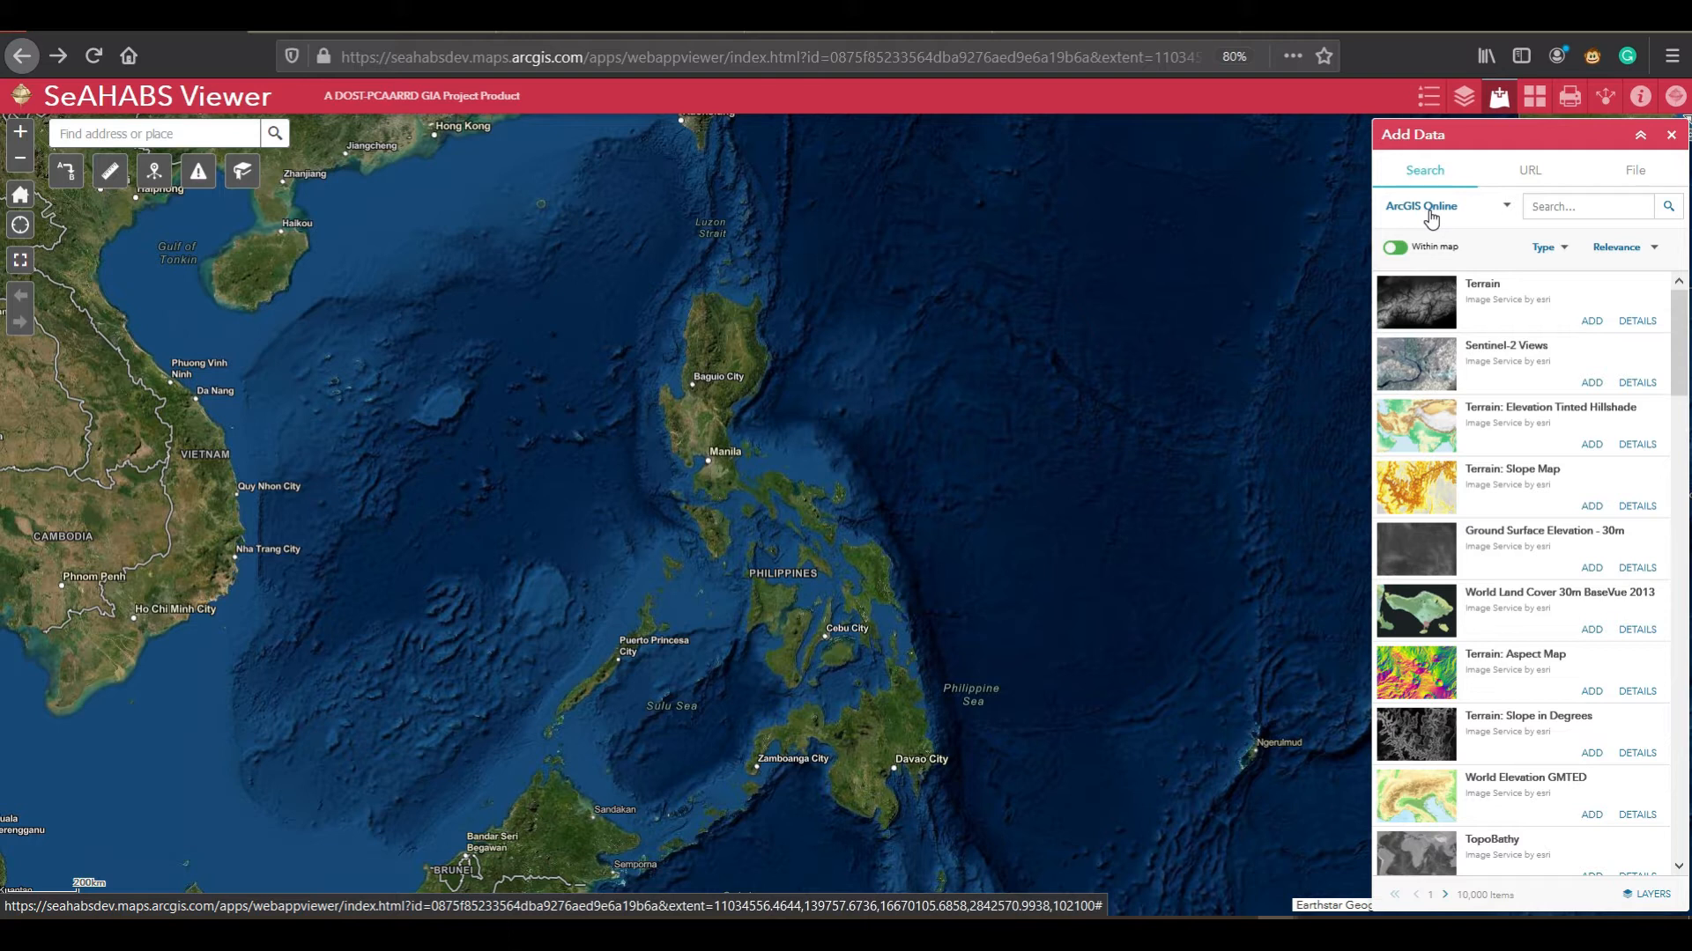
Step: Review the URL data types and show the sample URLs for an ArcGIS Server Web Service
{"action": "left_click", "coordinate": [1529, 180]}
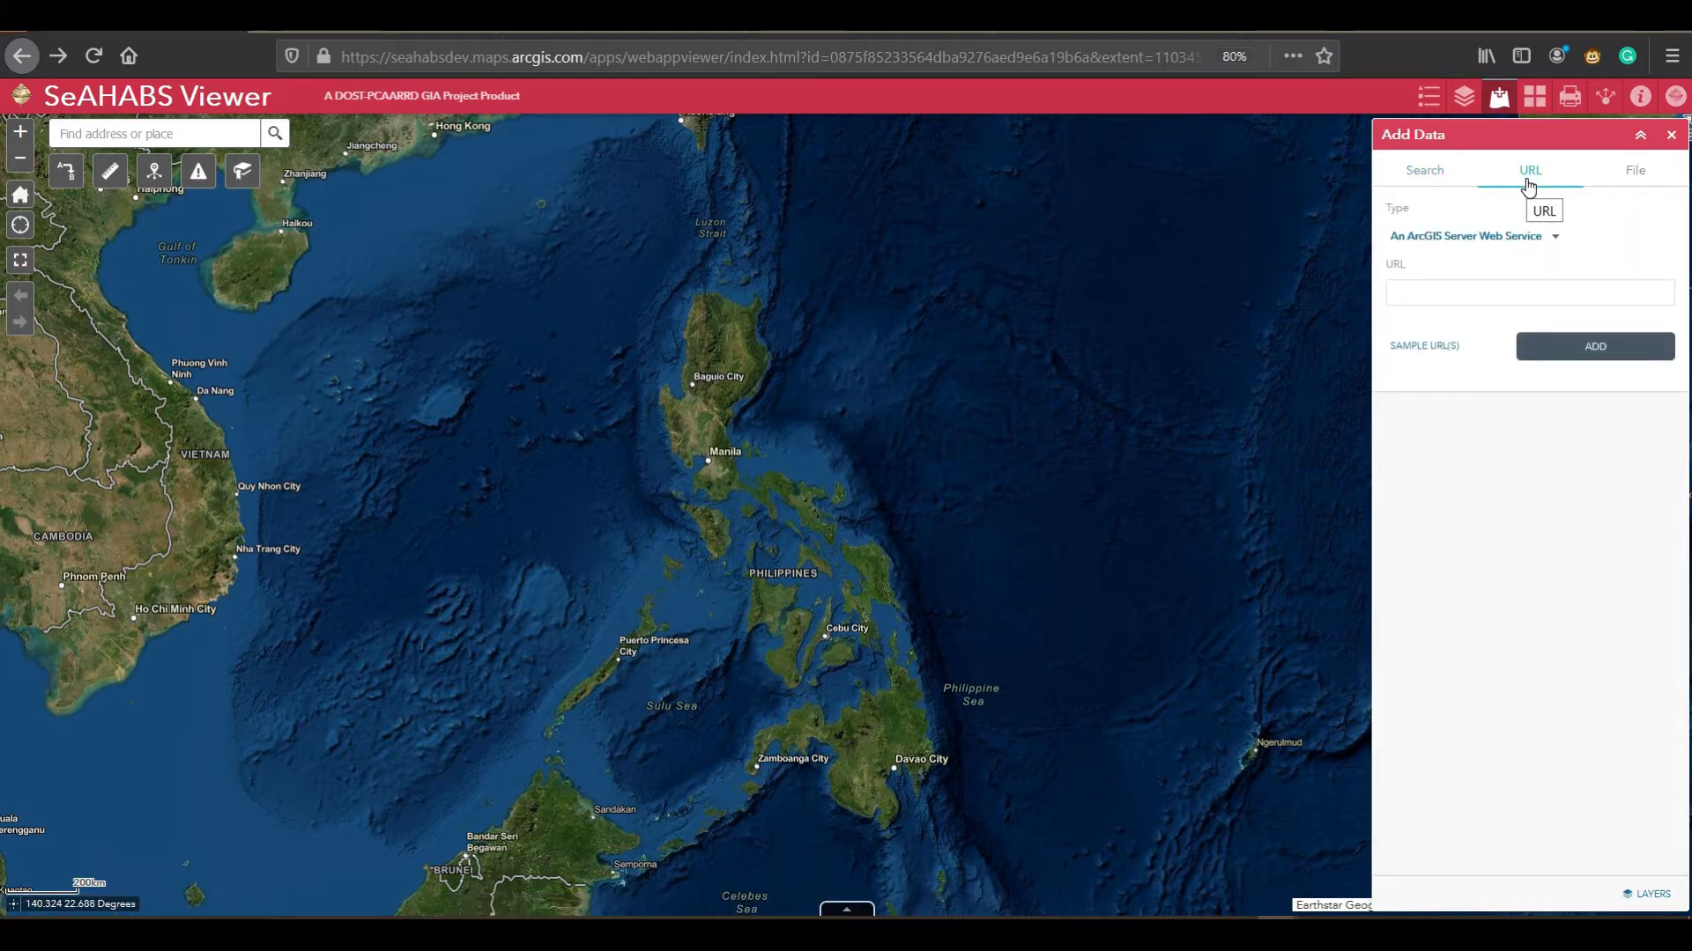
{"action": "left_click", "coordinate": [1554, 236]}
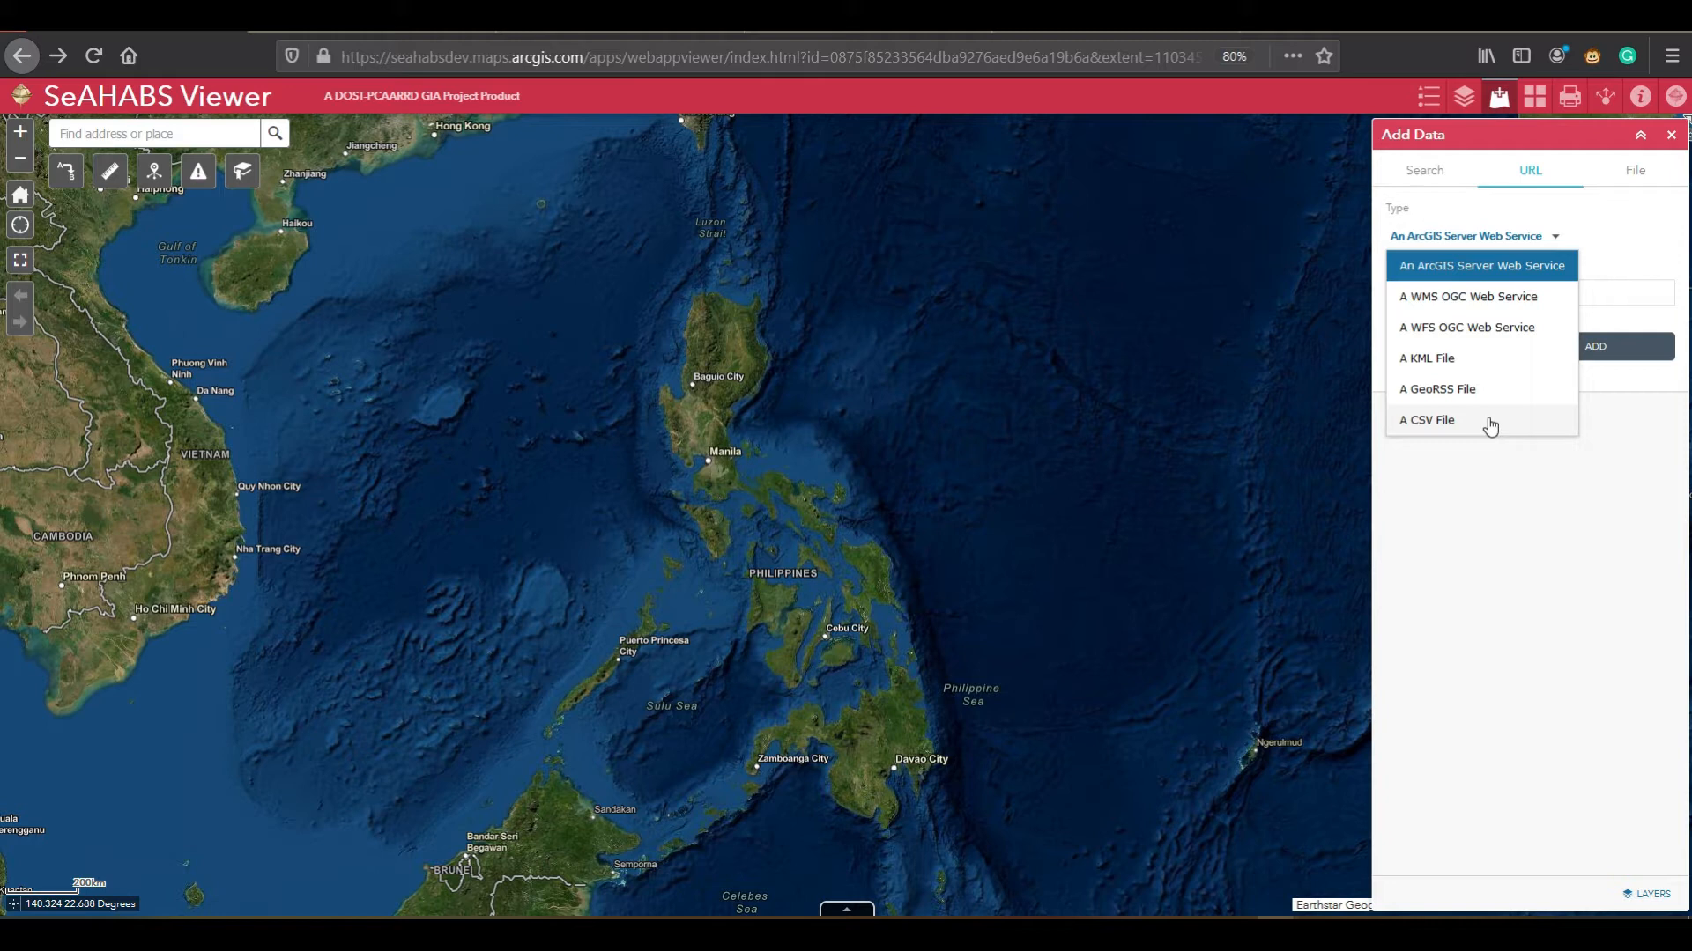
{"action": "left_click", "coordinate": [1480, 264]}
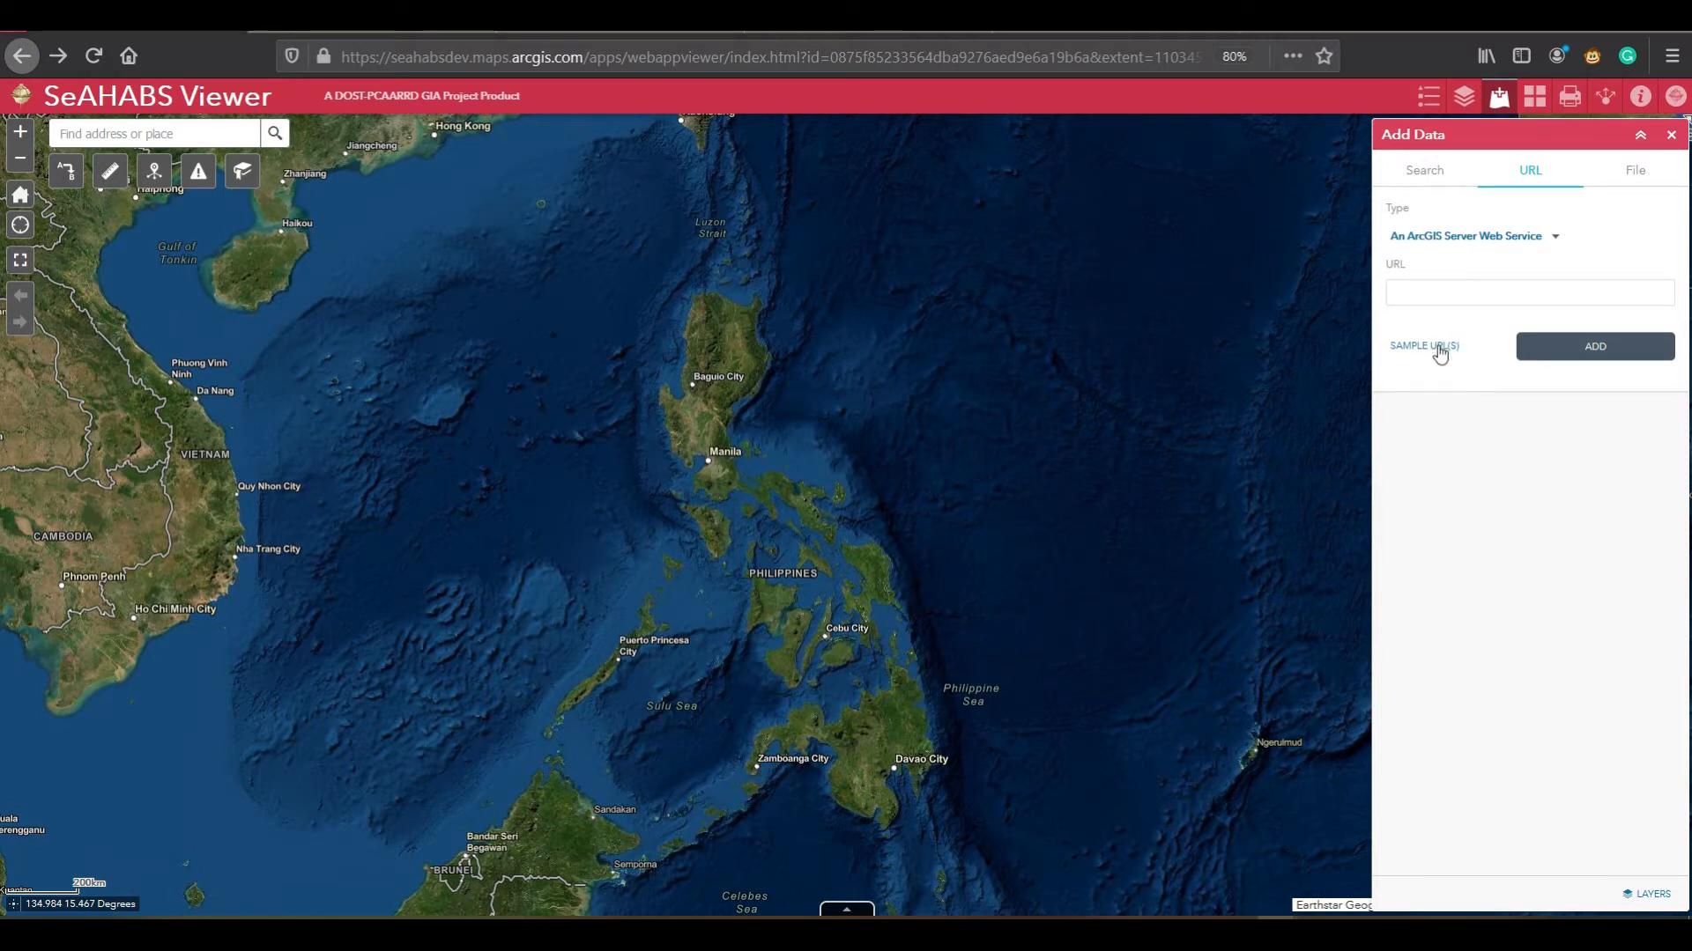
{"action": "left_click", "coordinate": [1489, 242]}
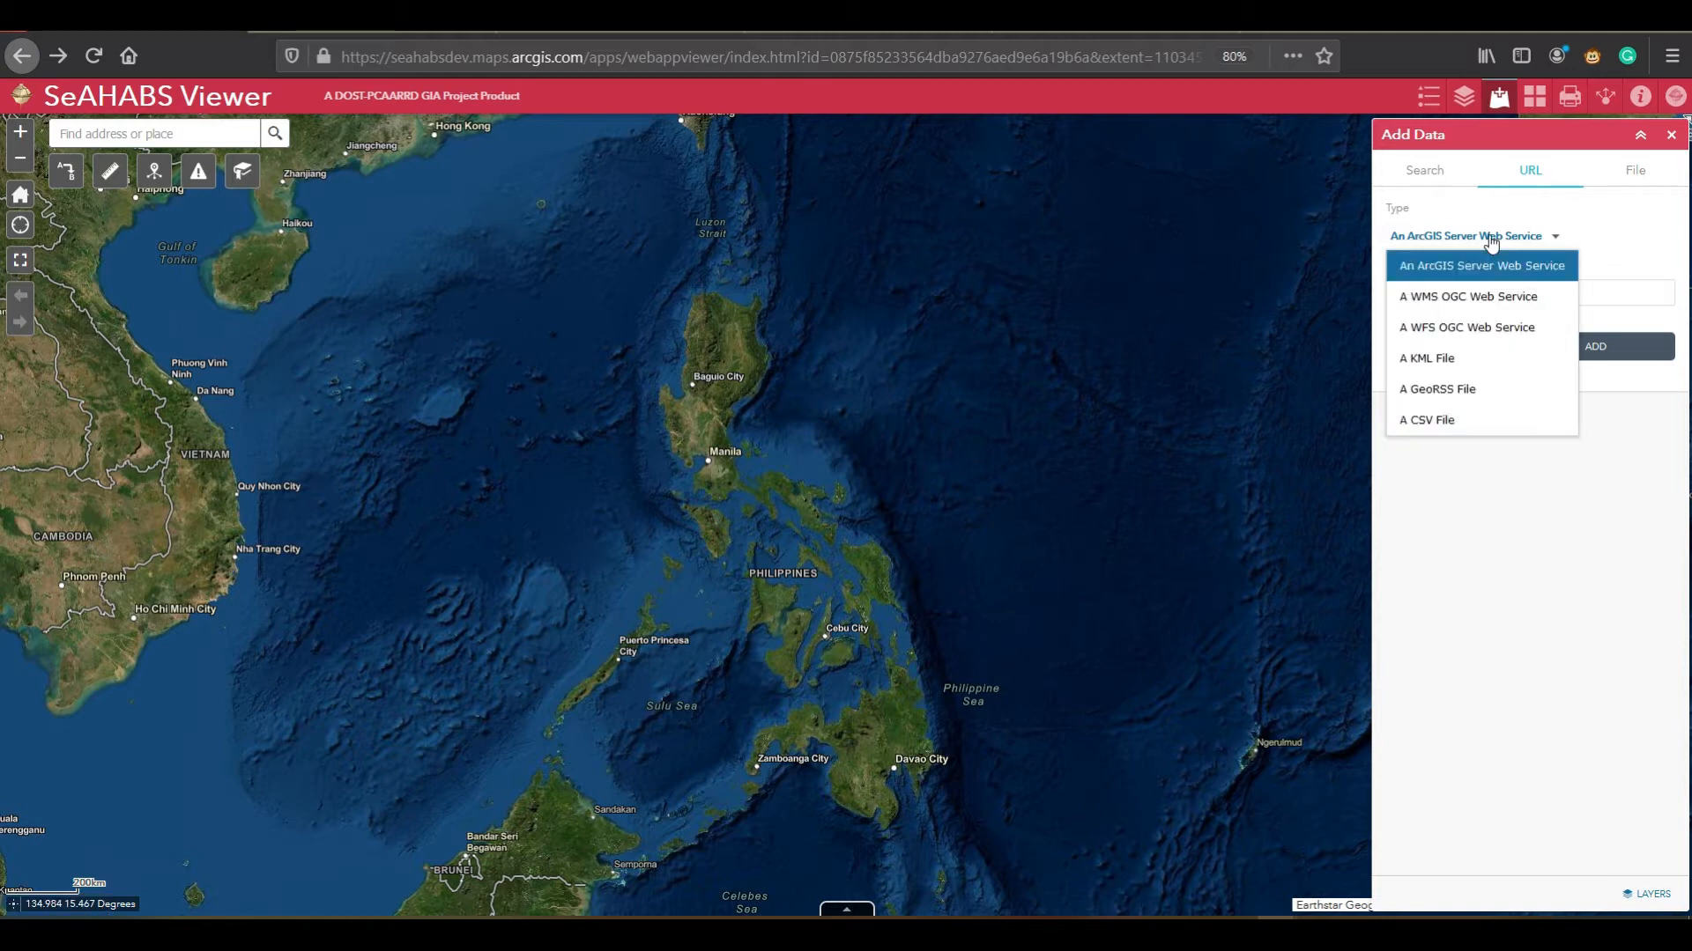
{"action": "left_click", "coordinate": [1490, 242]}
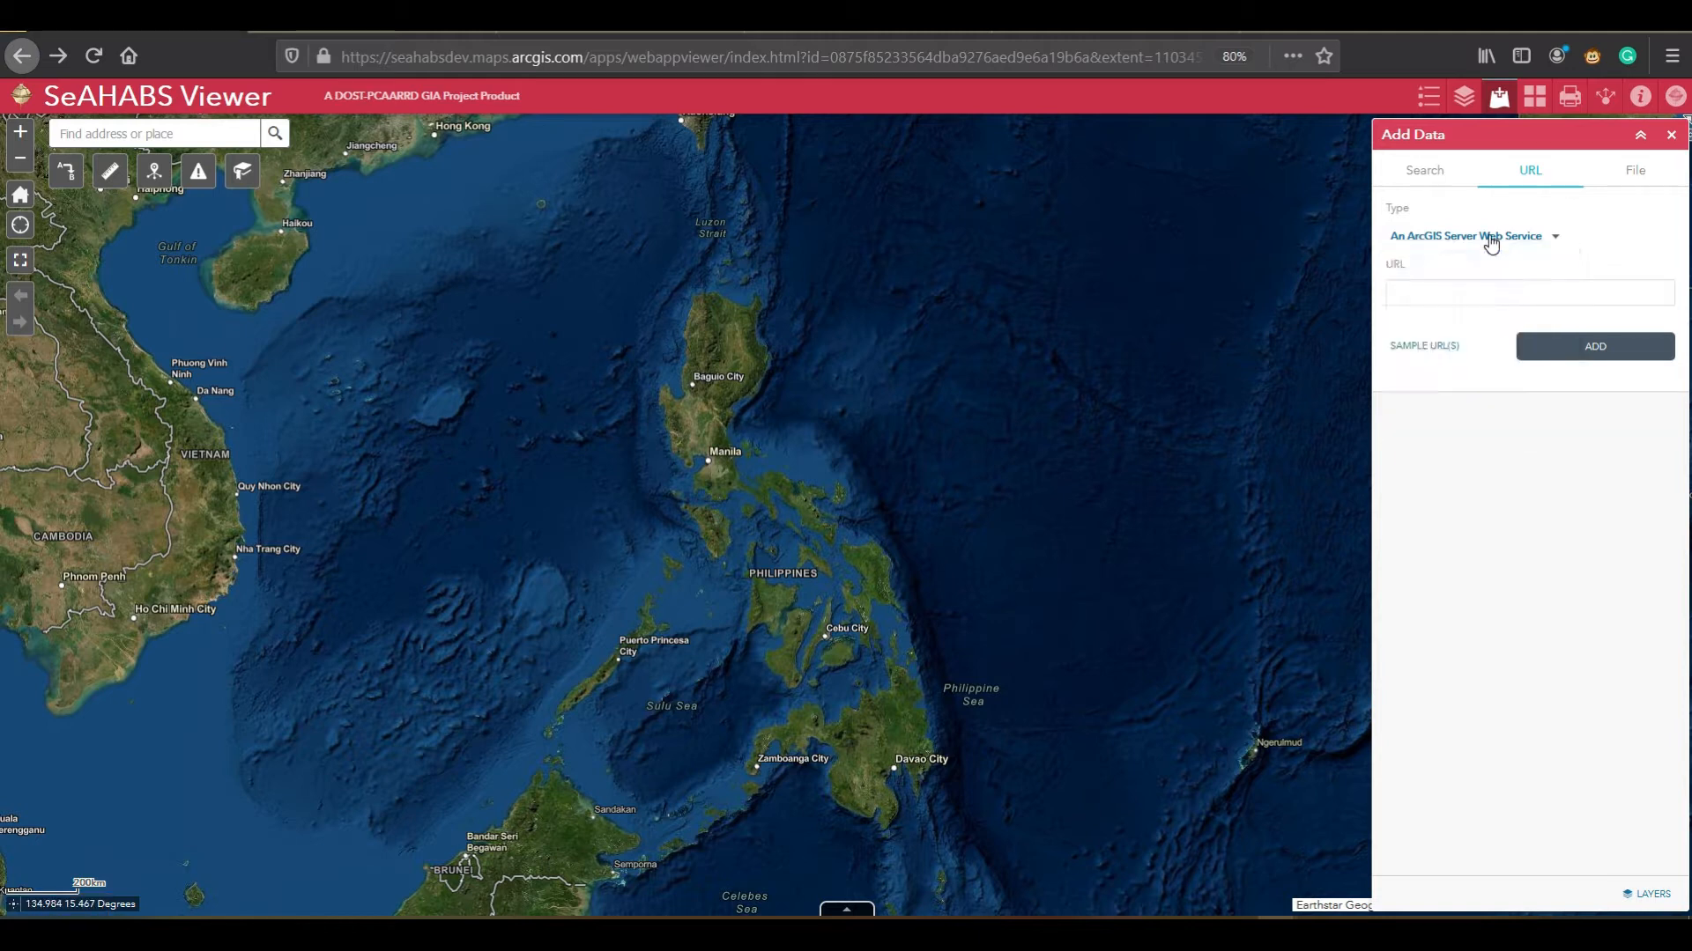
{"action": "left_click", "coordinate": [1434, 351]}
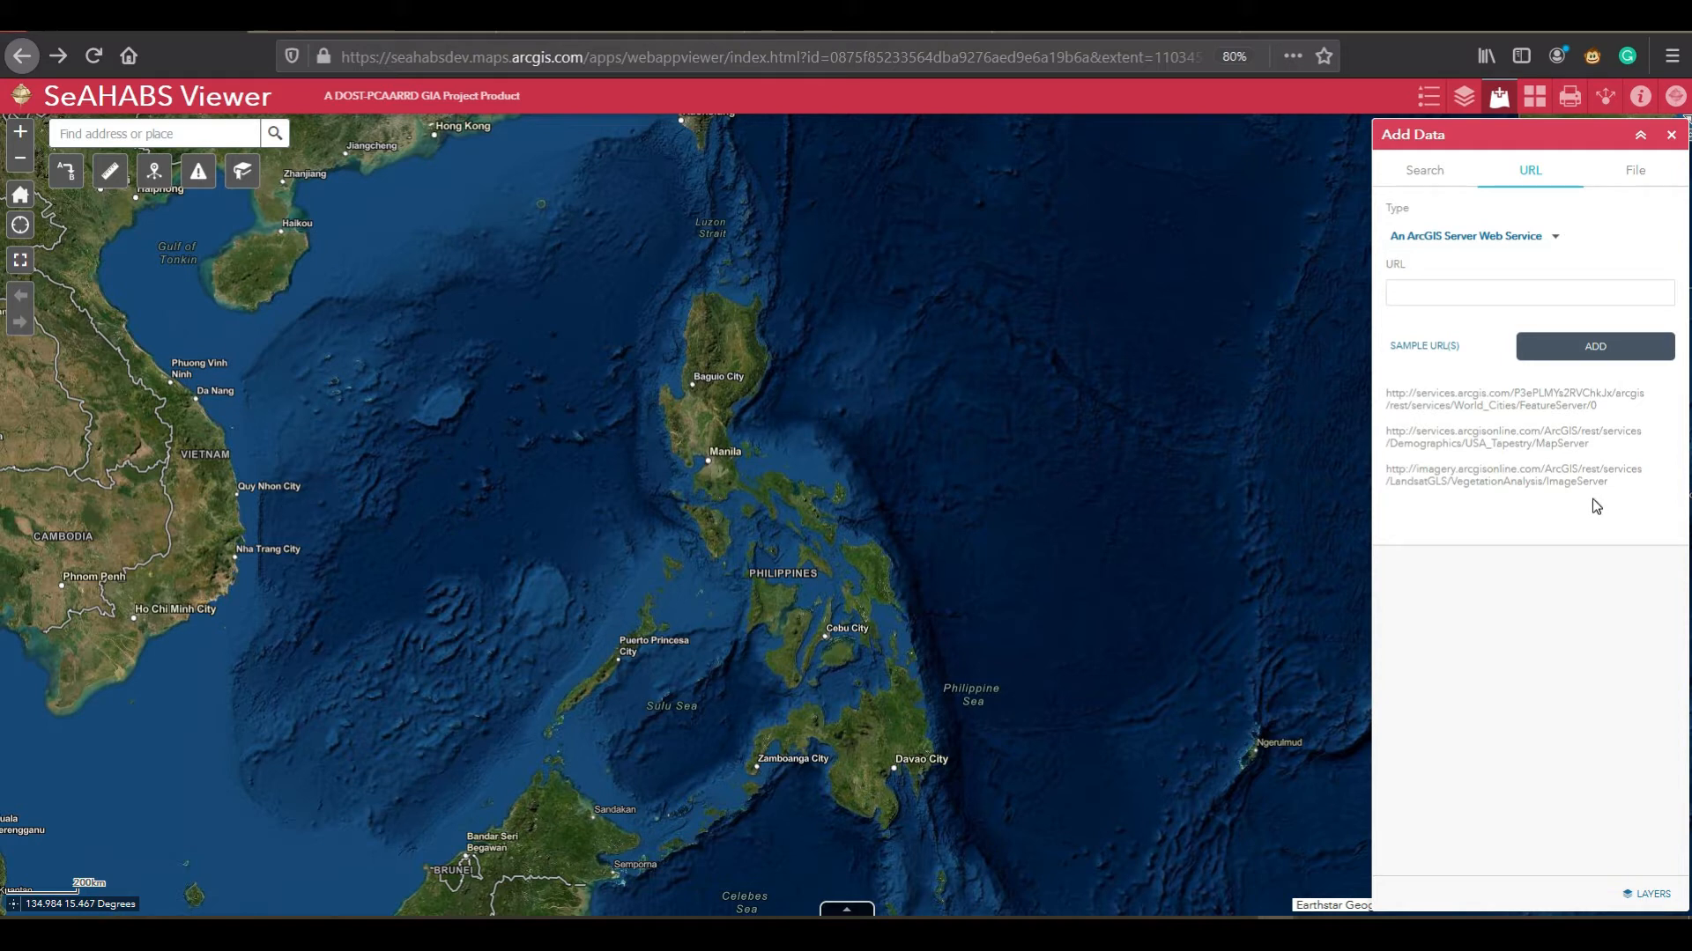
Step: View the sample URLs for a WMS OGC Web Service and for a WFS OGC Web Service
{"action": "left_click", "coordinate": [1548, 245]}
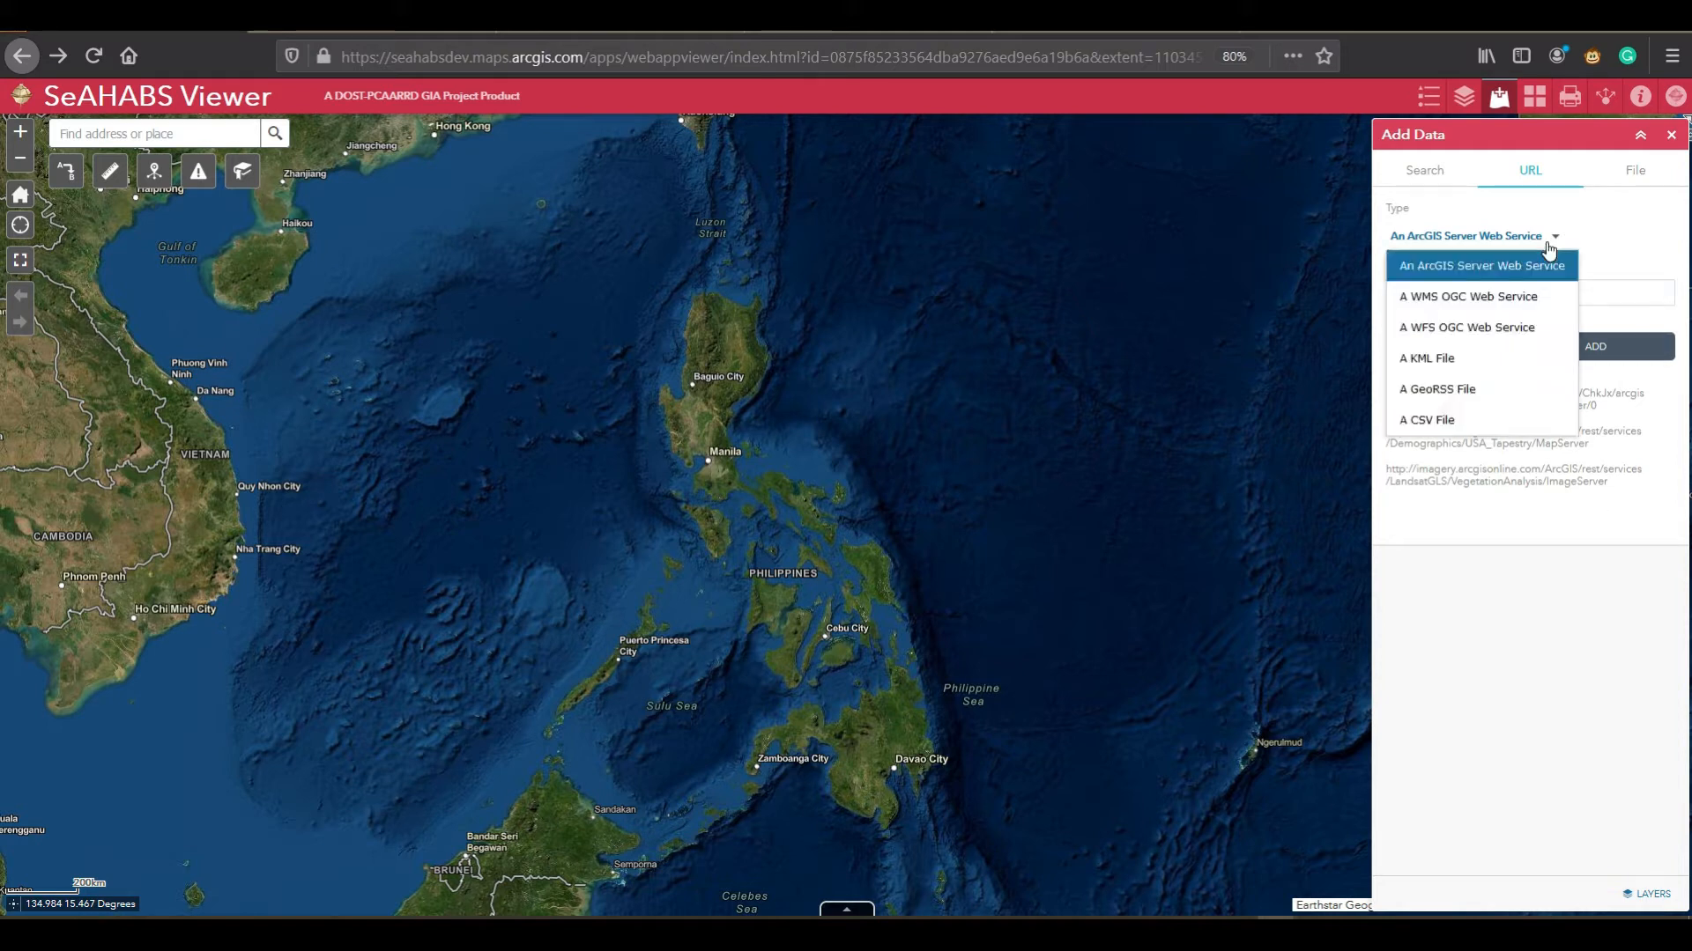
{"action": "left_click", "coordinate": [1498, 299]}
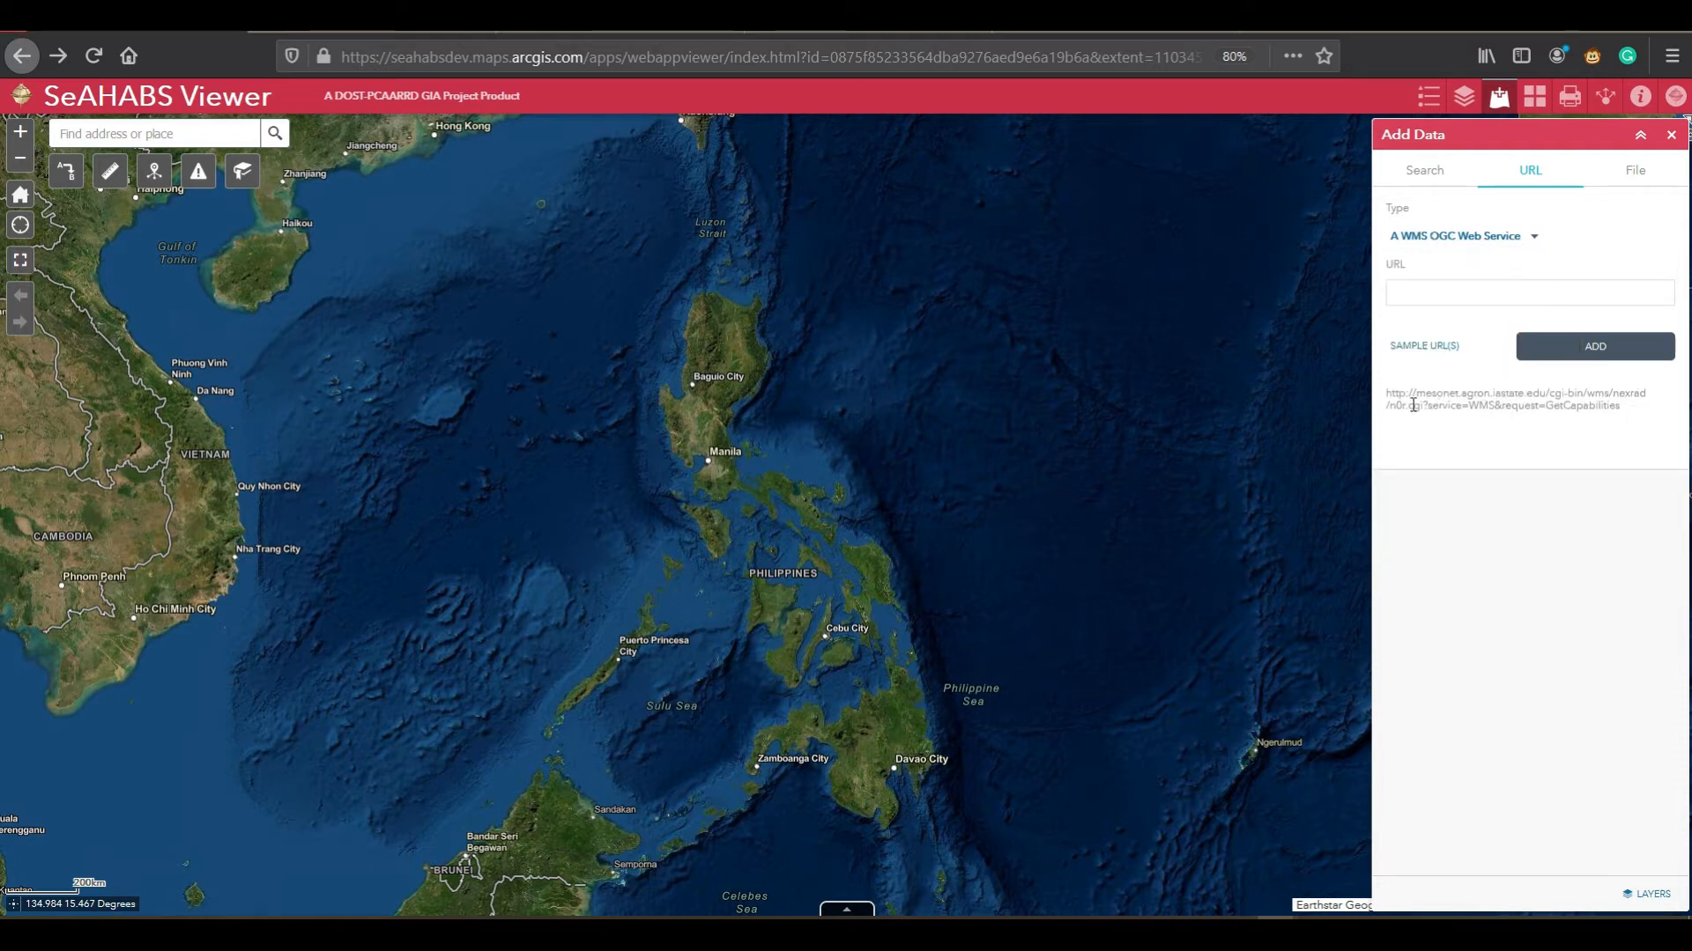
{"action": "left_click", "coordinate": [1498, 240]}
{"action": "left_click", "coordinate": [1425, 333]}
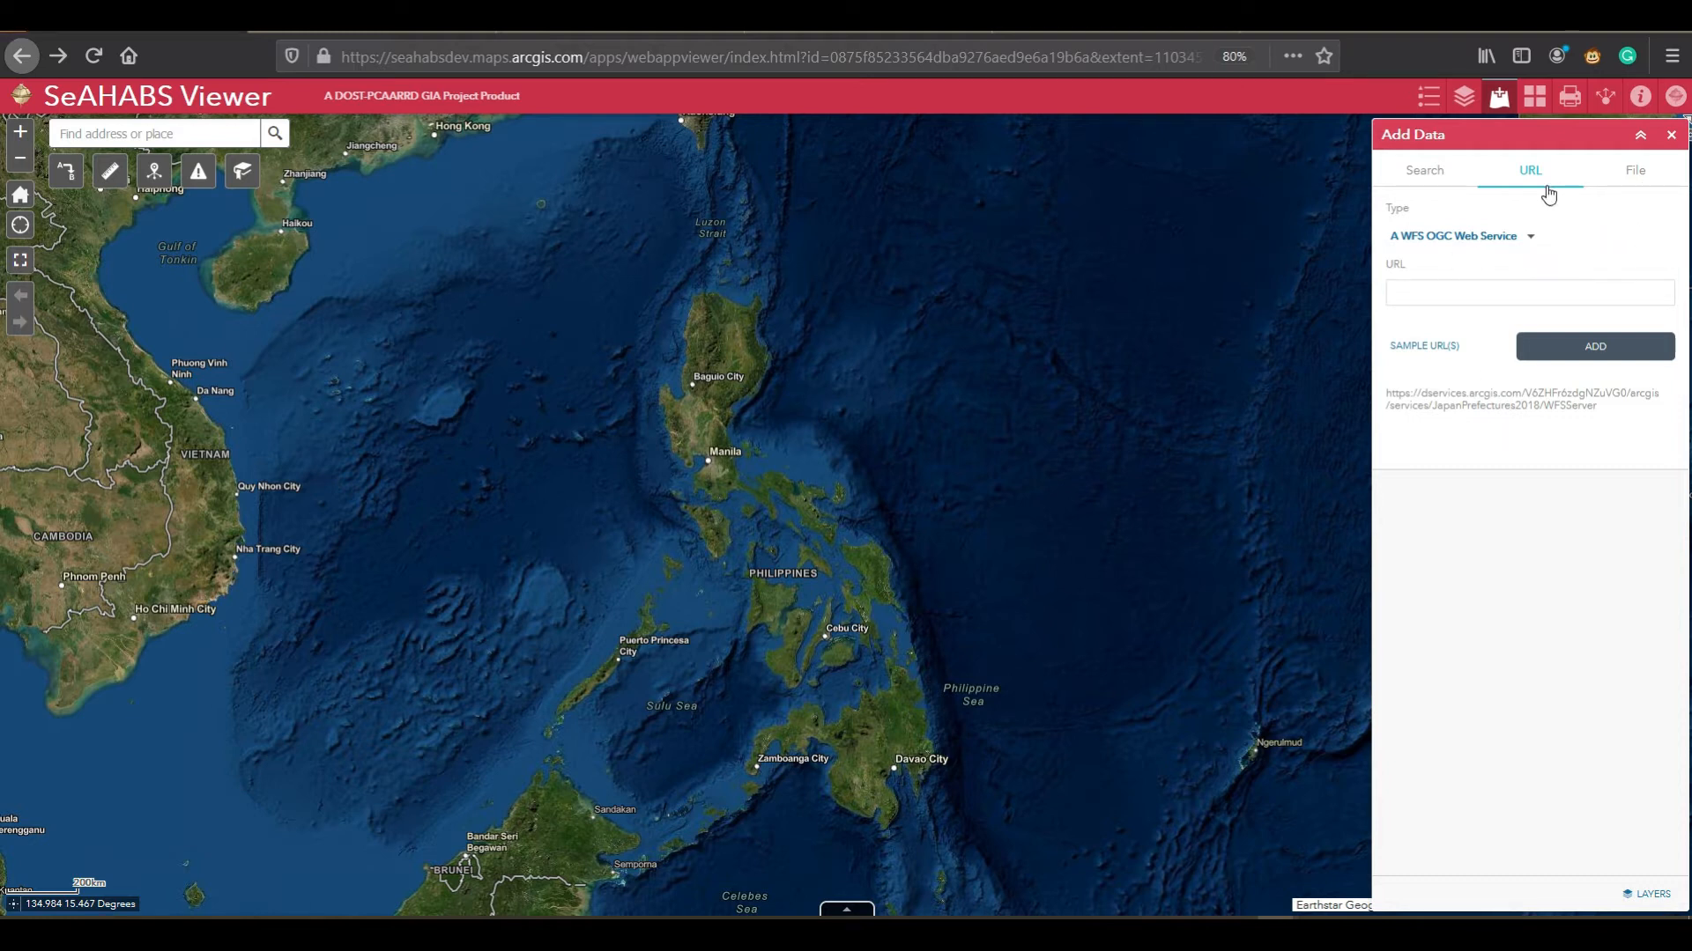
Step: Check the file upload and ArcGIS Online search options once more and close Add Data
{"action": "left_click", "coordinate": [1629, 187]}
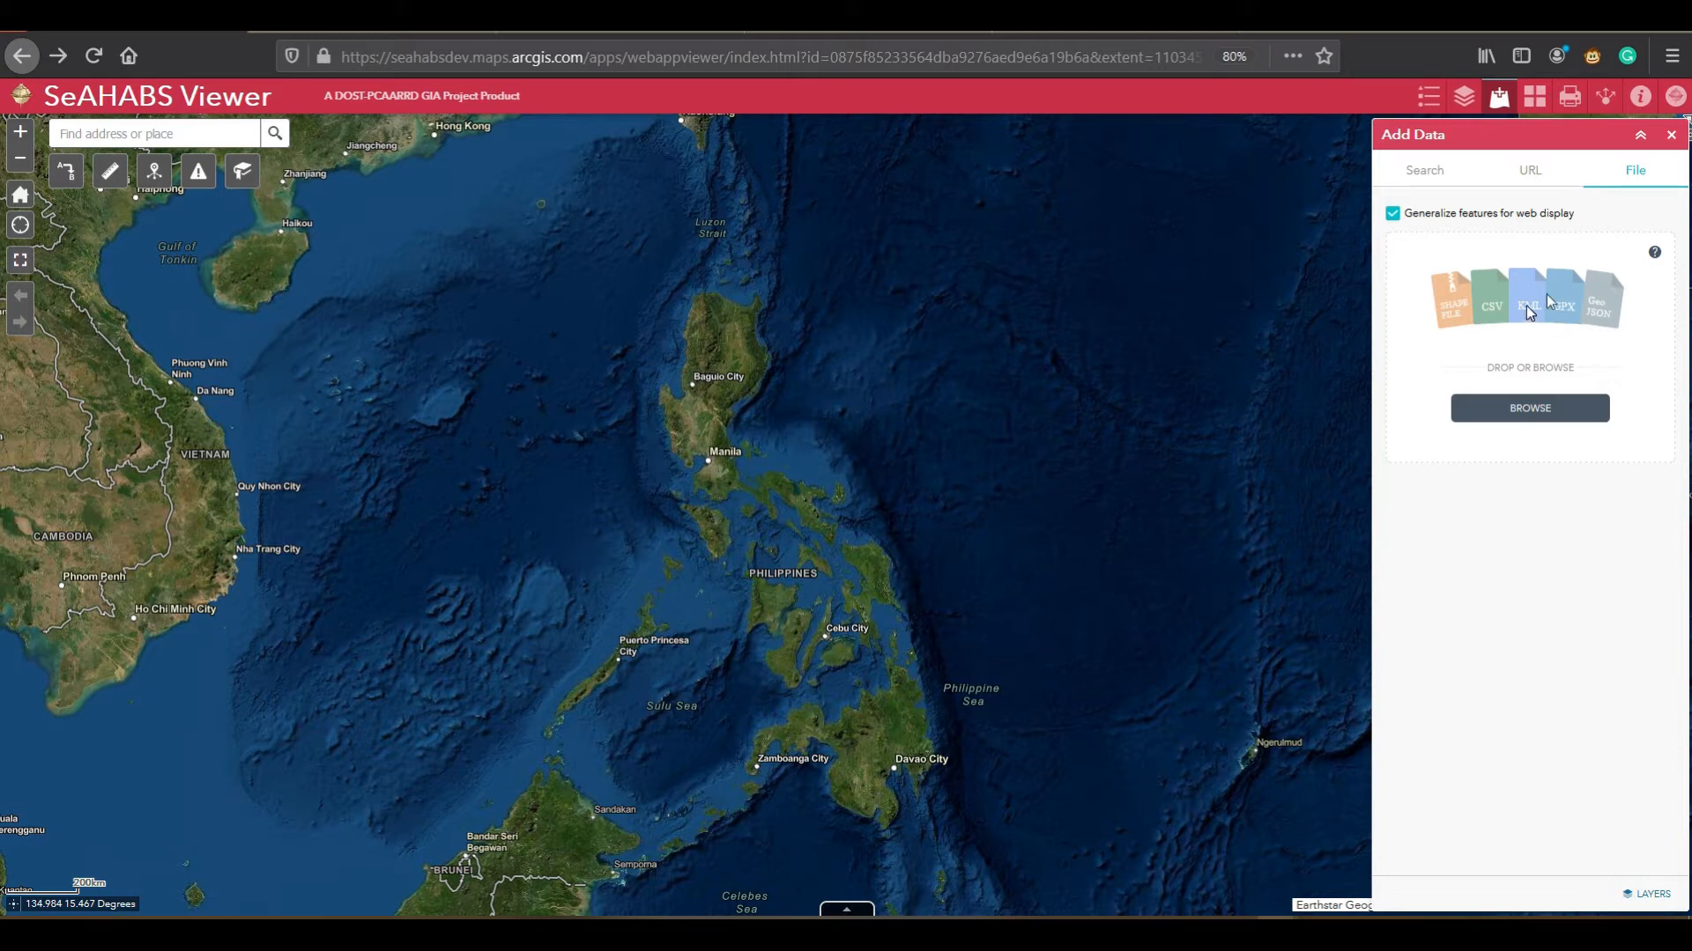
{"action": "left_click", "coordinate": [1439, 173]}
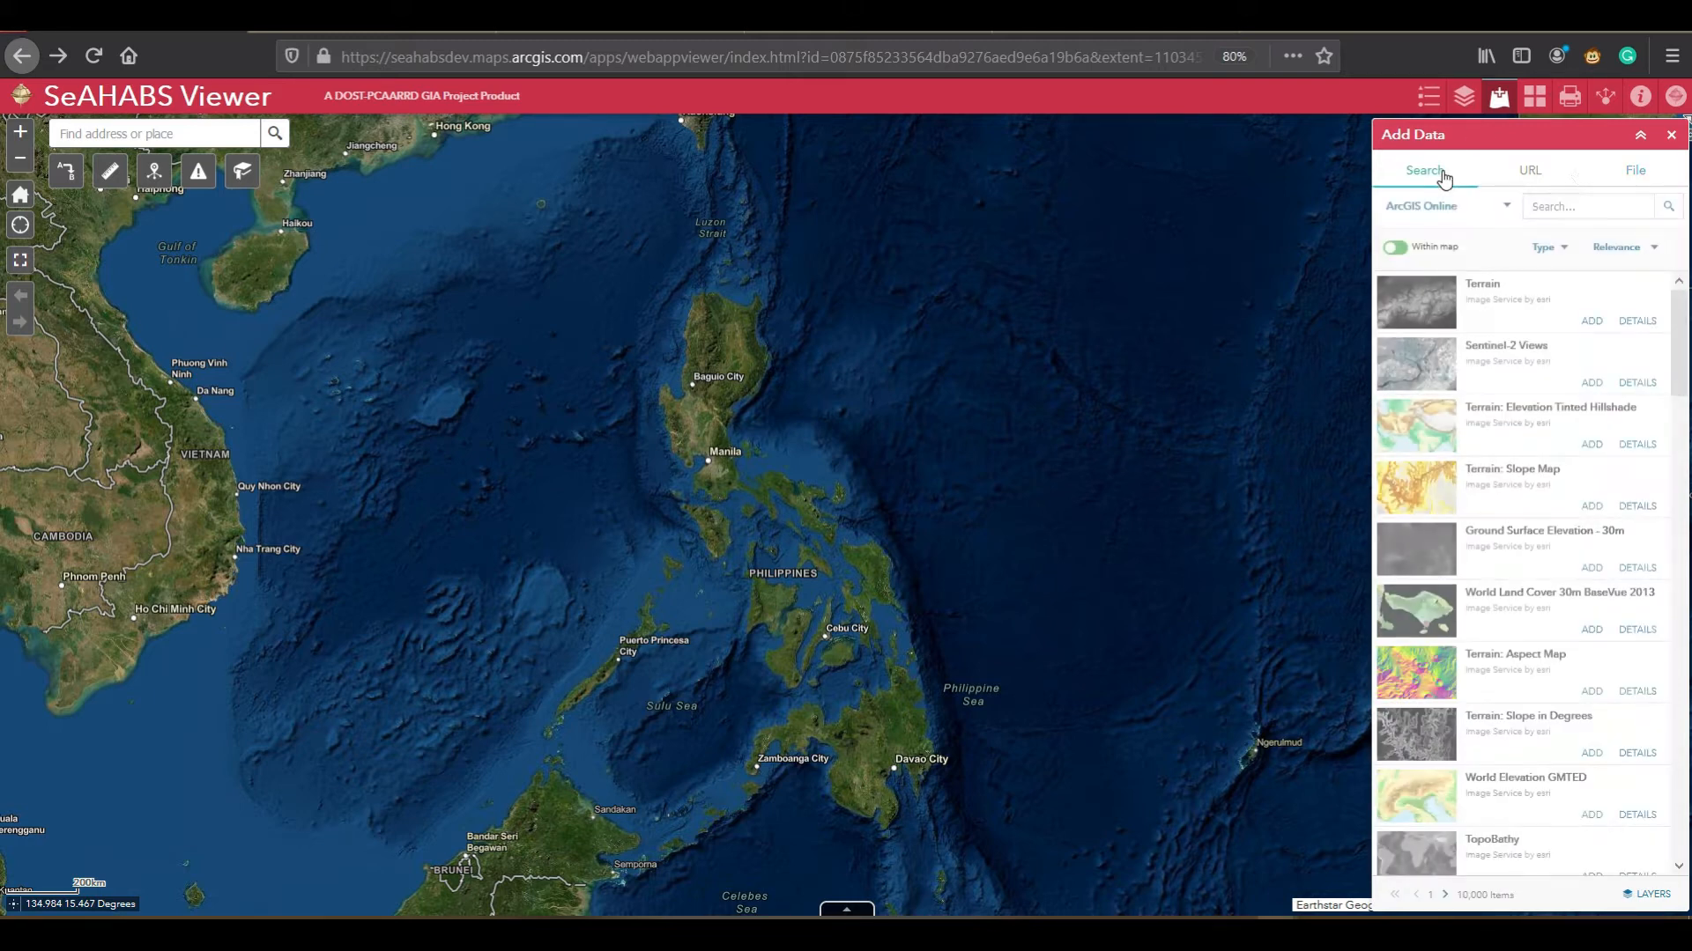
{"action": "left_click", "coordinate": [1671, 134]}
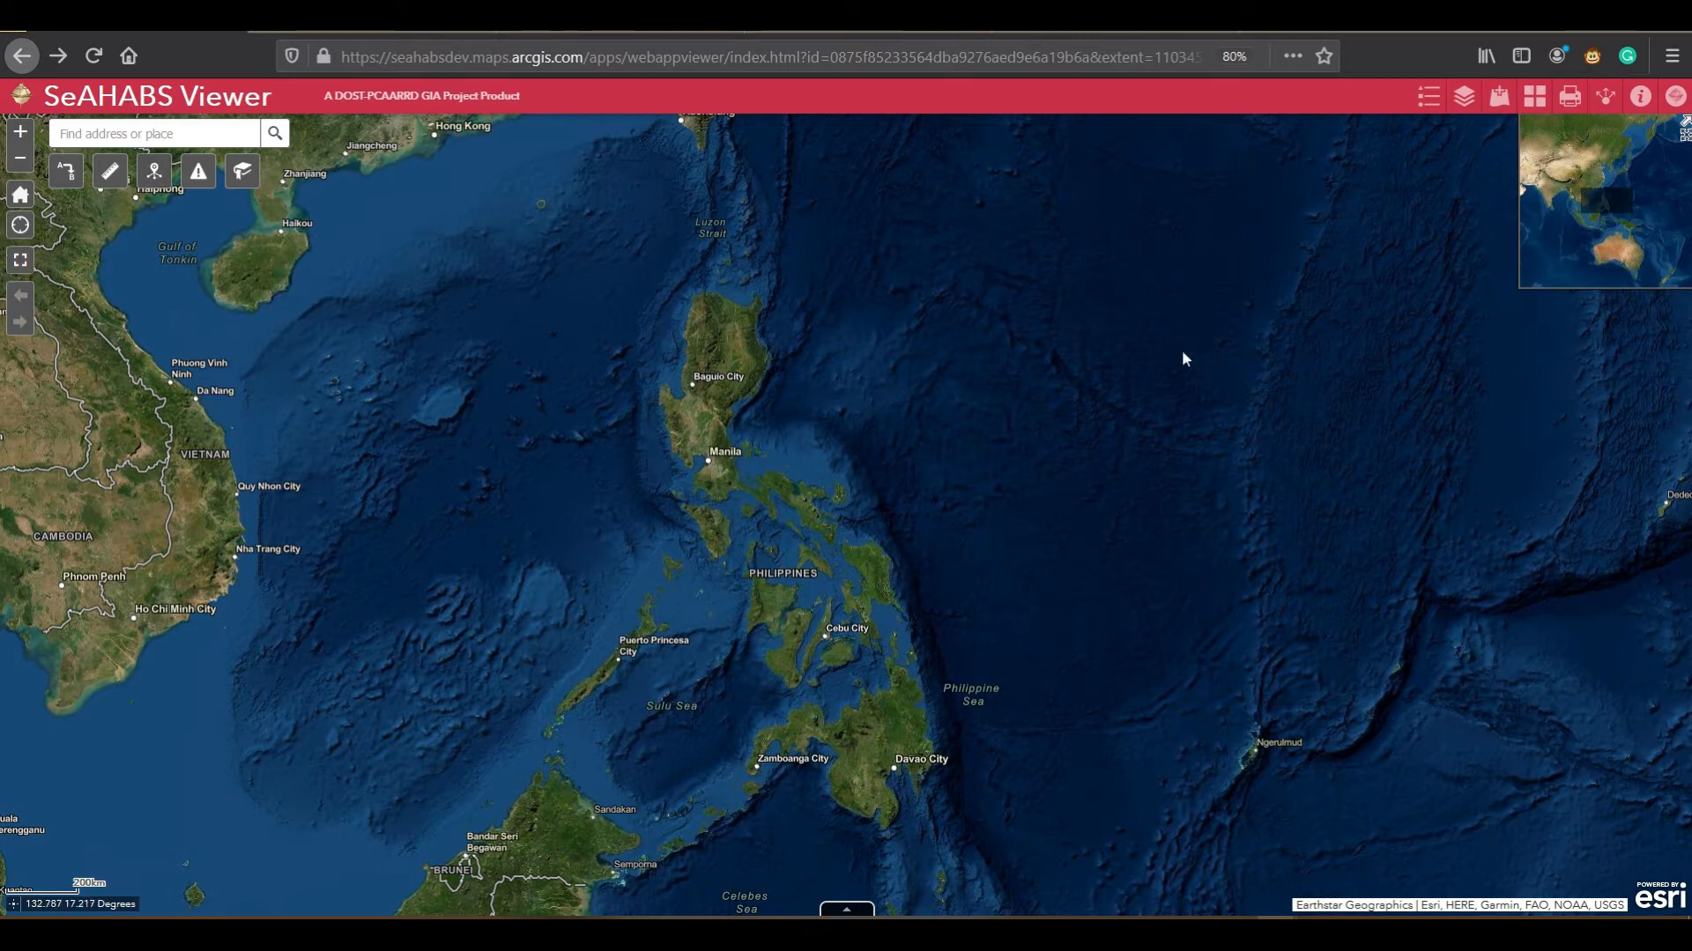
Step: Zoom the map to the Manila Bay spatial bookmark and close the bookmark window
{"action": "left_click", "coordinate": [247, 183]}
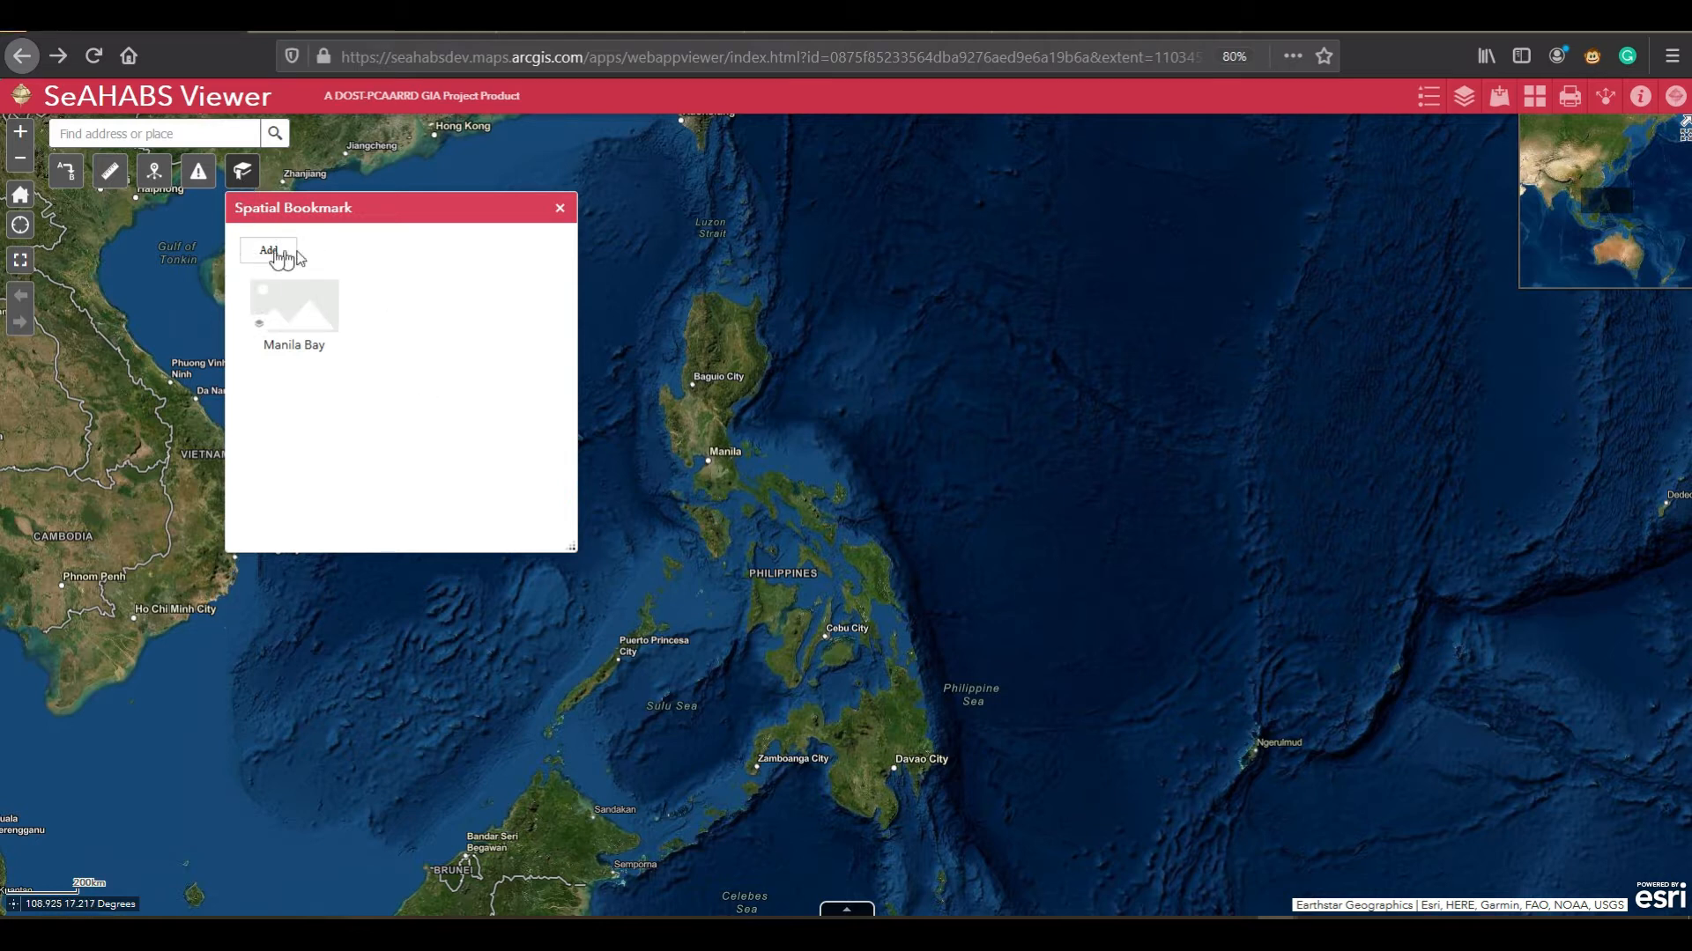
{"action": "mouse_move", "coordinate": [296, 304]}
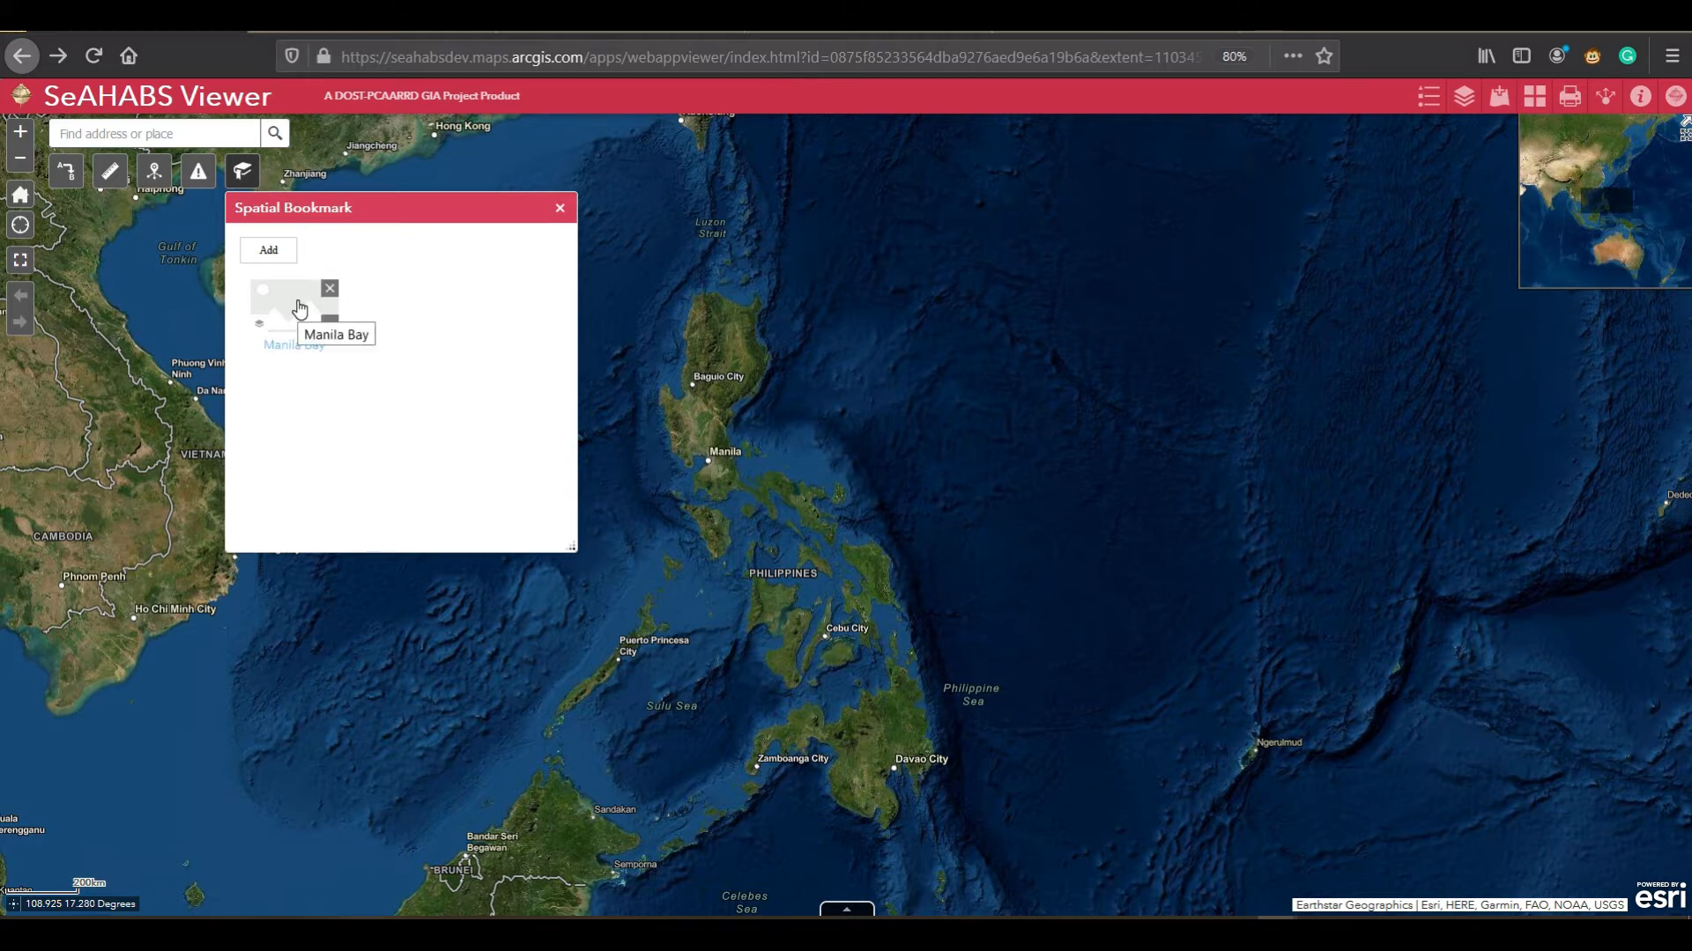
{"action": "left_click", "coordinate": [299, 306]}
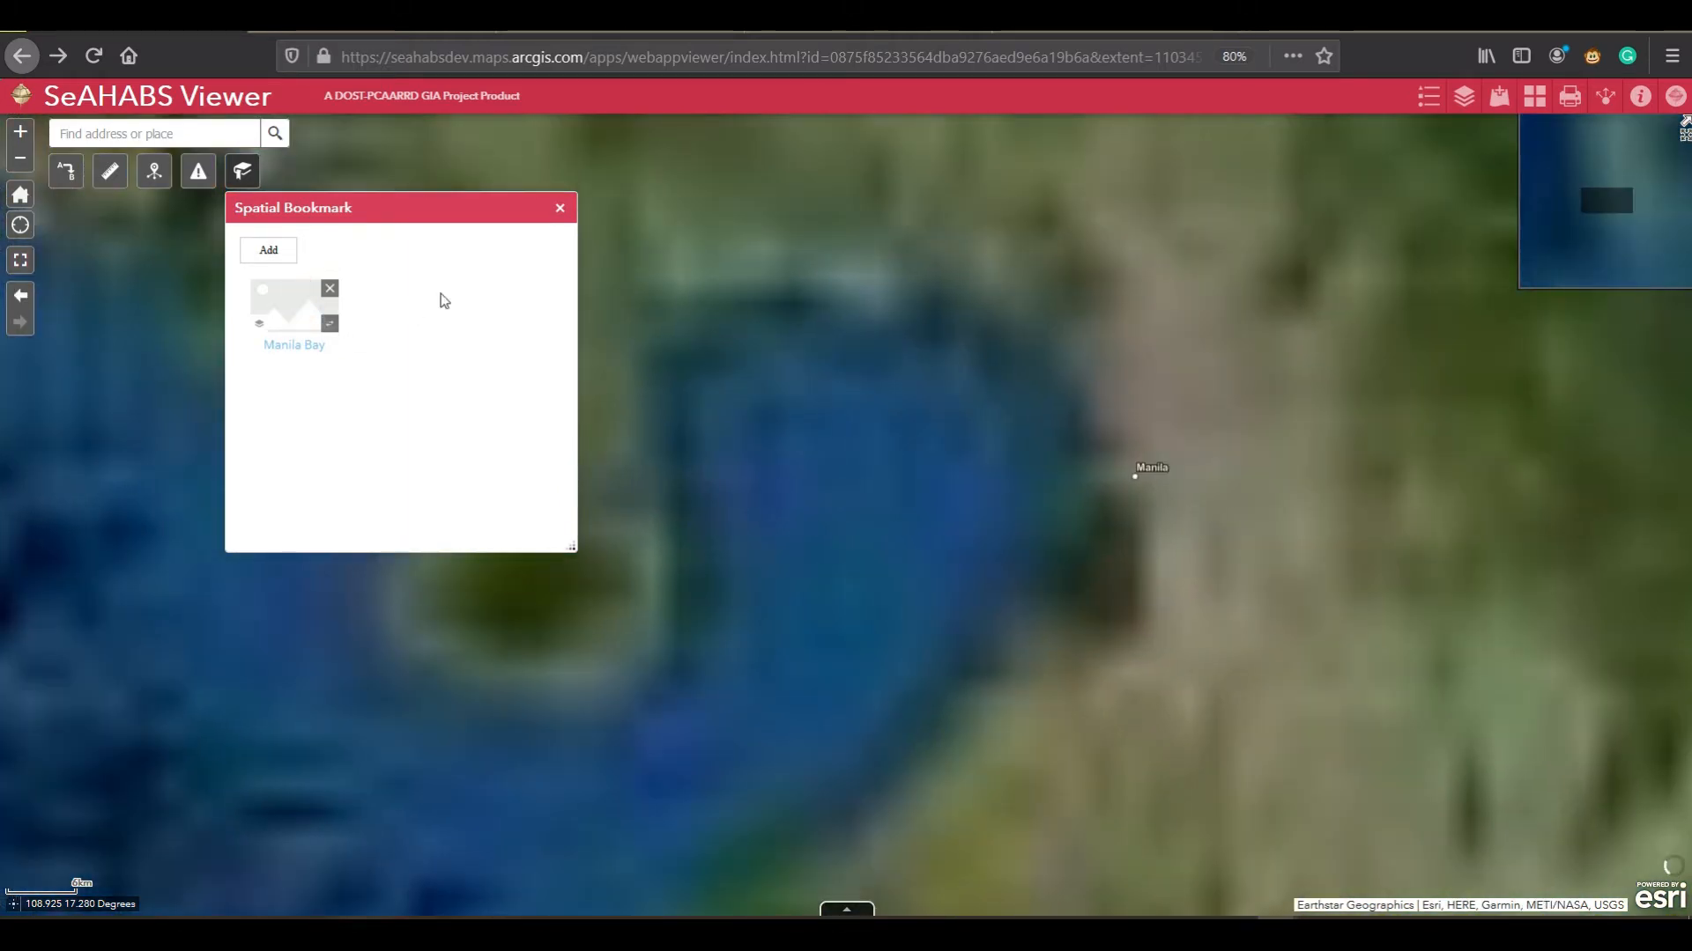
{"action": "left_click", "coordinate": [560, 209]}
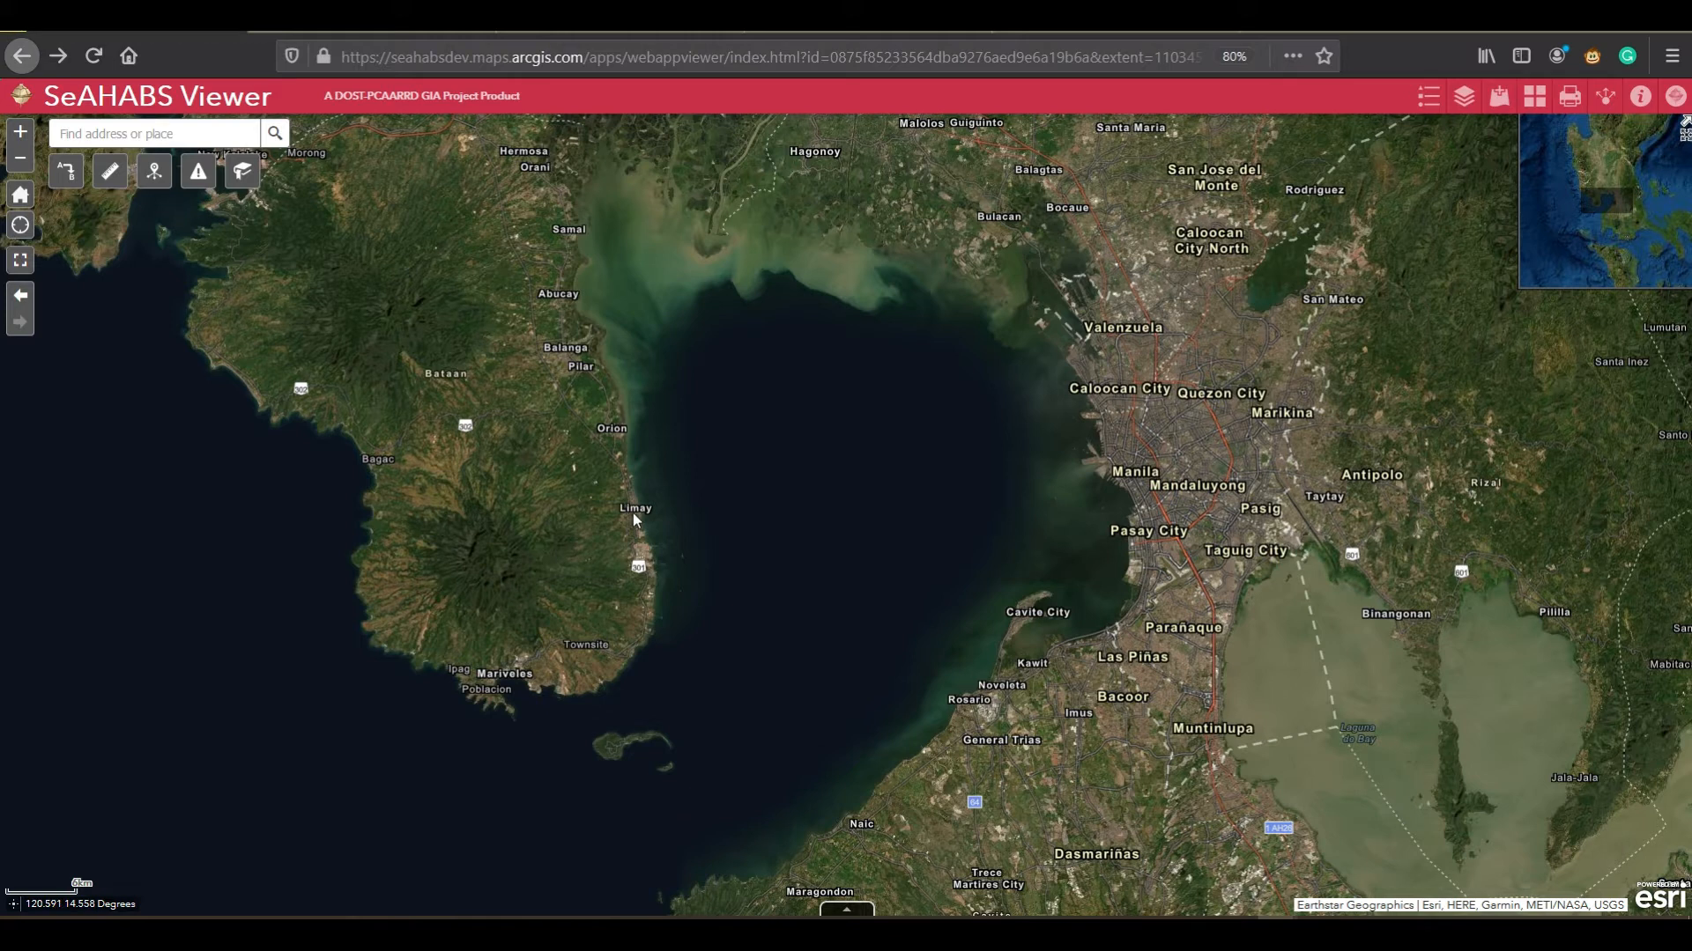
Step: Open the data layer list and turn on the Sep_2020 - Anom 20200920 layer
{"action": "left_click", "coordinate": [1464, 97]}
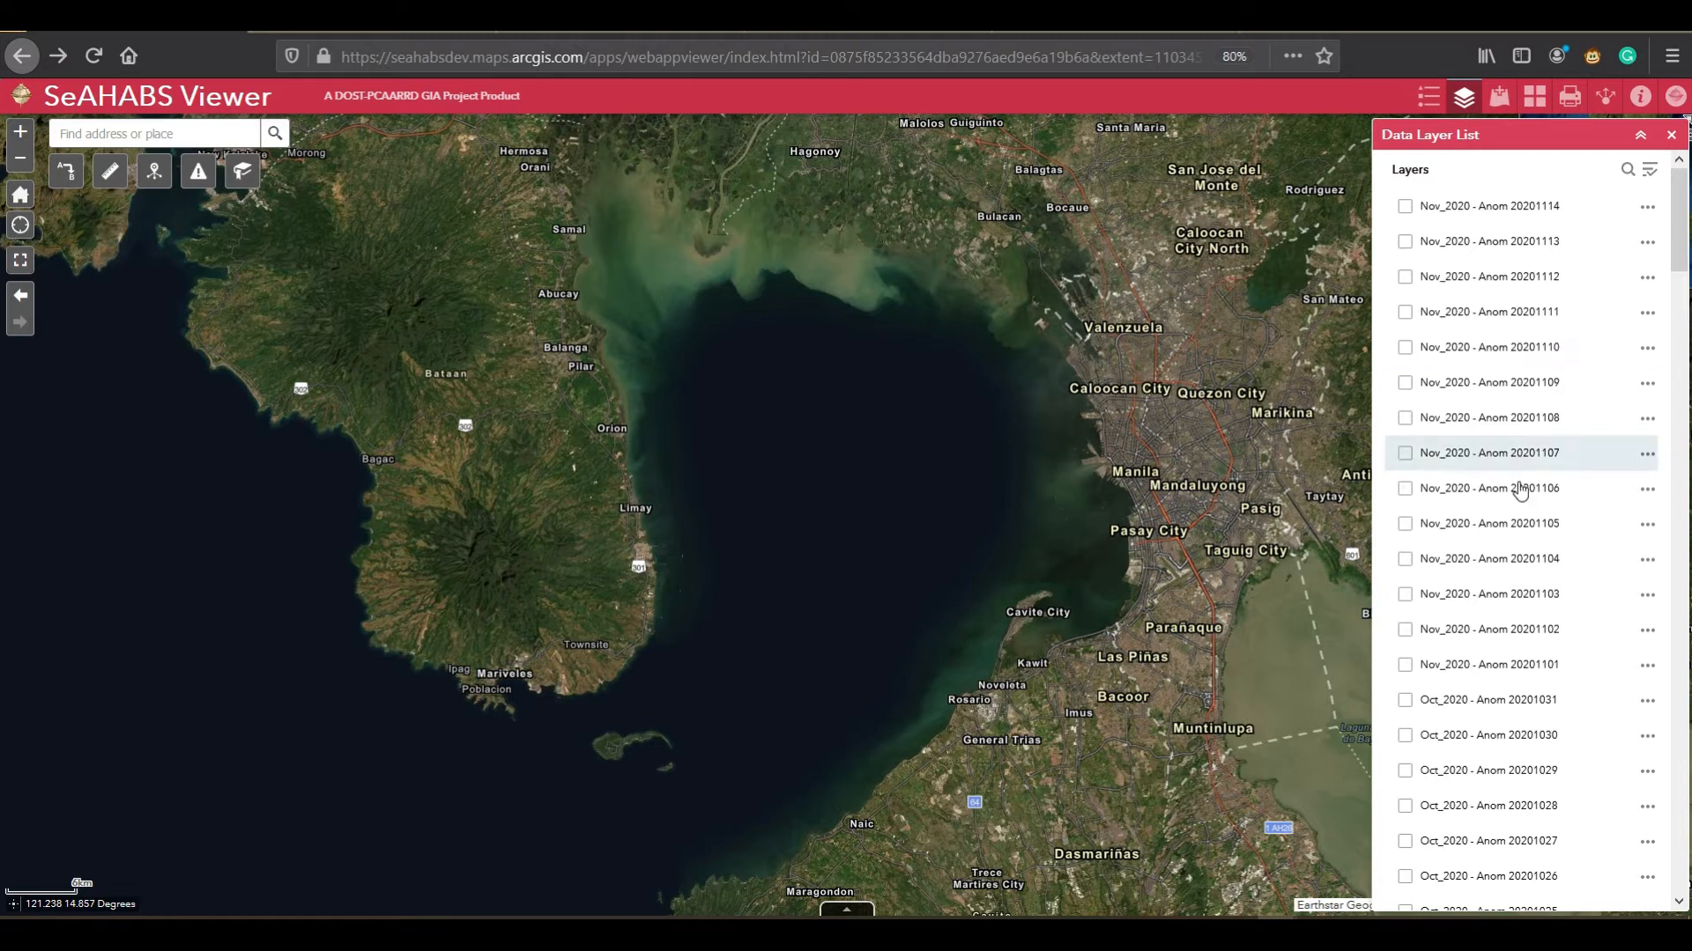
{"action": "scroll", "coordinate": [1520, 487], "scroll_direction": "down", "scroll_amount": 10}
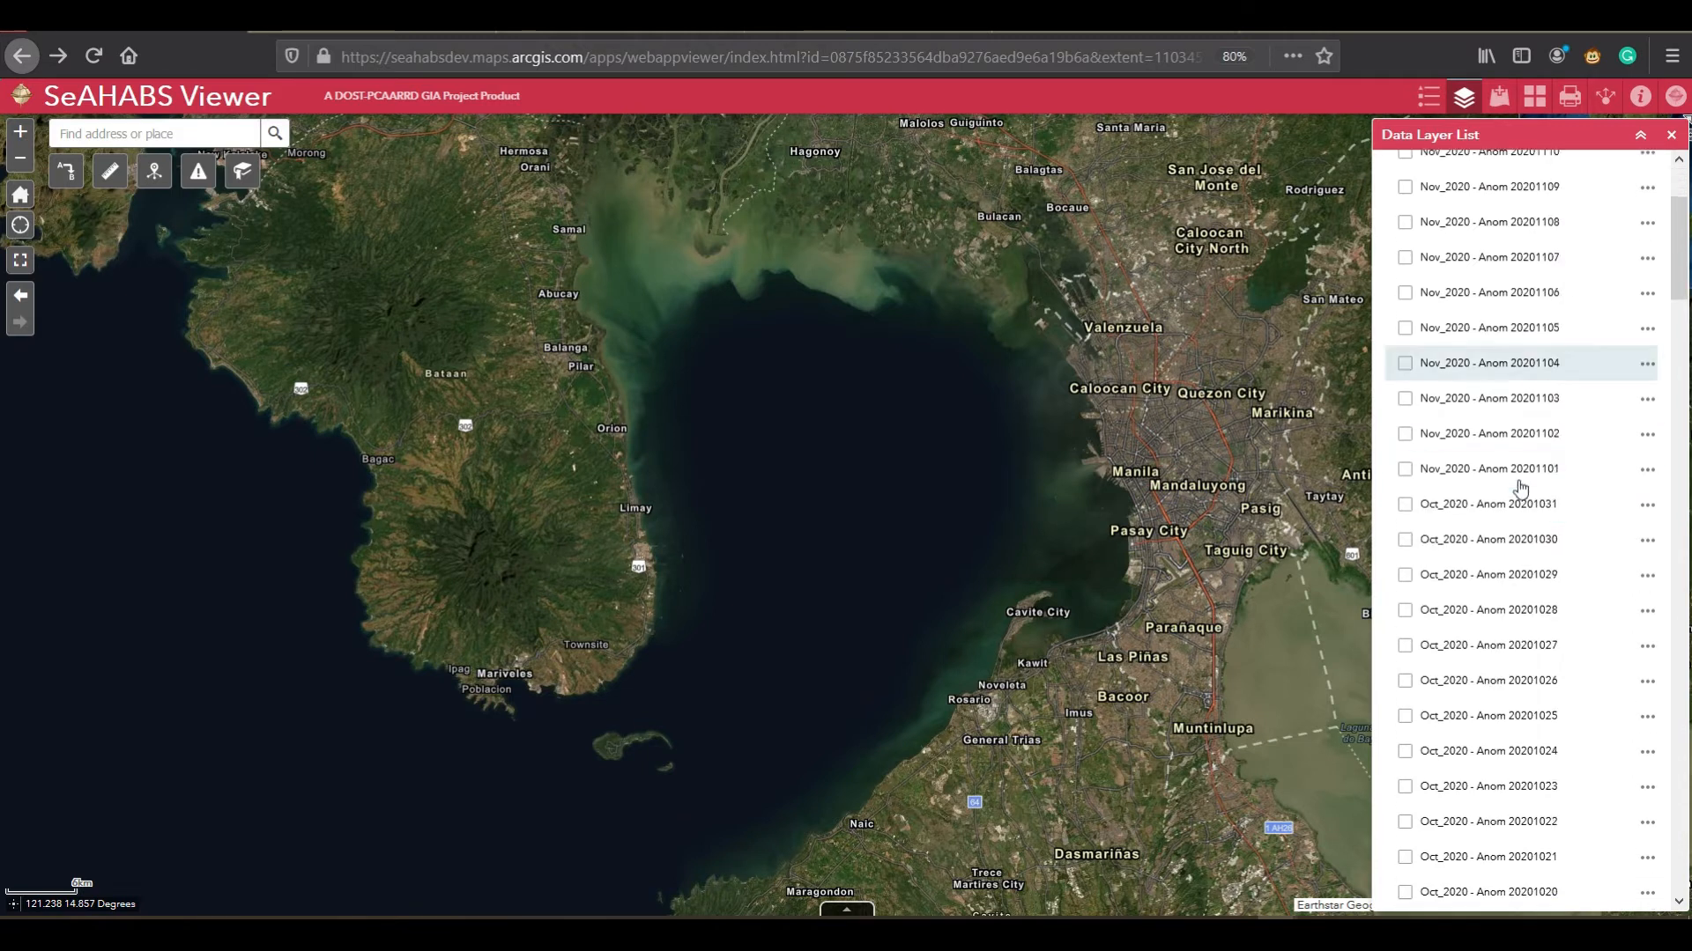
{"action": "scroll", "coordinate": [1520, 487], "scroll_direction": "down", "scroll_amount": 10}
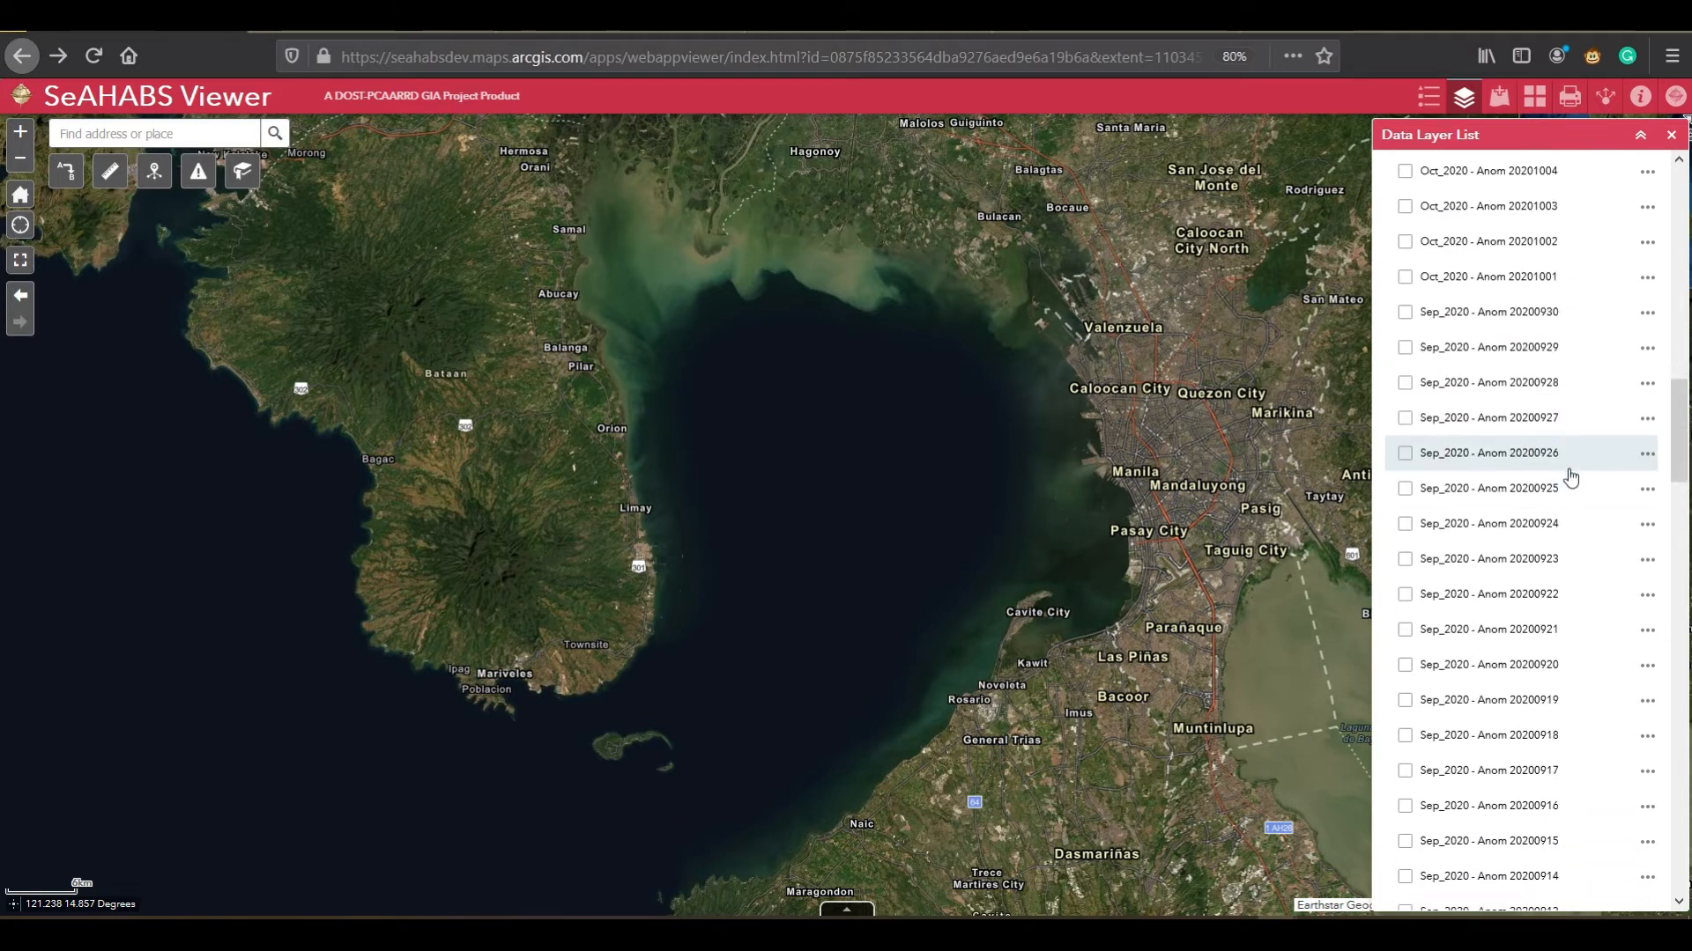
{"action": "scroll", "coordinate": [1570, 477], "scroll_direction": "up", "scroll_amount": 2}
{"action": "scroll", "coordinate": [1571, 476], "scroll_direction": "up", "scroll_amount": 5}
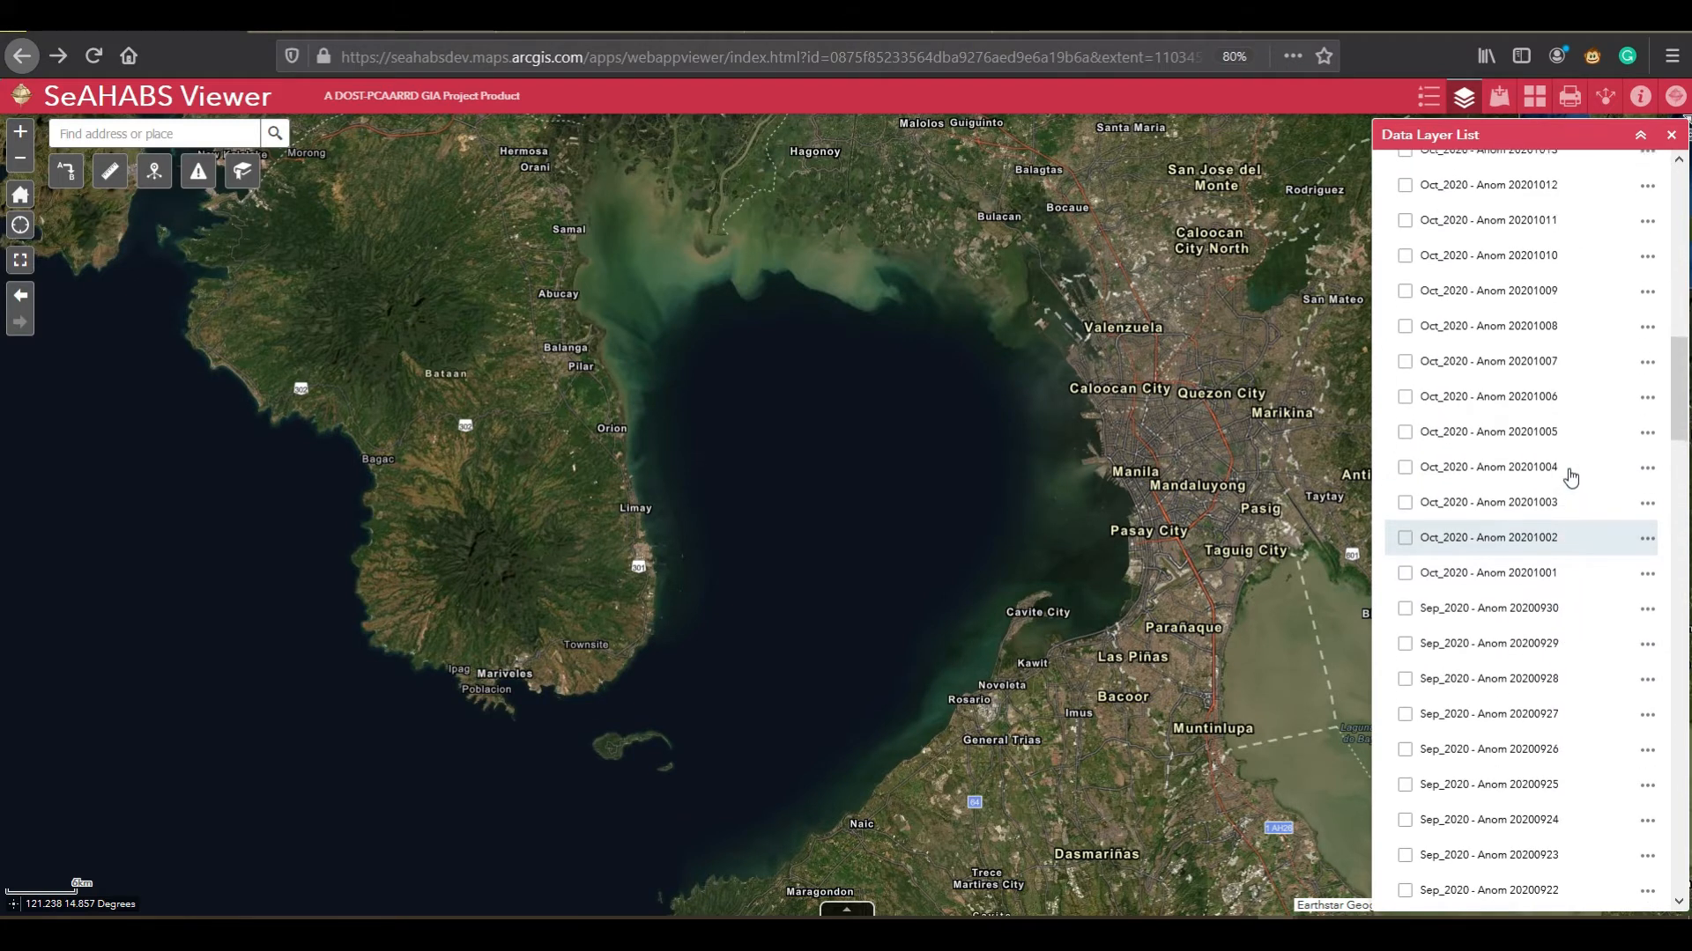
{"action": "scroll", "coordinate": [1571, 477], "scroll_direction": "up", "scroll_amount": 7}
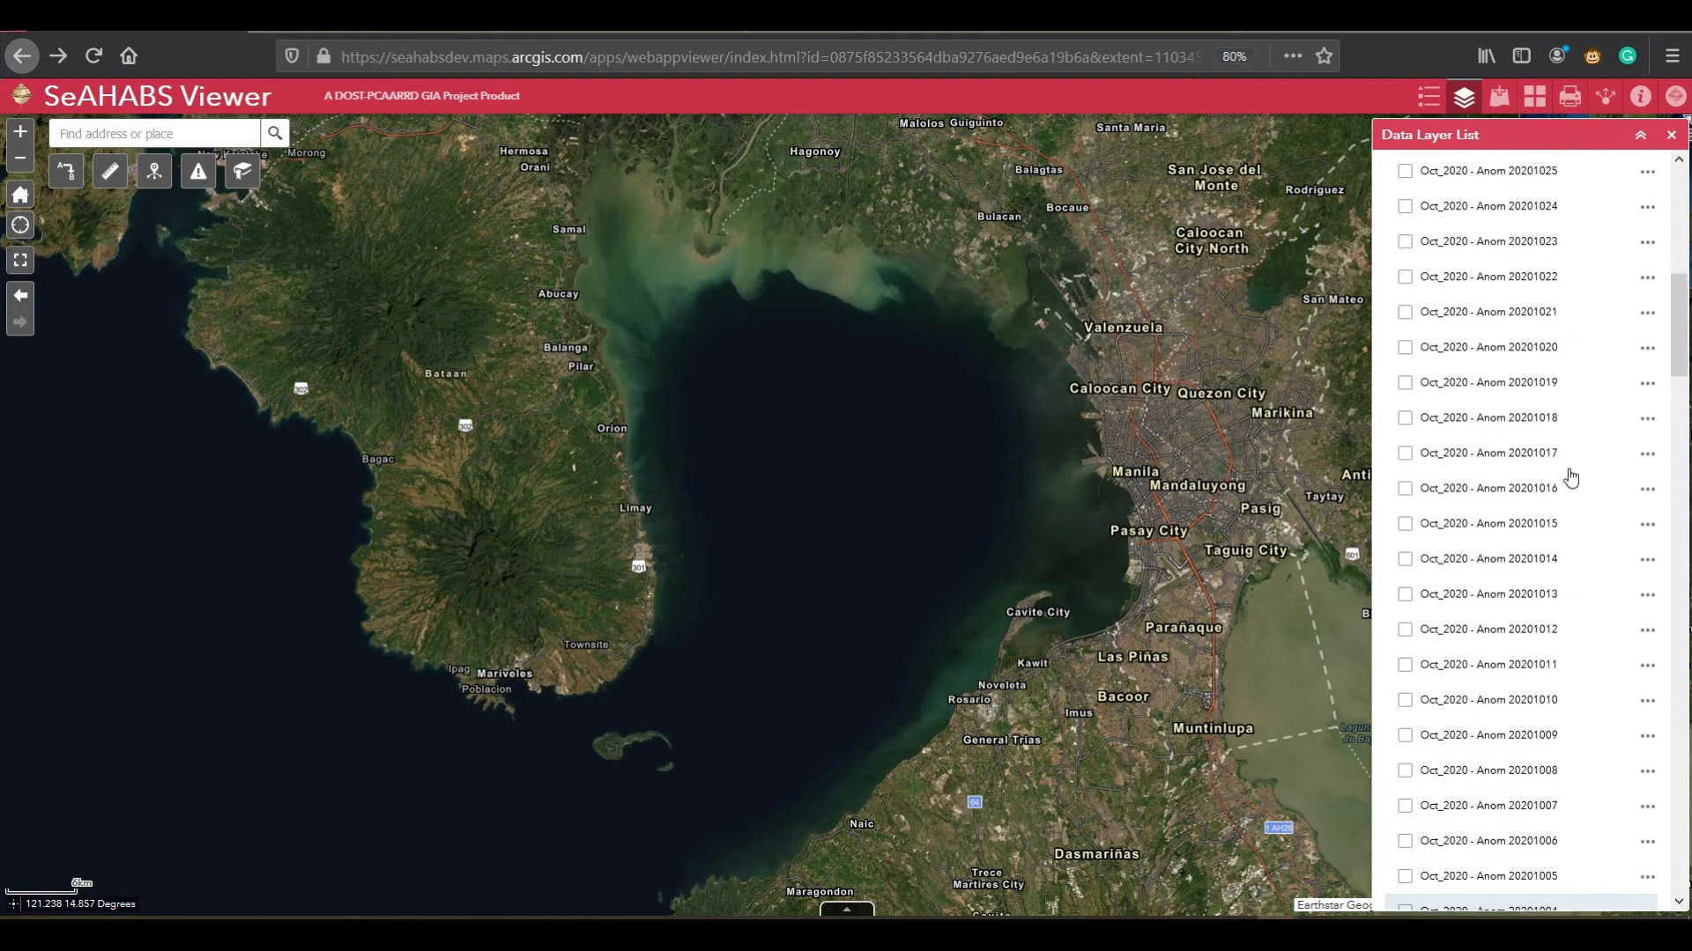
{"action": "scroll", "coordinate": [1452, 504], "scroll_direction": "down", "scroll_amount": 6}
{"action": "scroll", "coordinate": [1452, 504], "scroll_direction": "down", "scroll_amount": 8}
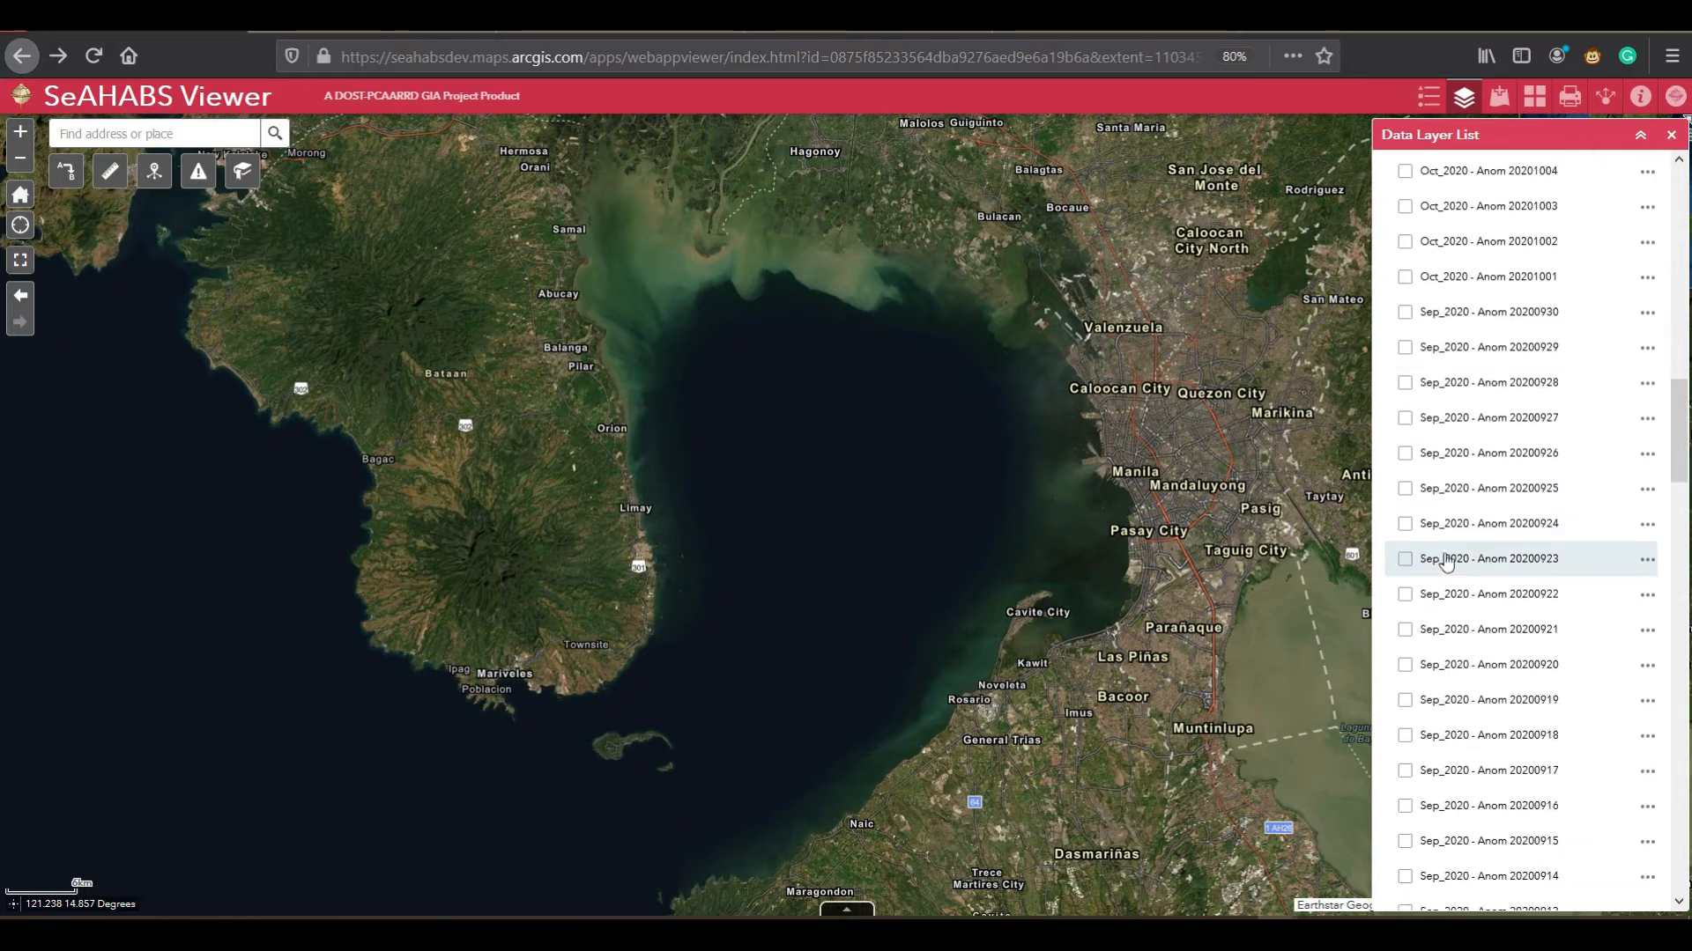
{"action": "left_click", "coordinate": [1405, 666]}
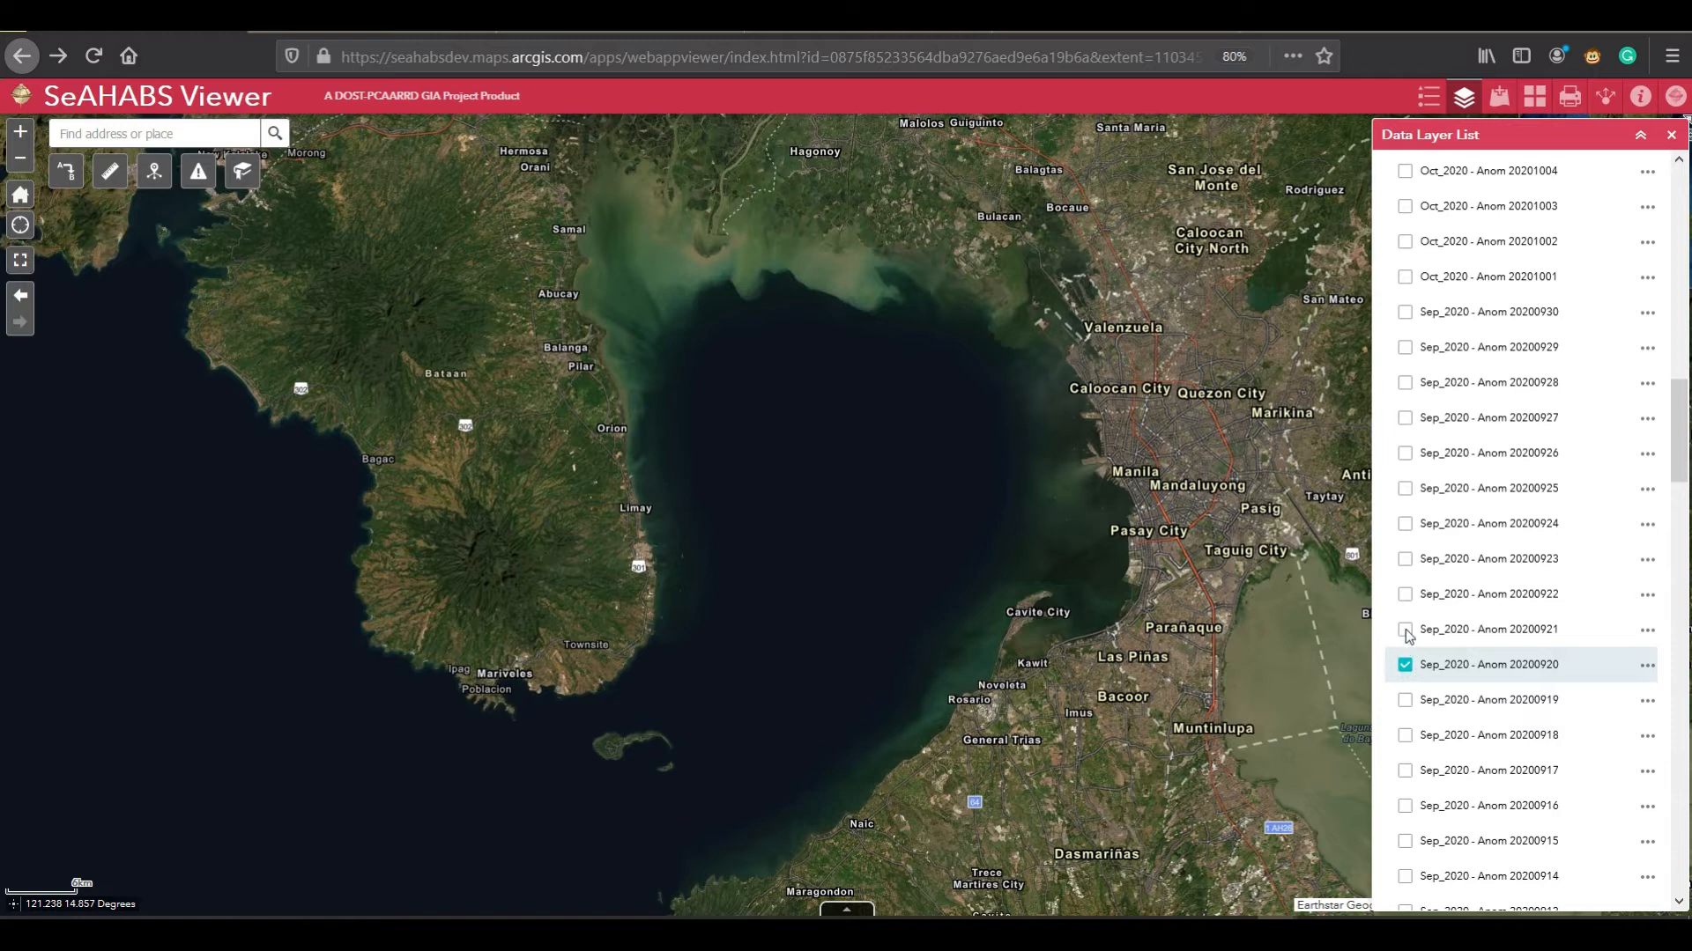
Step: Turn on the Oct_2020 - Anom 20201028 layer as well
{"action": "scroll", "coordinate": [1407, 652], "scroll_direction": "up", "scroll_amount": 4}
{"action": "scroll", "coordinate": [1407, 636], "scroll_direction": "up", "scroll_amount": 5}
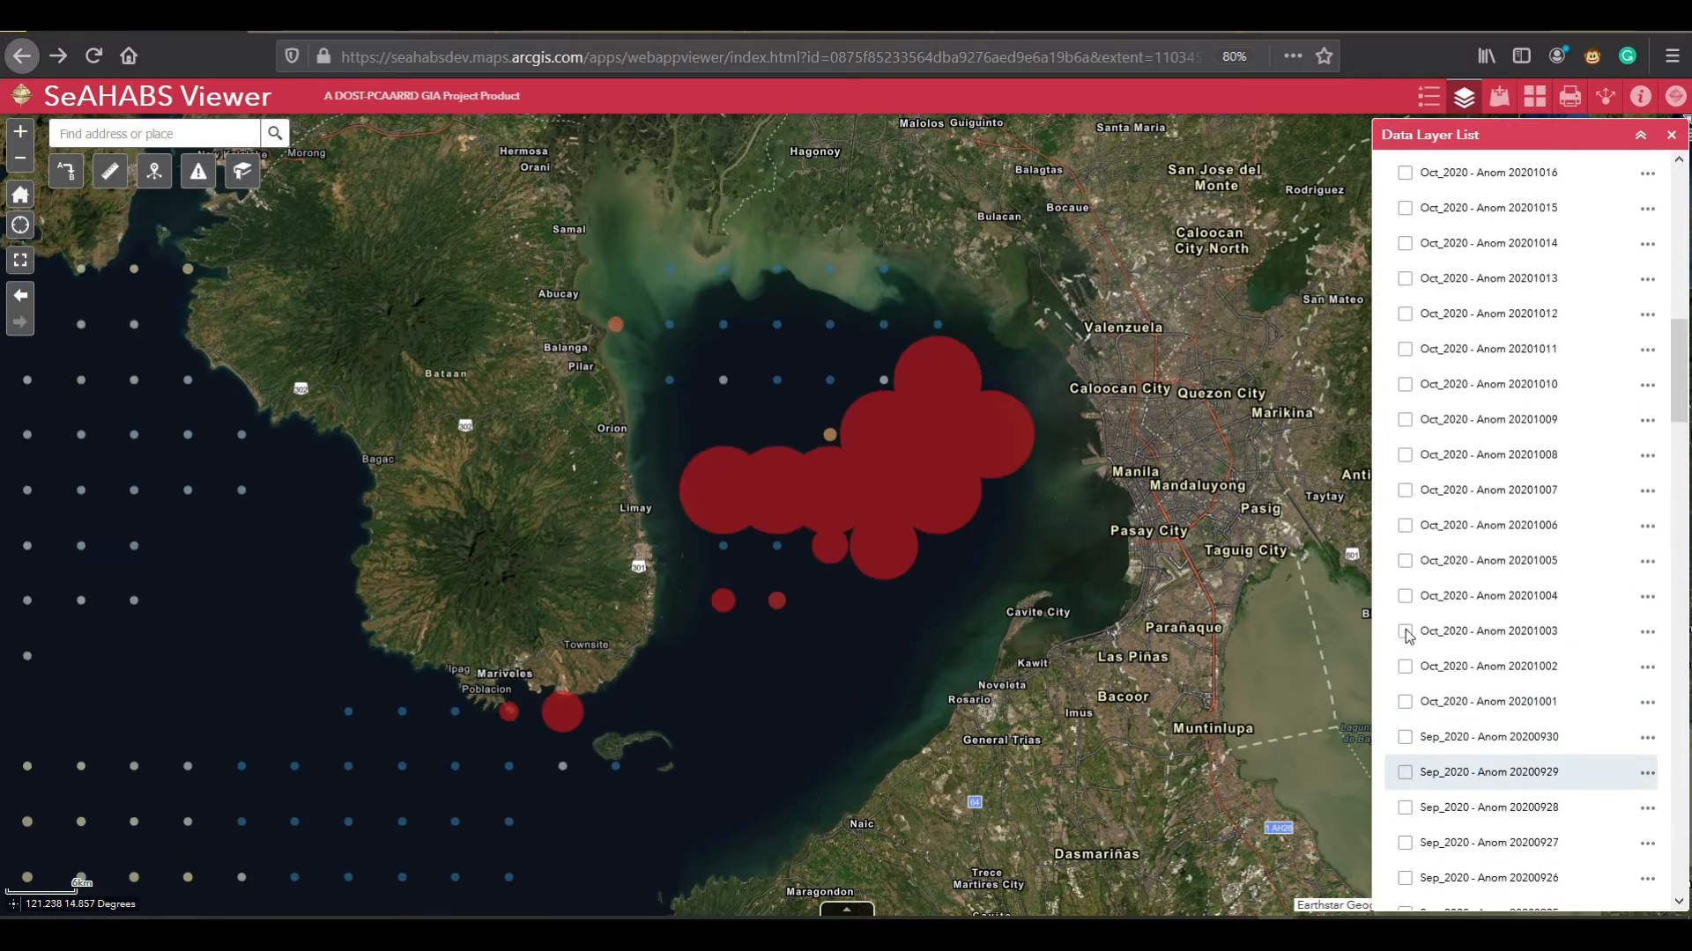
{"action": "scroll", "coordinate": [1408, 636], "scroll_direction": "up", "scroll_amount": 3}
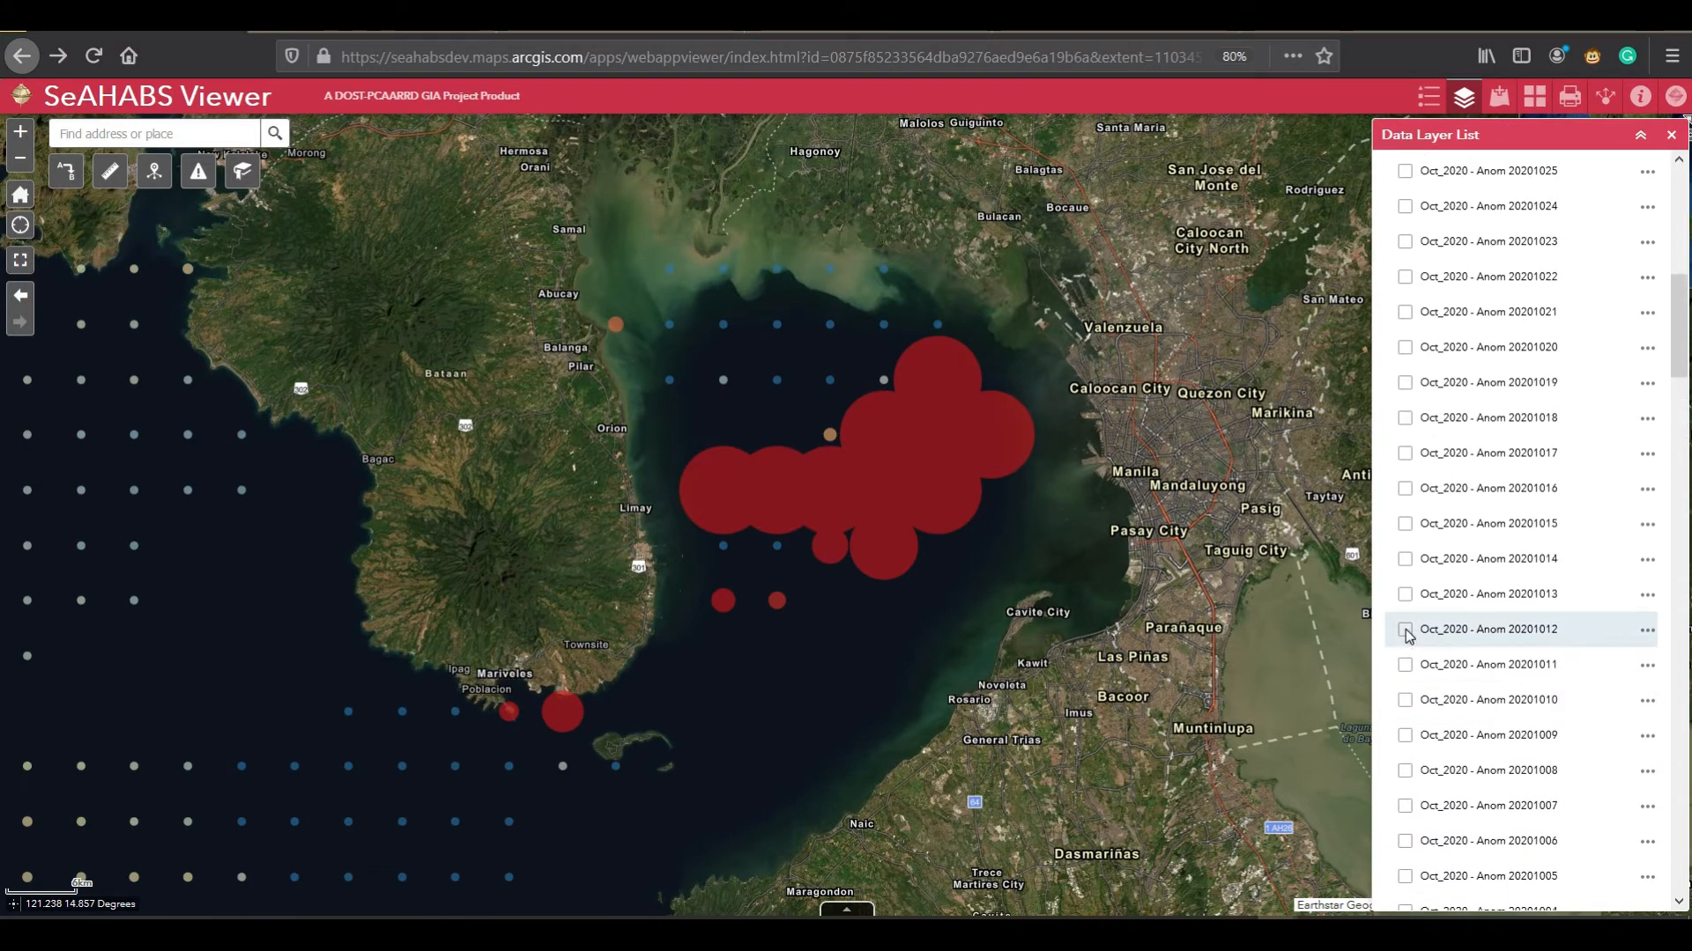
{"action": "scroll", "coordinate": [1408, 637], "scroll_direction": "up", "scroll_amount": 1}
{"action": "scroll", "coordinate": [1407, 636], "scroll_direction": "up", "scroll_amount": 4}
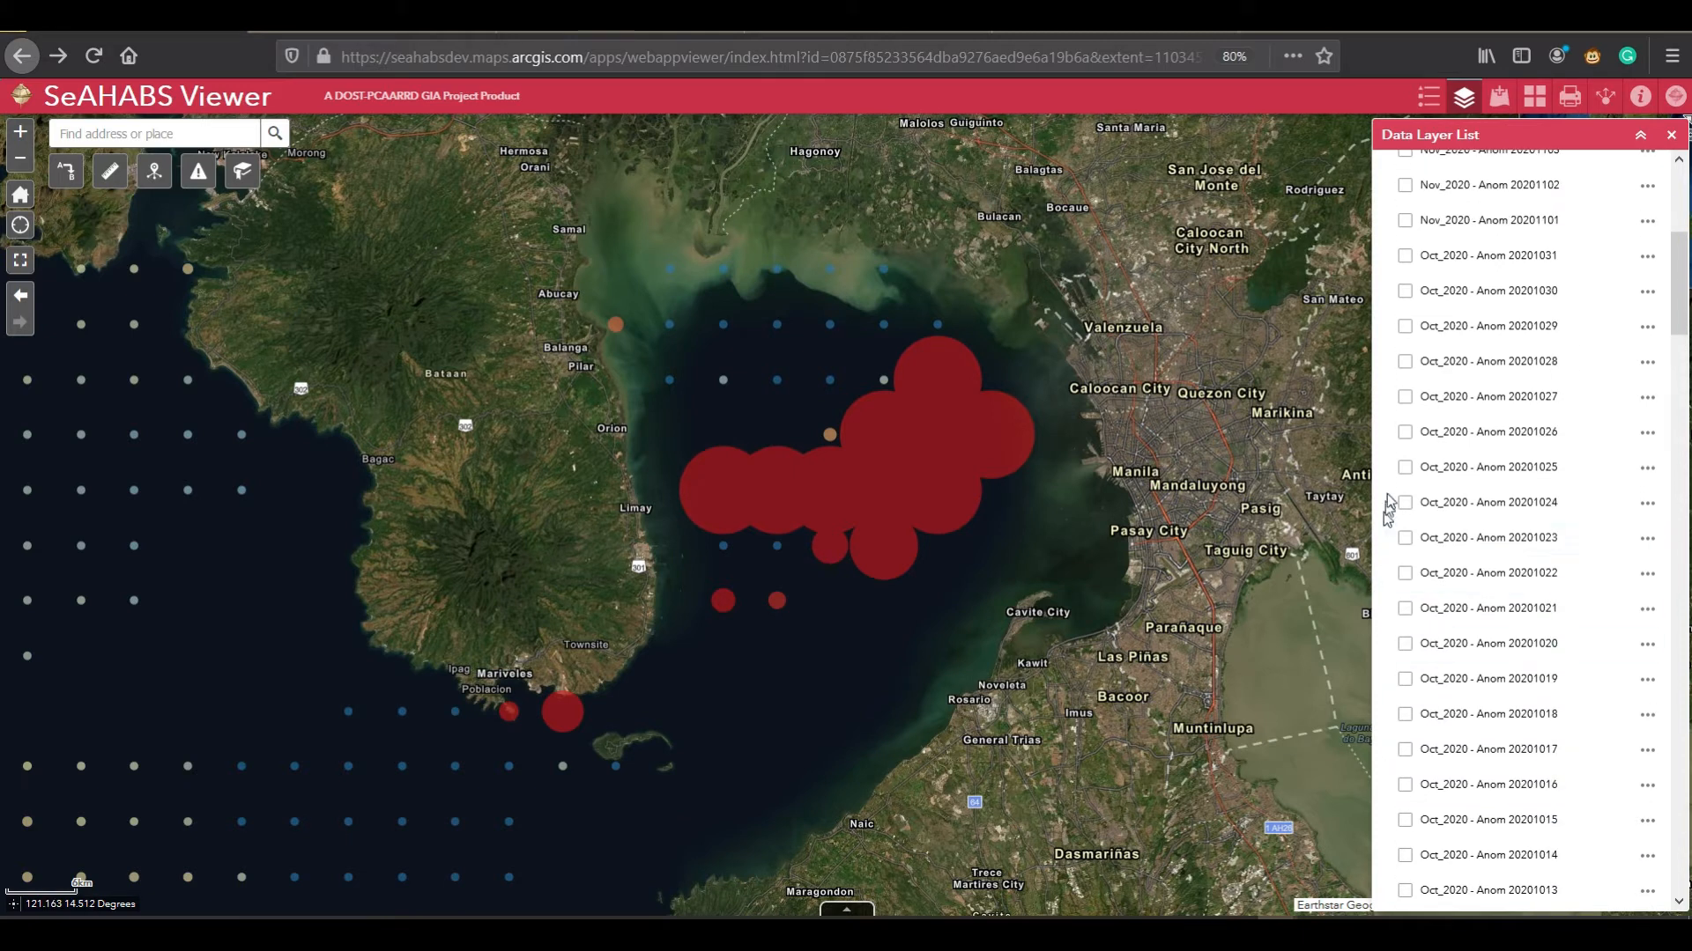
{"action": "left_click", "coordinate": [1403, 367]}
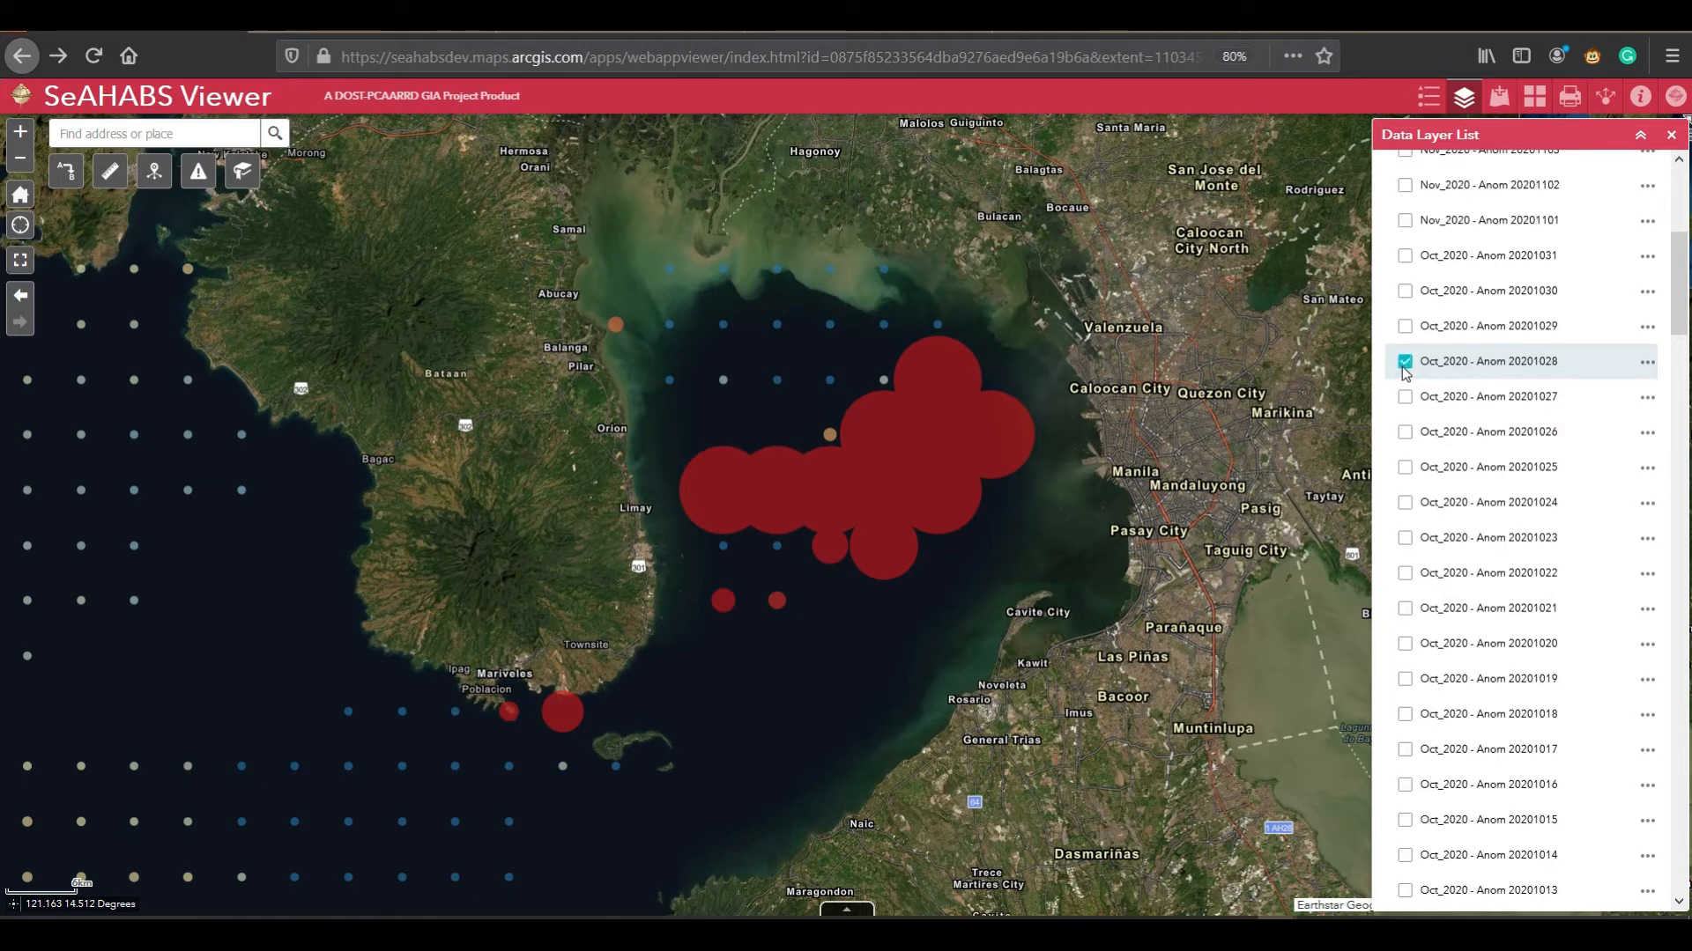
Step: Turn on the Nov_2020 - Anom 20201103 layer
{"action": "scroll", "coordinate": [1405, 370], "scroll_direction": "up", "scroll_amount": 2}
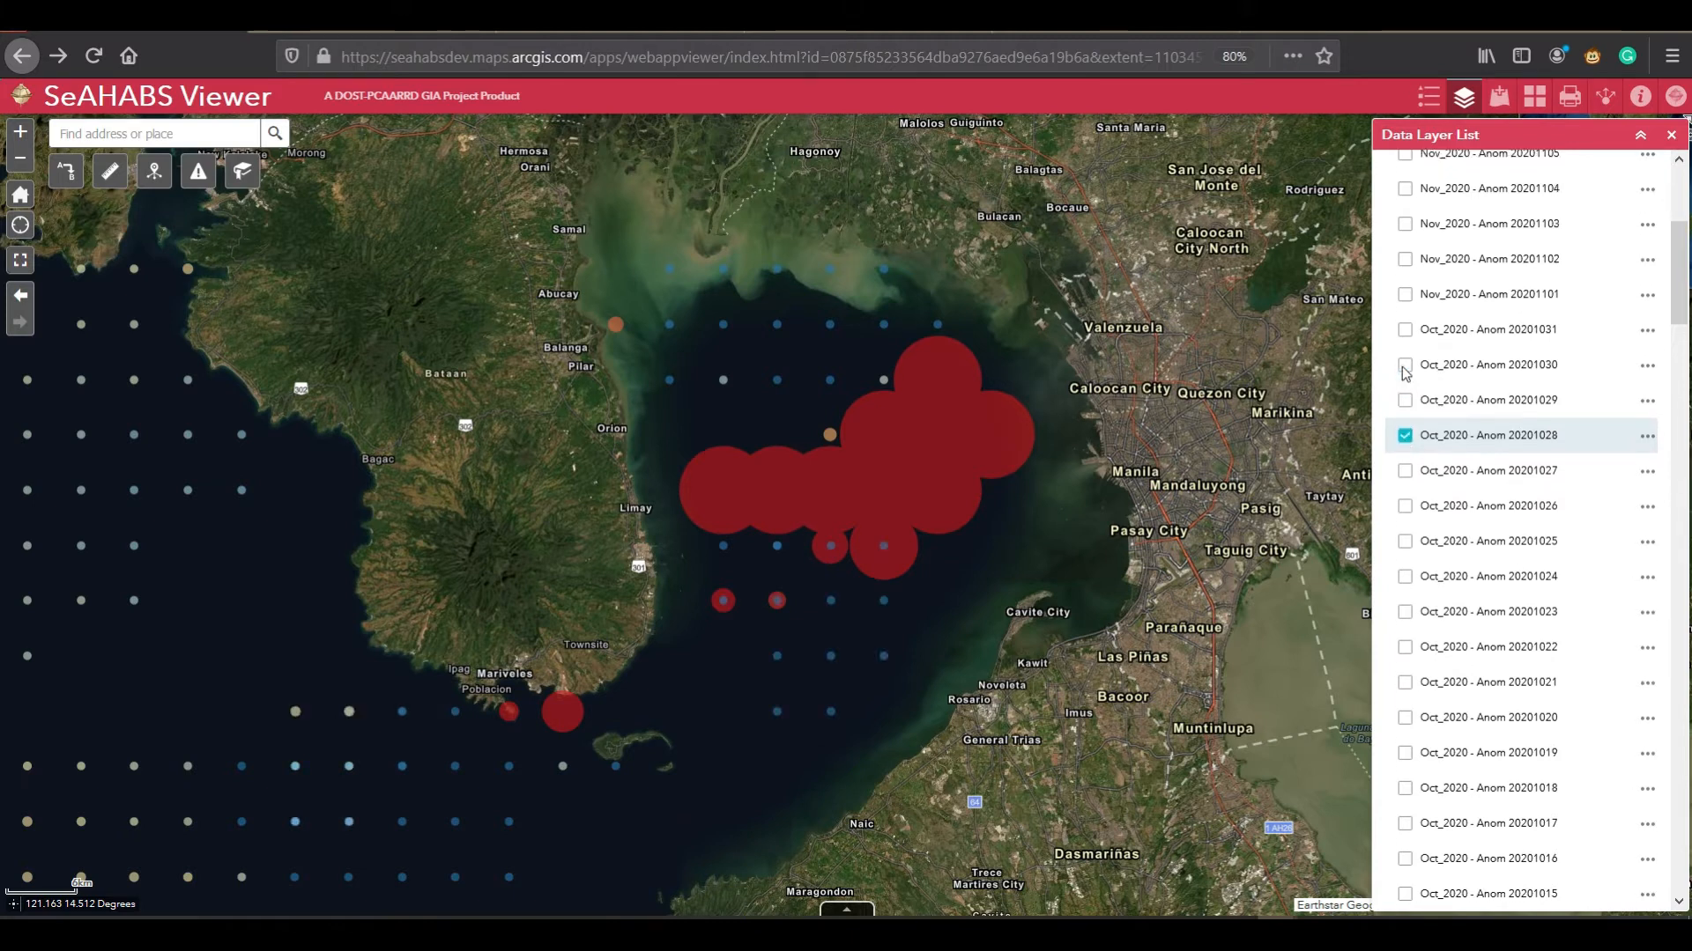
{"action": "scroll", "coordinate": [1404, 370], "scroll_direction": "up", "scroll_amount": 6}
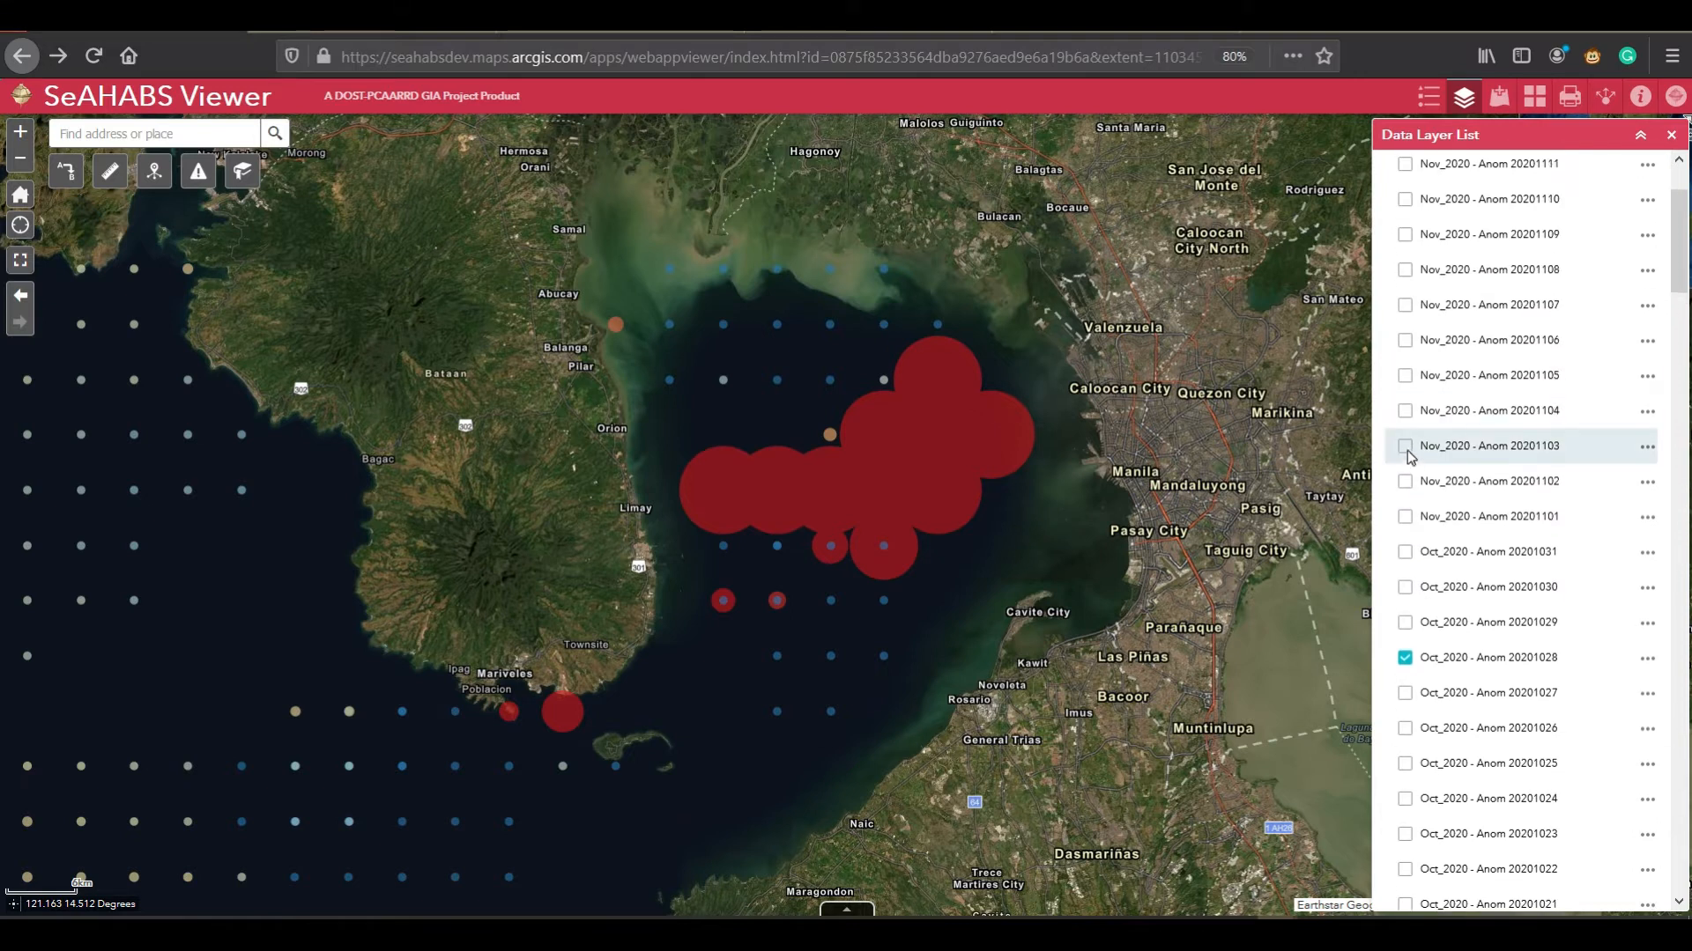
{"action": "left_click", "coordinate": [1406, 449]}
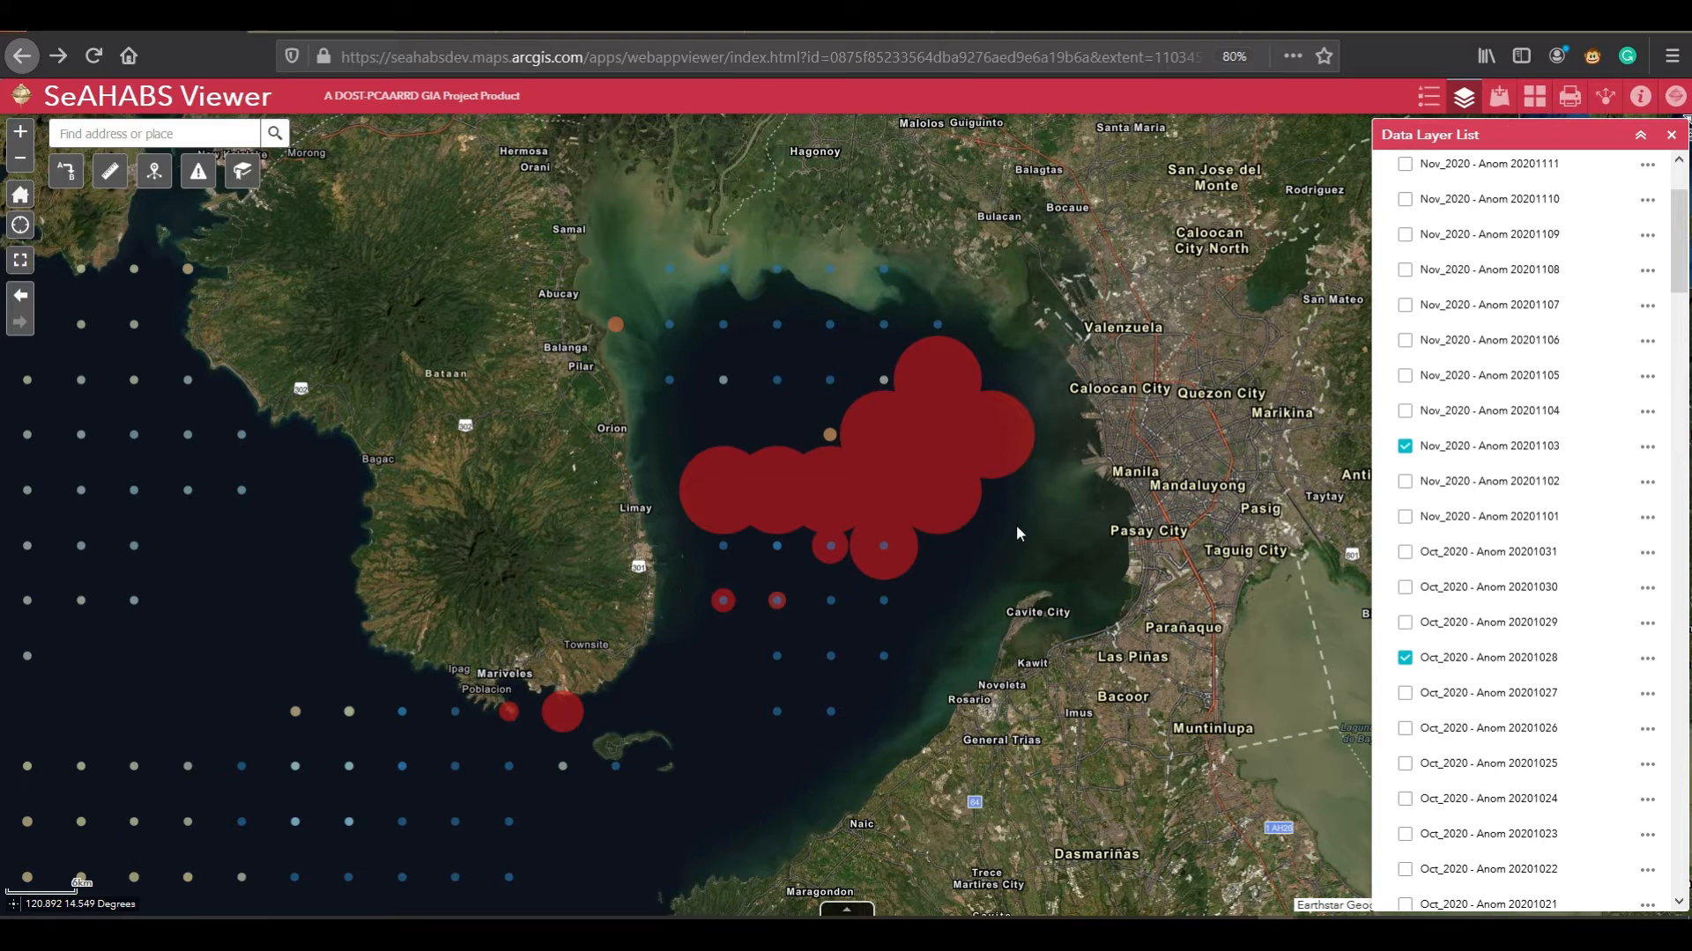
Step: Open the attribute table and show the Nov_2020 - Anom 20201105 layer in place of Nov_2020 - Anom 20201103
{"action": "left_click", "coordinate": [846, 909]}
{"action": "left_click", "coordinate": [1406, 447]}
{"action": "left_click", "coordinate": [1404, 379]}
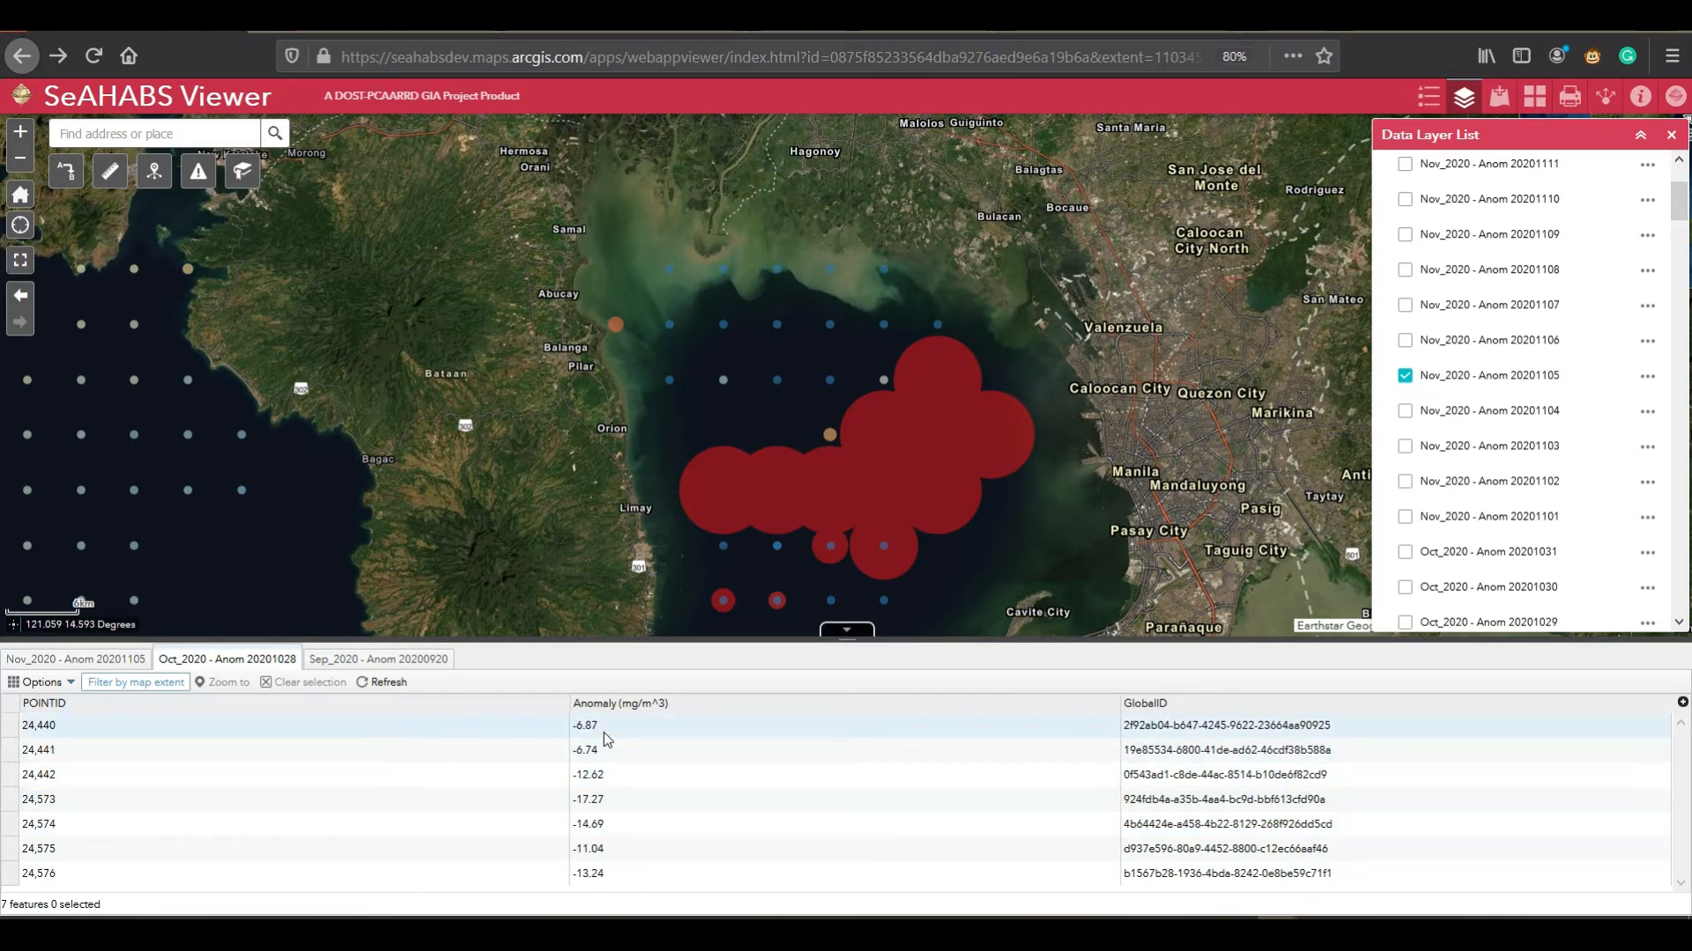
Step: Turn off the Nov_2020 - Anom 20201105 and Oct_2020 - Anom 20201028 layers and hide the attribute table
{"action": "scroll", "coordinate": [685, 531], "scroll_direction": "up", "scroll_amount": 1}
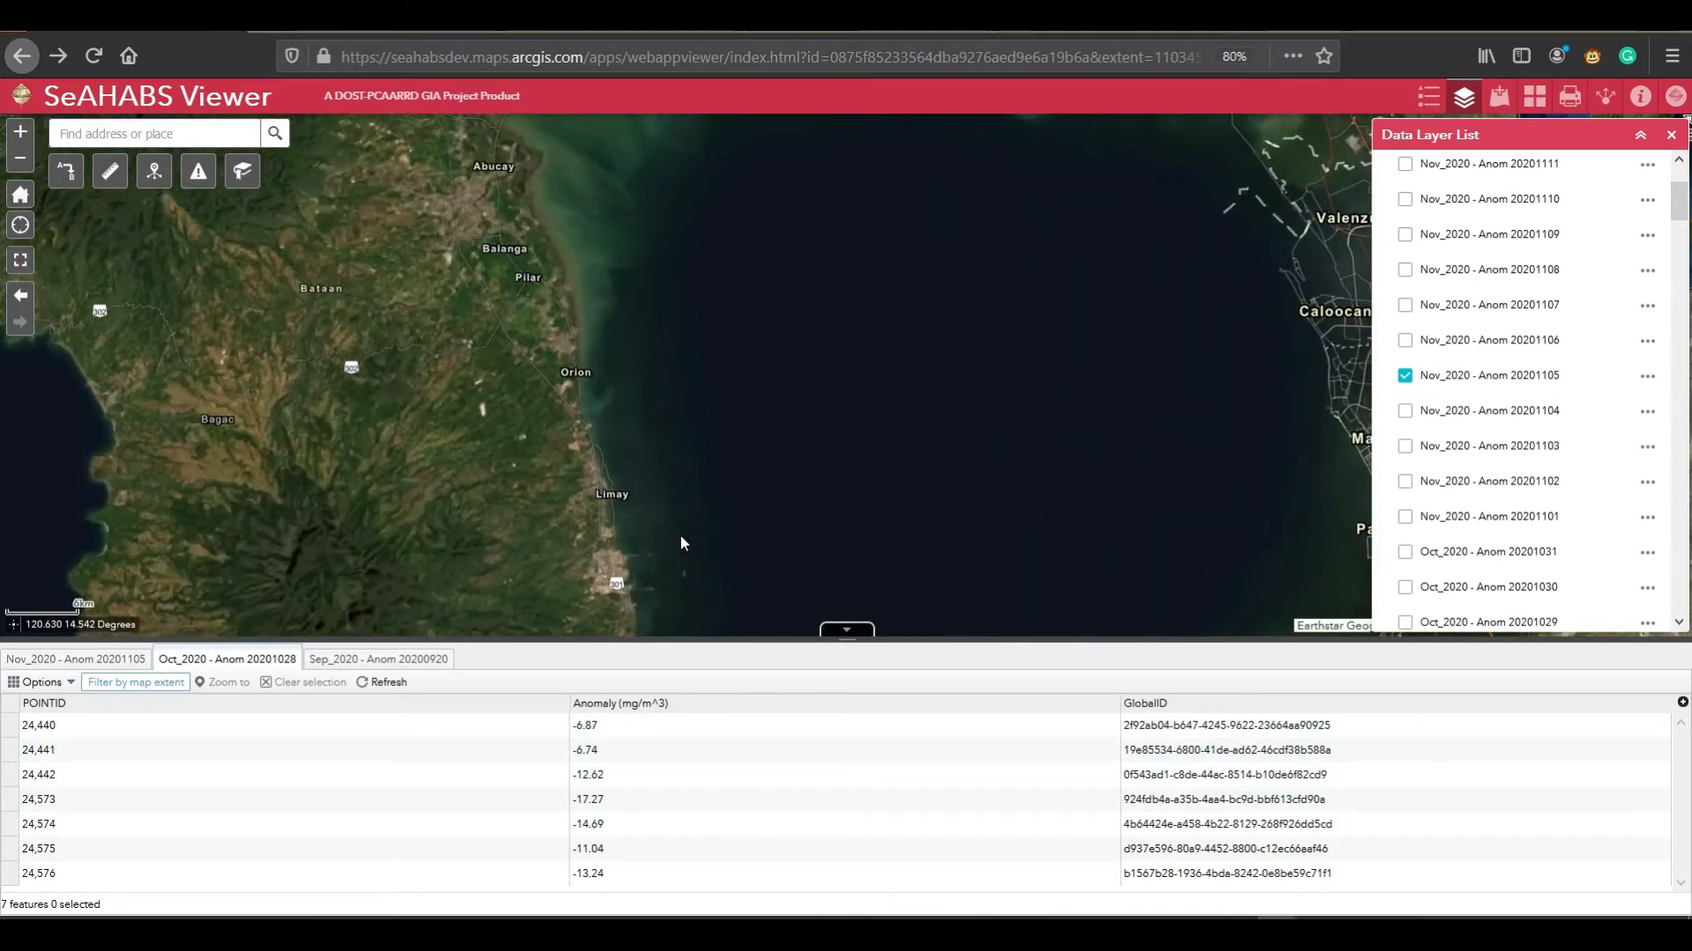
{"action": "left_click_drag", "start_coordinate": [617, 454], "coordinate": [593, 433]}
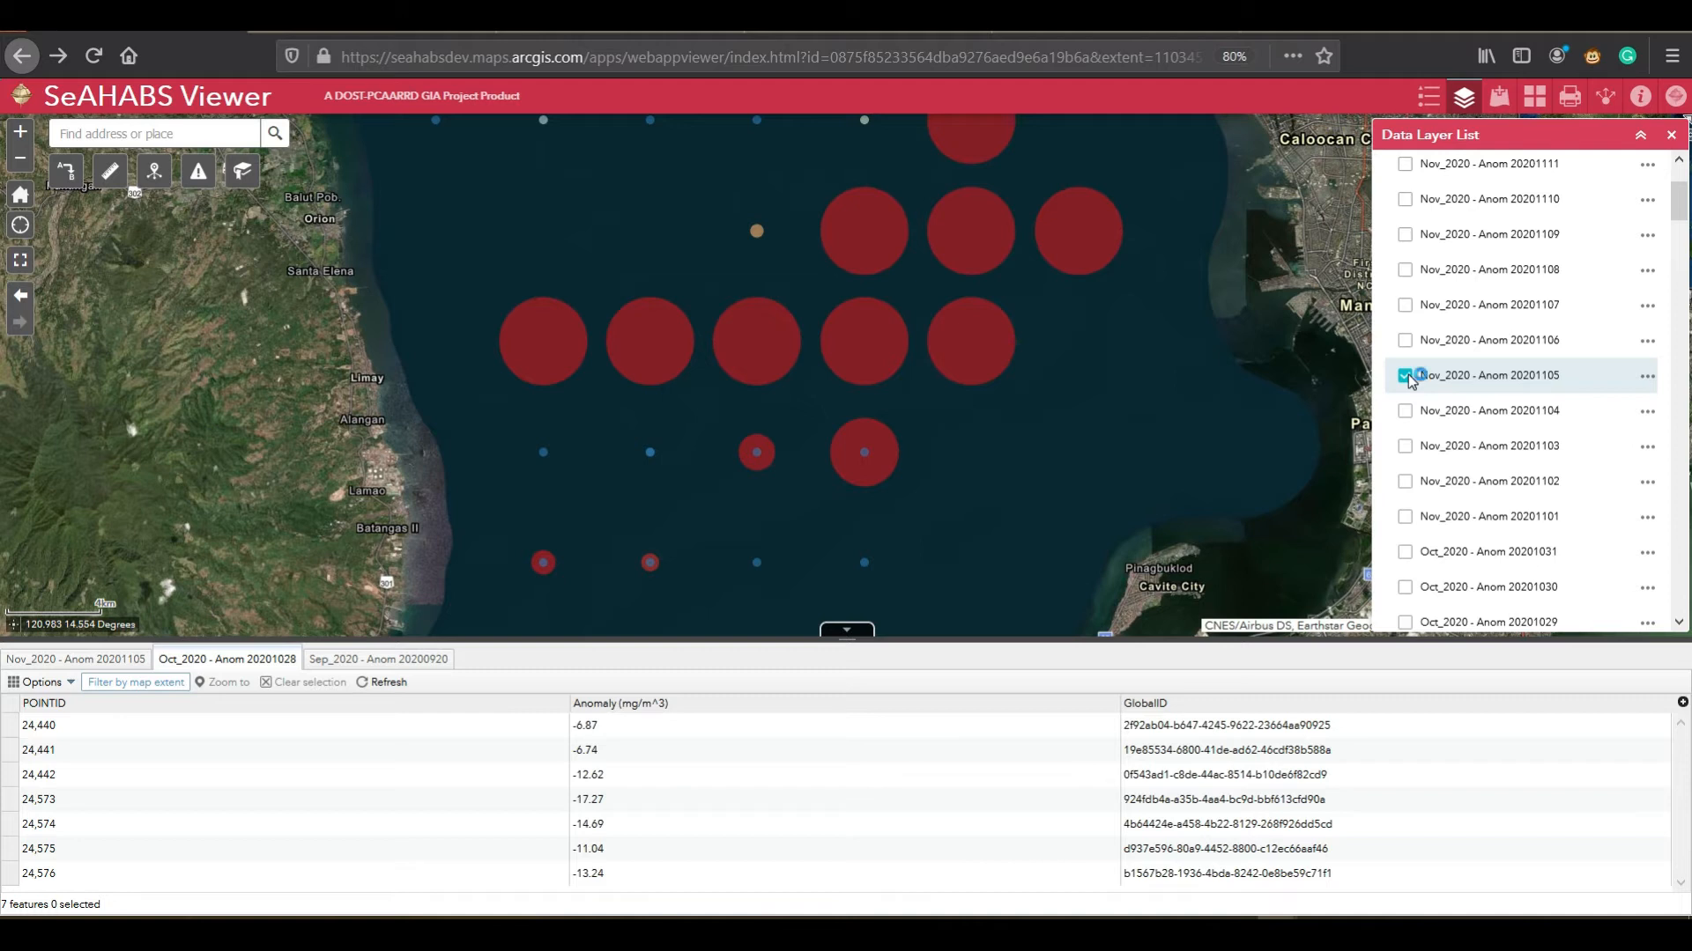
{"action": "left_click", "coordinate": [1406, 375]}
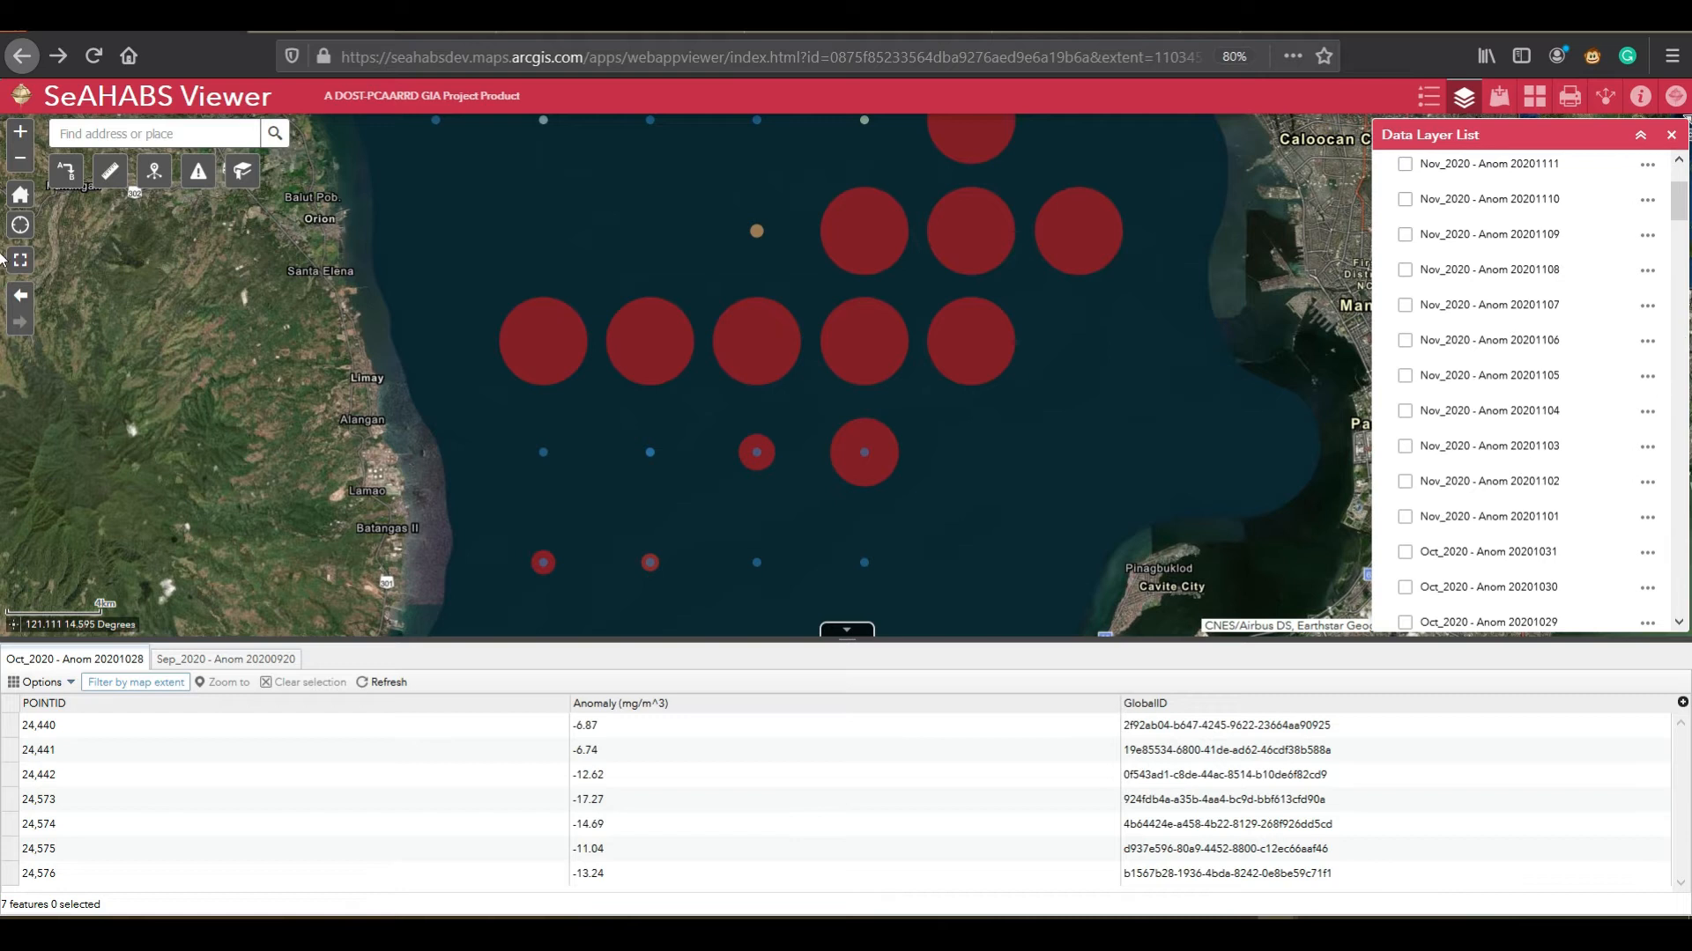
{"action": "scroll", "coordinate": [1455, 364], "scroll_direction": "down", "scroll_amount": 5}
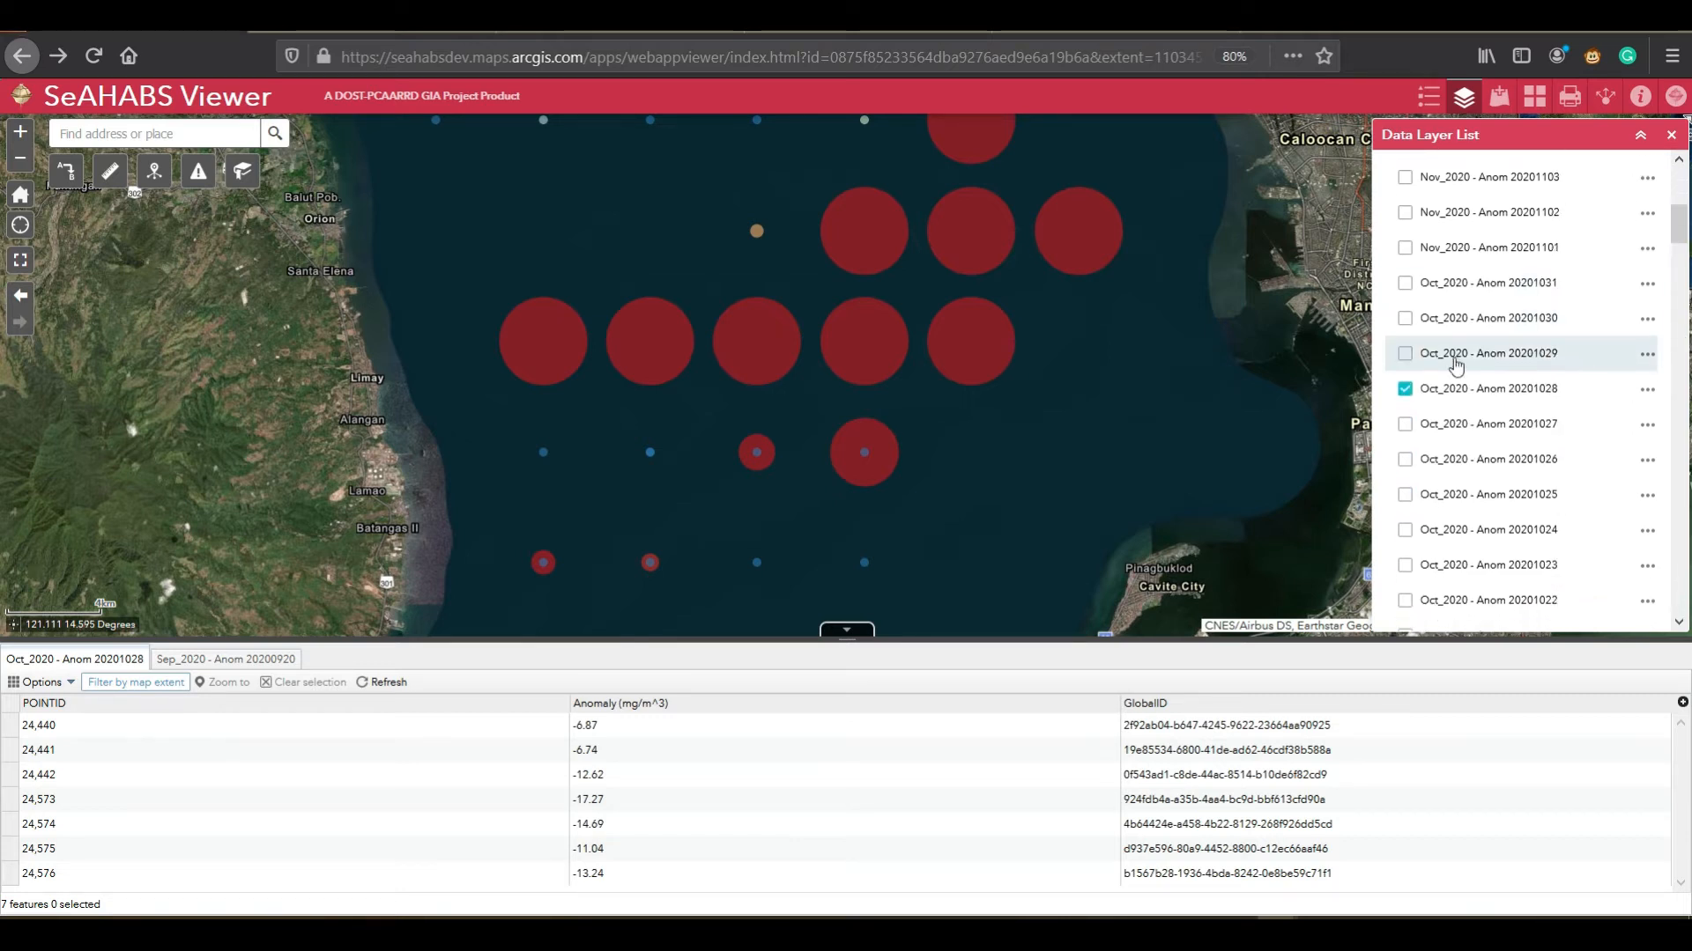
{"action": "left_click", "coordinate": [1406, 388]}
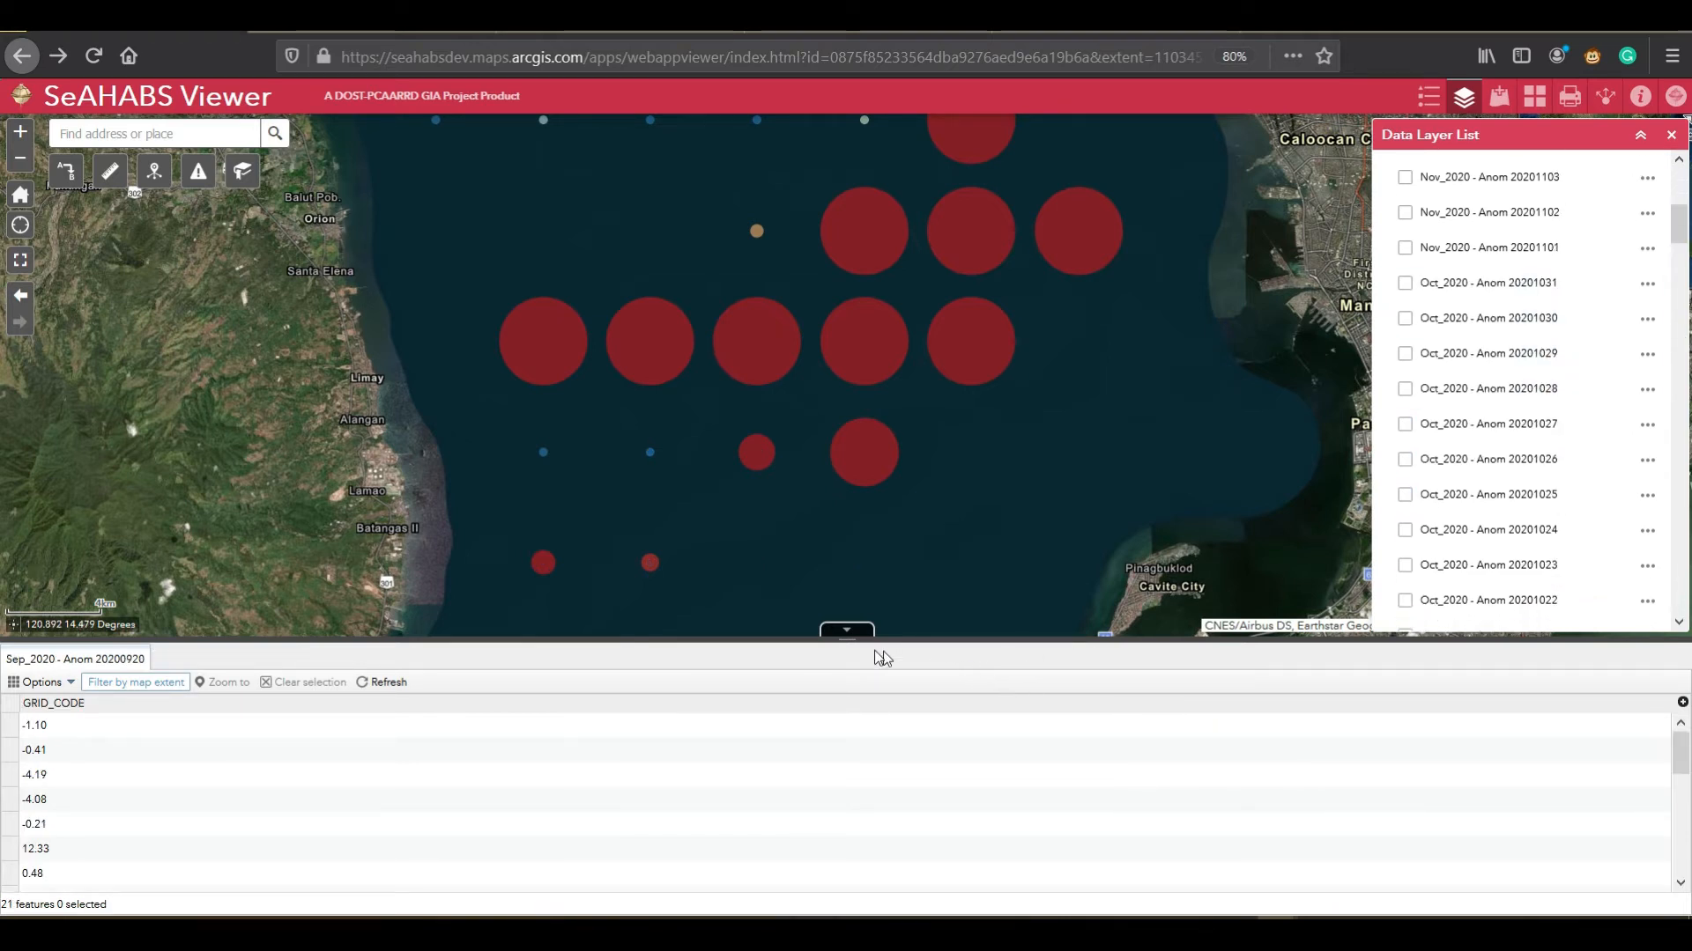
{"action": "left_click", "coordinate": [849, 631]}
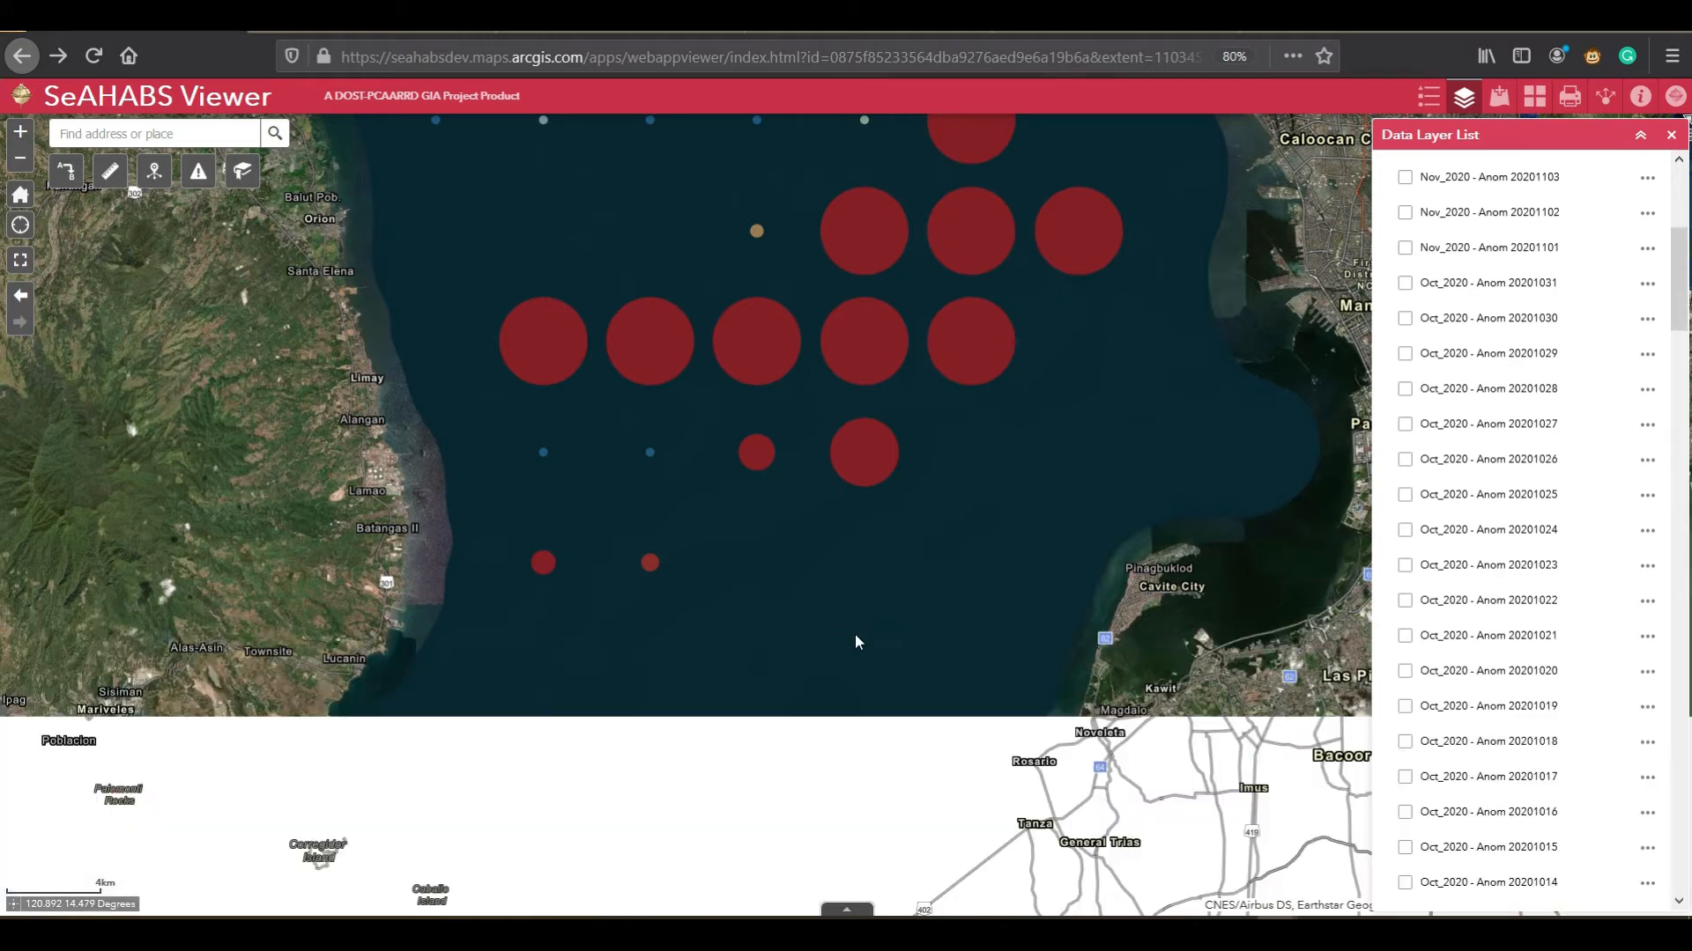
Step: Search the map for Limay, Bataan, Central Luzon, PHL, go to it and dismiss the search result pop-up
{"action": "left_click_drag", "start_coordinate": [724, 568], "coordinate": [800, 649]}
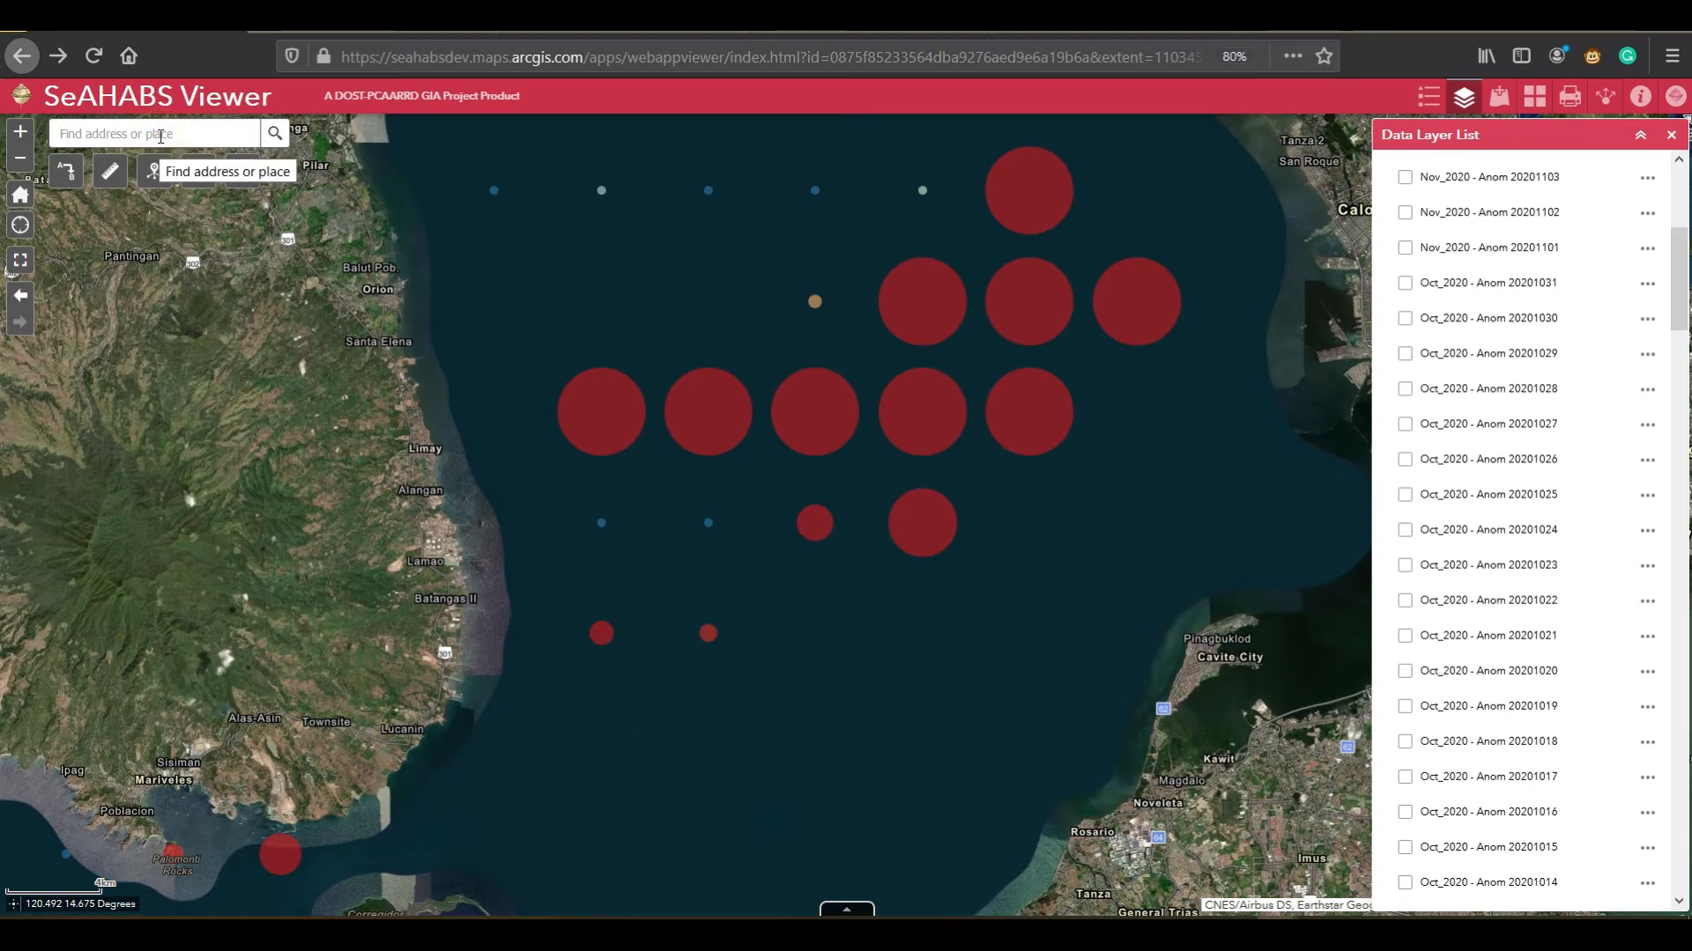
{"action": "type", "text": "limay"}
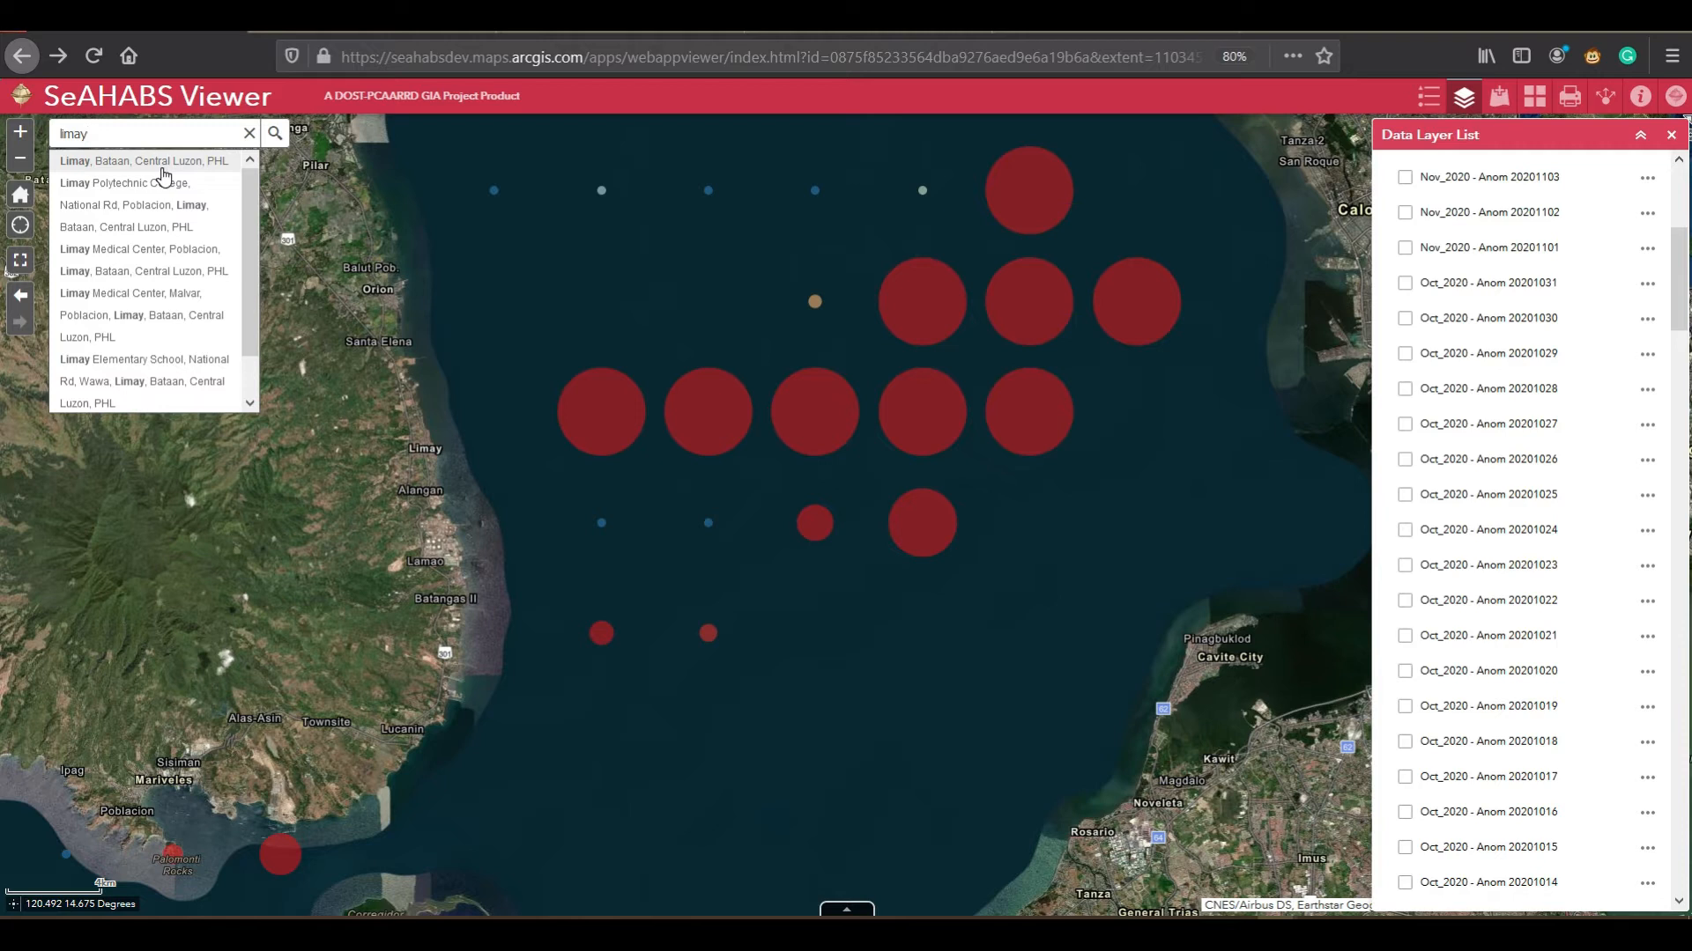
{"action": "left_click", "coordinate": [162, 168]}
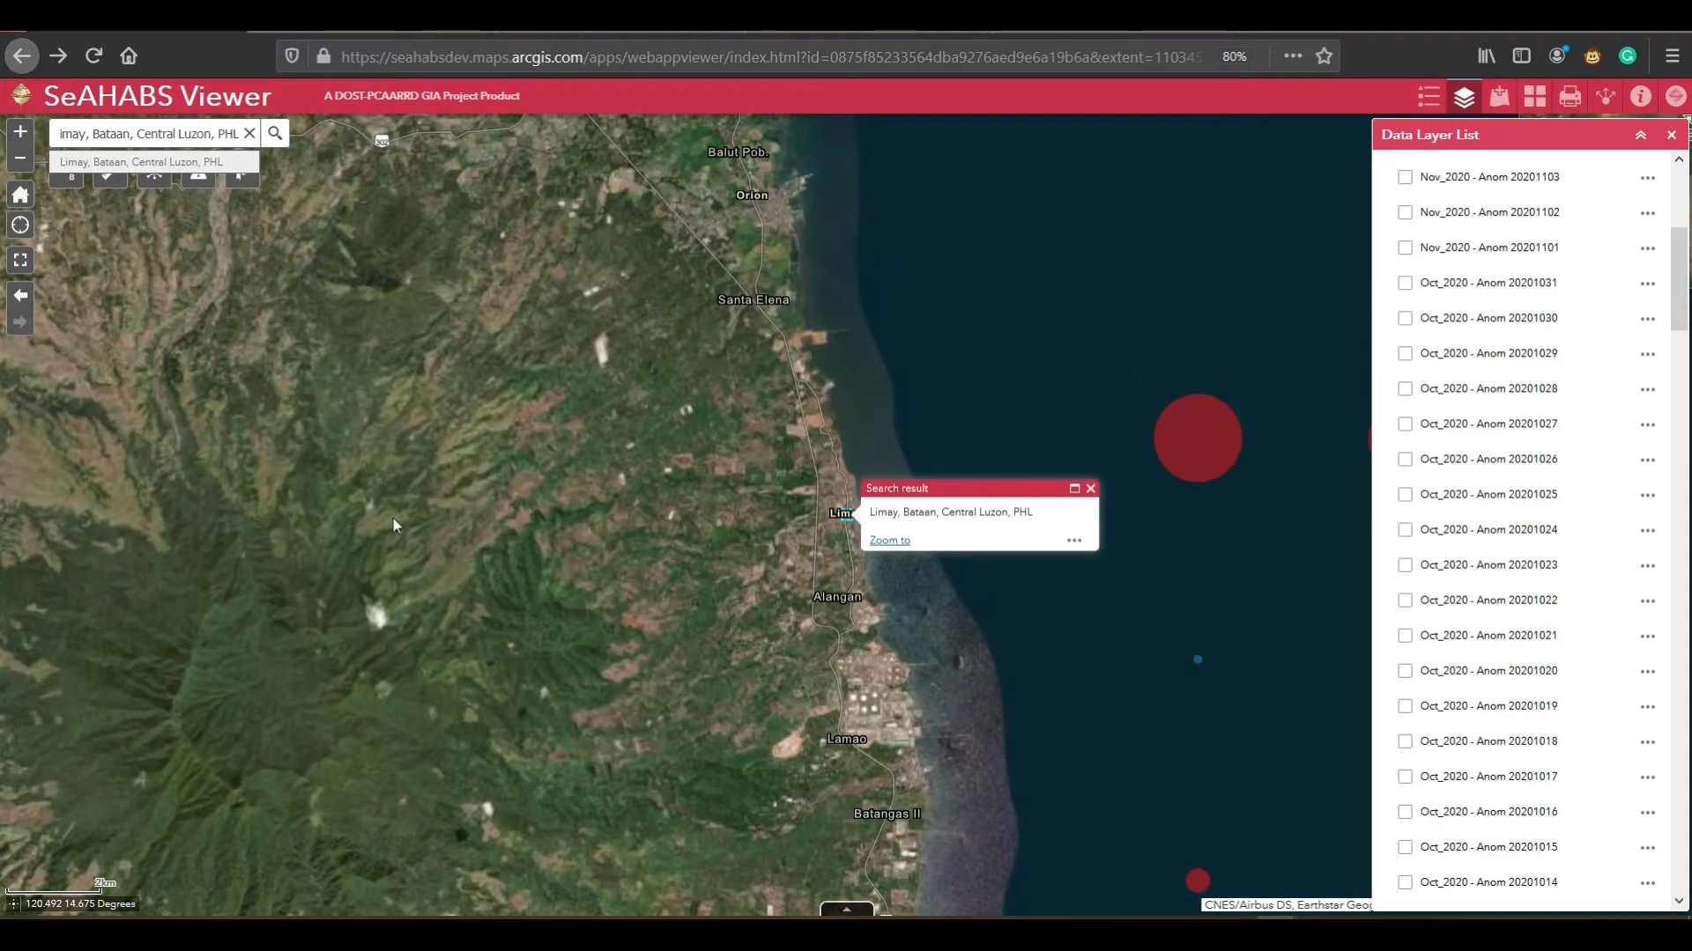
{"action": "left_click", "coordinate": [1091, 488]}
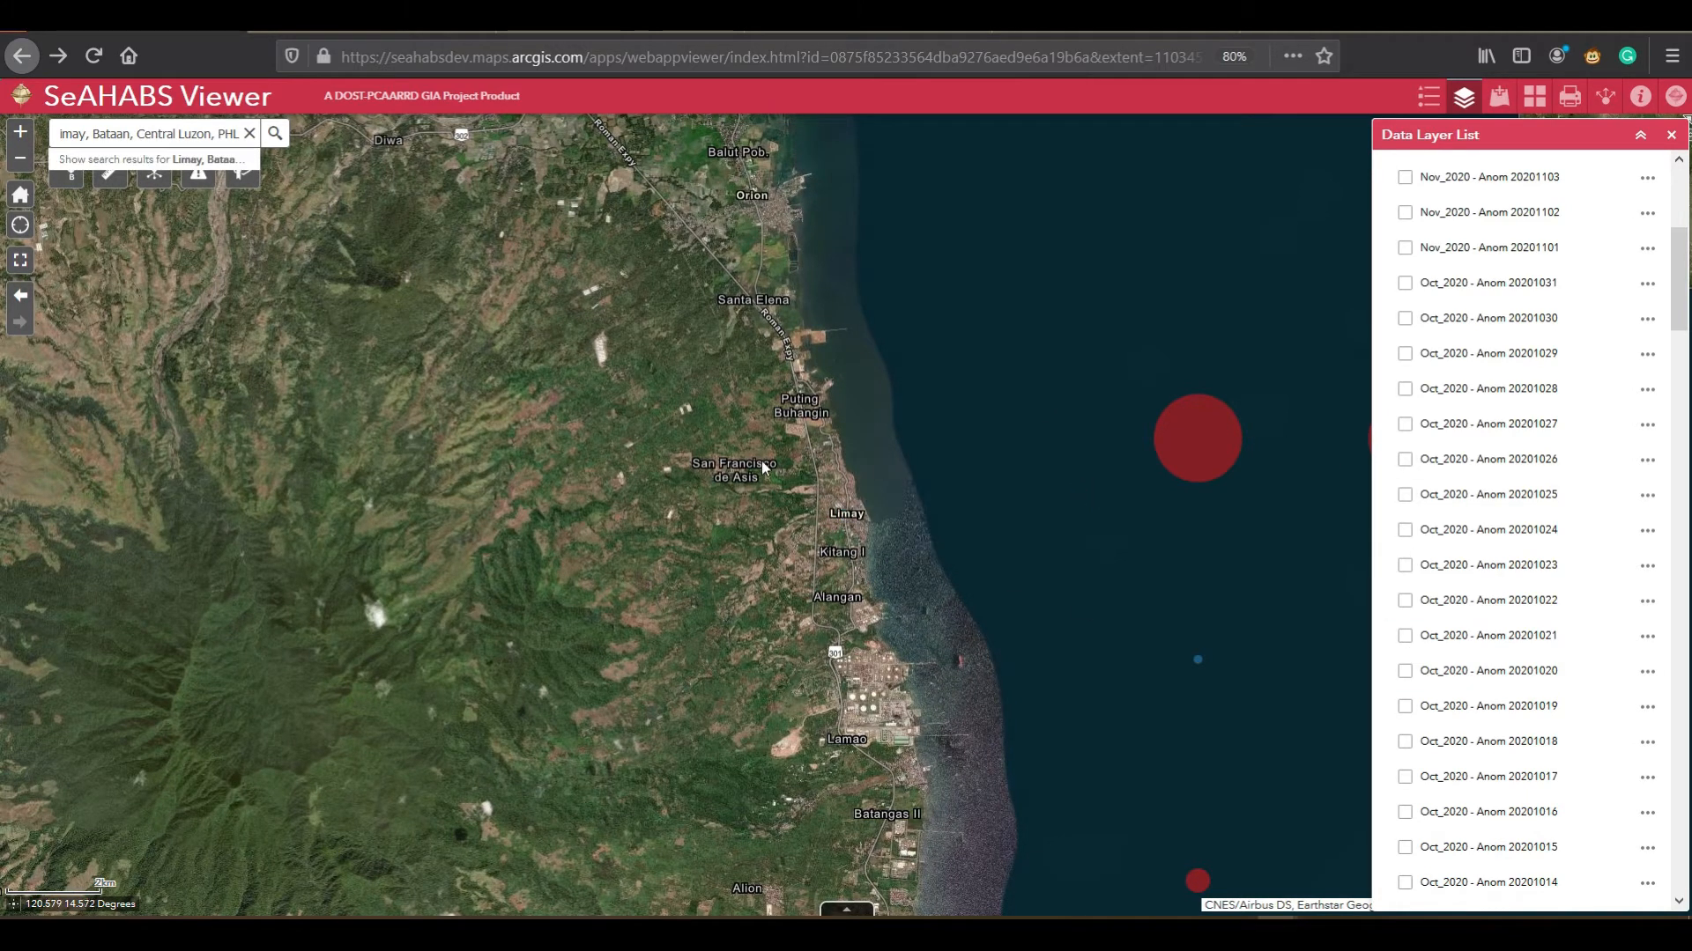
Step: Locate Sep_2020 - Anom 20200920 in the layer list, collapse the list and examine the anomaly points off Limay
{"action": "scroll", "coordinate": [1497, 529], "scroll_direction": "down", "scroll_amount": 13}
{"action": "left_click", "coordinate": [1492, 588]}
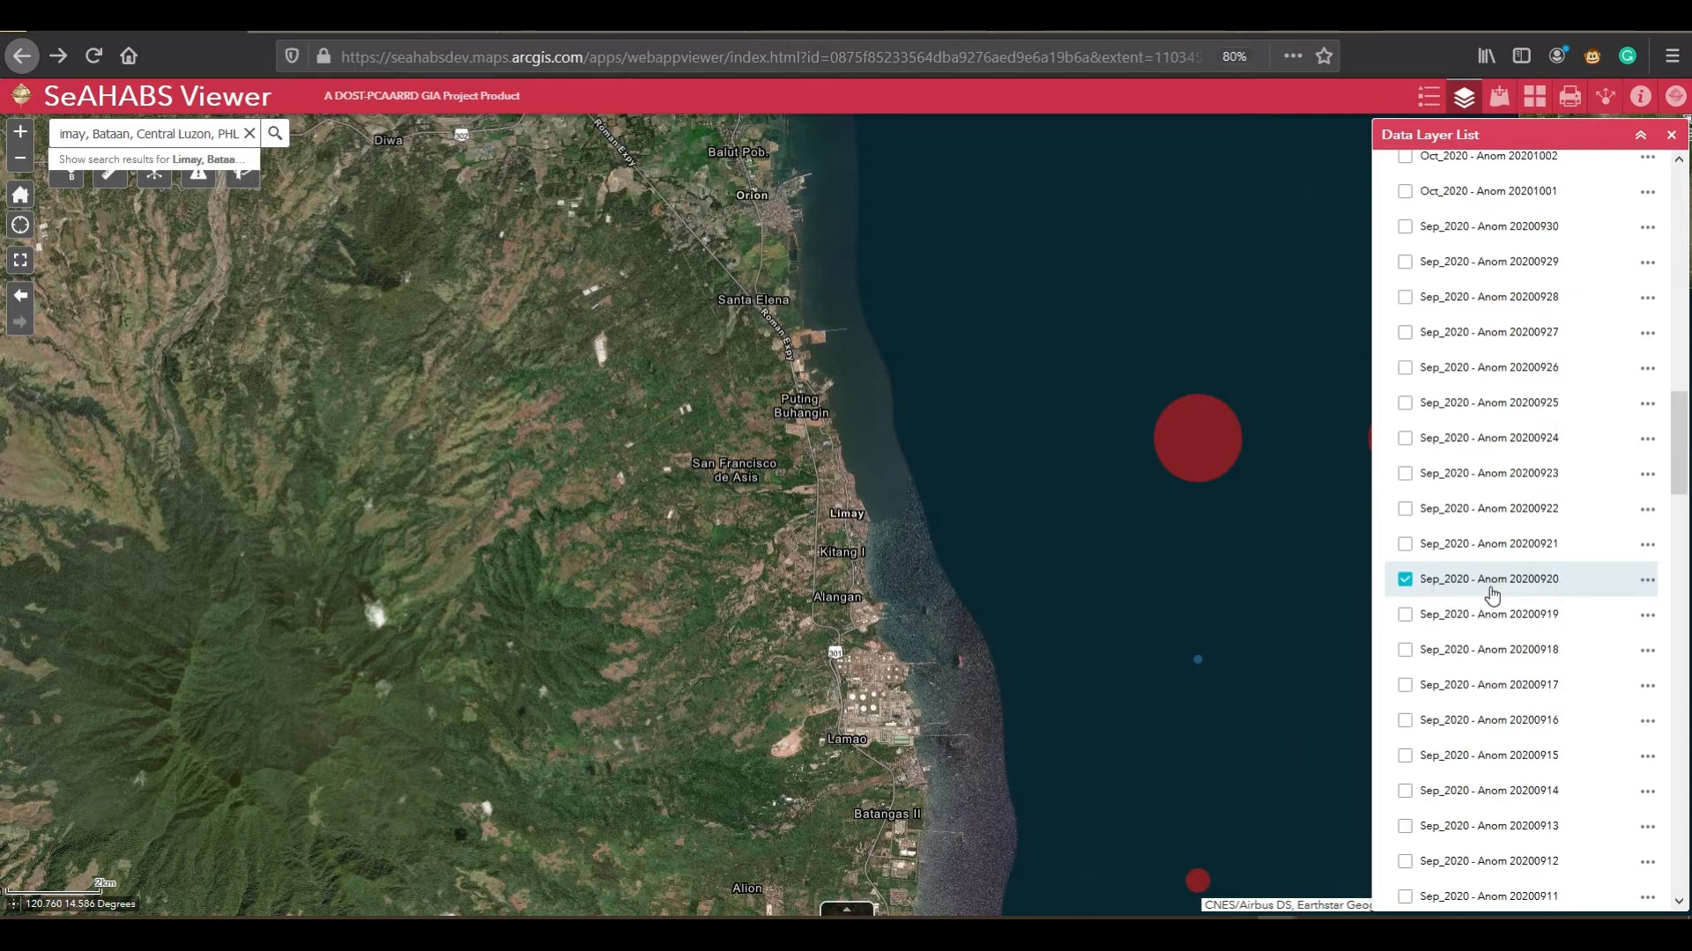
{"action": "left_click", "coordinate": [1642, 137]}
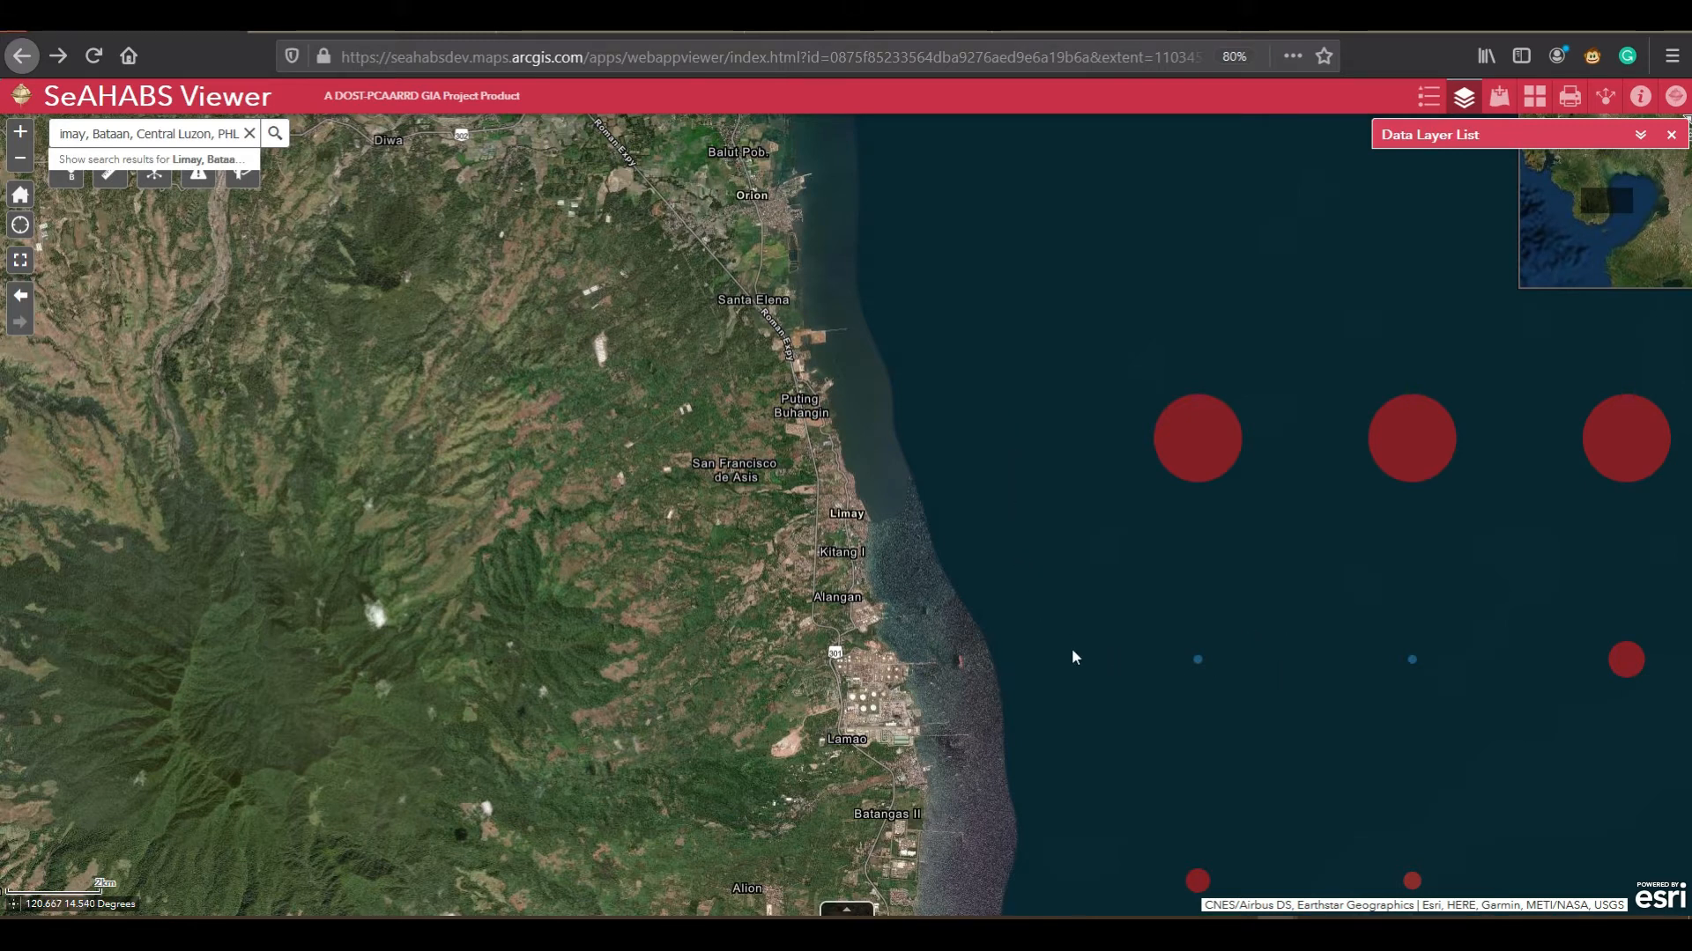
{"action": "left_click_drag", "start_coordinate": [1137, 667], "coordinate": [969, 551]}
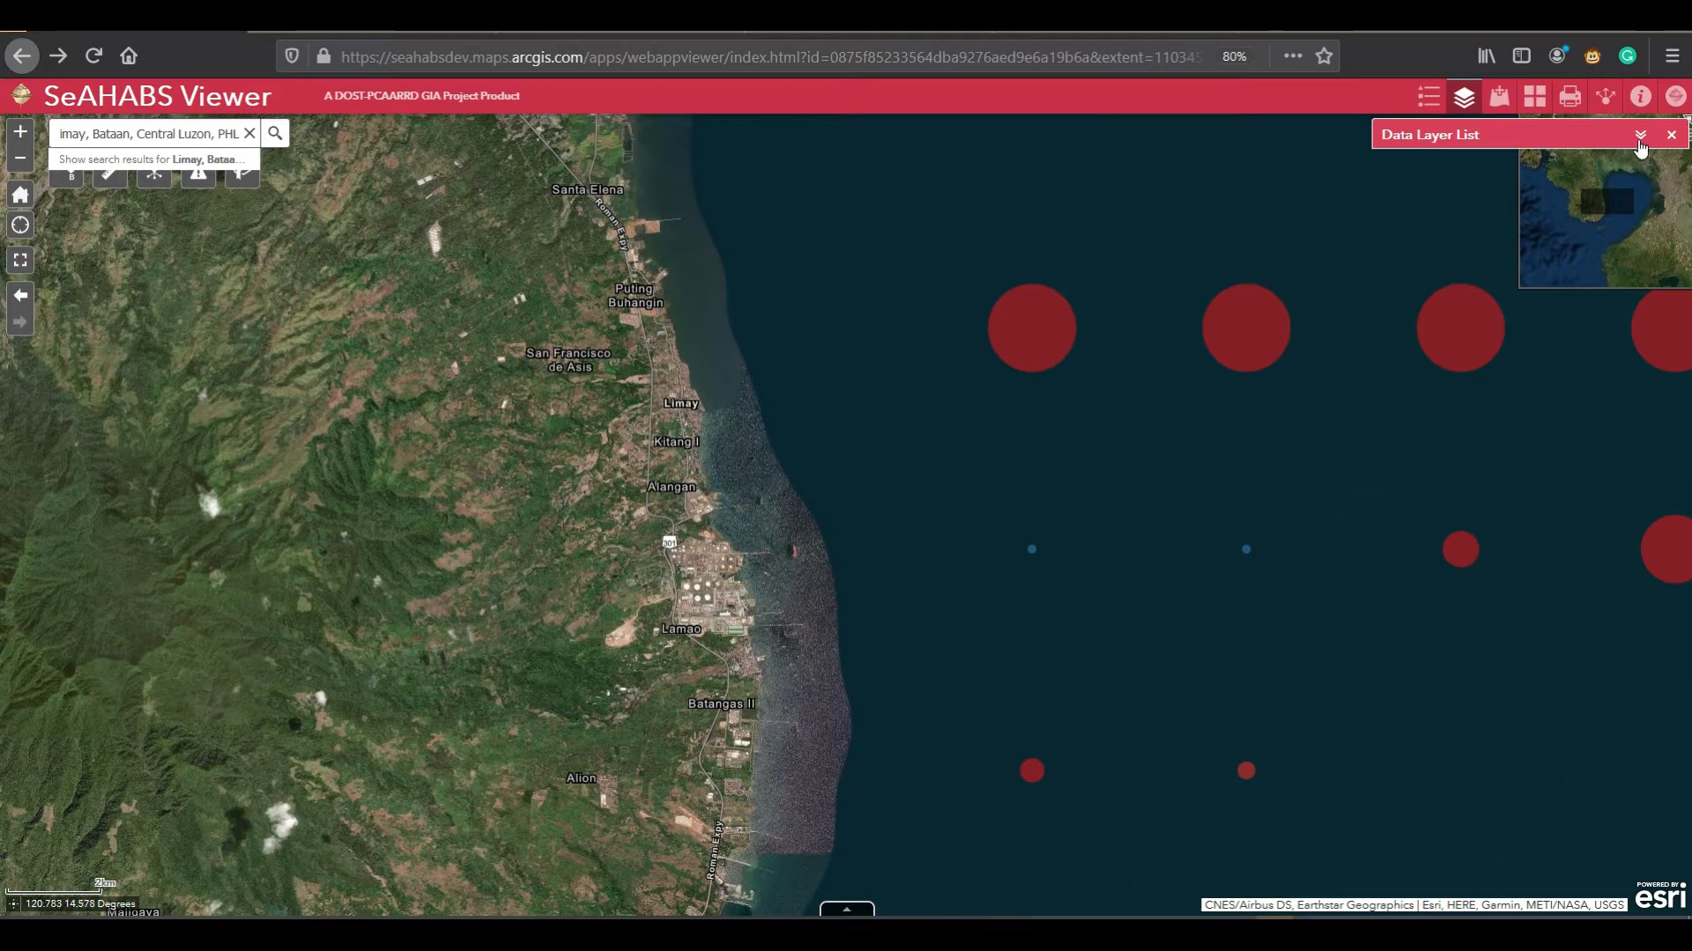
Step: Open the Add Data tool and enter GADM as the ArcGIS Online search term
{"action": "left_click", "coordinate": [1498, 98]}
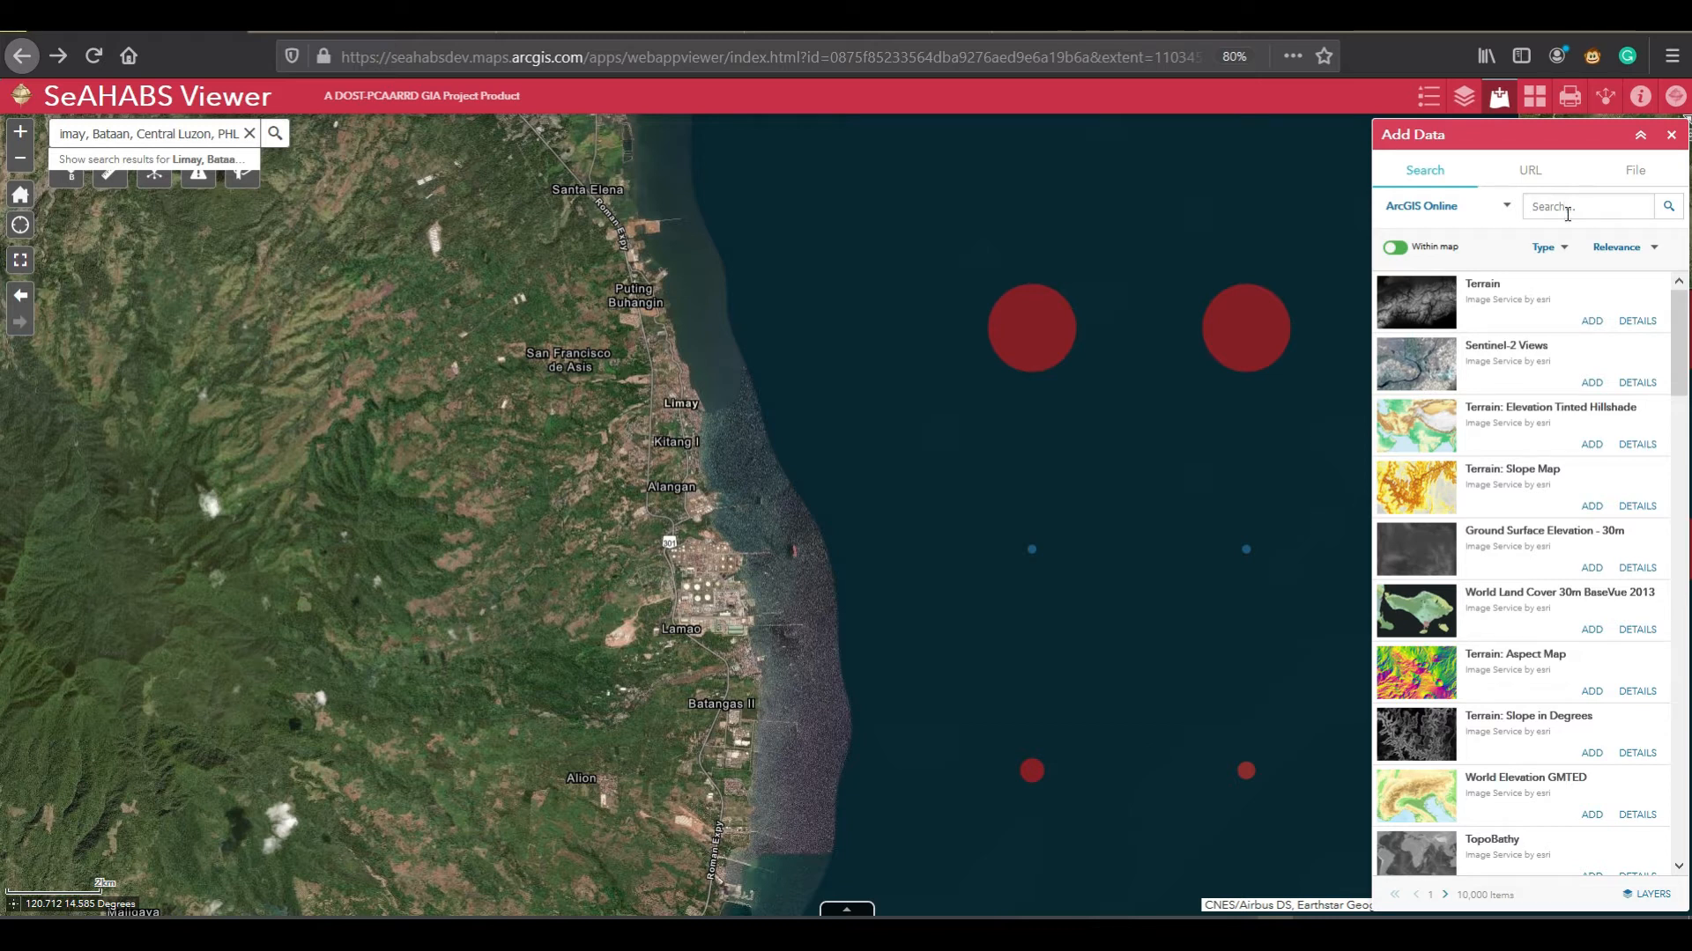
{"action": "type", "text": "GADM"}
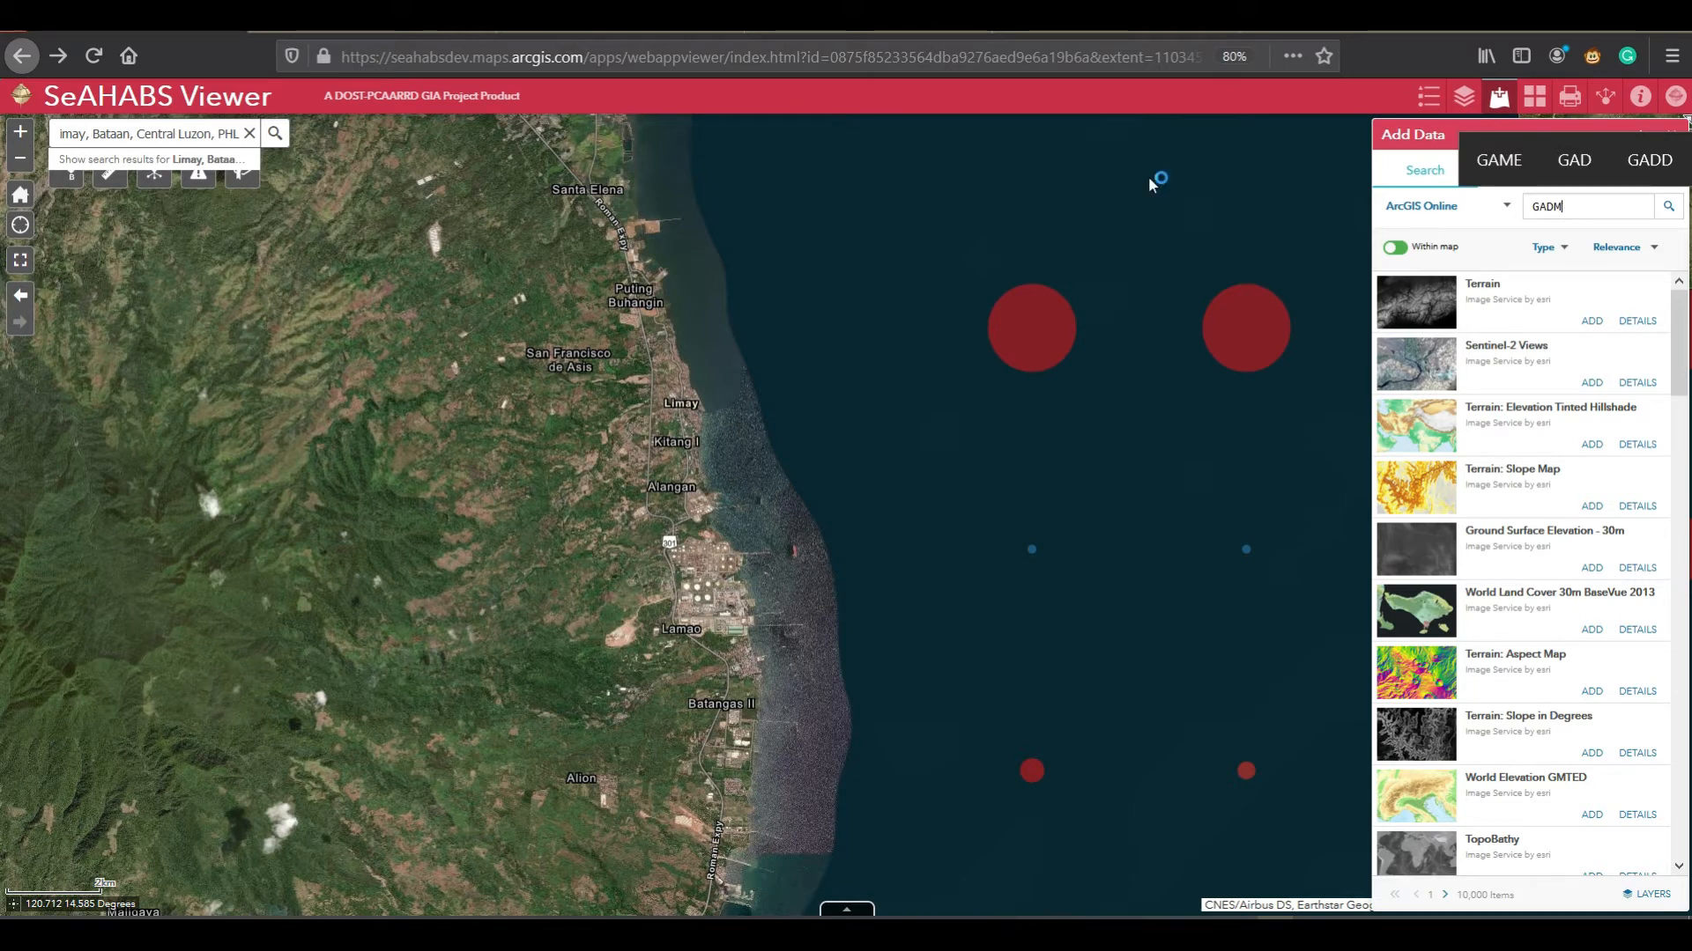
Step: Review the Wikipedia article on GADM and the DIVA-GIS country data download page, and return to the SeAHABS Viewer
{"action": "left_click", "coordinate": [440, 21]}
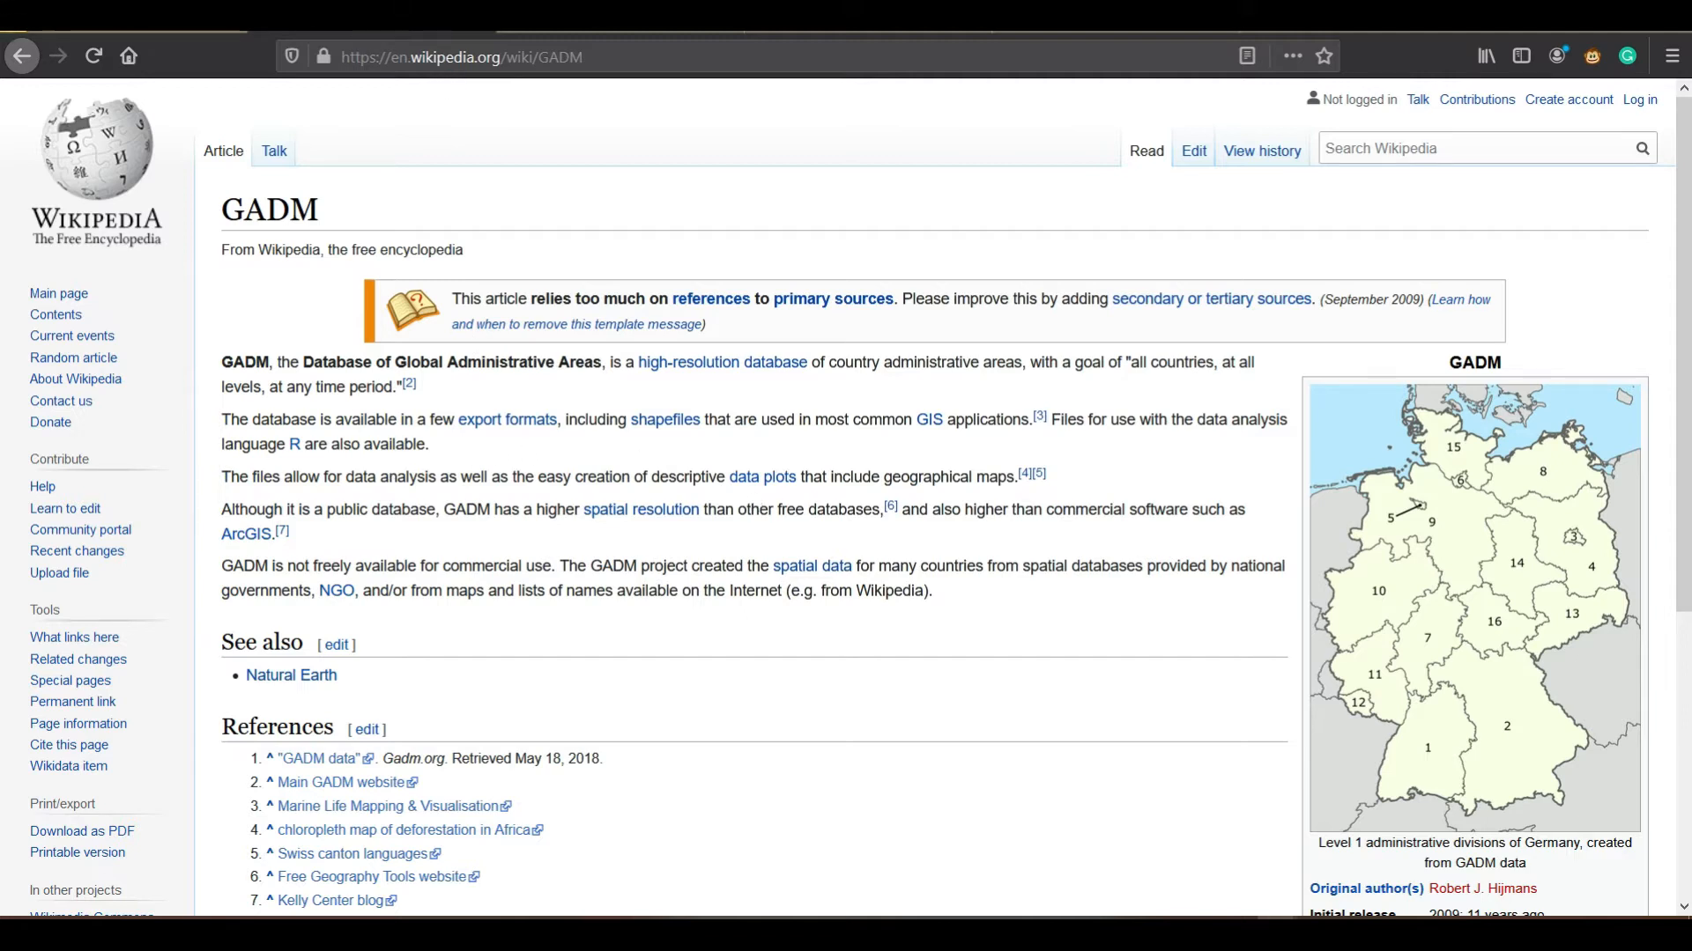
{"action": "left_click", "coordinate": [621, 18]}
{"action": "left_click", "coordinate": [405, 18]}
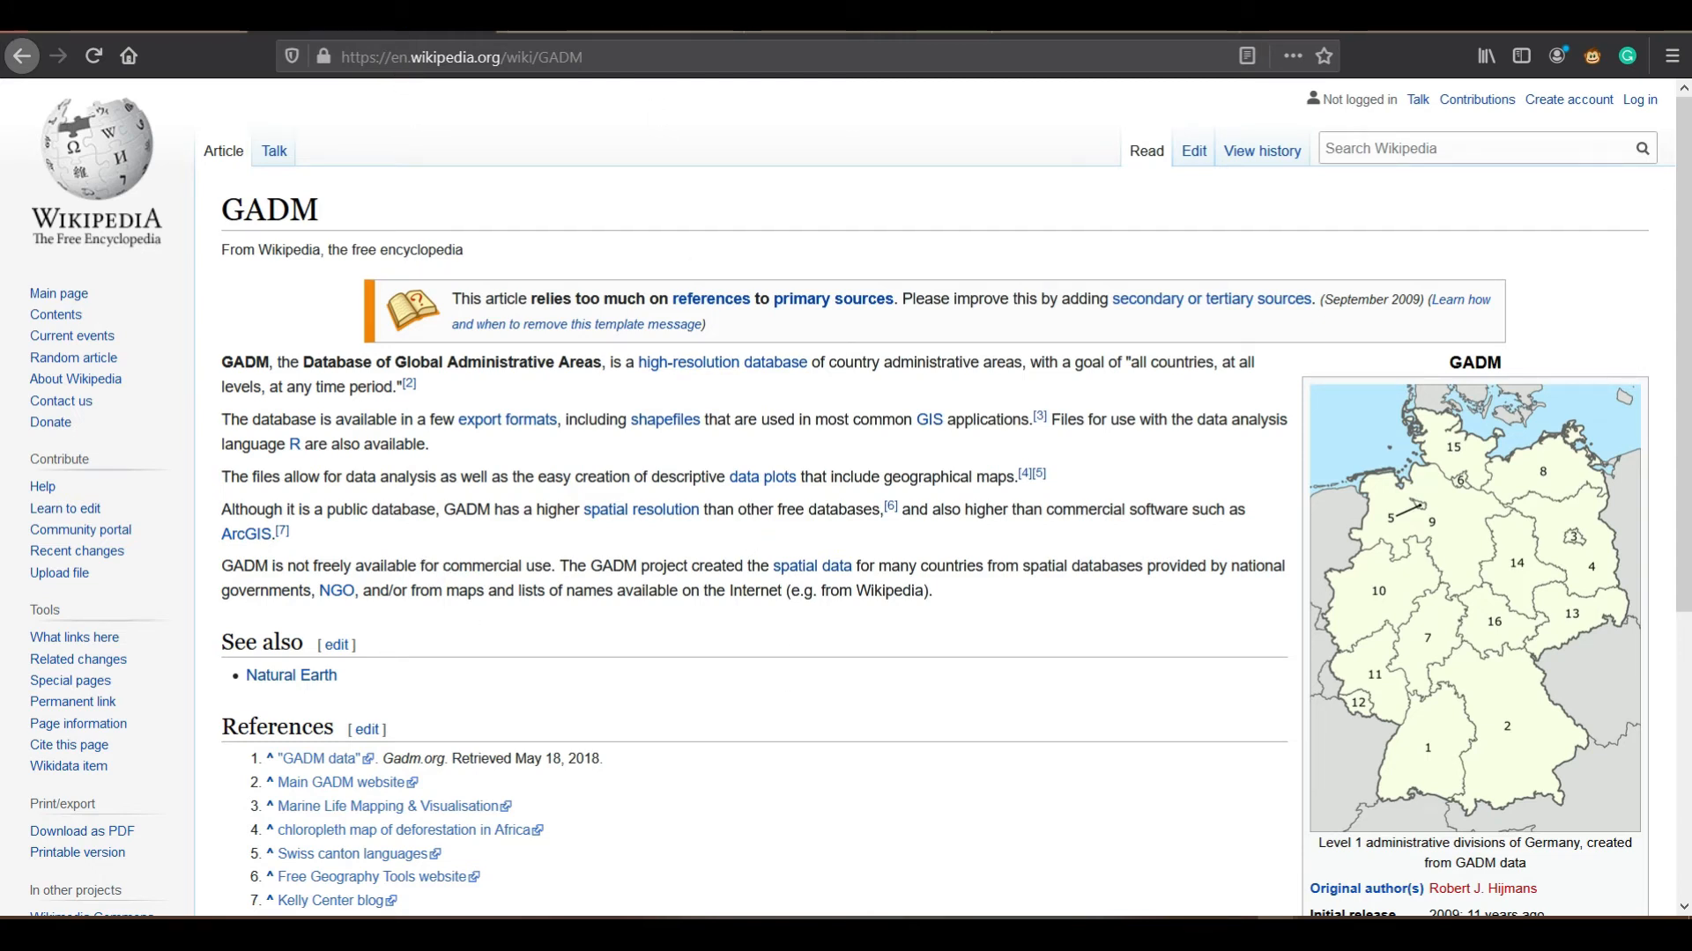
{"action": "left_click", "coordinate": [652, 17]}
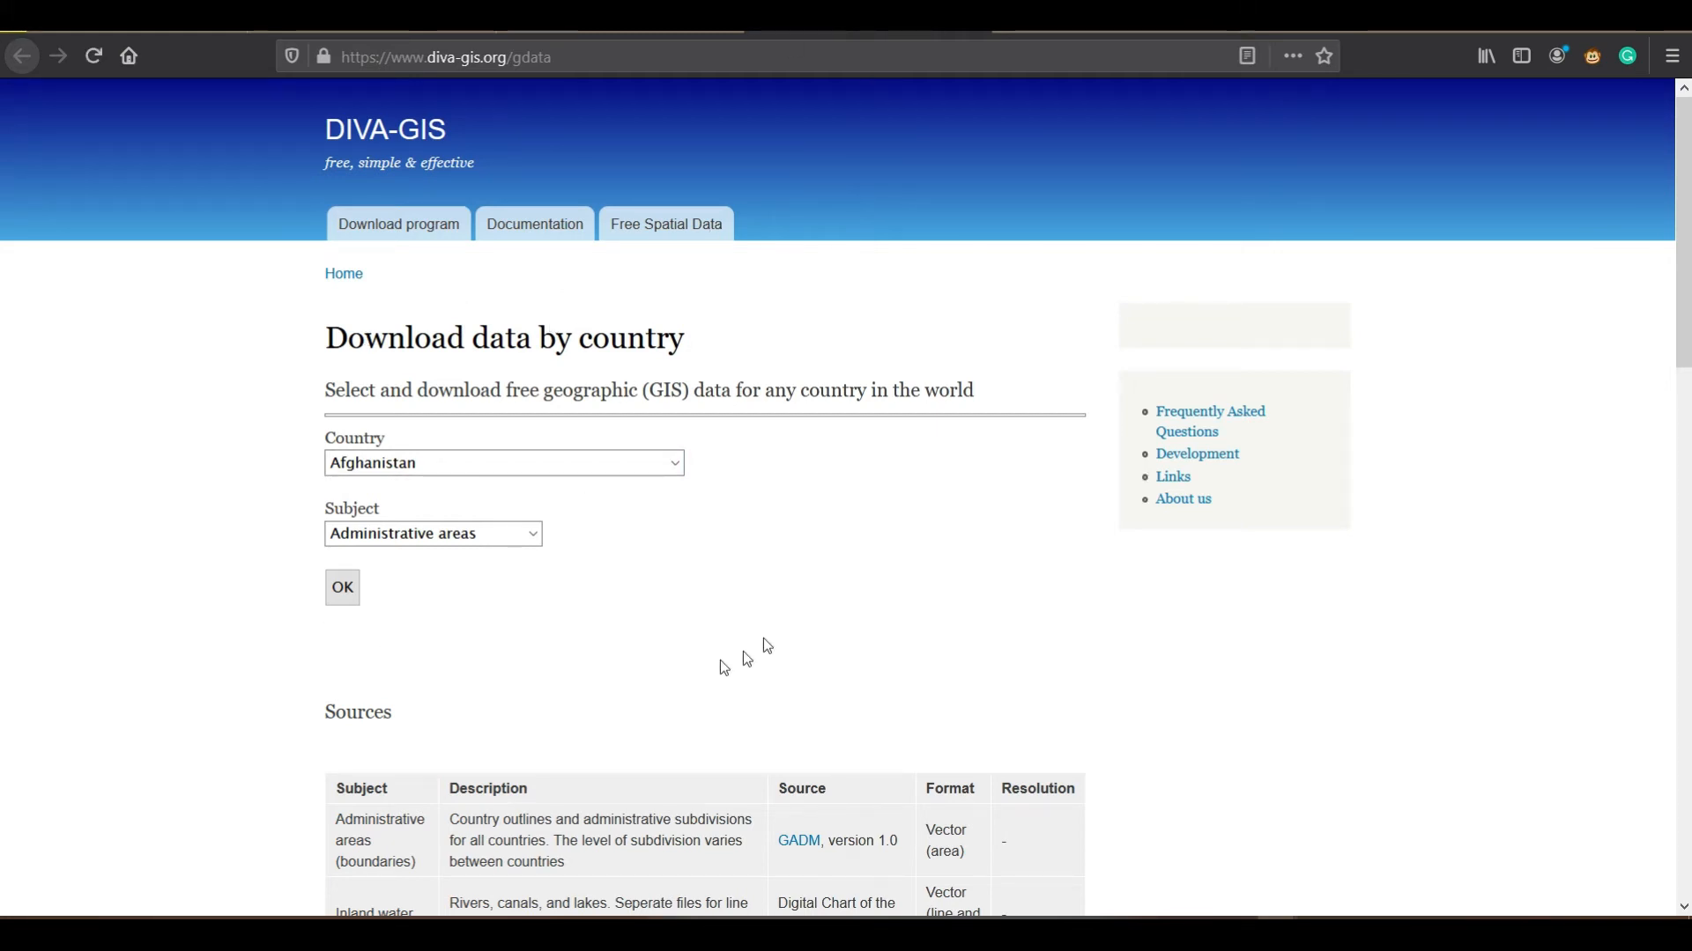
{"action": "scroll", "coordinate": [802, 551], "scroll_direction": "down", "scroll_amount": 3}
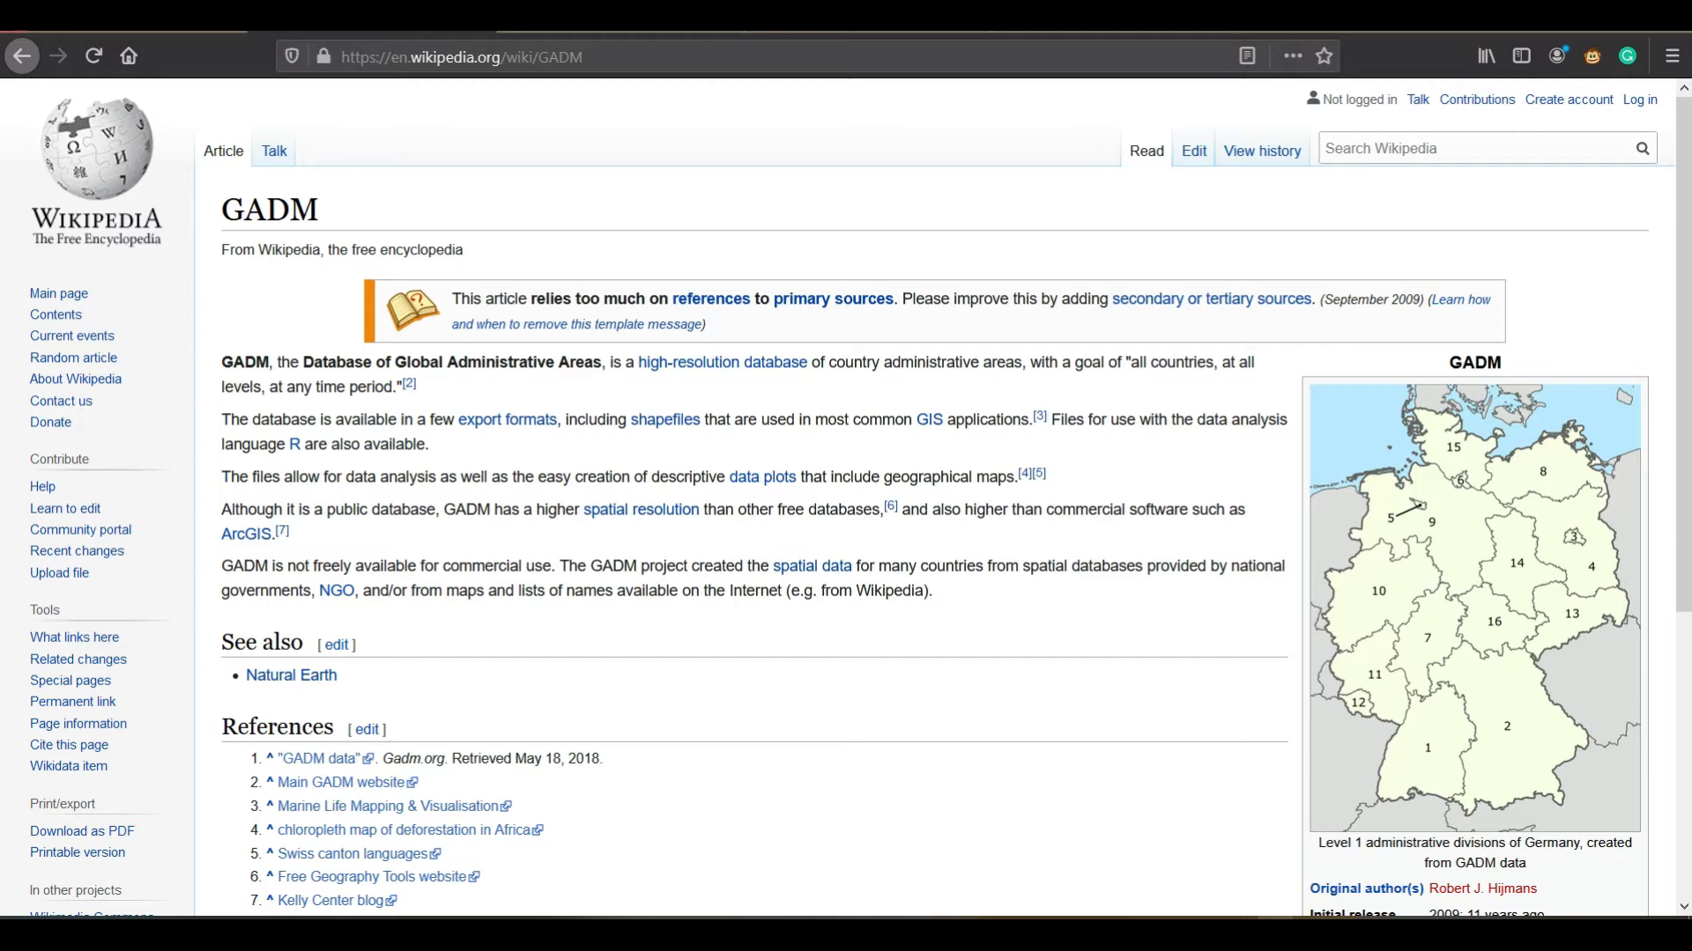
{"action": "left_click", "coordinate": [132, 19]}
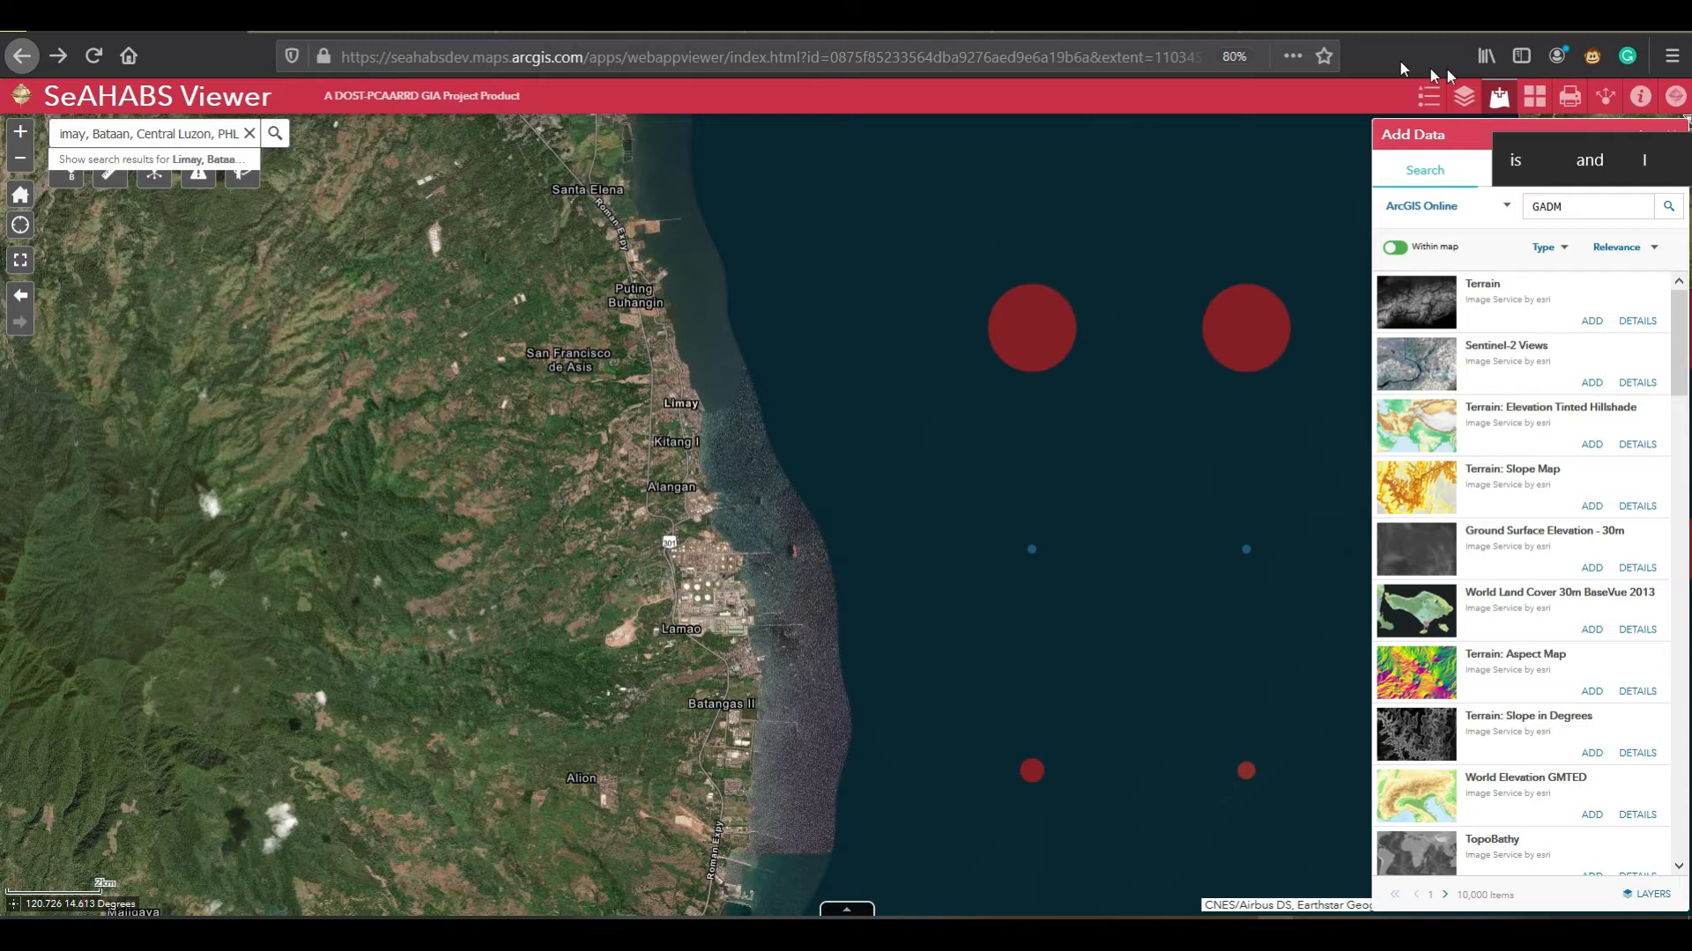
Step: Extend the ArcGIS Online search term to GADM Philippines and run the search
{"action": "left_click", "coordinate": [1507, 99]}
{"action": "left_click", "coordinate": [1507, 99]}
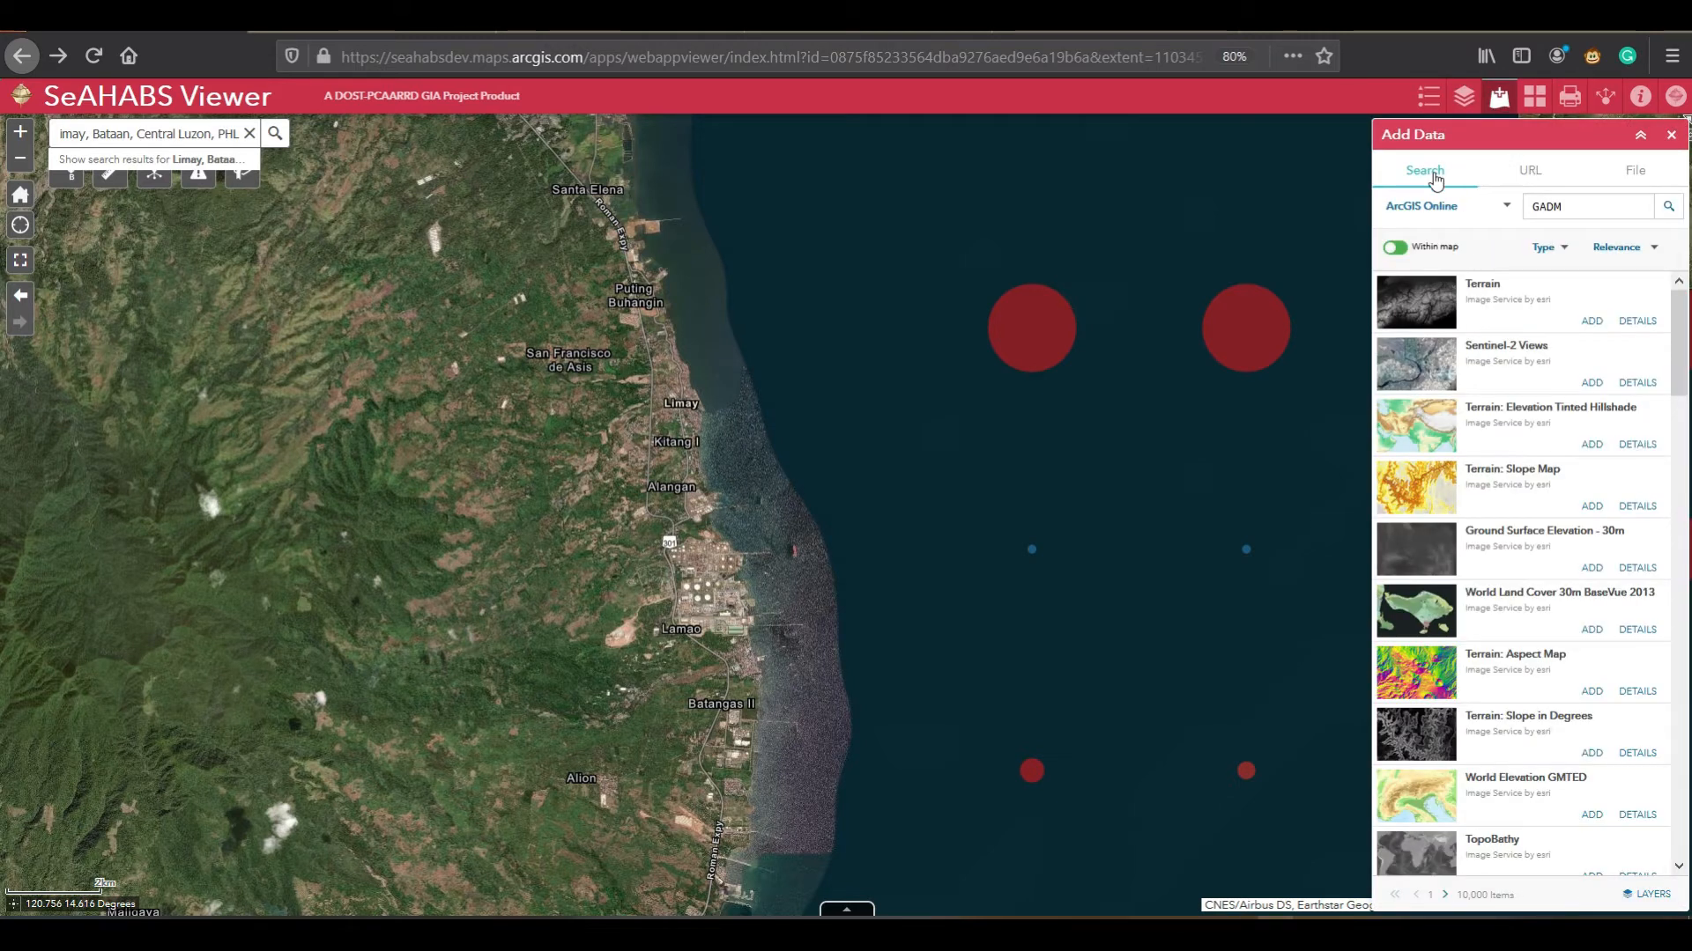
{"action": "left_click", "coordinate": [1573, 208]}
{"action": "type", "text": "Philippines"}
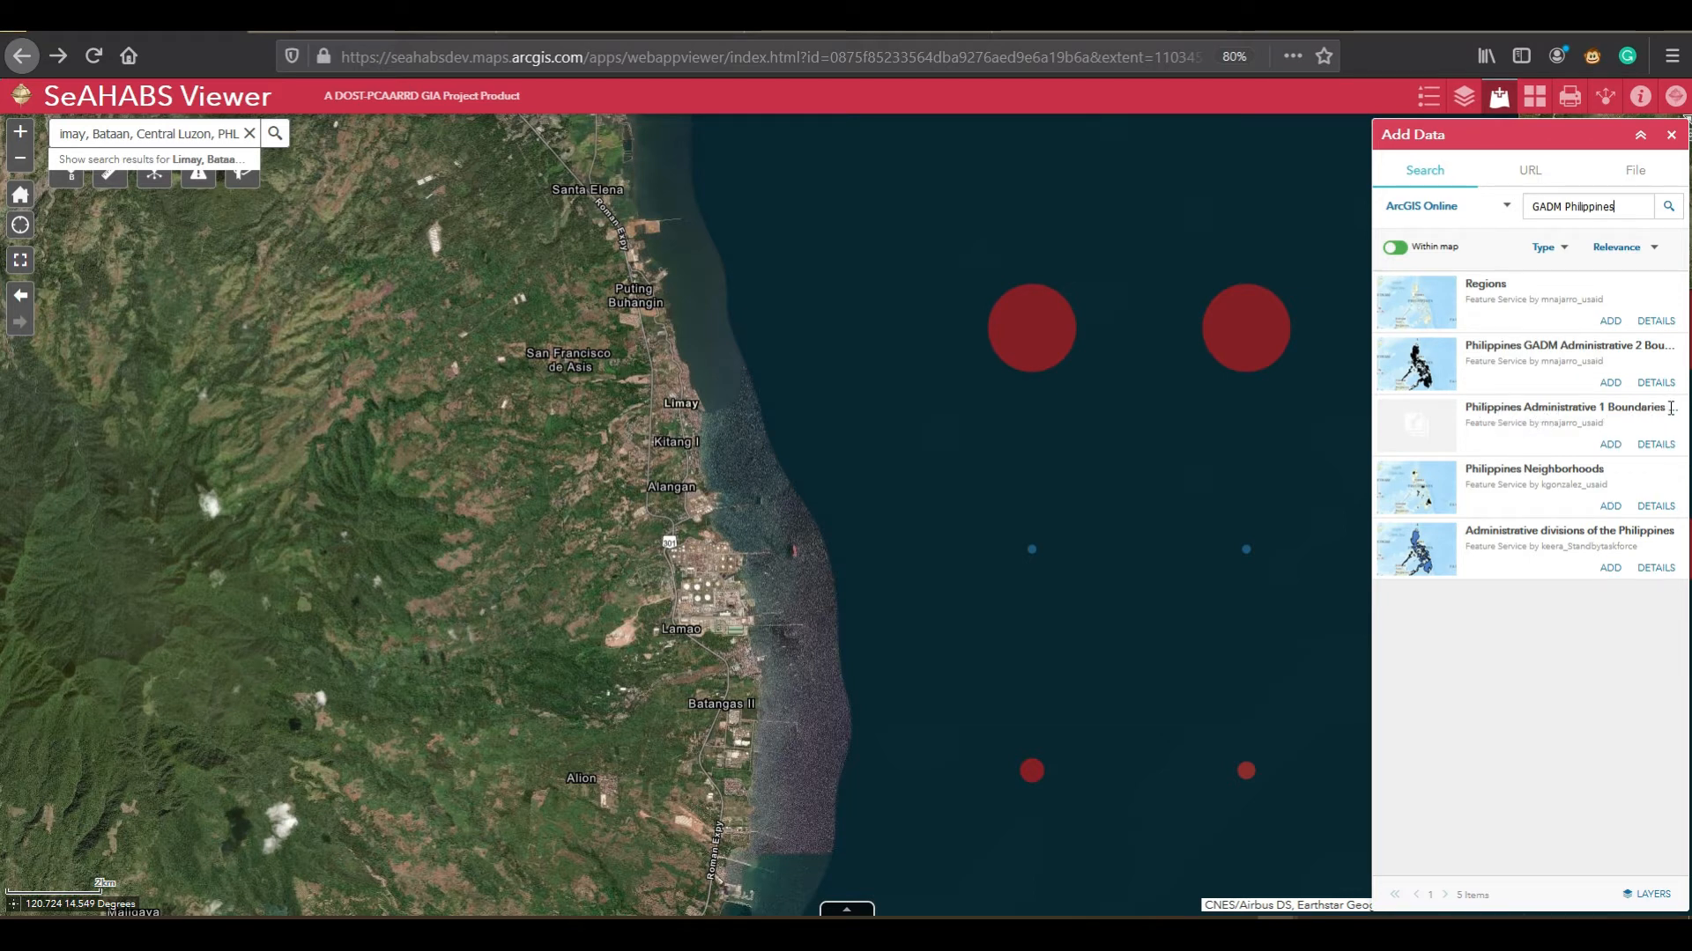
Step: Add the Administrative divisions of the Philippines feature service to the map and show the whole of Manila Bay
{"action": "left_click", "coordinate": [1613, 385]}
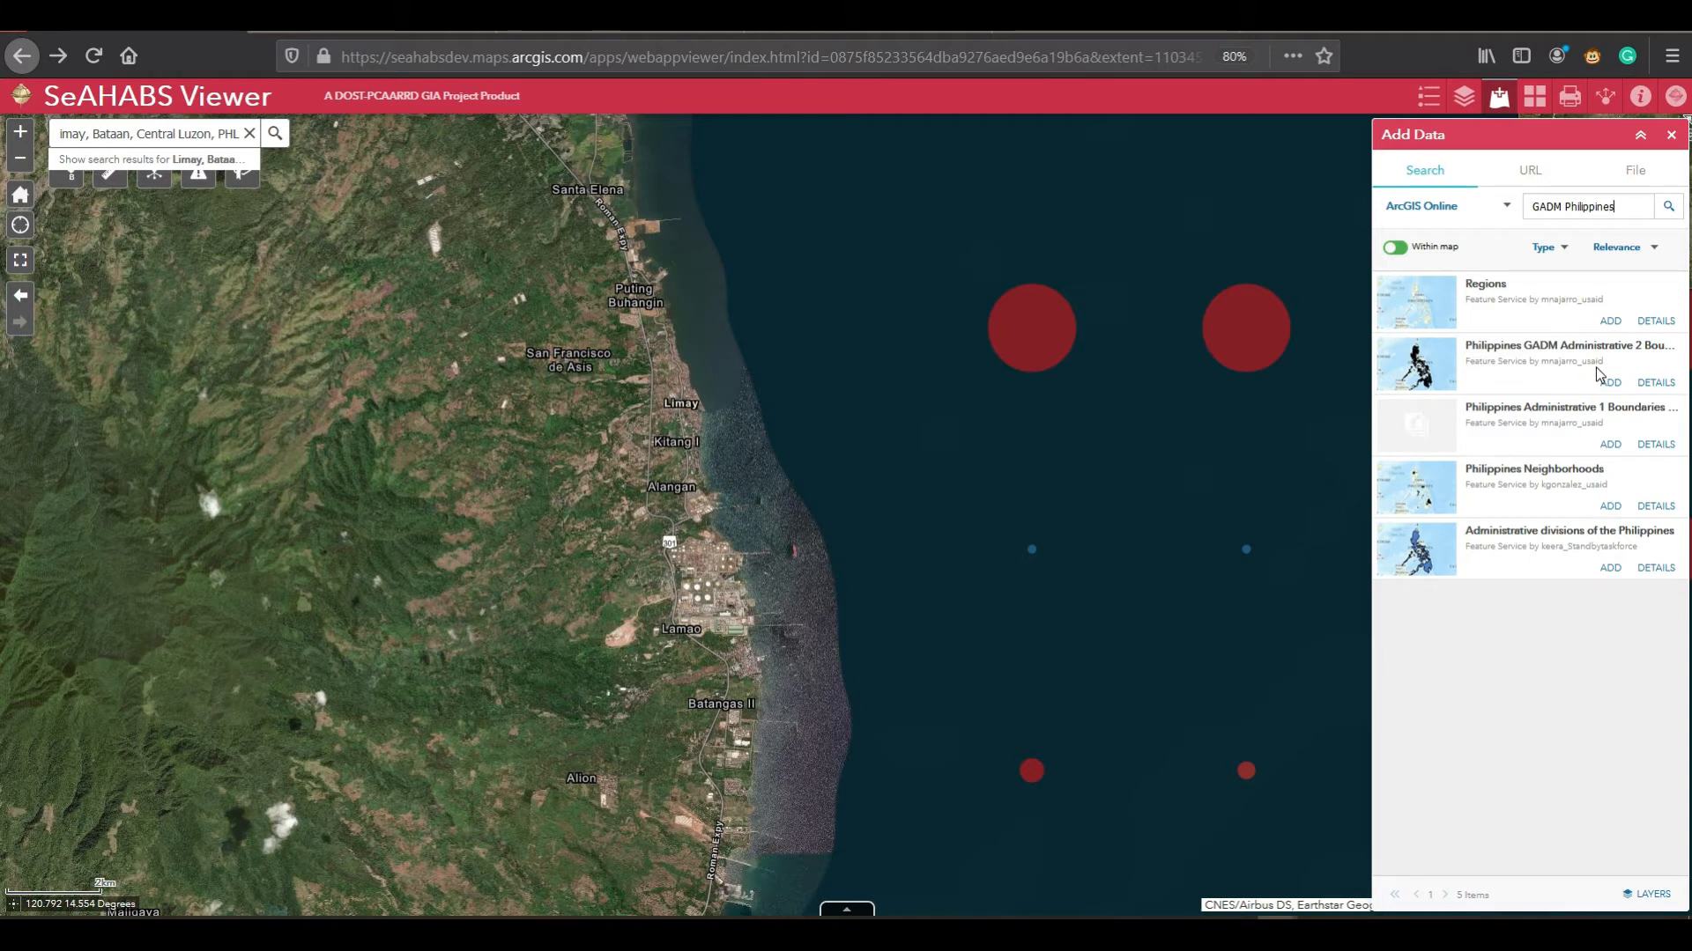
{"action": "left_click", "coordinate": [1544, 372]}
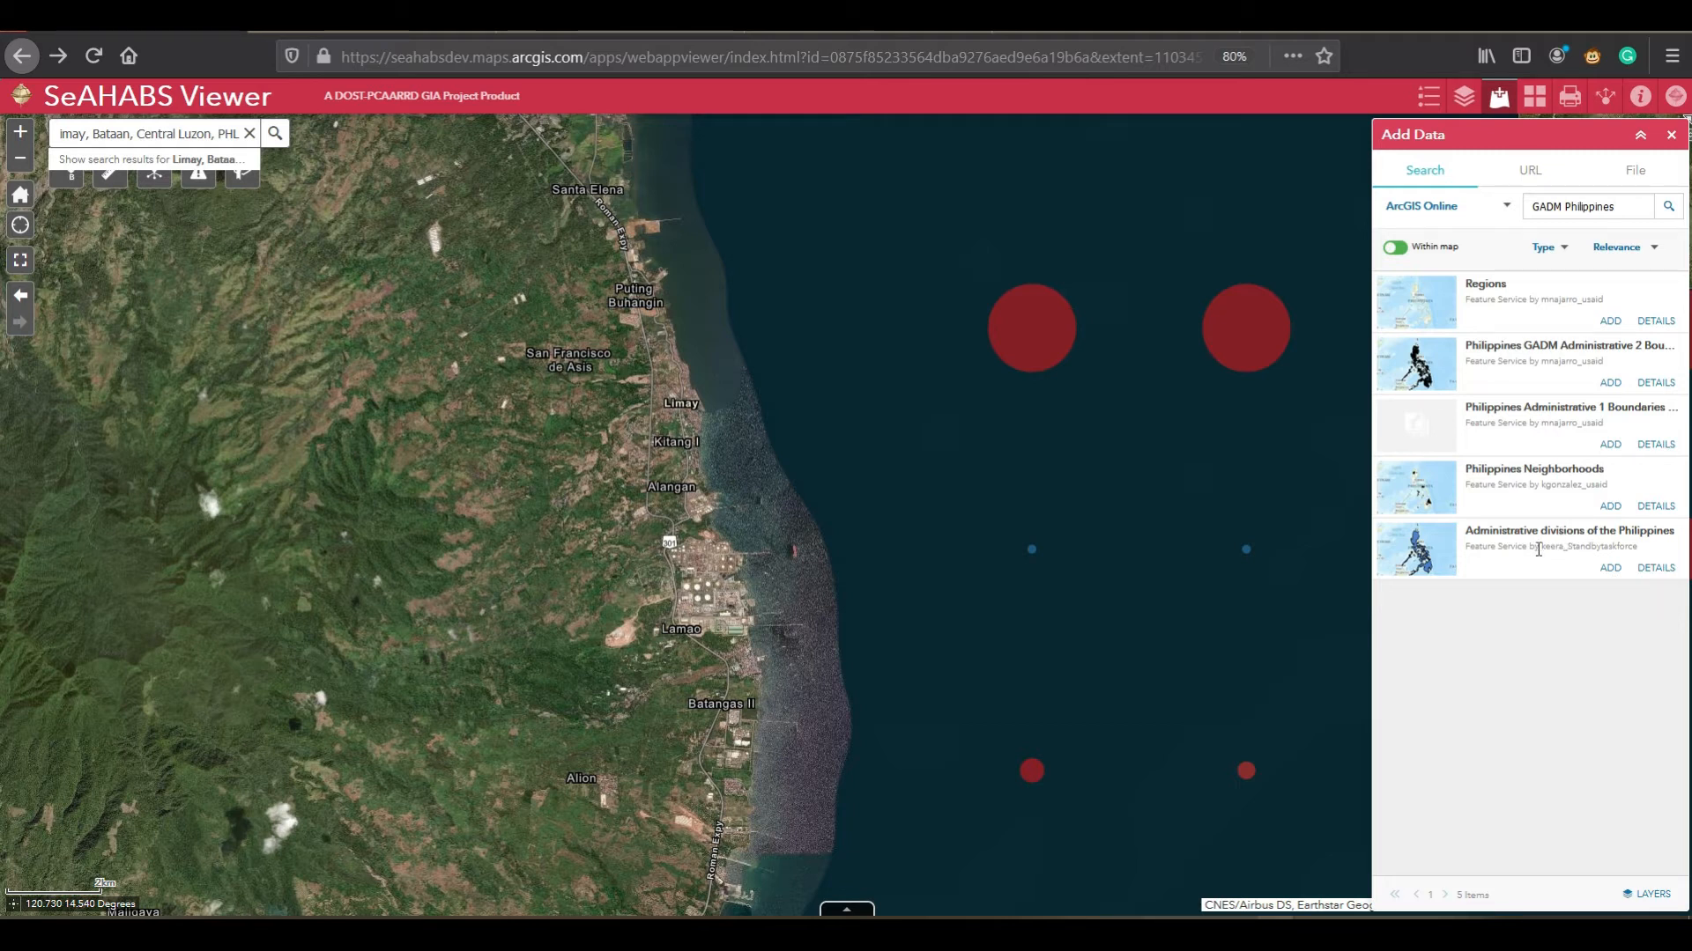
{"action": "left_click", "coordinate": [1656, 569]}
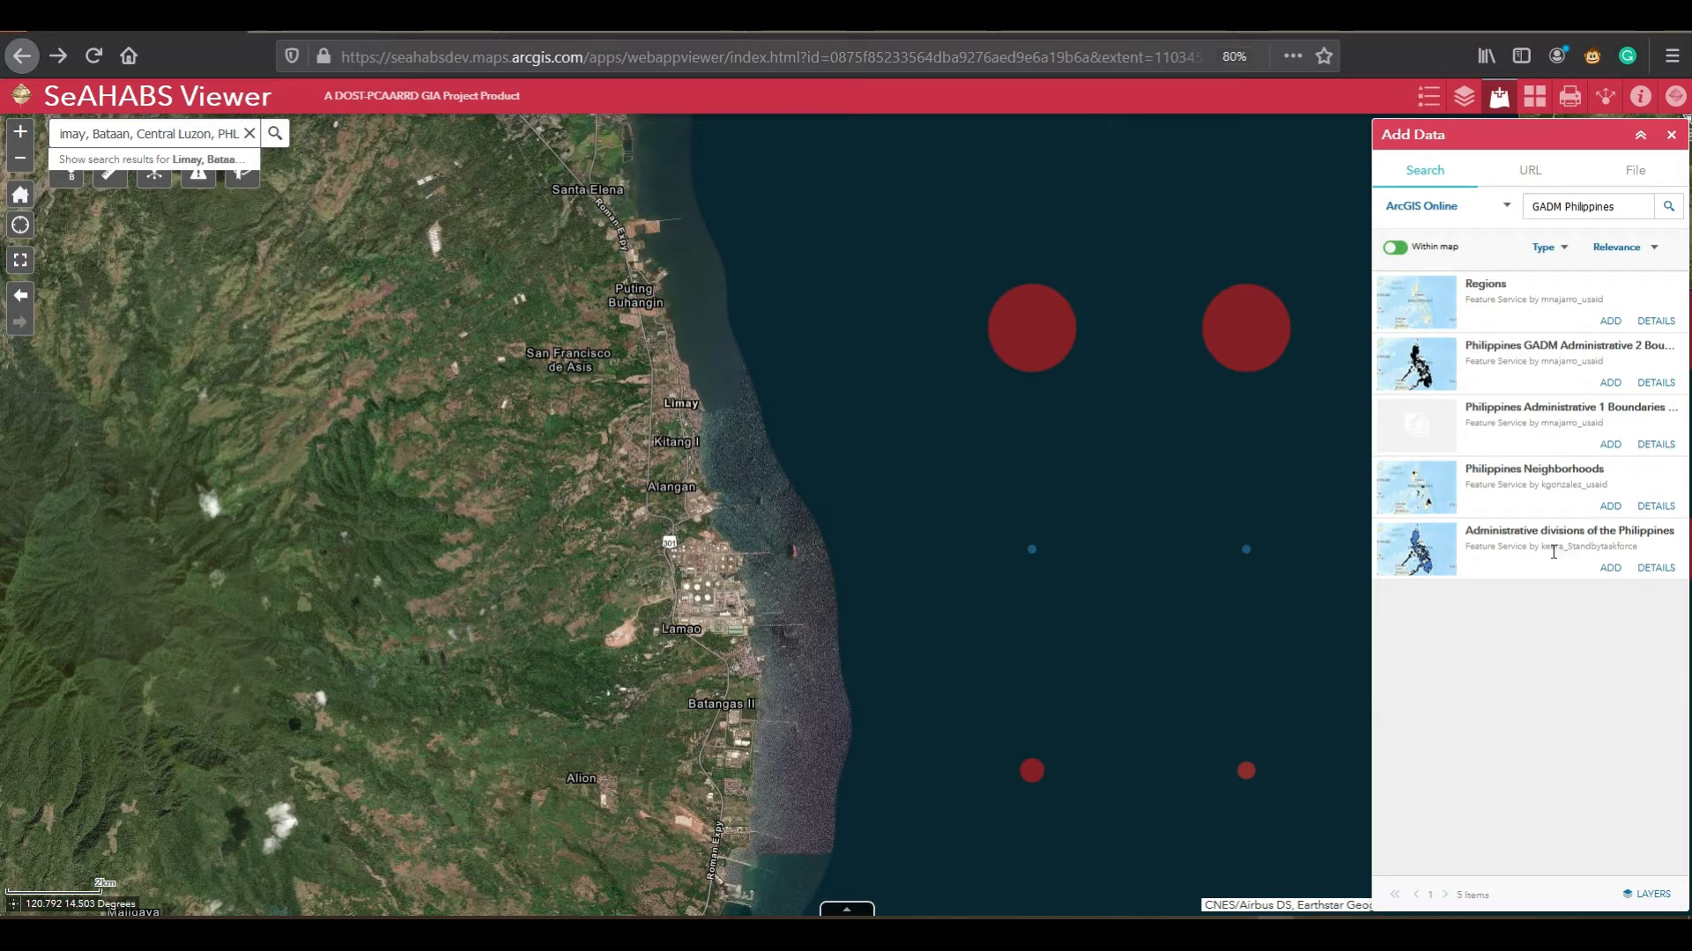
{"action": "left_click", "coordinate": [1612, 568]}
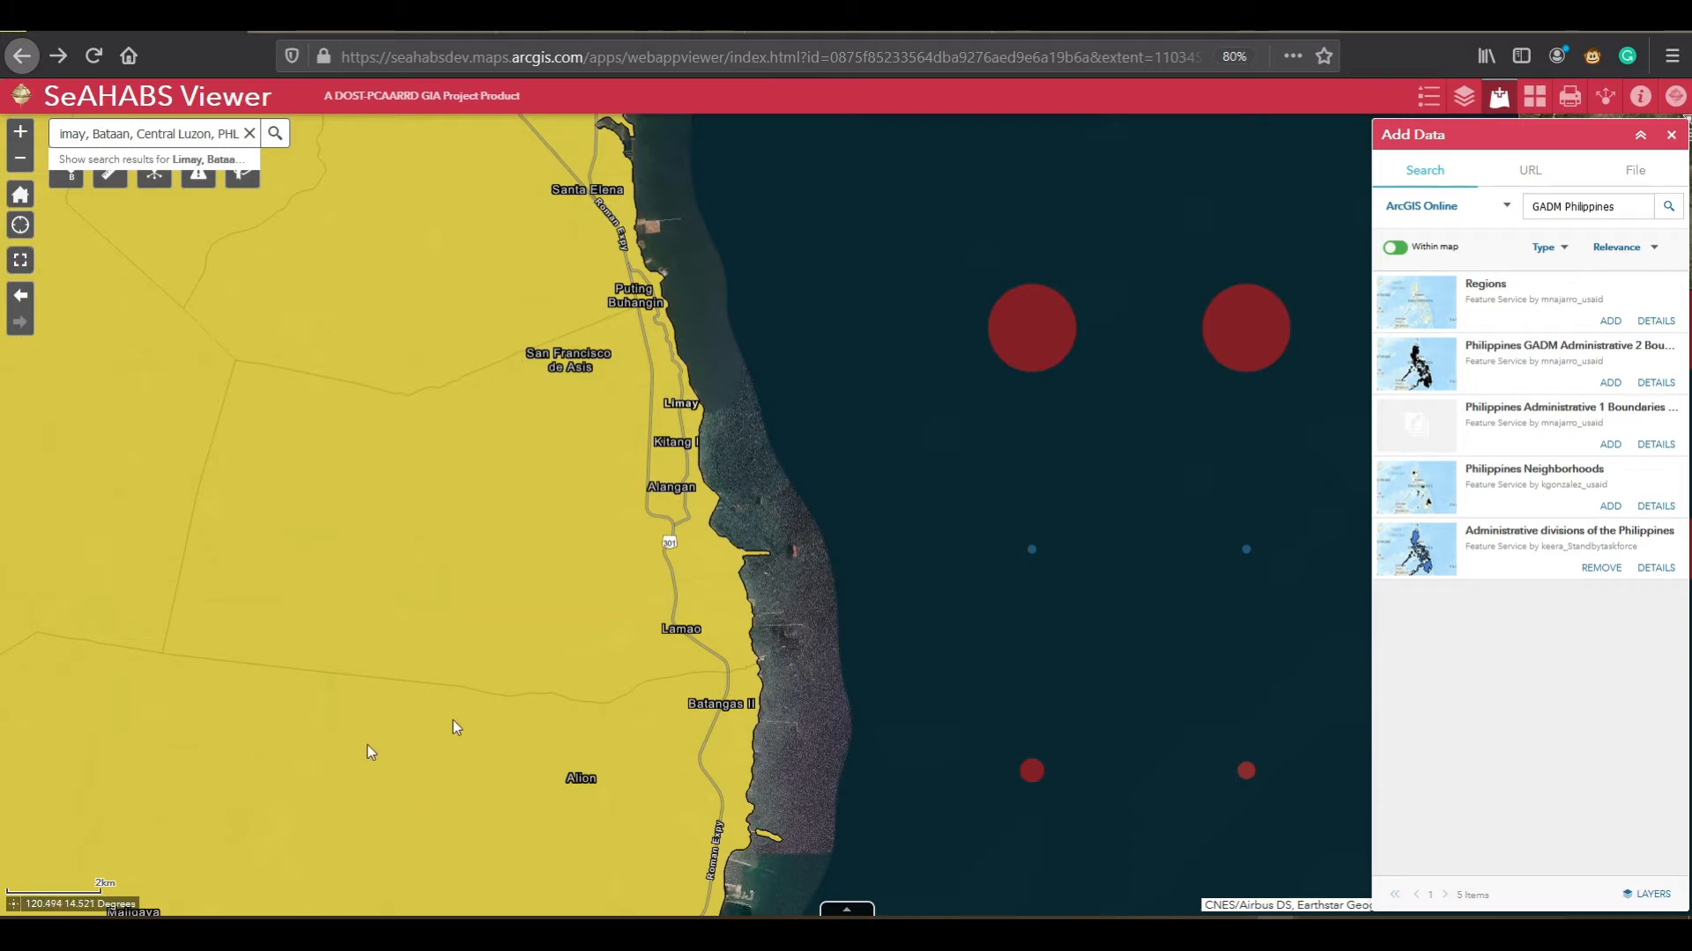
{"action": "scroll", "coordinate": [571, 567], "scroll_direction": "down", "scroll_amount": 3}
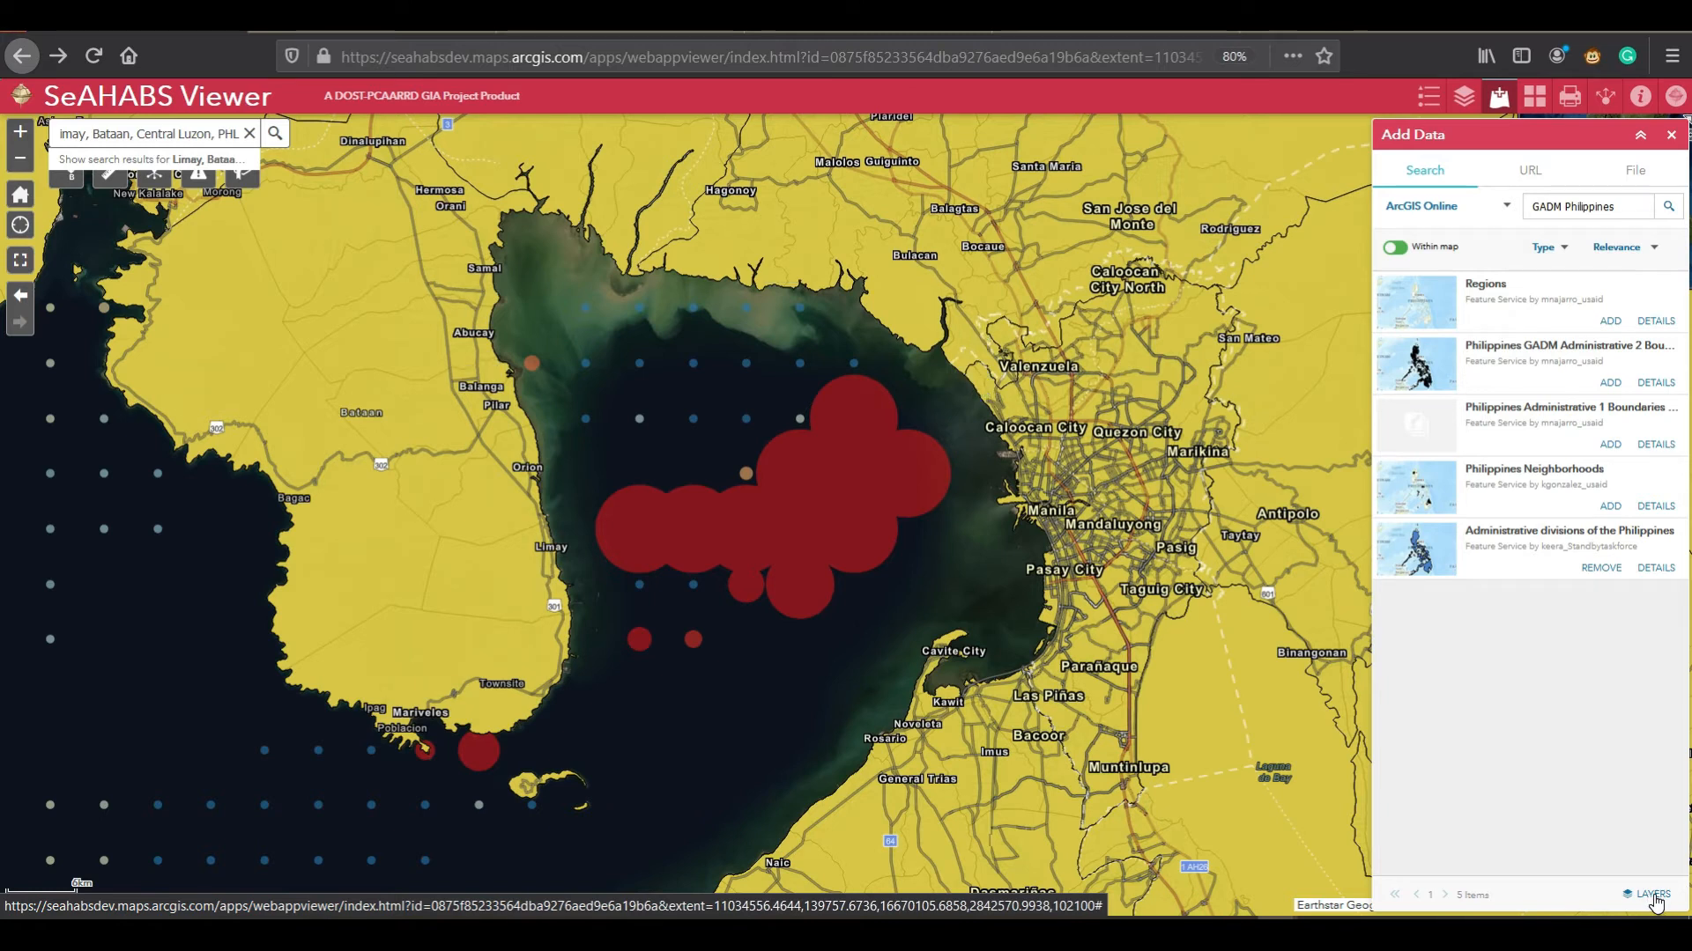
Step: Remove the PHL_adm0 and PHL_adm1 layers from the added data and collapse the Add Data tool
{"action": "left_click", "coordinate": [1653, 896]}
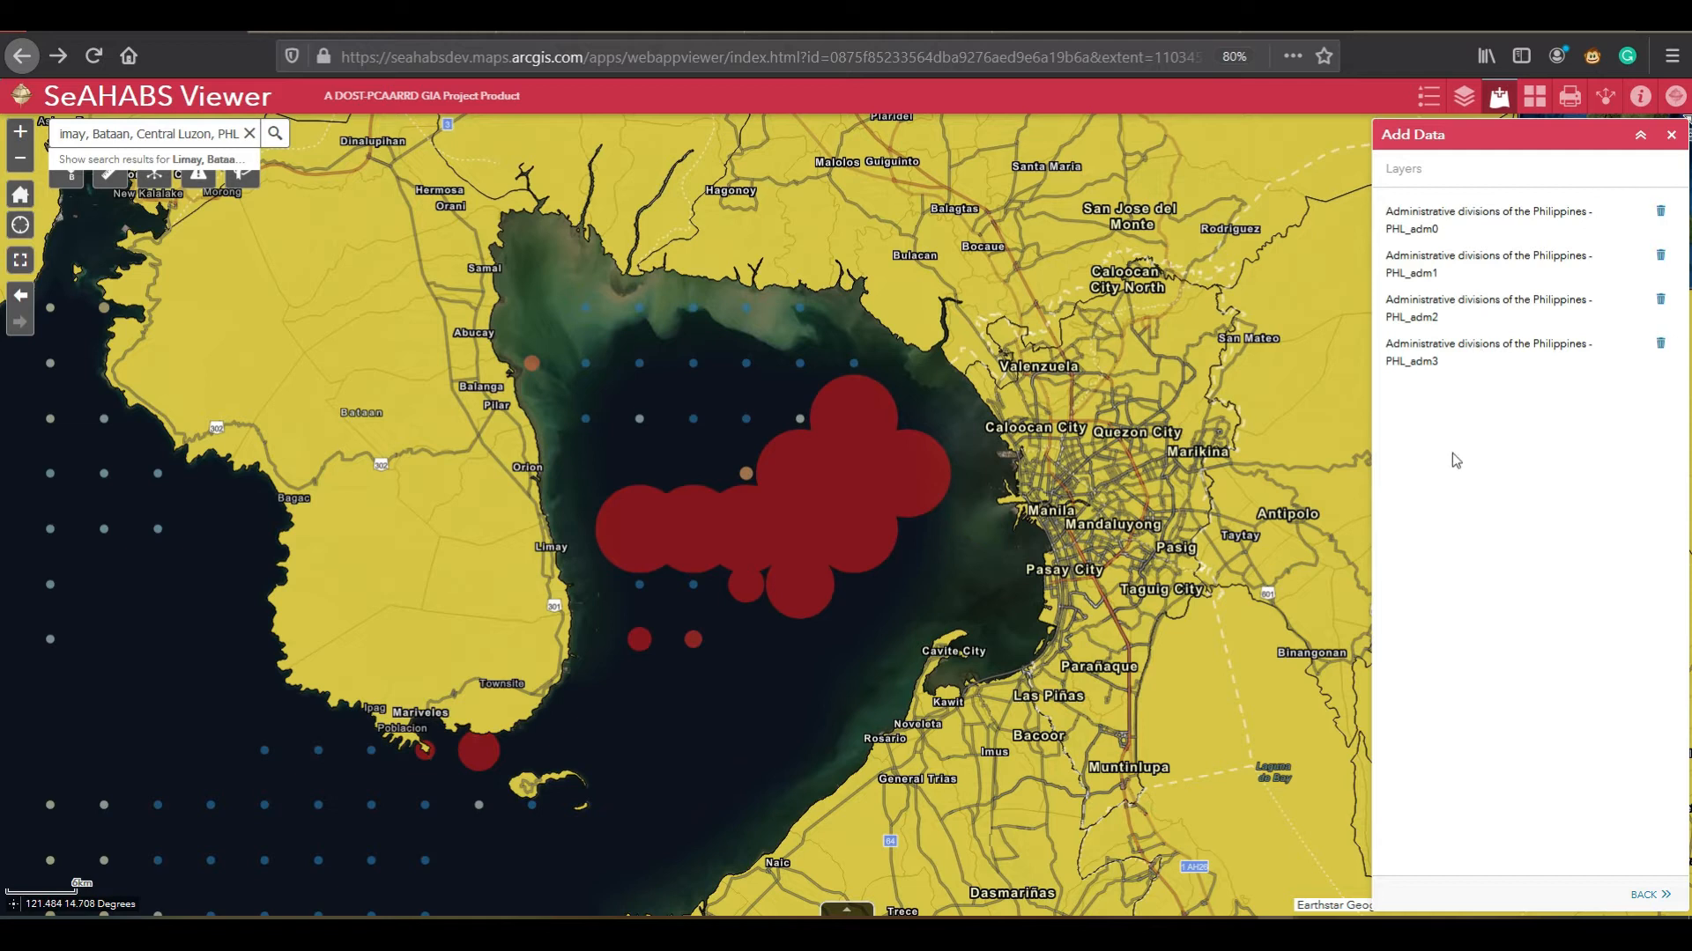
{"action": "left_click", "coordinate": [1660, 214]}
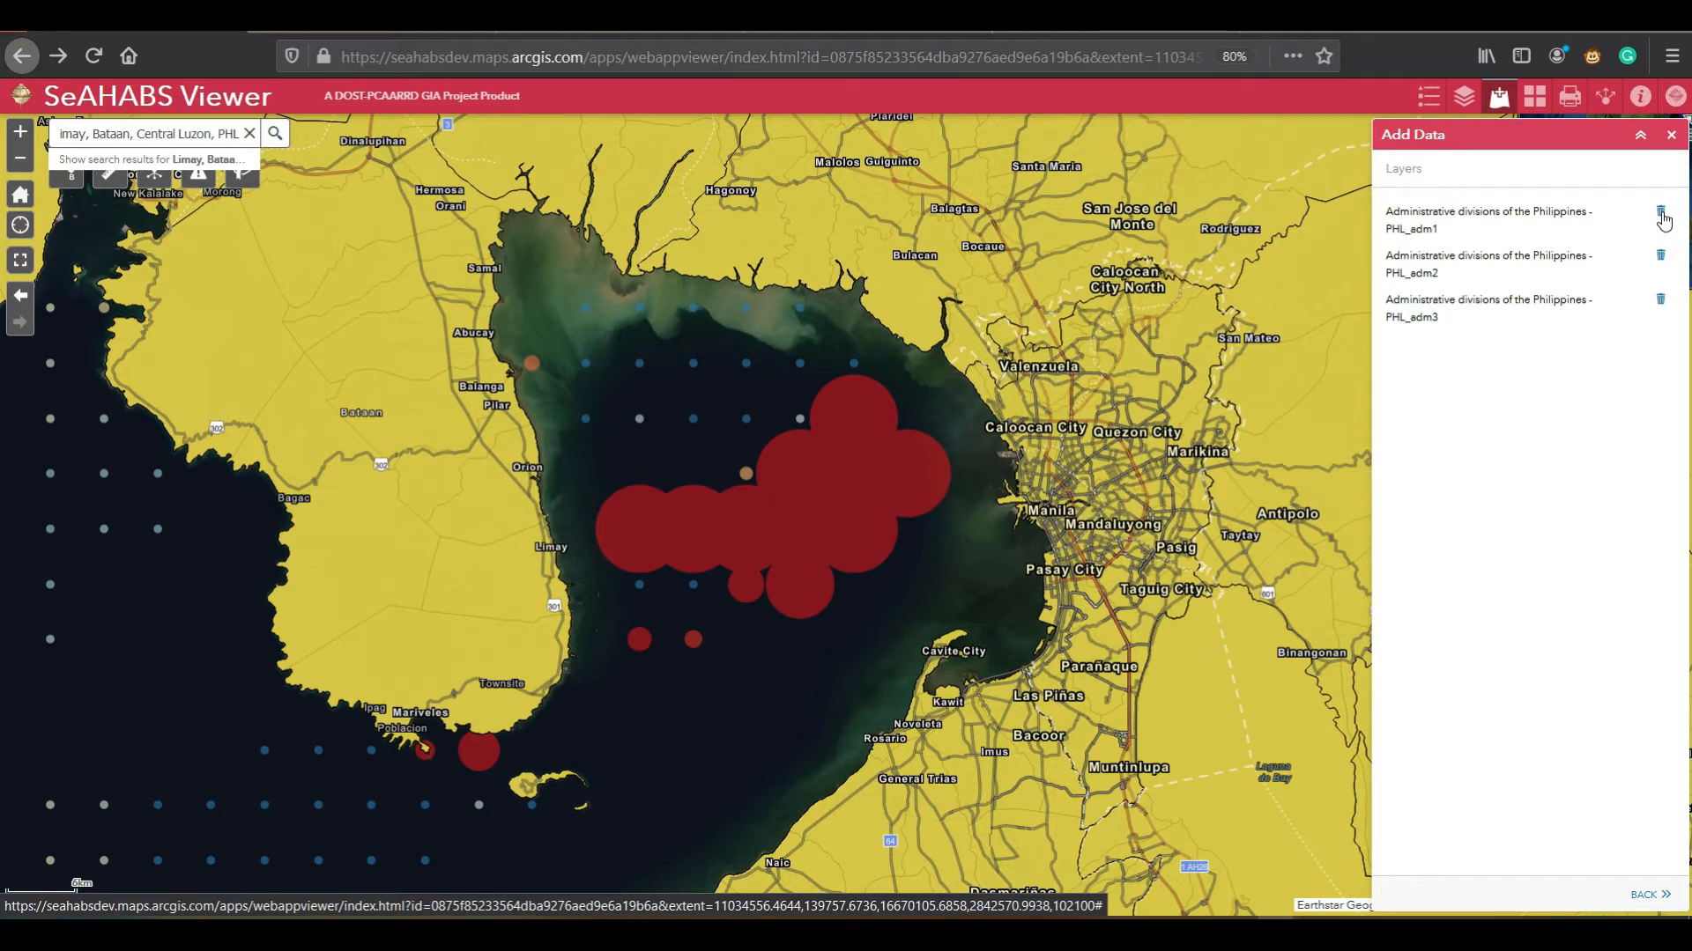
{"action": "left_click", "coordinate": [1661, 214]}
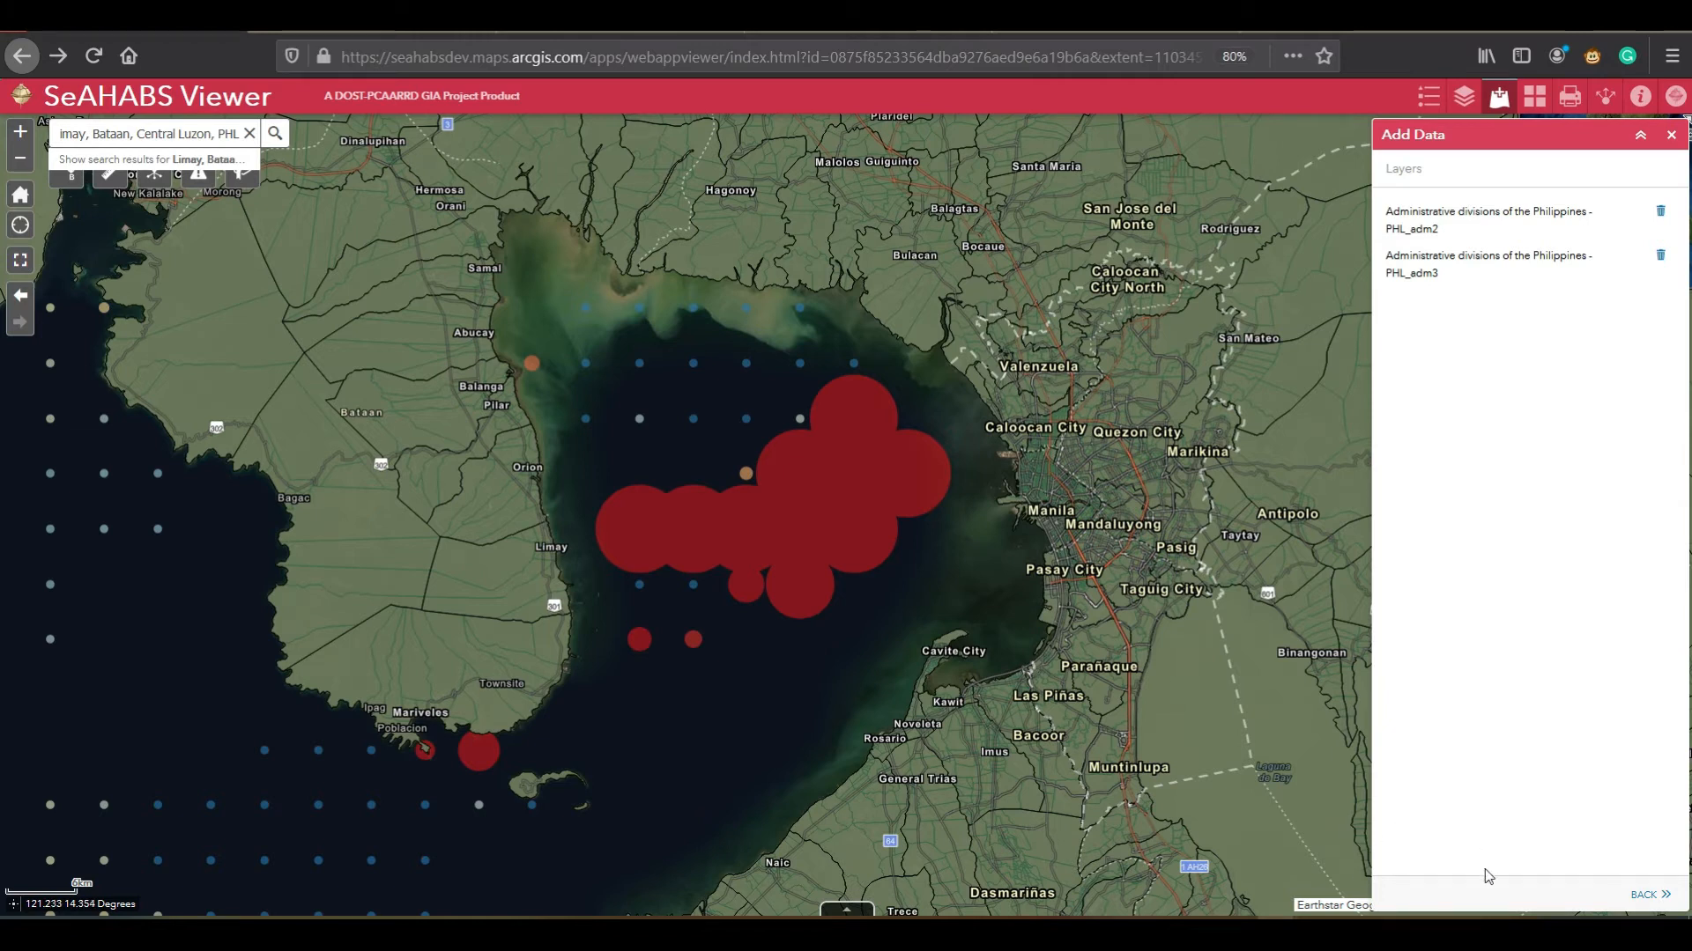
{"action": "left_click", "coordinate": [1665, 895]}
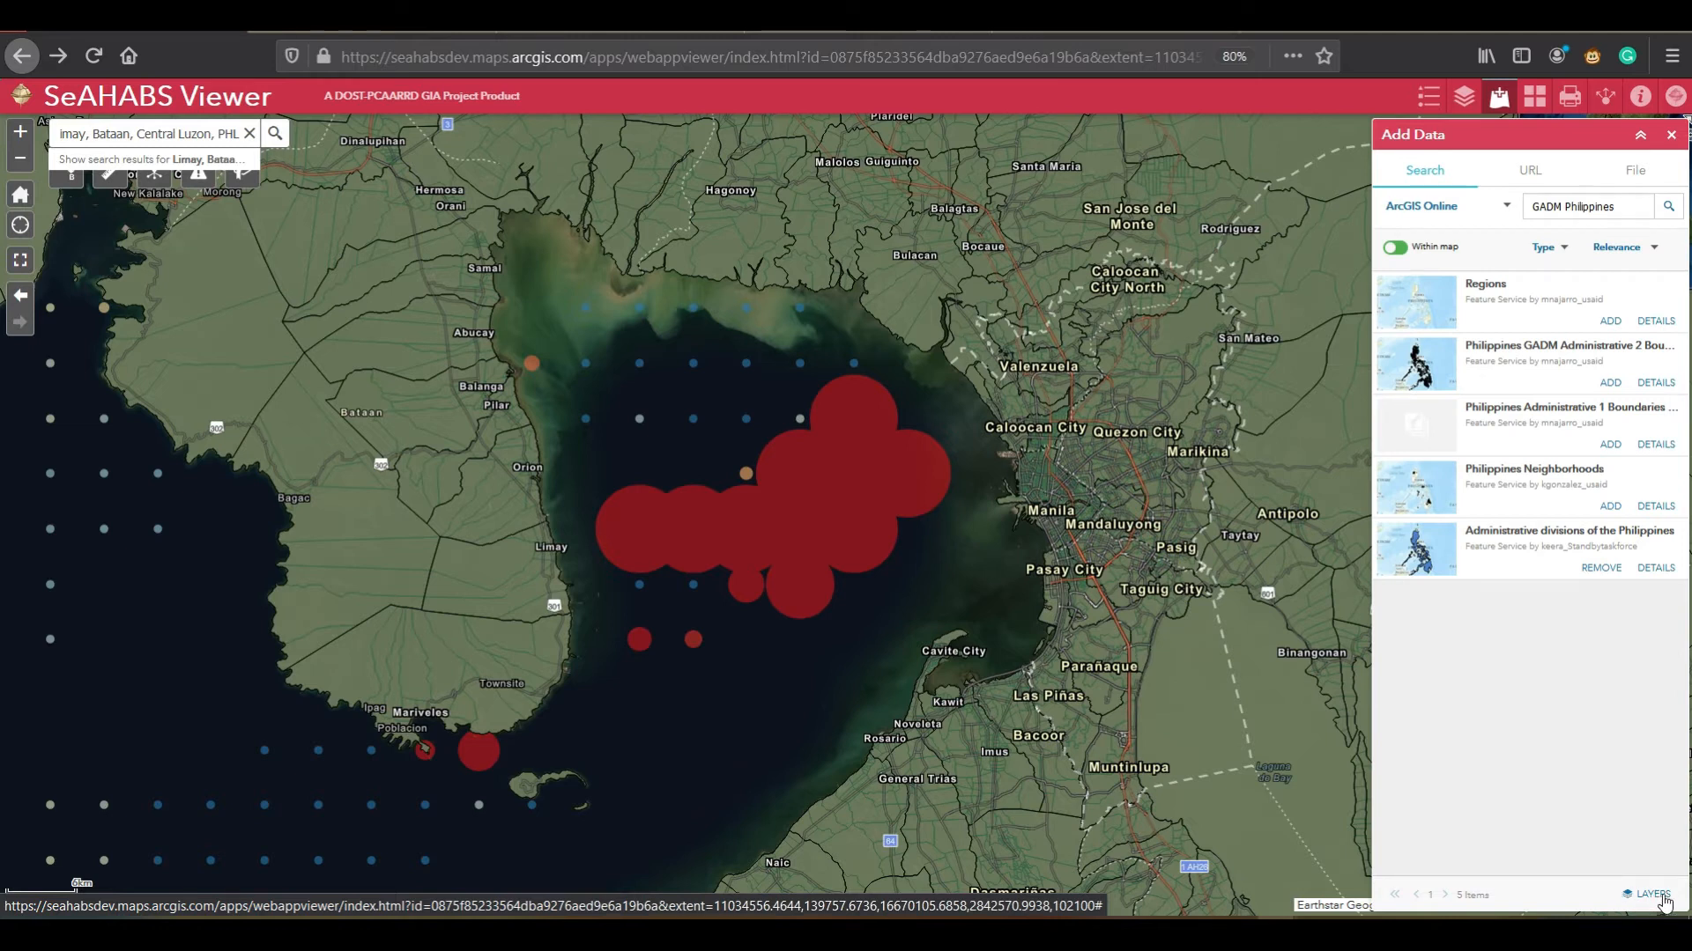
{"action": "left_click", "coordinate": [1640, 136]}
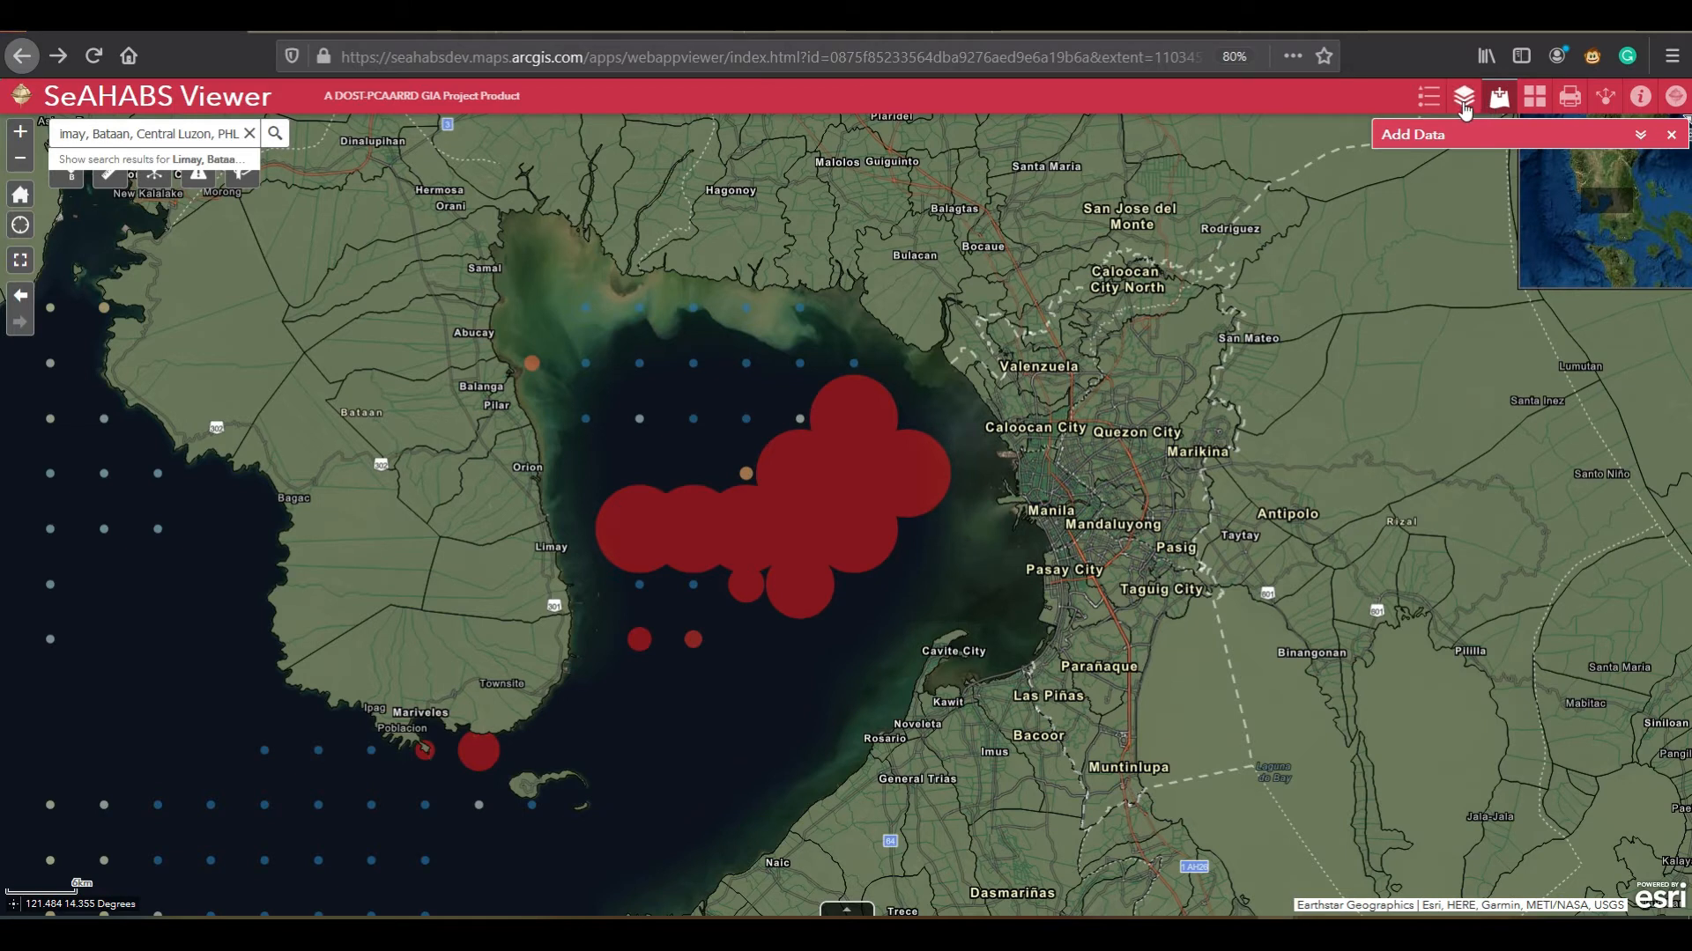
Step: Open the Data Layer List and move the PHL_adm3 administrative divisions layer above PHL_adm2
{"action": "left_click", "coordinate": [1463, 99]}
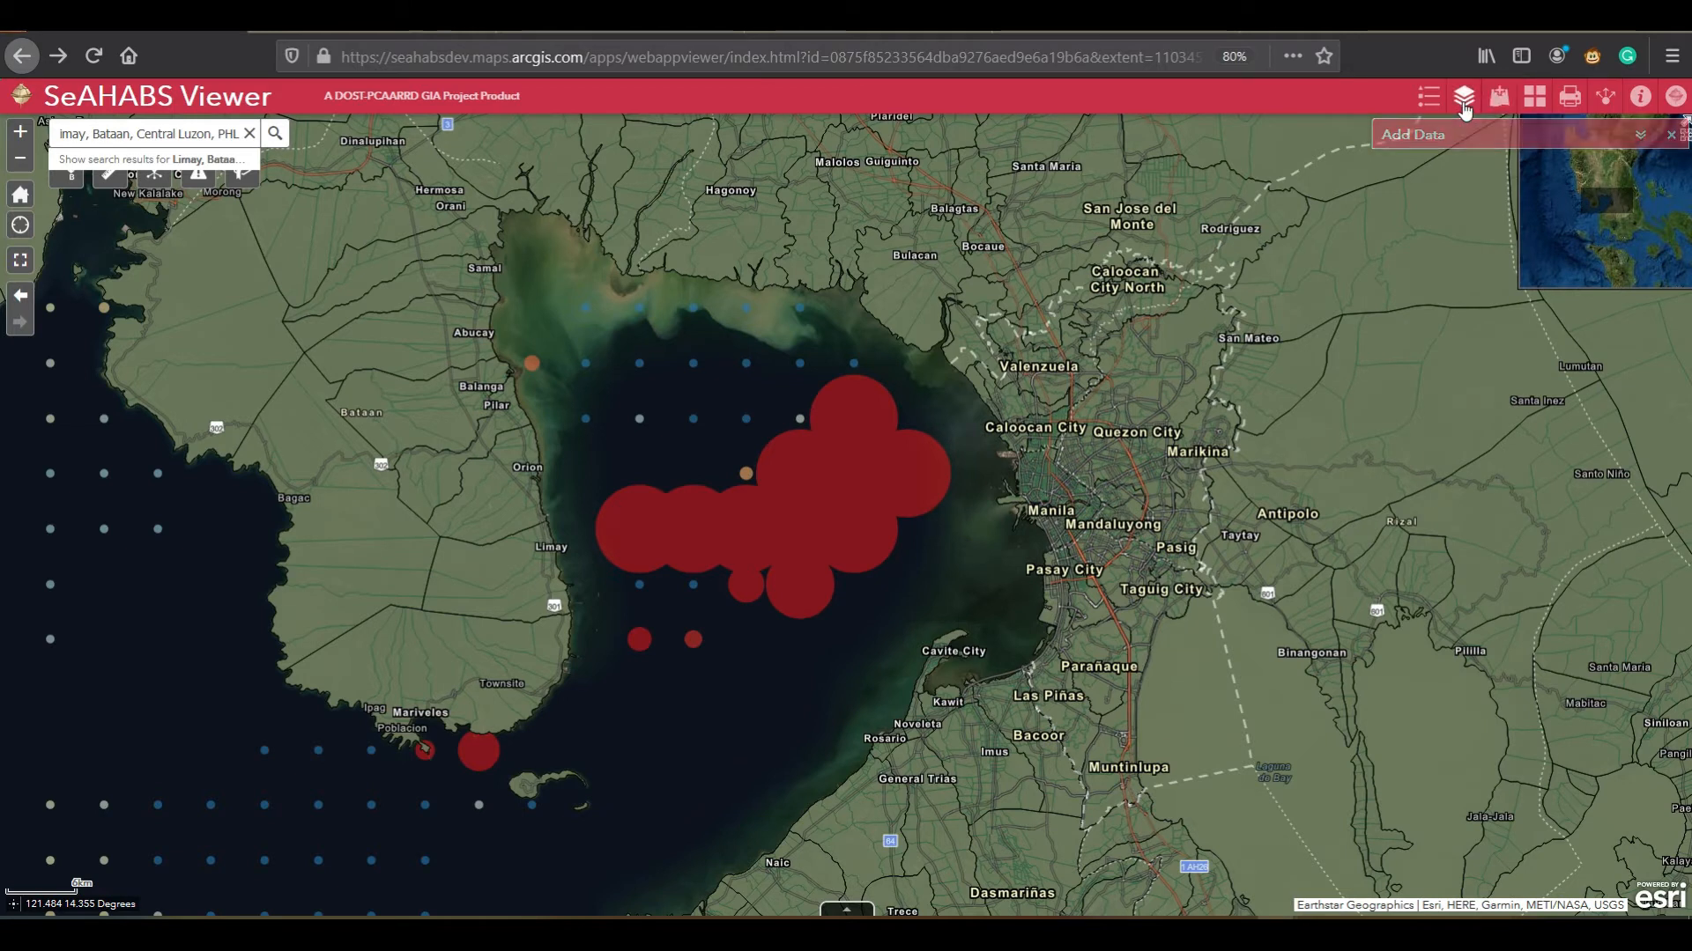
{"action": "left_click", "coordinate": [1640, 133]}
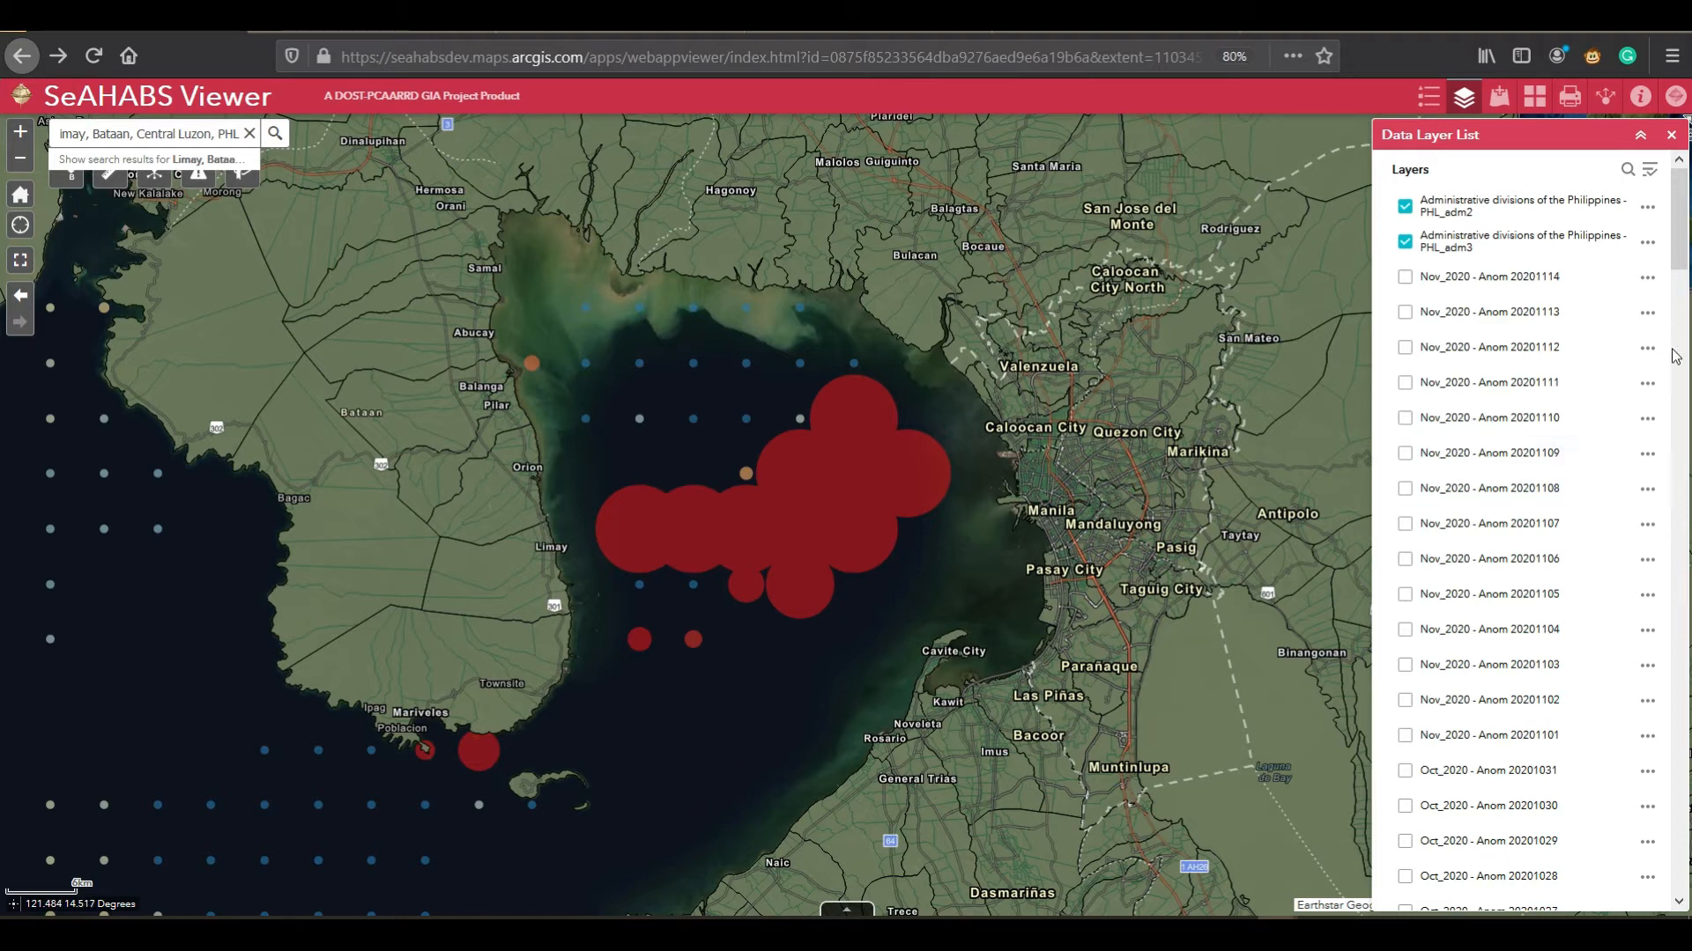
{"action": "left_click", "coordinate": [1647, 244]}
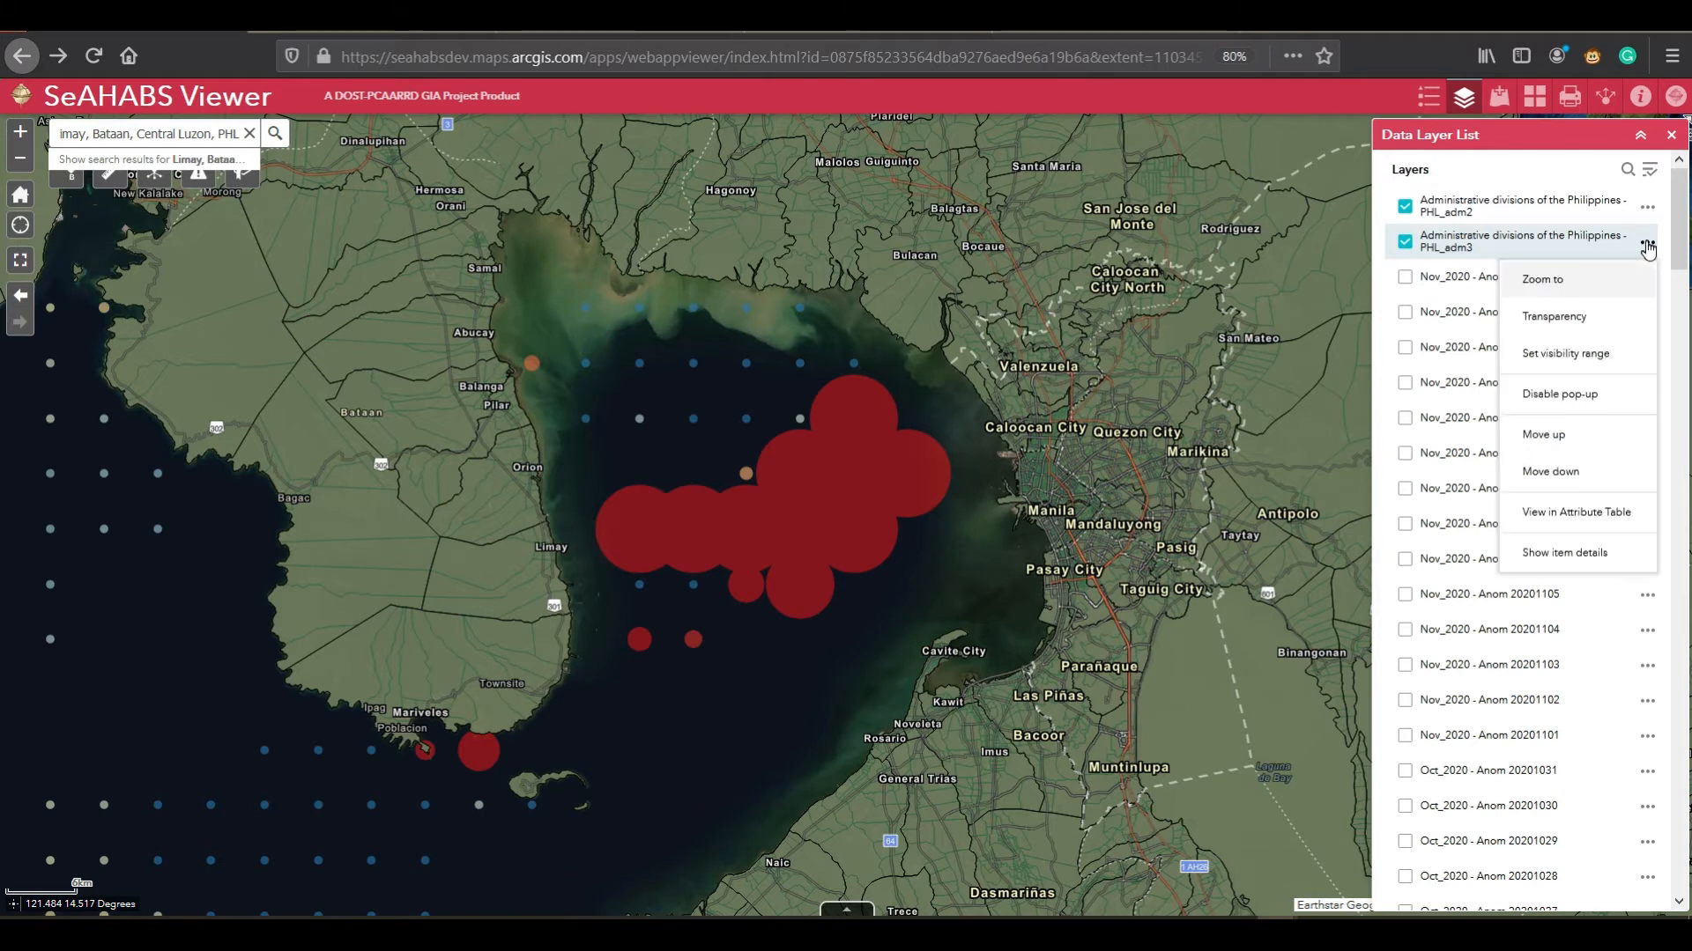
{"action": "left_click", "coordinate": [1578, 443]}
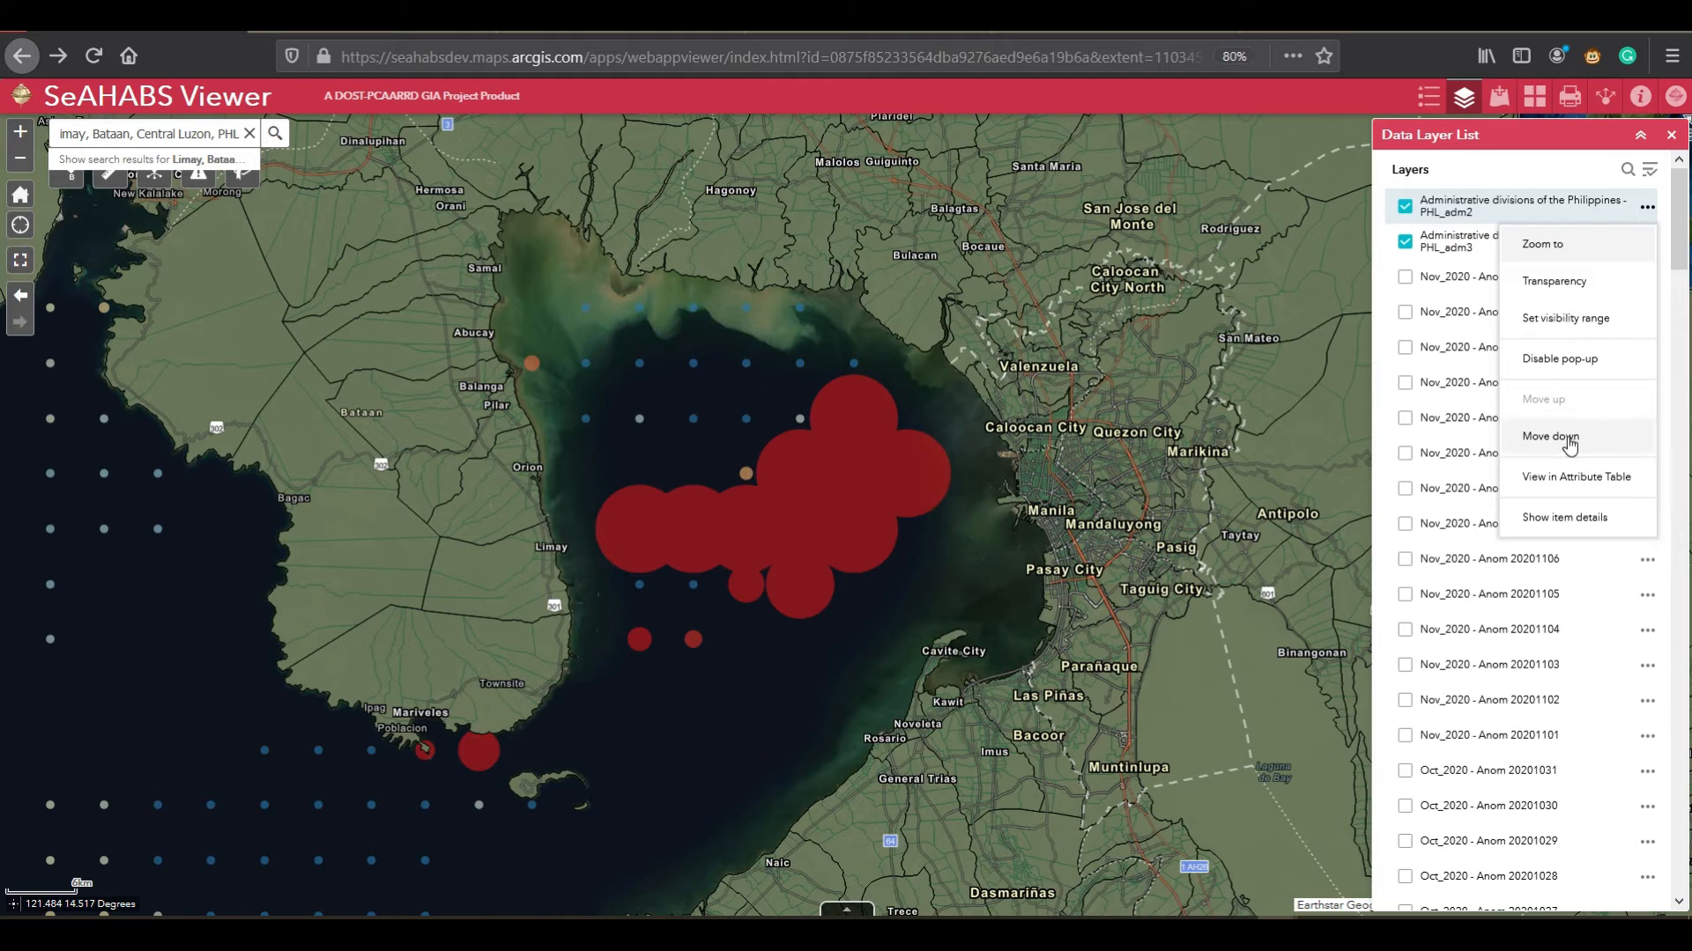
{"action": "left_click", "coordinate": [1382, 264]}
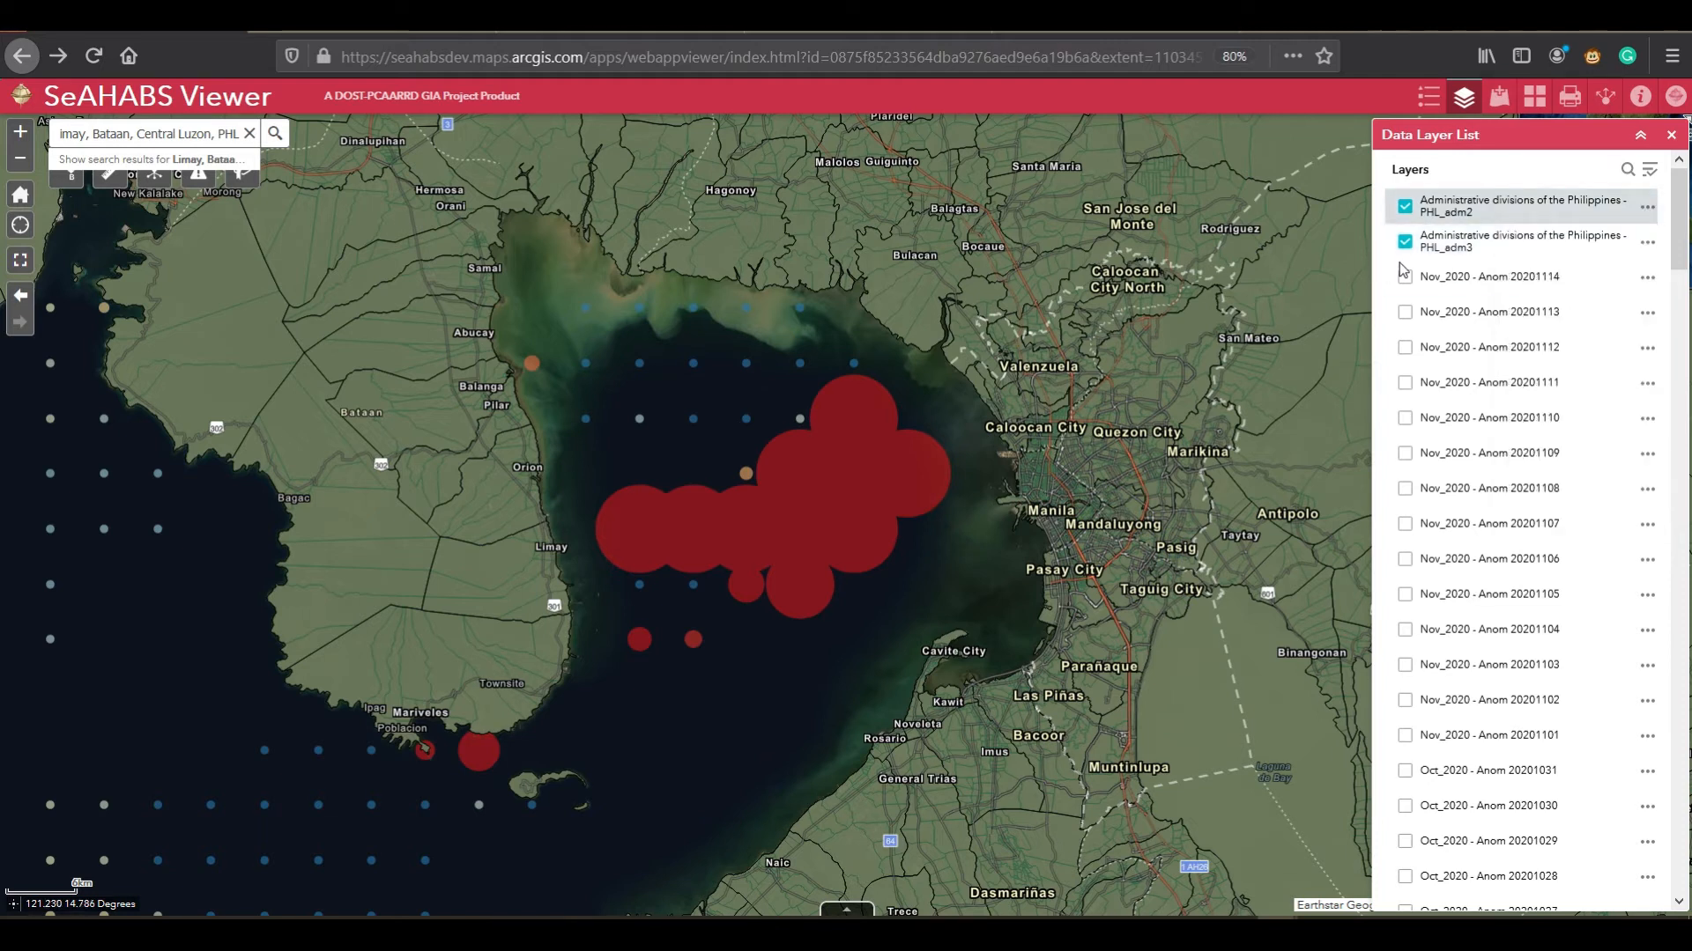
{"action": "left_click", "coordinate": [1646, 243]}
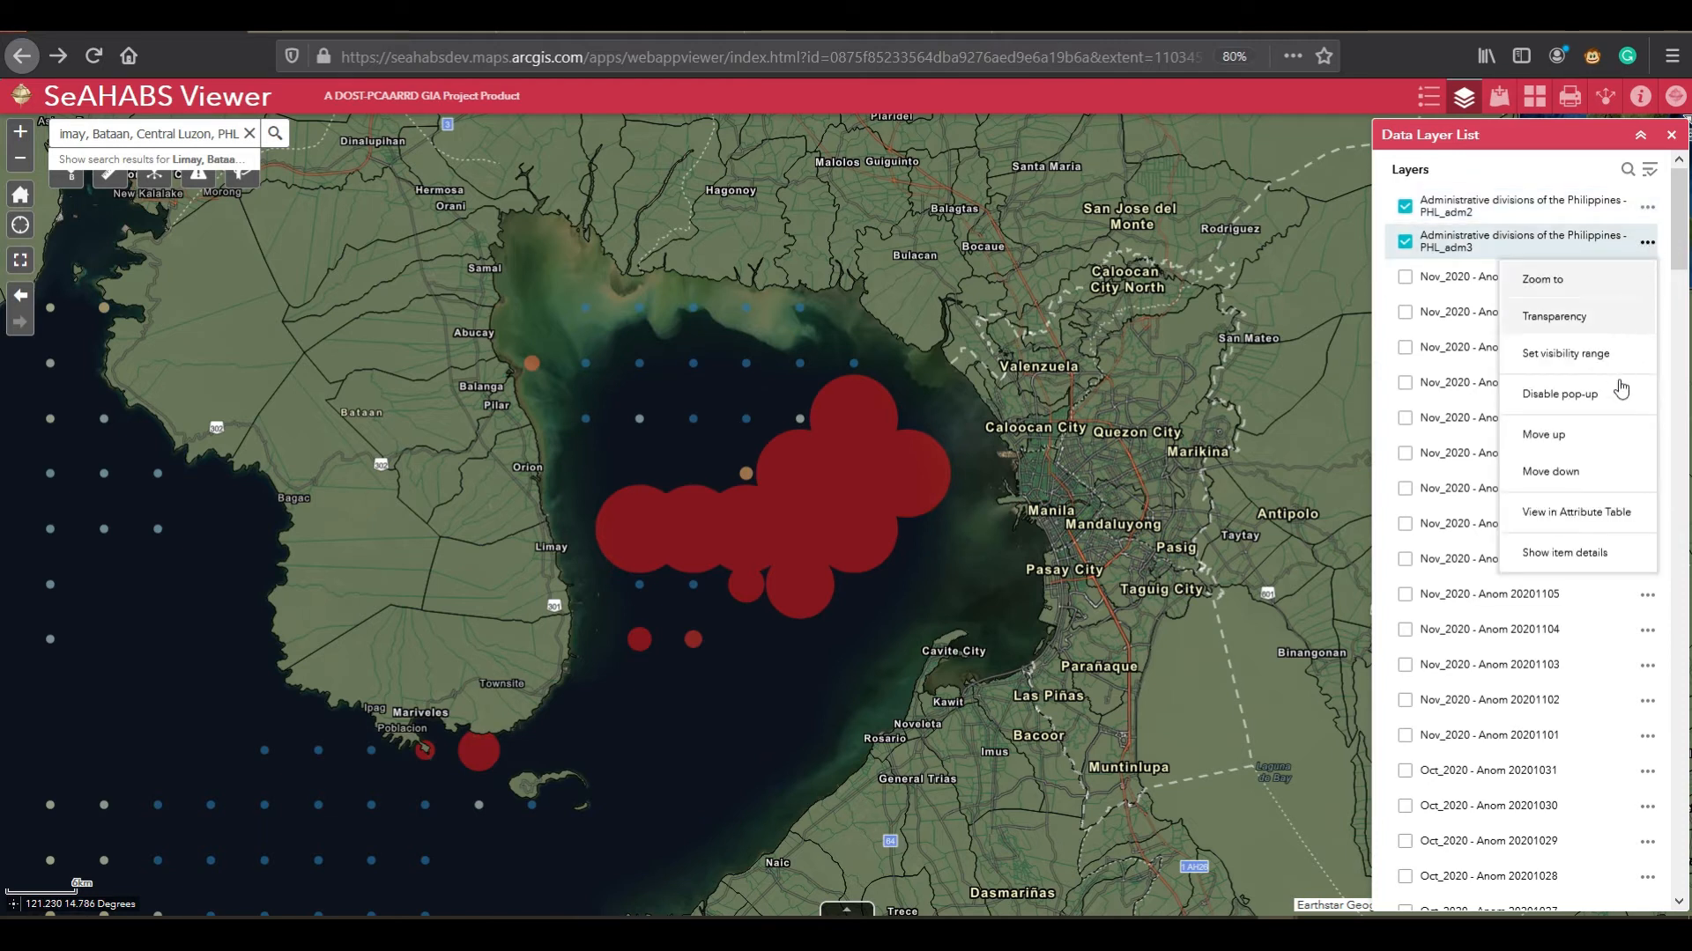
{"action": "left_click", "coordinate": [1613, 437]}
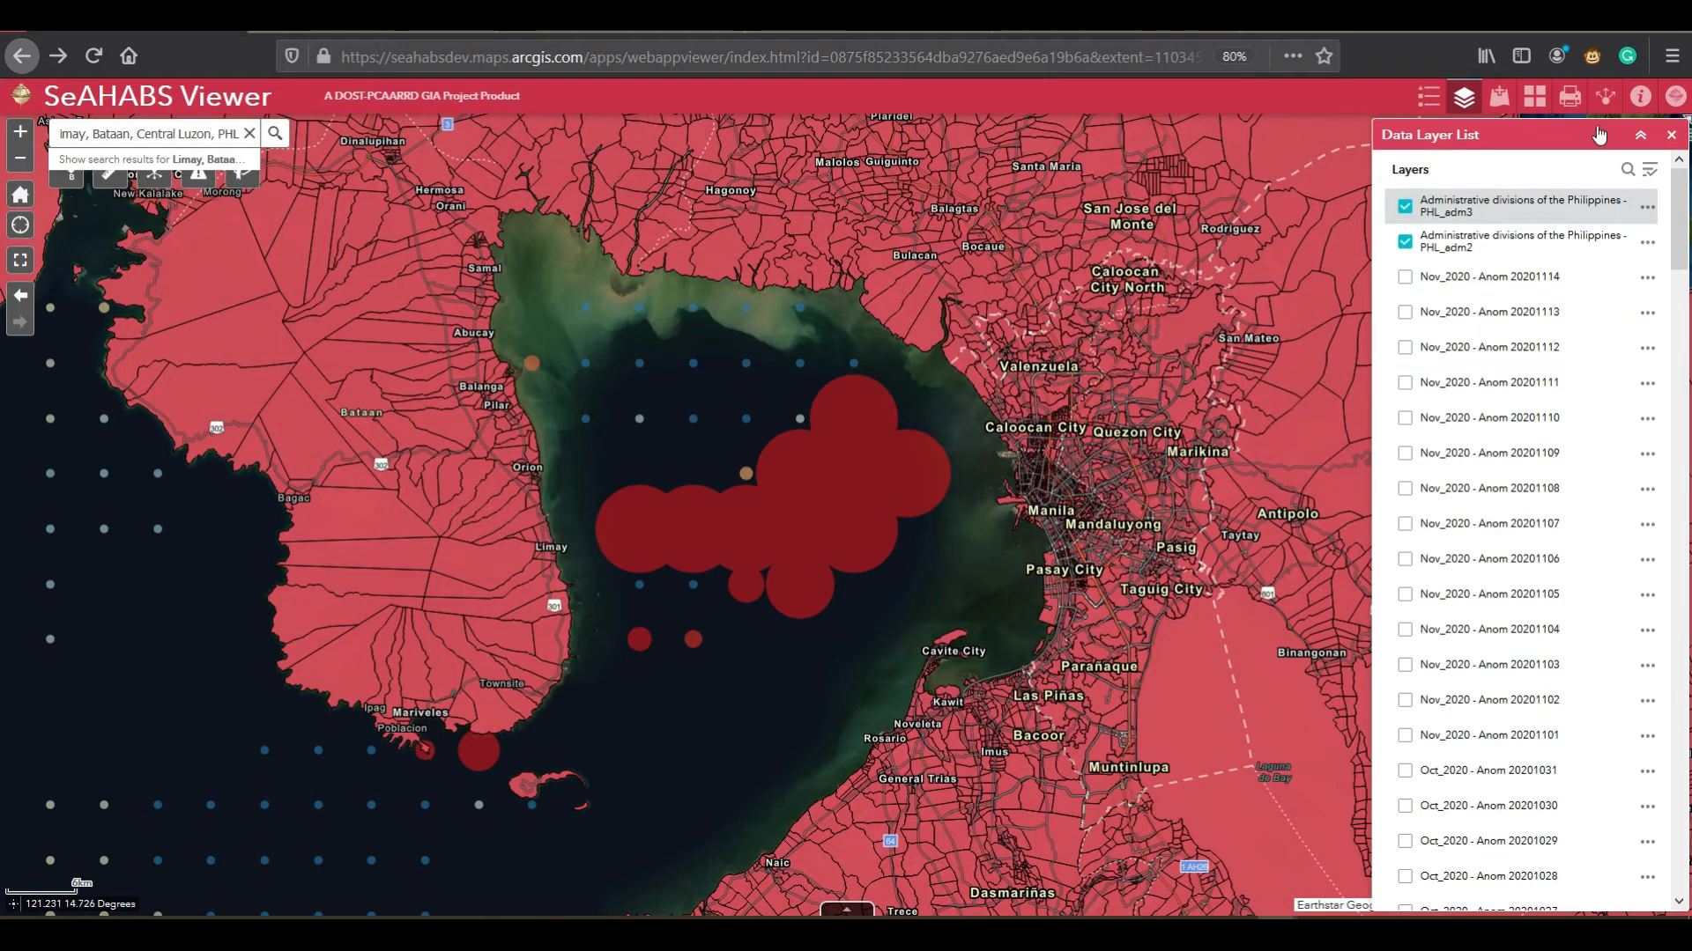
Step: Open the attribute tables of the PHL_adm3 and PHL_adm2 layers and bring the PHL_adm2 table to the front
{"action": "left_click", "coordinate": [1646, 210]}
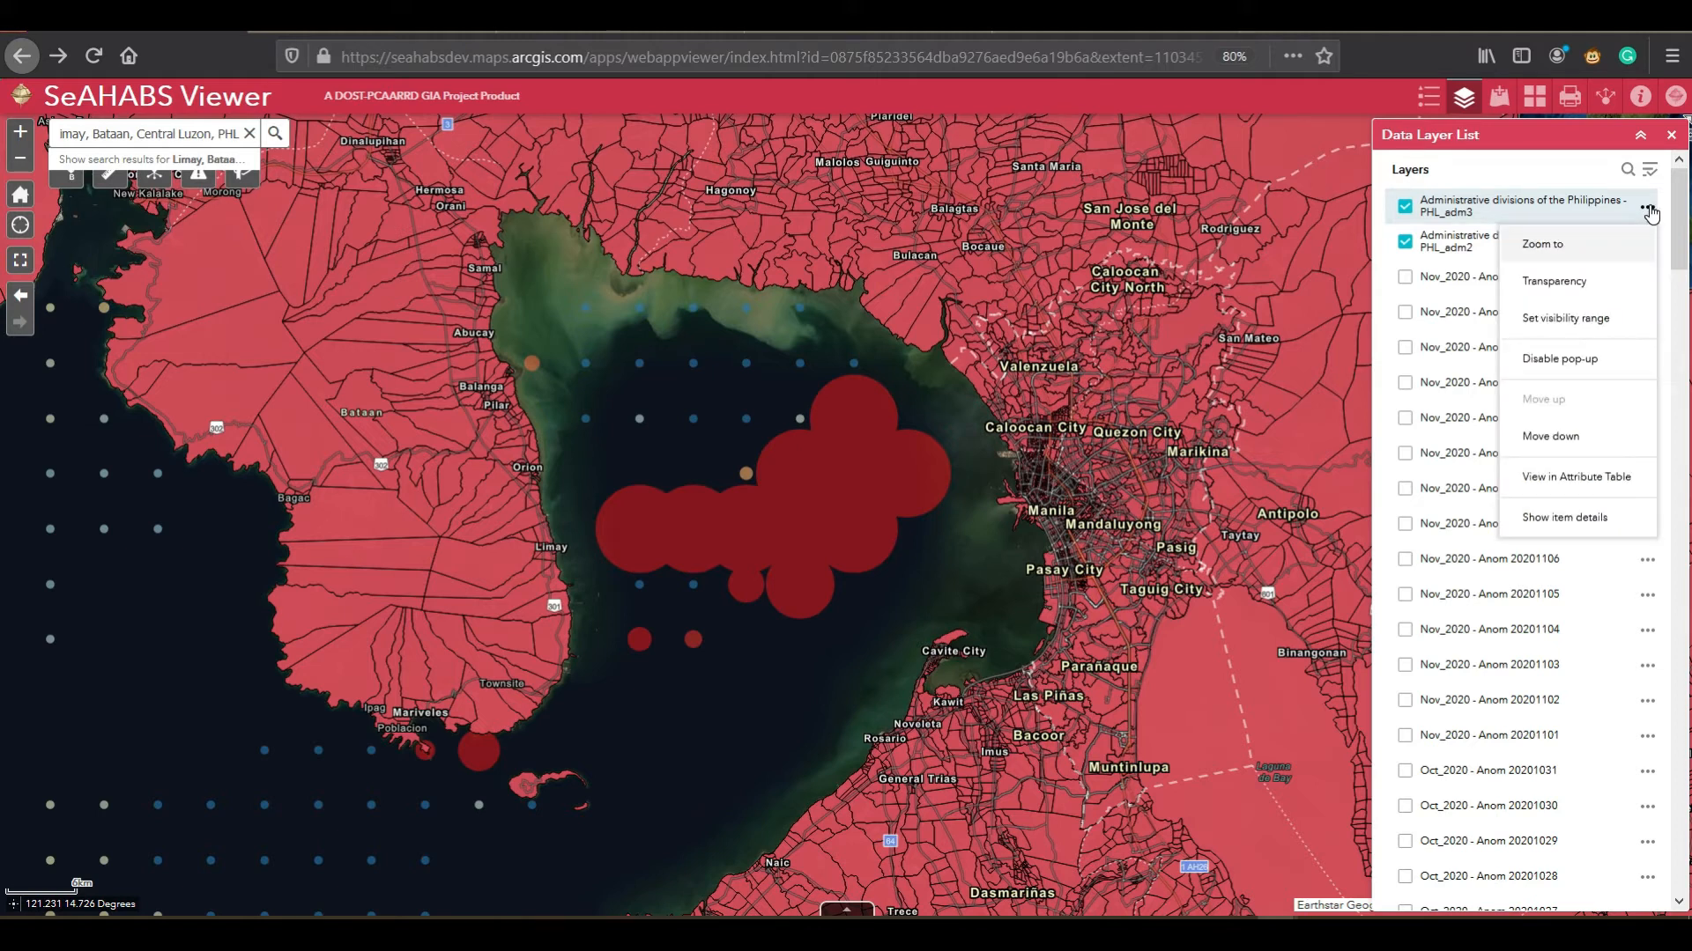
{"action": "left_click", "coordinate": [1576, 479]}
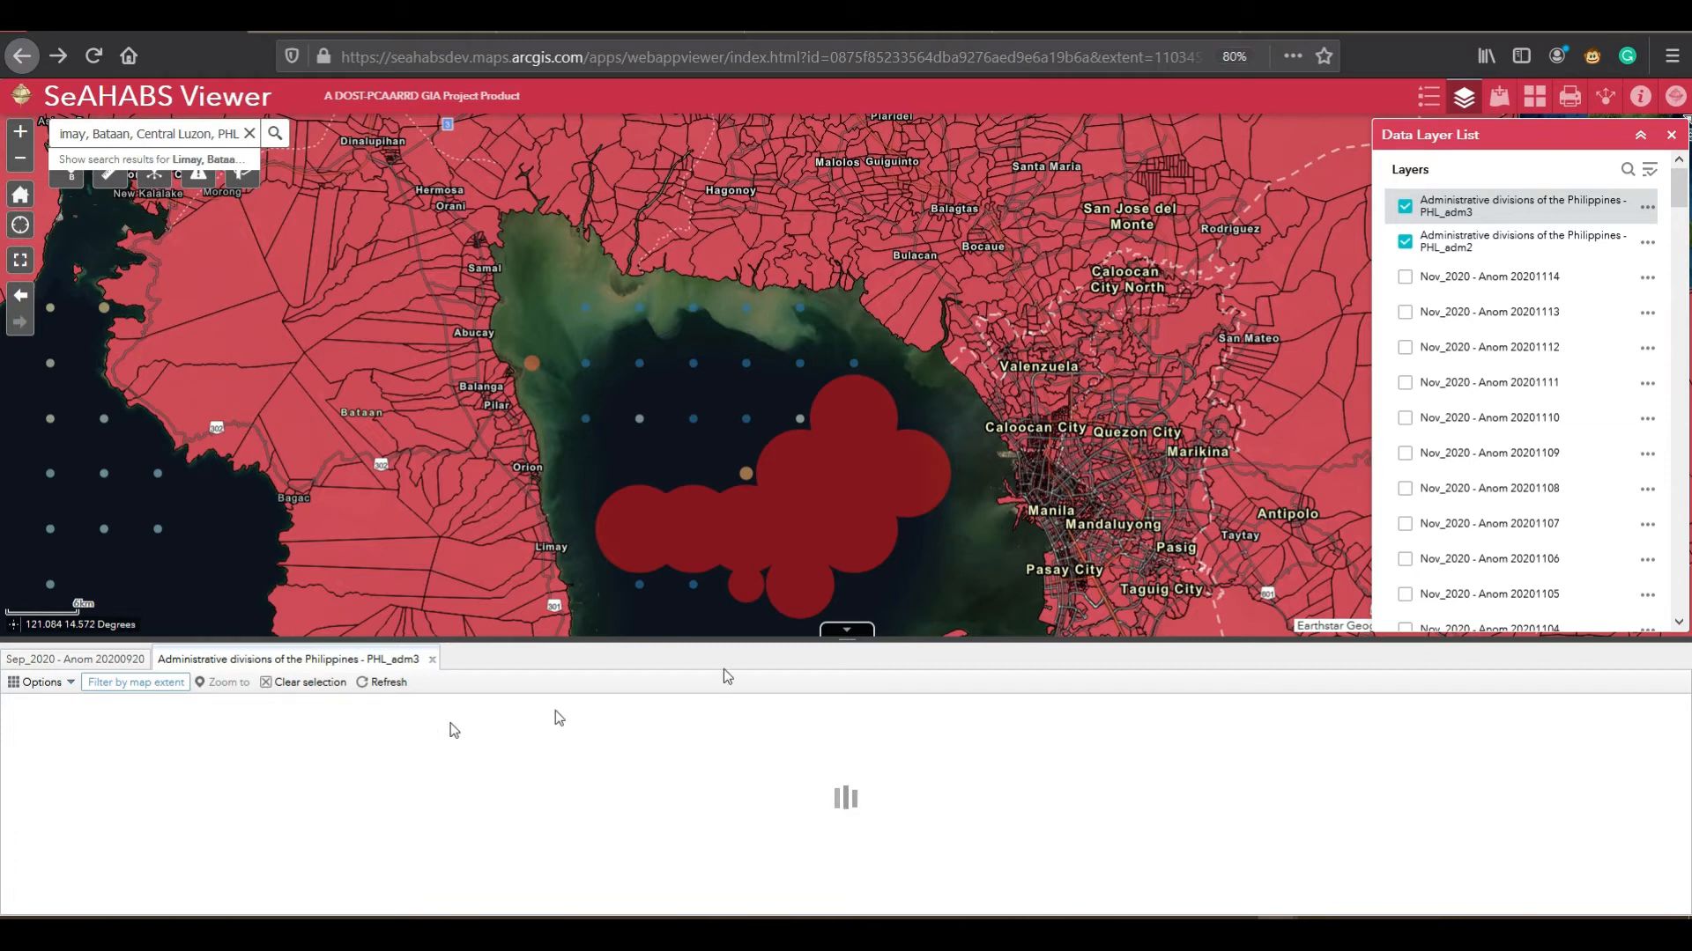
{"action": "left_click", "coordinate": [1645, 244]}
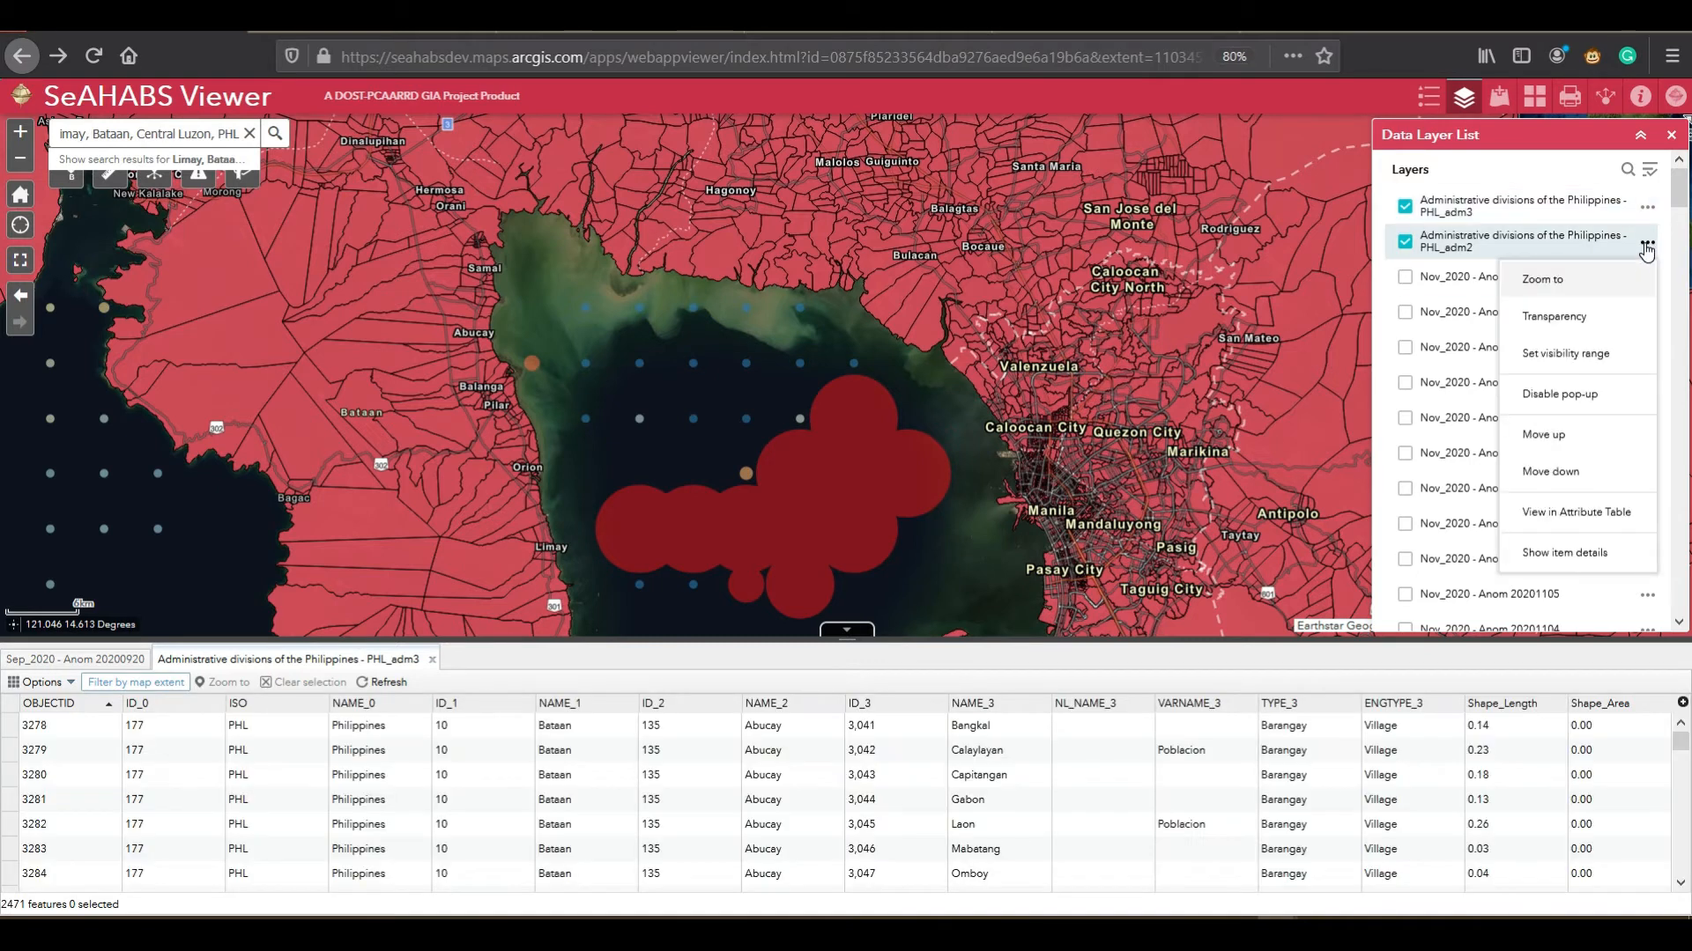
{"action": "left_click", "coordinate": [1578, 514]}
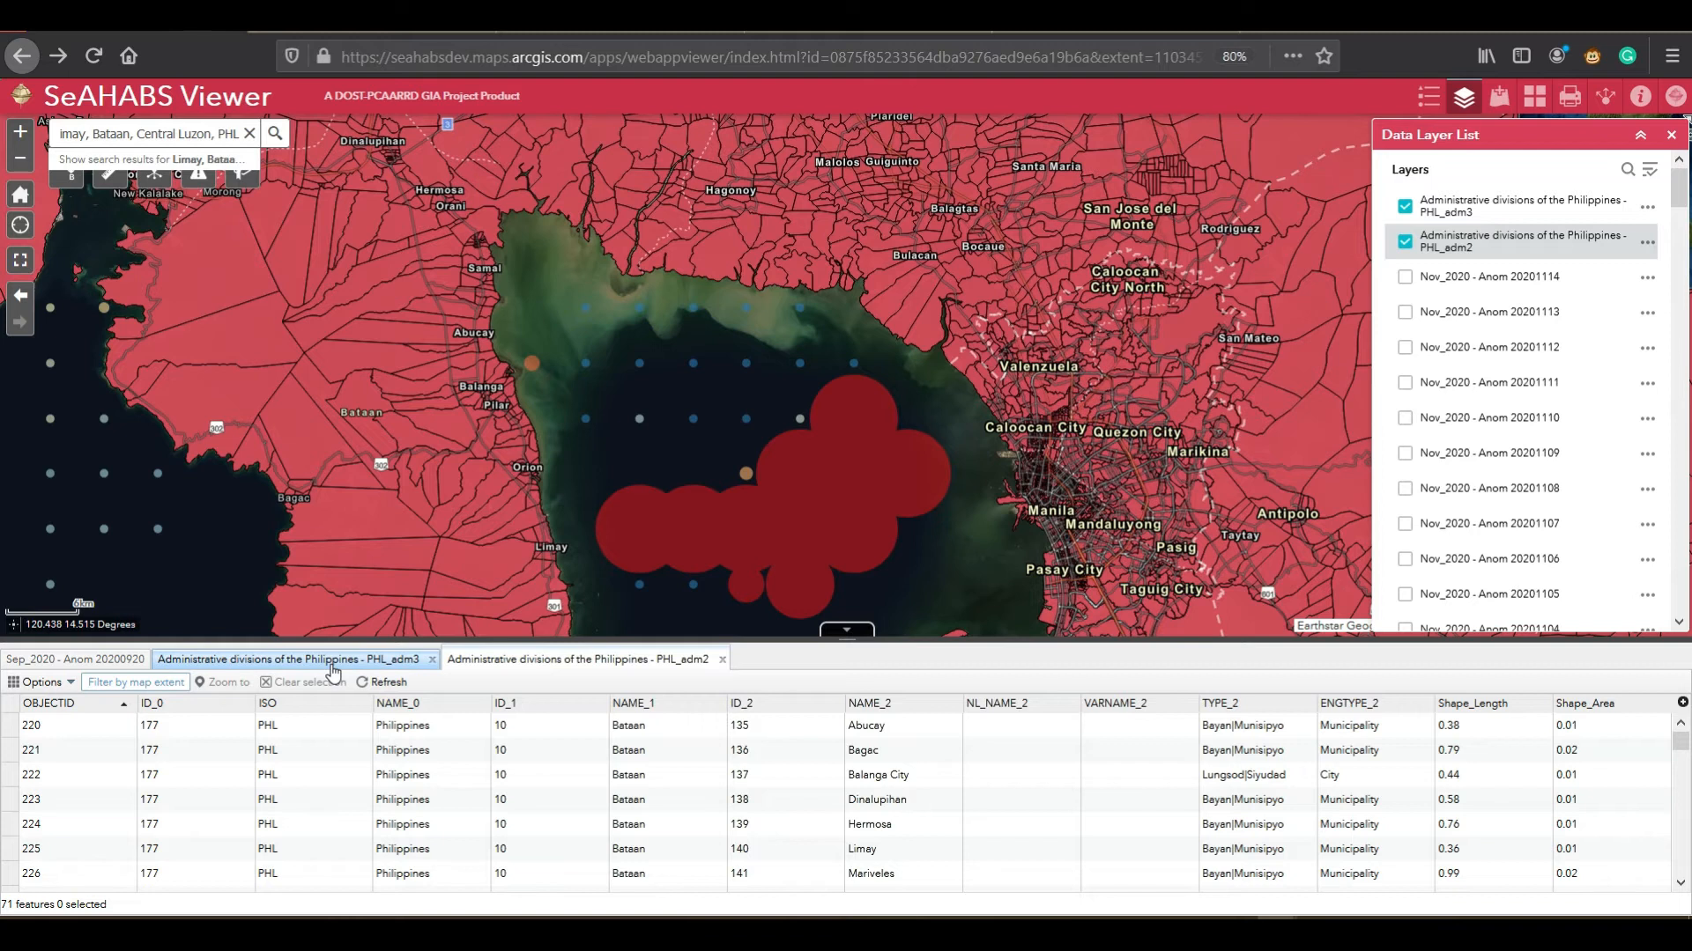
{"action": "left_click", "coordinate": [392, 661]}
{"action": "left_click", "coordinate": [662, 659]}
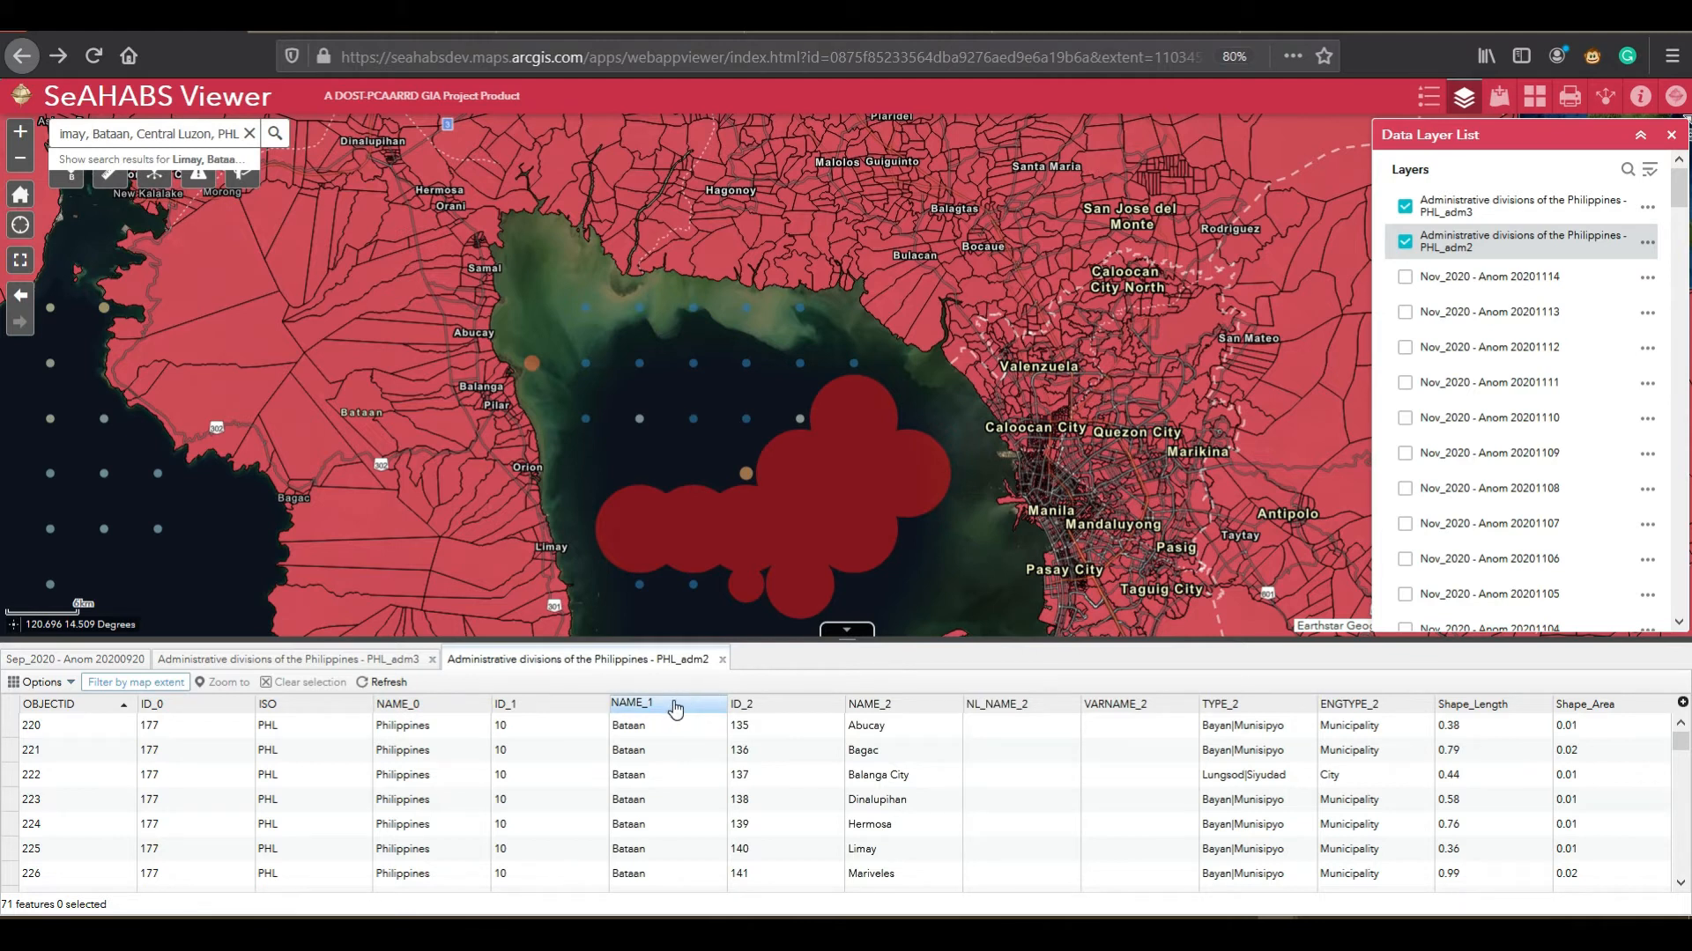
Step: Examine the province and municipality names in the NAME_1 and NAME_2 columns of the PHL_adm2 attribute table
{"action": "scroll", "coordinate": [672, 743], "scroll_direction": "down", "scroll_amount": 1}
{"action": "scroll", "coordinate": [672, 743], "scroll_direction": "down", "scroll_amount": 10}
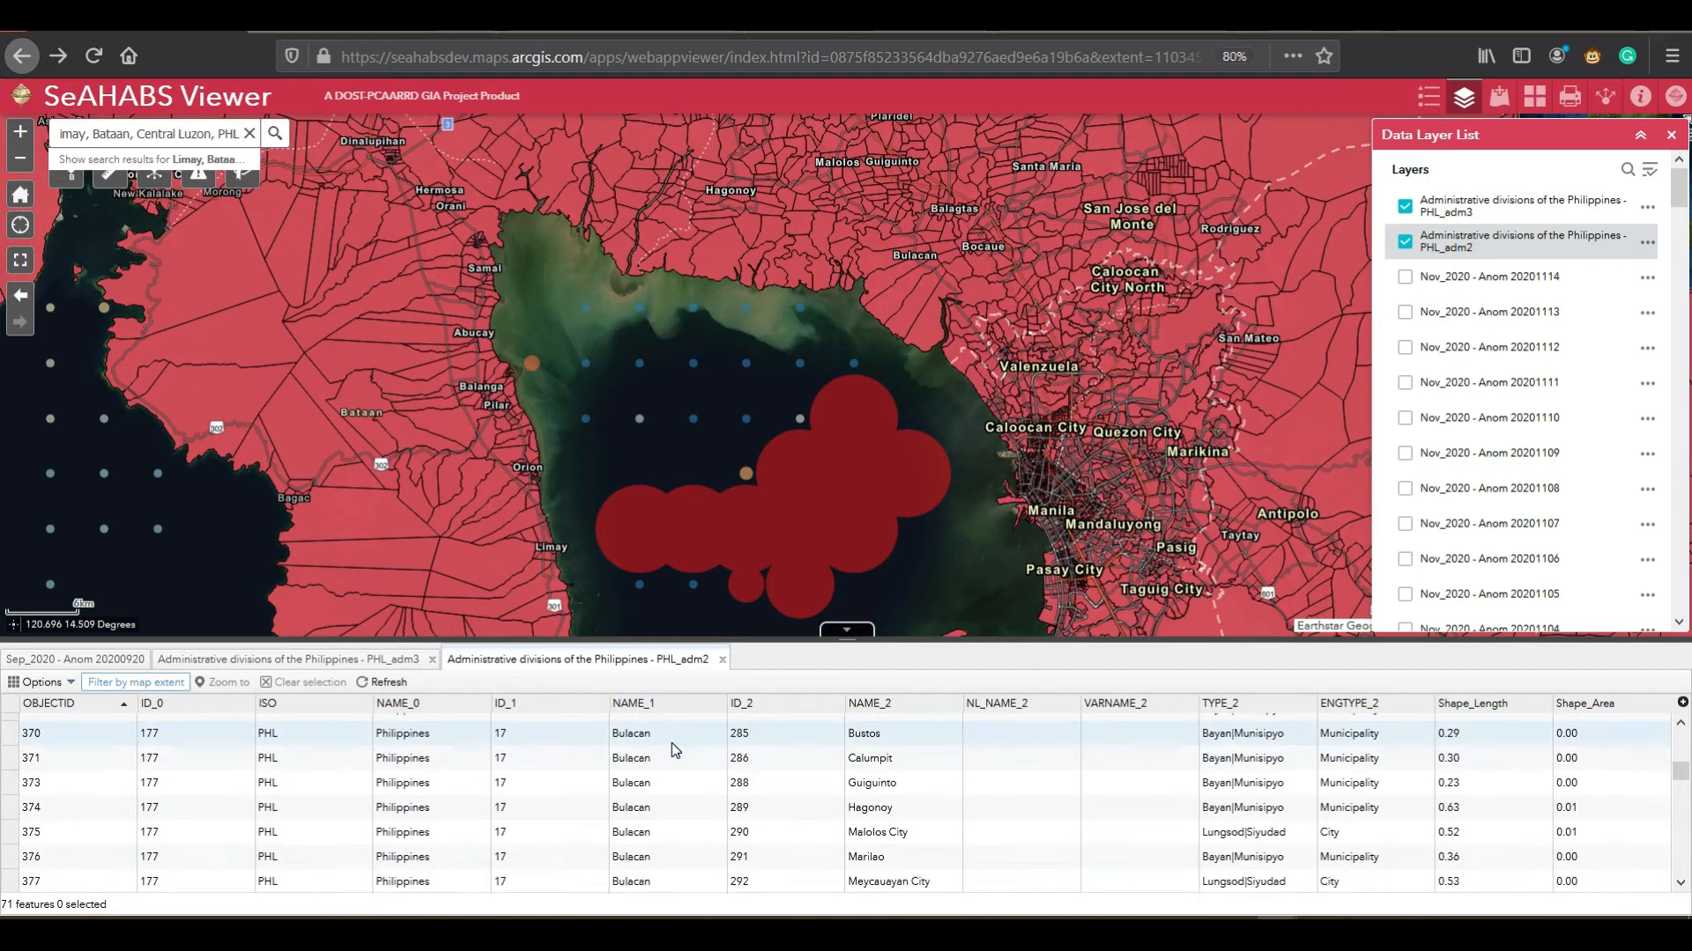
{"action": "scroll", "coordinate": [672, 743], "scroll_direction": "down", "scroll_amount": 1}
{"action": "scroll", "coordinate": [671, 743], "scroll_direction": "up", "scroll_amount": 7}
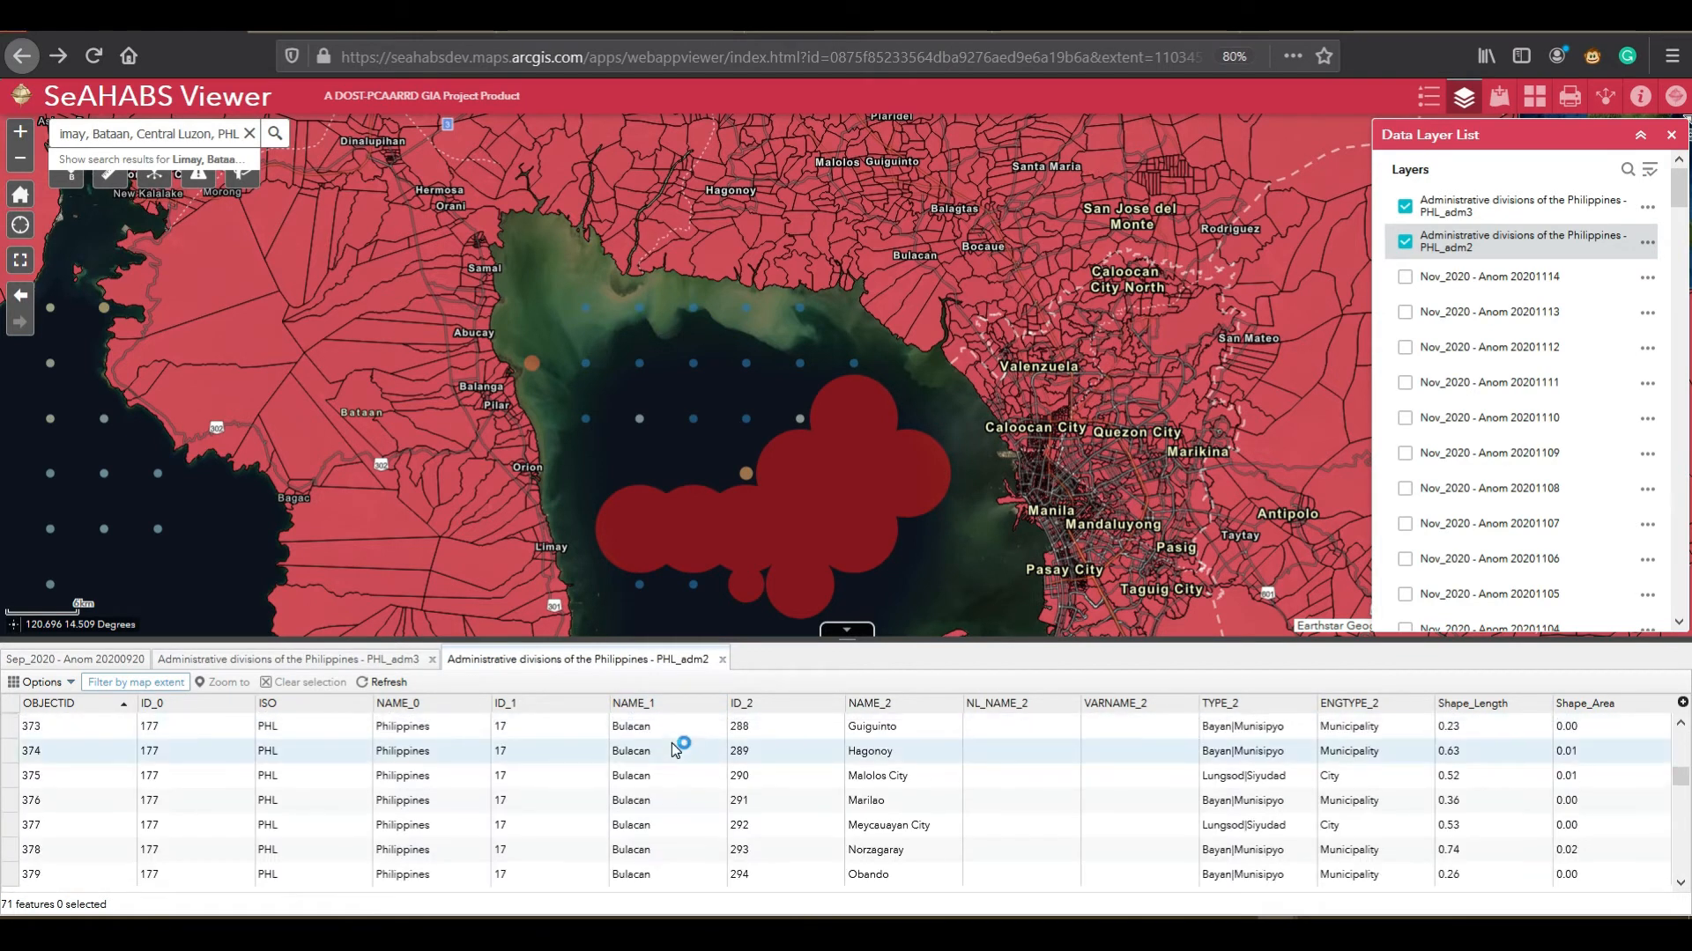
{"action": "scroll", "coordinate": [672, 743], "scroll_direction": "up", "scroll_amount": 3}
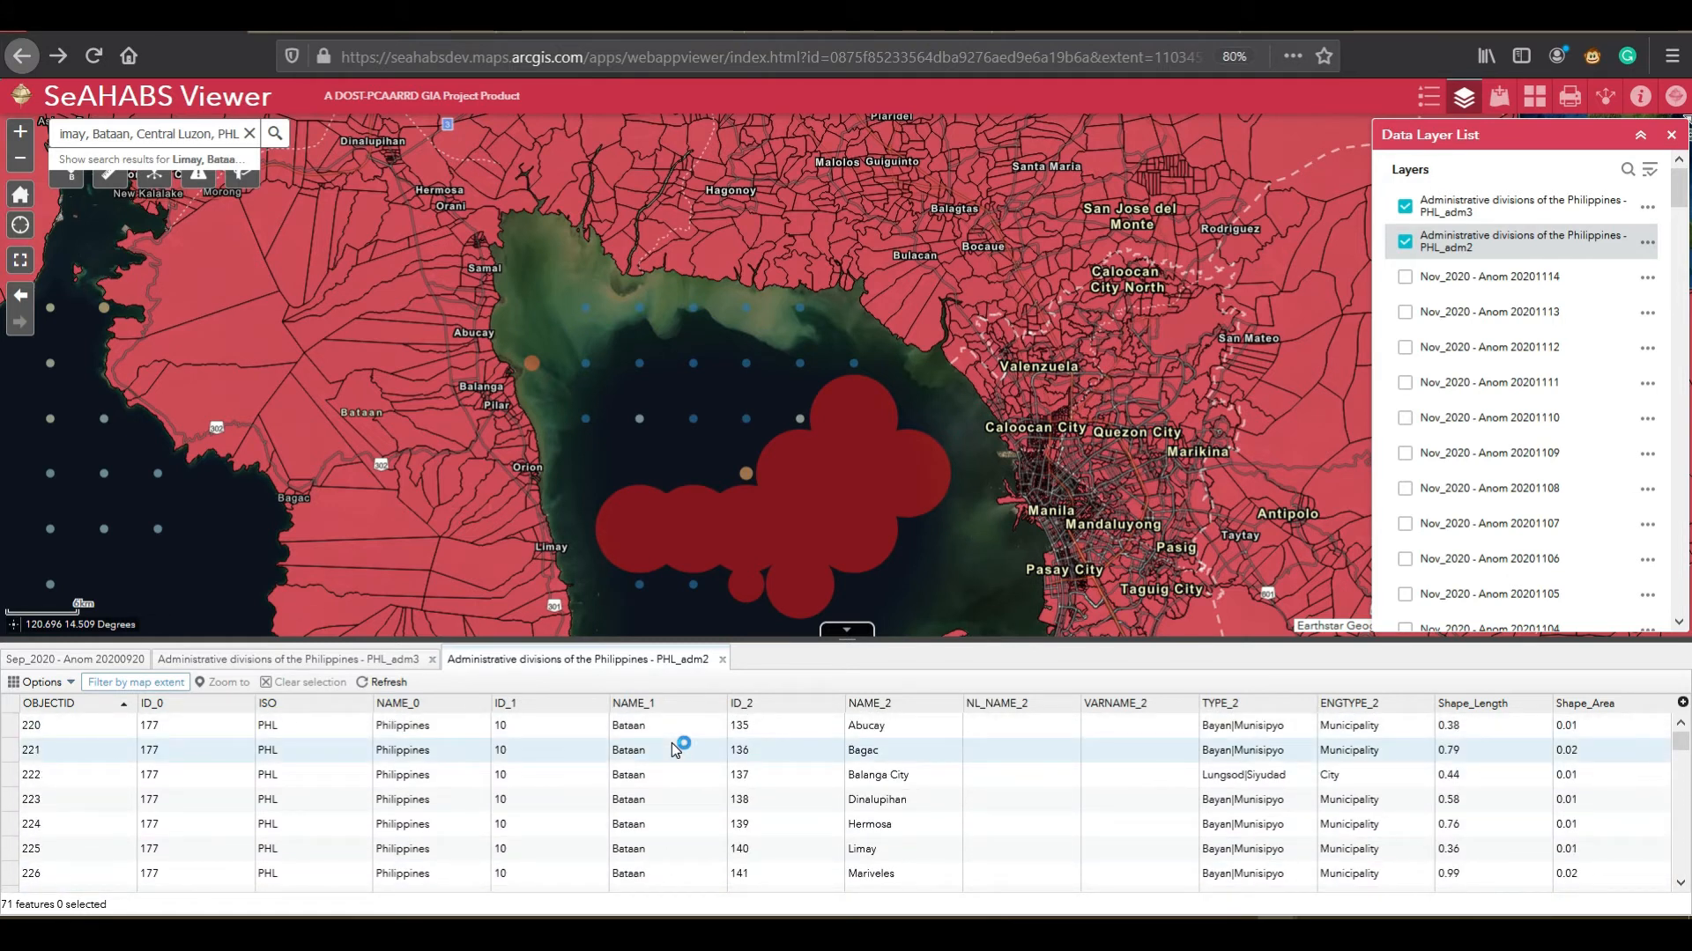
{"action": "scroll", "coordinate": [726, 733], "scroll_direction": "up", "scroll_amount": 1}
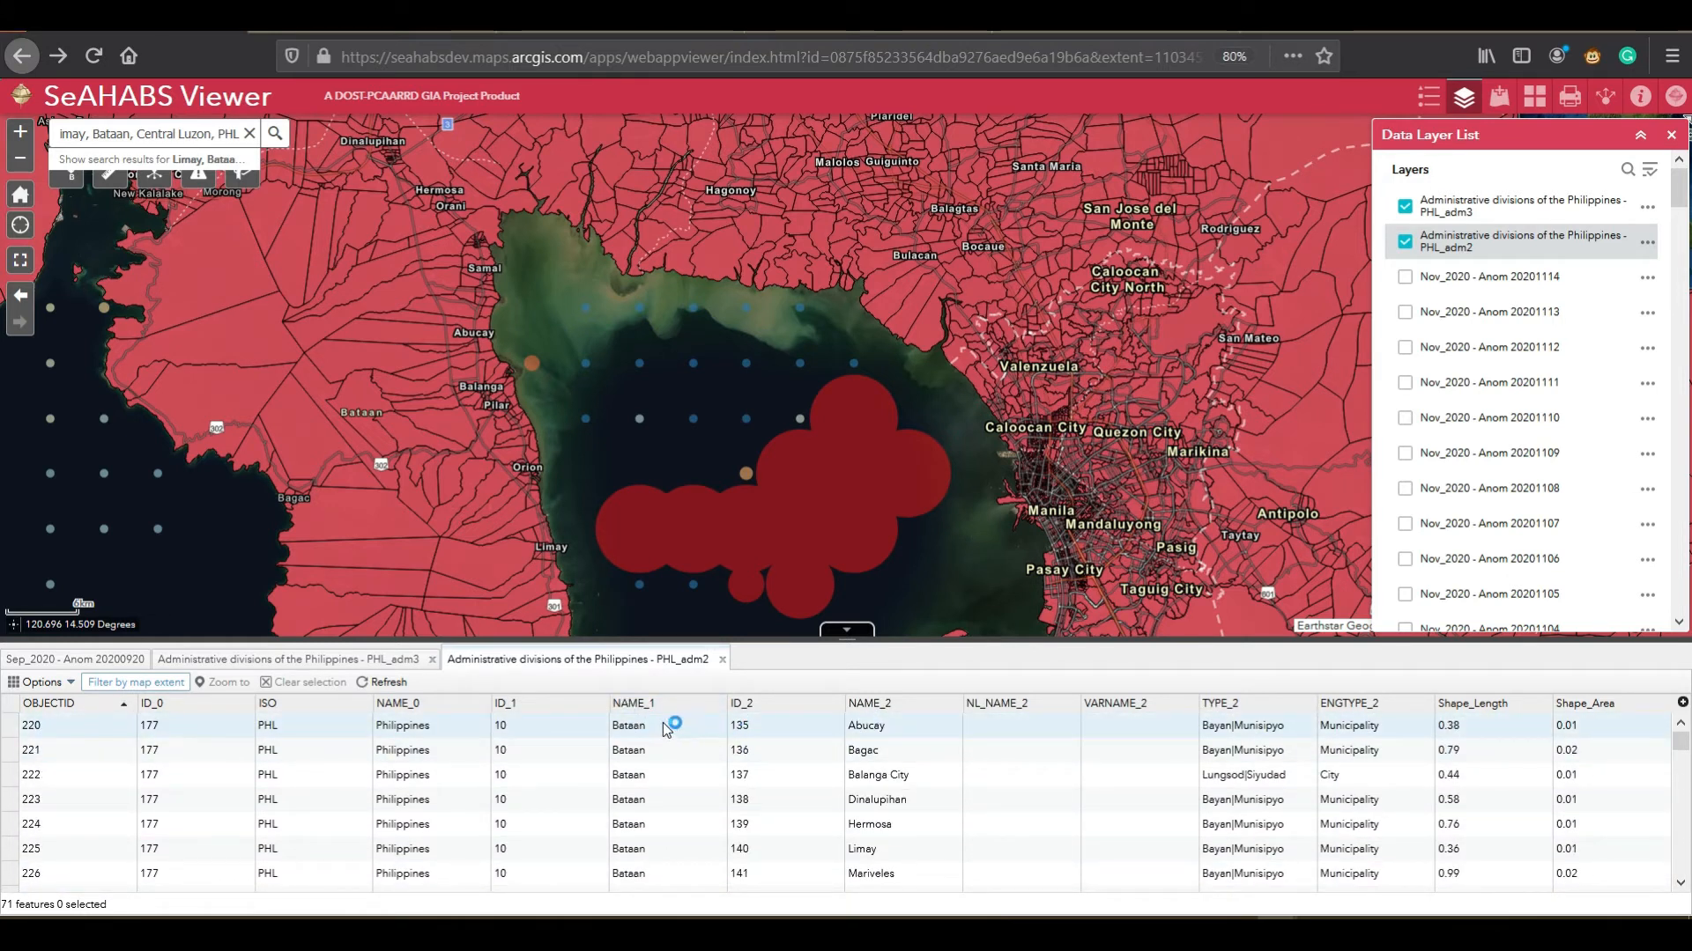
{"action": "scroll", "coordinate": [666, 727], "scroll_direction": "down", "scroll_amount": 5}
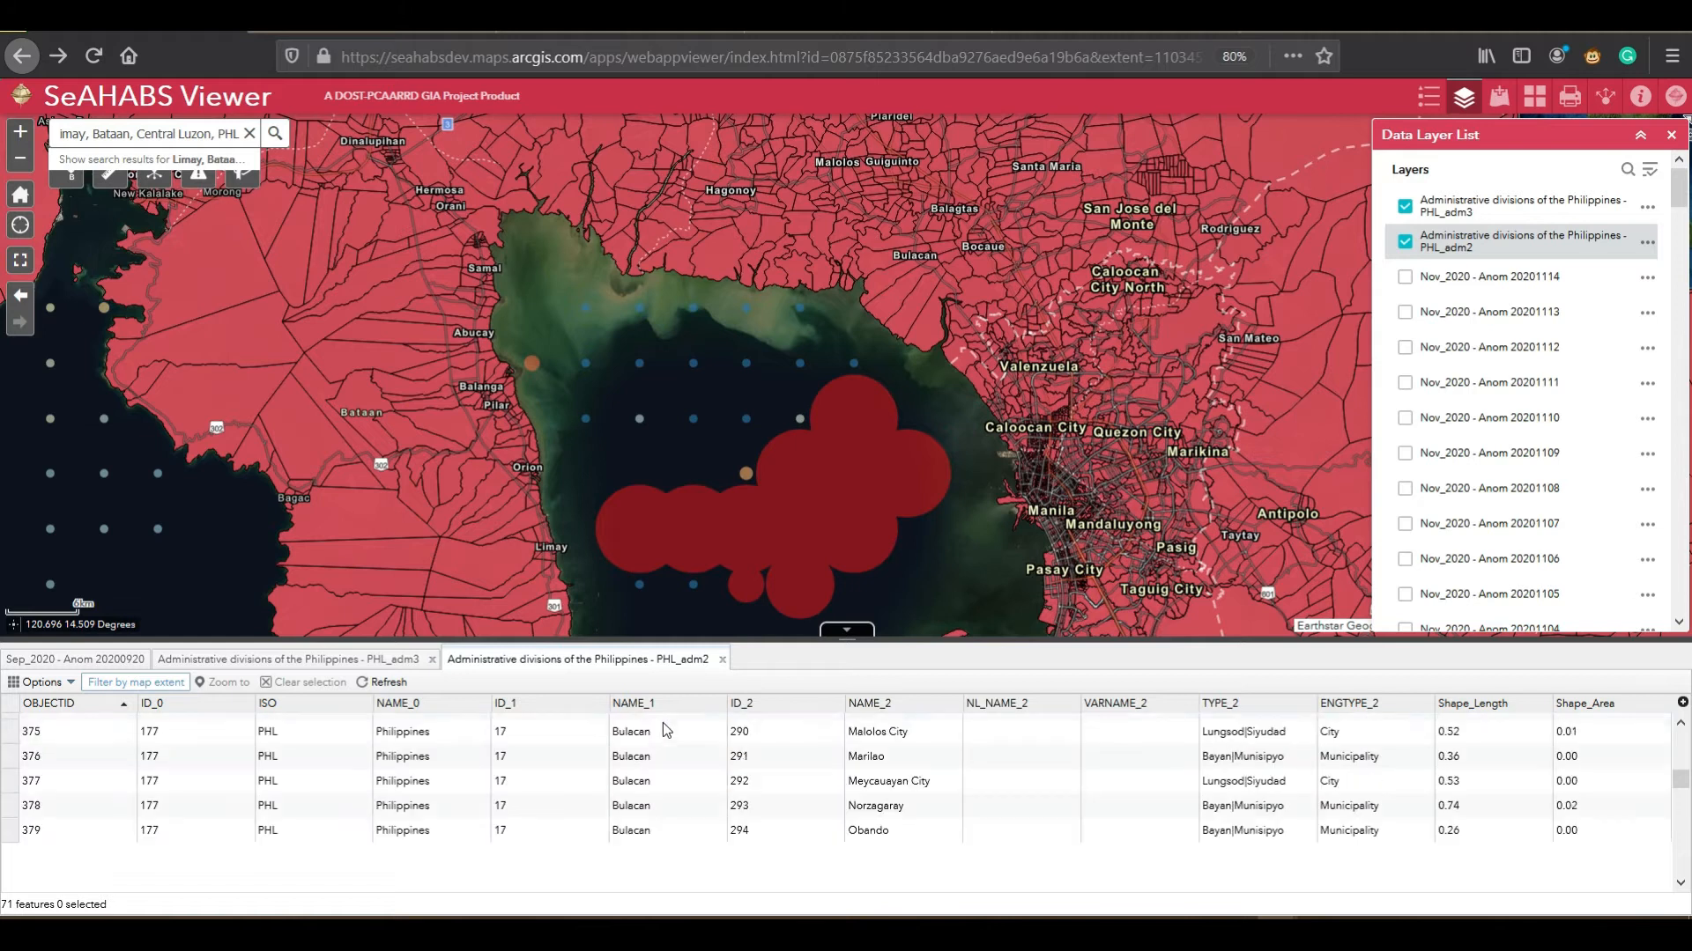
{"action": "scroll", "coordinate": [659, 732], "scroll_direction": "down", "scroll_amount": 3}
{"action": "scroll", "coordinate": [659, 731], "scroll_direction": "up", "scroll_amount": 5}
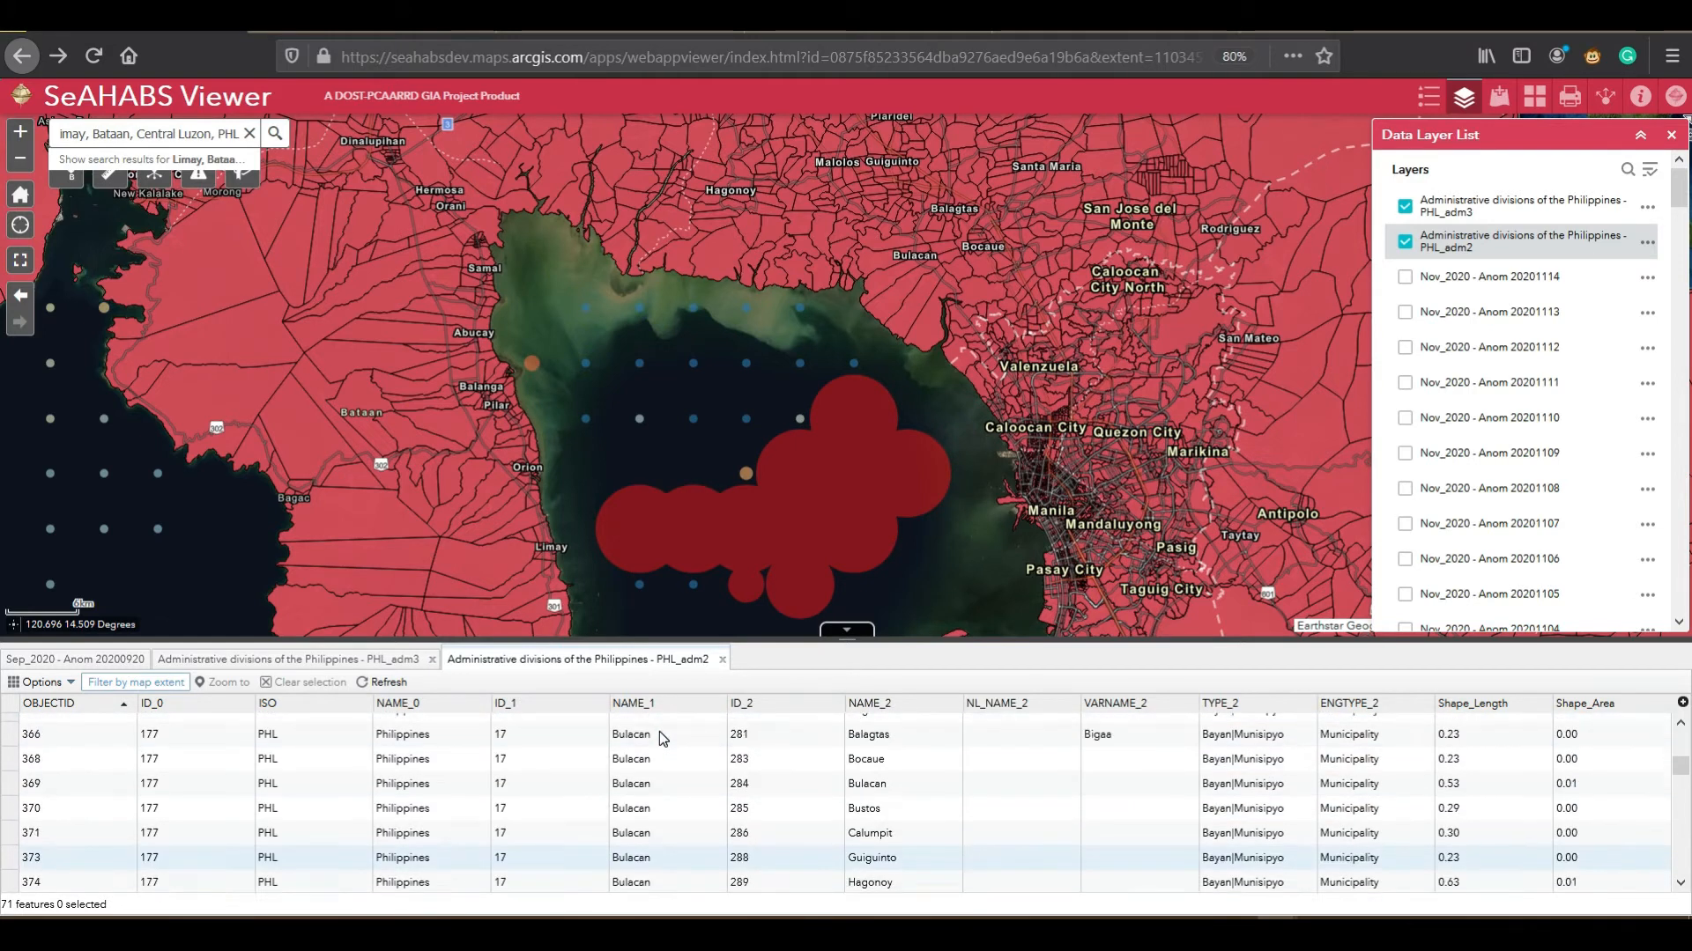
{"action": "scroll", "coordinate": [659, 731], "scroll_direction": "down", "scroll_amount": 1}
{"action": "scroll", "coordinate": [659, 732], "scroll_direction": "down", "scroll_amount": 2}
{"action": "scroll", "coordinate": [659, 731], "scroll_direction": "up", "scroll_amount": 10}
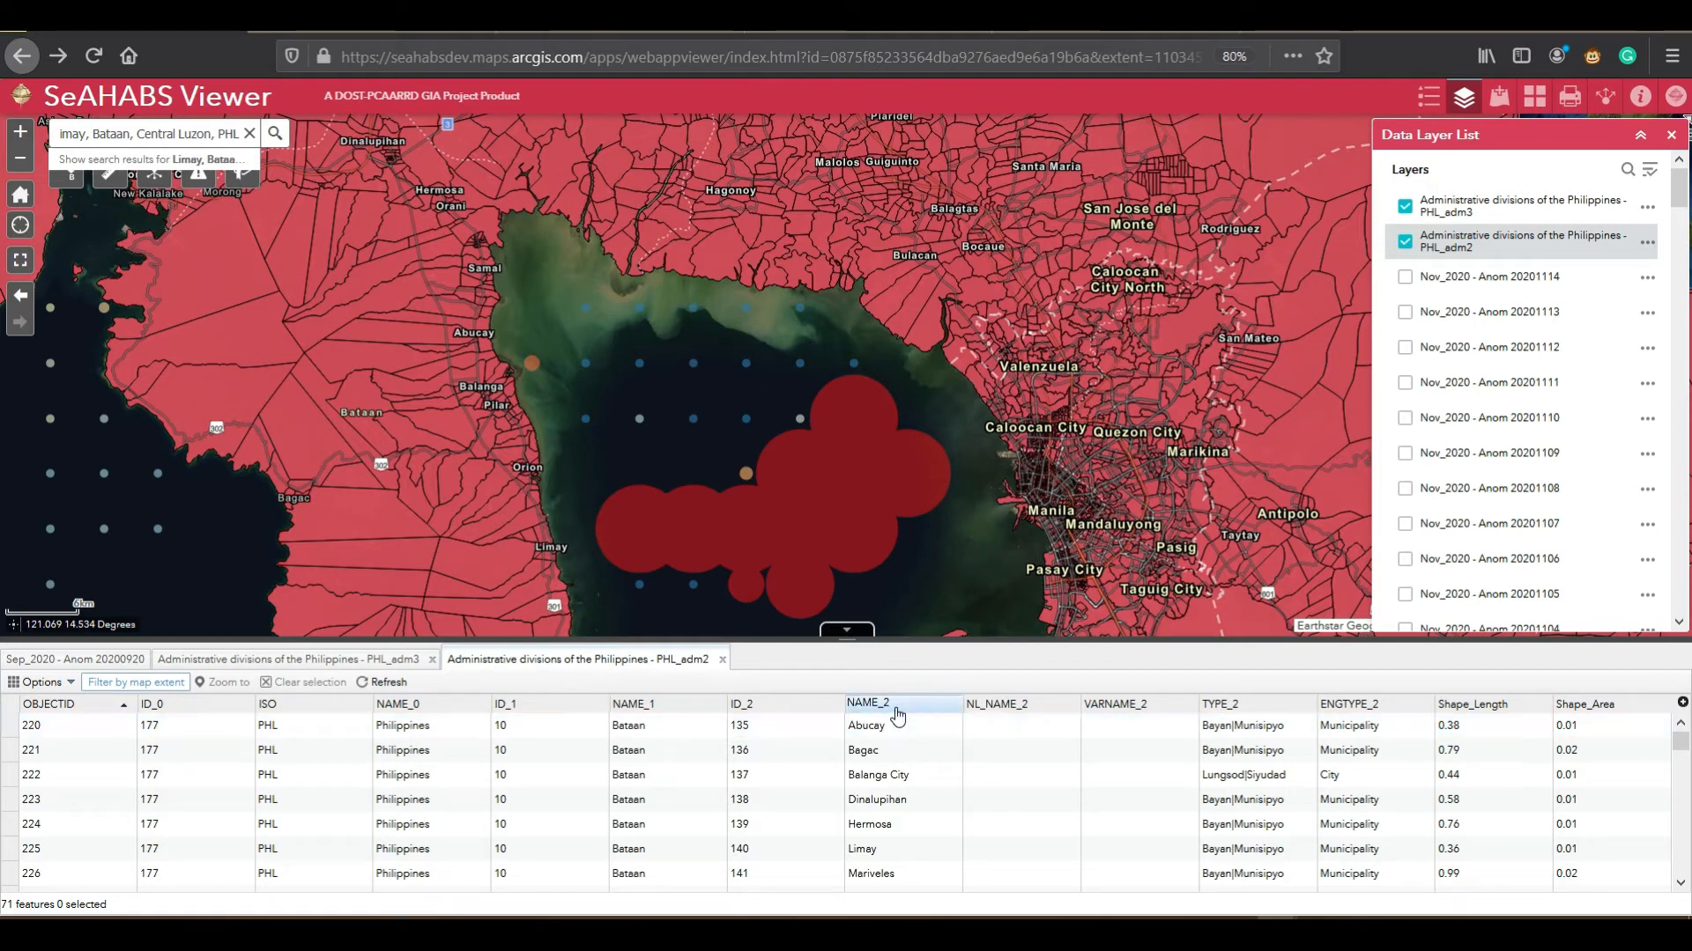
Step: Start a filter for the PHL_adm3 attribute table and add an expression on the NAME_1 (String) field
{"action": "left_click", "coordinate": [374, 666]}
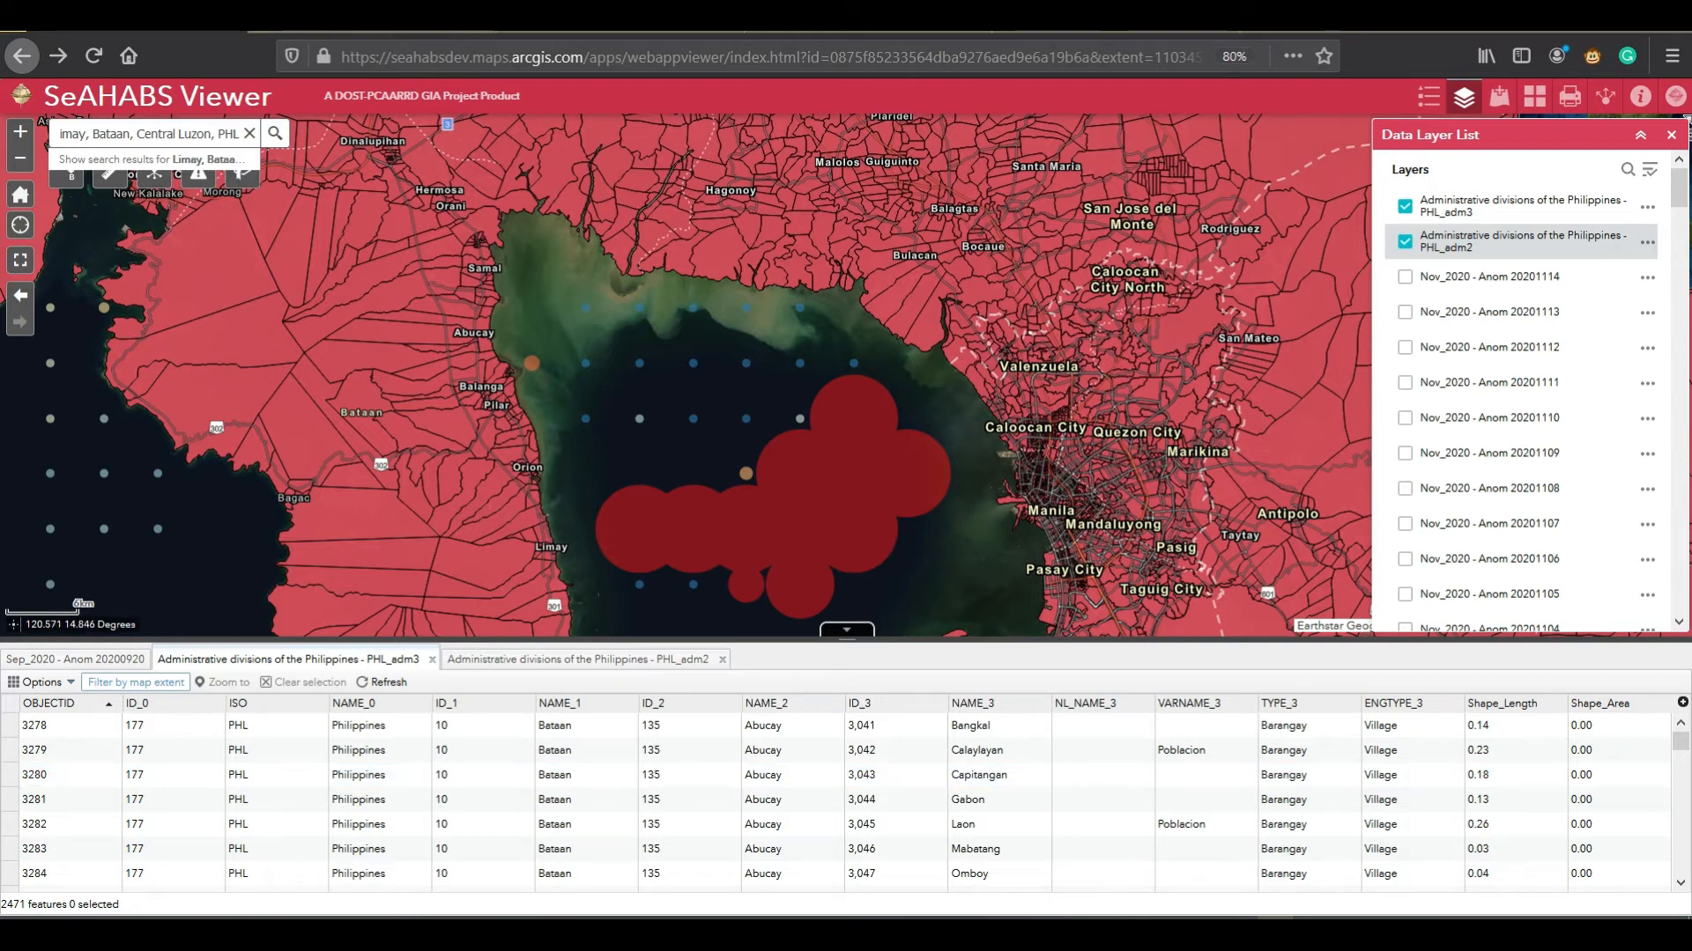
{"action": "left_click", "coordinate": [40, 687]}
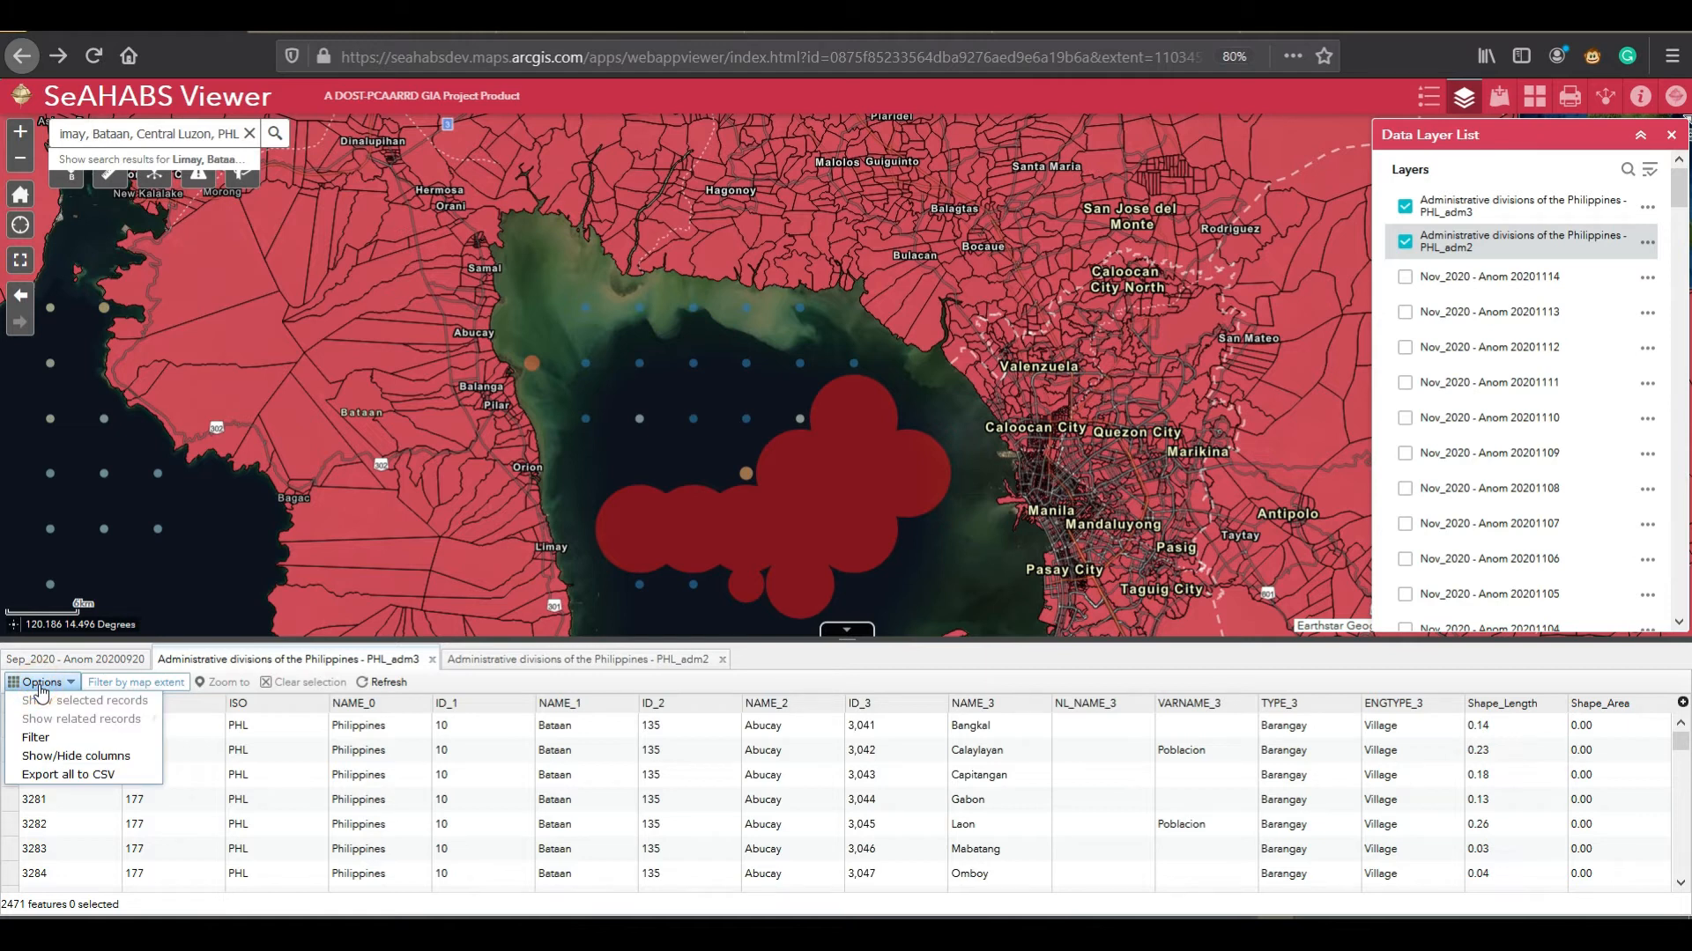
{"action": "left_click", "coordinate": [48, 740]}
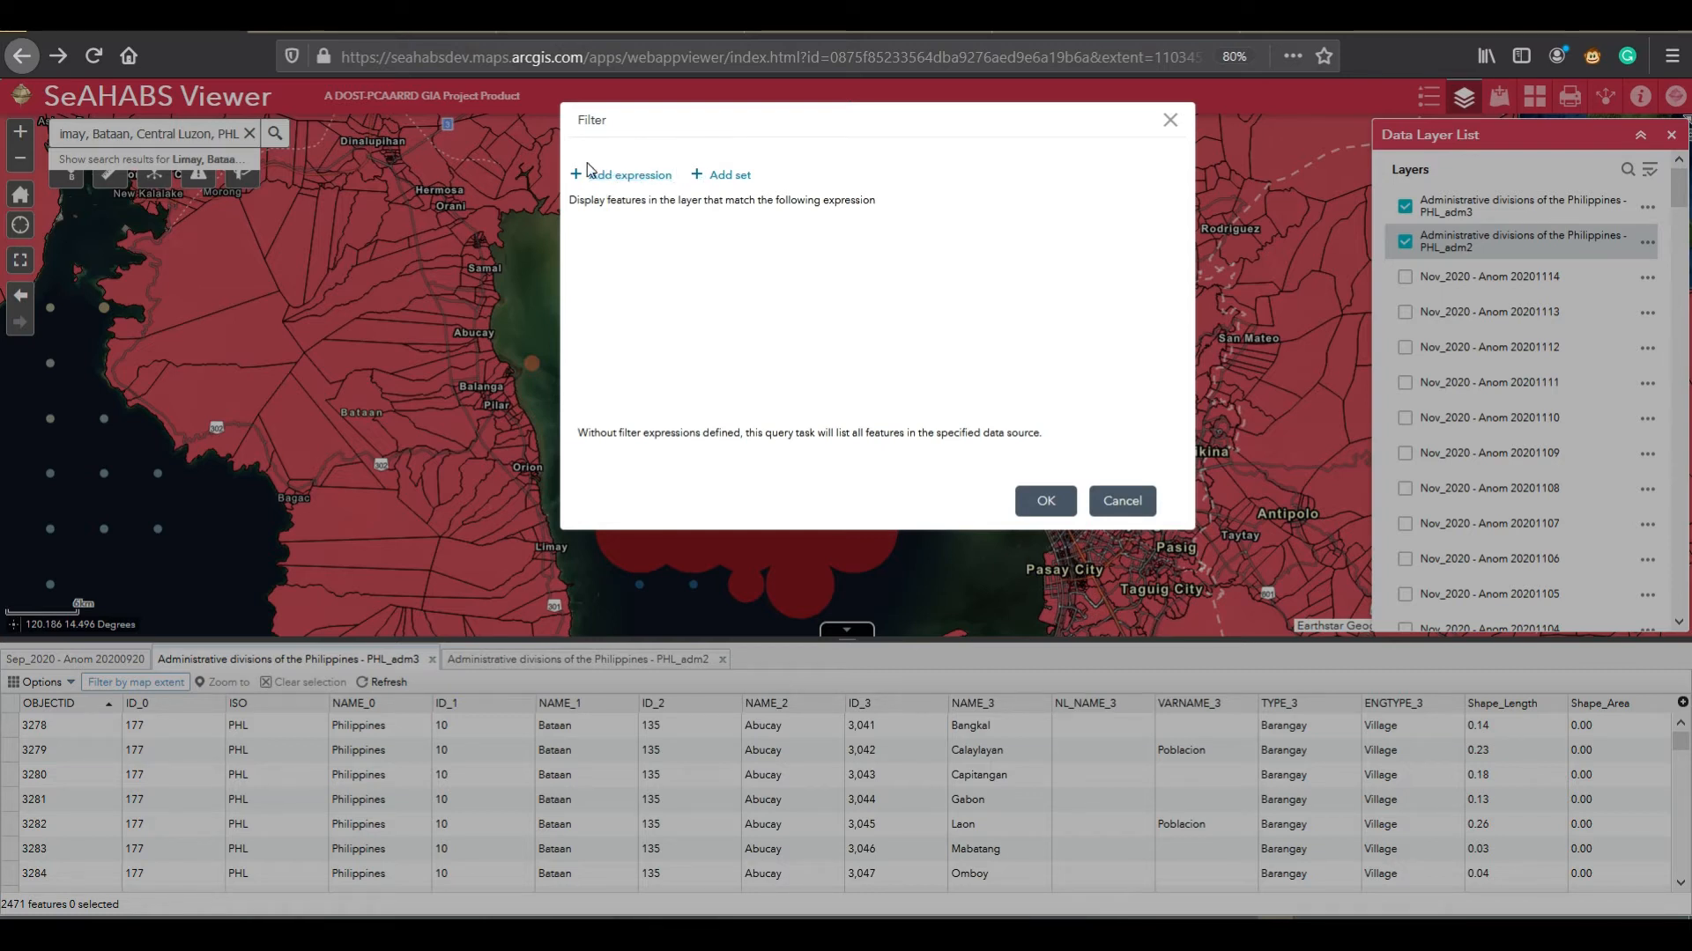
{"action": "left_click", "coordinate": [645, 175]}
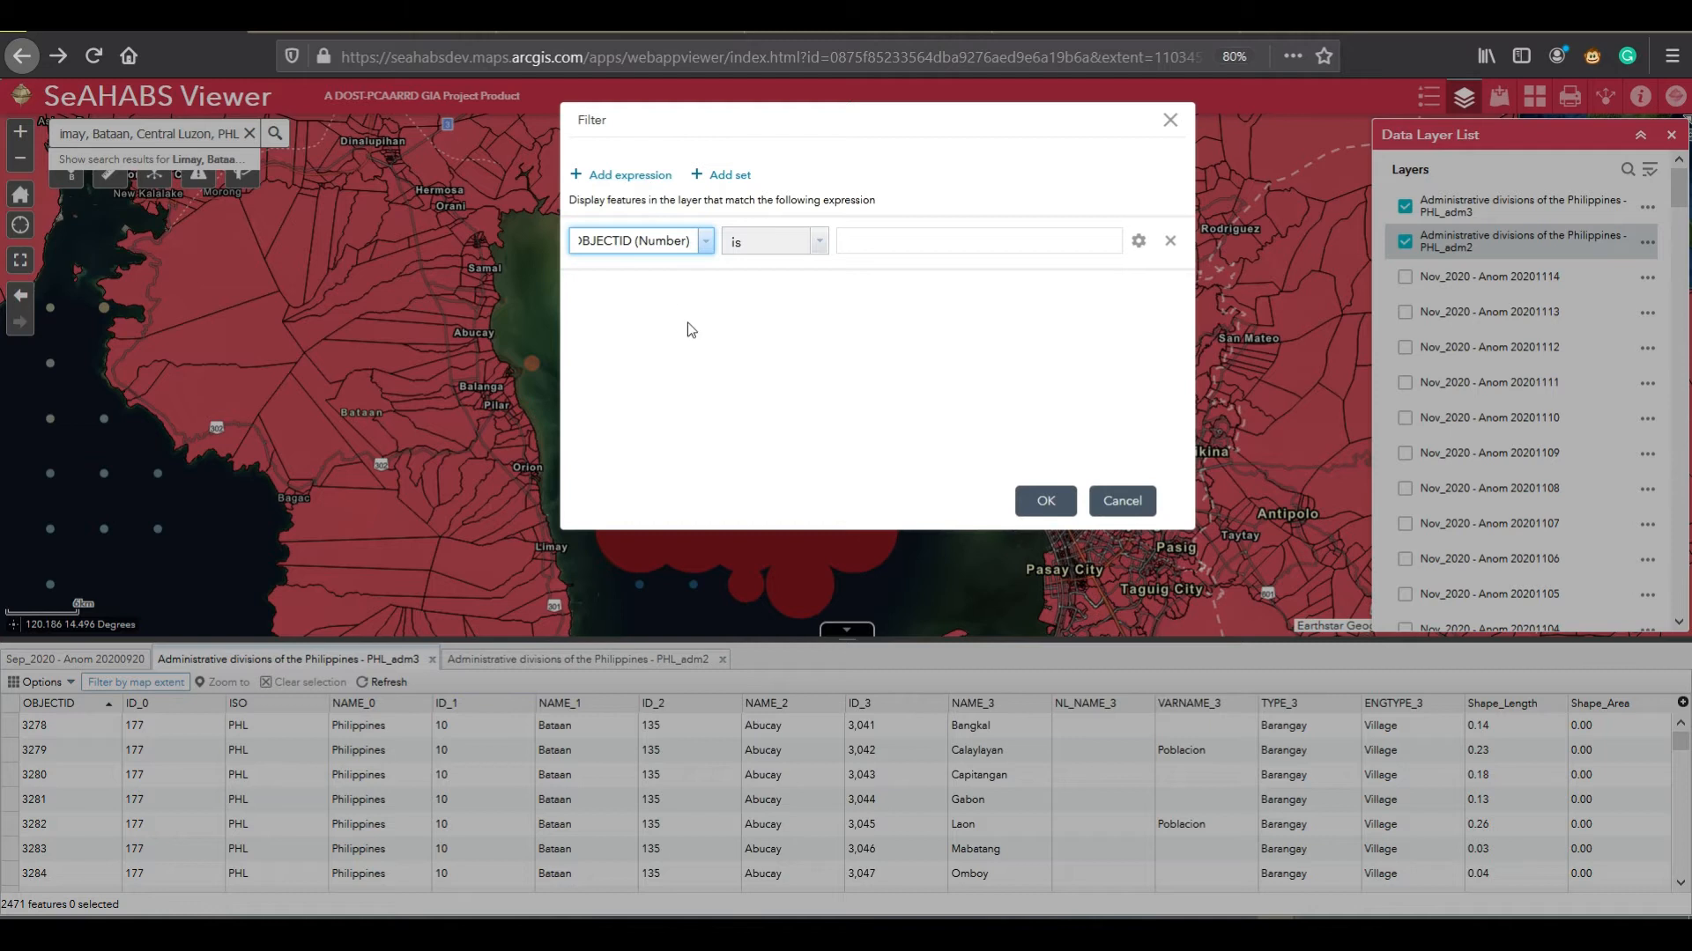
{"action": "left_click", "coordinate": [704, 244]}
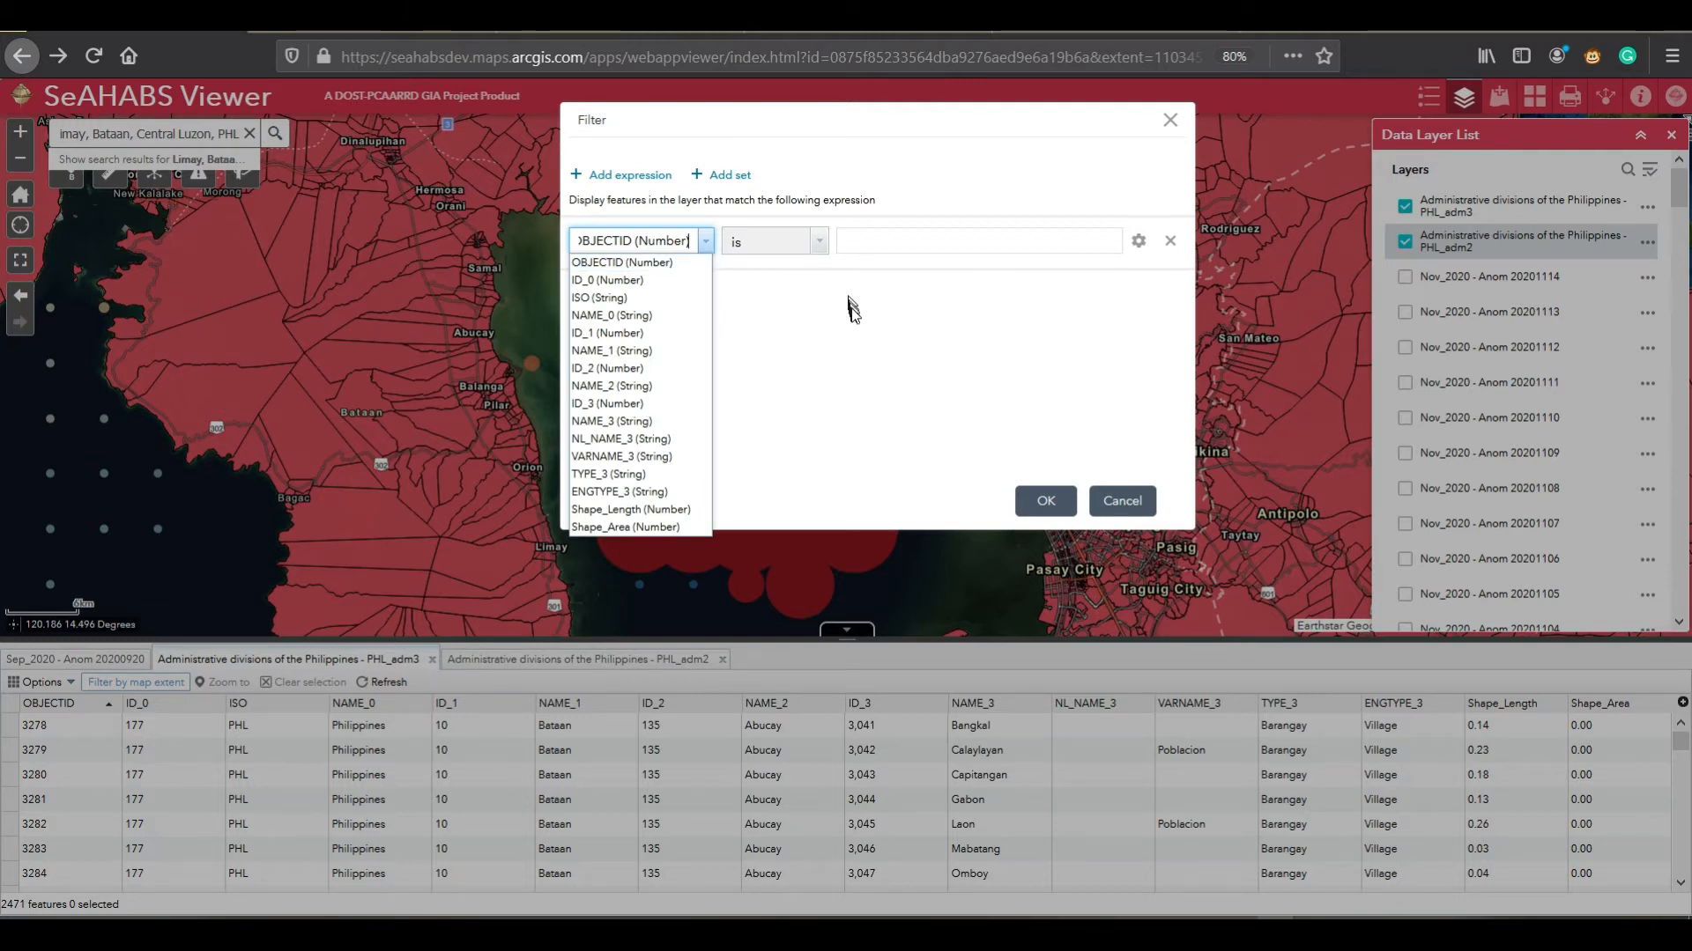
{"action": "left_click", "coordinate": [883, 367]}
{"action": "left_click", "coordinate": [704, 246]}
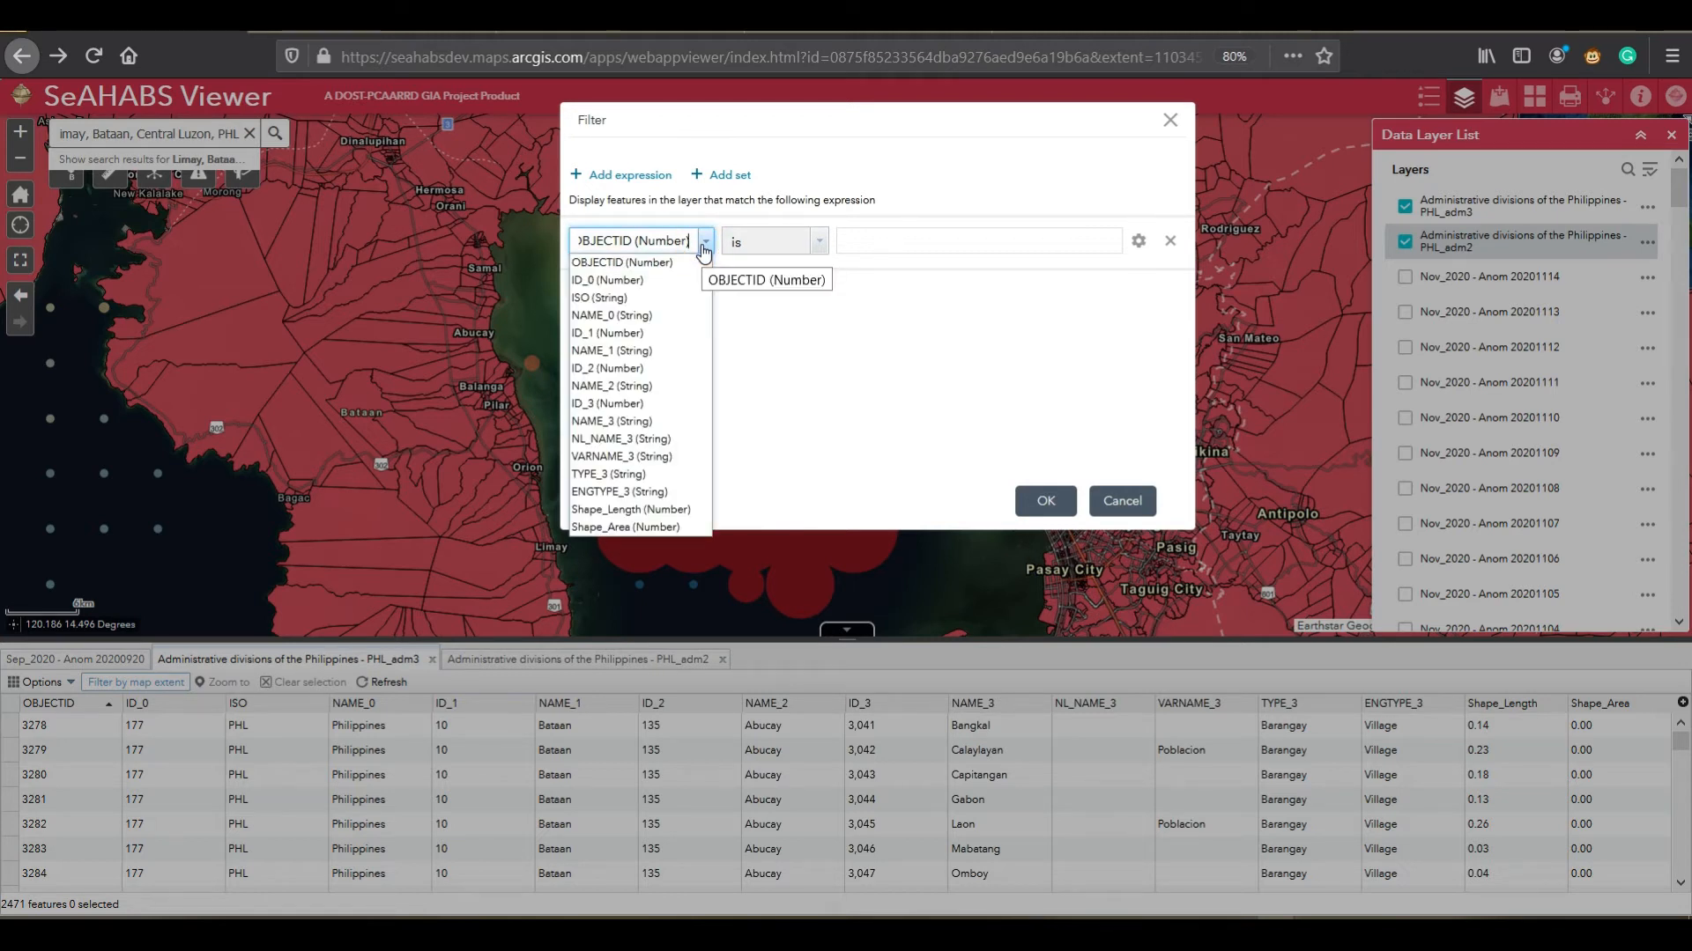
{"action": "left_click", "coordinate": [657, 351]}
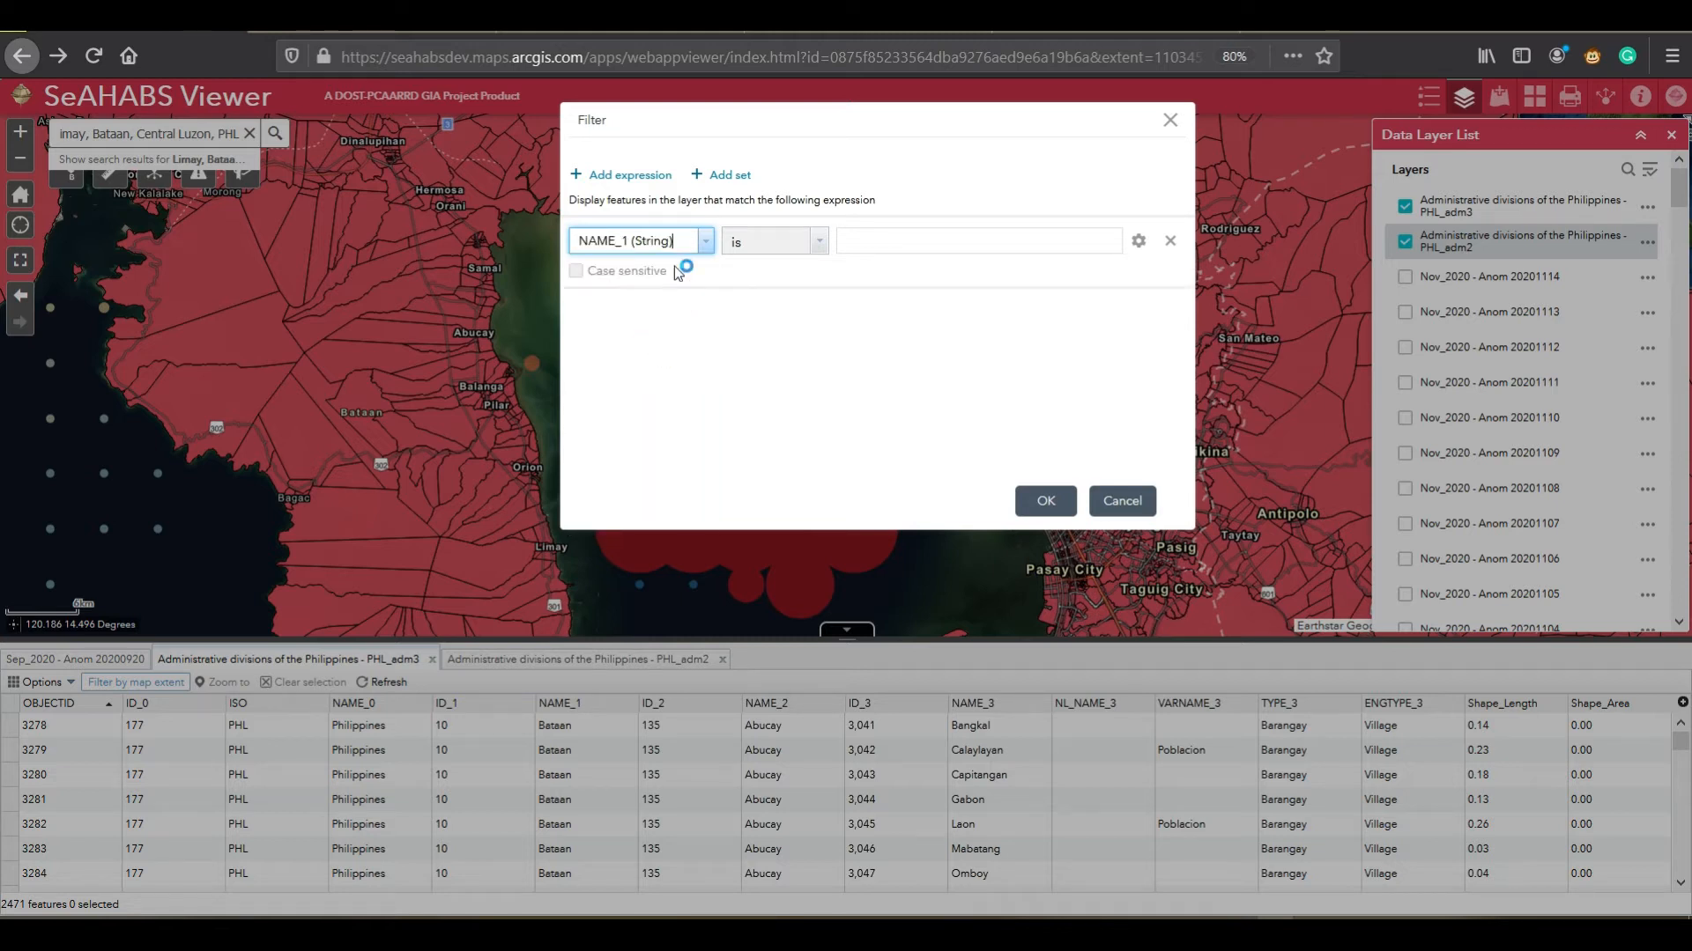
{"action": "left_click", "coordinate": [703, 243]}
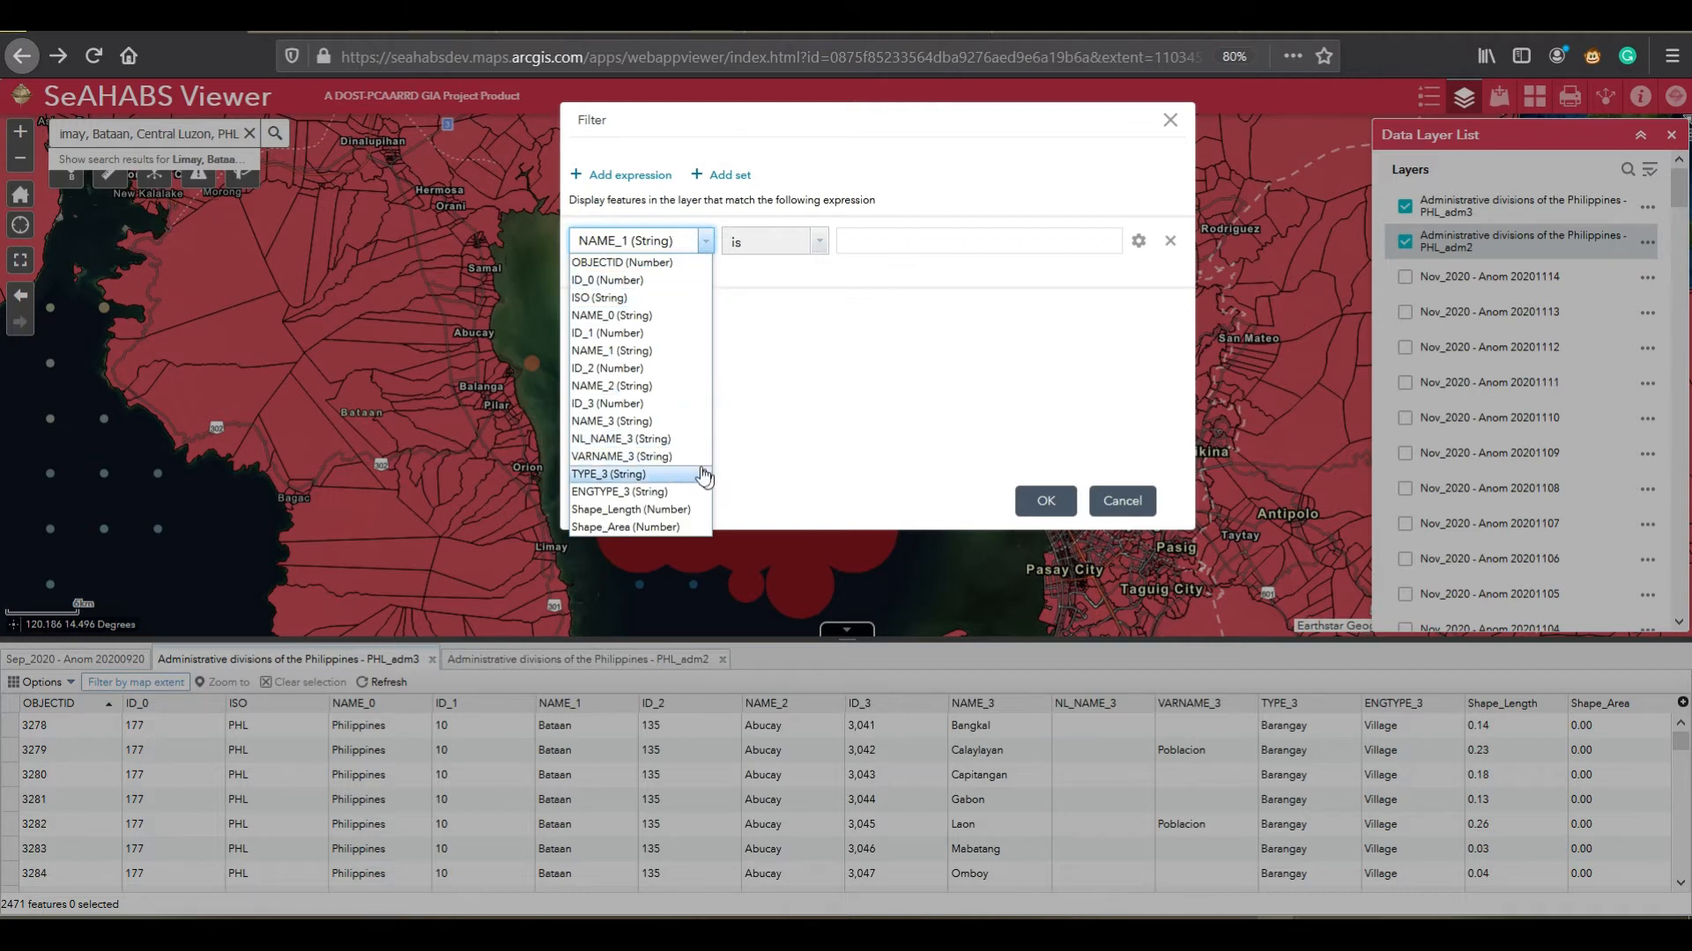
{"action": "left_click", "coordinate": [657, 353]}
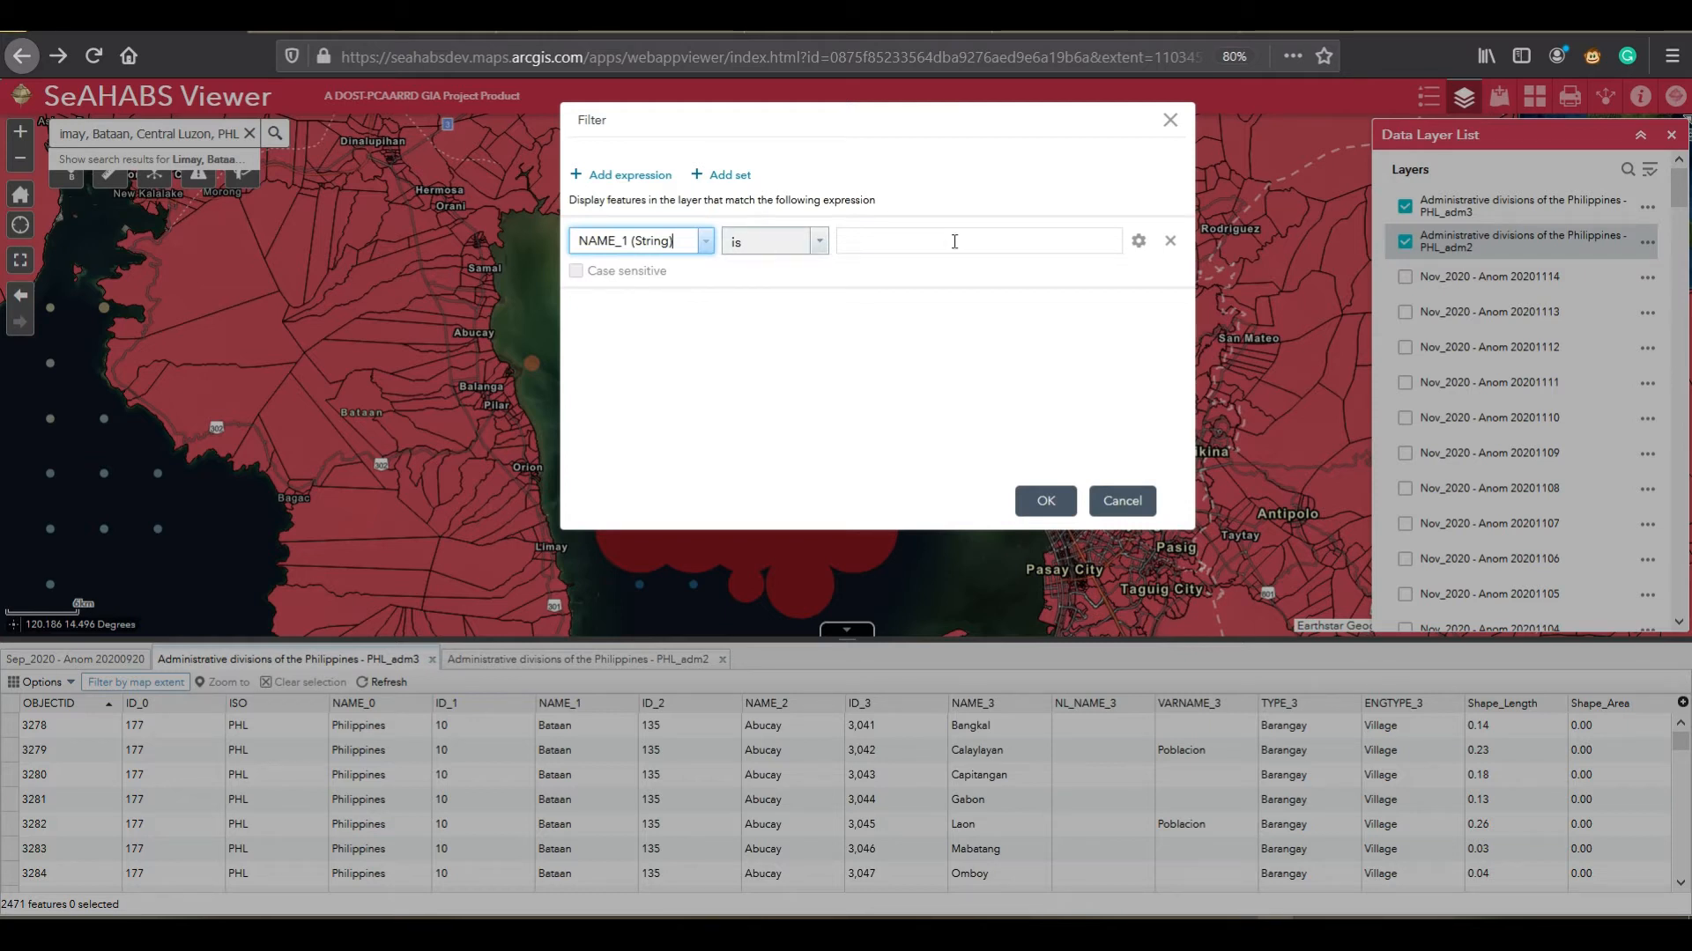
Step: Enter Bataan as the value that NAME_1 must match in the filter expression
{"action": "left_click", "coordinate": [889, 244]}
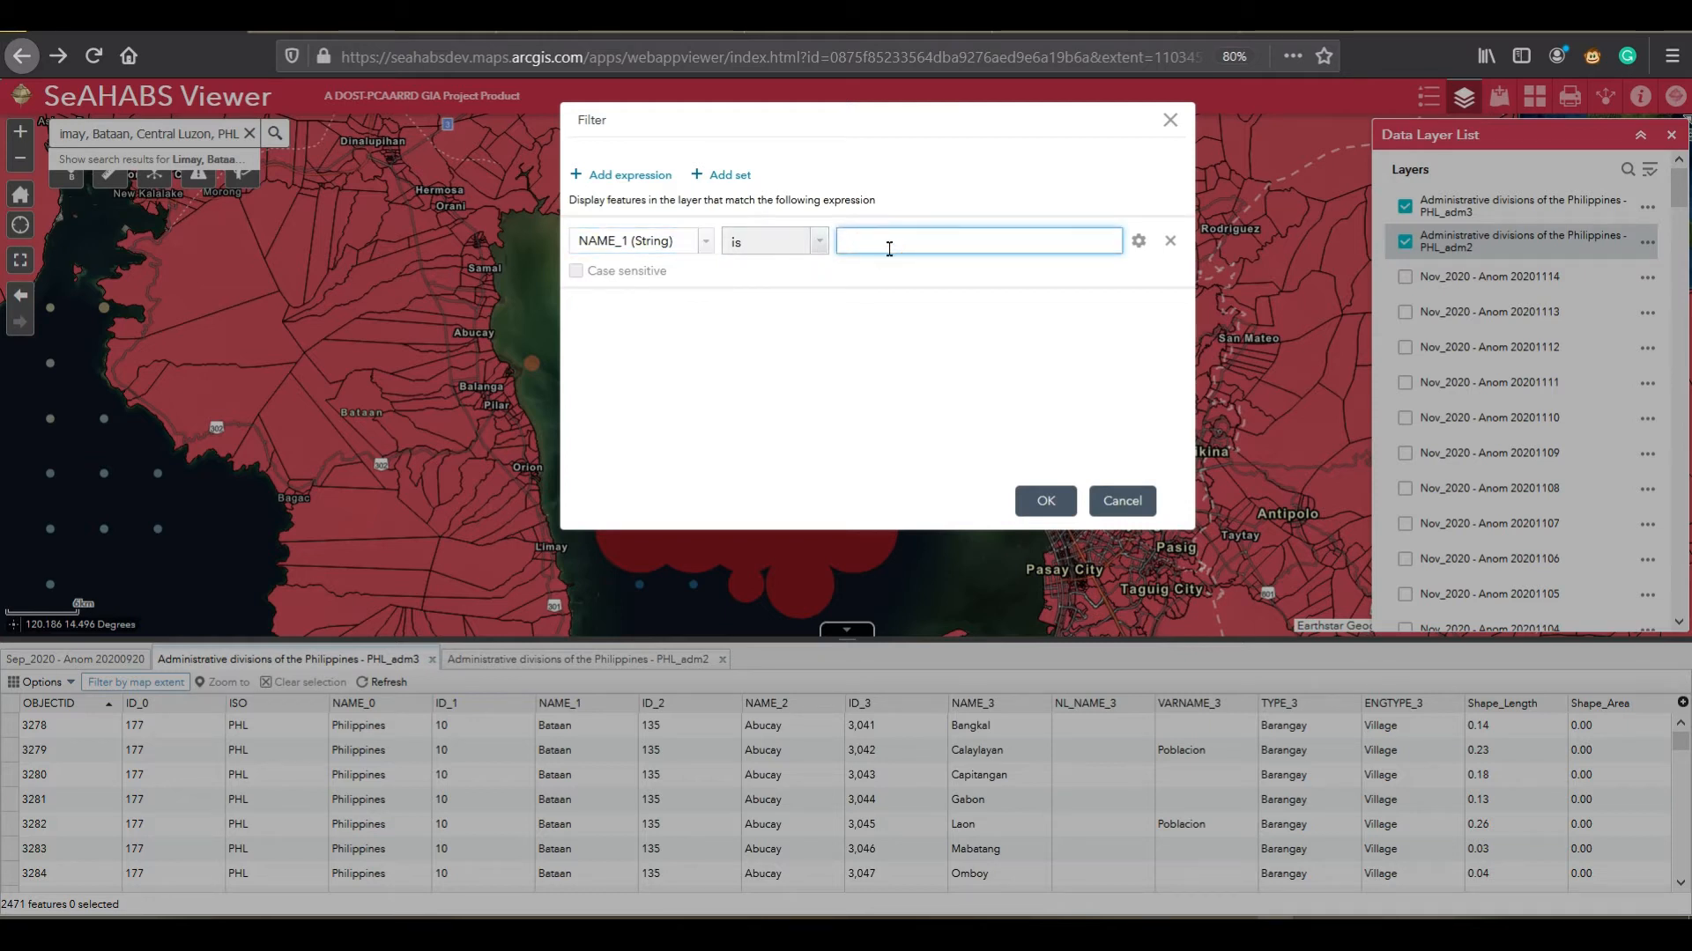
{"action": "type", "text": "Bataa"}
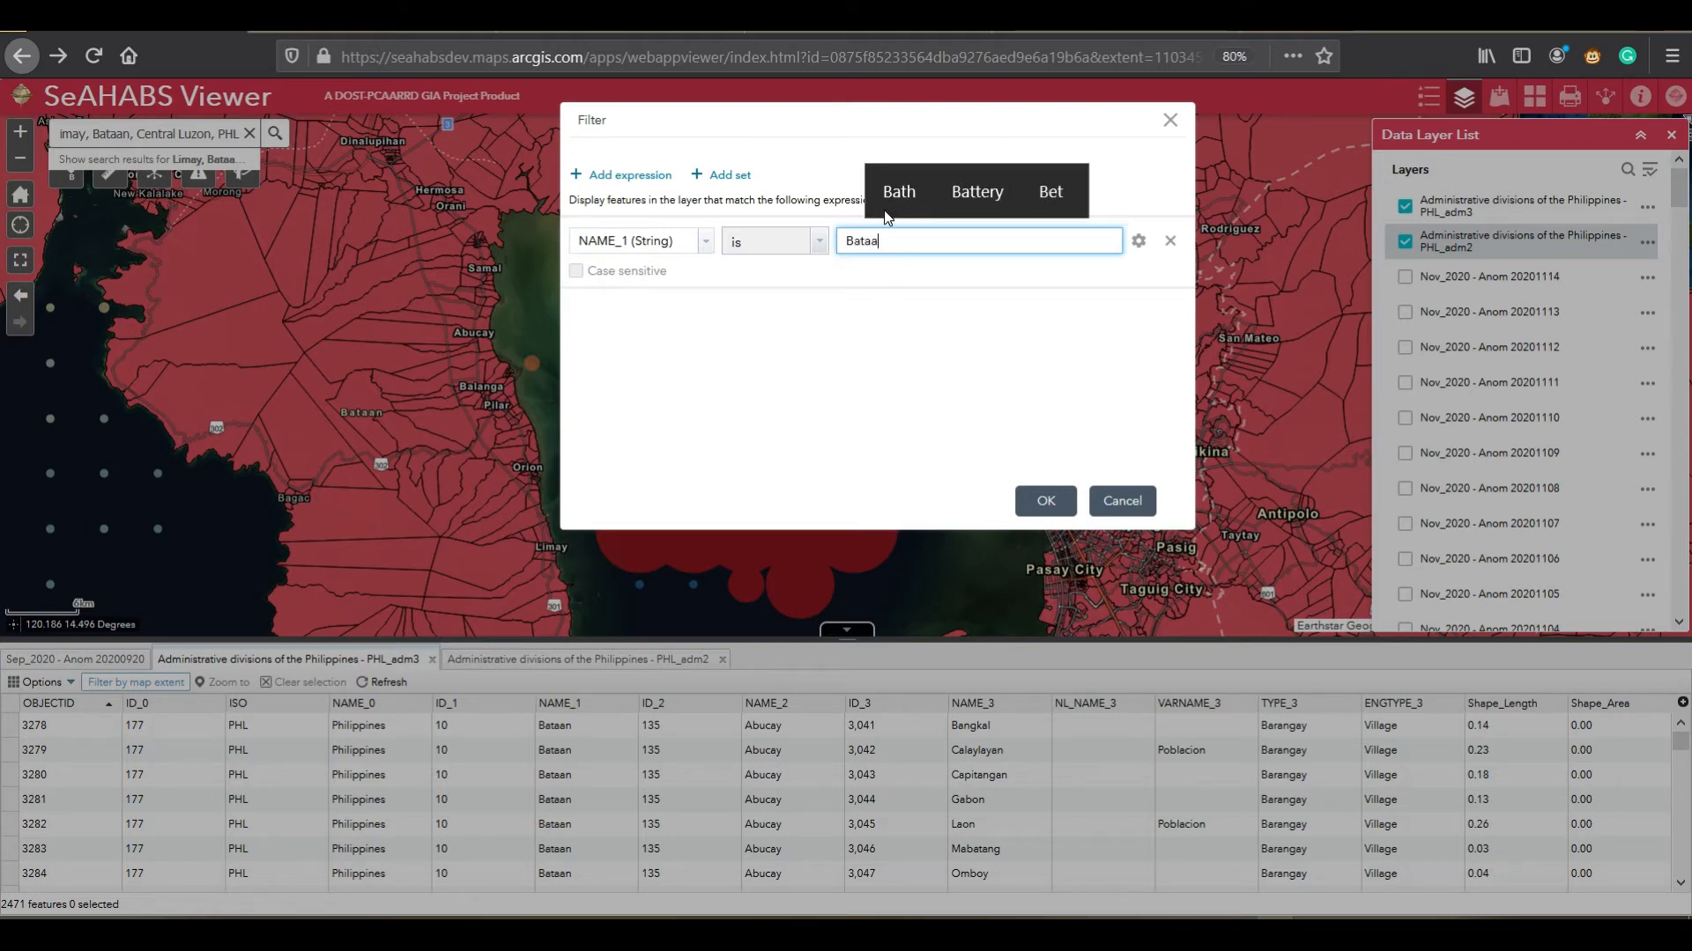
{"action": "type", "text": "n"}
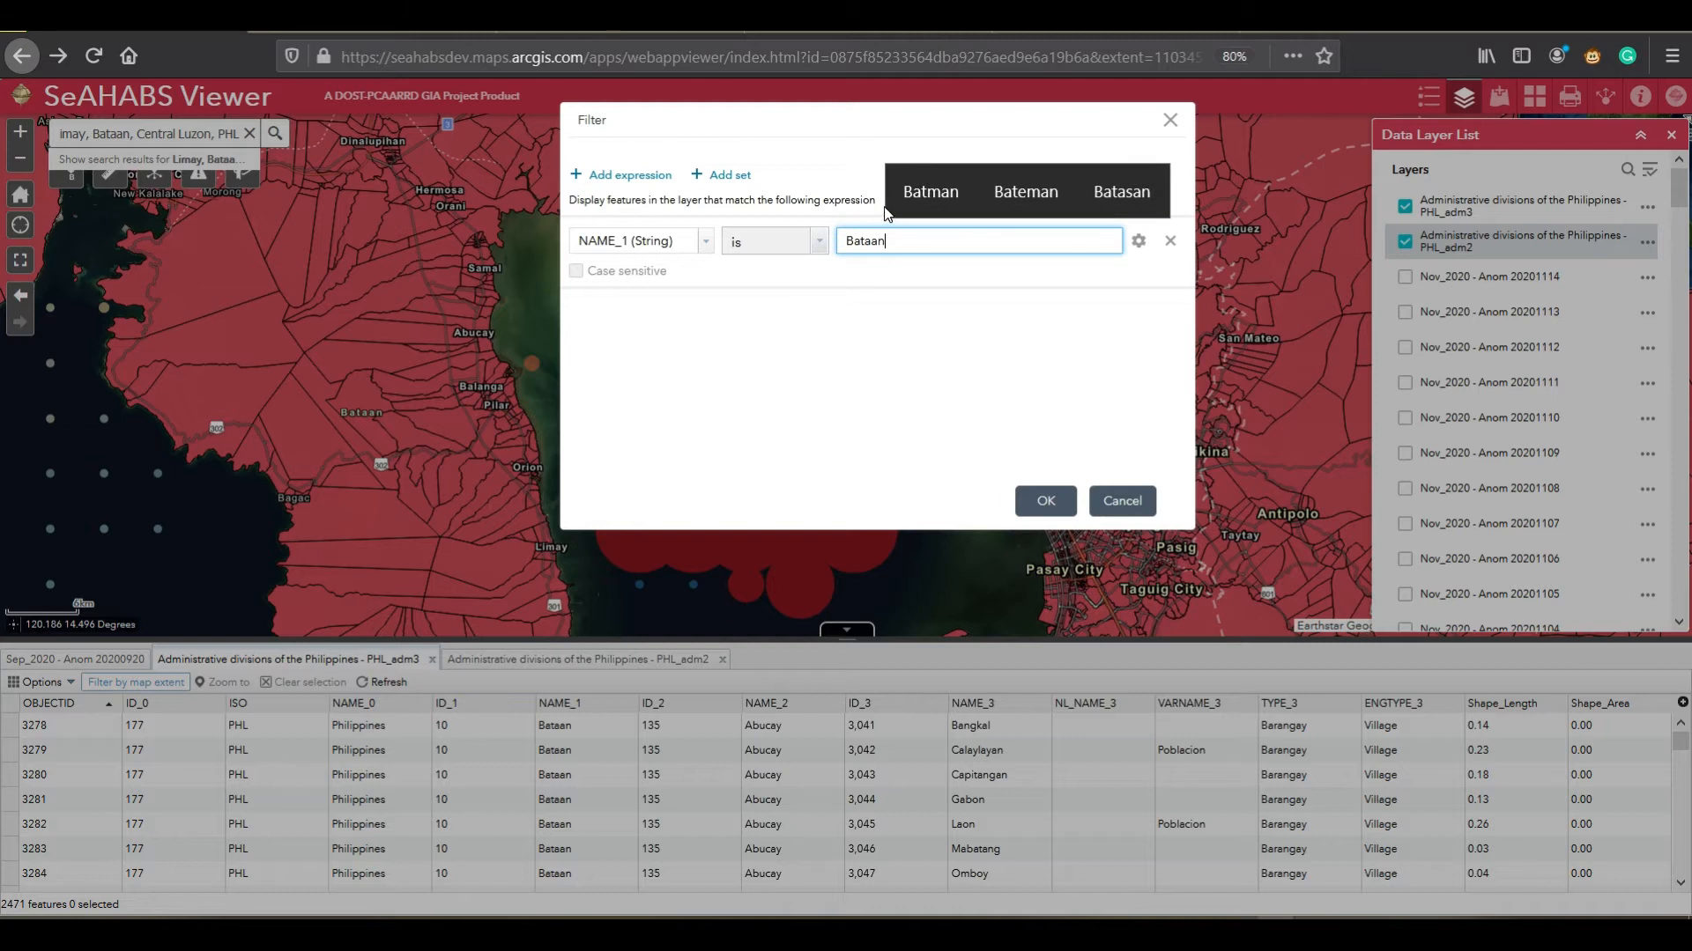
Step: Set the input type of the NAME_1 filter expression to Unique
{"action": "left_click", "coordinate": [1138, 241]}
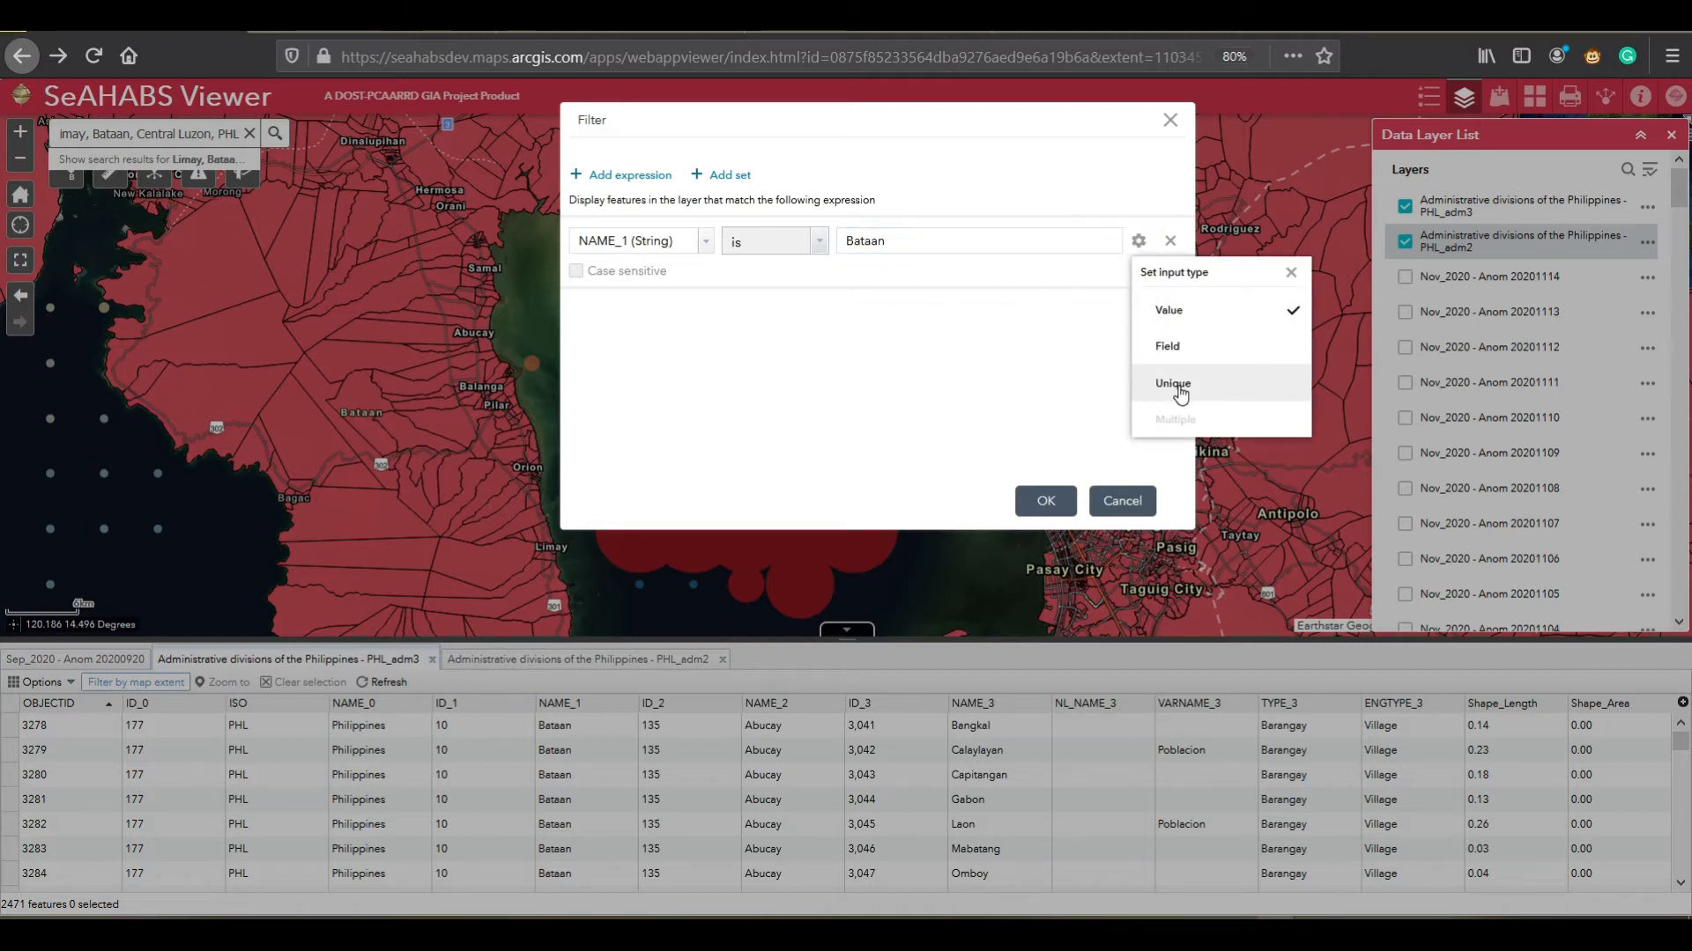
{"action": "left_click", "coordinate": [1138, 242]}
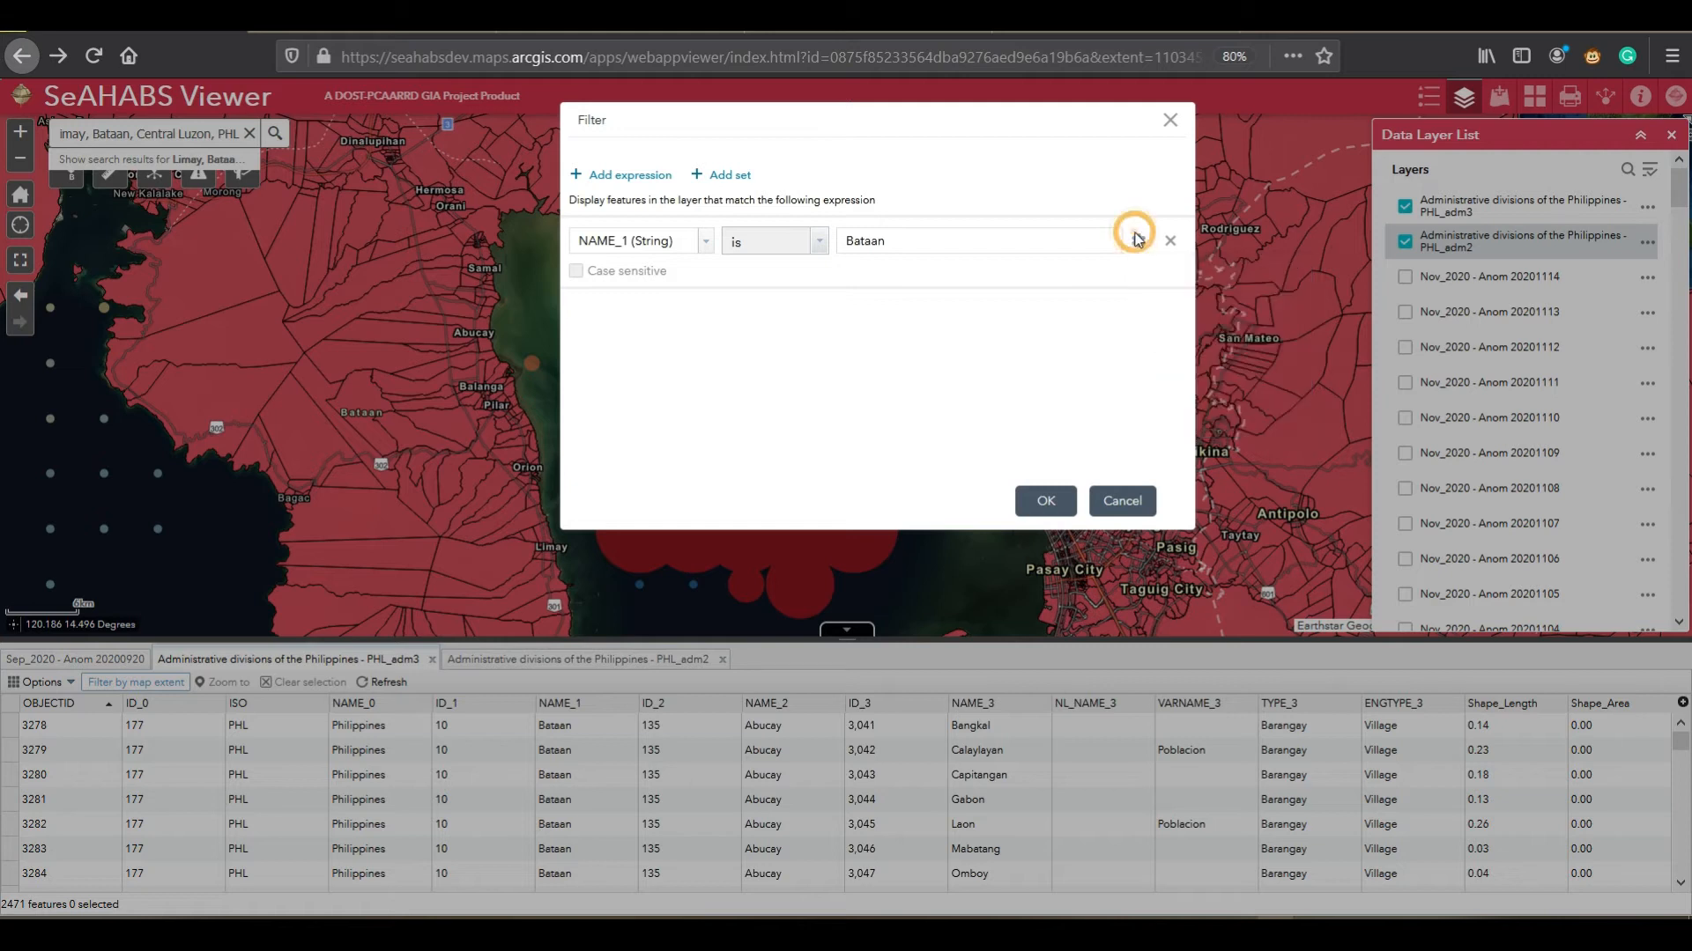
{"action": "left_click", "coordinate": [1138, 242]}
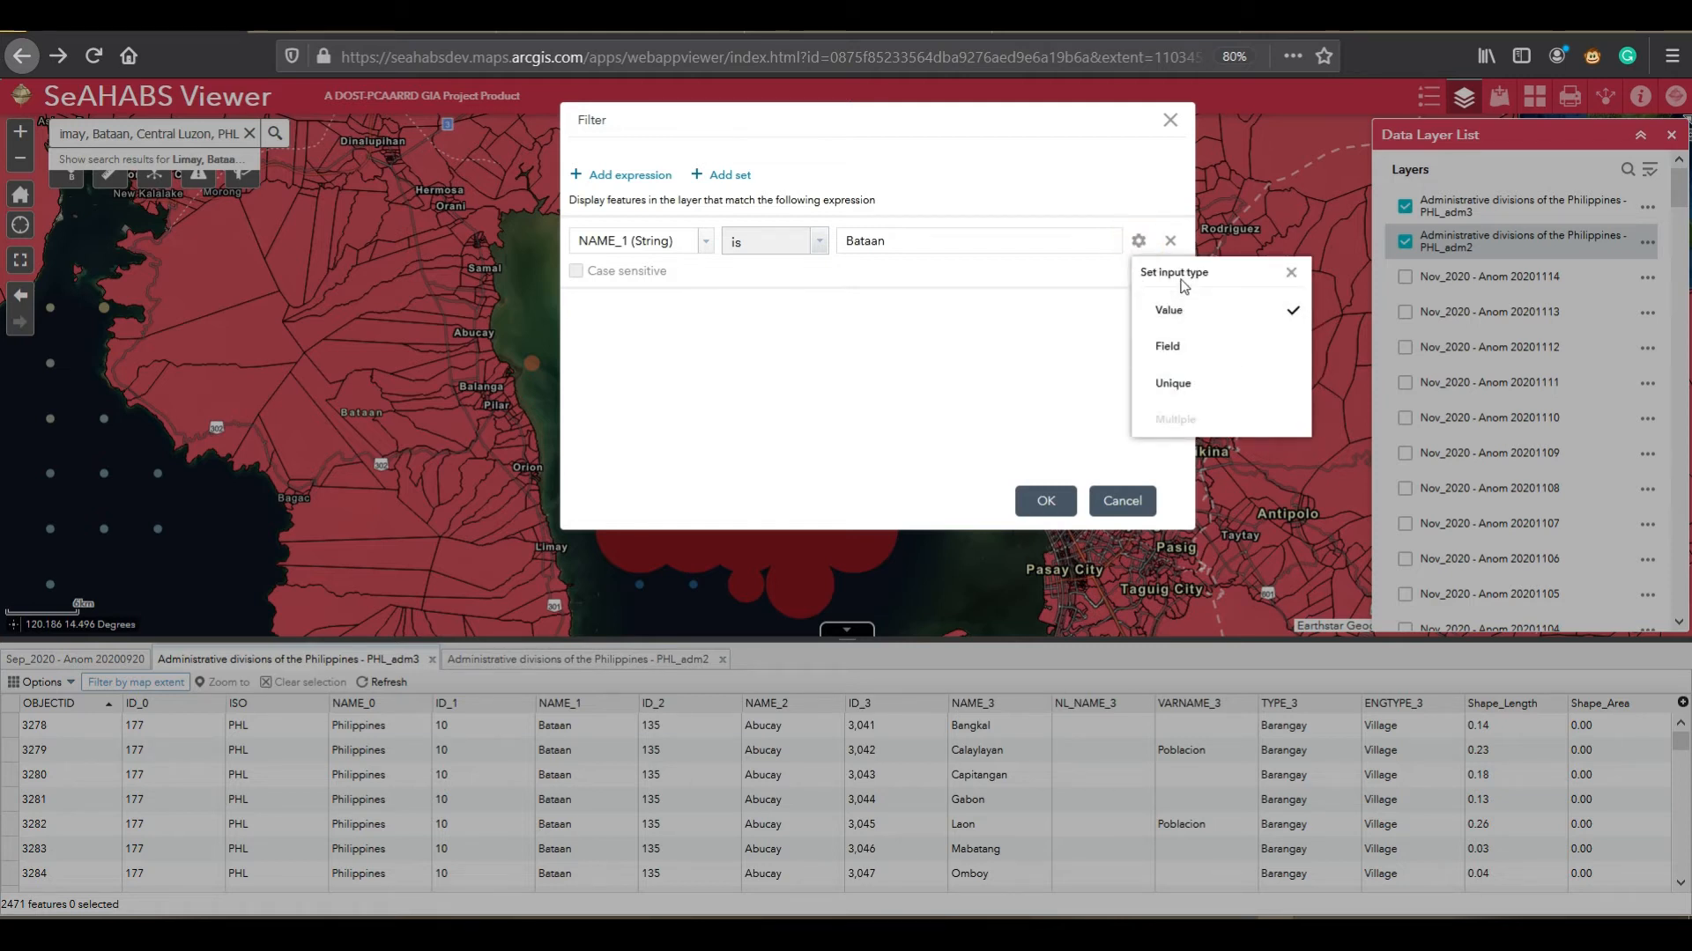
{"action": "left_click", "coordinate": [1177, 385]}
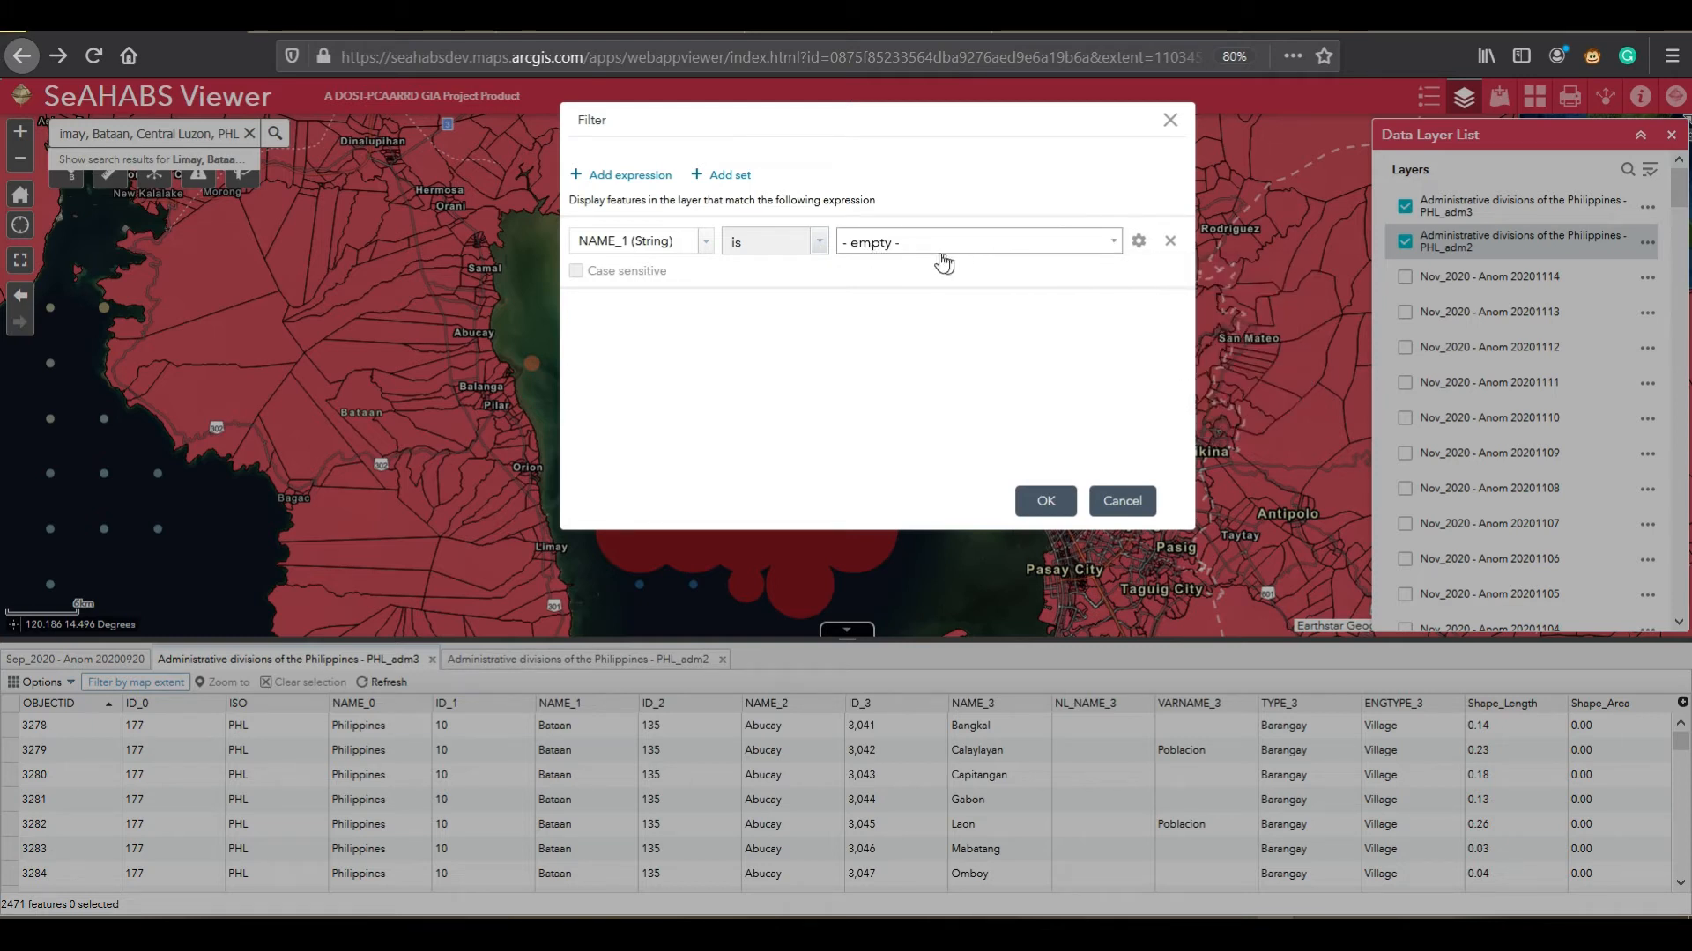
Step: Choose Bataan from the unique values for the NAME_1 filter expression
{"action": "left_click", "coordinate": [1115, 245]}
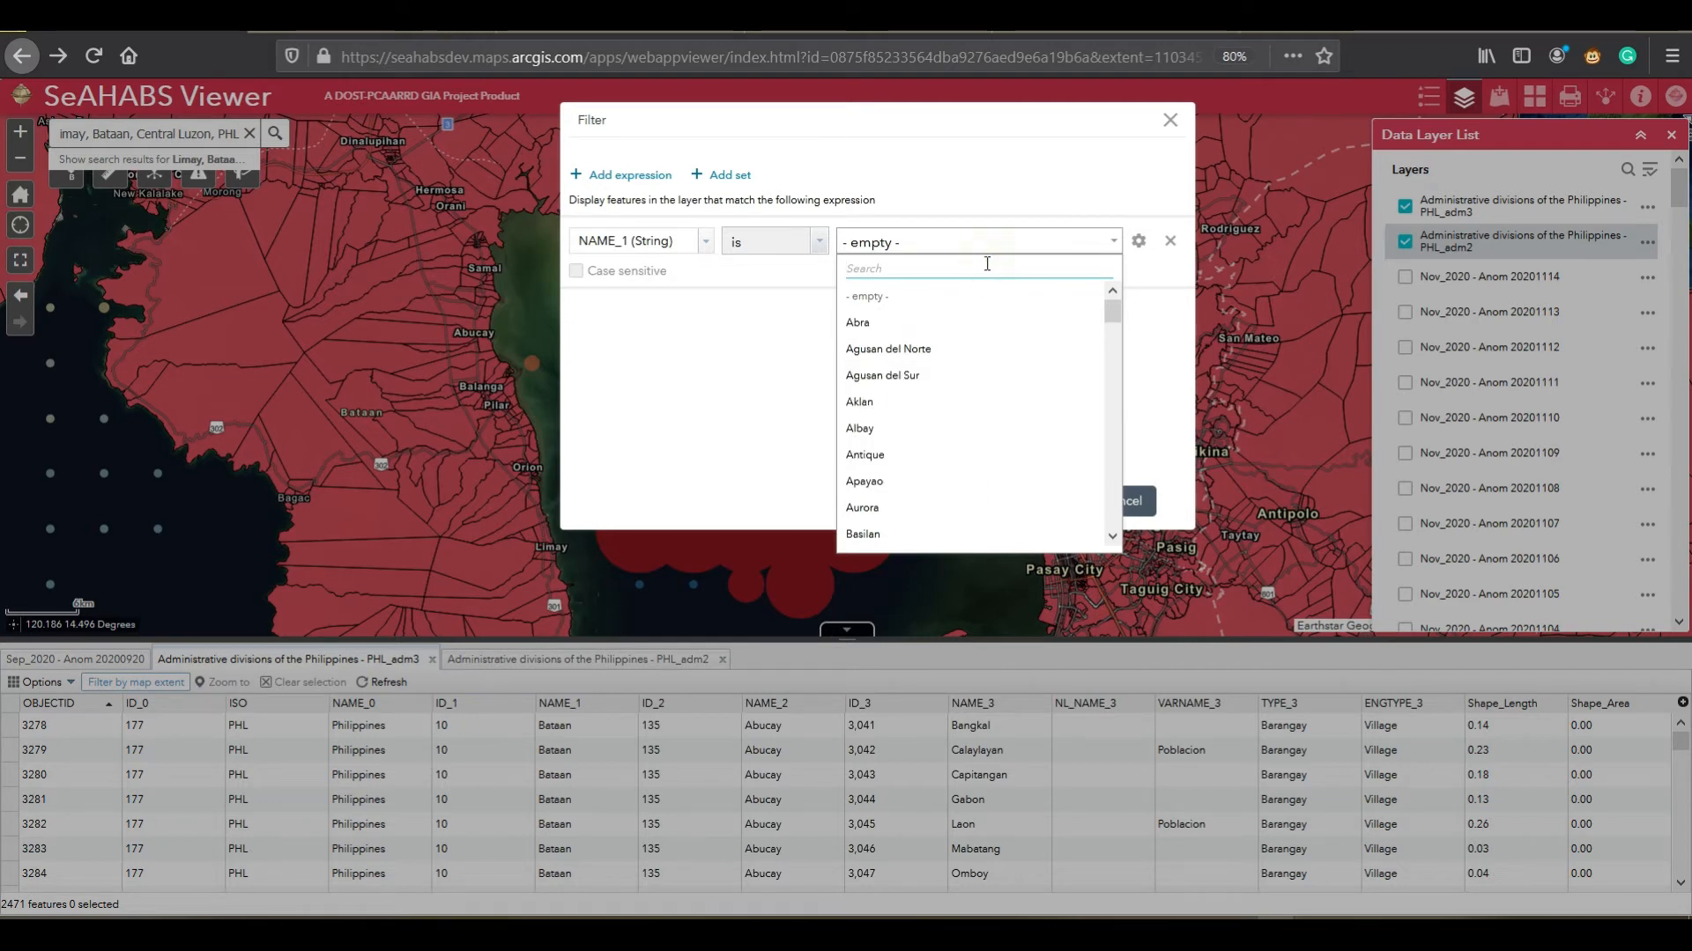
{"action": "type", "text": "bataa"}
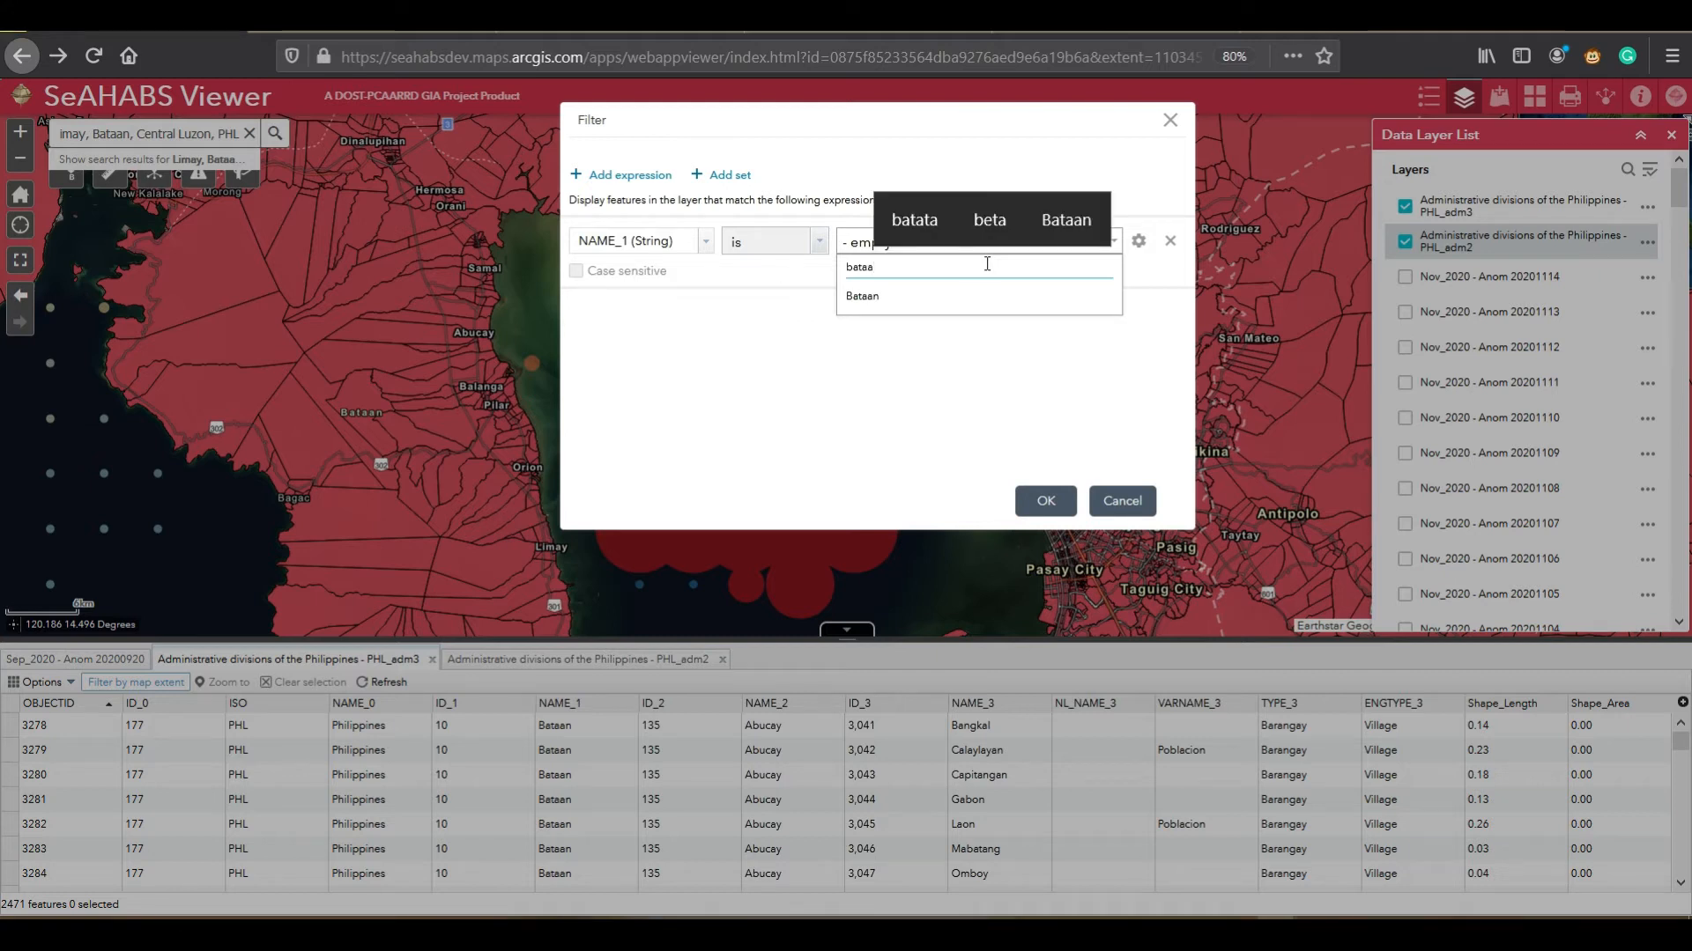
{"action": "type", "text": "n"}
{"action": "left_click", "coordinate": [896, 299]}
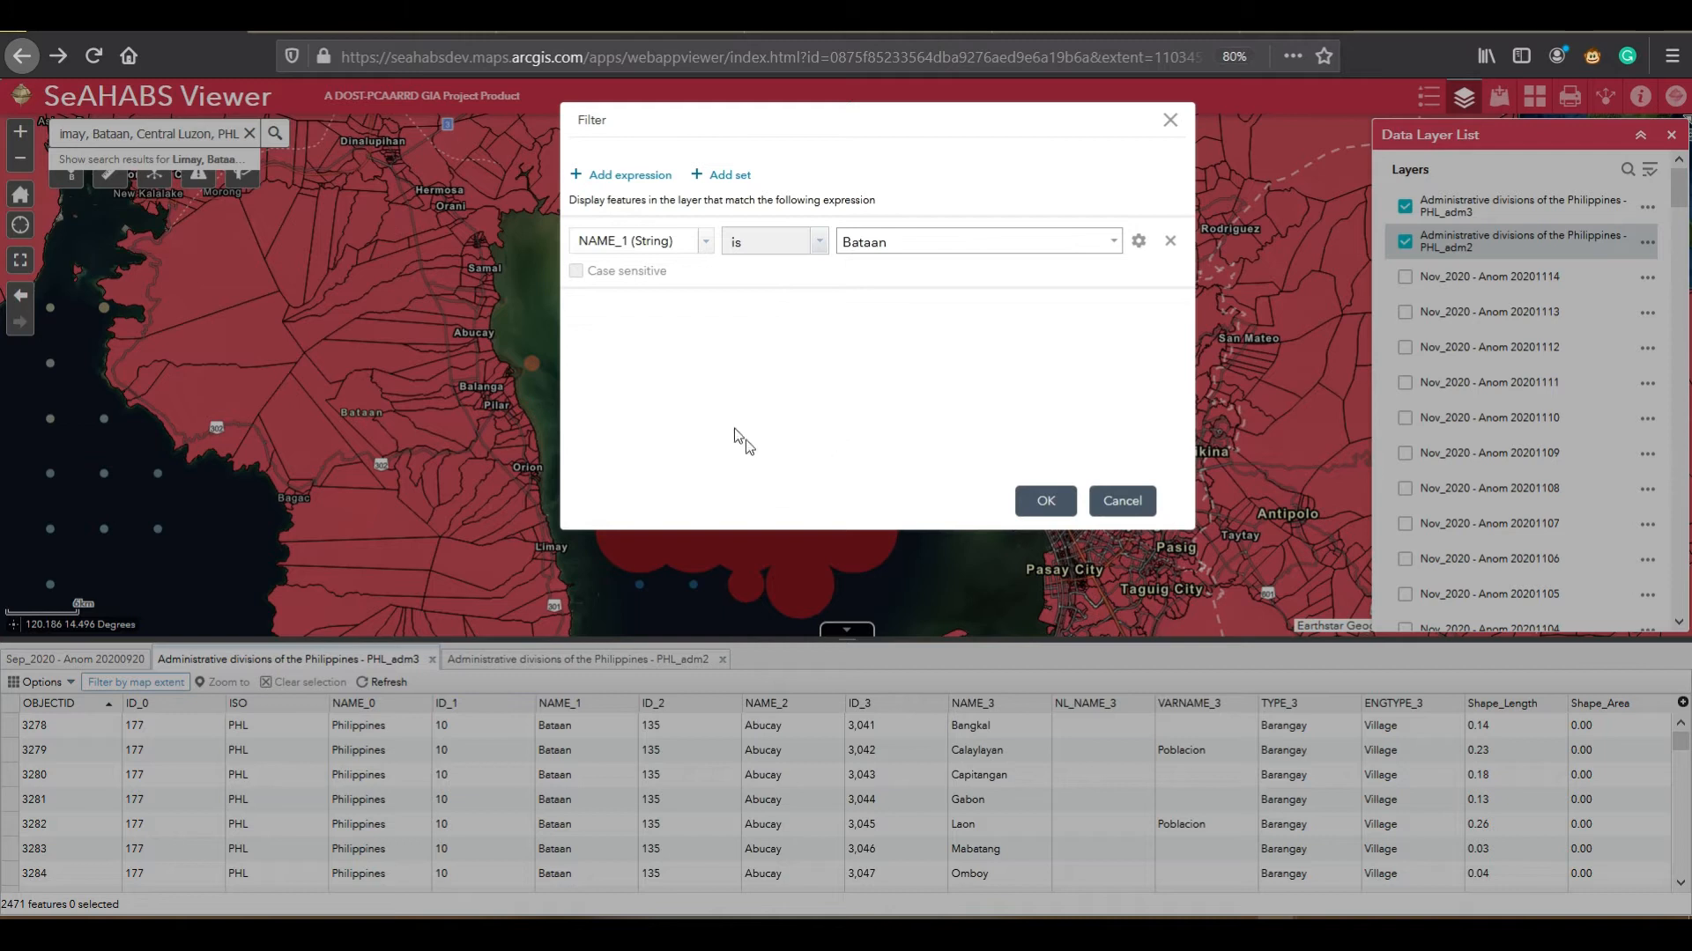
Step: Add a second filter expression on the NAME_2 (String) field and set its input type to Unique
{"action": "left_click", "coordinate": [643, 174]}
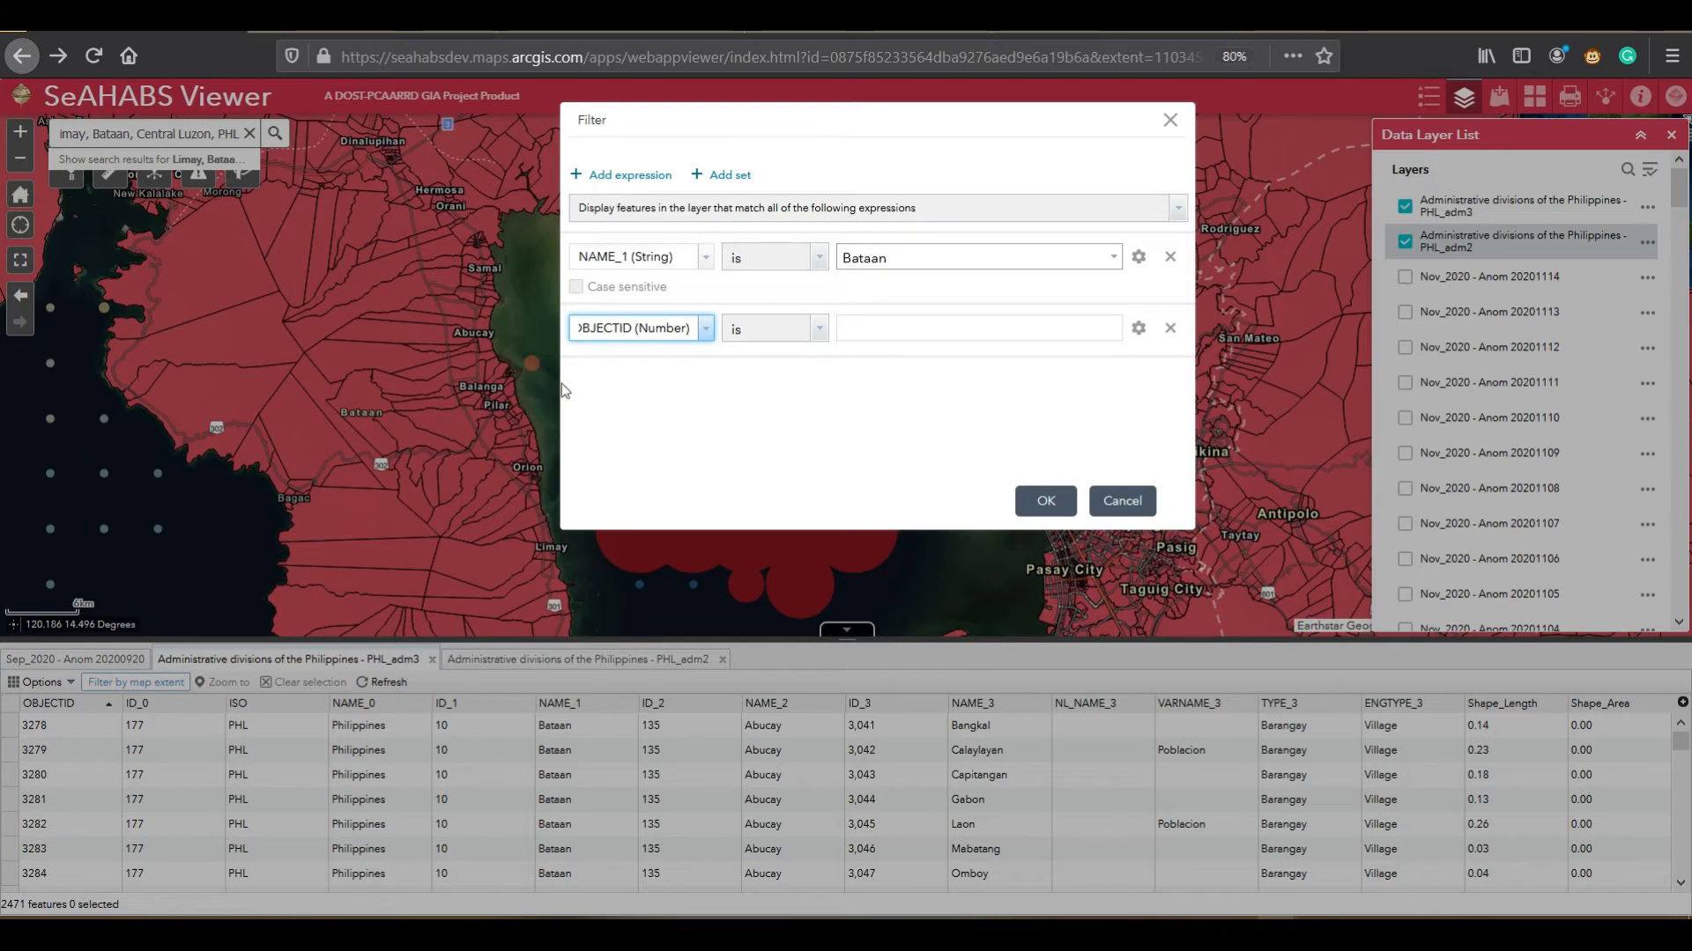
{"action": "left_click", "coordinate": [706, 331]}
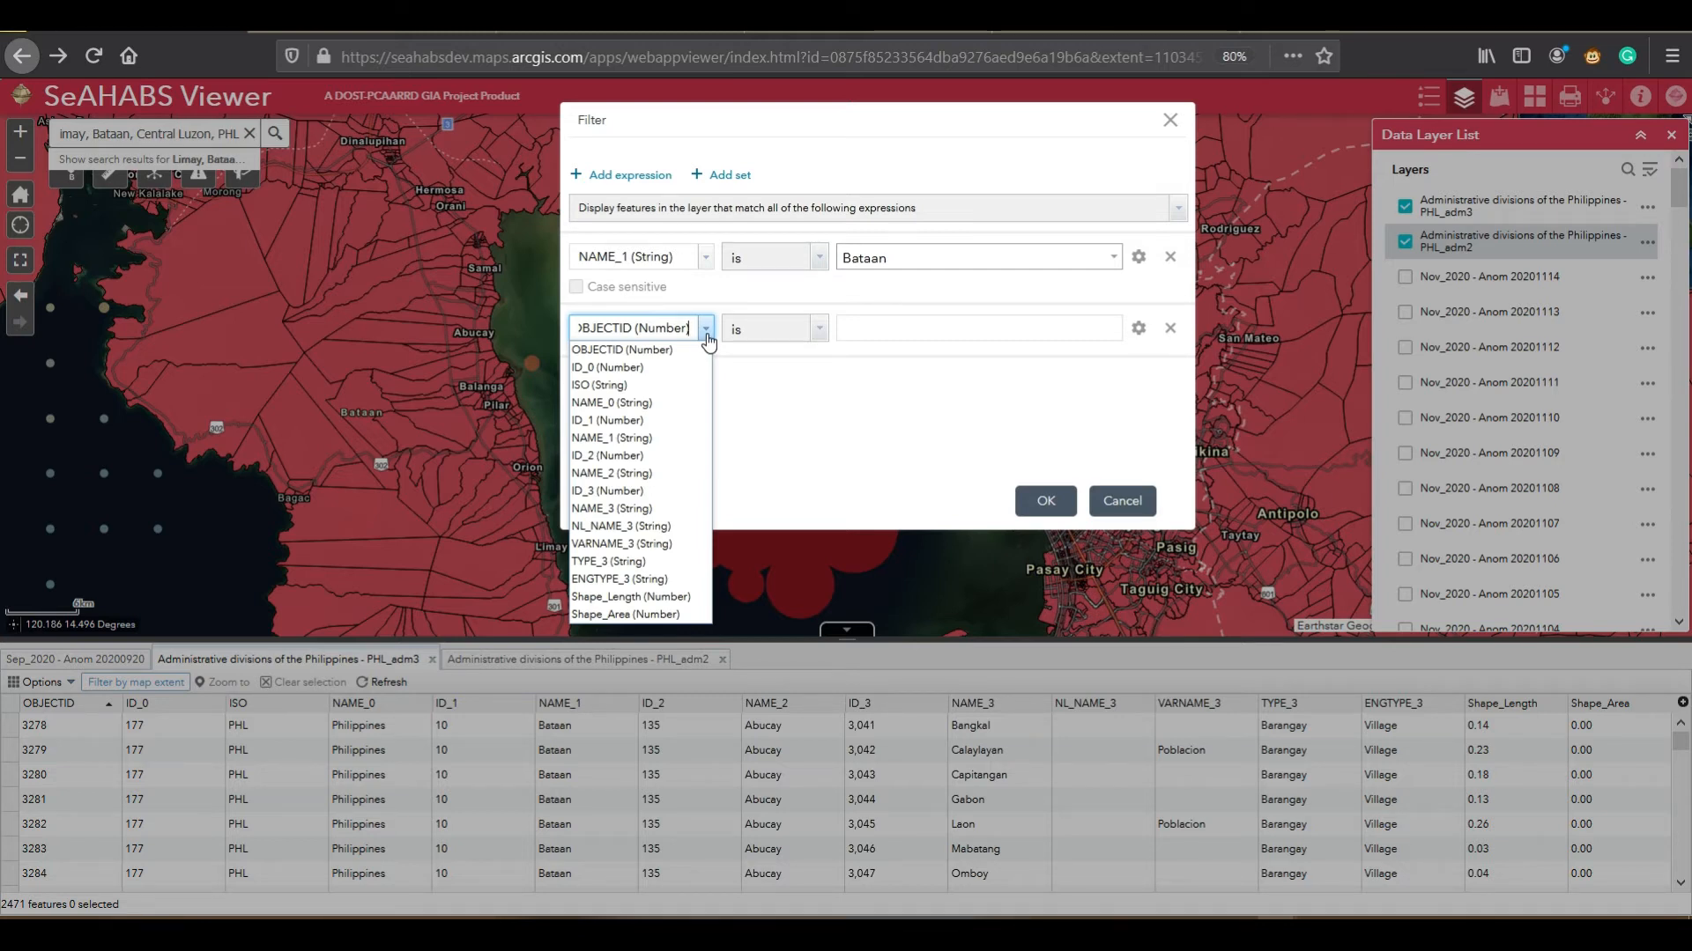
{"action": "left_click", "coordinate": [663, 475]}
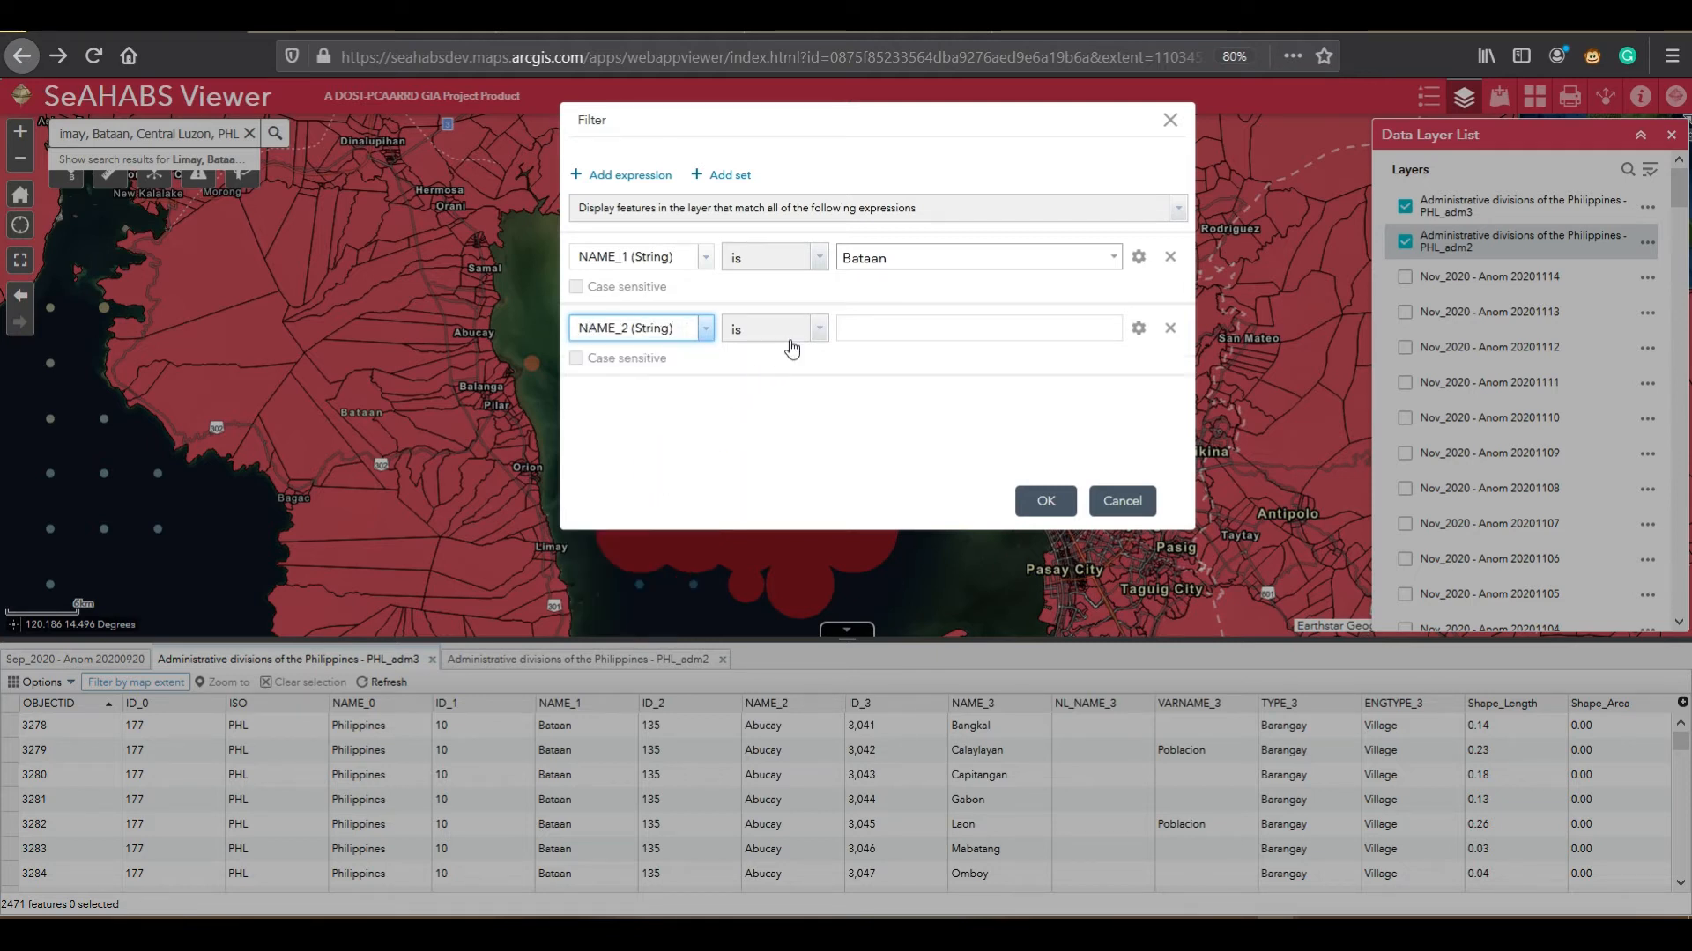
{"action": "left_click", "coordinate": [908, 330]}
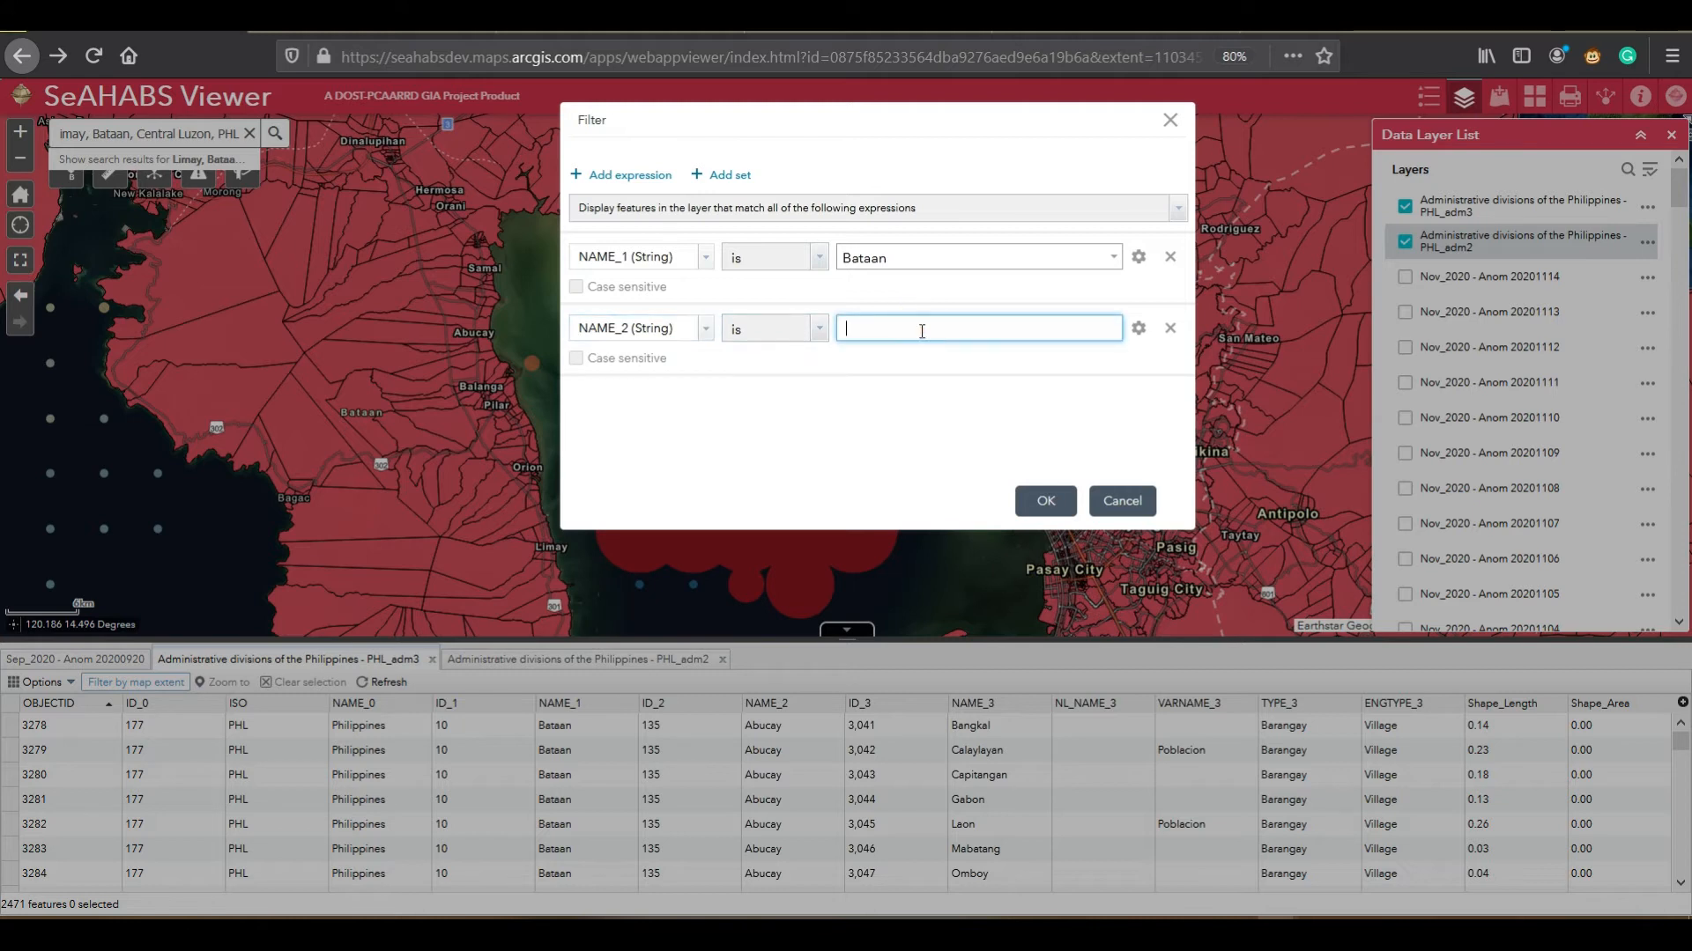
{"action": "left_click", "coordinate": [1138, 329]}
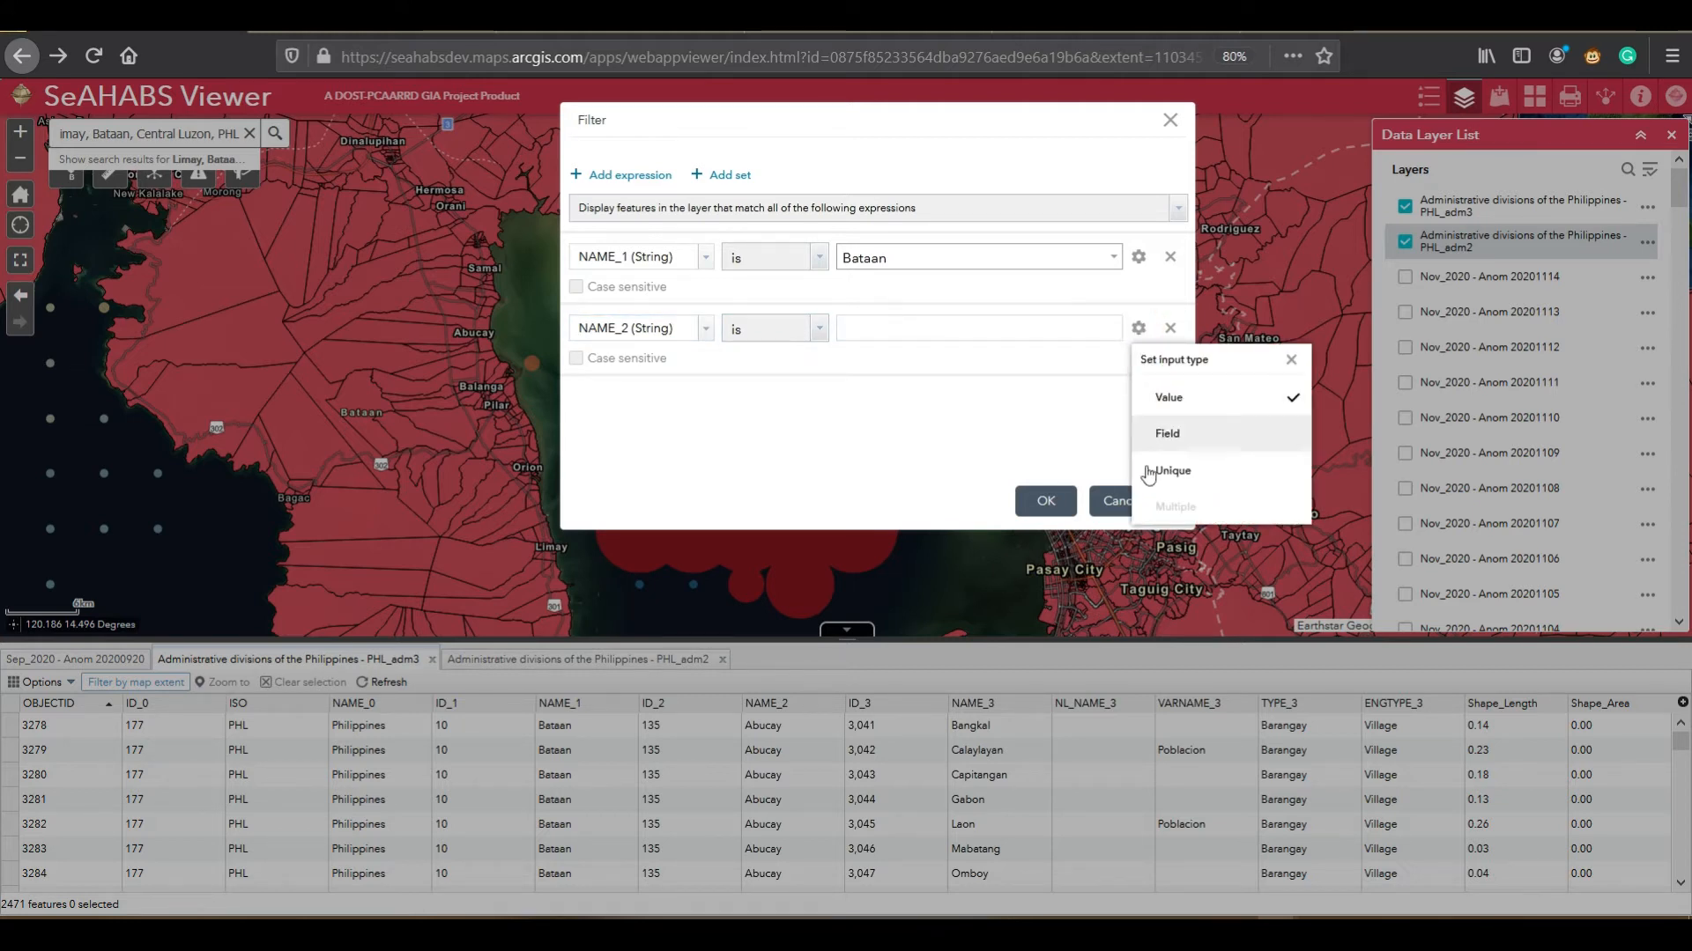
{"action": "left_click", "coordinate": [1148, 474]}
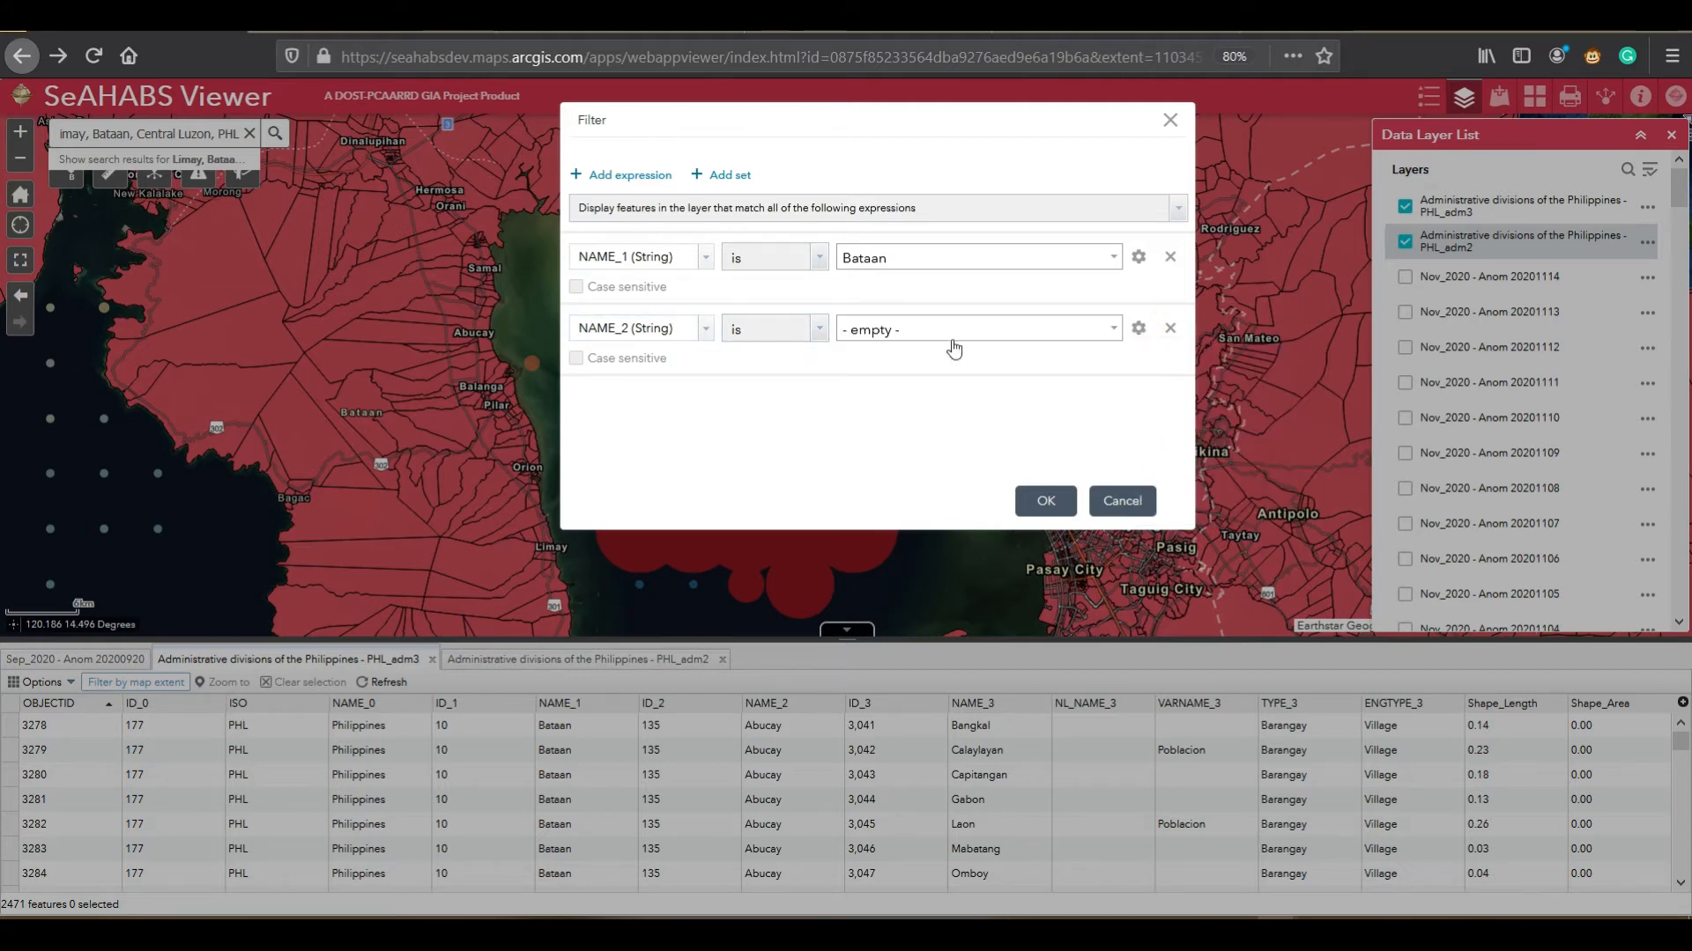
Step: Choose Limay as the NAME_2 value and apply the filter to the PHL_adm3 layer
{"action": "left_click", "coordinate": [1098, 333]}
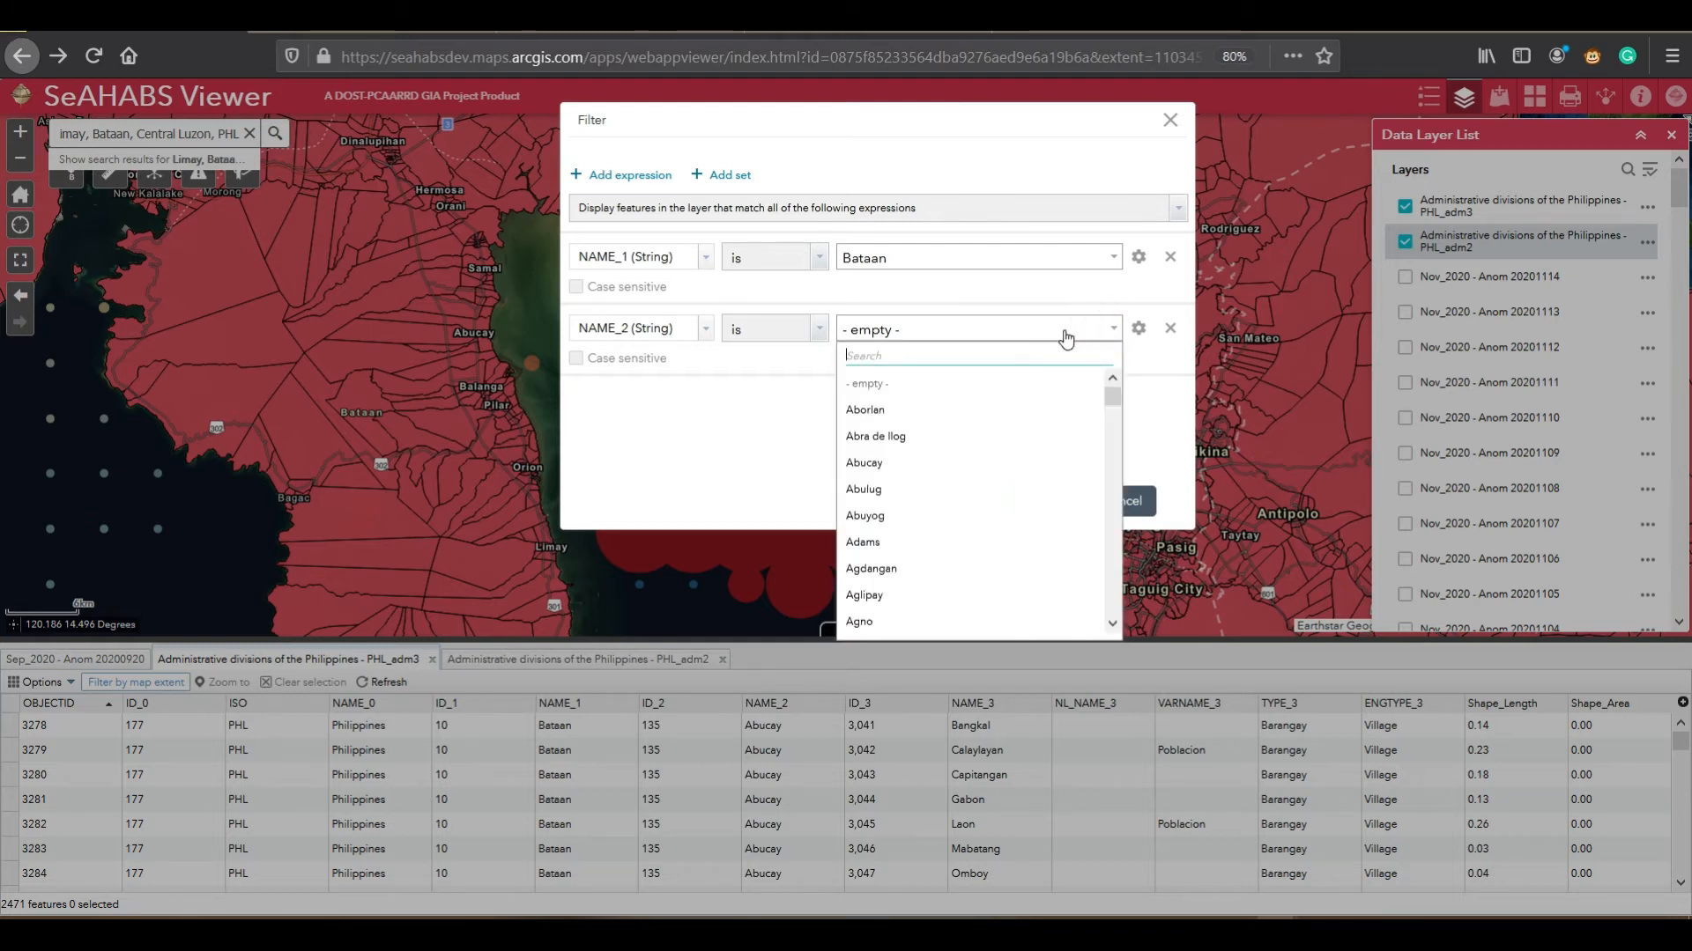
{"action": "type", "text": "limay"}
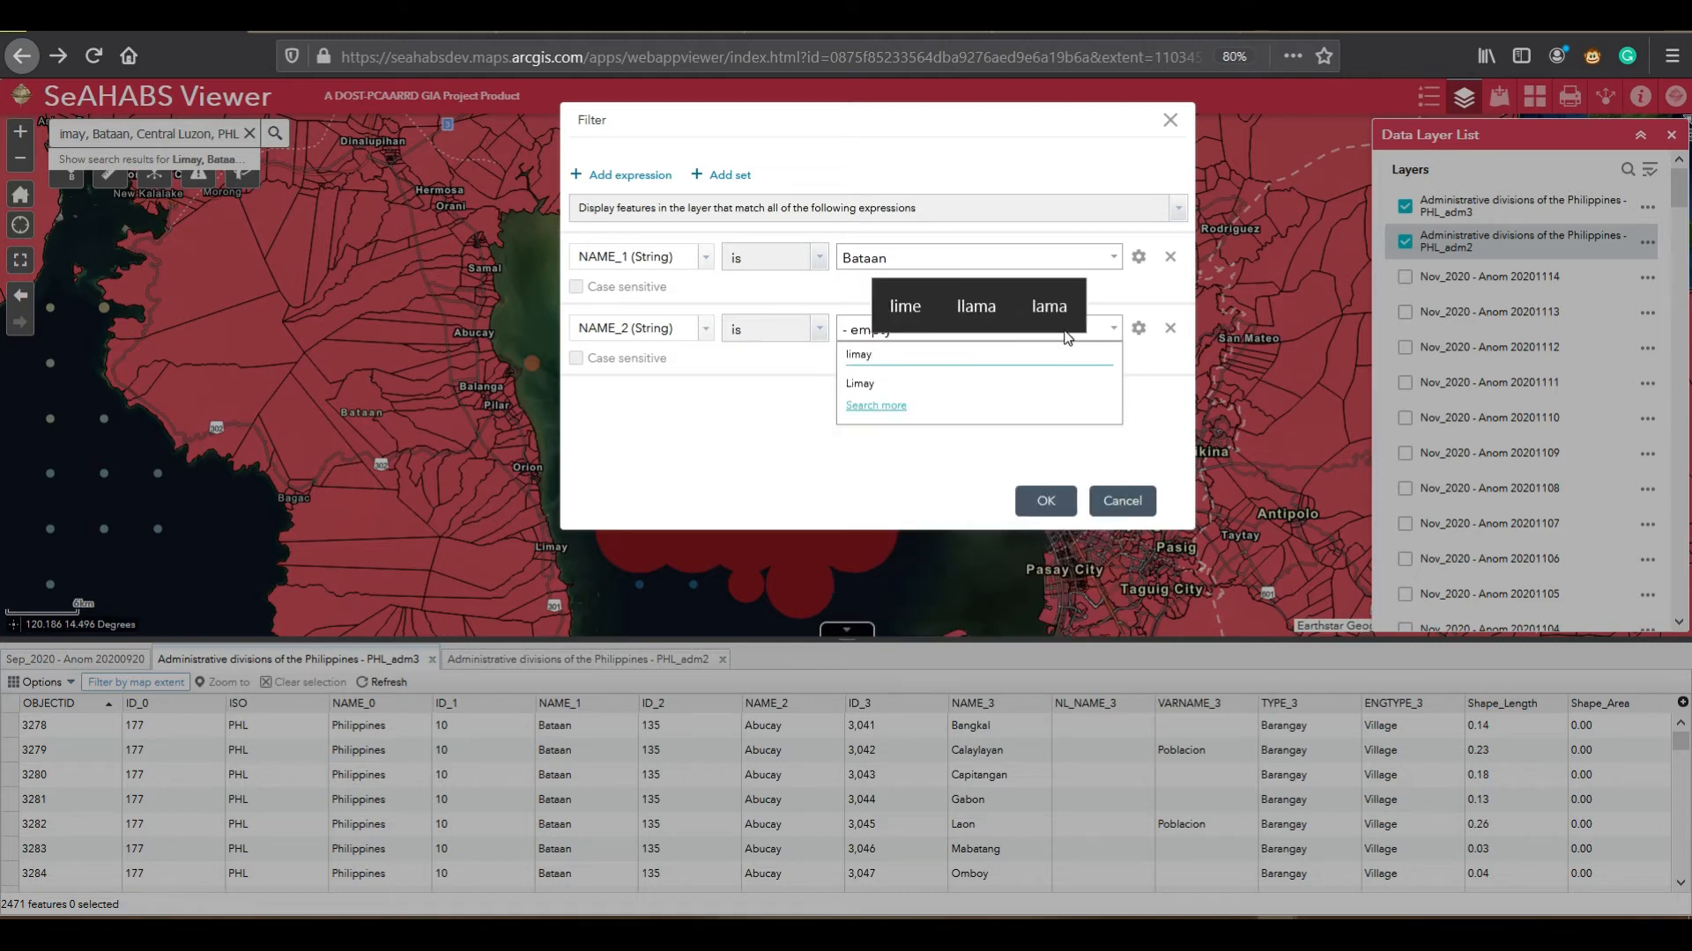
{"action": "left_click", "coordinate": [861, 384]}
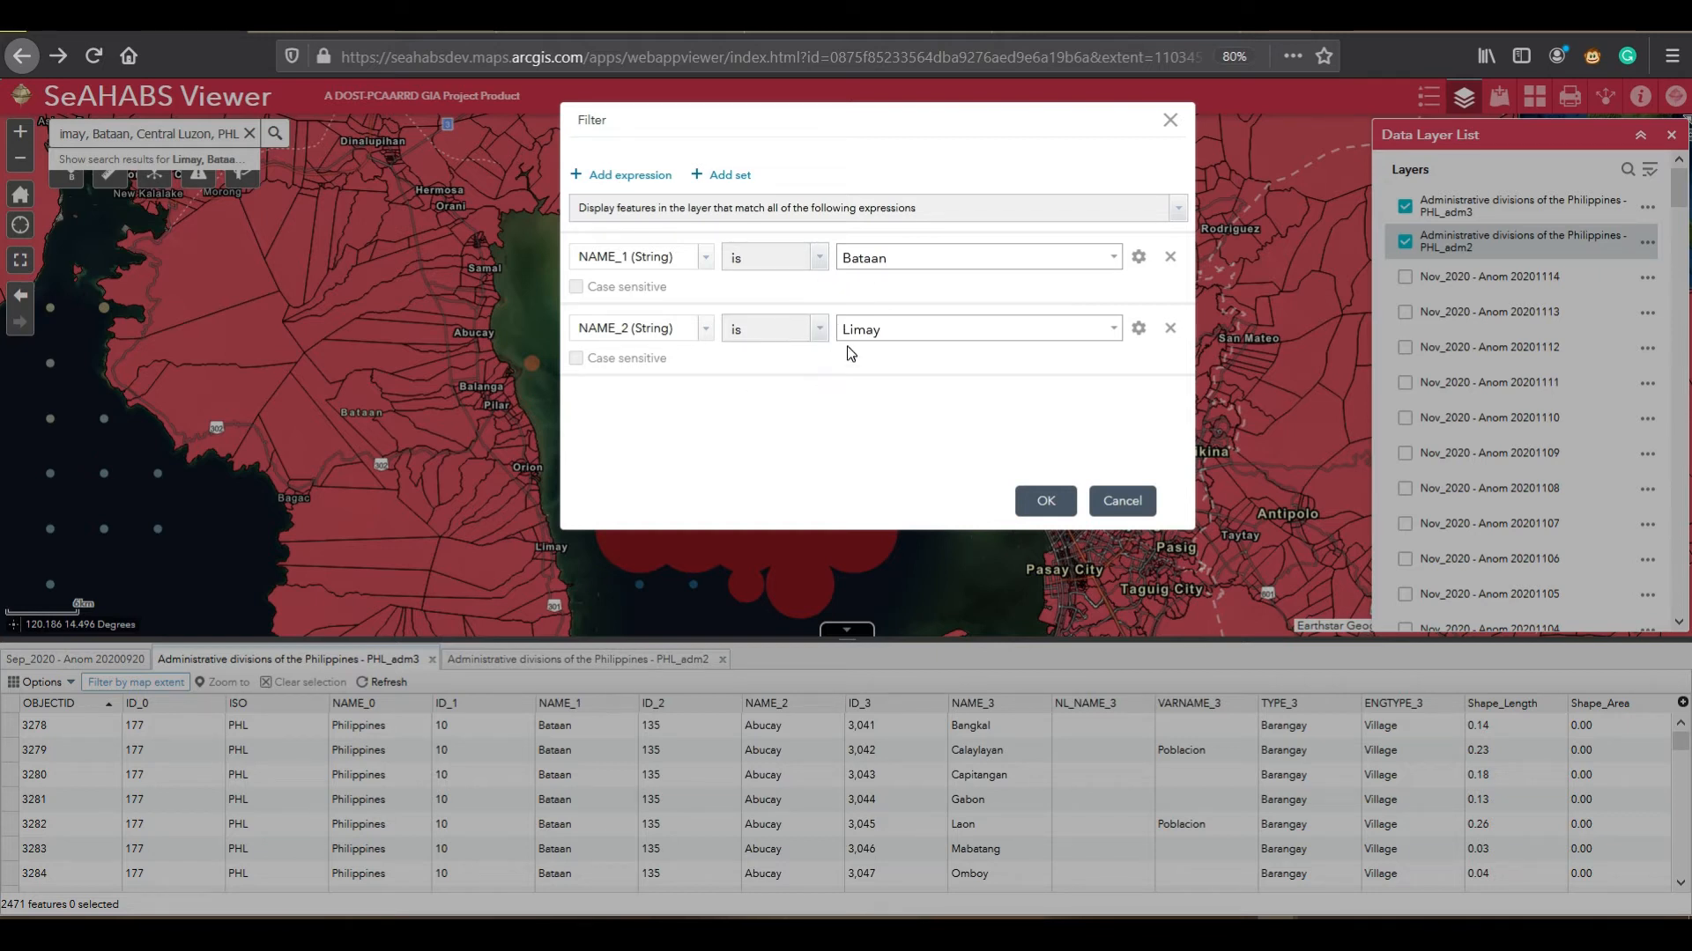
{"action": "left_click", "coordinate": [1056, 503]}
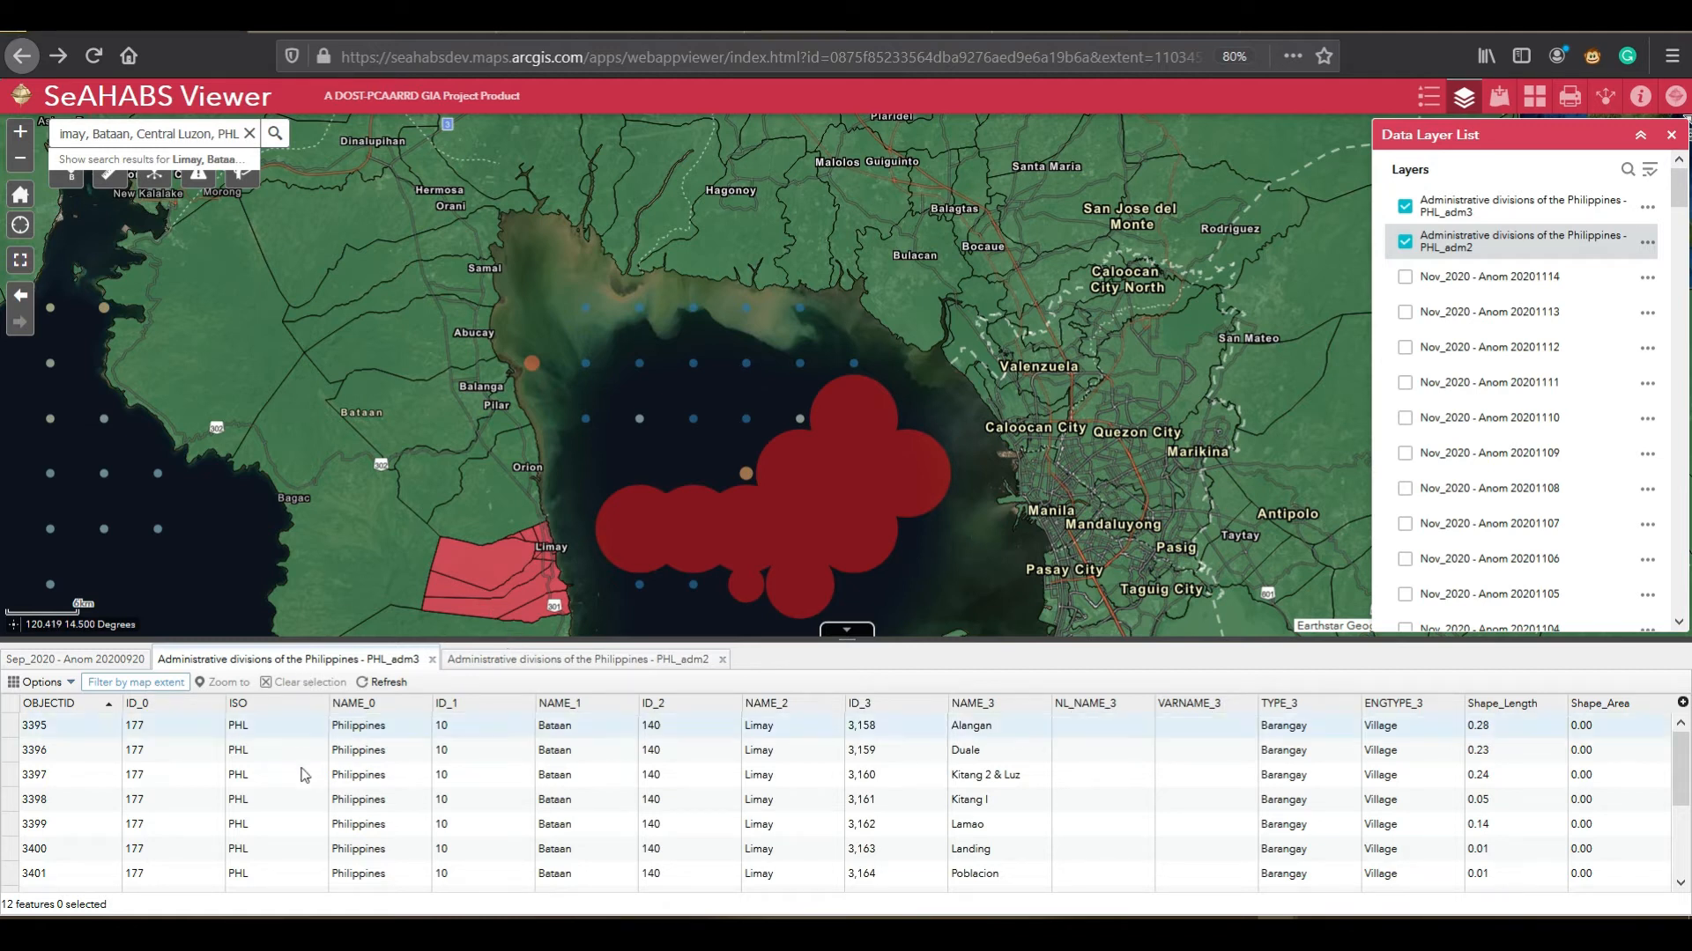
Step: Examine the barangay names in the NAME_3 column of the filtered PHL_adm3 attribute table
{"action": "scroll", "coordinate": [368, 768], "scroll_direction": "down", "scroll_amount": 5}
{"action": "scroll", "coordinate": [368, 768], "scroll_direction": "up", "scroll_amount": 5}
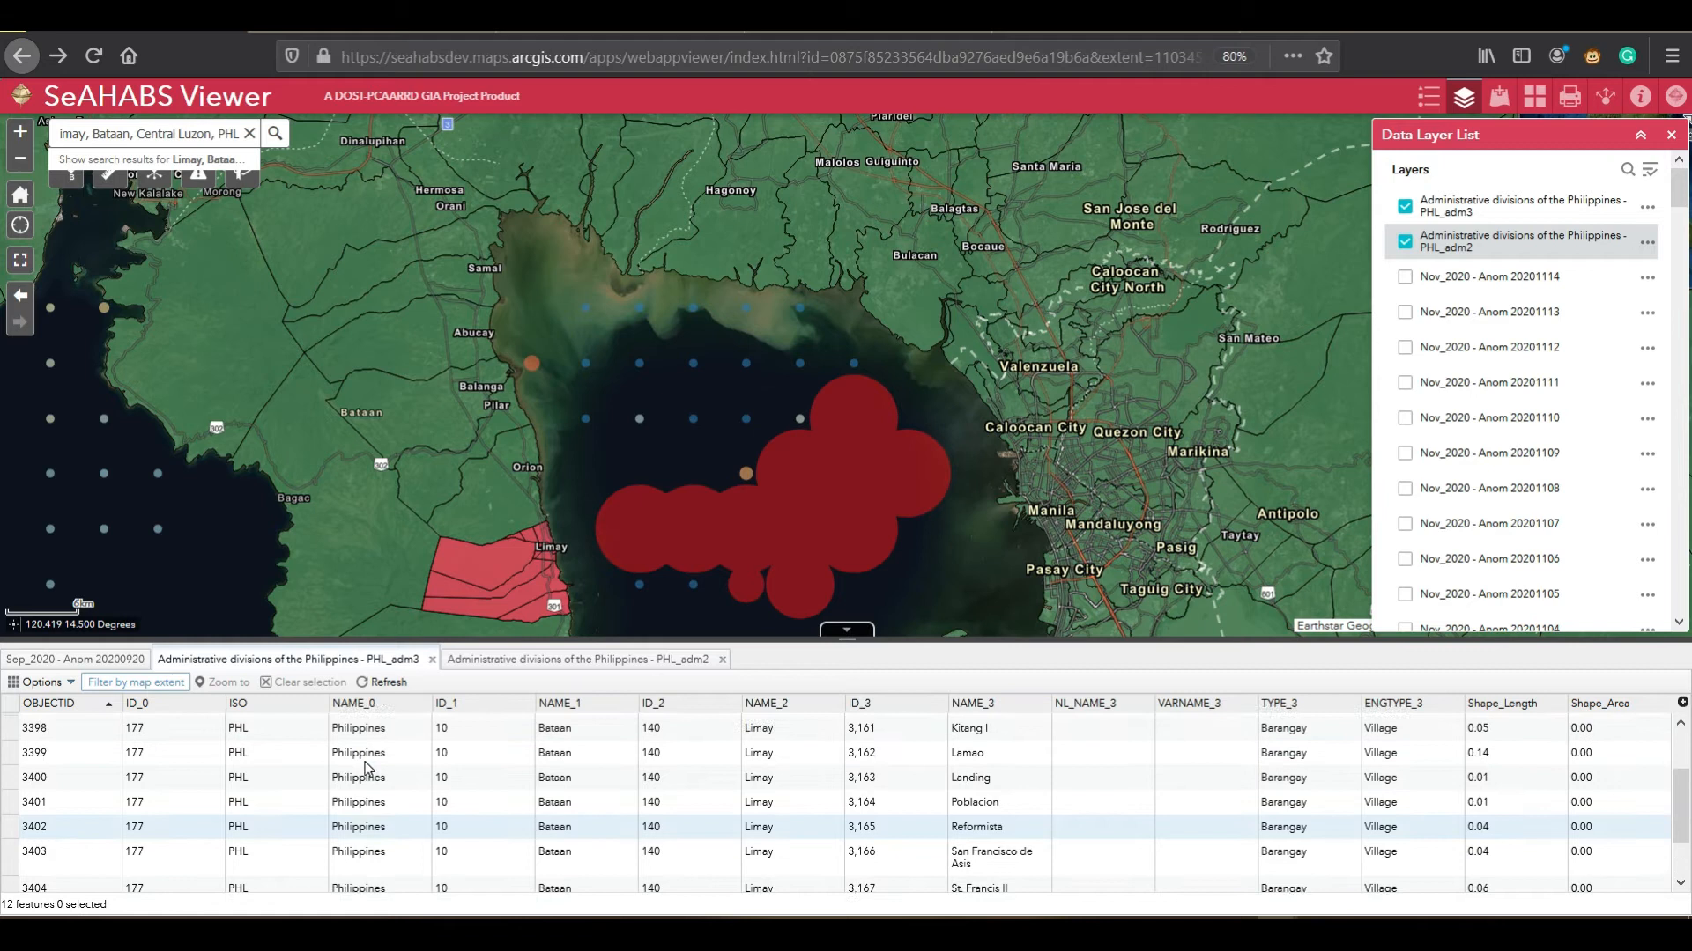
{"action": "scroll", "coordinate": [368, 768], "scroll_direction": "down", "scroll_amount": 3}
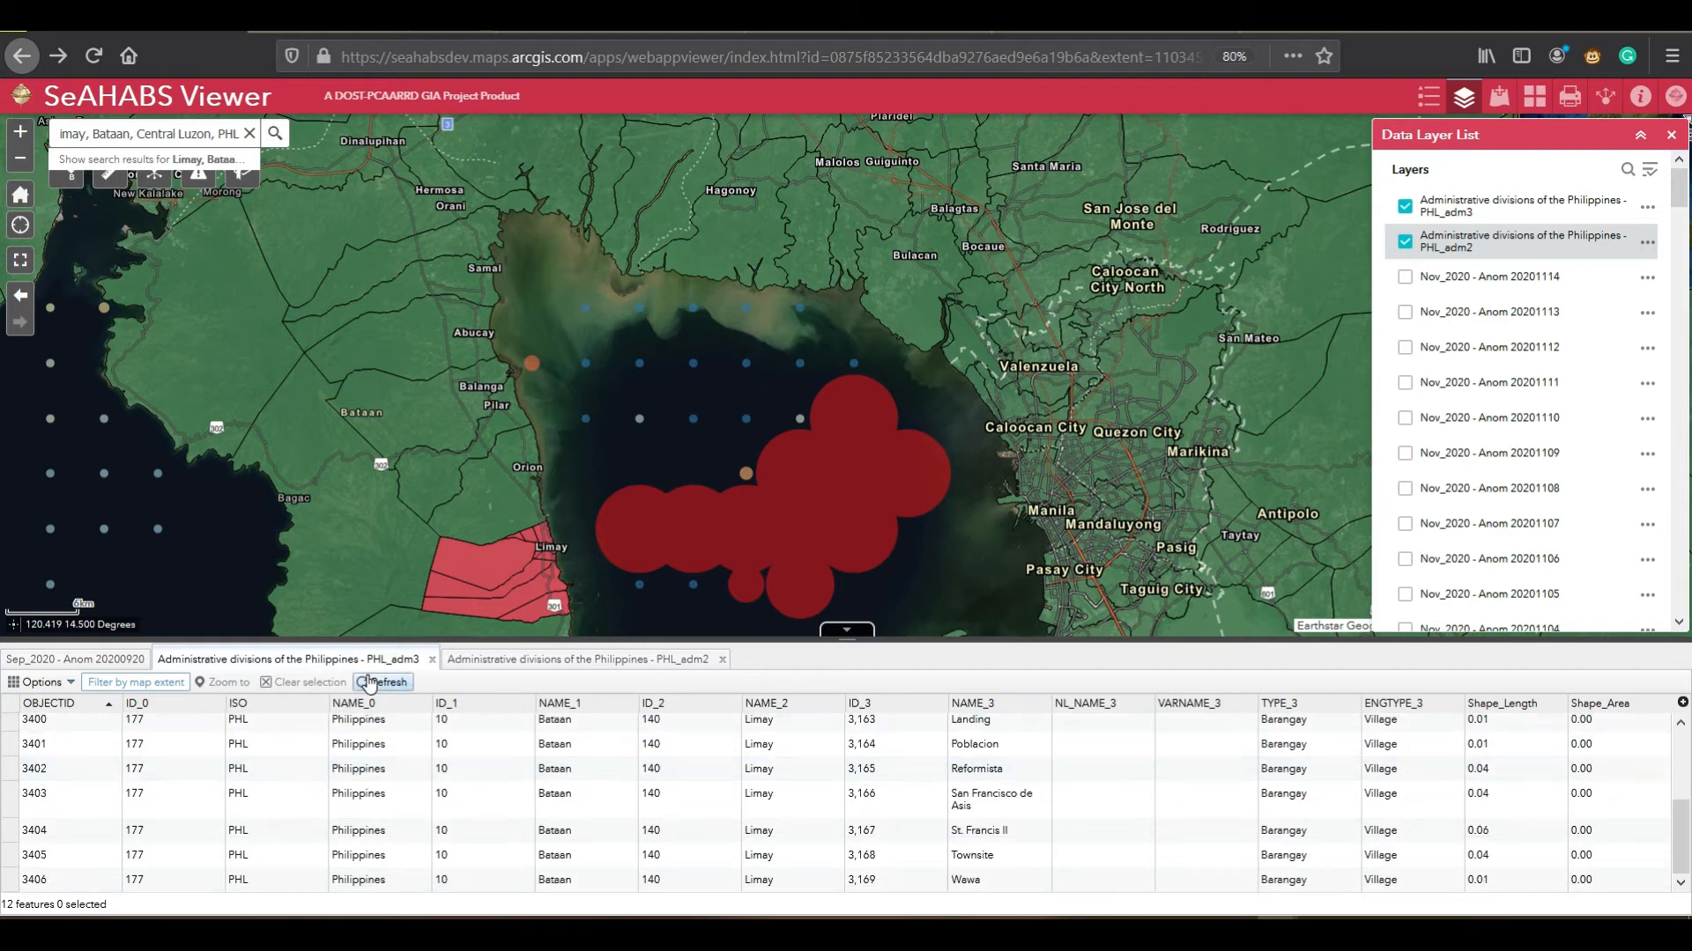
{"action": "scroll", "coordinate": [566, 742], "scroll_direction": "up", "scroll_amount": 2}
{"action": "scroll", "coordinate": [566, 742], "scroll_direction": "down", "scroll_amount": 2}
{"action": "scroll", "coordinate": [568, 743], "scroll_direction": "up", "scroll_amount": 3}
{"action": "scroll", "coordinate": [642, 775], "scroll_direction": "down", "scroll_amount": 3}
{"action": "scroll", "coordinate": [641, 775], "scroll_direction": "up", "scroll_amount": 3}
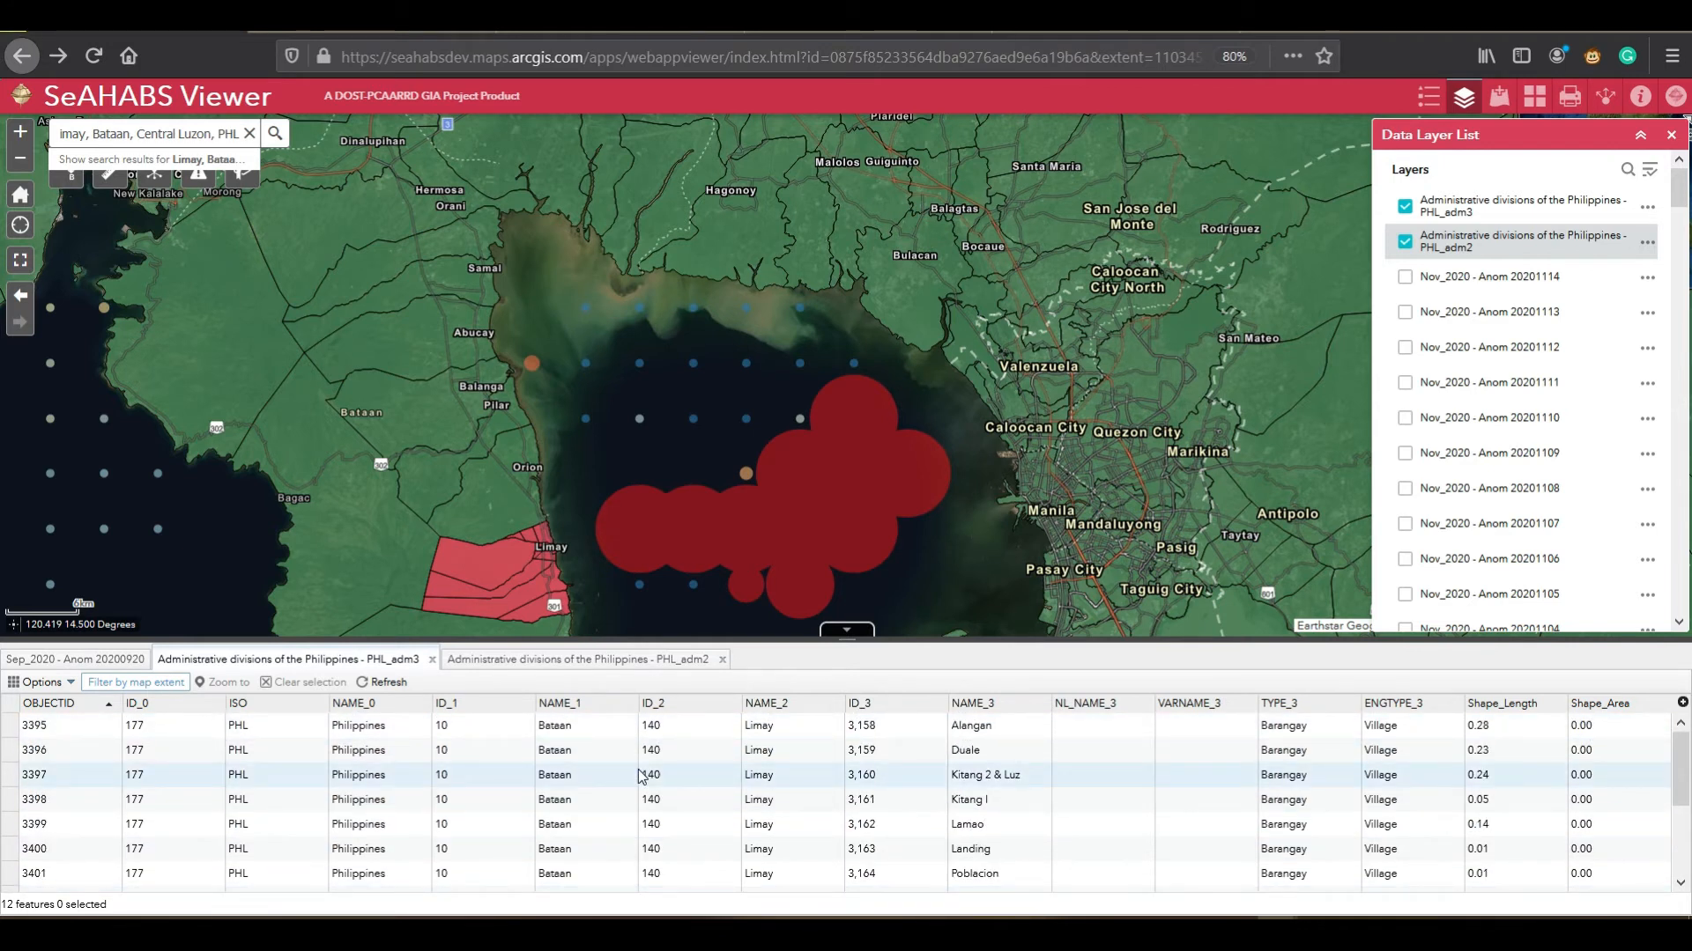
{"action": "scroll", "coordinate": [641, 776], "scroll_direction": "down", "scroll_amount": 3}
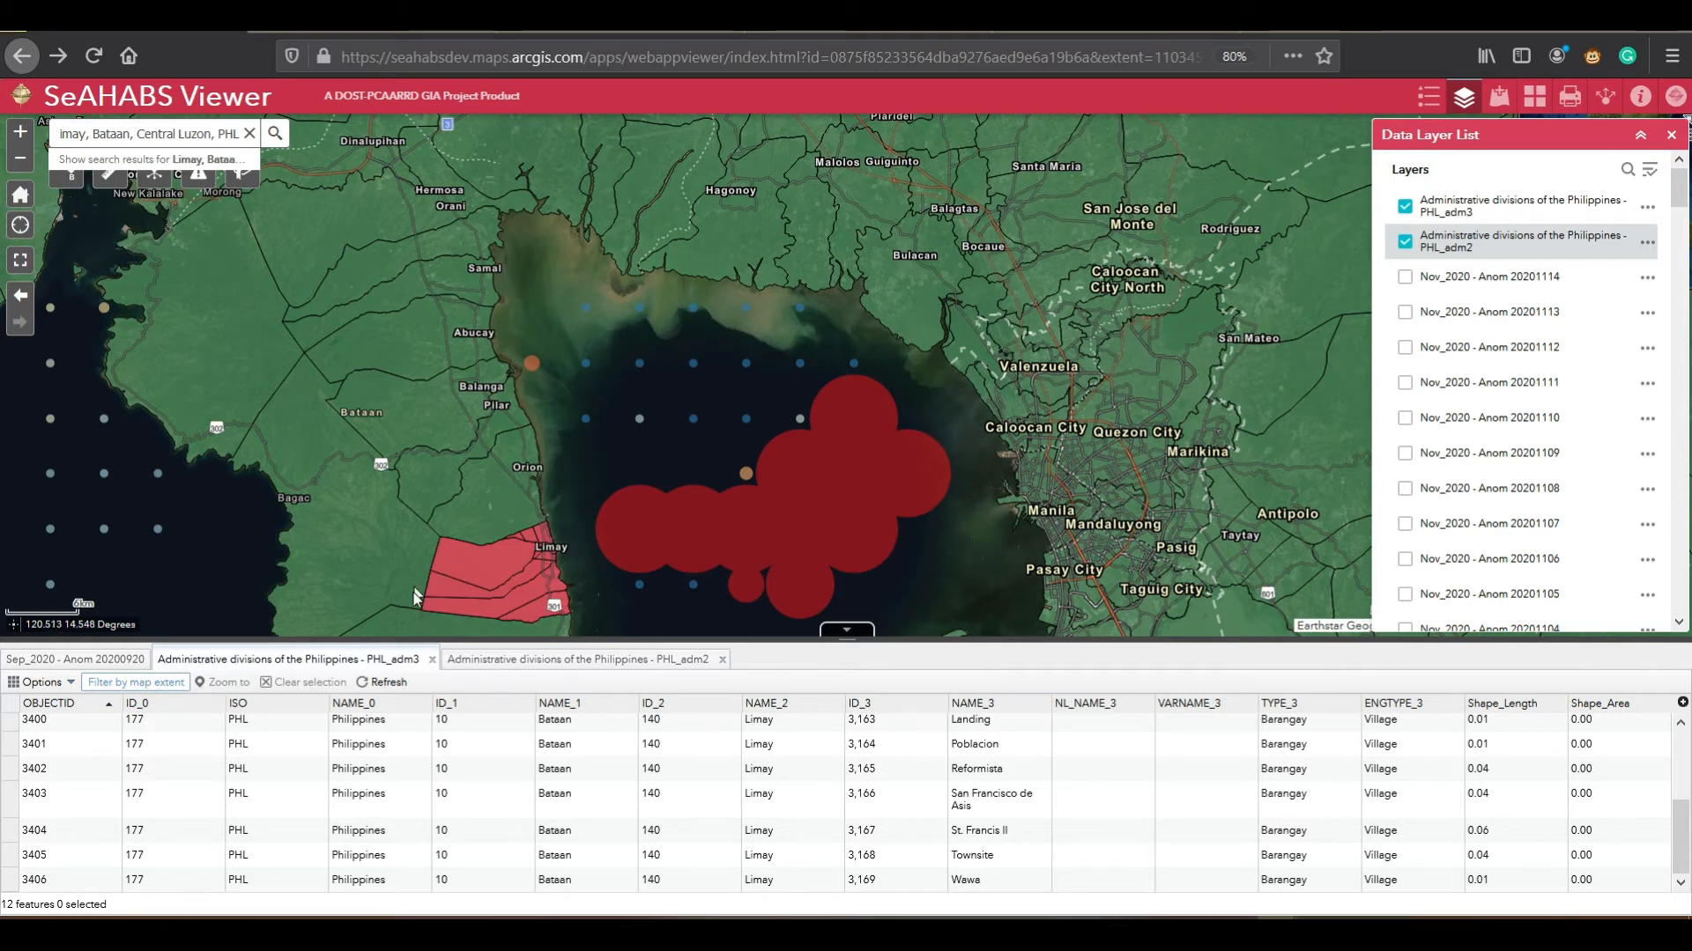
Step: Inspect the attributes of the large northern barangay polygon in Limay on the map, including its NAME_3 value, and close the pop-up
{"action": "left_click_drag", "start_coordinate": [559, 592], "coordinate": [886, 528]}
{"action": "scroll", "coordinate": [789, 431], "scroll_direction": "up", "scroll_amount": 1}
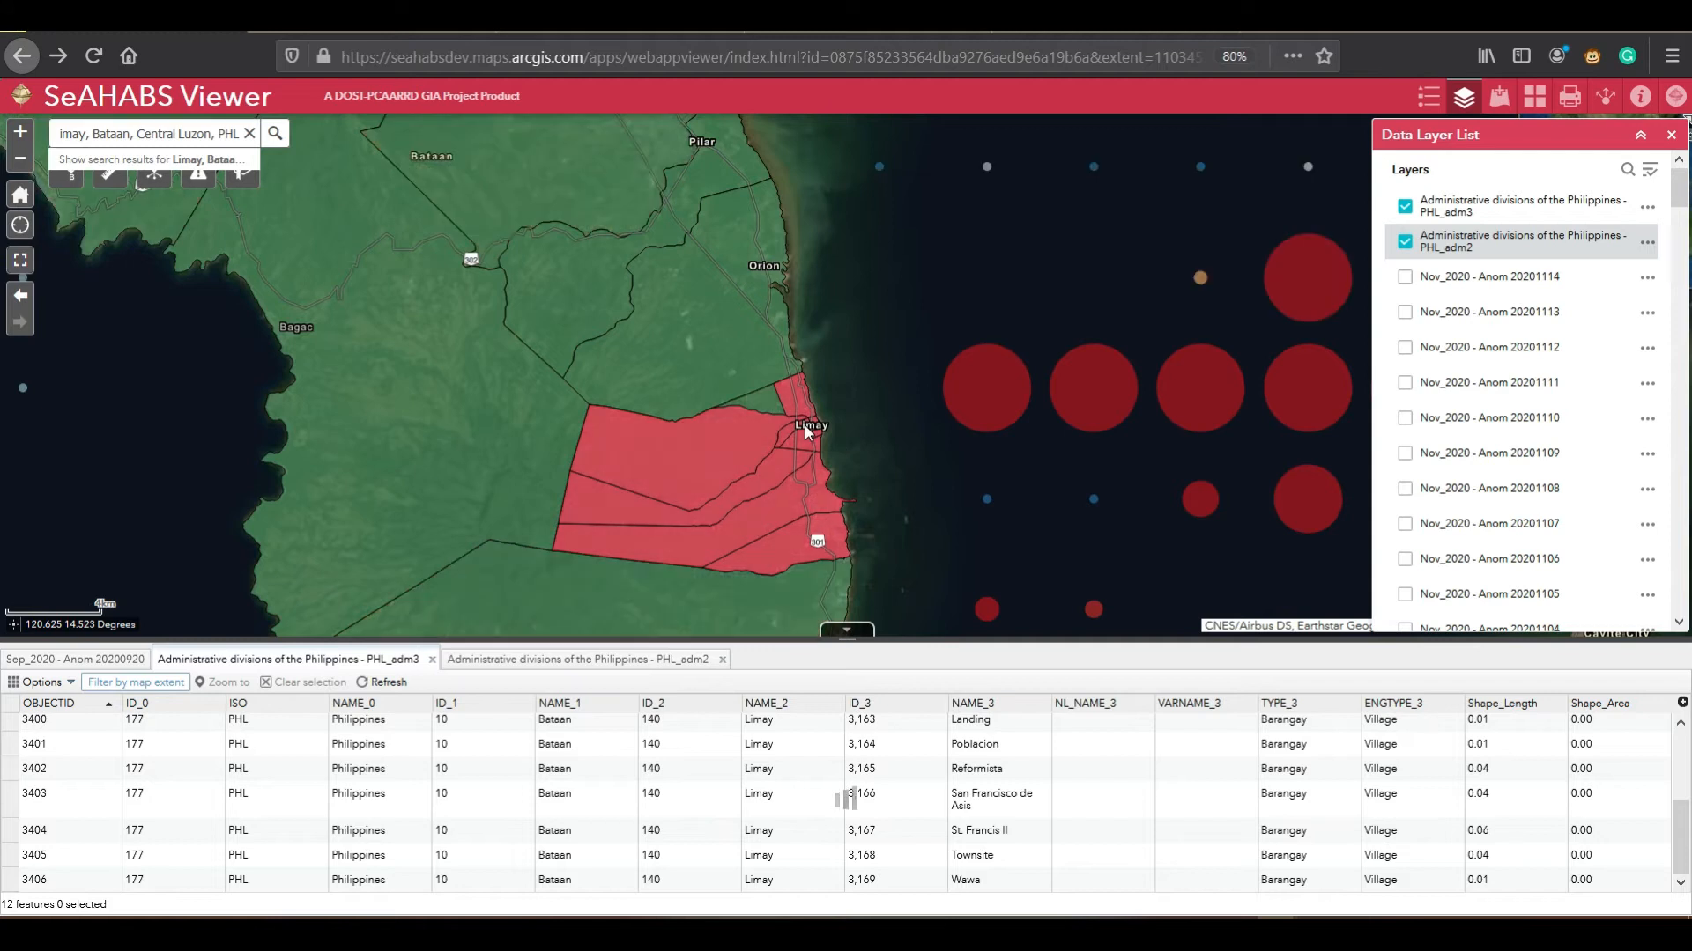
{"action": "left_click", "coordinate": [702, 457]}
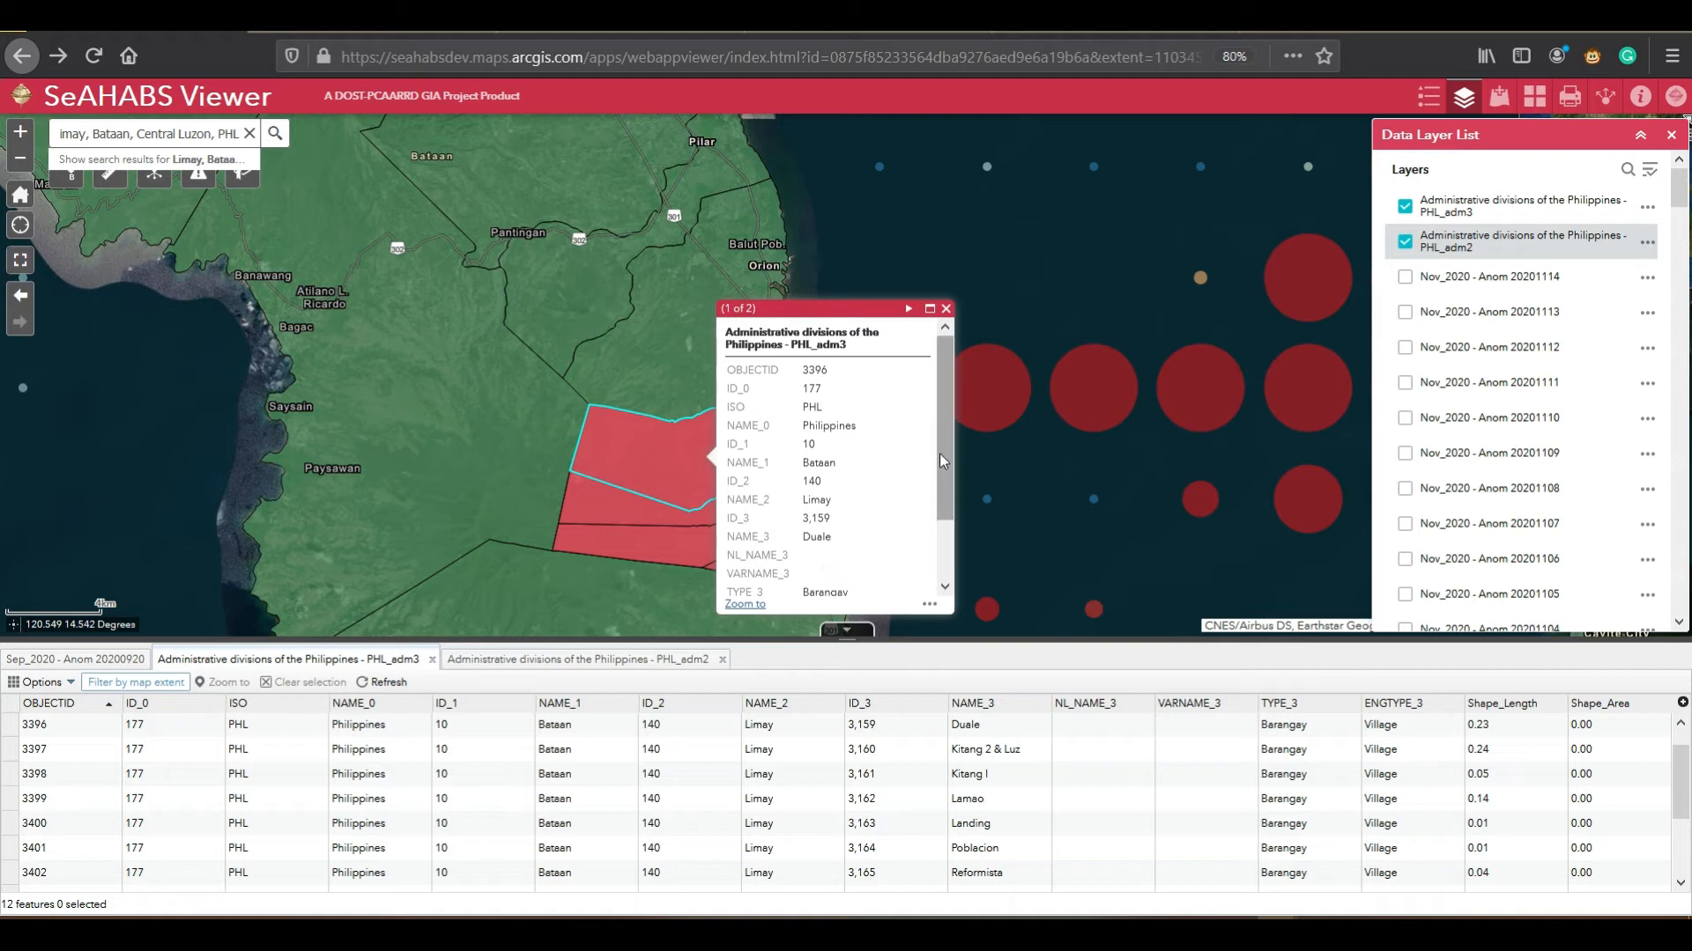
{"action": "left_click", "coordinate": [823, 538]}
{"action": "mouse_move", "coordinate": [823, 538]}
{"action": "left_mouse_down"}
{"action": "mouse_move", "coordinate": [804, 539]}
{"action": "mouse_move", "coordinate": [821, 540]}
{"action": "left_mouse_up"}
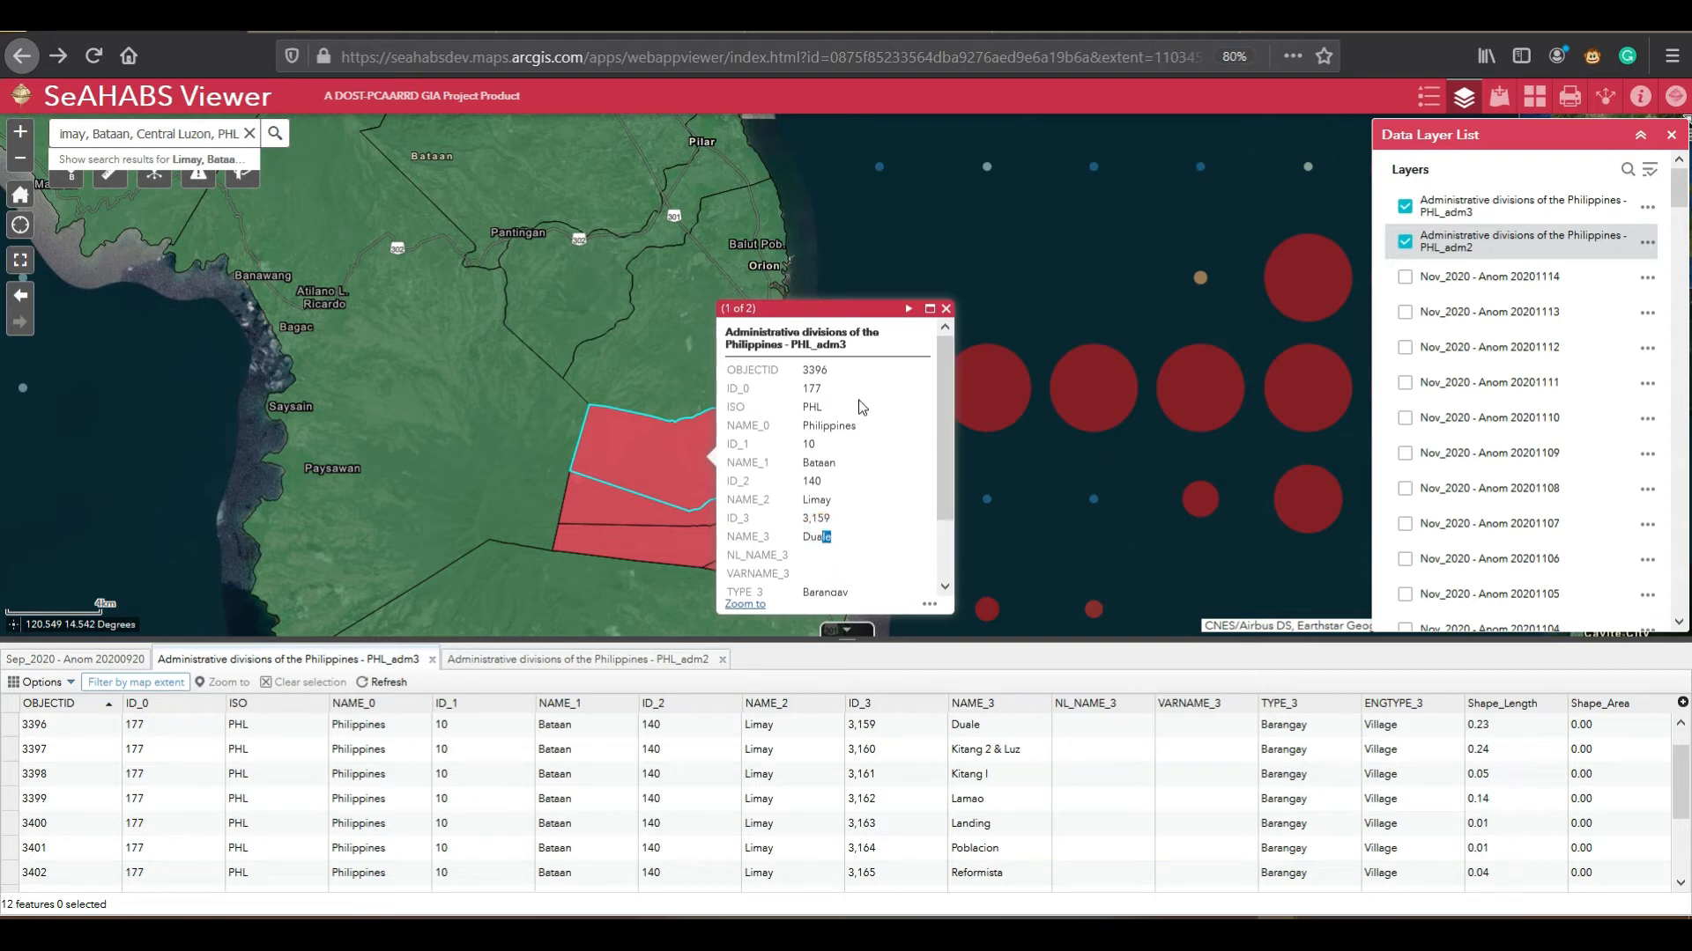
{"action": "left_click", "coordinate": [946, 308]}
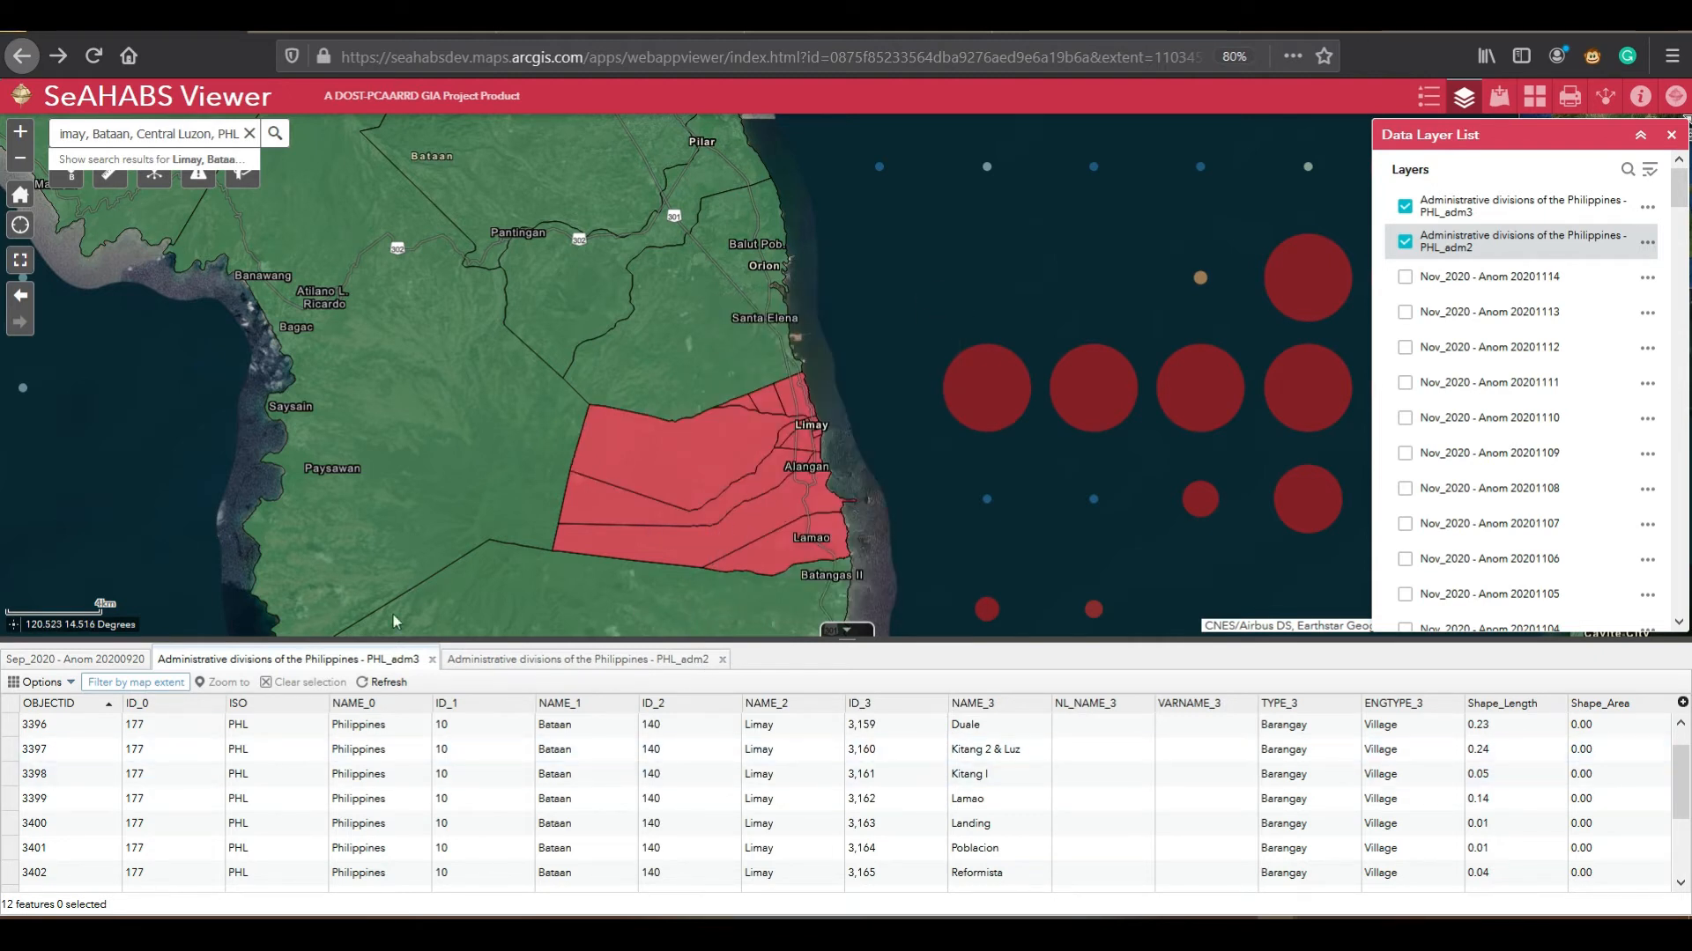
Step: Return the map to a wider view of Manila Bay and open the filter for the PHL_adm2 attribute table
{"action": "left_click", "coordinate": [16, 302]}
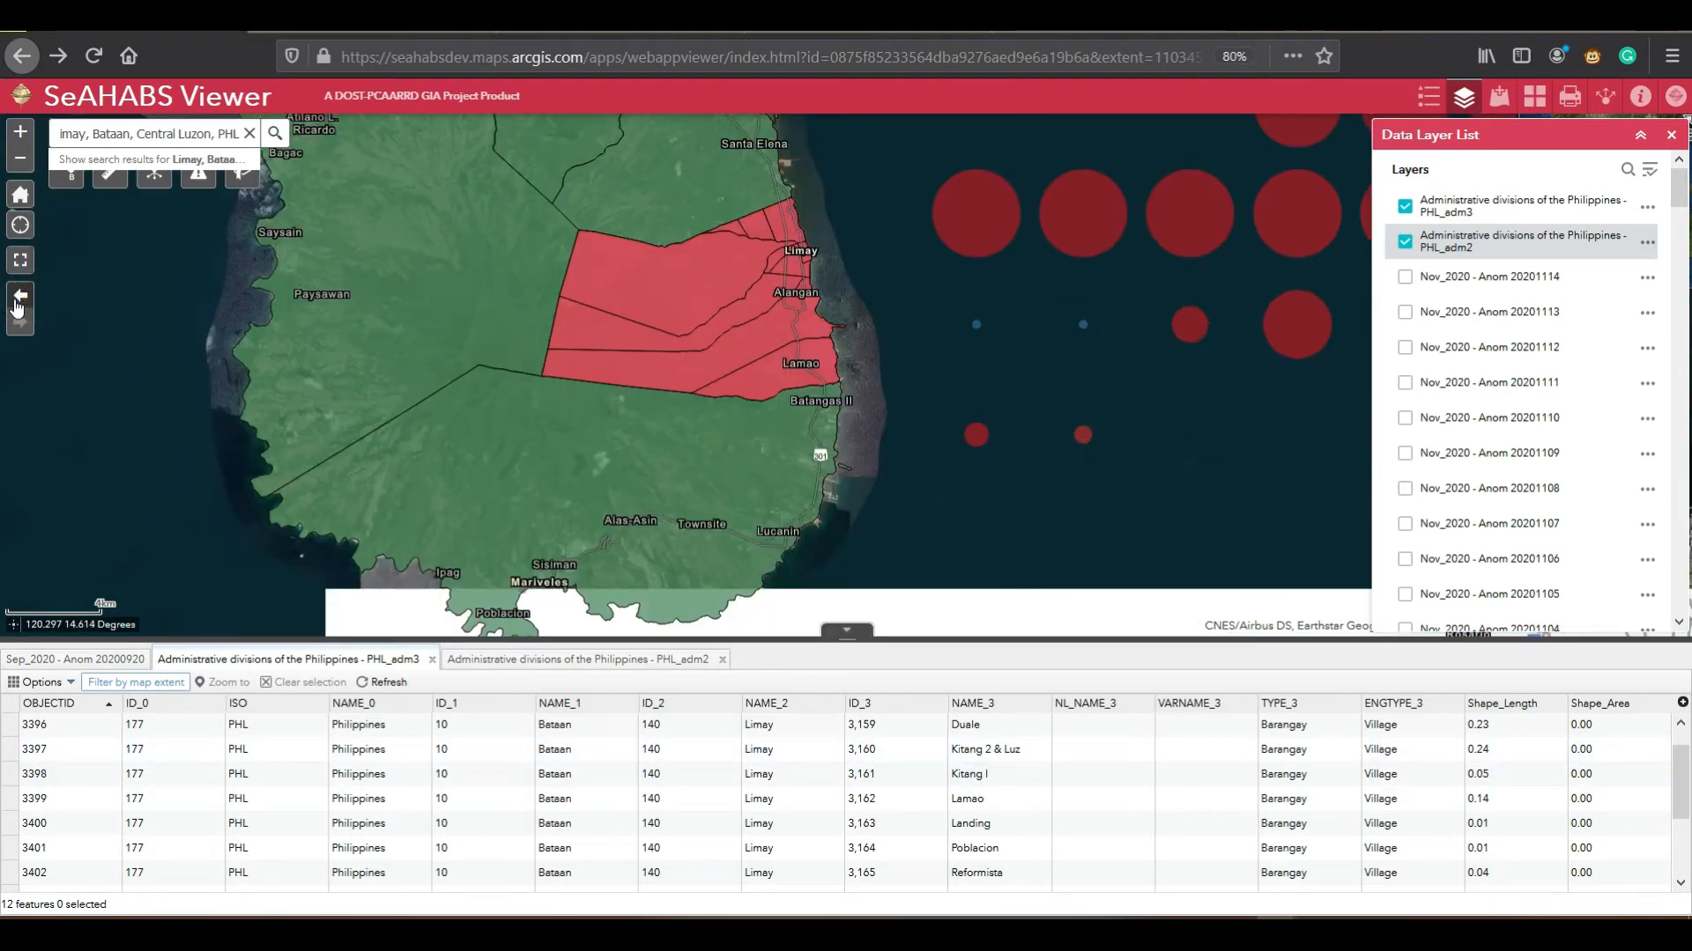
{"action": "left_click", "coordinate": [17, 301]}
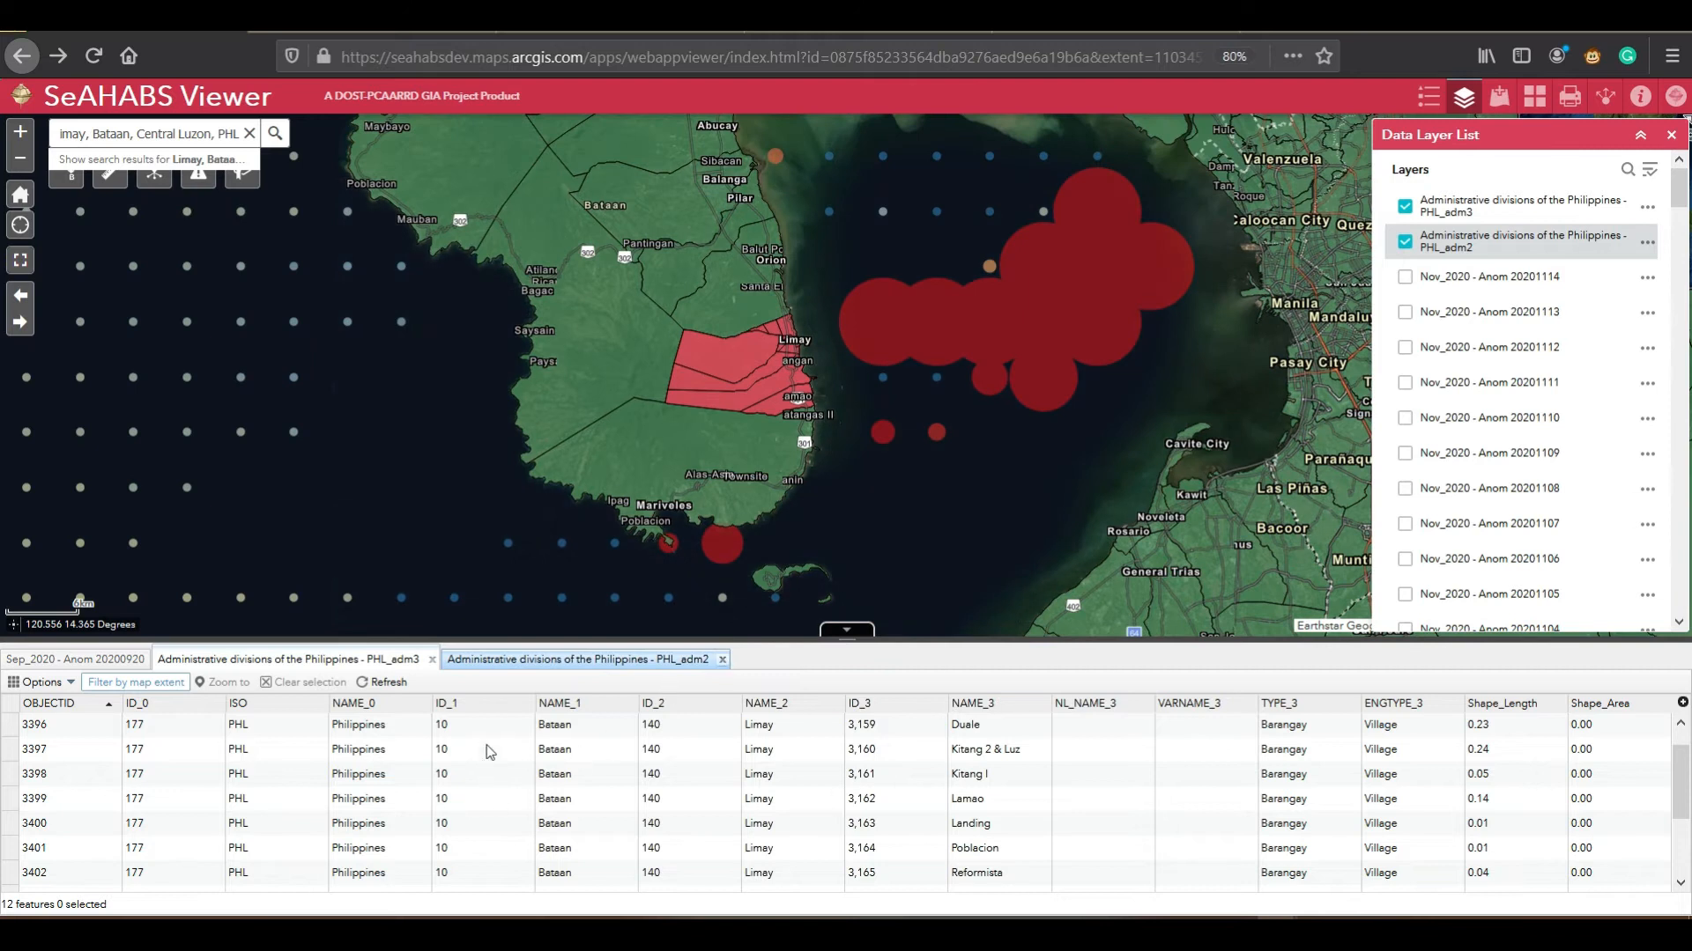
{"action": "left_click", "coordinate": [653, 662]}
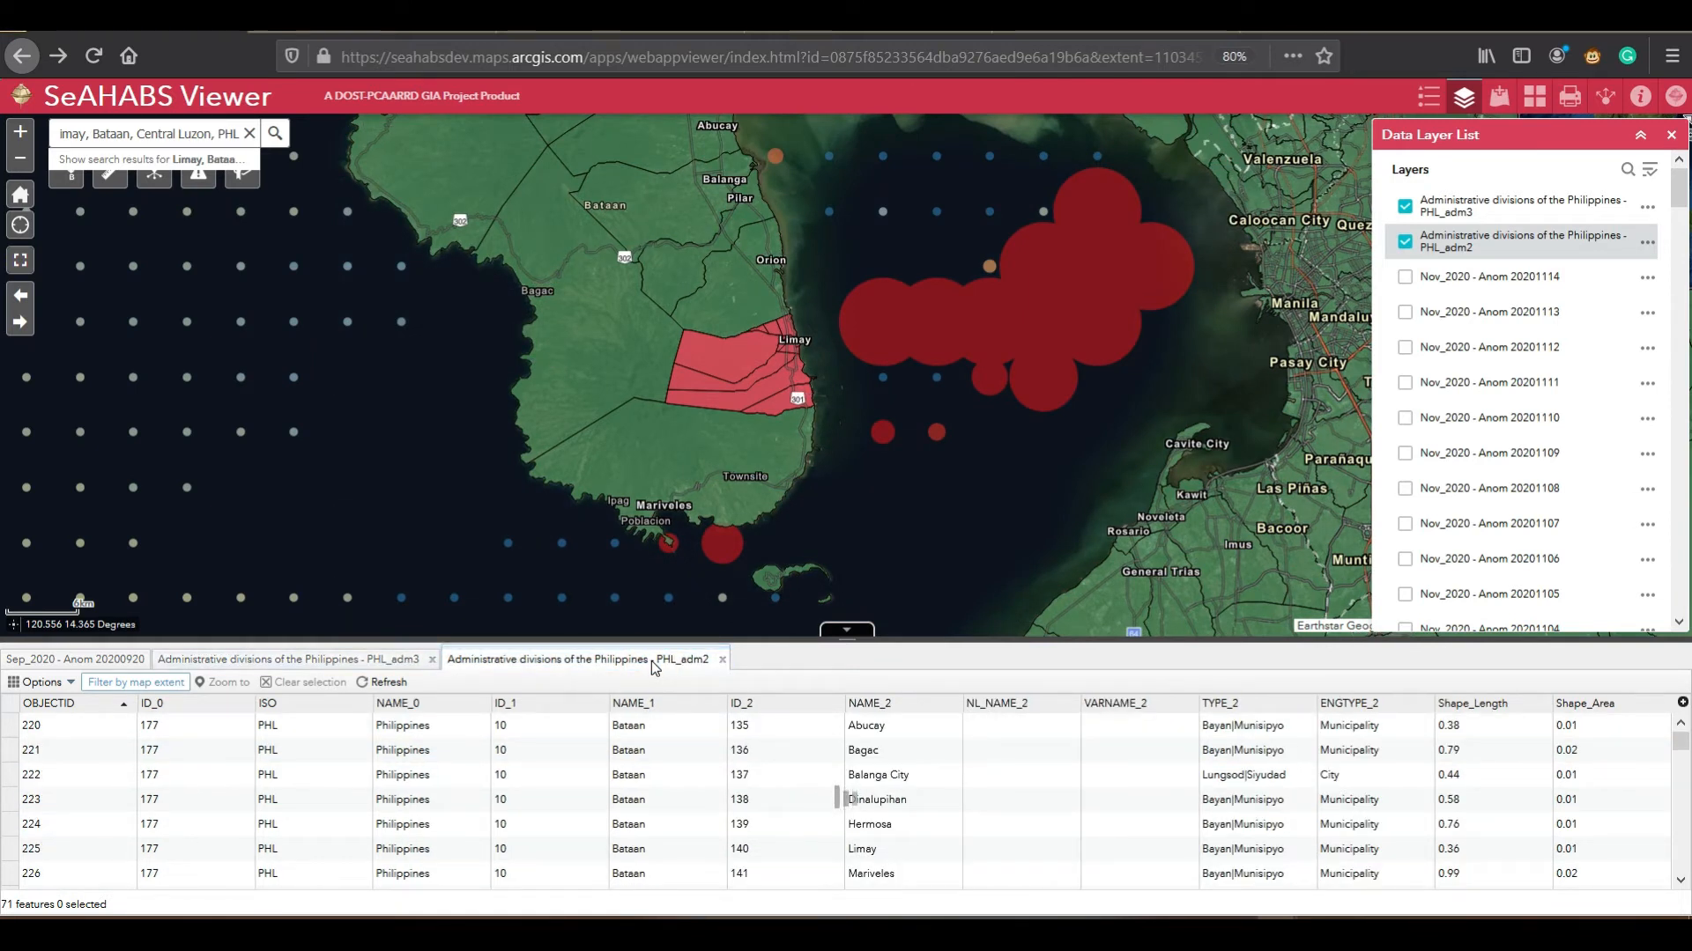
{"action": "left_click_drag", "start_coordinate": [1001, 440], "coordinate": [917, 487]}
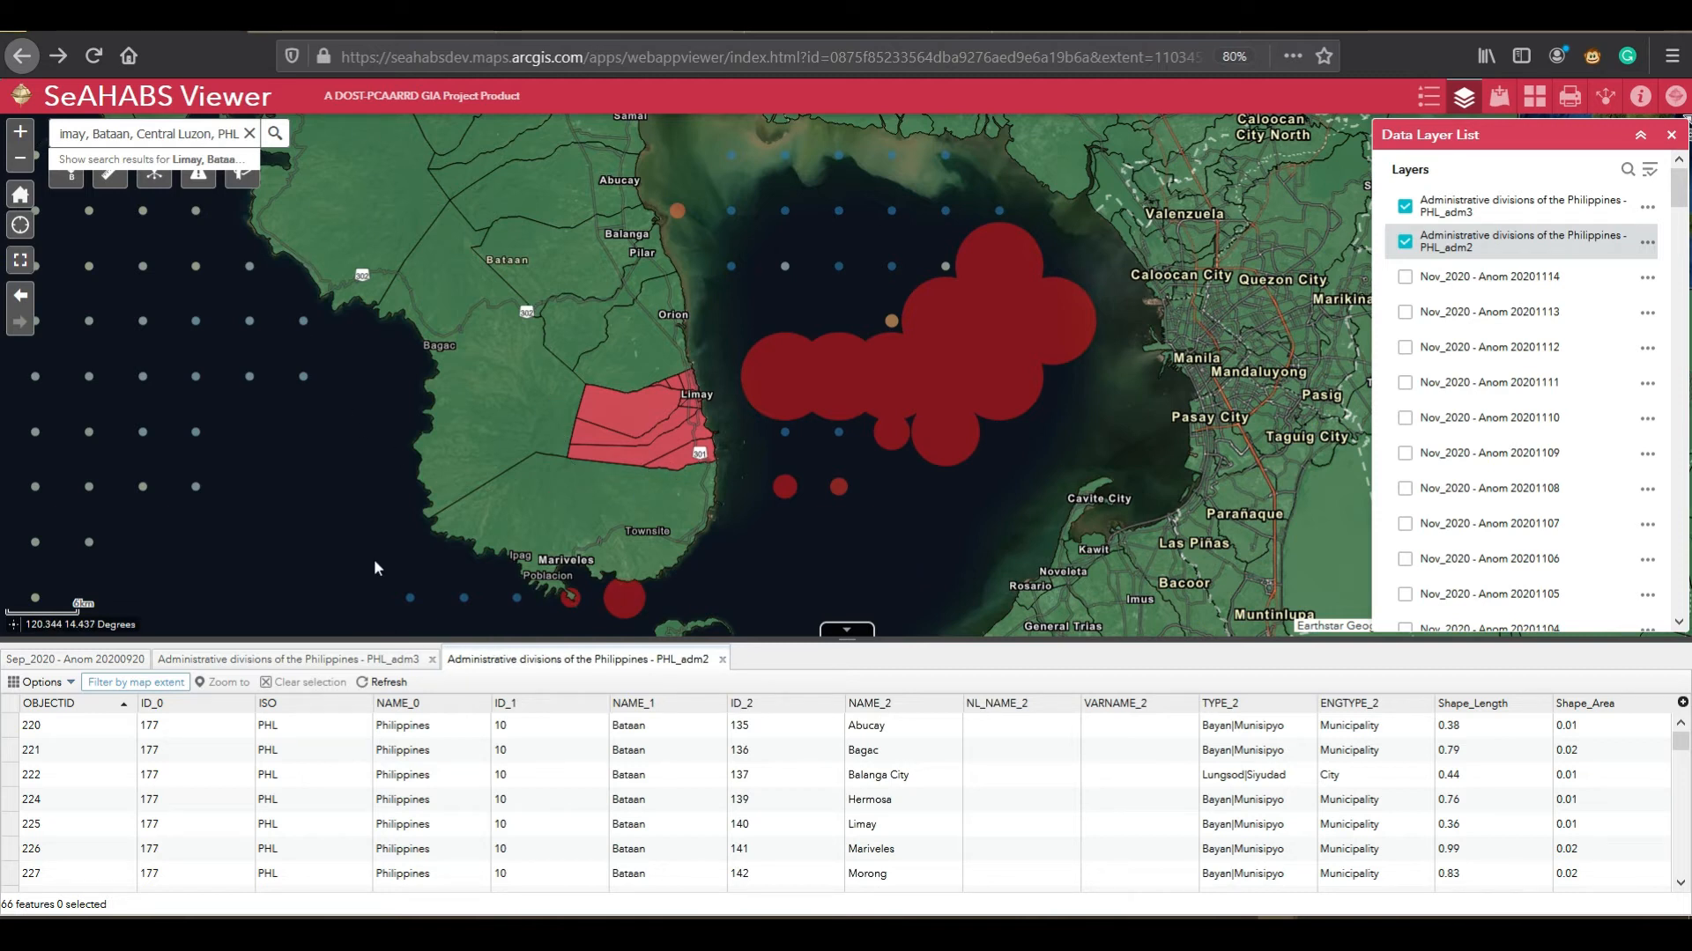
{"action": "left_click", "coordinate": [71, 685]}
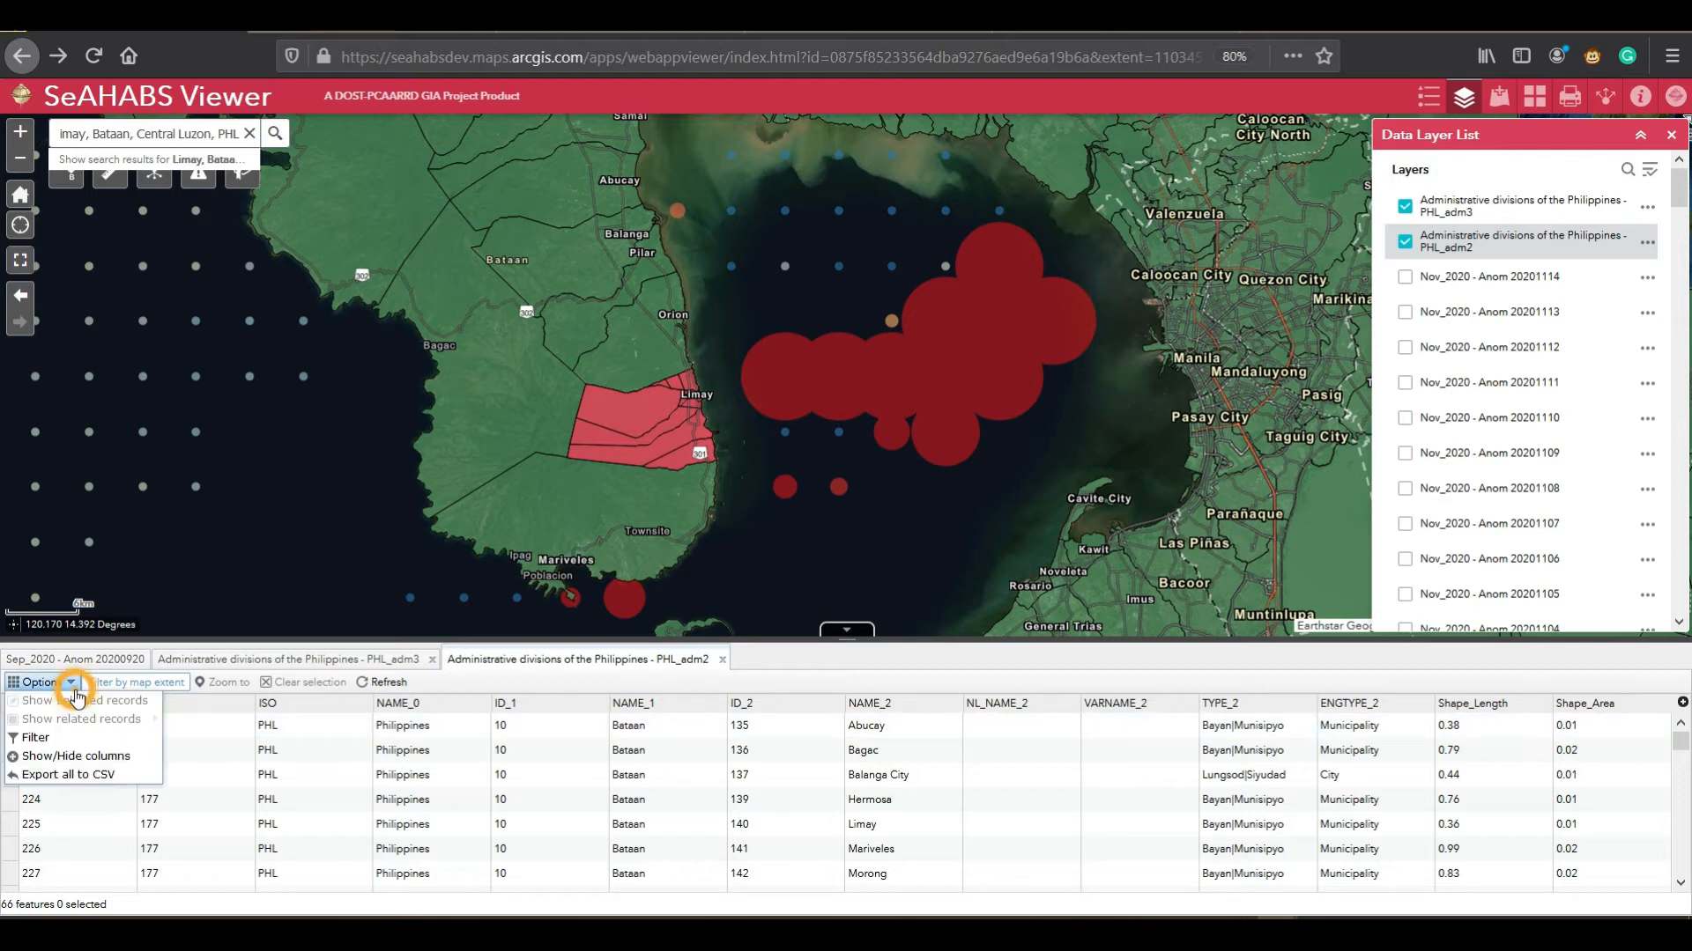
{"action": "left_click", "coordinate": [37, 738]}
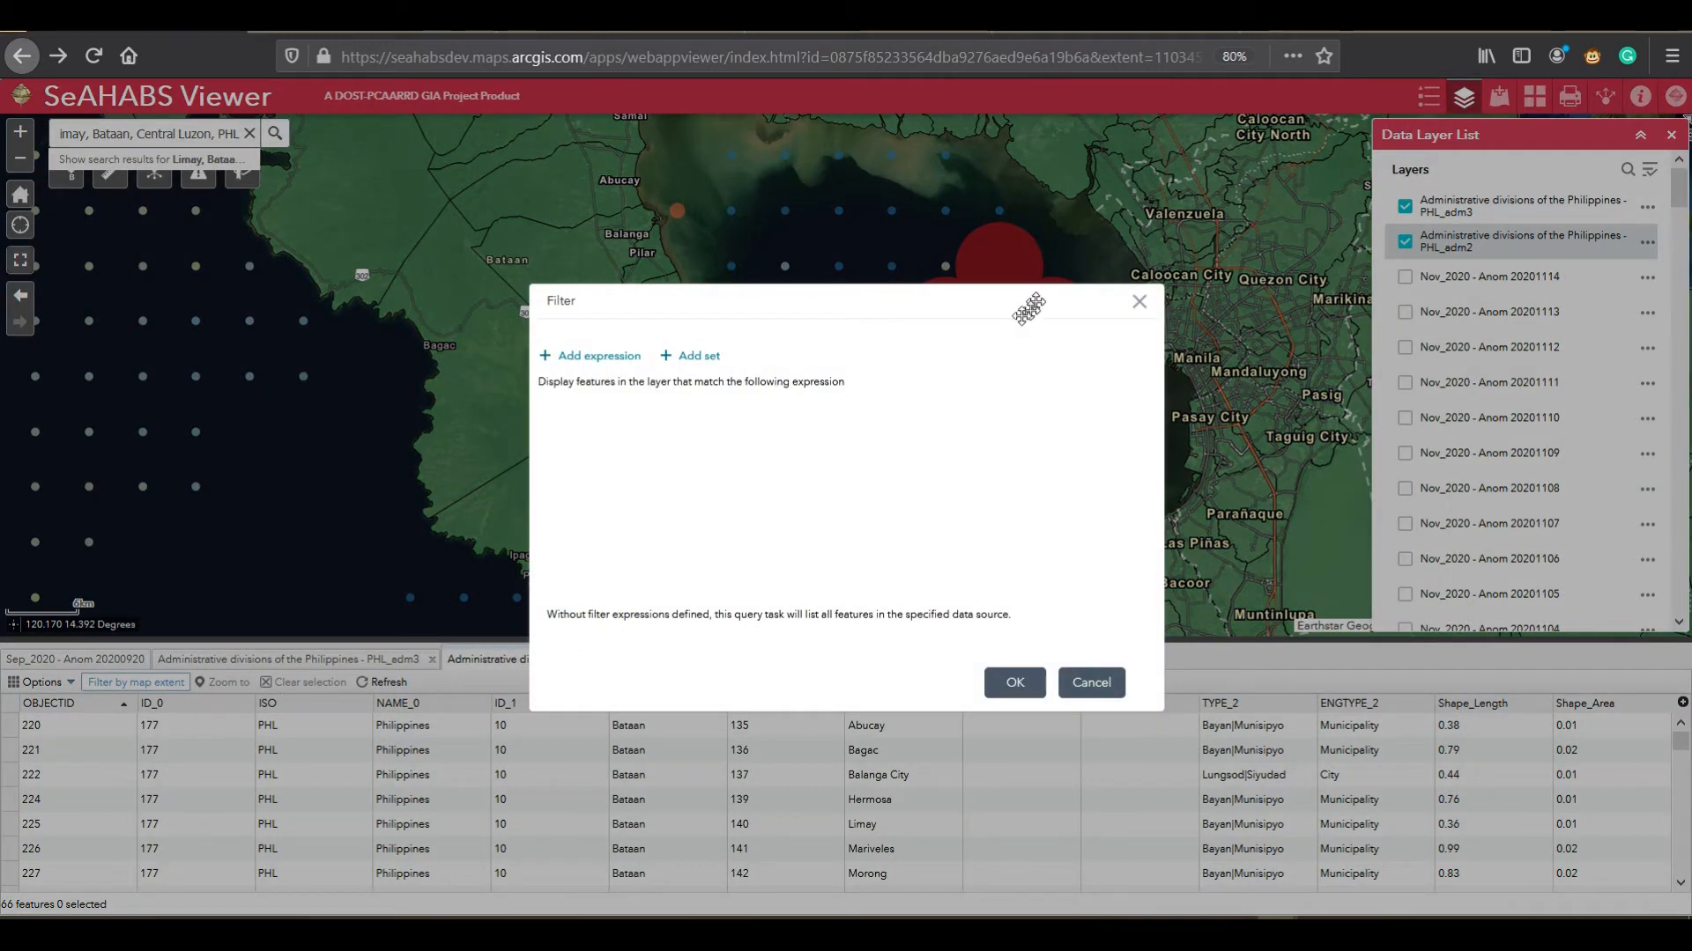
Step: Add several expression sets to the PHL_adm2 filter
{"action": "left_click", "coordinate": [714, 365]}
{"action": "left_click", "coordinate": [713, 365]}
{"action": "left_click", "coordinate": [714, 365]}
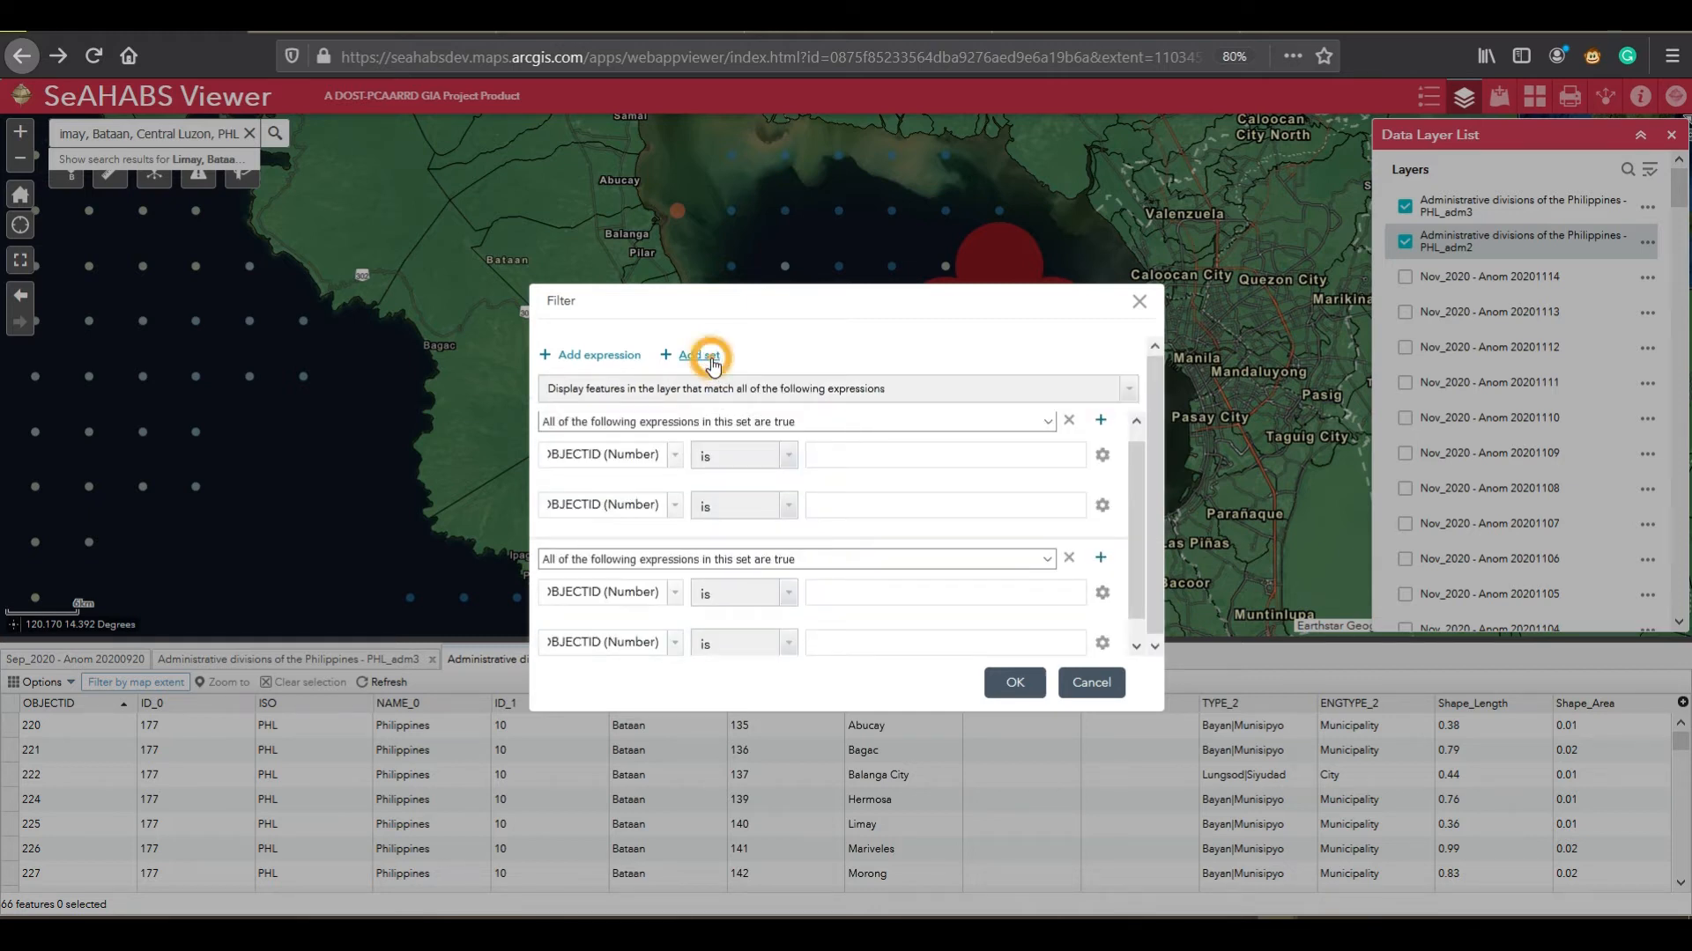
{"action": "left_click", "coordinate": [713, 365]}
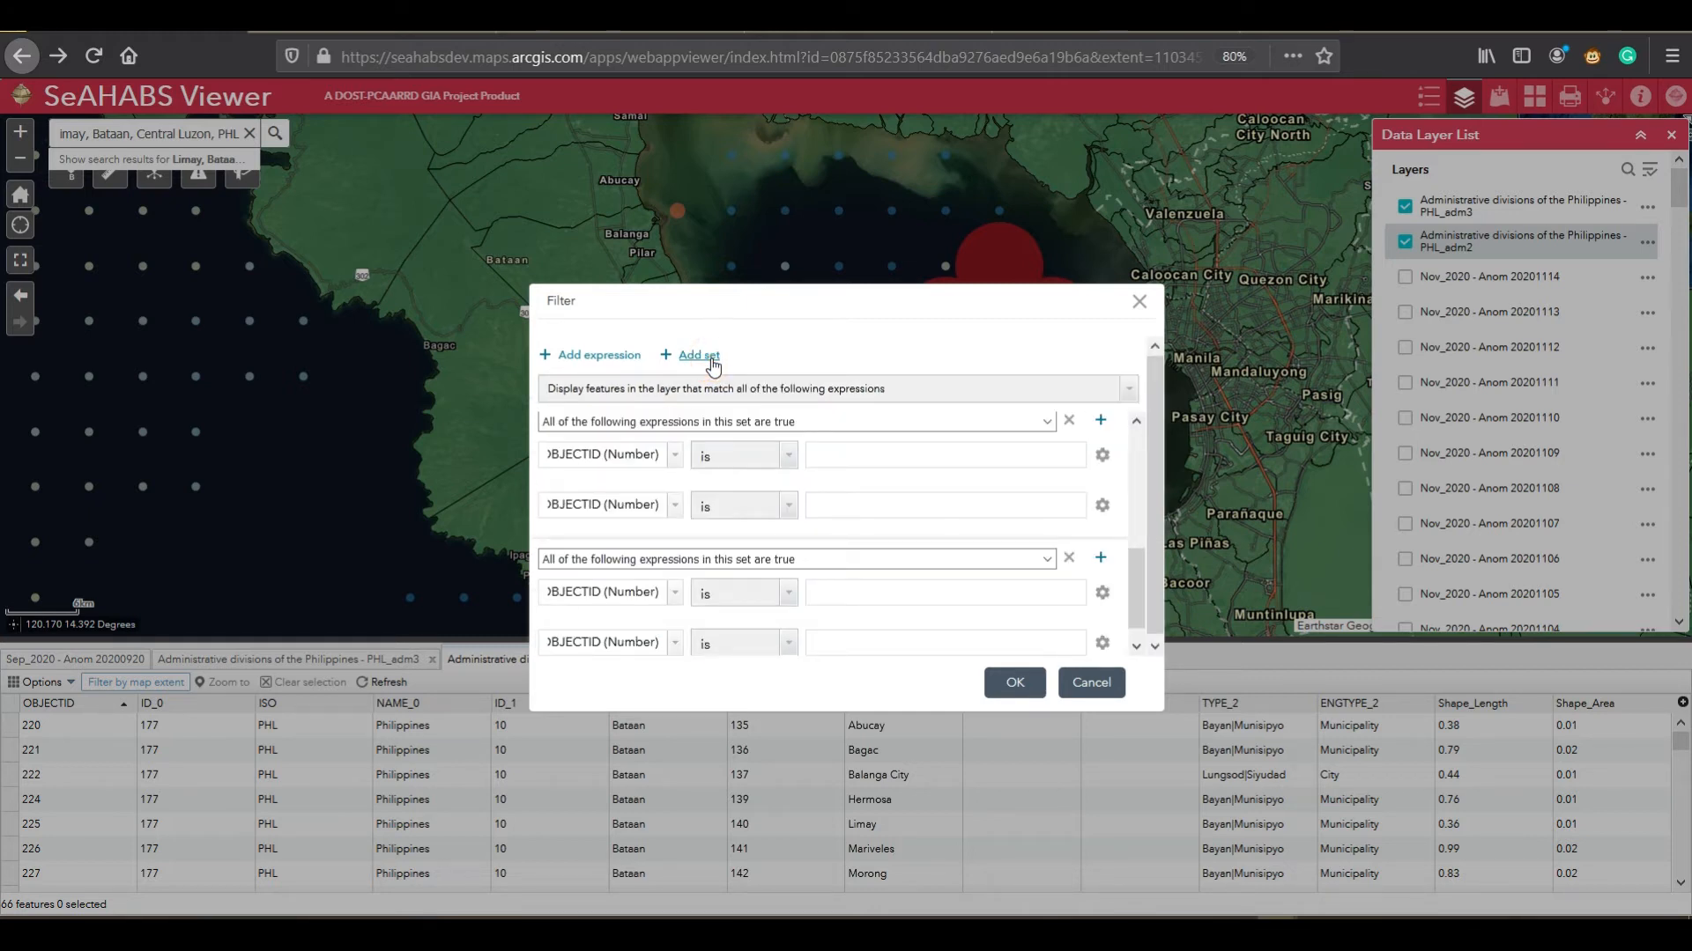
{"action": "left_click", "coordinate": [714, 365]}
{"action": "left_click", "coordinate": [714, 365]}
{"action": "left_click", "coordinate": [713, 364]}
{"action": "left_click", "coordinate": [714, 365]}
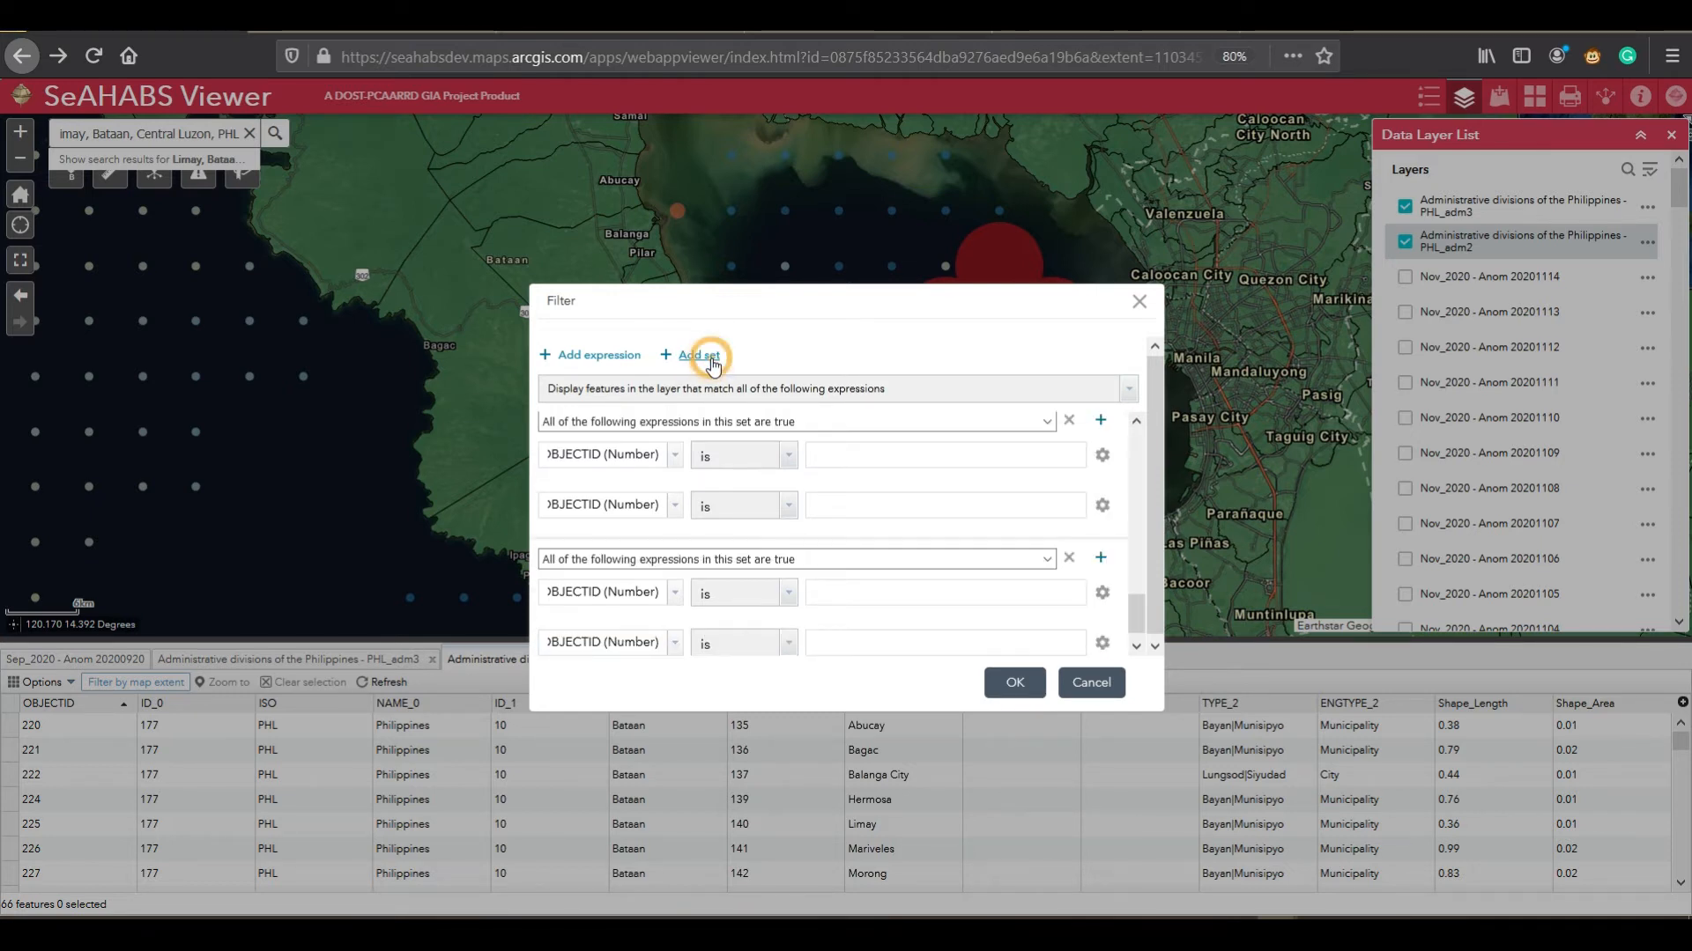
Step: In the first expression set of the PHL_adm2 filter, set the first expression to NAME_1 is Bataan
{"action": "left_click_drag", "start_coordinate": [1131, 623], "coordinate": [1137, 440]}
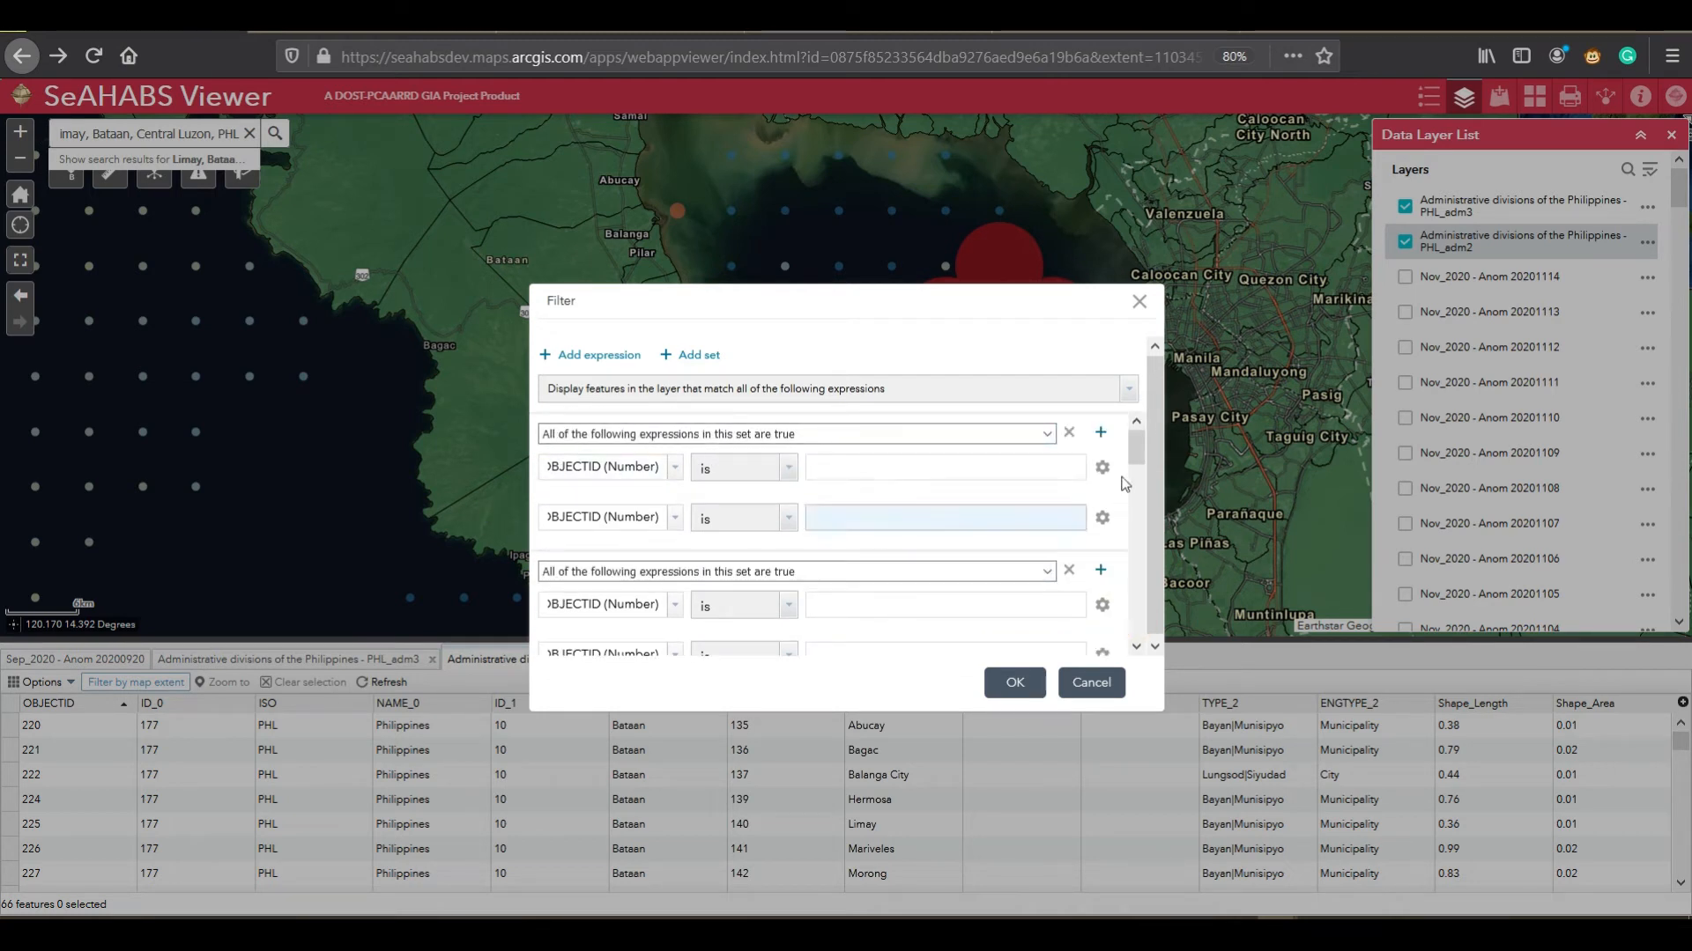
{"action": "left_click", "coordinate": [667, 470]}
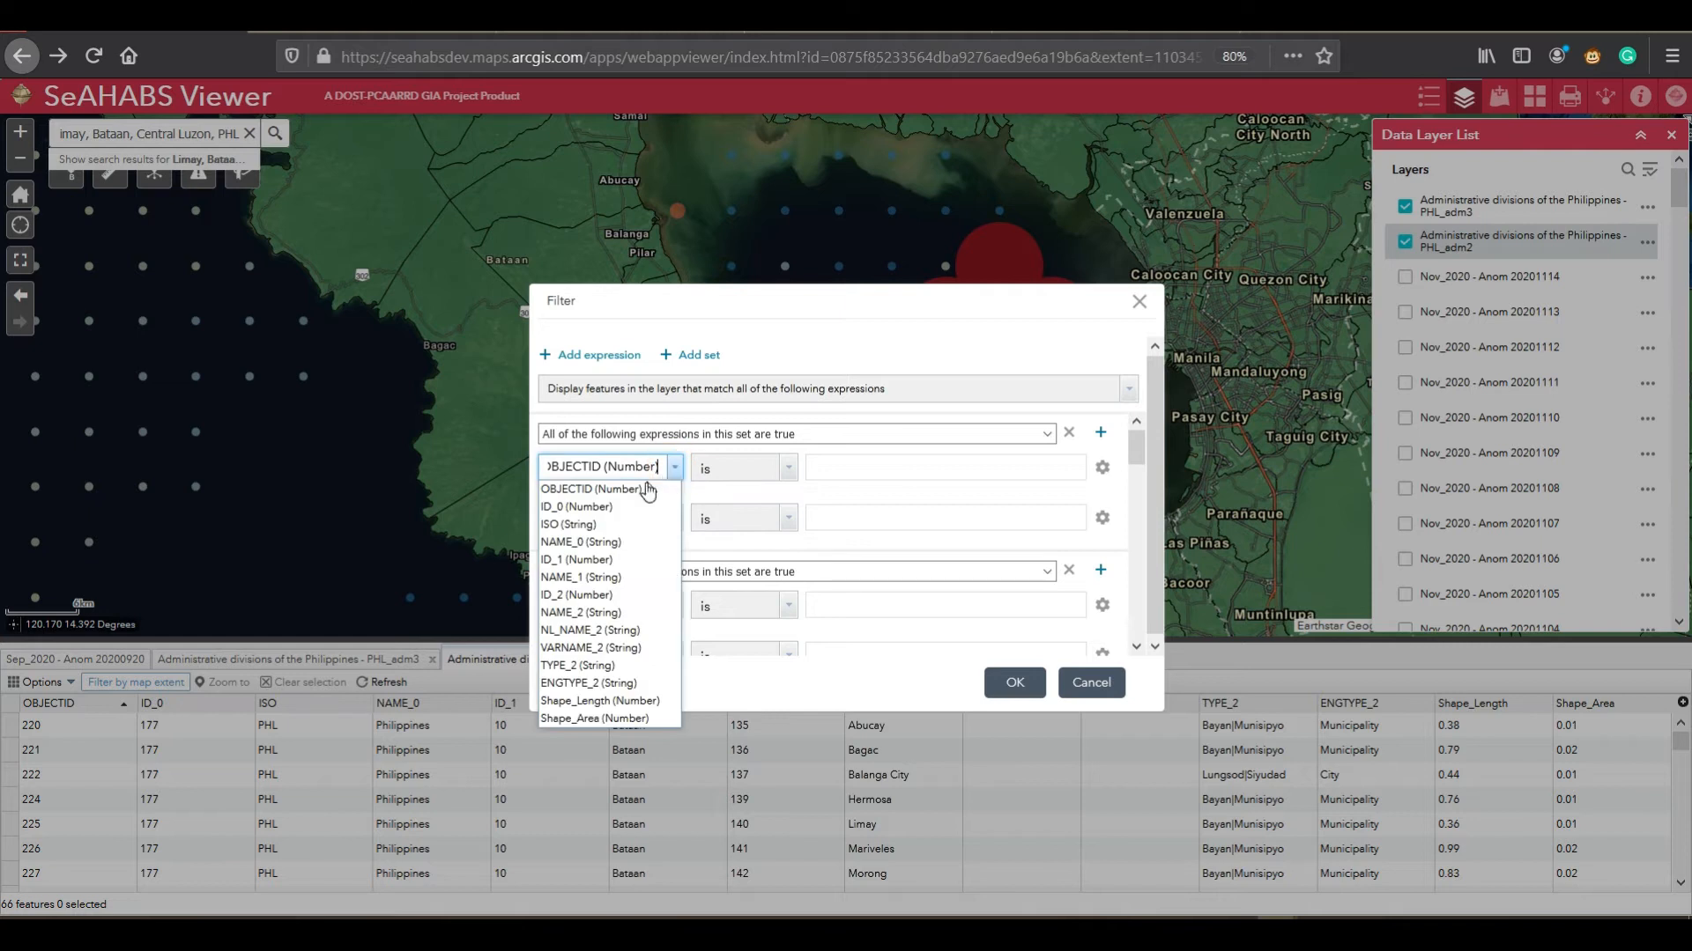
{"action": "left_click", "coordinate": [607, 577]}
{"action": "left_click", "coordinate": [883, 468]}
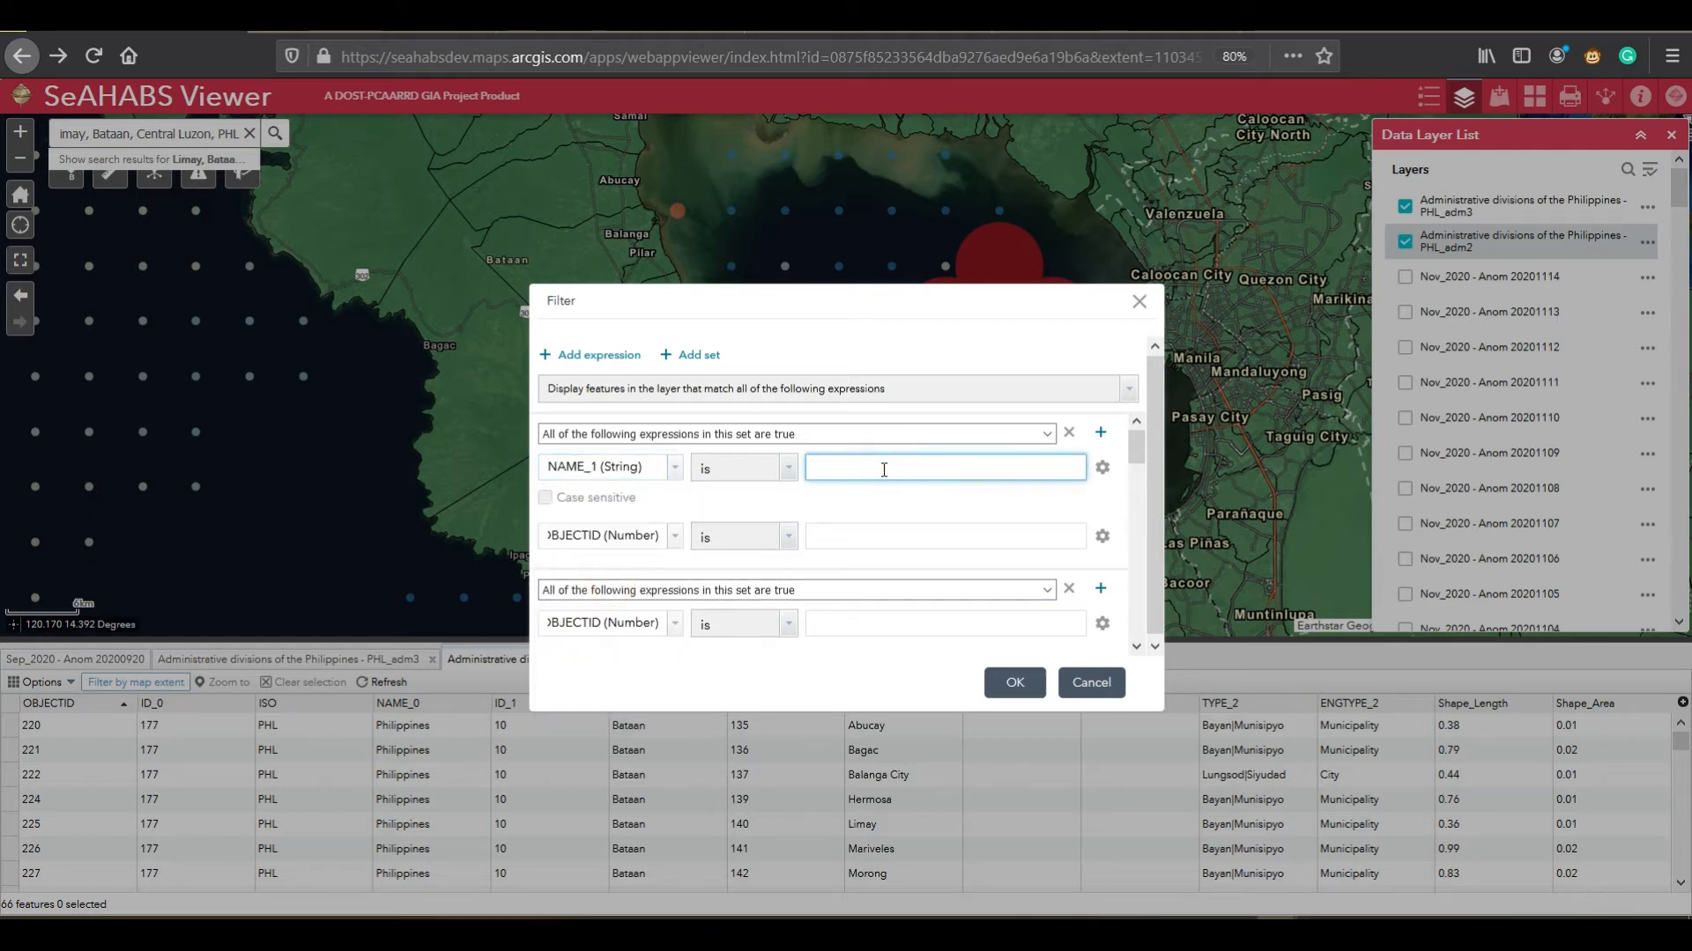
{"action": "type", "text": "bataan"}
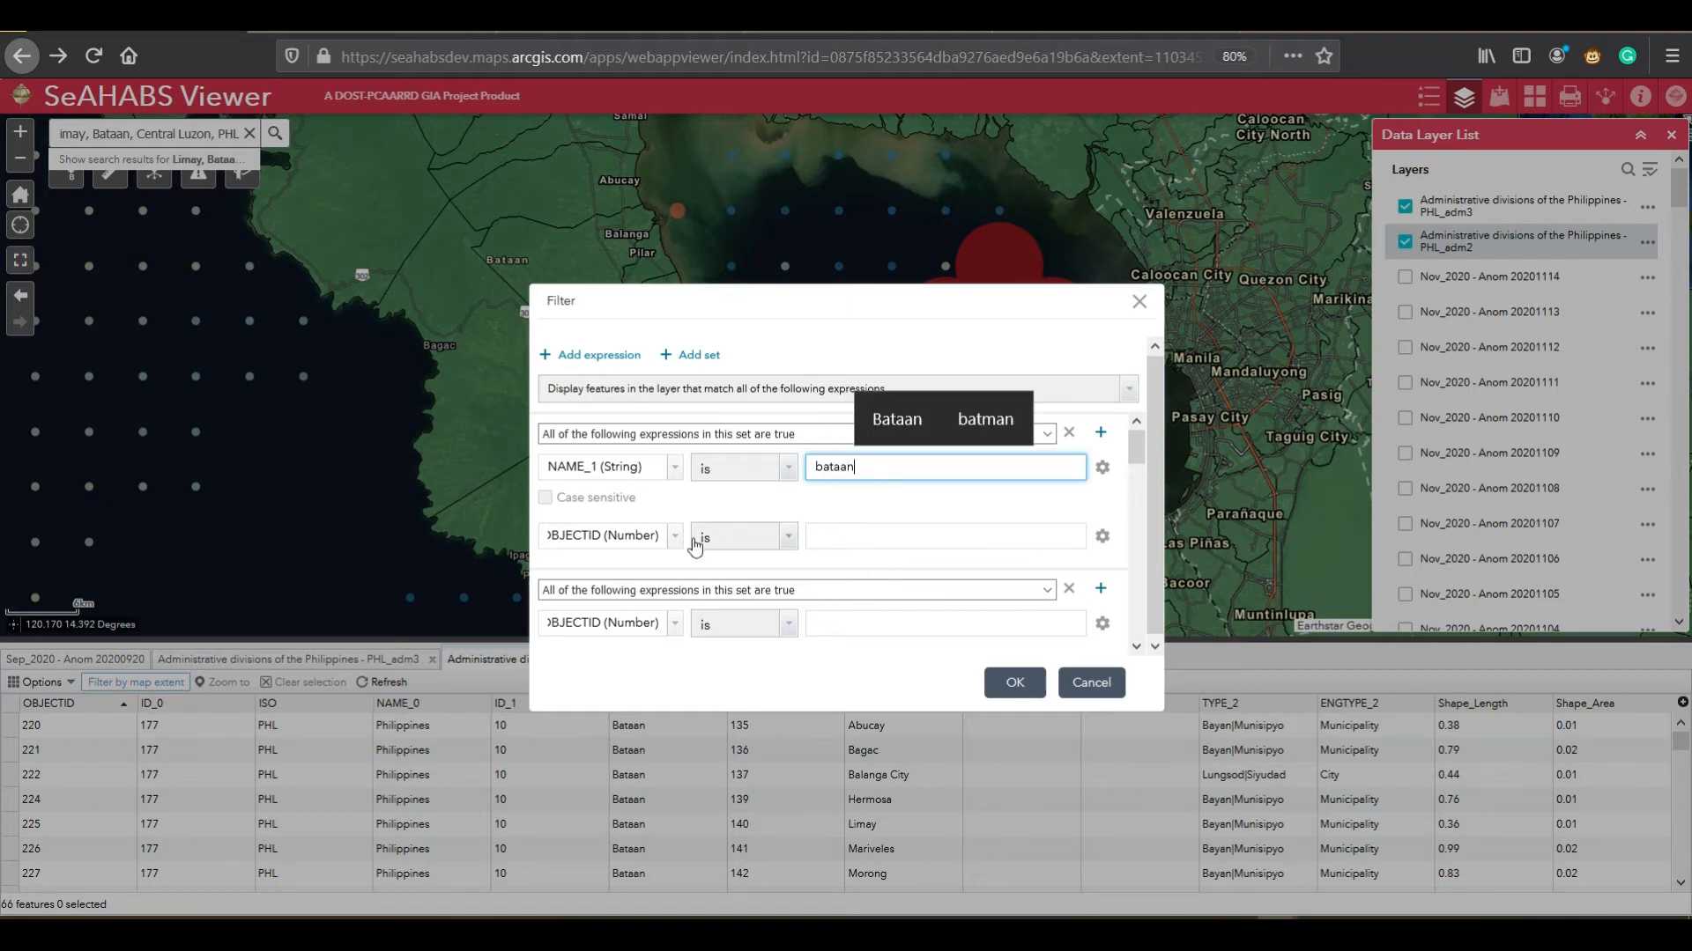
{"action": "left_click", "coordinate": [646, 537]}
{"action": "left_click", "coordinate": [816, 467]}
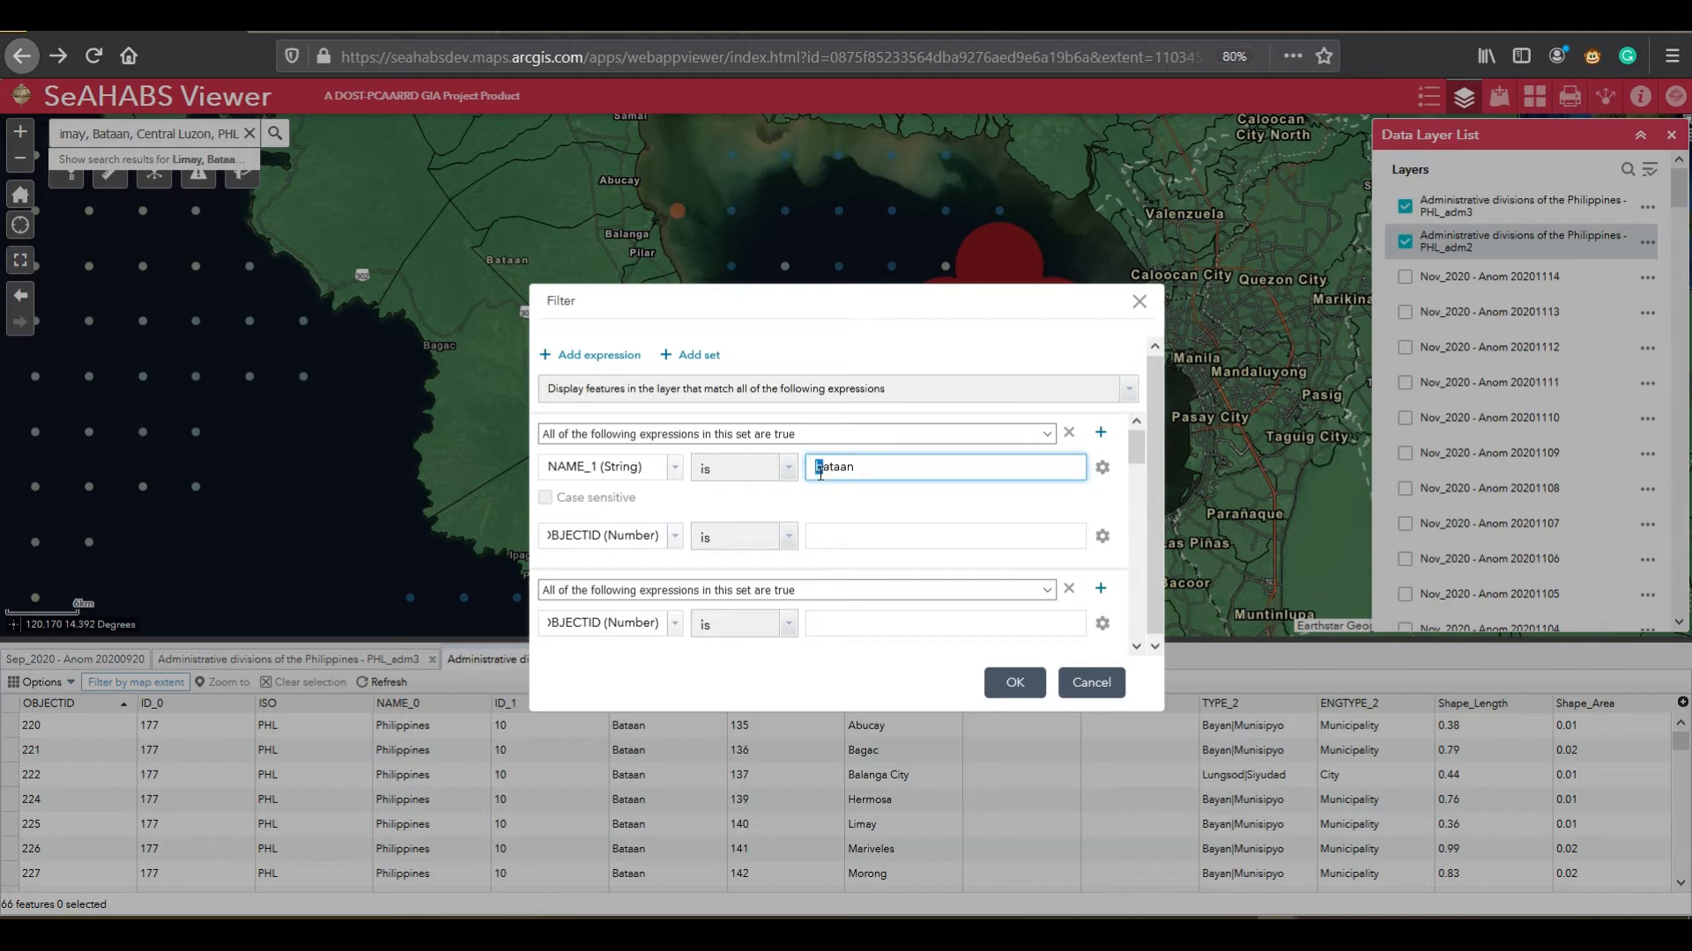
Step: Set the second expression of the first set to NAME_2 is Mariveles
{"action": "left_click", "coordinate": [643, 538]}
{"action": "left_click", "coordinate": [678, 537]}
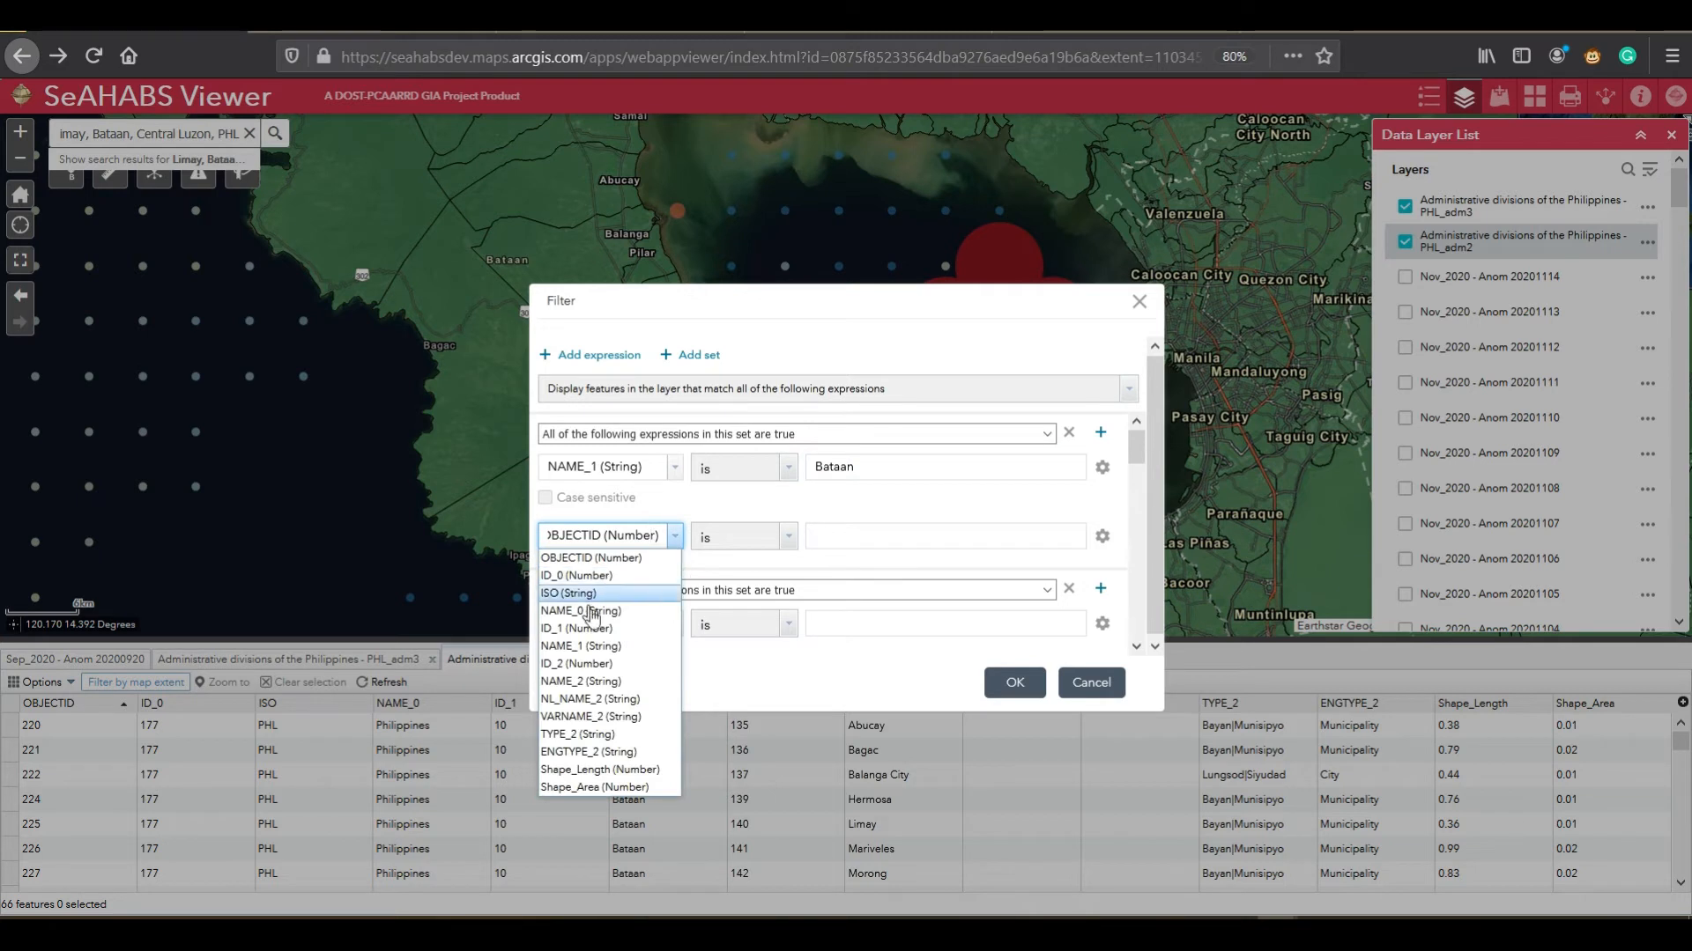
{"action": "left_click", "coordinate": [625, 681]}
{"action": "left_click", "coordinate": [914, 532]}
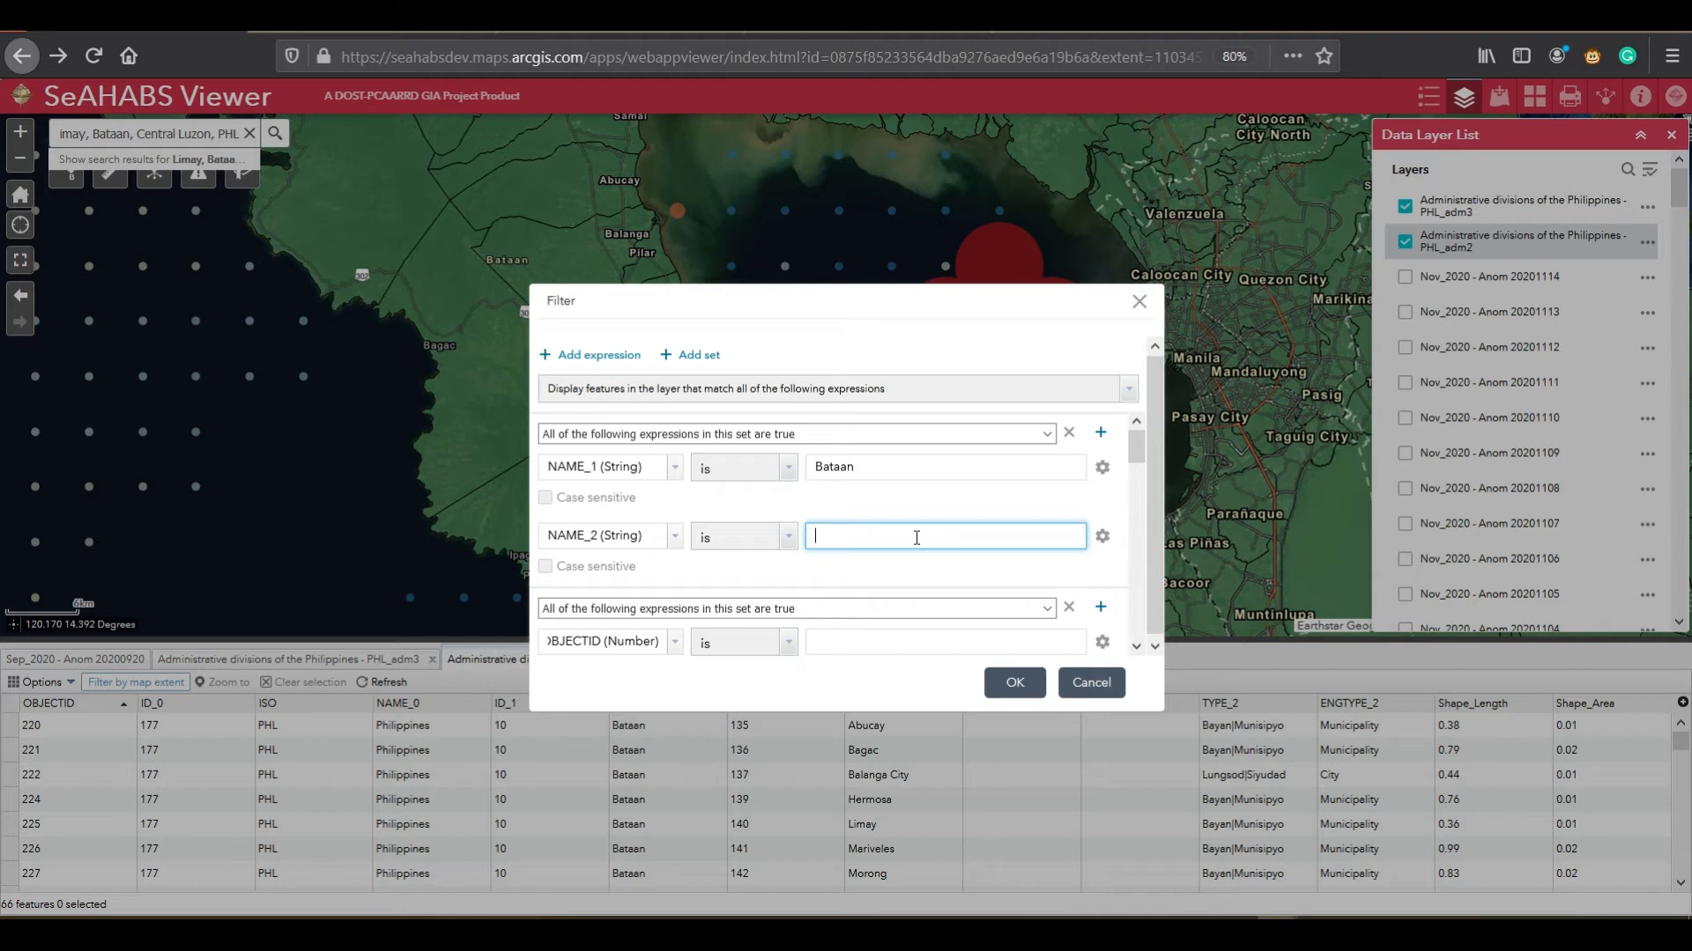
{"action": "type", "text": "Mariveles"}
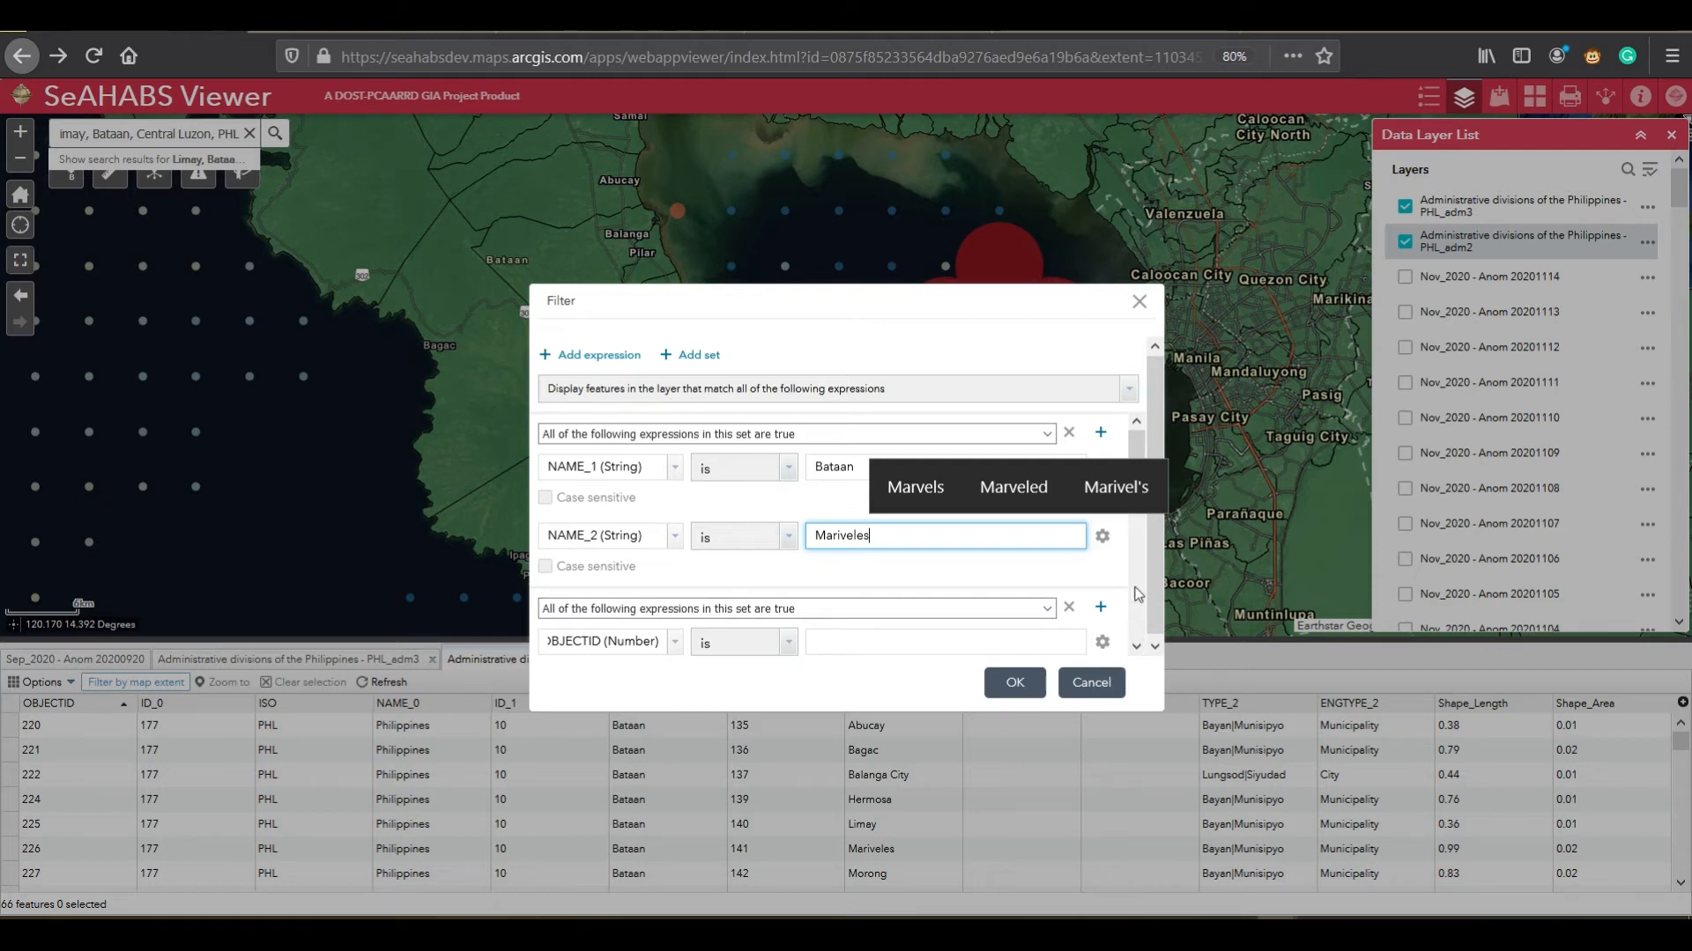
Step: In the second expression set, set the first expression to NAME_1 is Bataan
{"action": "scroll", "coordinate": [1146, 648], "scroll_direction": "down", "scroll_amount": 4}
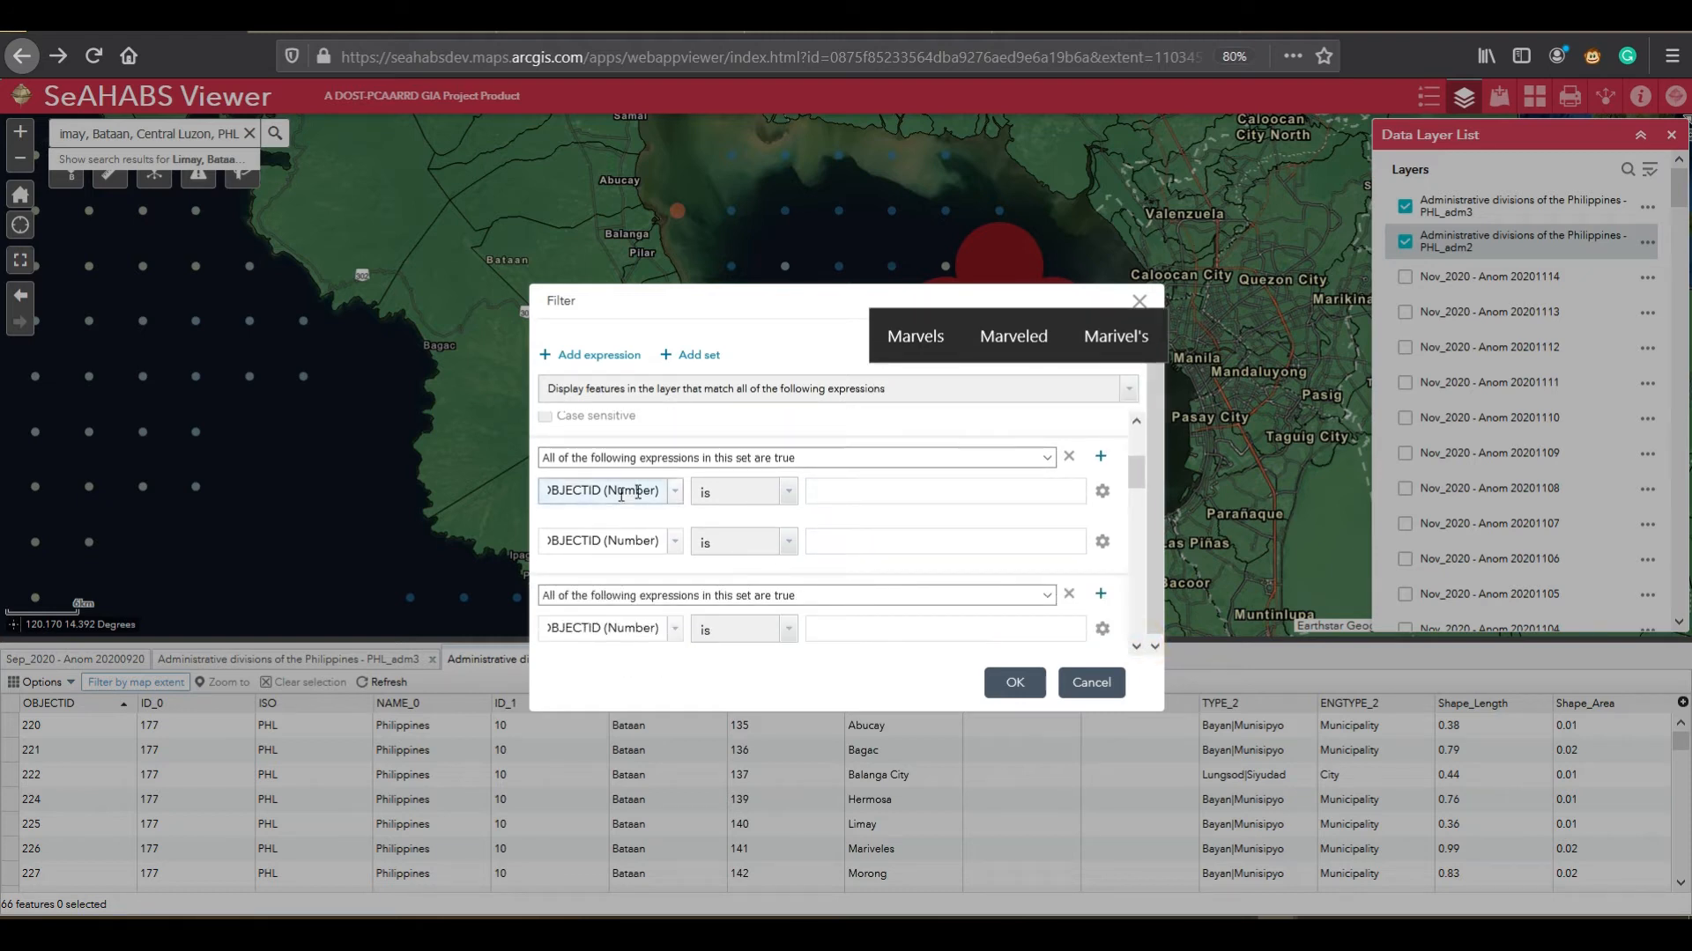
{"action": "left_click", "coordinate": [675, 493]}
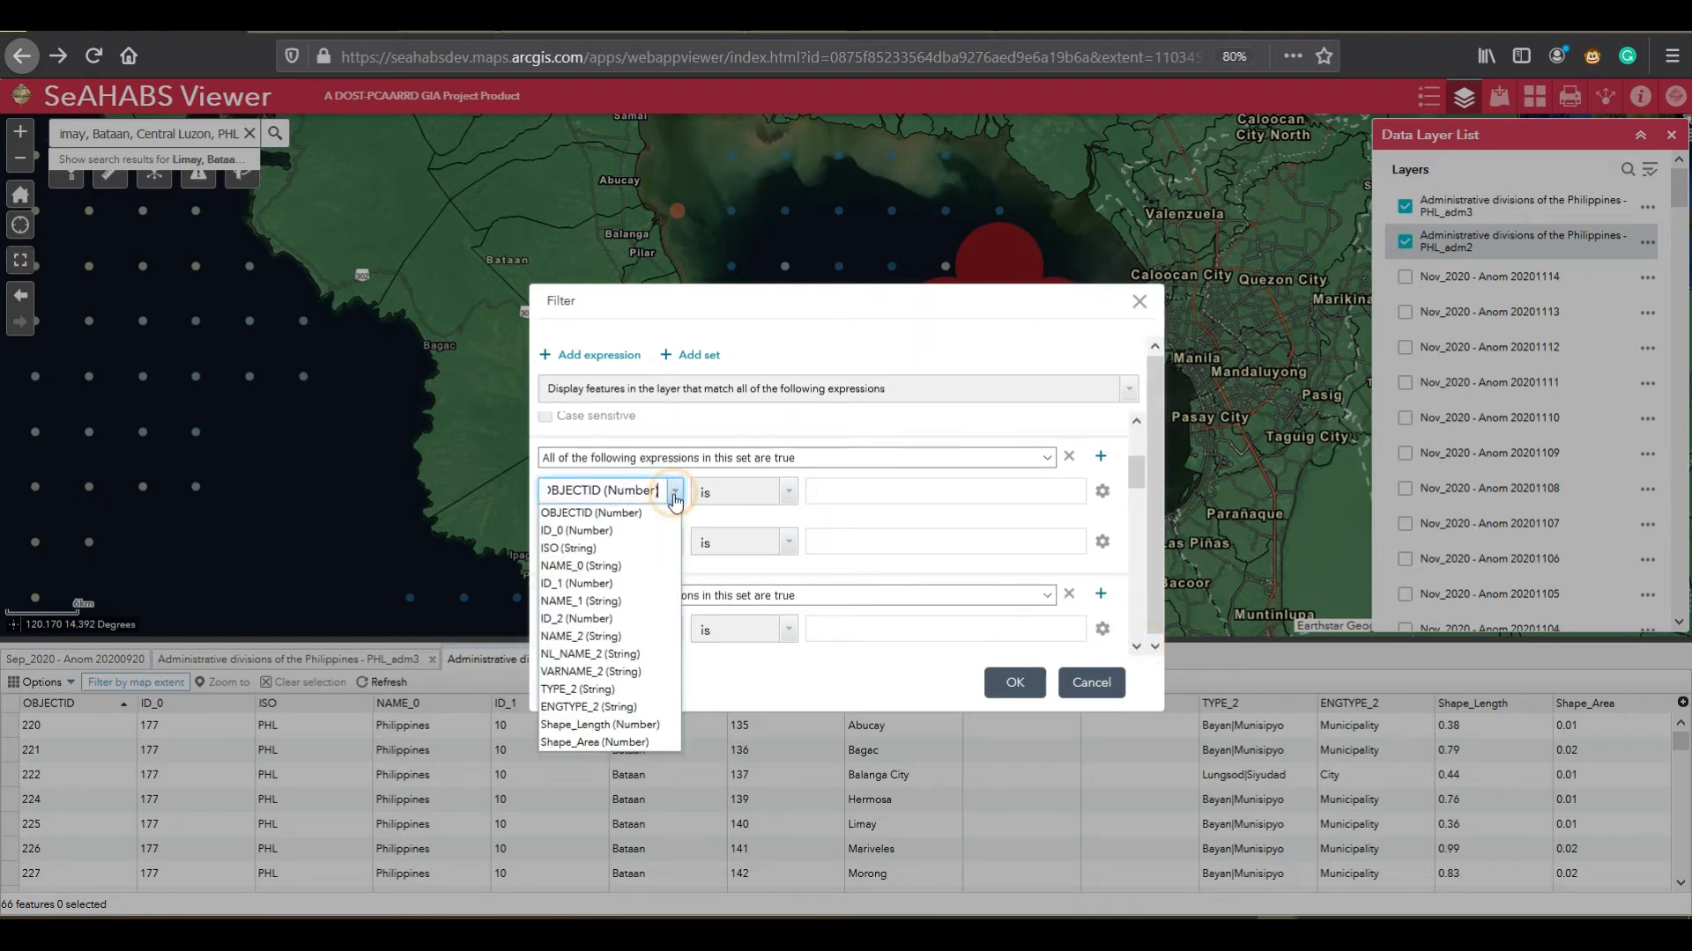
{"action": "left_click", "coordinate": [608, 600]}
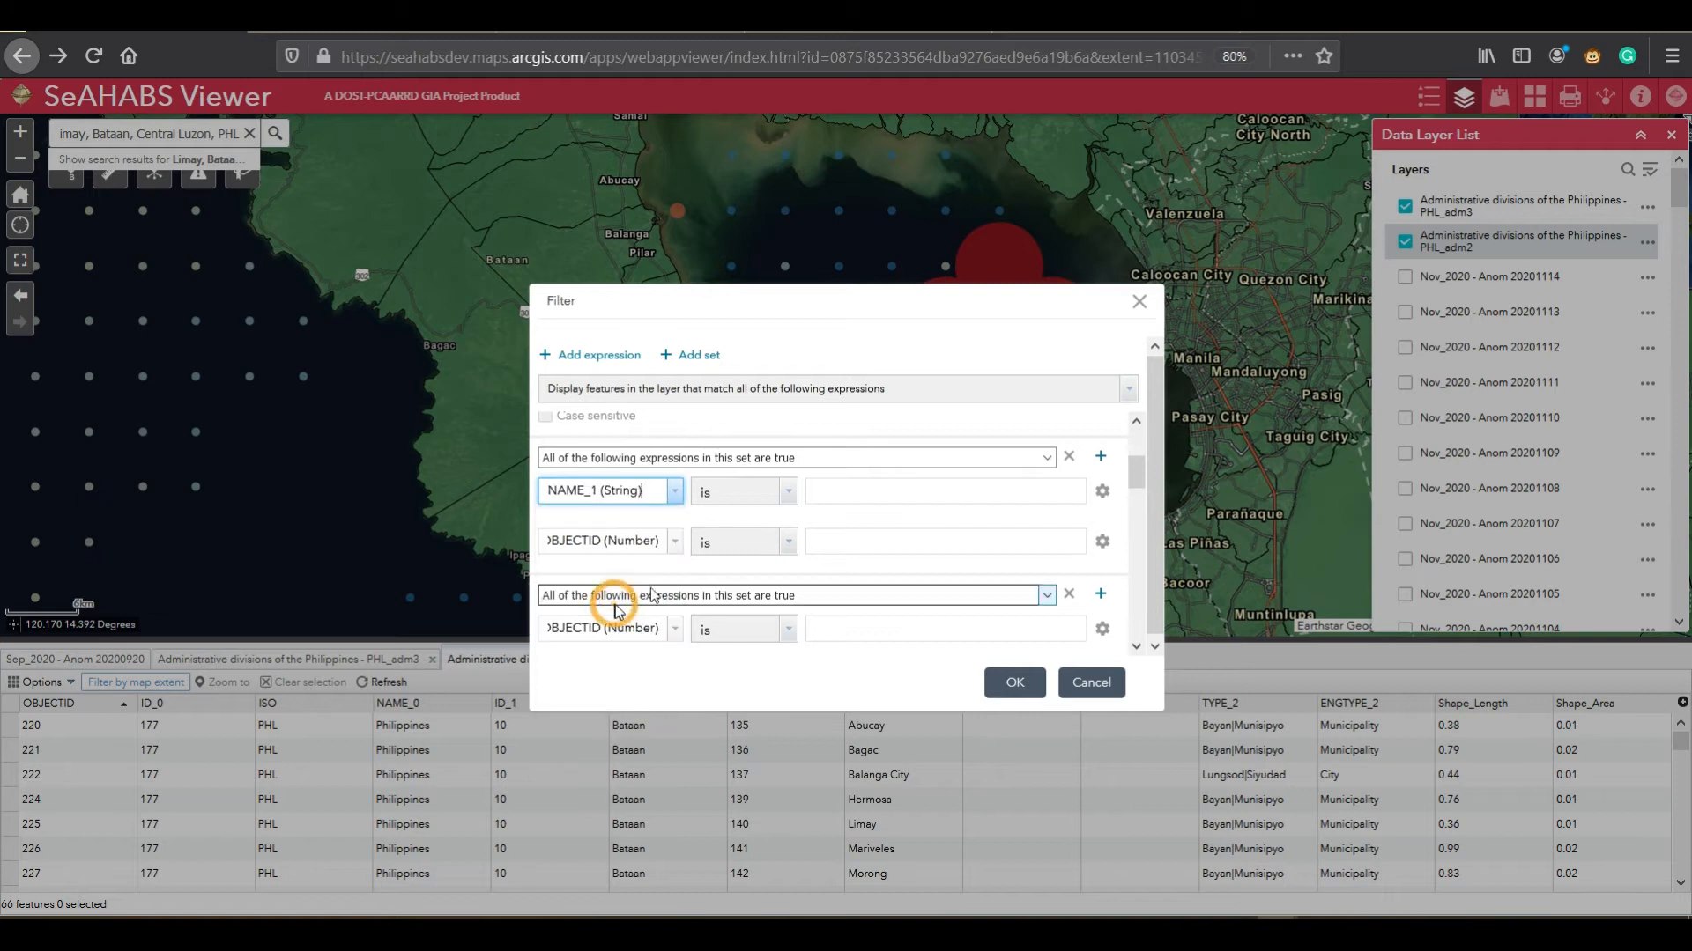
{"action": "left_click", "coordinate": [852, 492]}
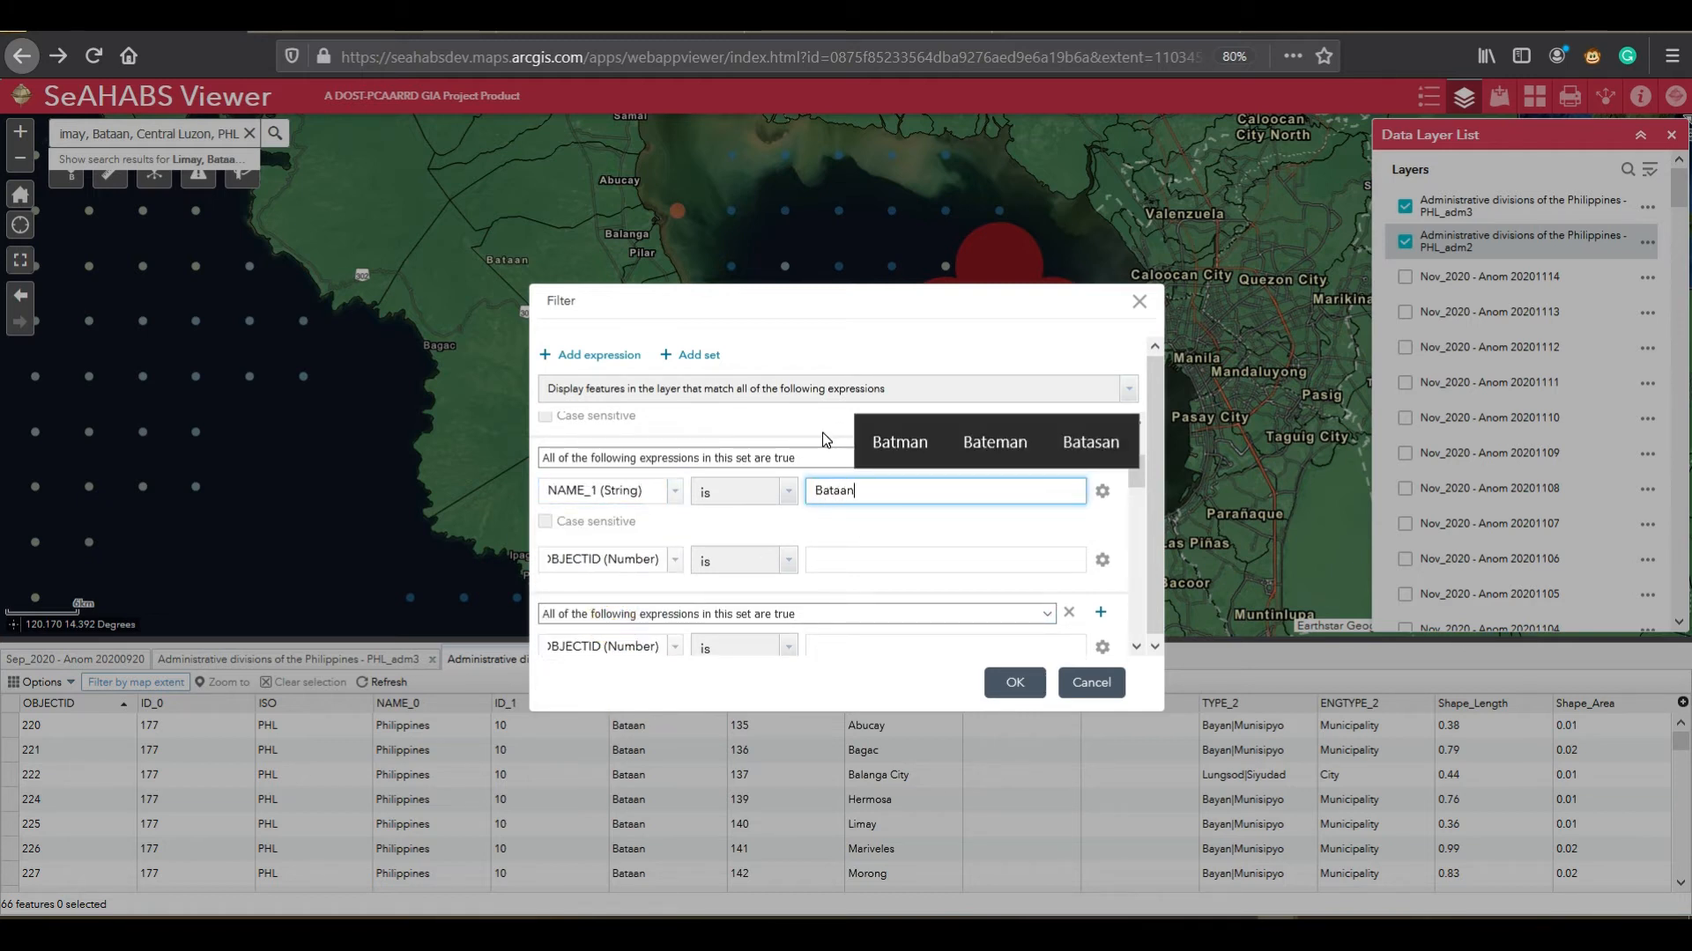
Step: Set the second expression of the second set to NAME_2 is Limay
{"action": "left_click", "coordinate": [653, 561]}
{"action": "left_click", "coordinate": [672, 561]}
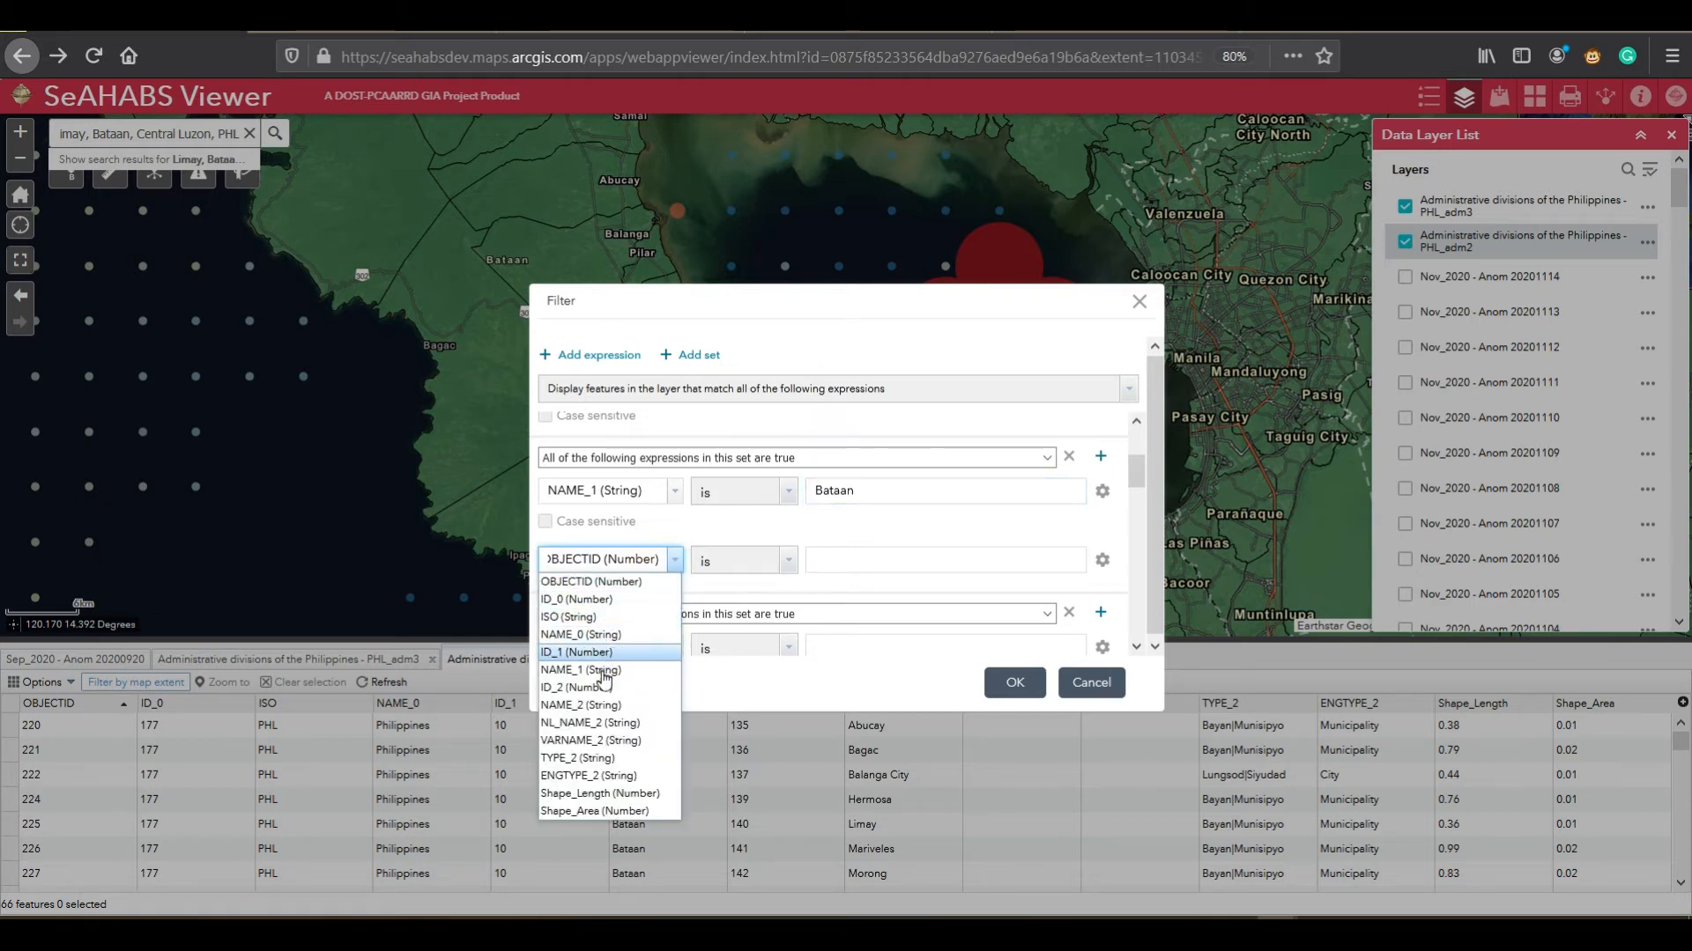
{"action": "left_click", "coordinate": [590, 705]}
{"action": "left_click", "coordinate": [889, 566]}
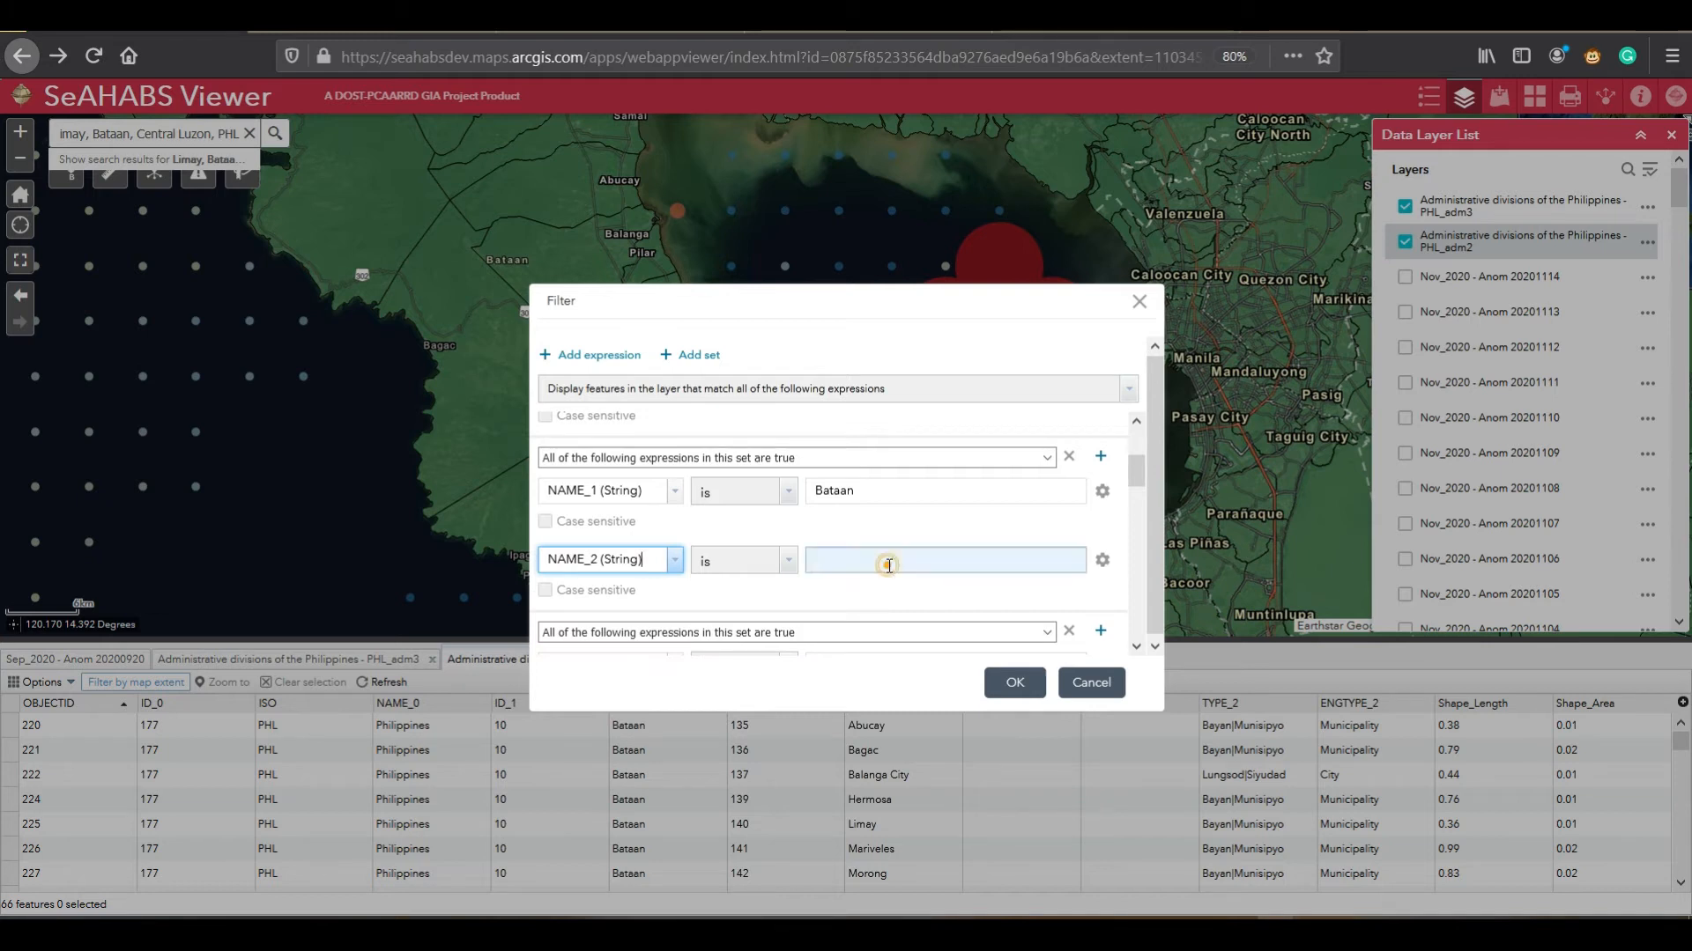
{"action": "type", "text": "Lima"}
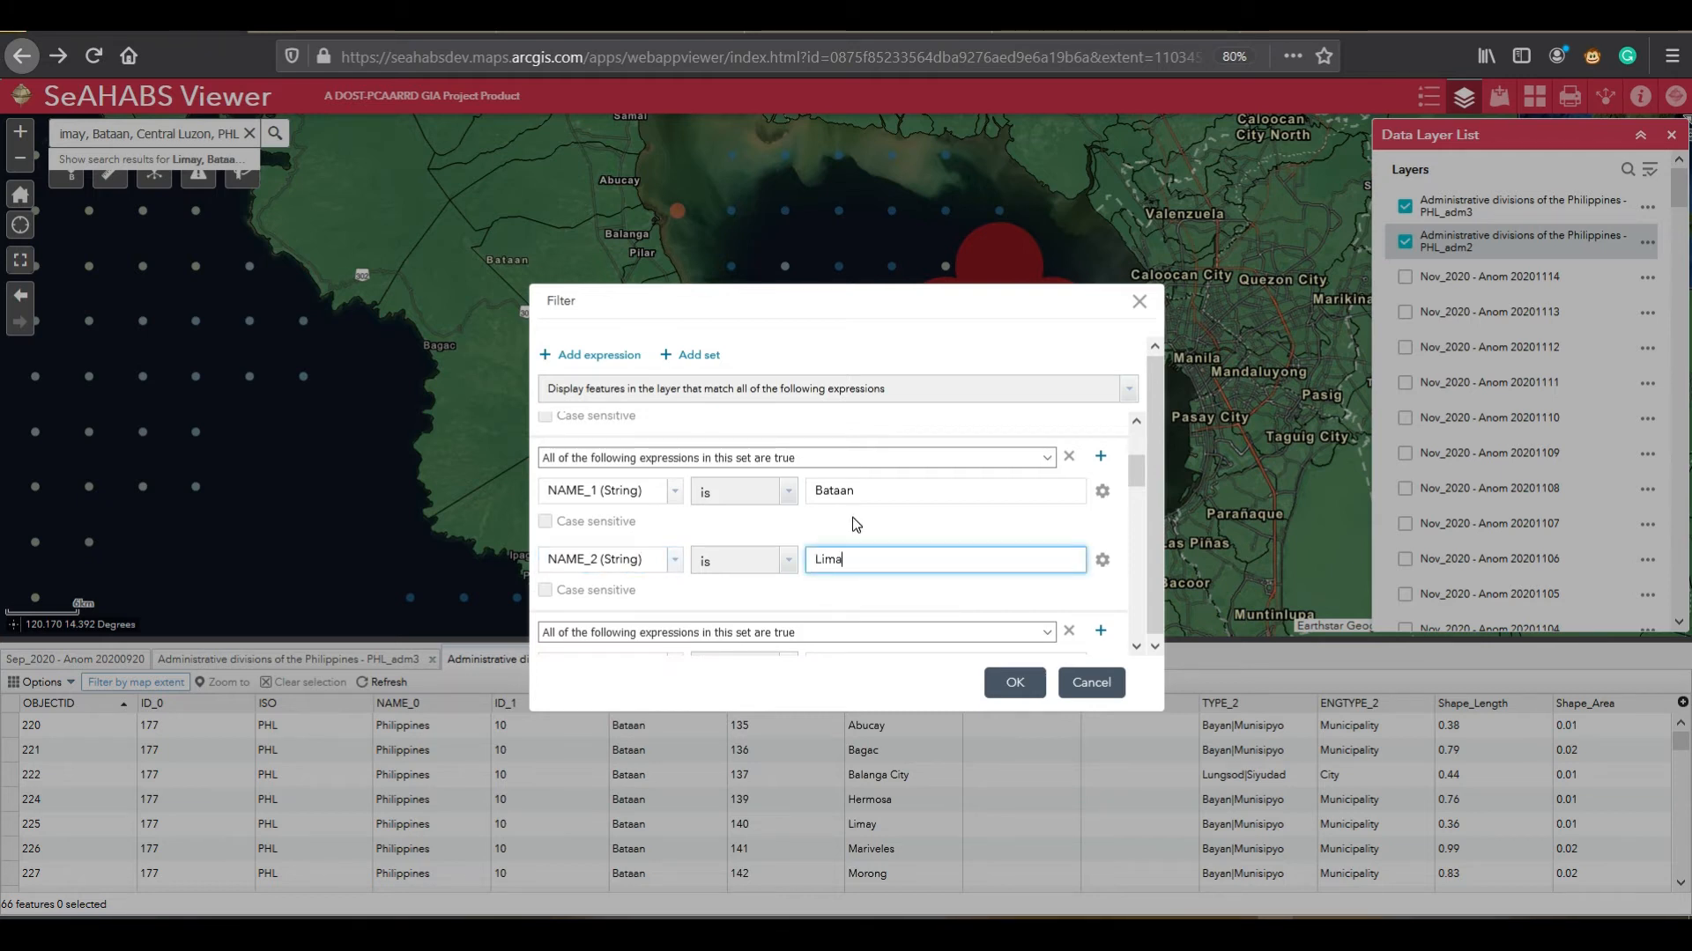
{"action": "type", "text": "y"}
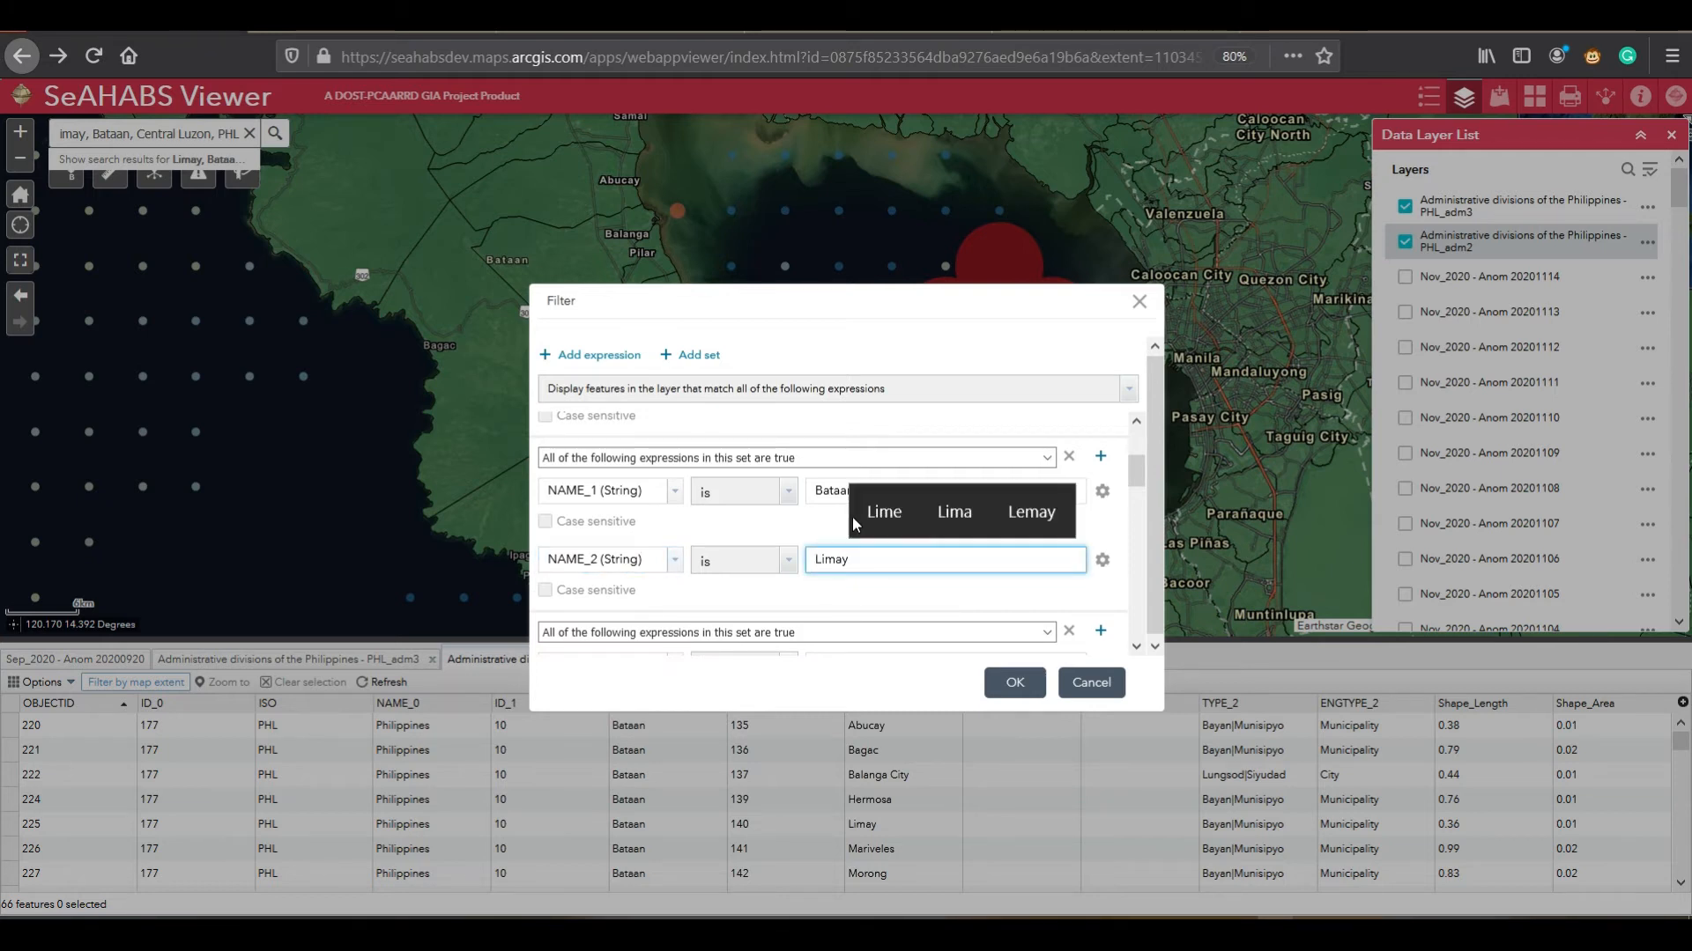
Step: In the third expression set, set the first expression to NAME_1 is Bataan
{"action": "left_click", "coordinate": [1137, 648]}
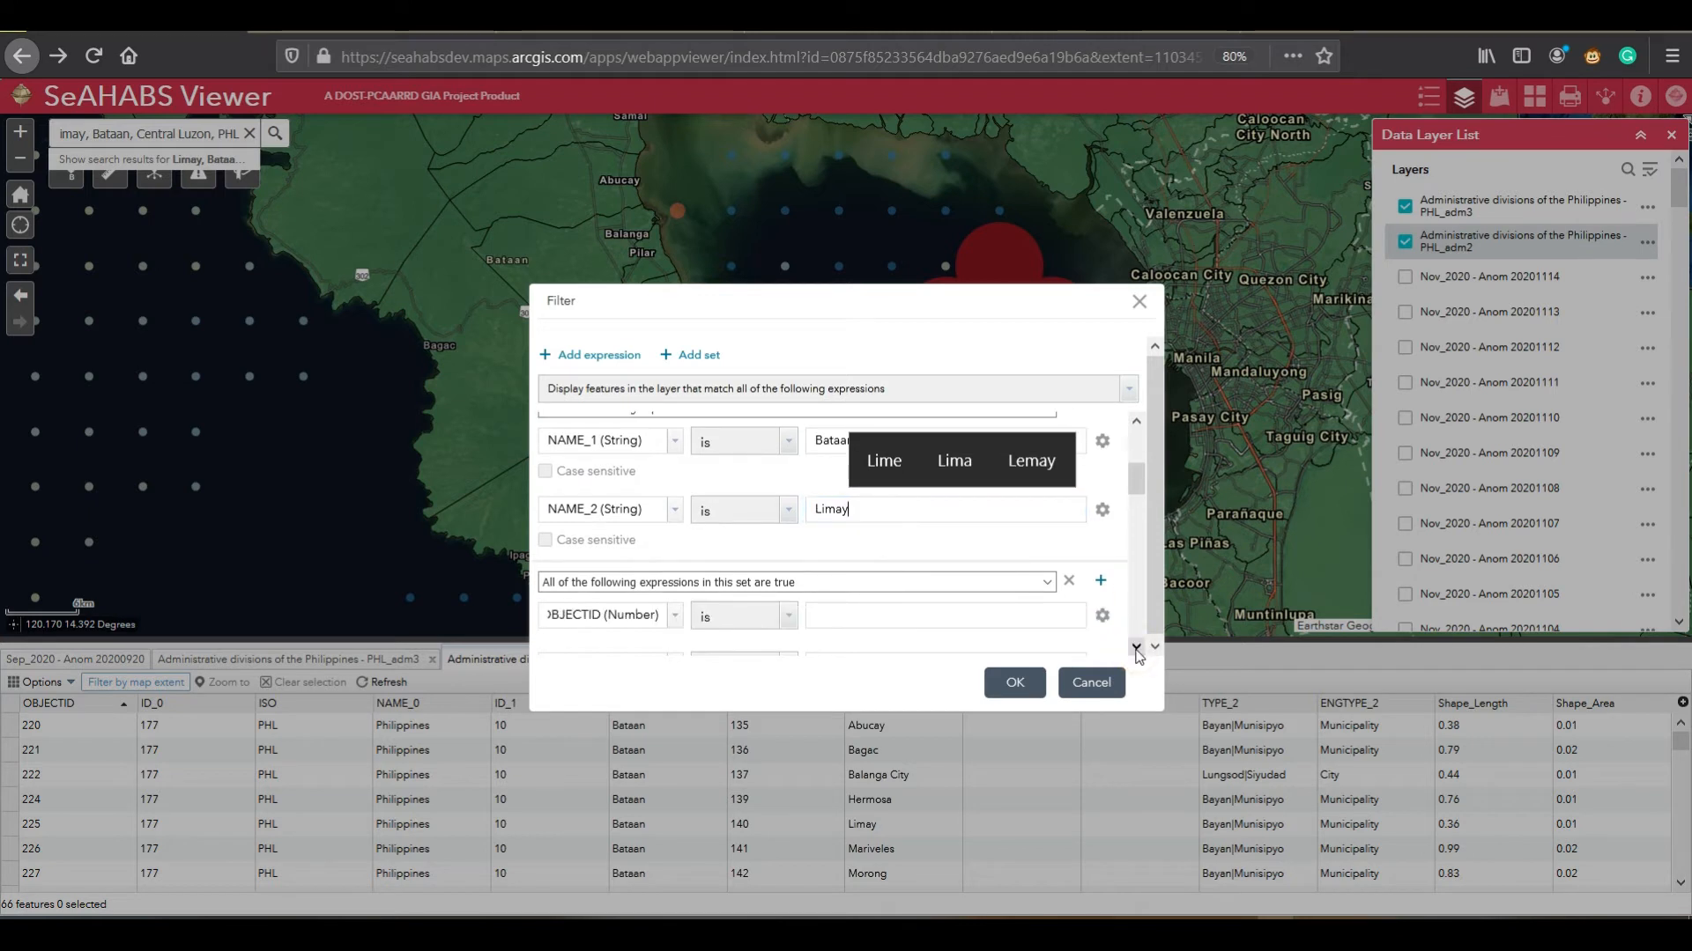
{"action": "left_click", "coordinate": [1137, 649]}
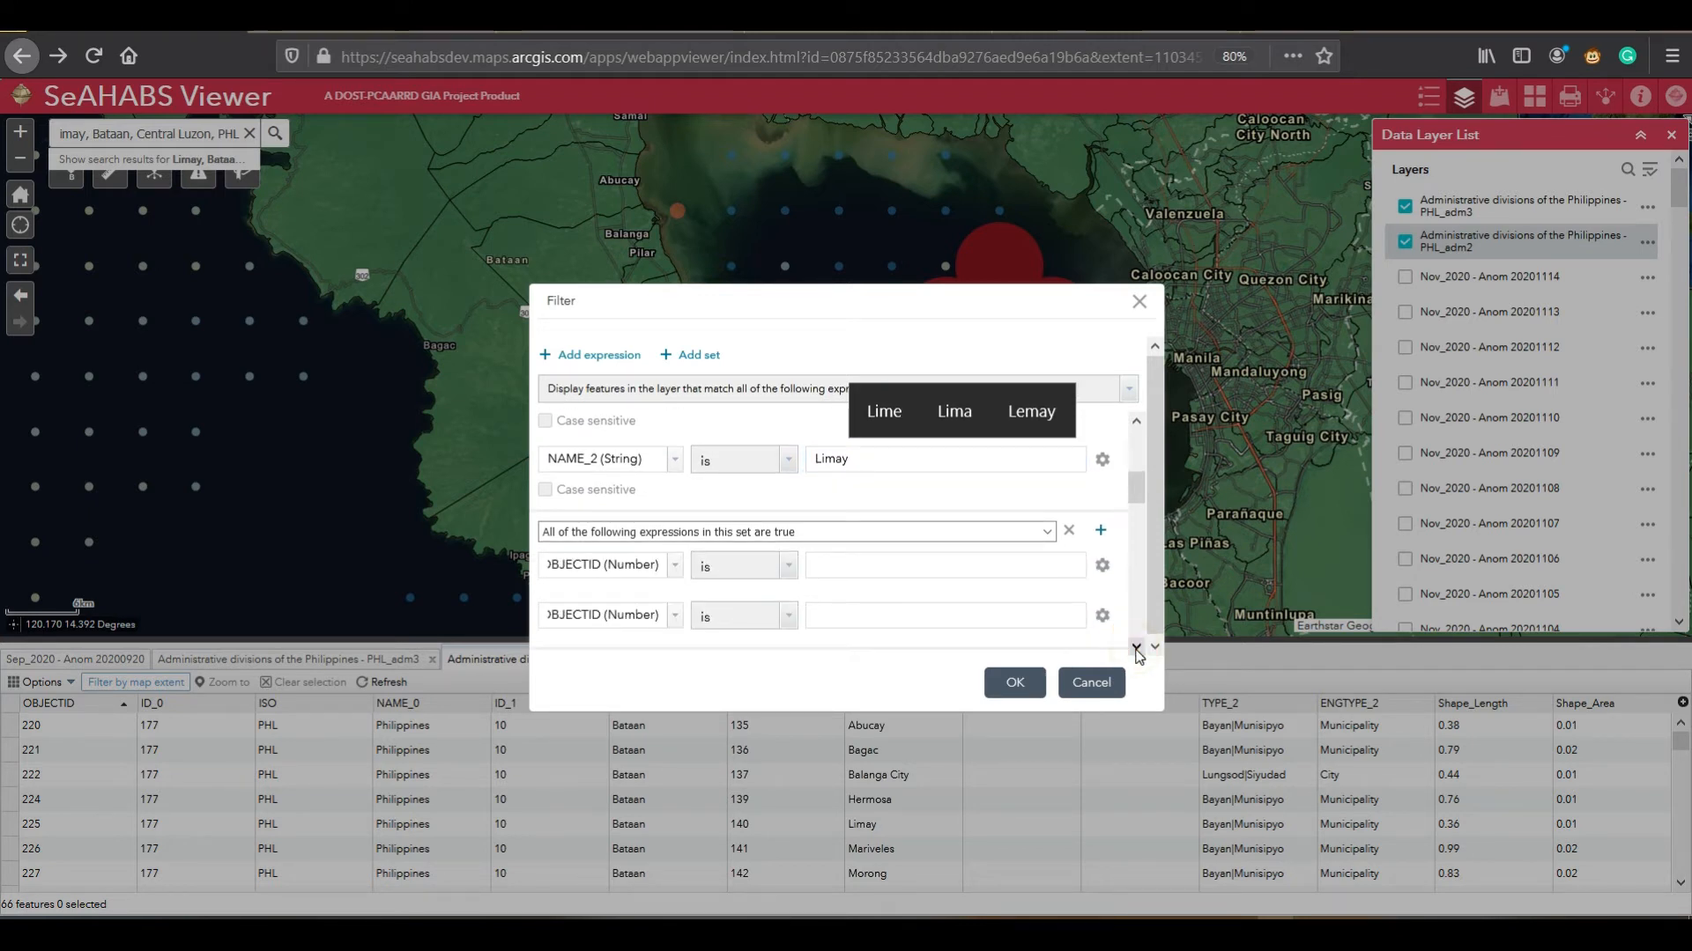
{"action": "left_click", "coordinate": [1137, 648]}
{"action": "left_click", "coordinate": [1136, 648]}
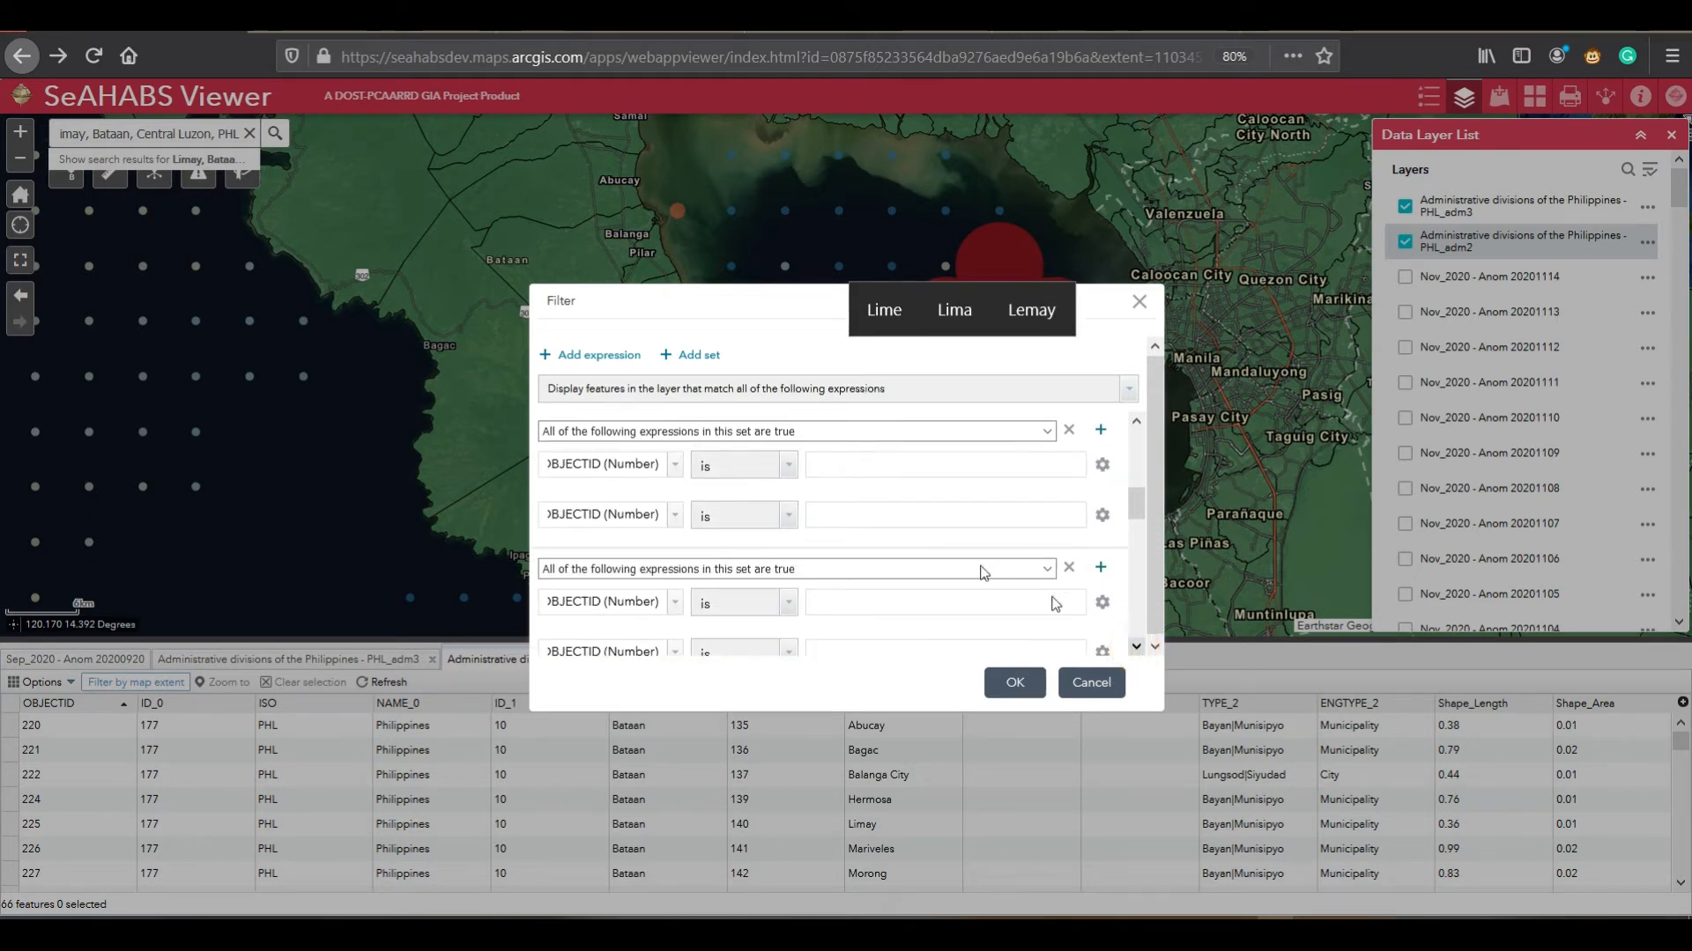
{"action": "left_click", "coordinate": [672, 464]}
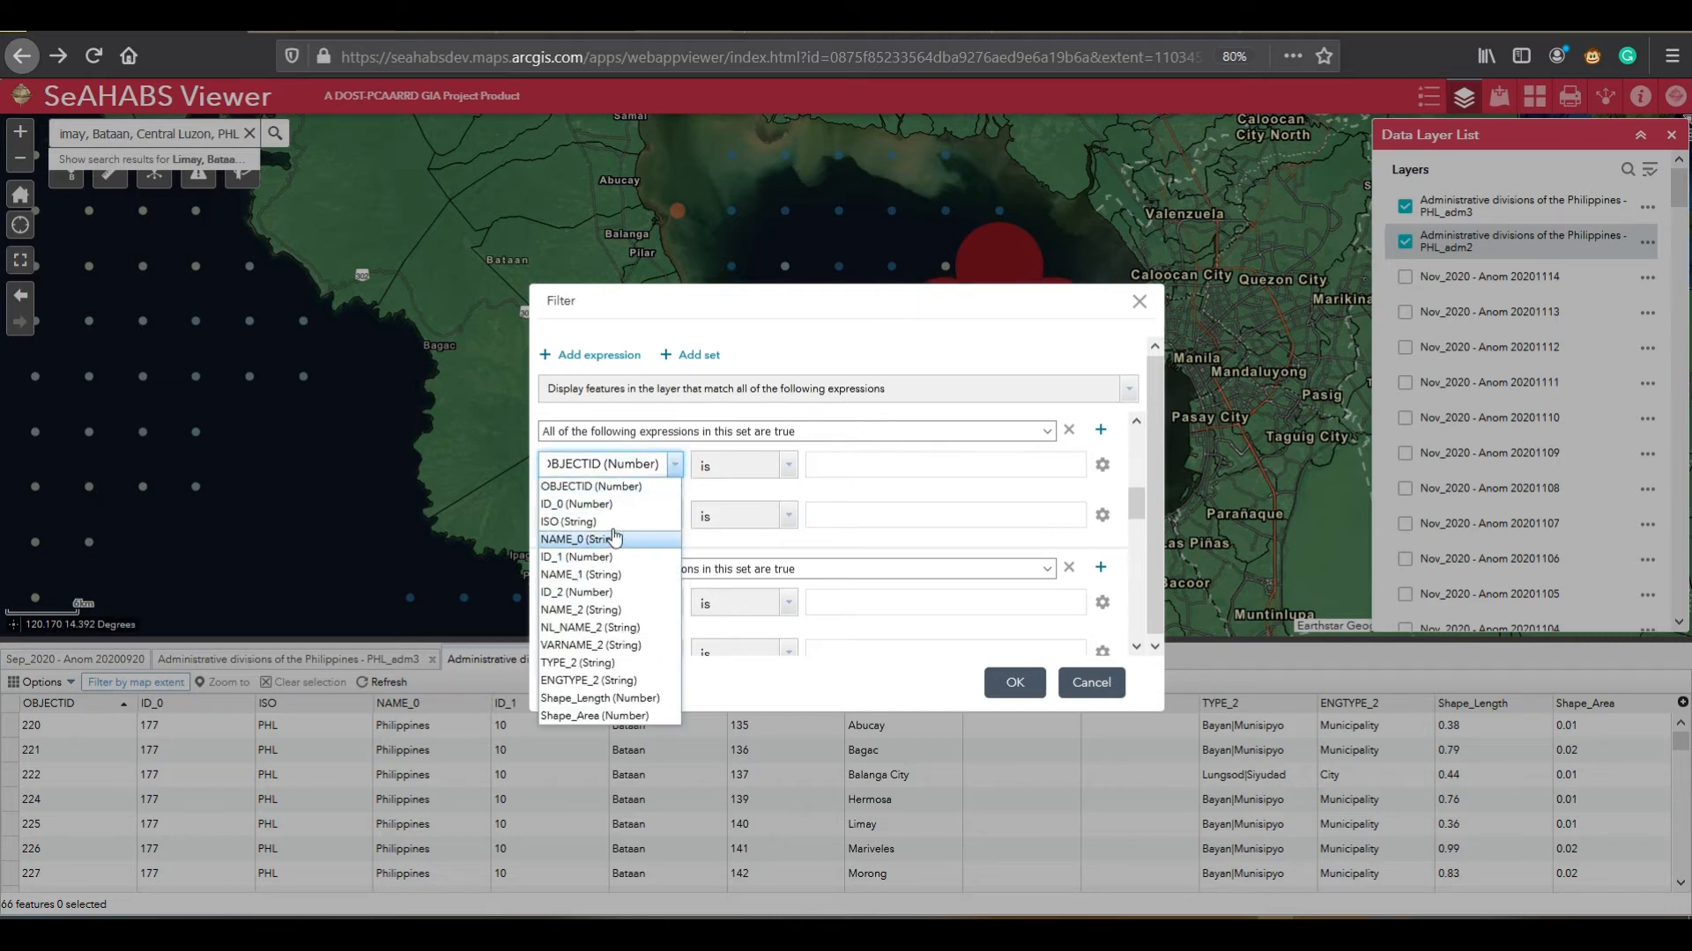
{"action": "left_click", "coordinate": [589, 574]}
{"action": "left_click", "coordinate": [833, 463]}
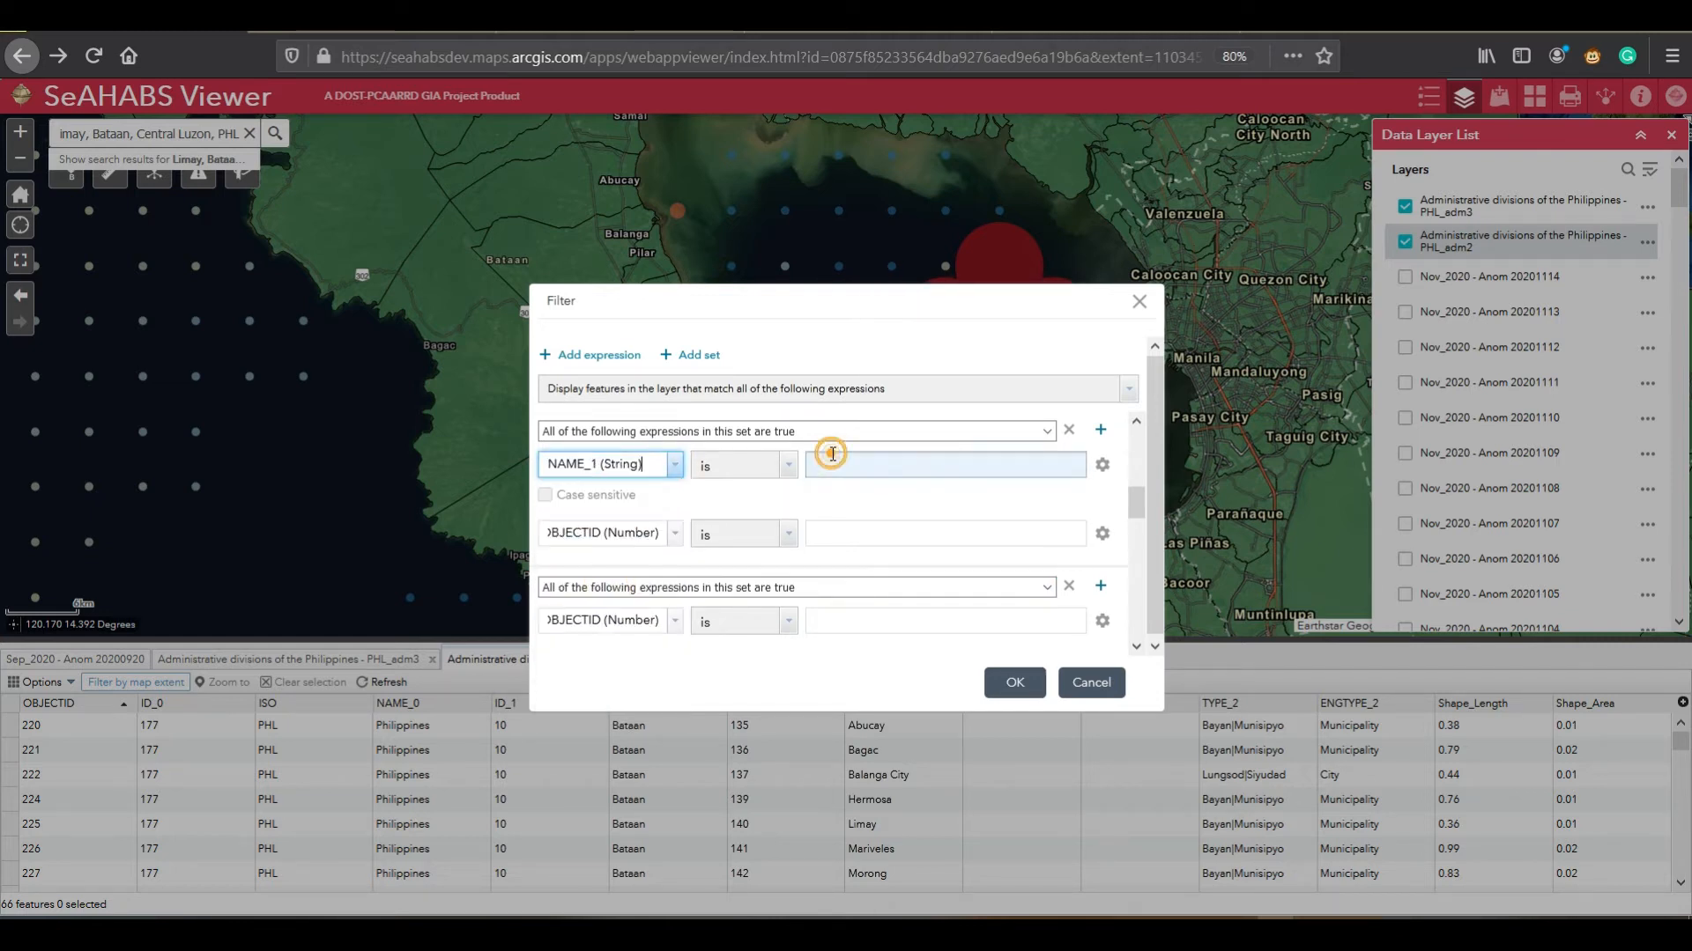
{"action": "type", "text": "Ba"}
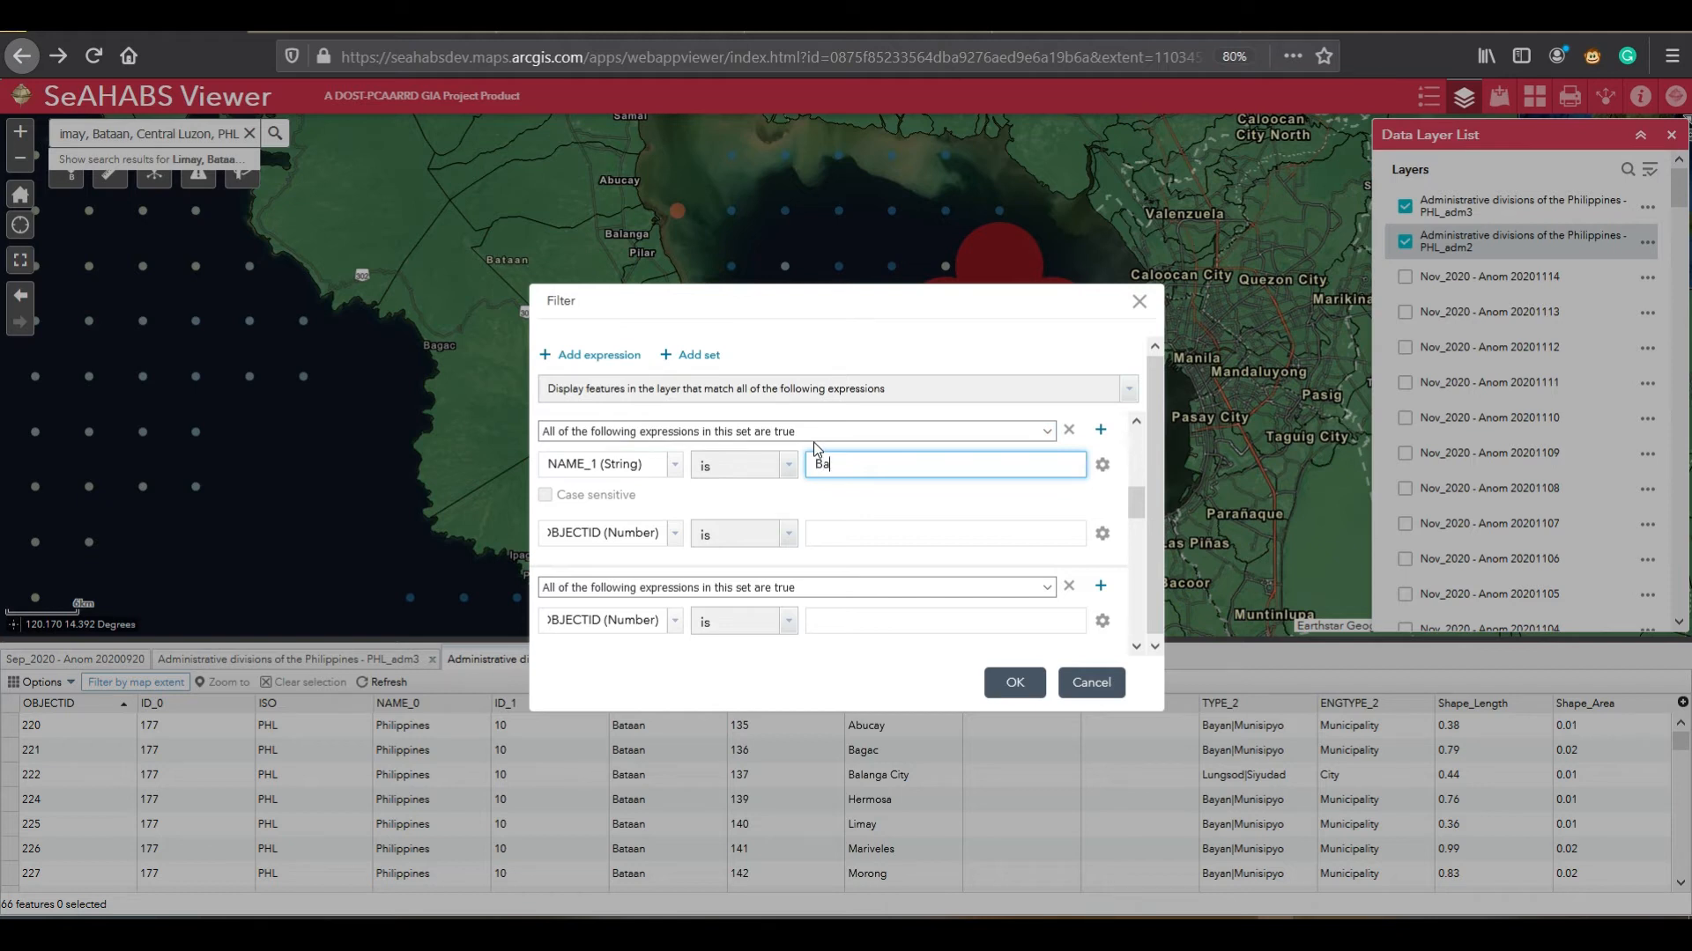
{"action": "type", "text": "taan"}
{"action": "key", "text": "Tab"}
Step: Set the second expression of the third set to NAME_2 is Orion
{"action": "left_click", "coordinate": [670, 539]}
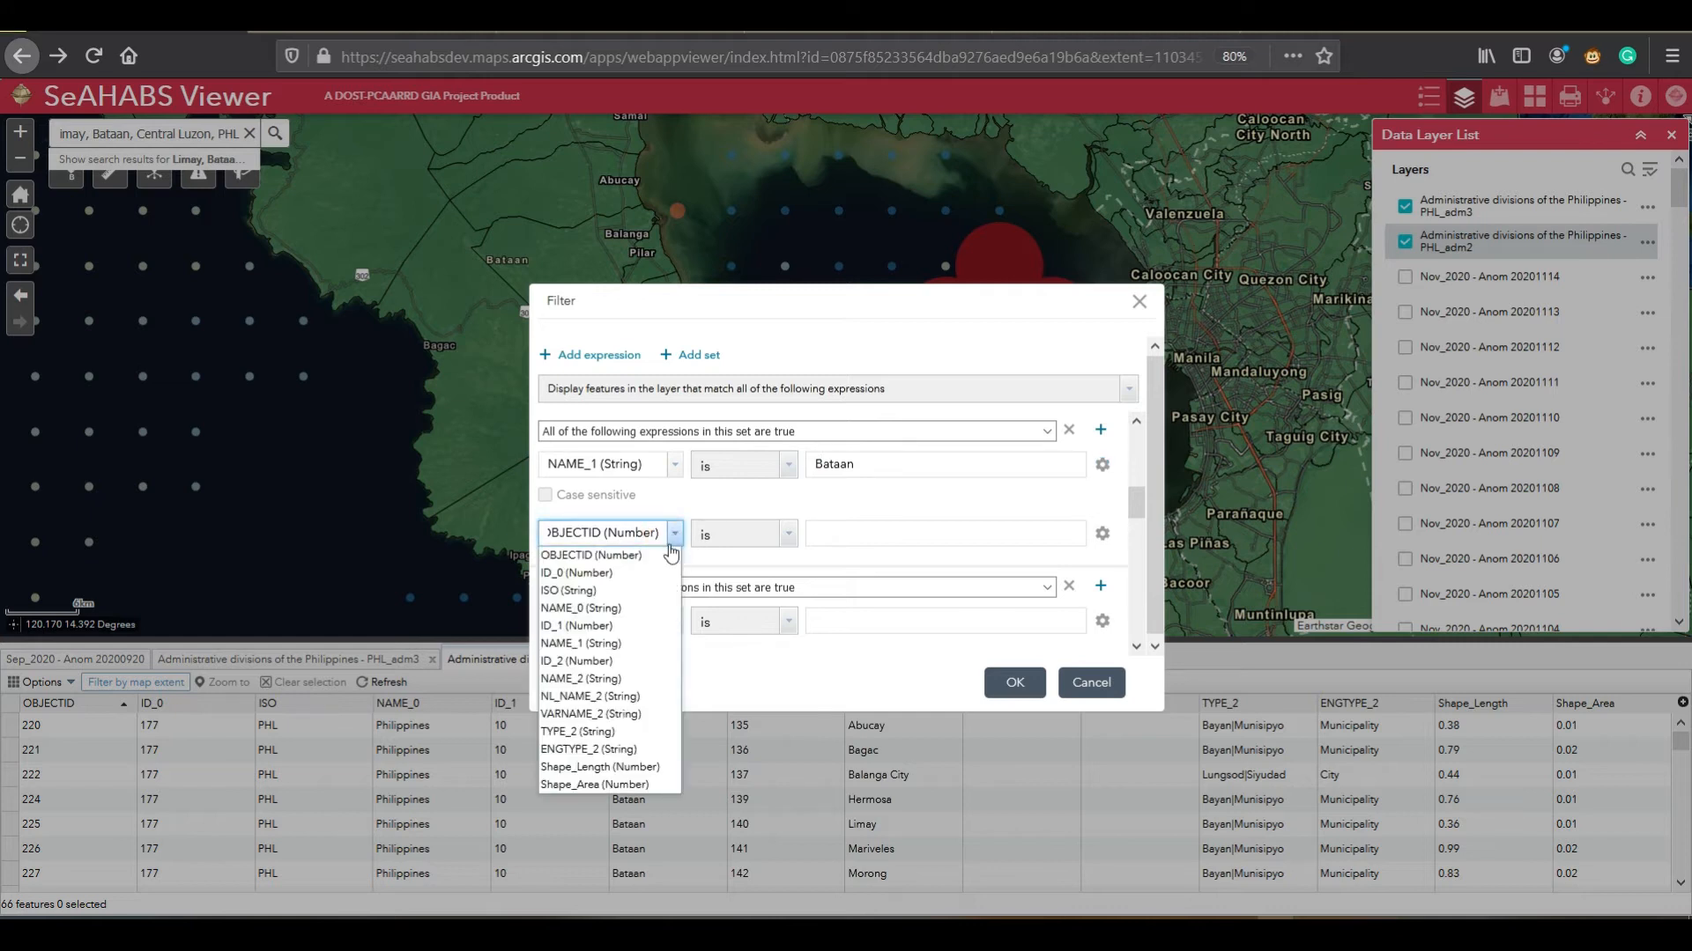
{"action": "left_click", "coordinate": [616, 688]}
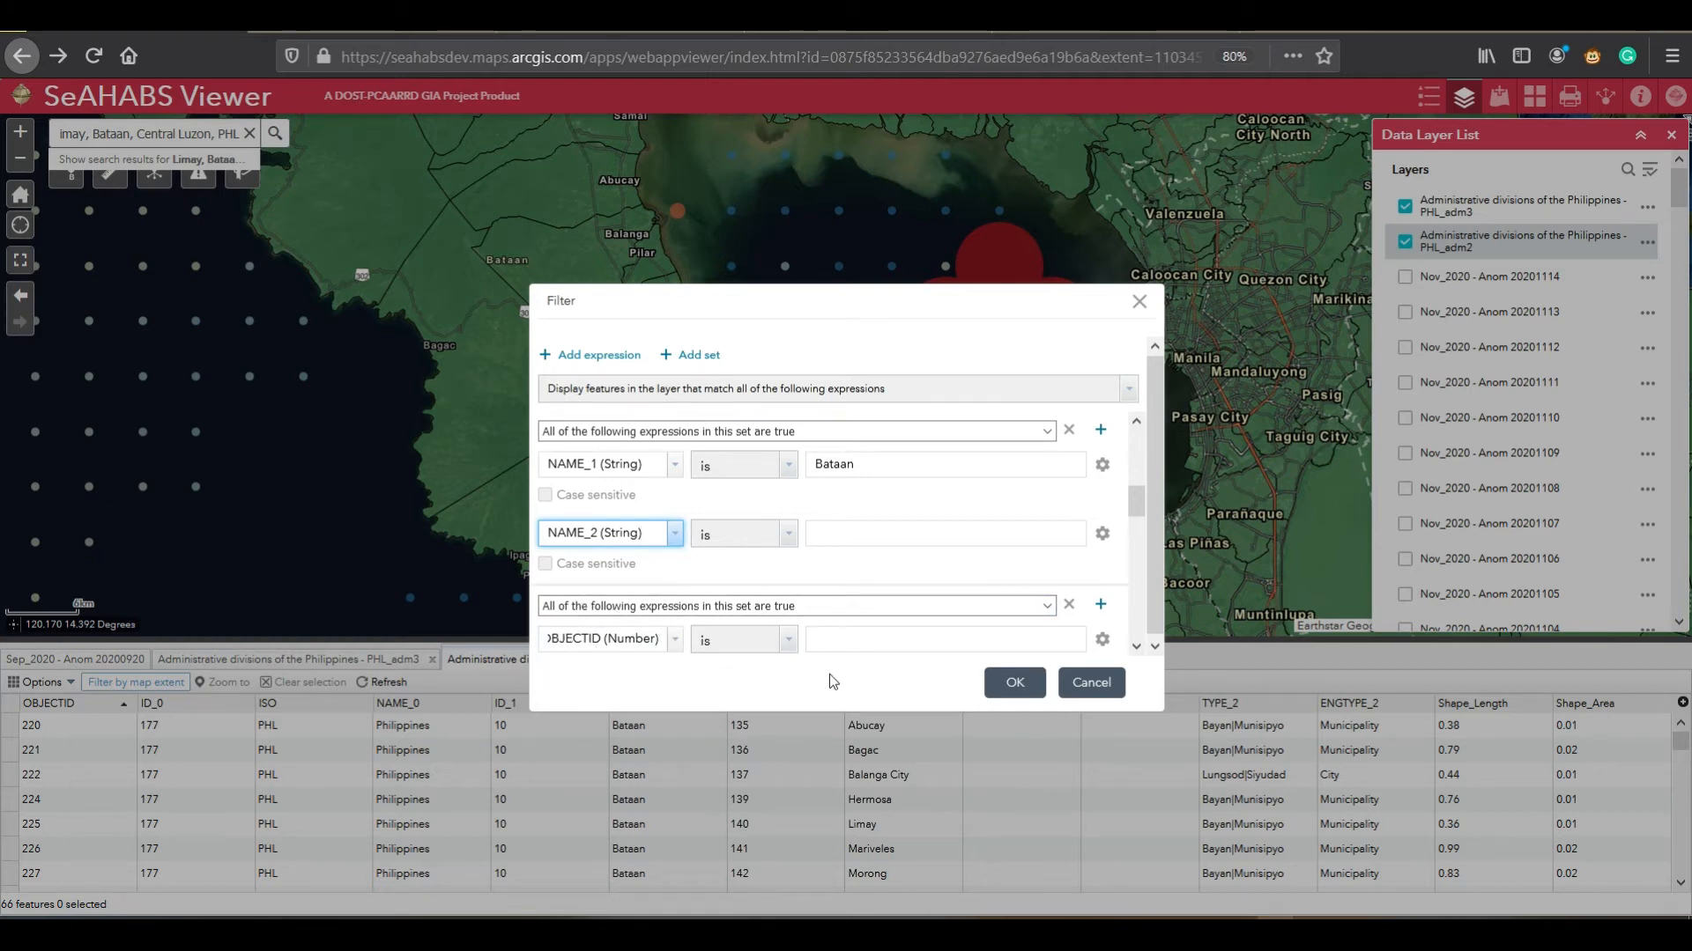
{"action": "left_click", "coordinate": [931, 538]}
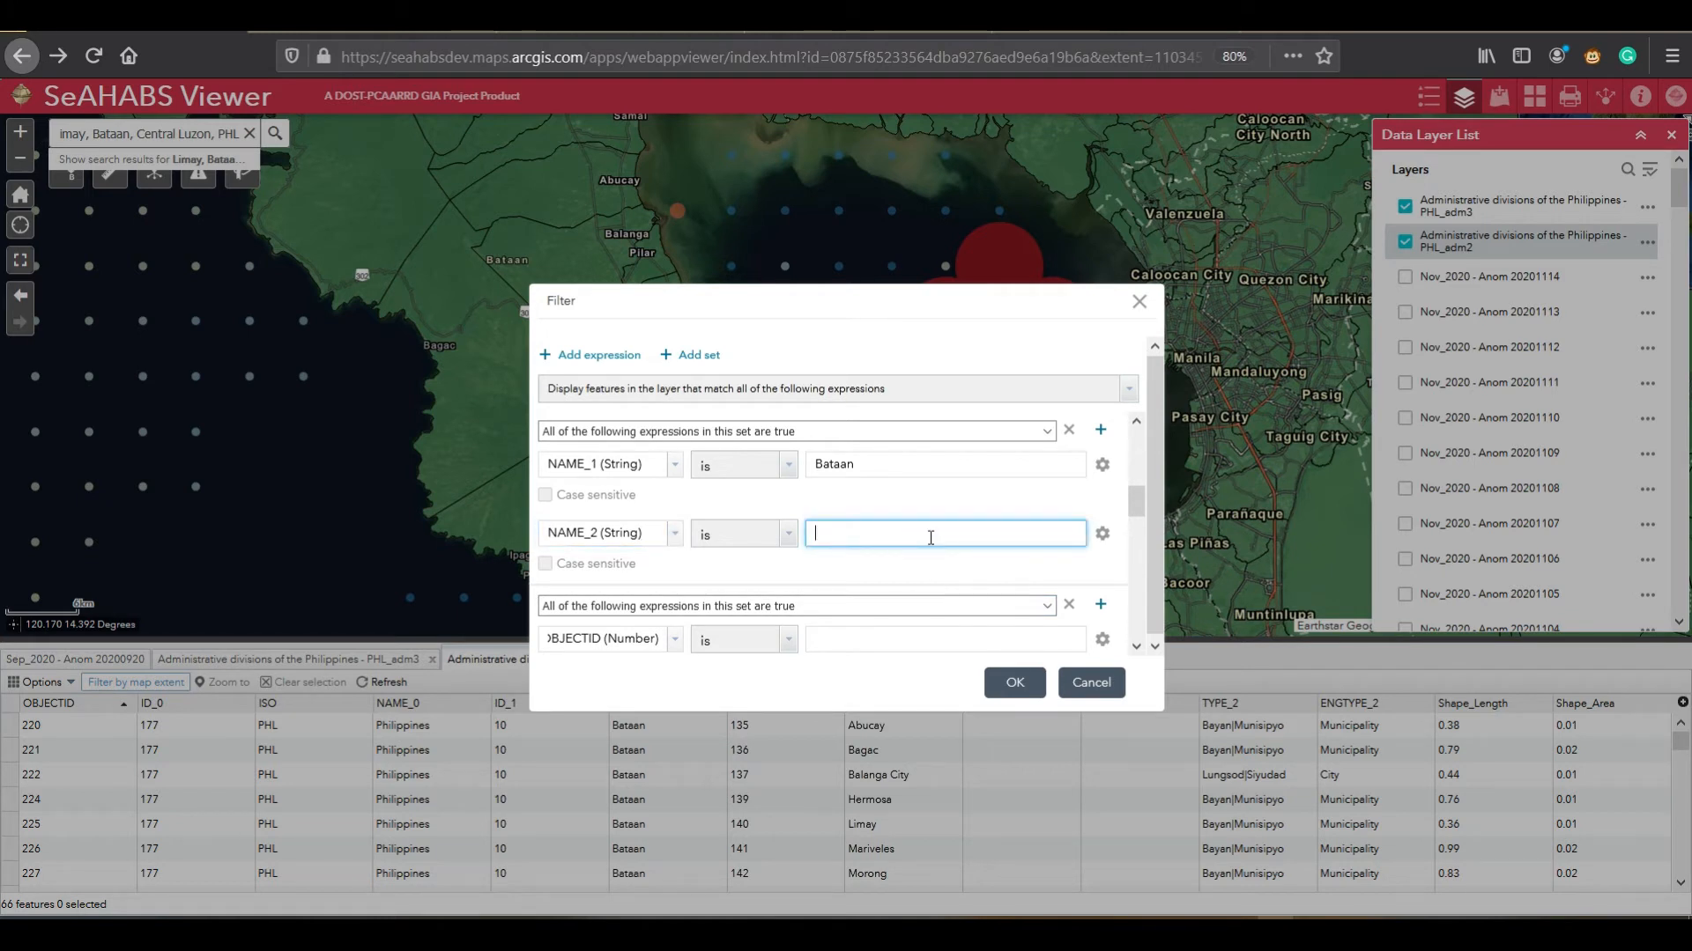
{"action": "type", "text": "Orion"}
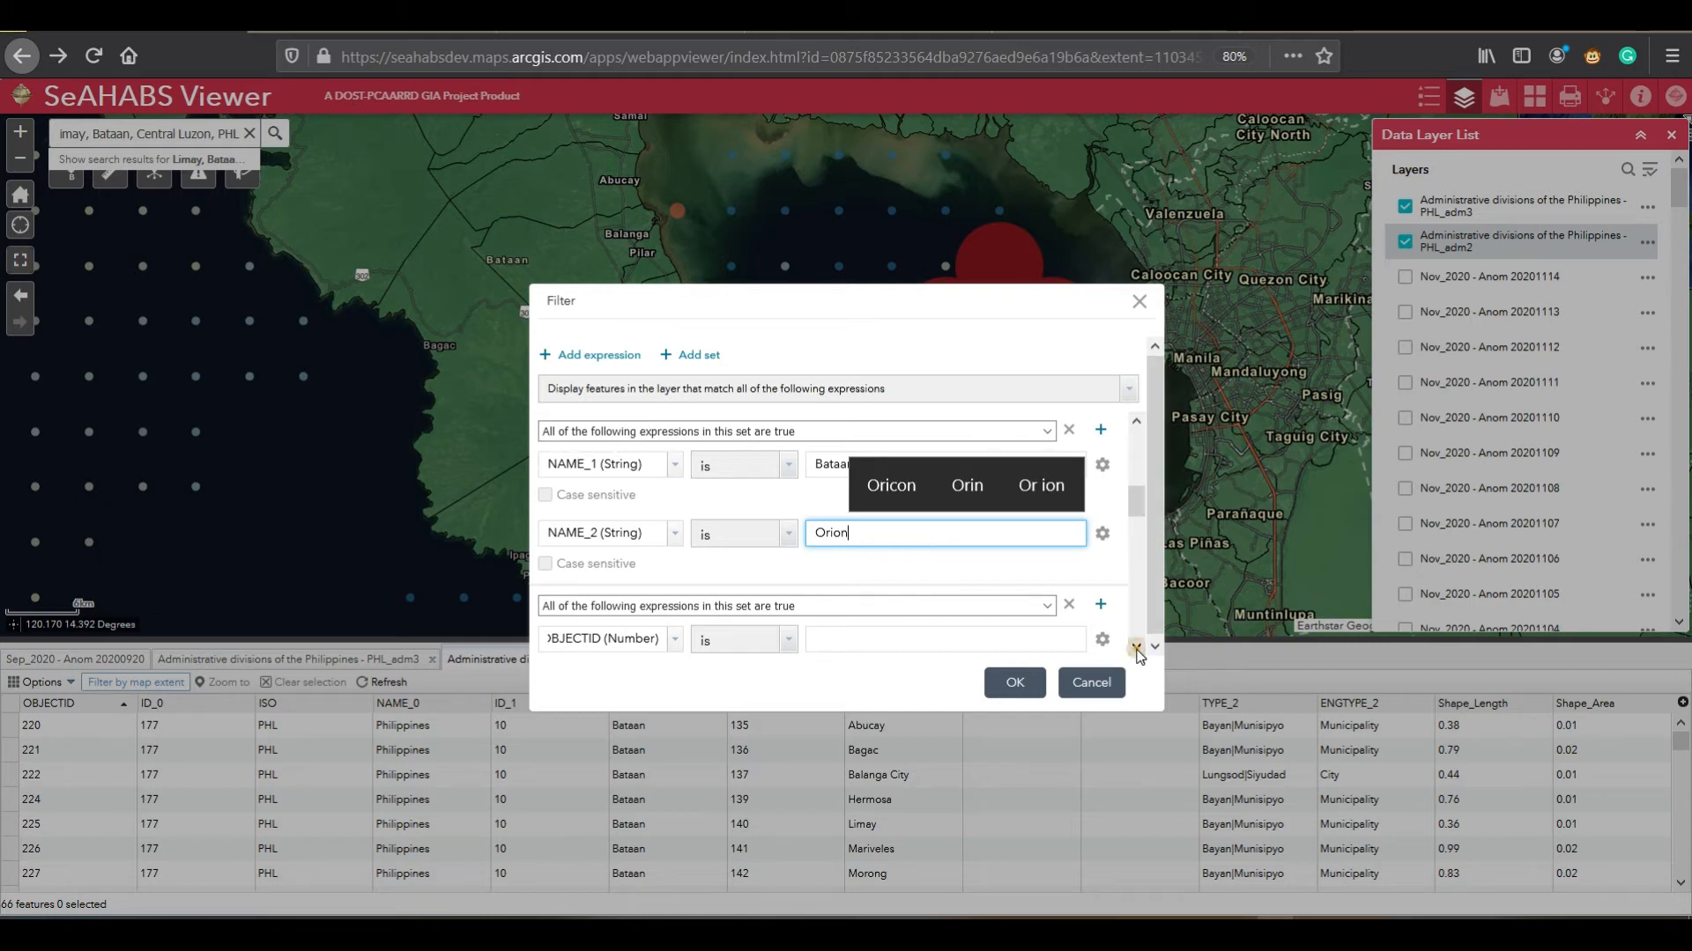
Step: In the fourth expression set, set the first expression to NAME_1 is Bataan
{"action": "scroll", "coordinate": [1137, 650], "scroll_direction": "down", "scroll_amount": 5}
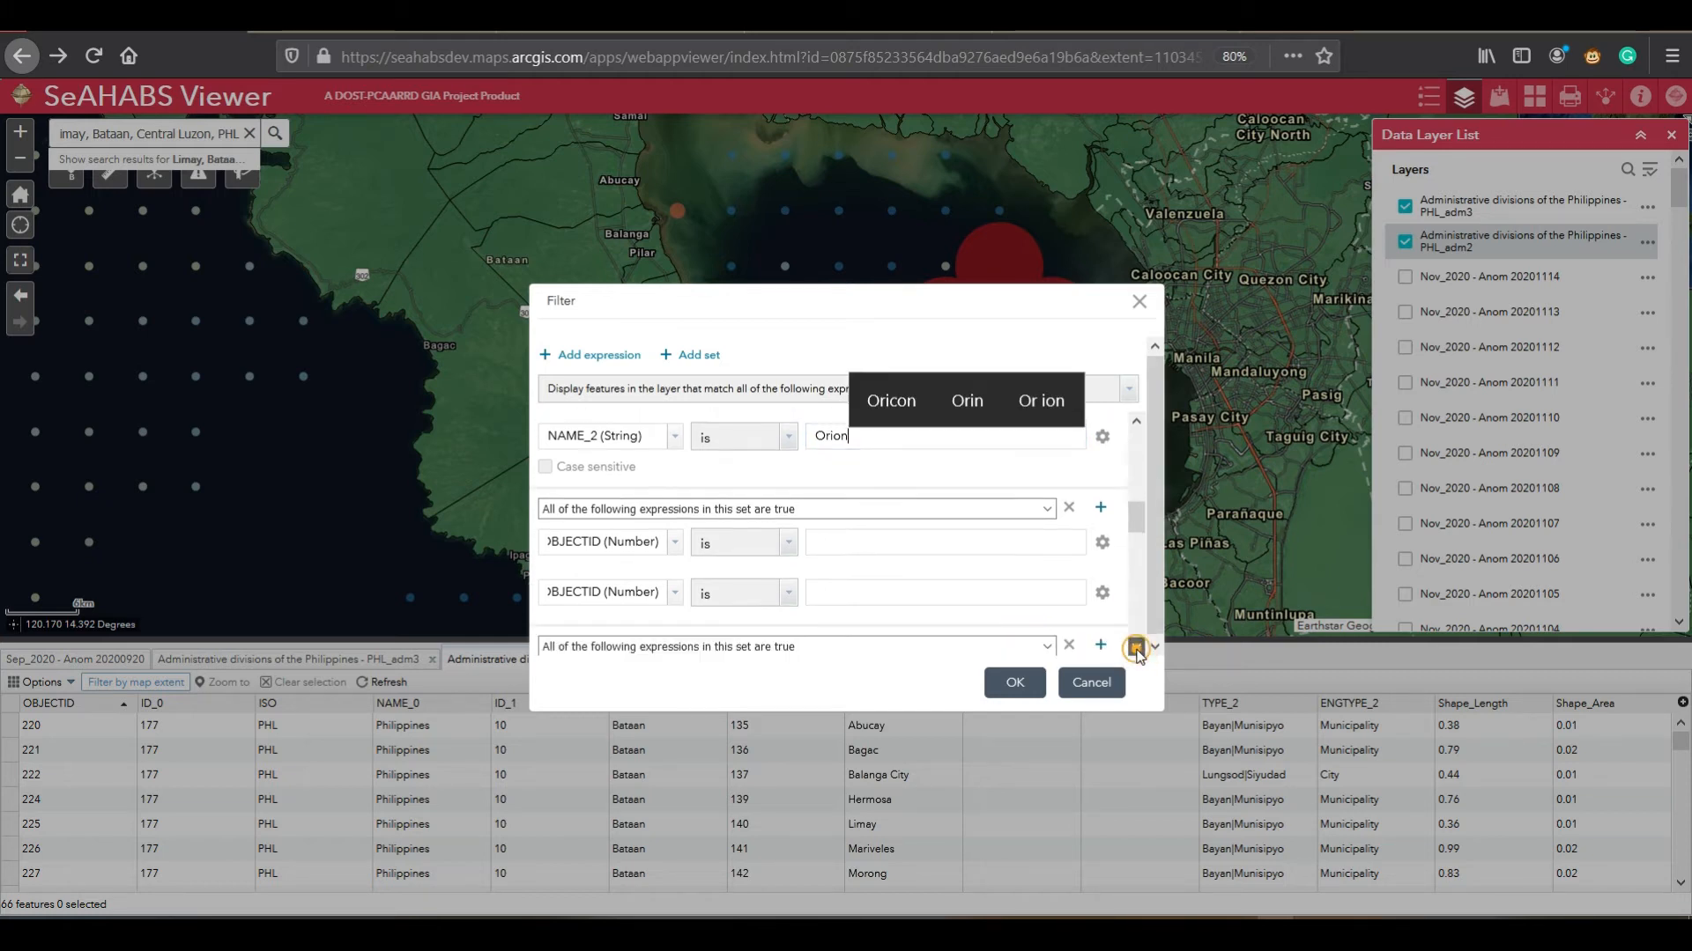
{"action": "left_click", "coordinate": [673, 440]}
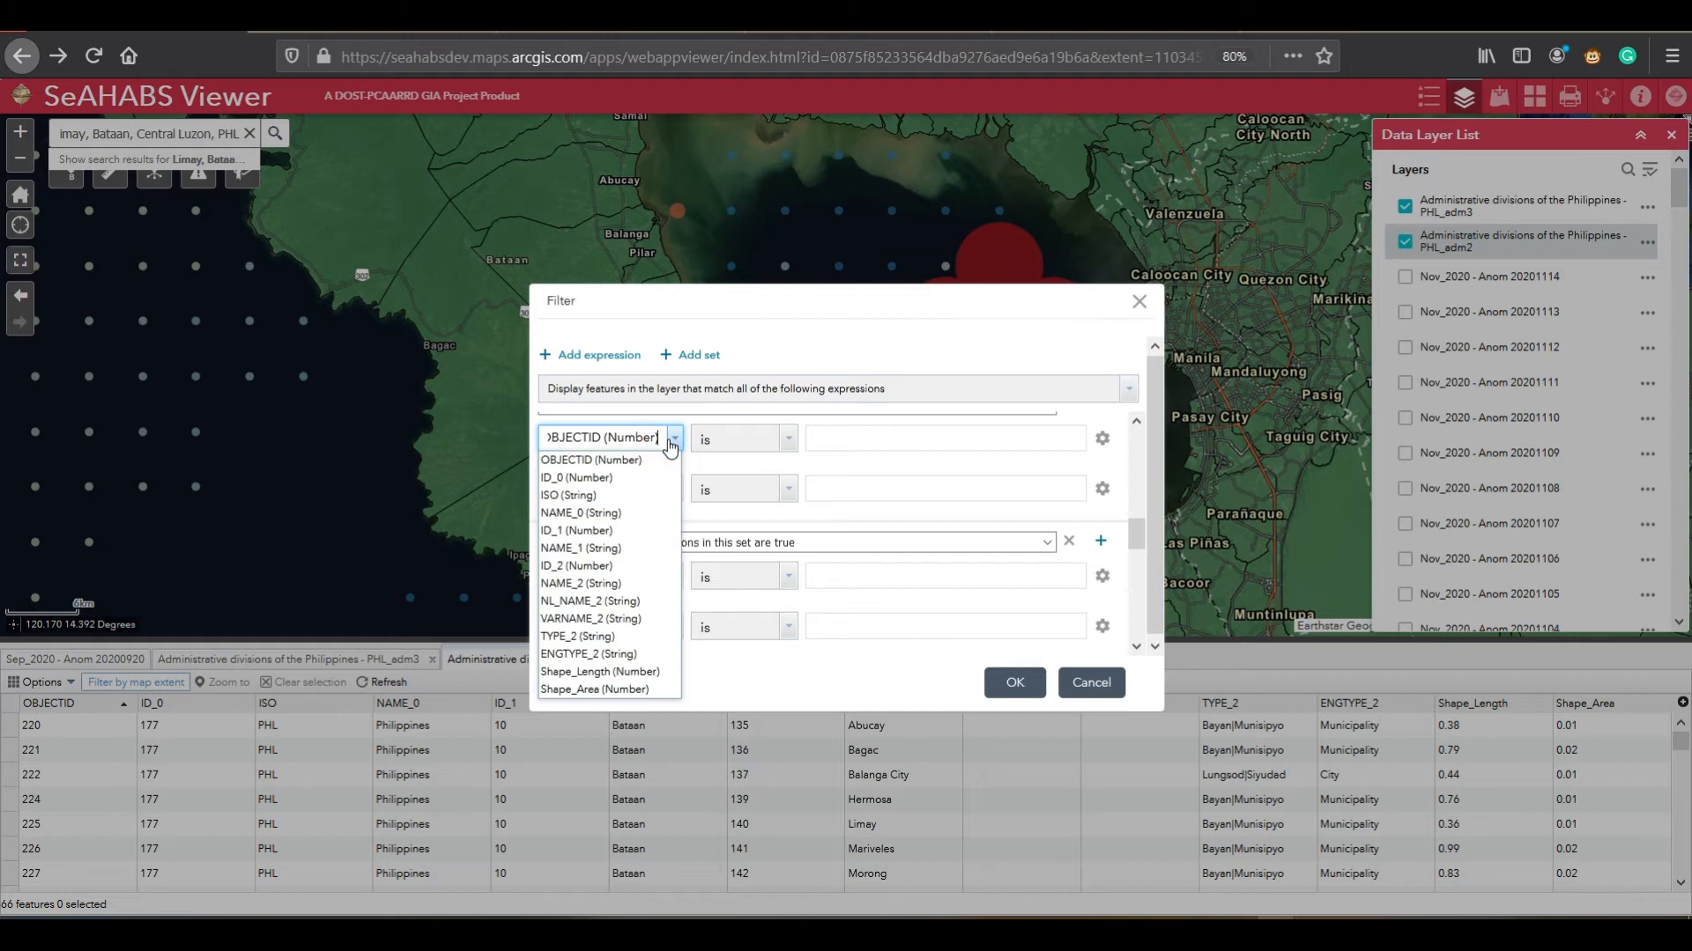
{"action": "left_click", "coordinate": [603, 548]}
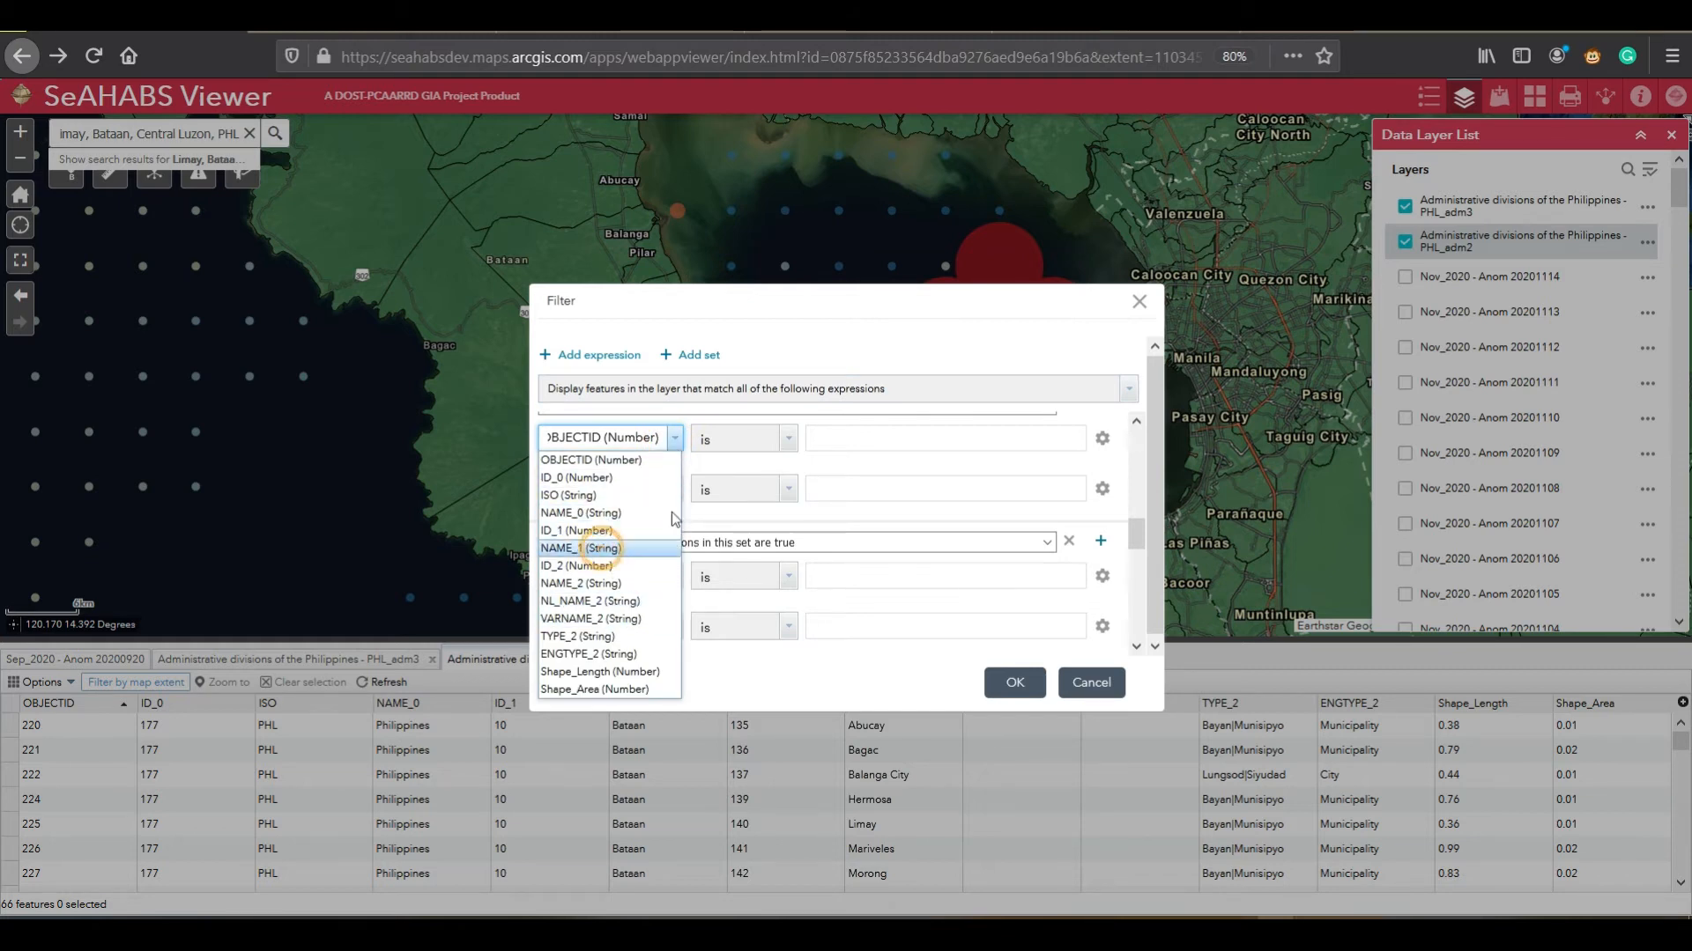
{"action": "type", "text": "Ba"}
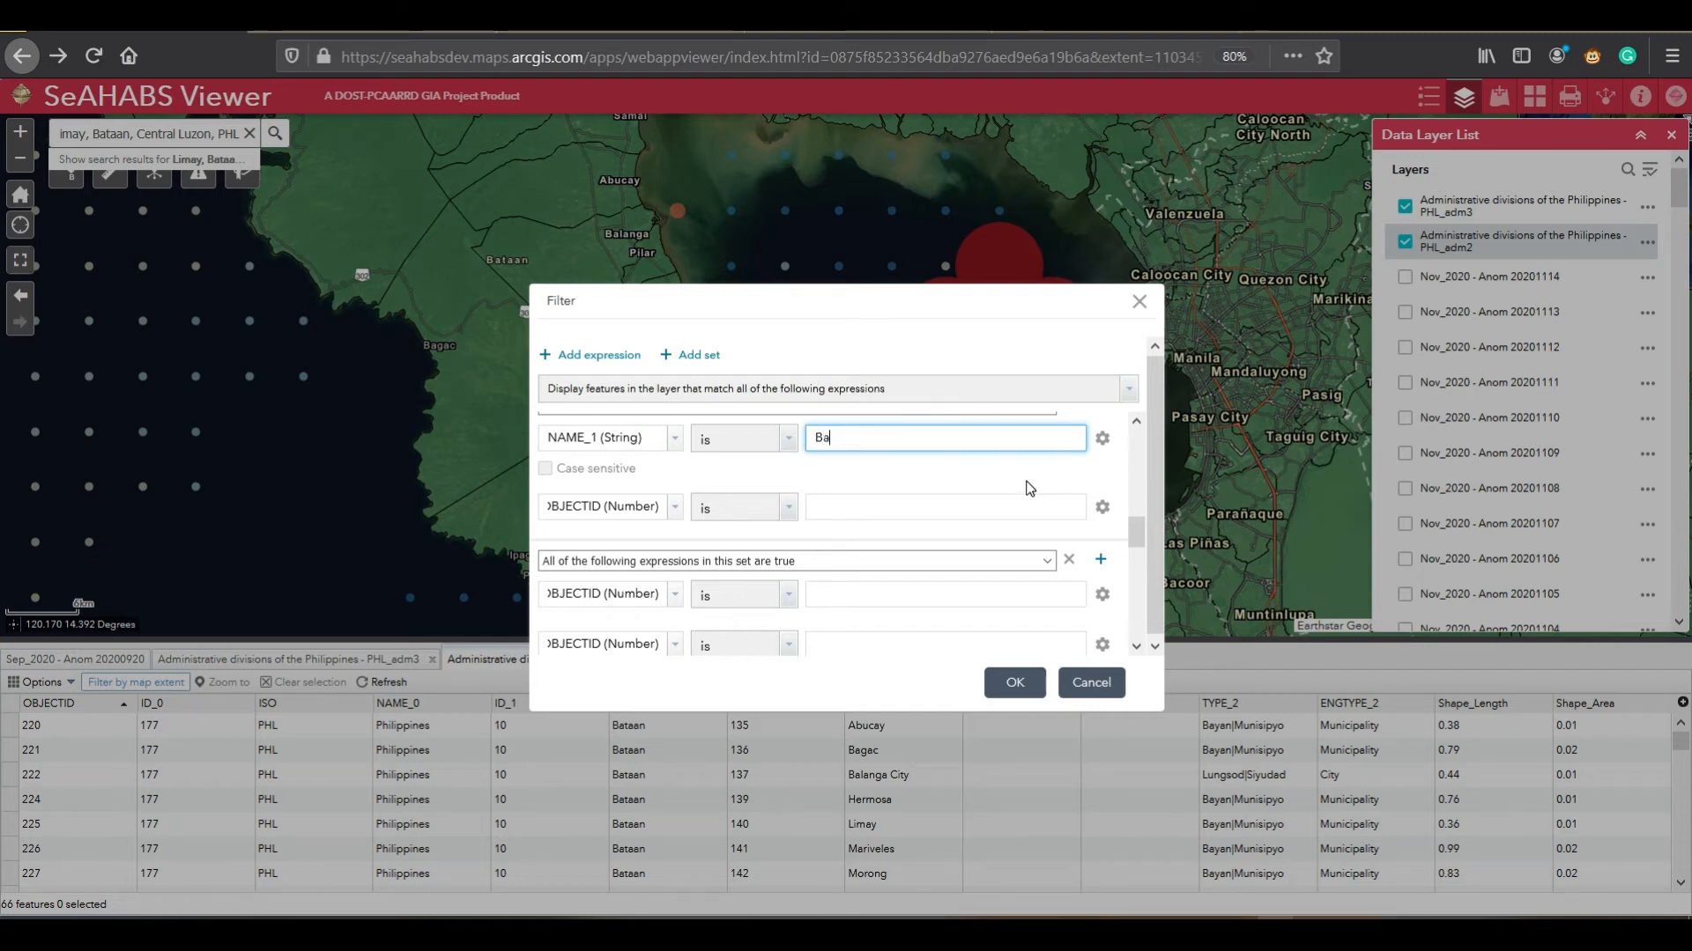
{"action": "type", "text": "taan"}
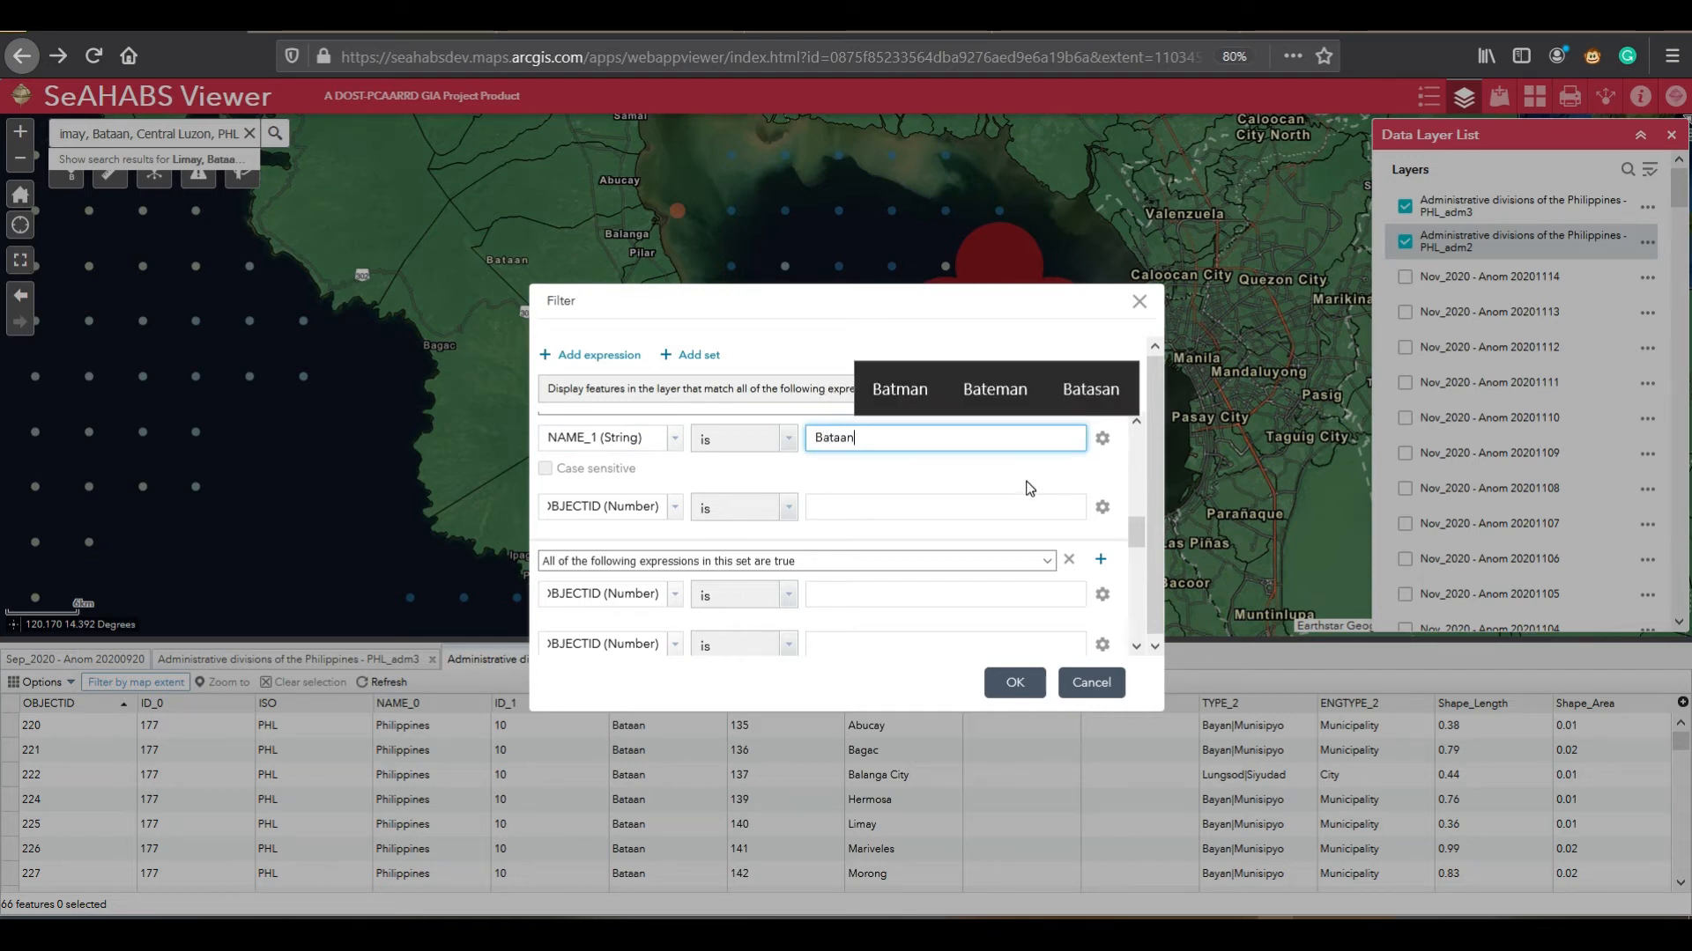
Step: Set the second expression of the fourth set to NAME_2 is Pilar
{"action": "left_click", "coordinate": [677, 508]}
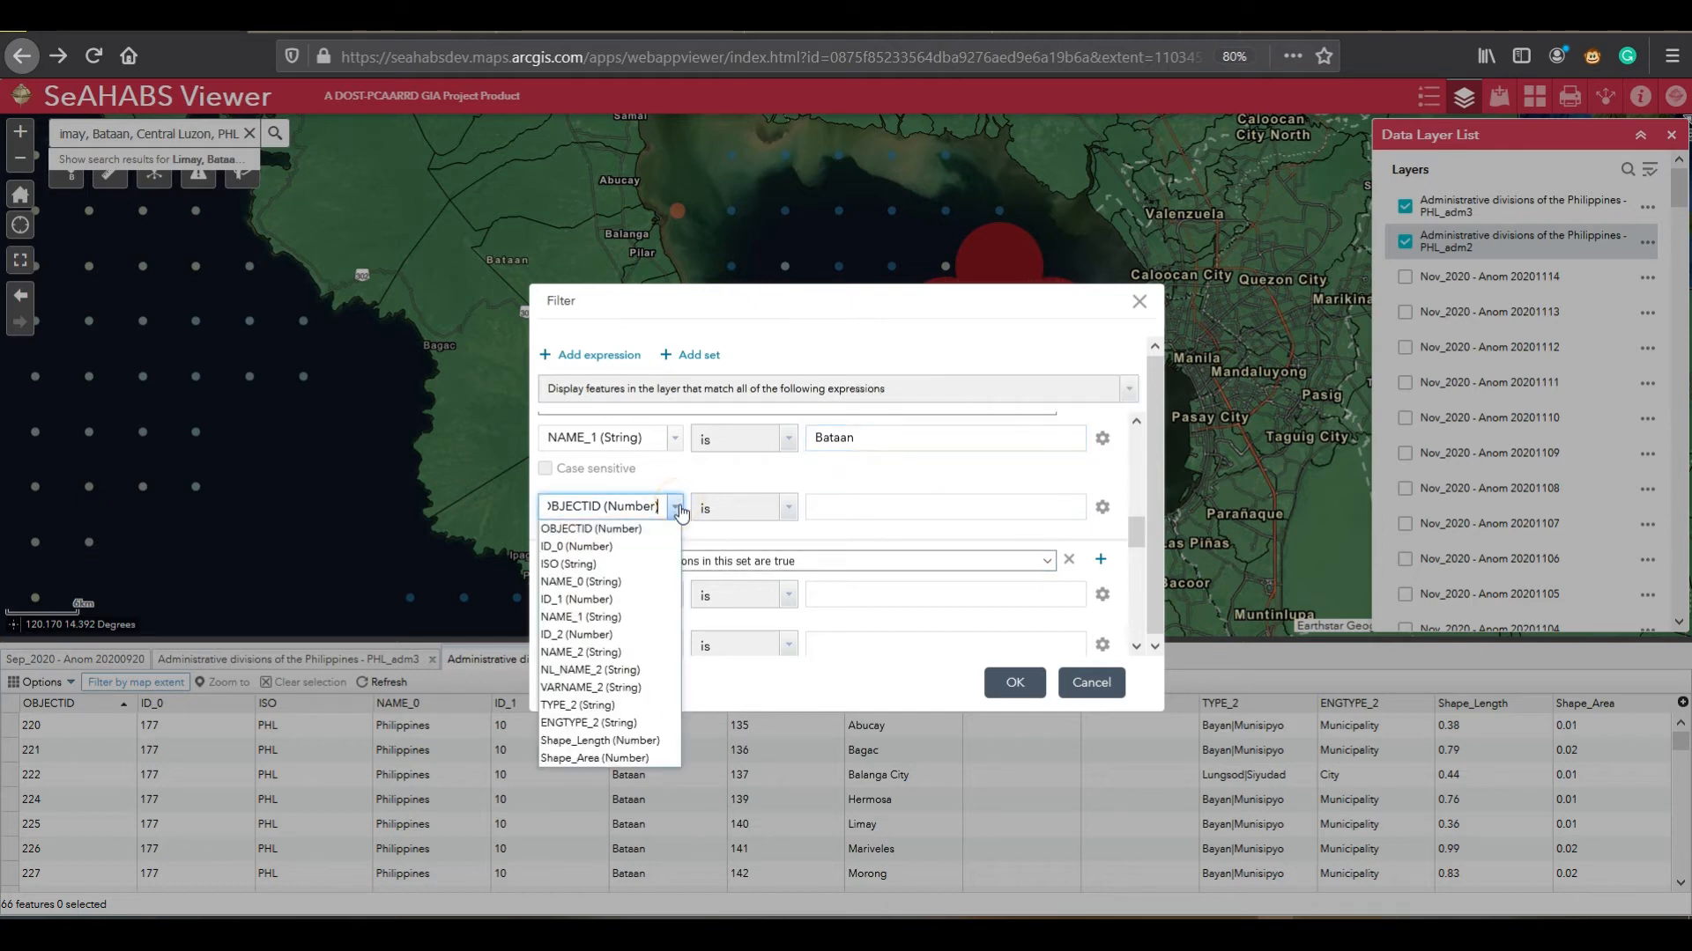
{"action": "left_click", "coordinate": [608, 652]}
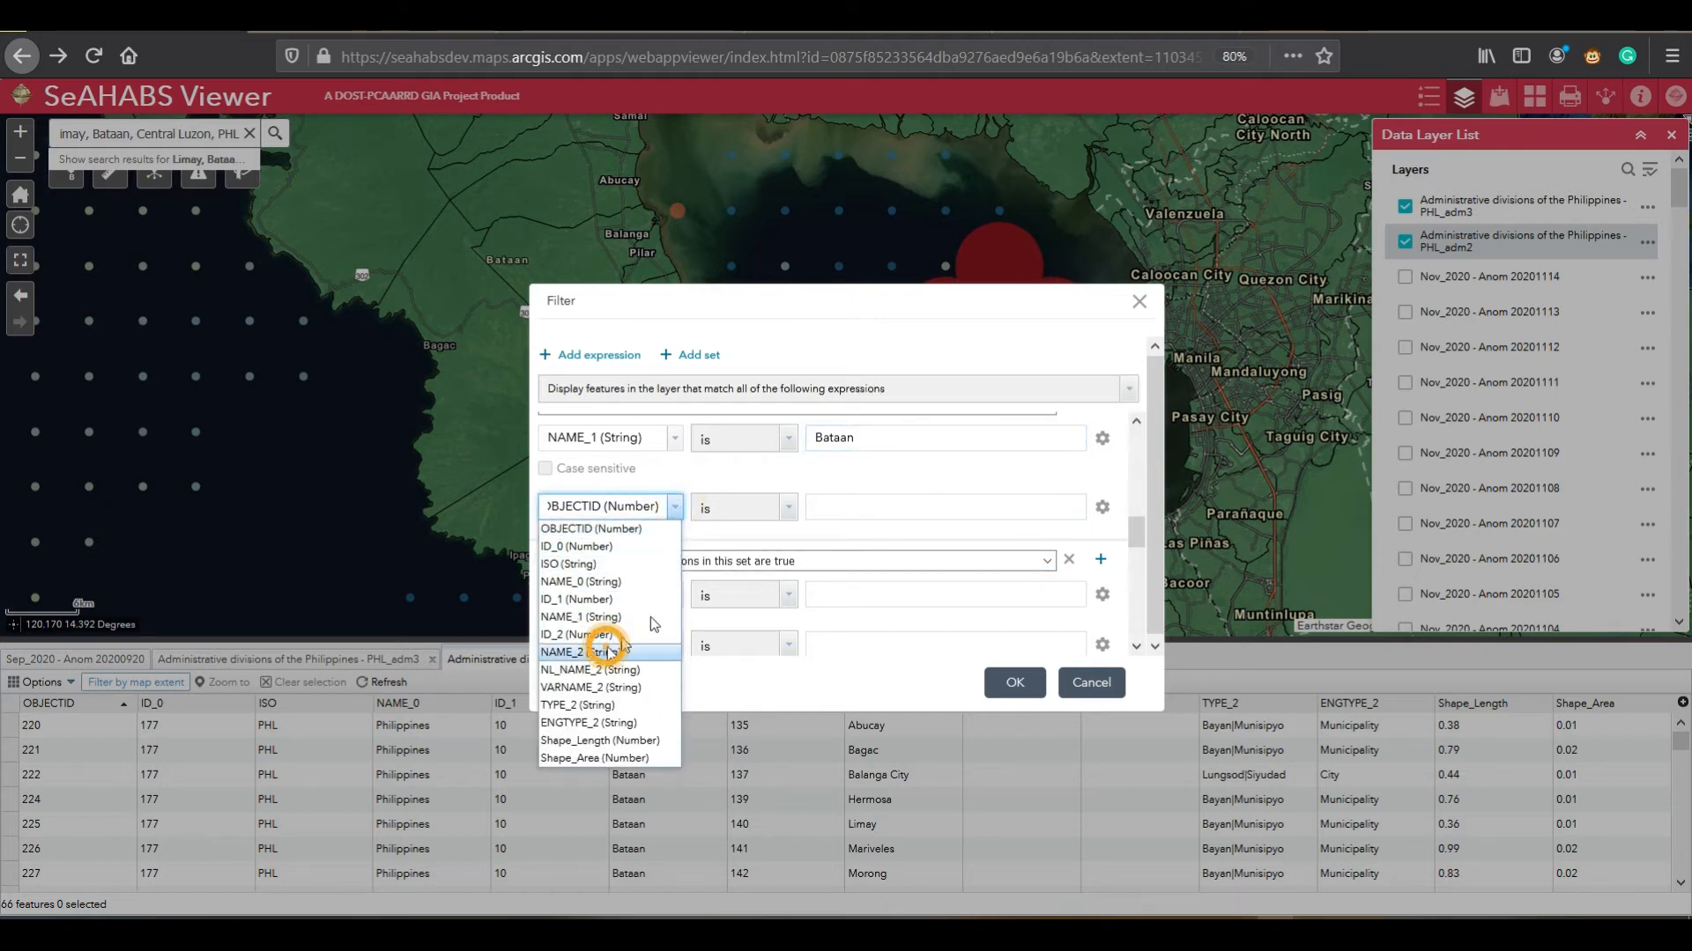
{"action": "left_click", "coordinate": [835, 509]}
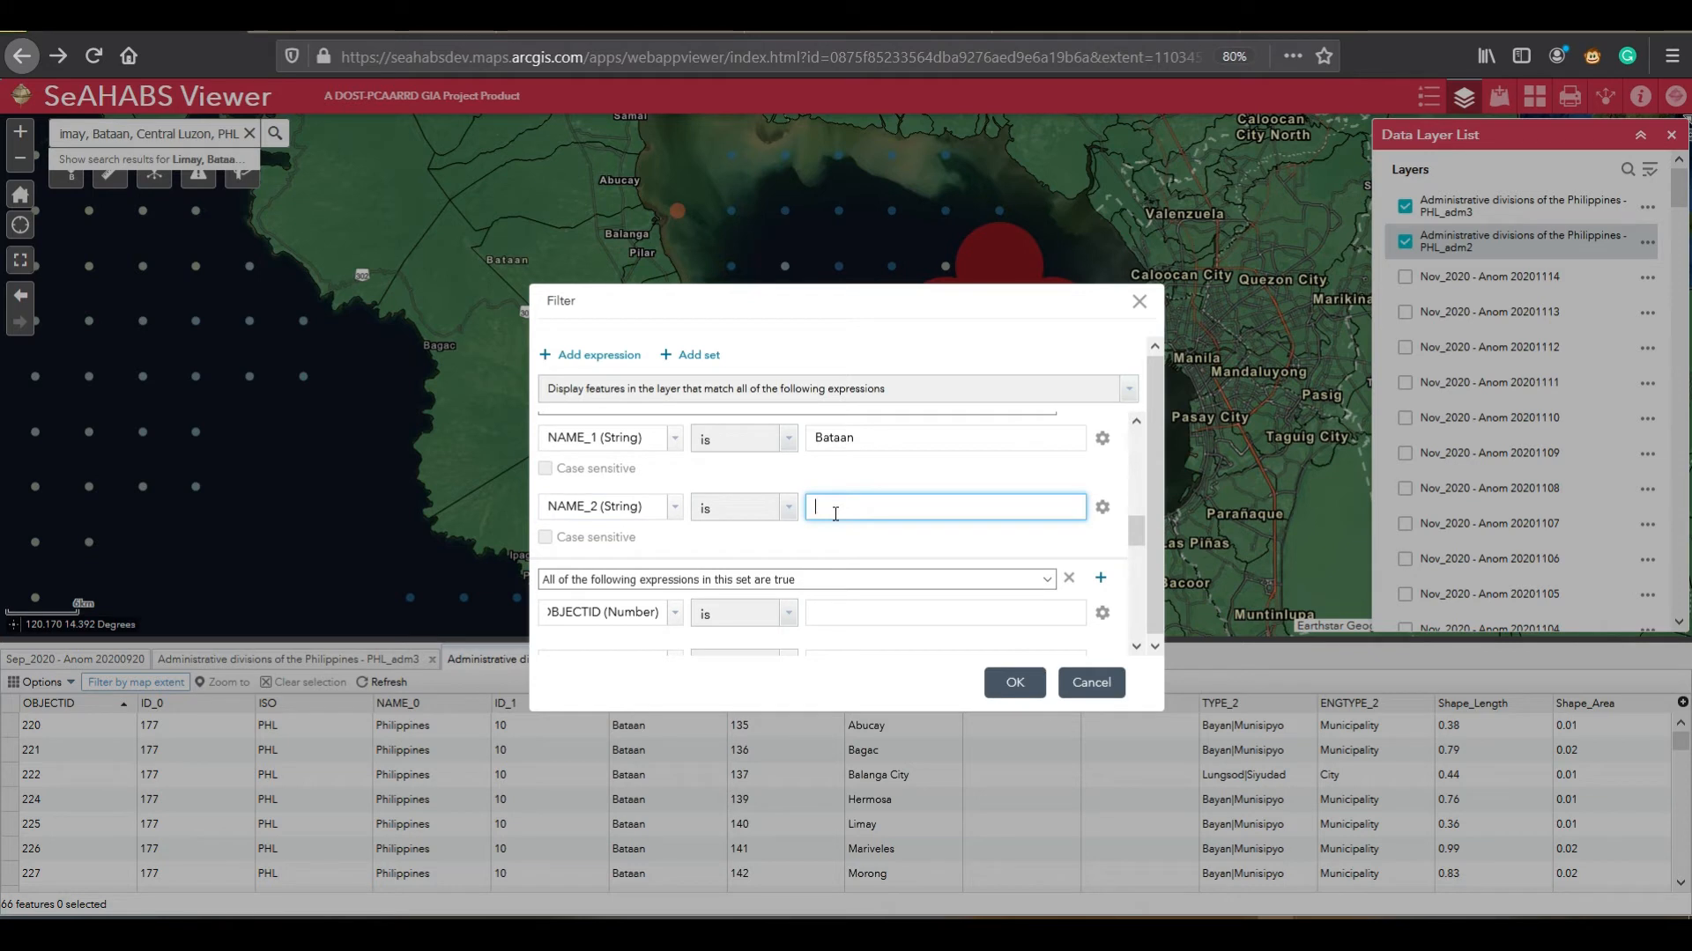
{"action": "type", "text": "Pilar"}
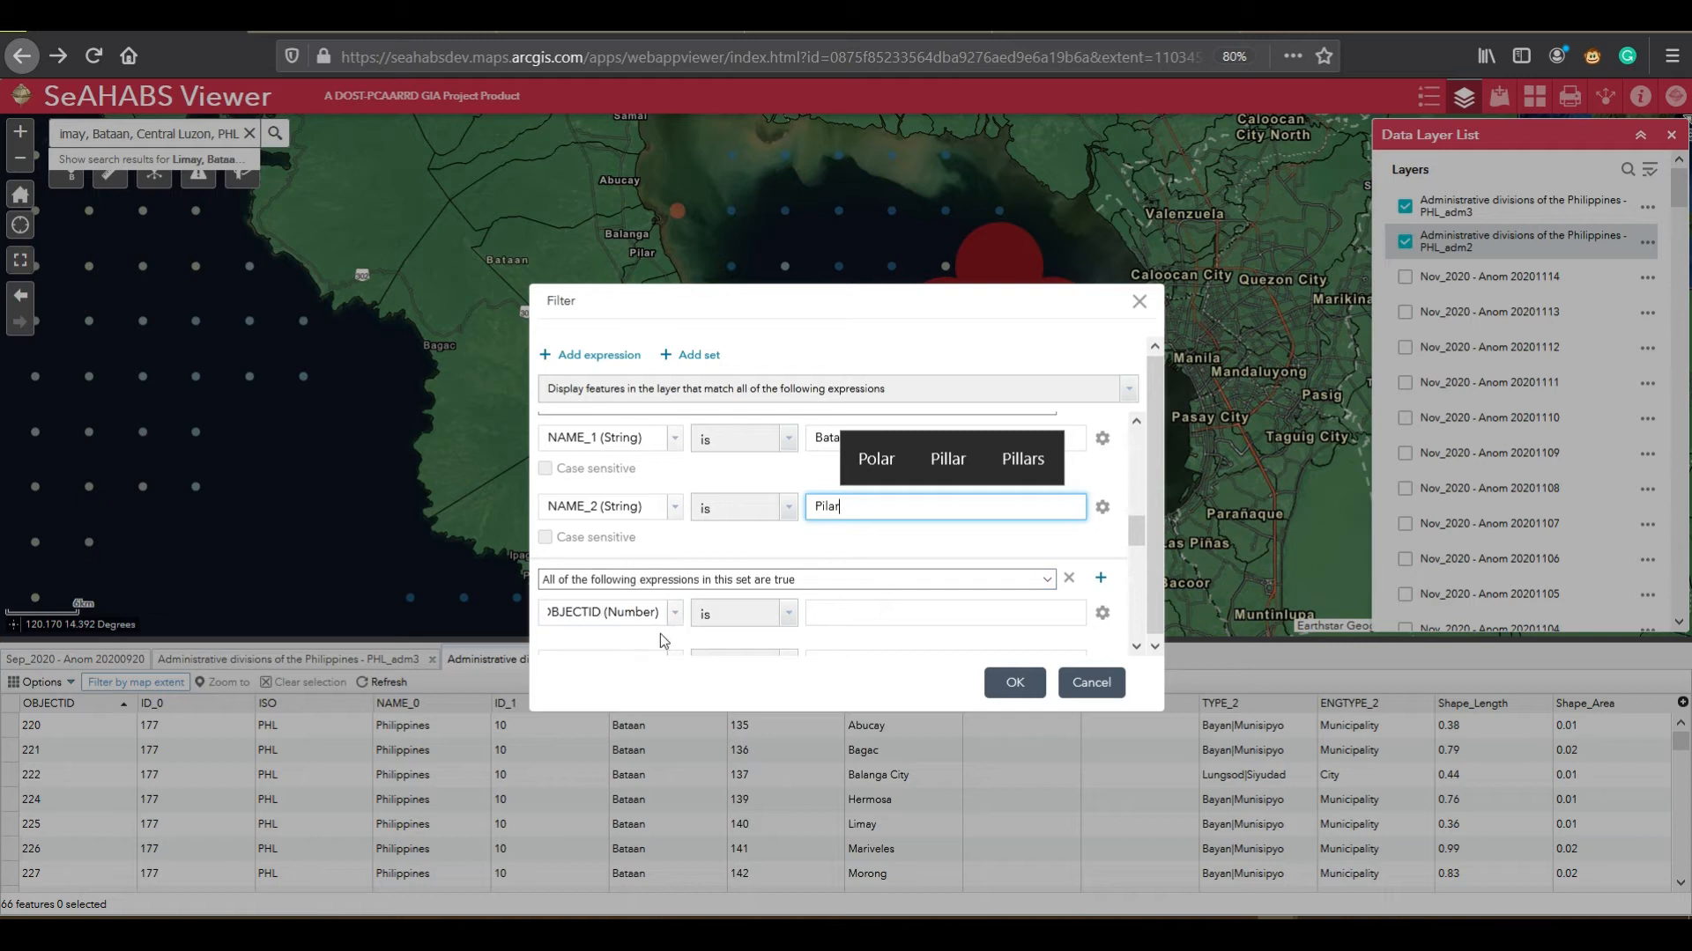
Step: In the fifth expression set, set the first expression to NAME_1 is Bataan
{"action": "left_click", "coordinate": [884, 529]}
{"action": "left_click", "coordinate": [1136, 648]}
{"action": "left_click", "coordinate": [1136, 648]}
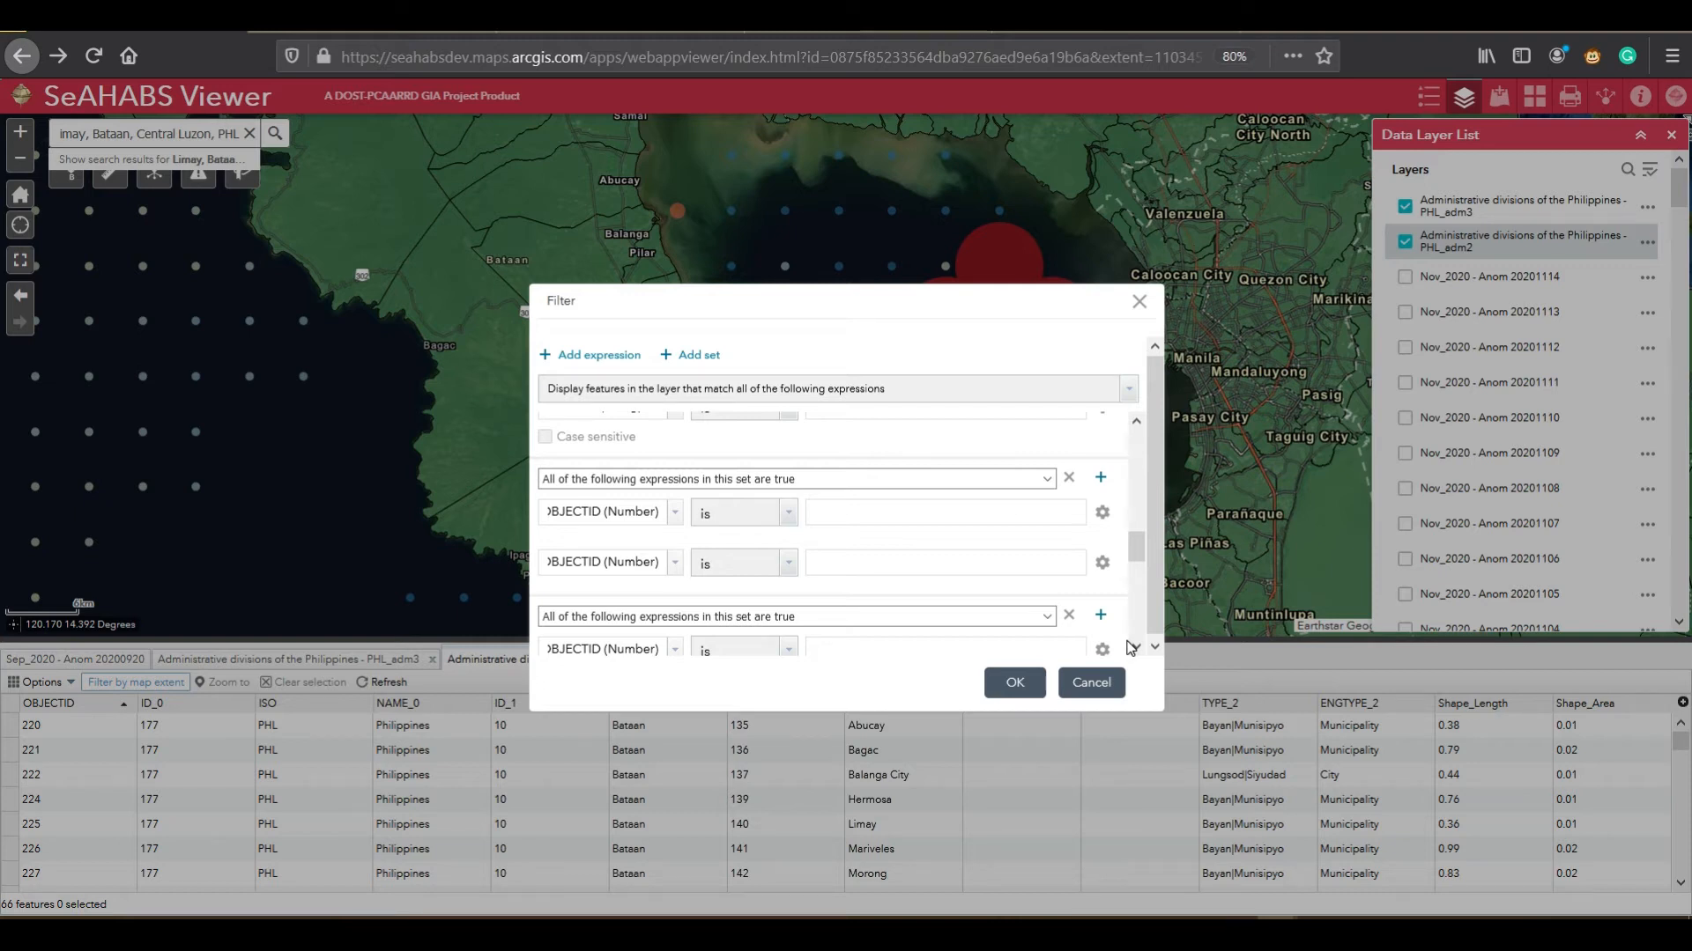
{"action": "left_click_drag", "start_coordinate": [887, 294], "coordinate": [855, 166]}
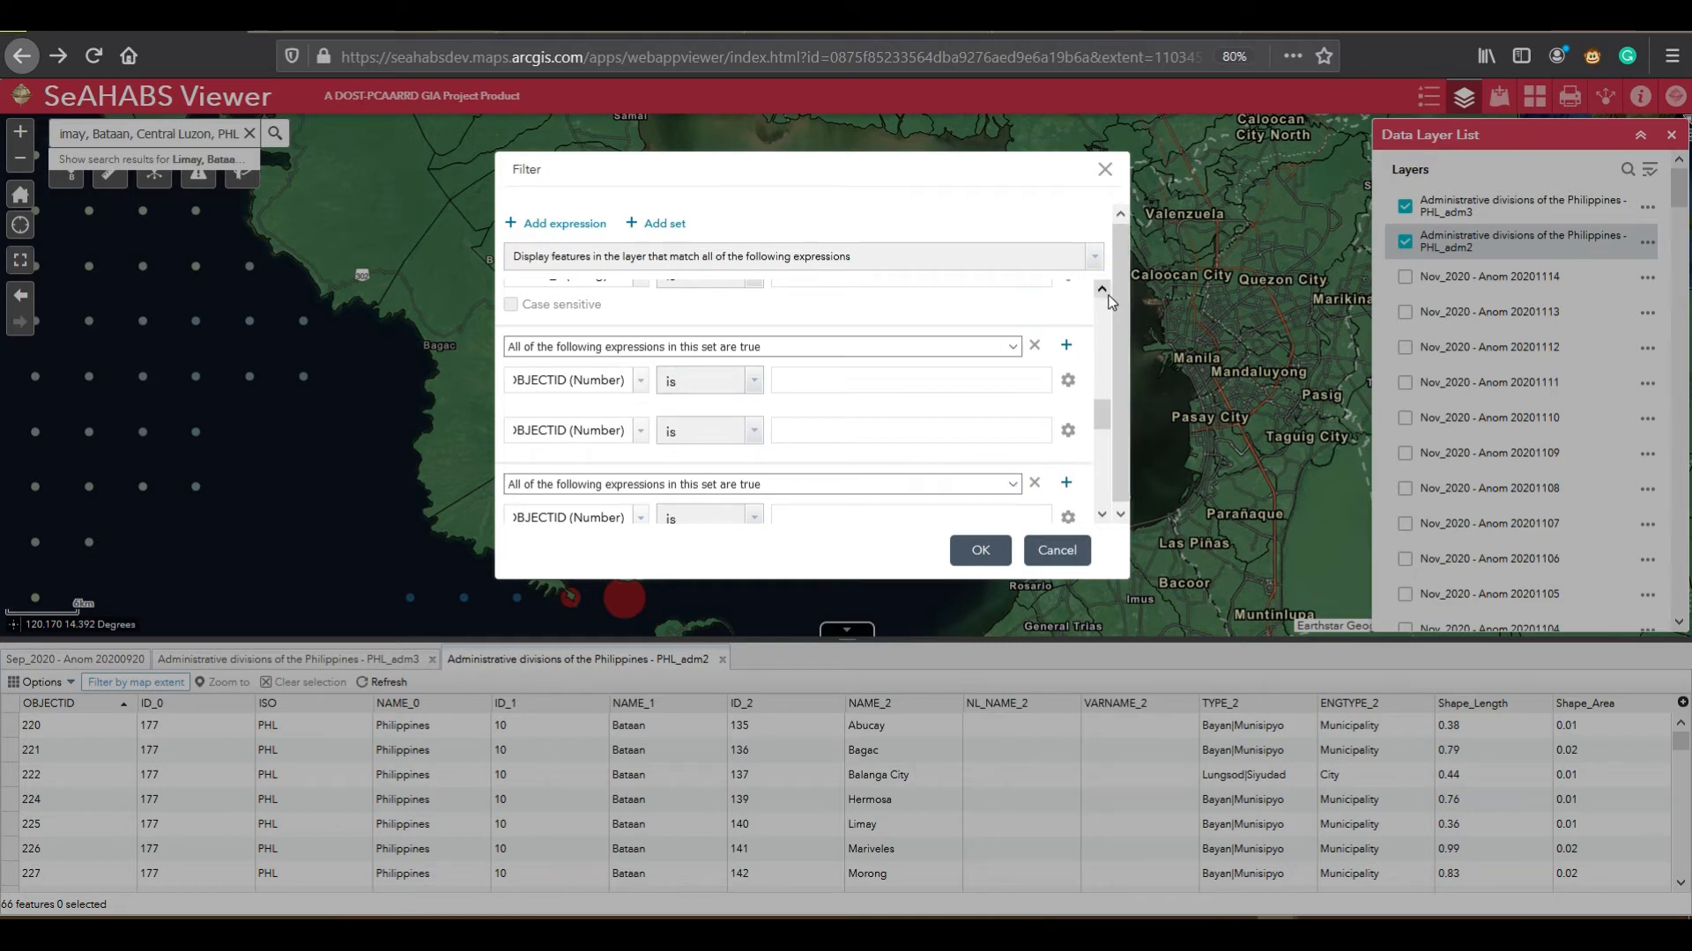
{"action": "scroll", "coordinate": [1103, 300], "scroll_direction": "up", "scroll_amount": 3}
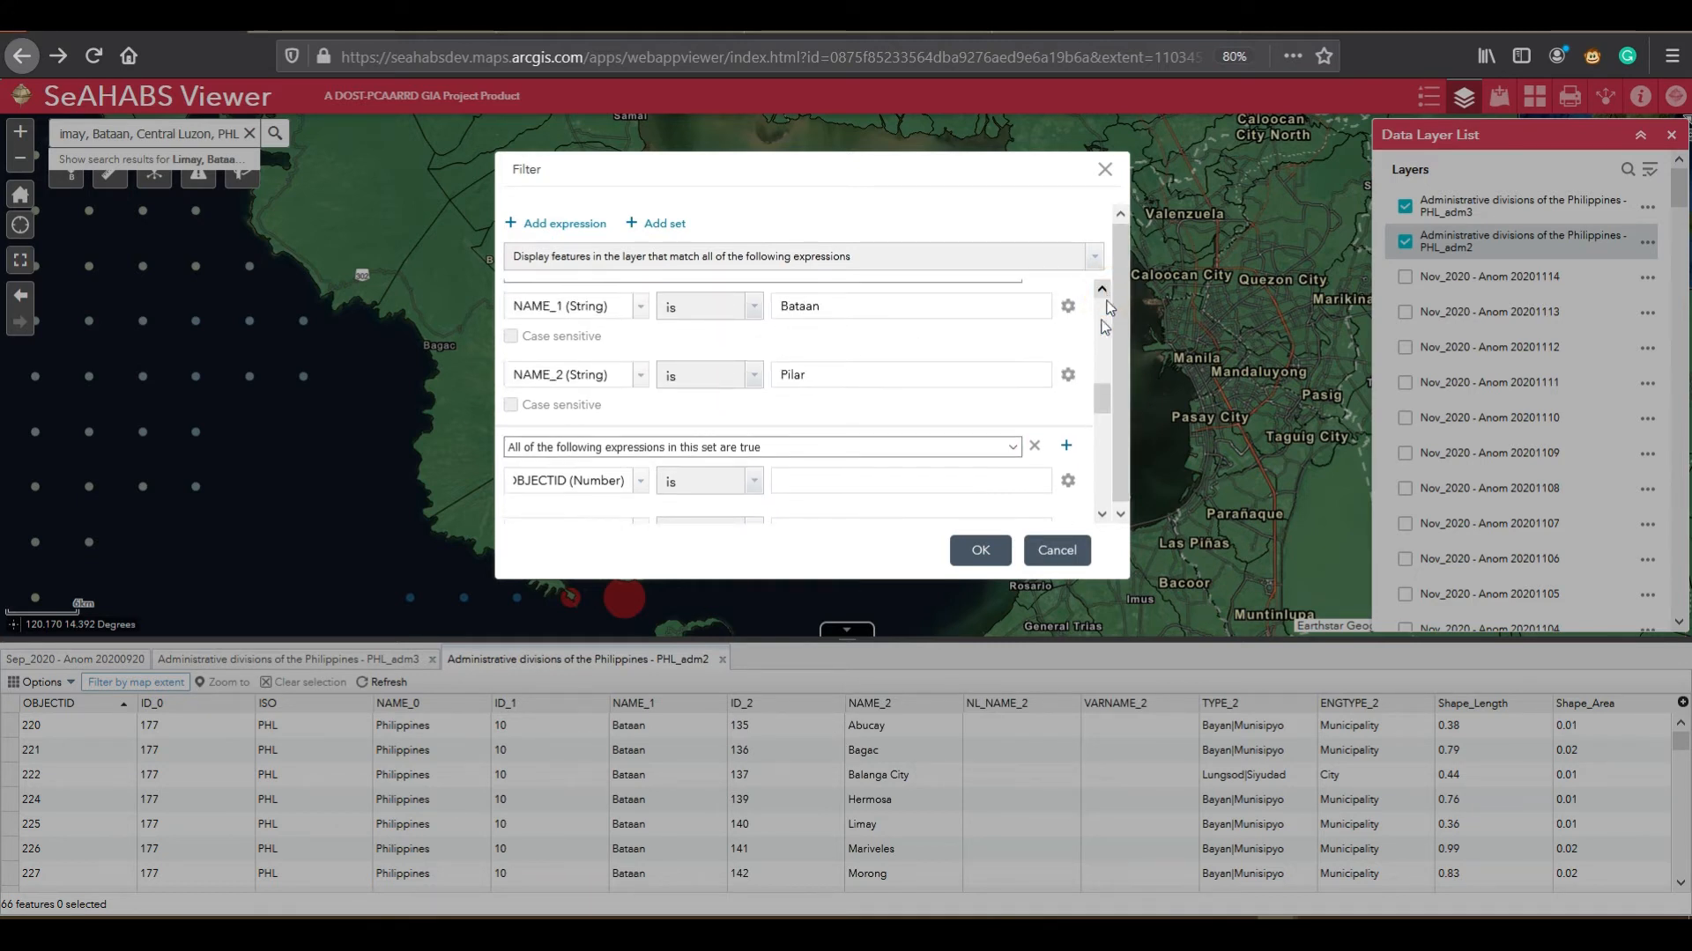
{"action": "left_click", "coordinate": [1101, 514]}
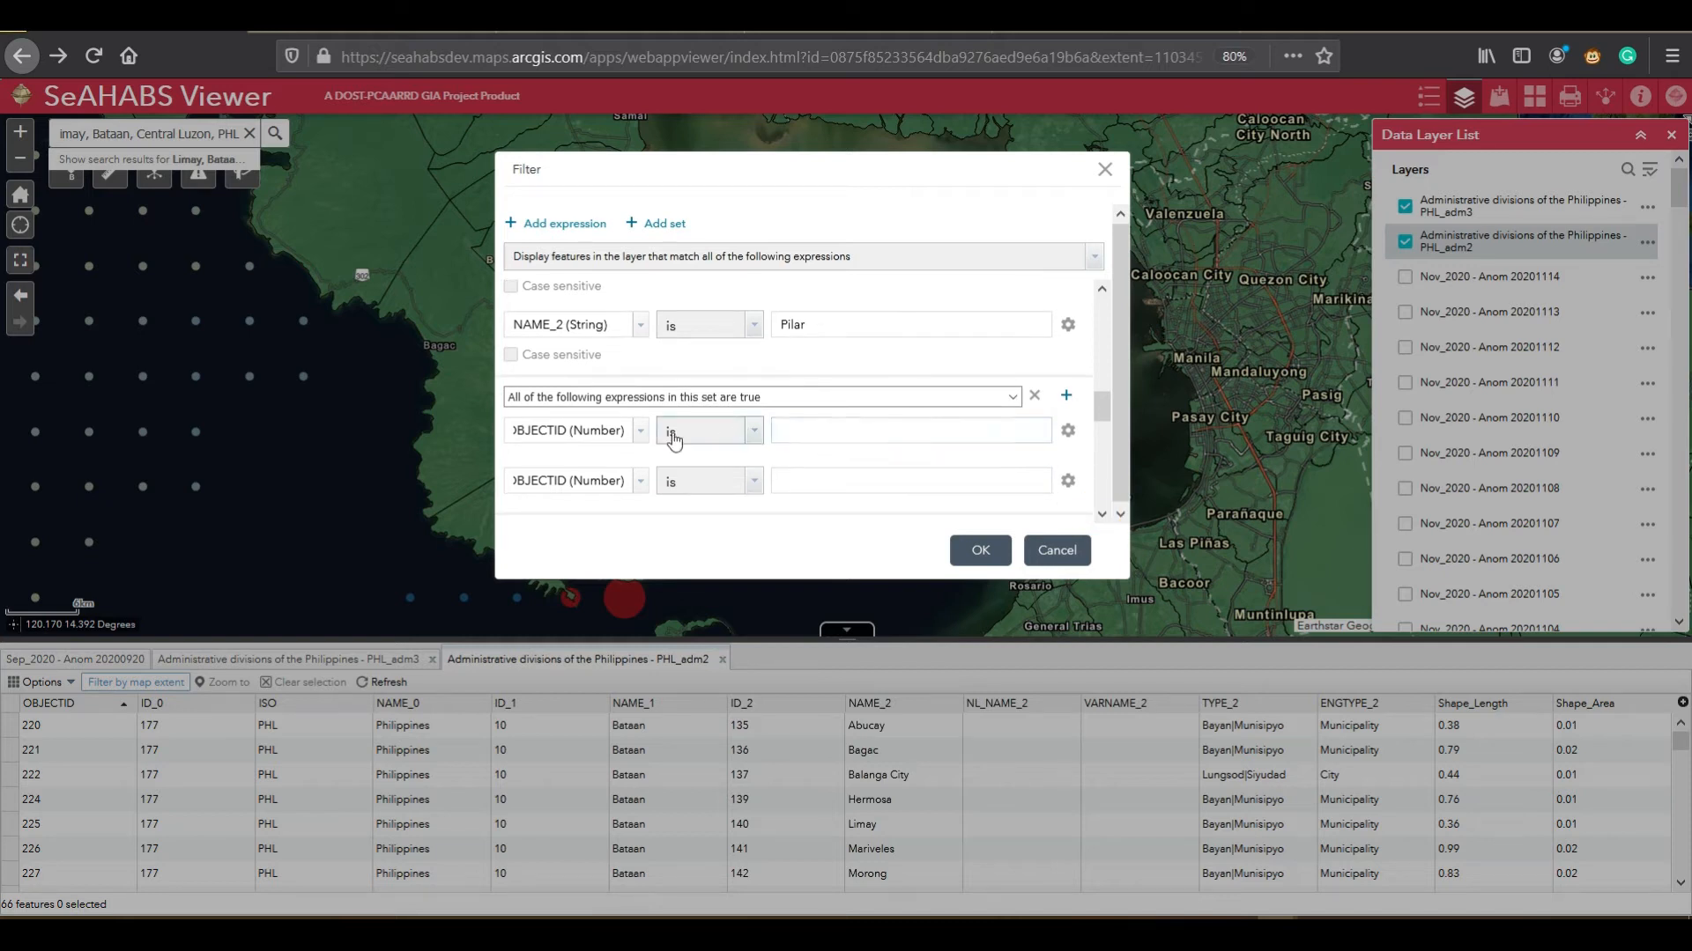
{"action": "left_click", "coordinate": [640, 431]}
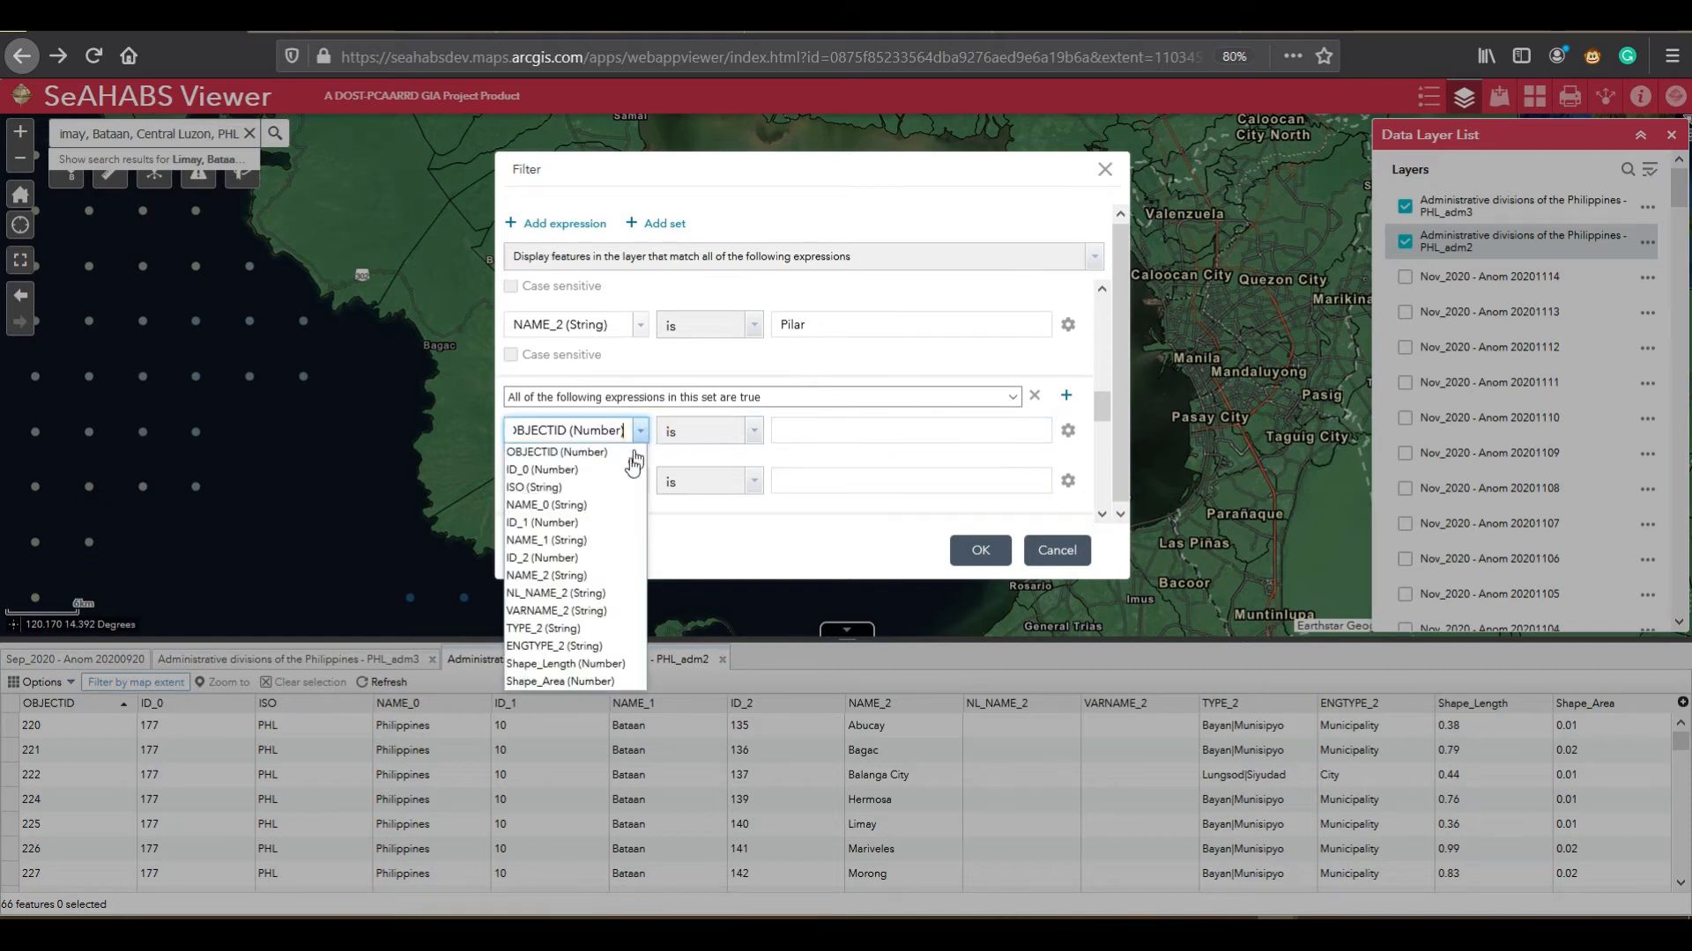
{"action": "left_click", "coordinate": [578, 540]}
{"action": "left_click", "coordinate": [944, 431]}
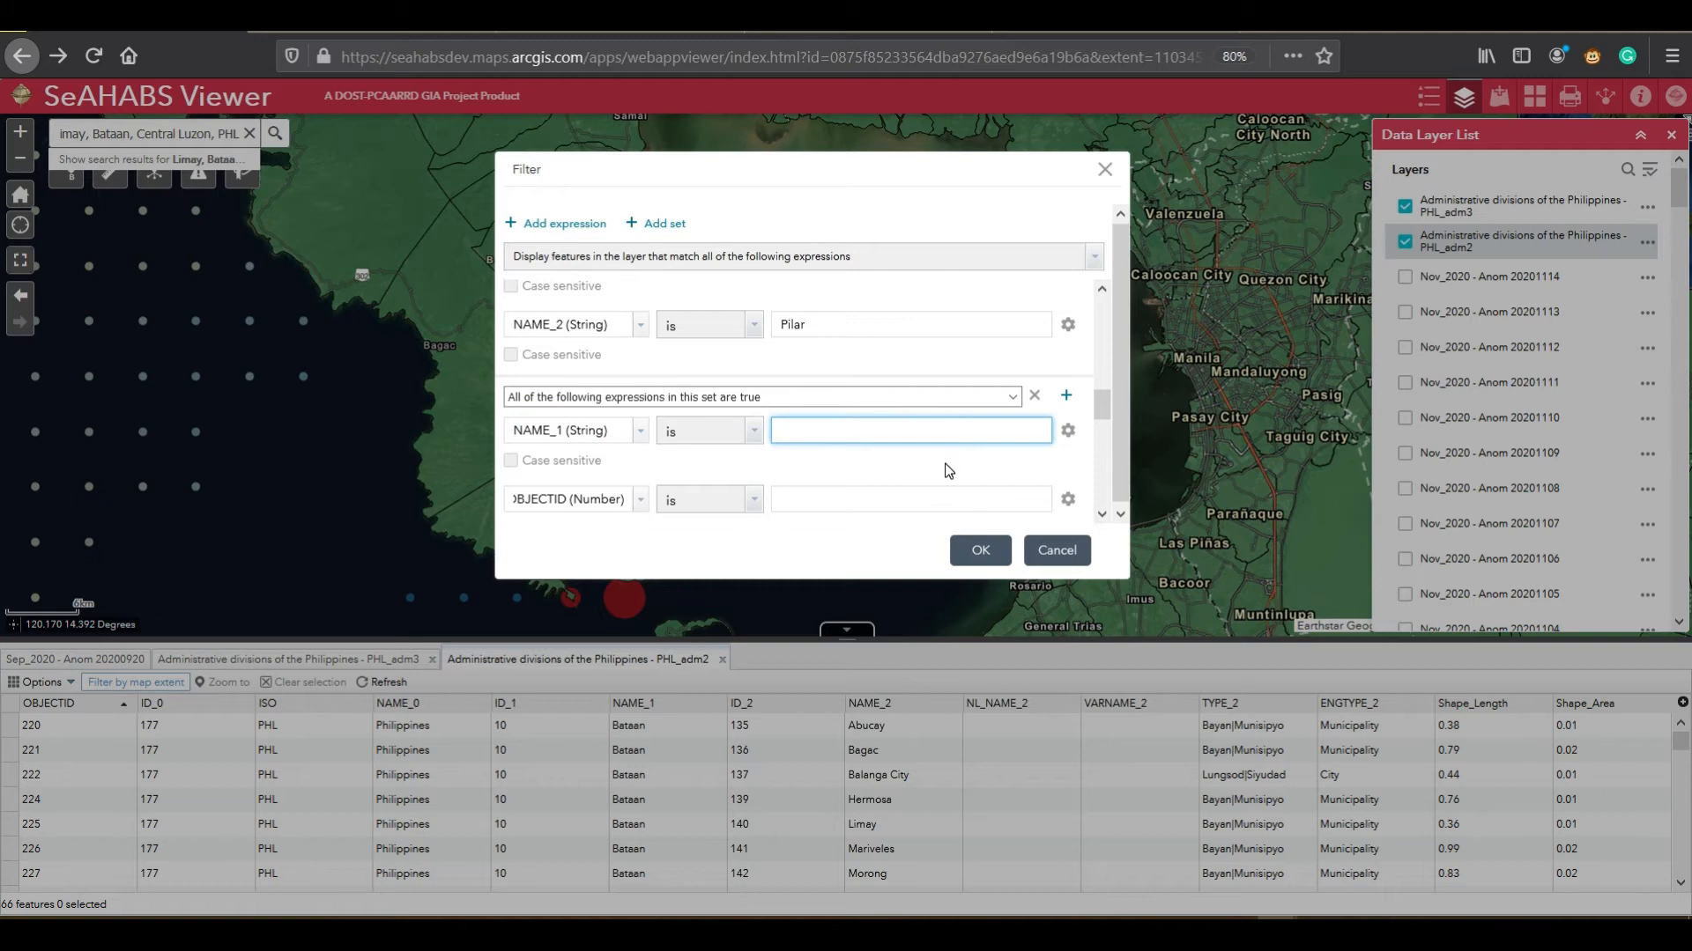
{"action": "type", "text": "b"}
{"action": "key", "text": "BackSpace"}
{"action": "type", "text": "Bataan"}
Step: Set the second expression of the fifth set to NAME_2 is Balanga City, using the Unique input type
{"action": "left_click", "coordinate": [849, 505]}
{"action": "left_click", "coordinate": [646, 500]}
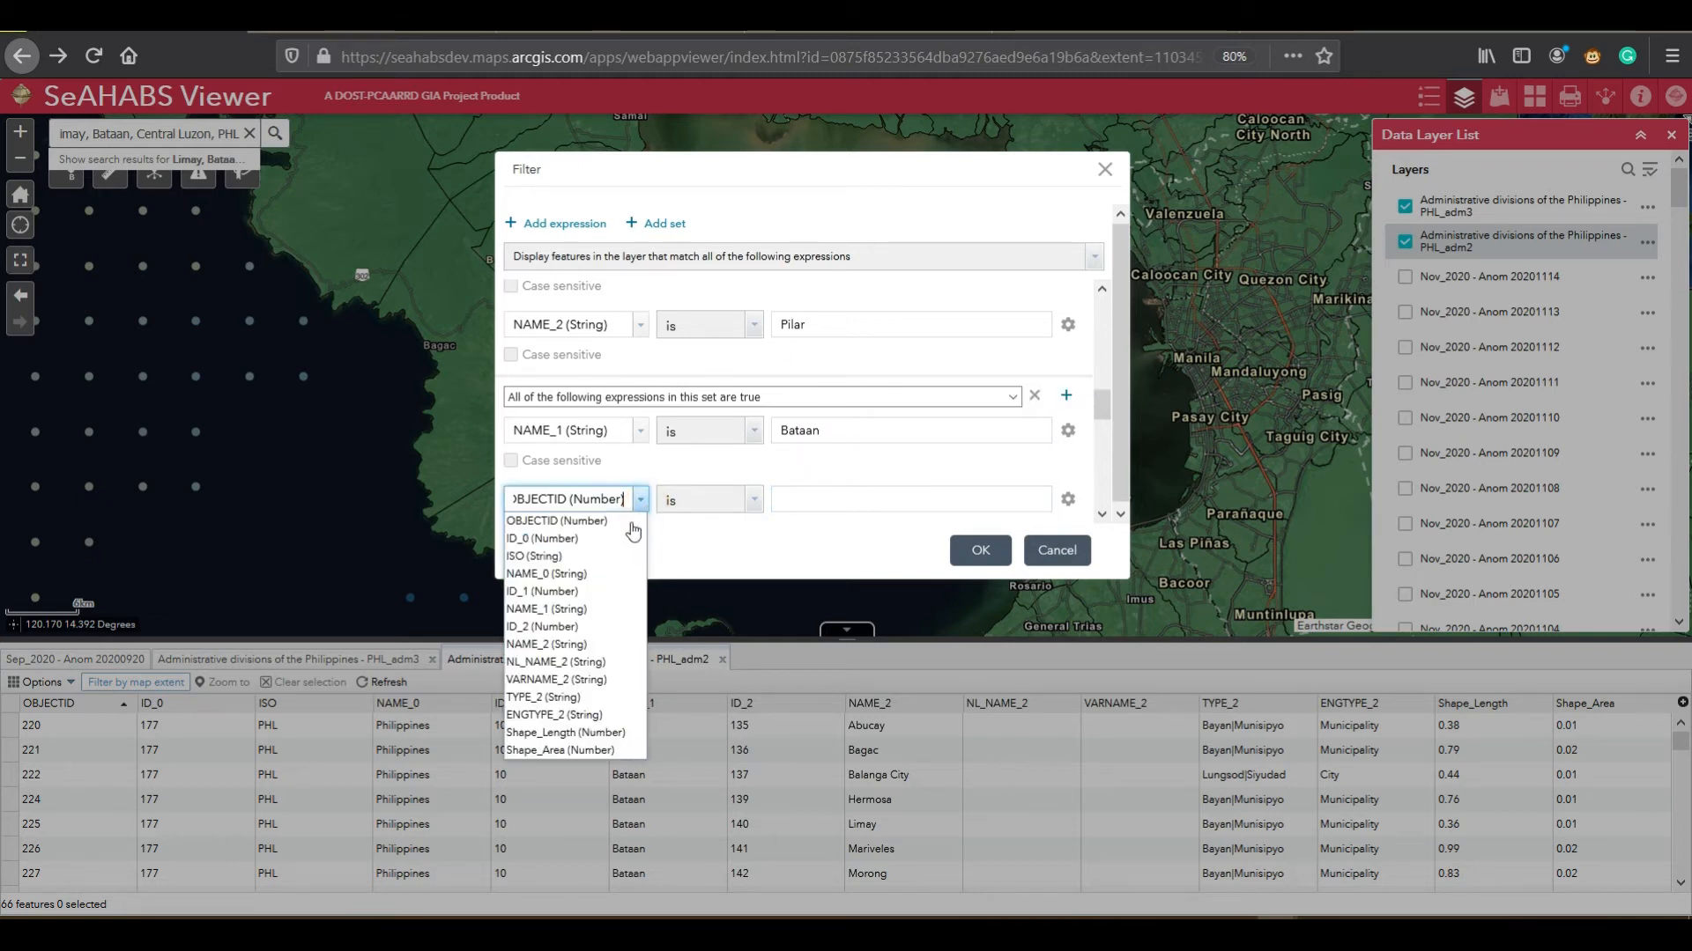
{"action": "left_click", "coordinate": [587, 641]}
{"action": "left_click", "coordinate": [823, 494]}
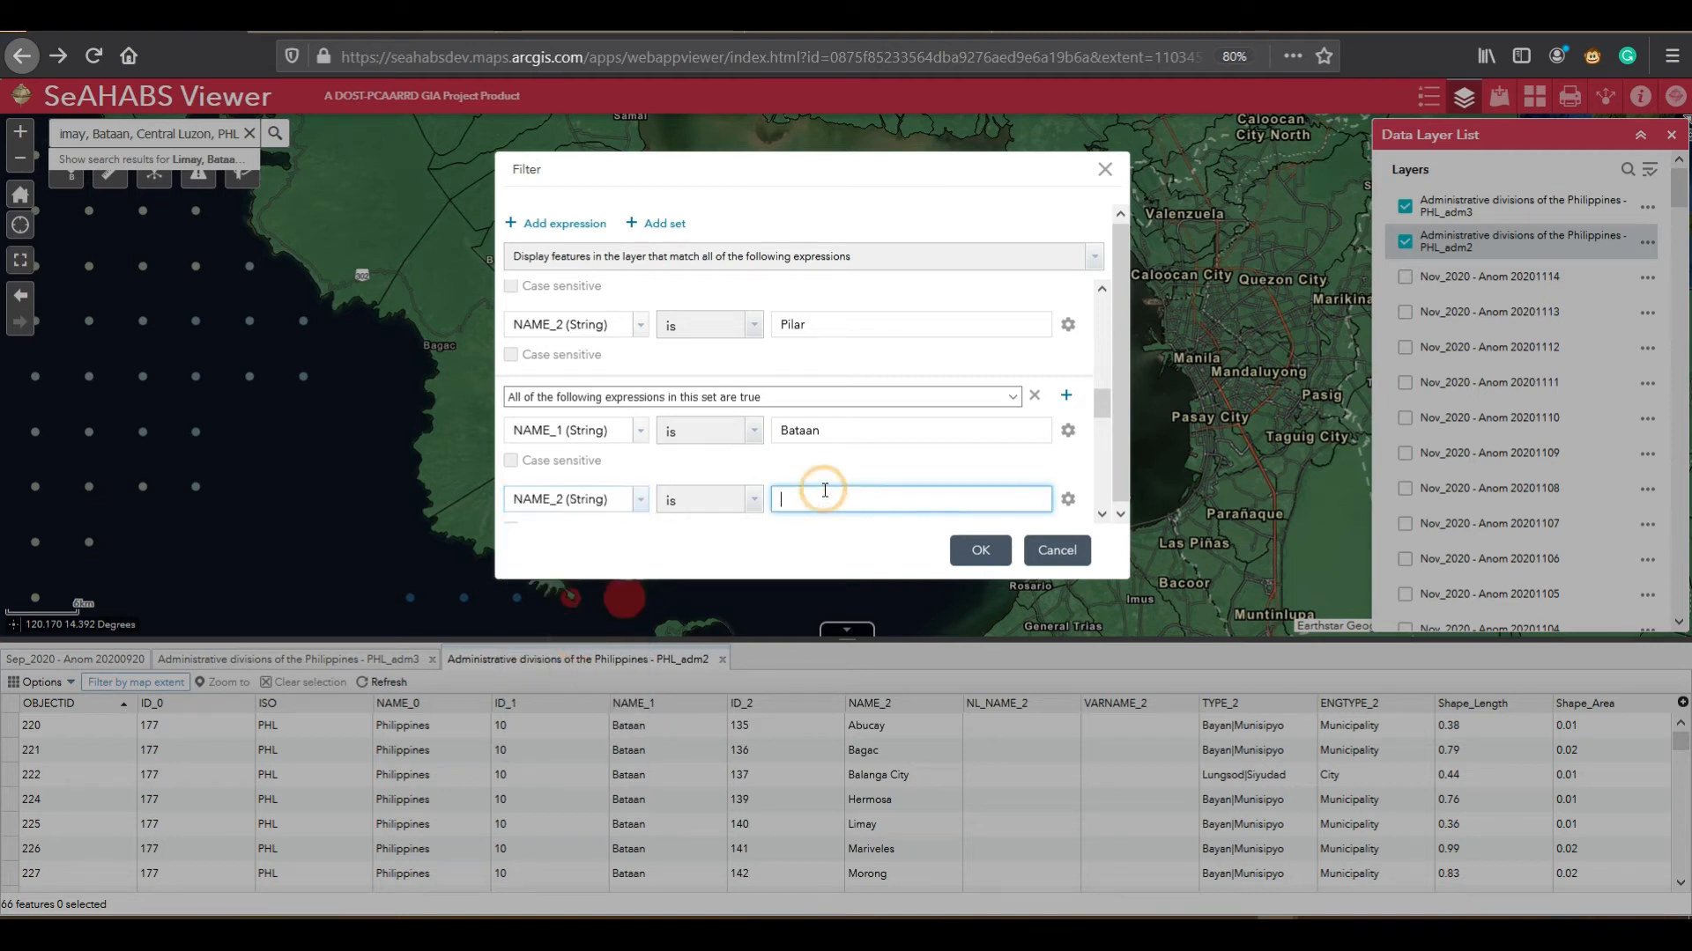
{"action": "left_click", "coordinate": [1067, 499]}
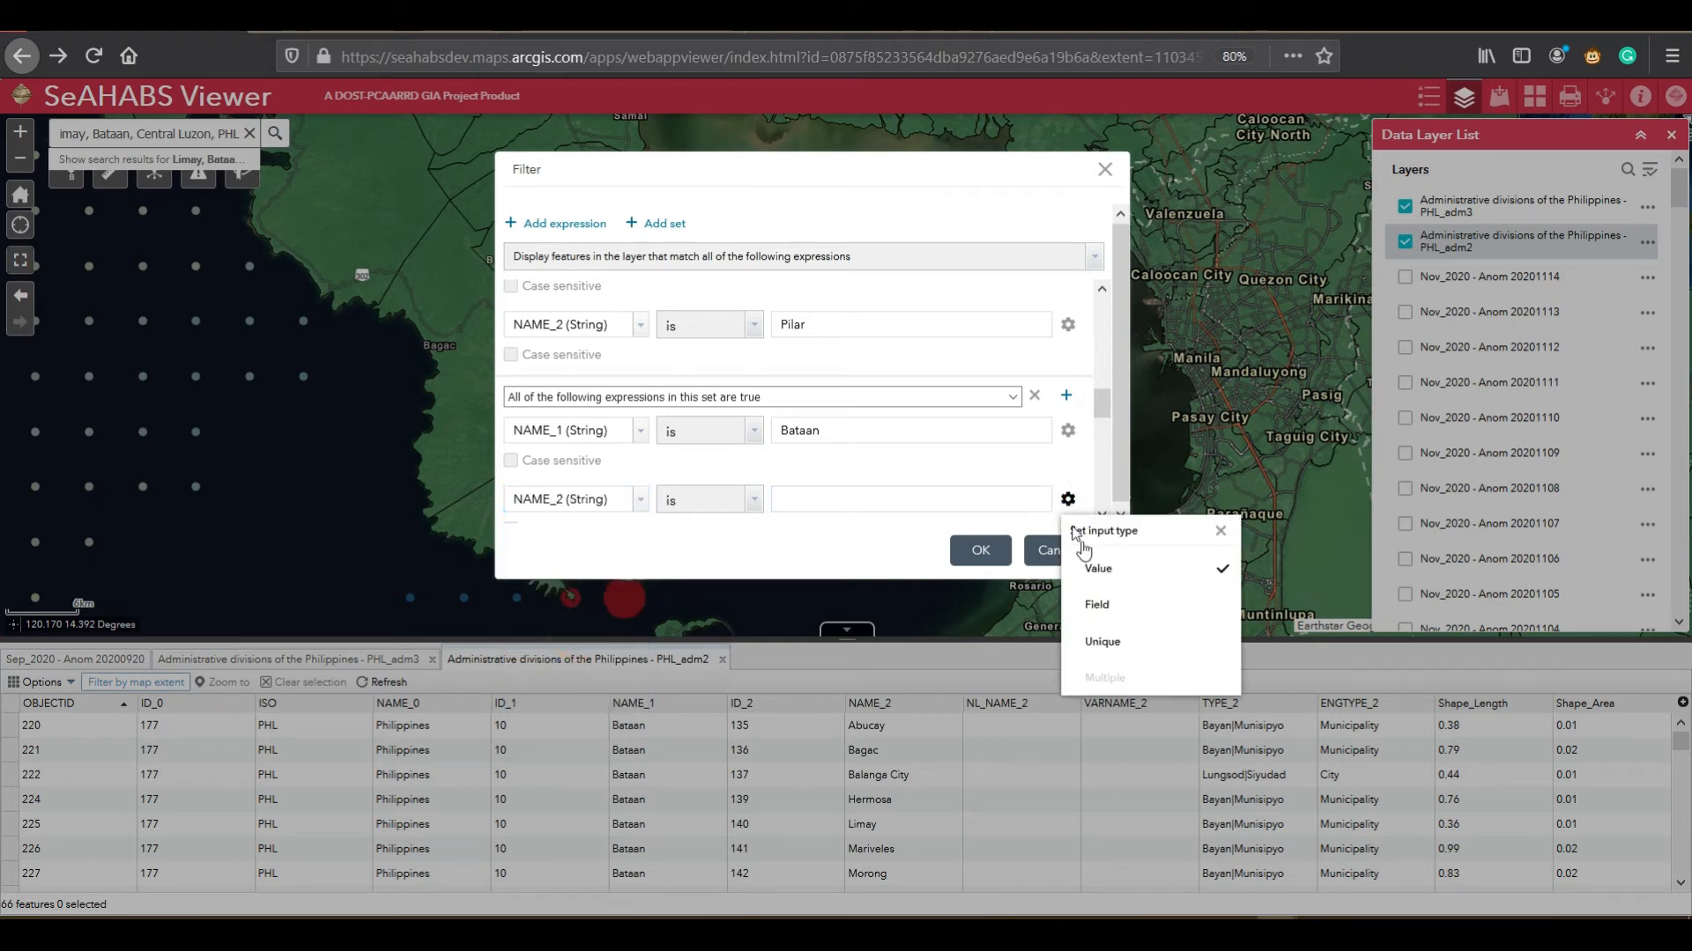
{"action": "left_click", "coordinate": [1112, 642]}
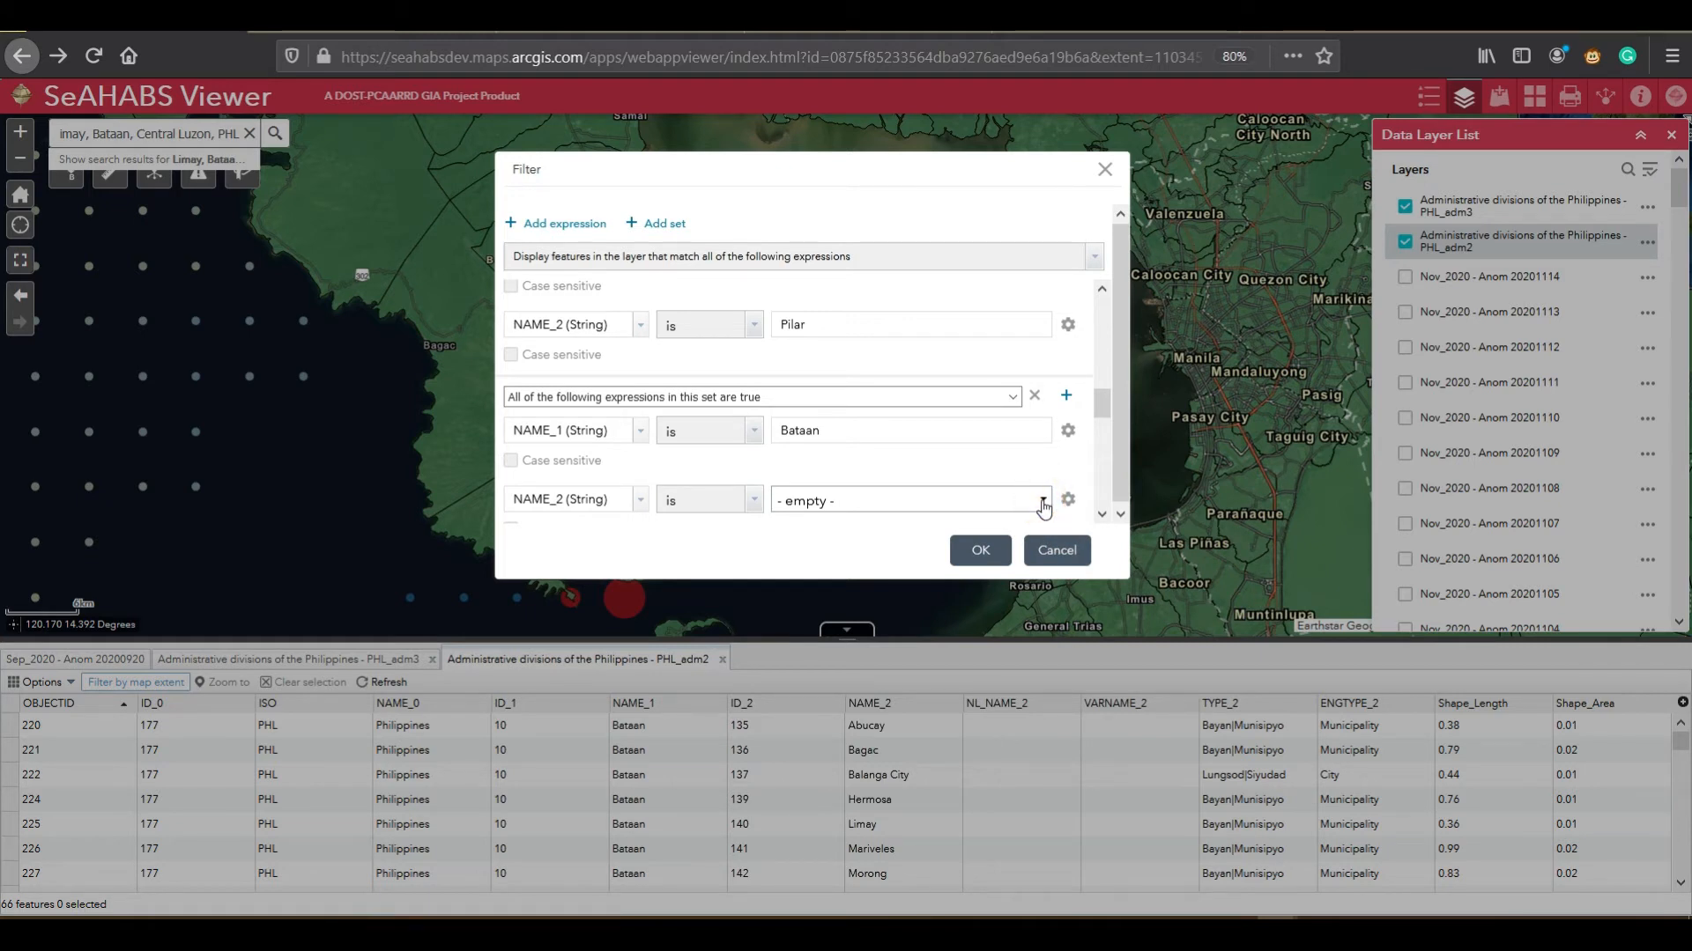
{"action": "left_click", "coordinate": [1101, 513]}
{"action": "left_click", "coordinate": [1100, 514]}
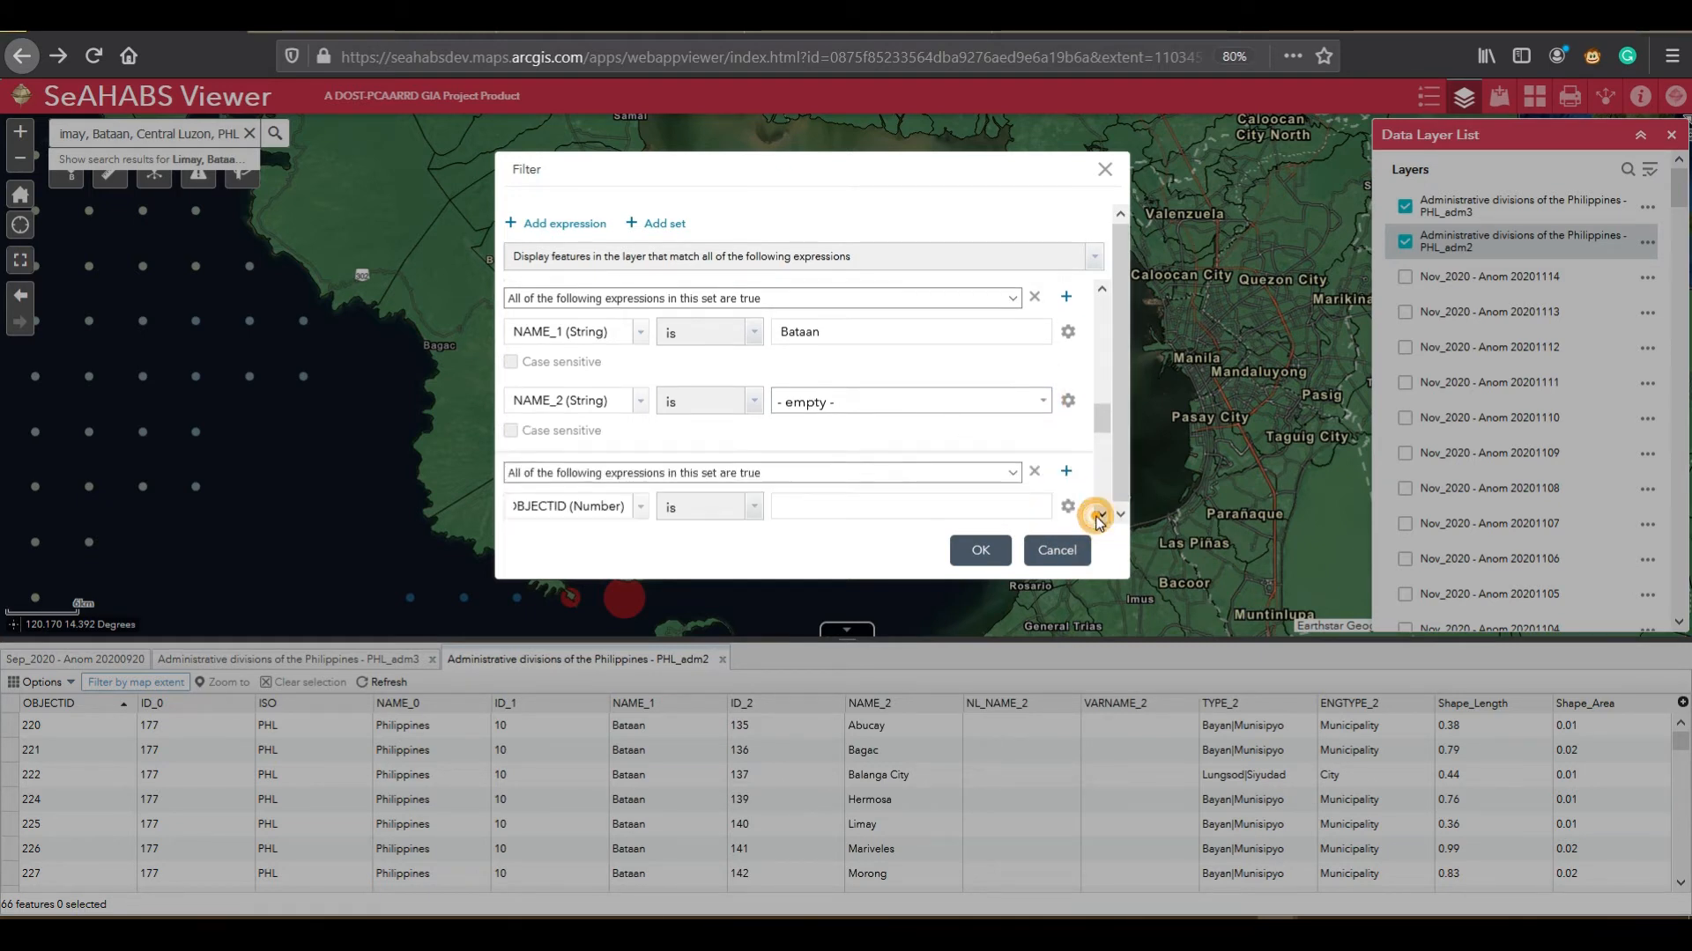
{"action": "left_click", "coordinate": [1099, 516]}
{"action": "left_click", "coordinate": [1040, 350]}
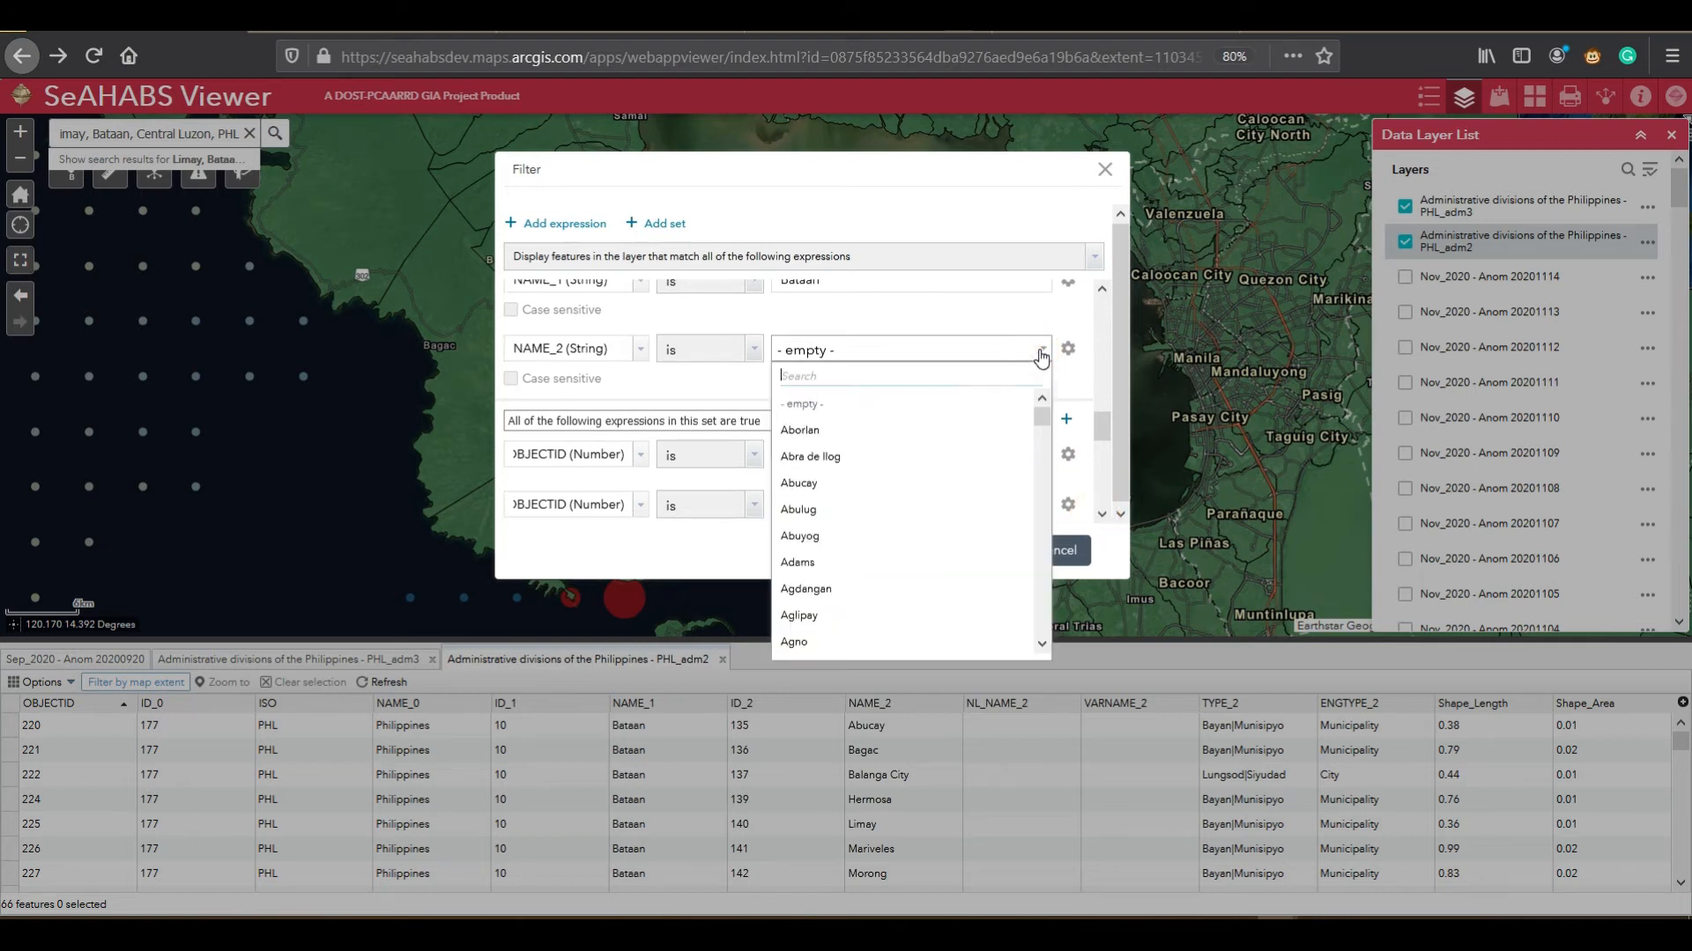
{"action": "type", "text": "Balanga"}
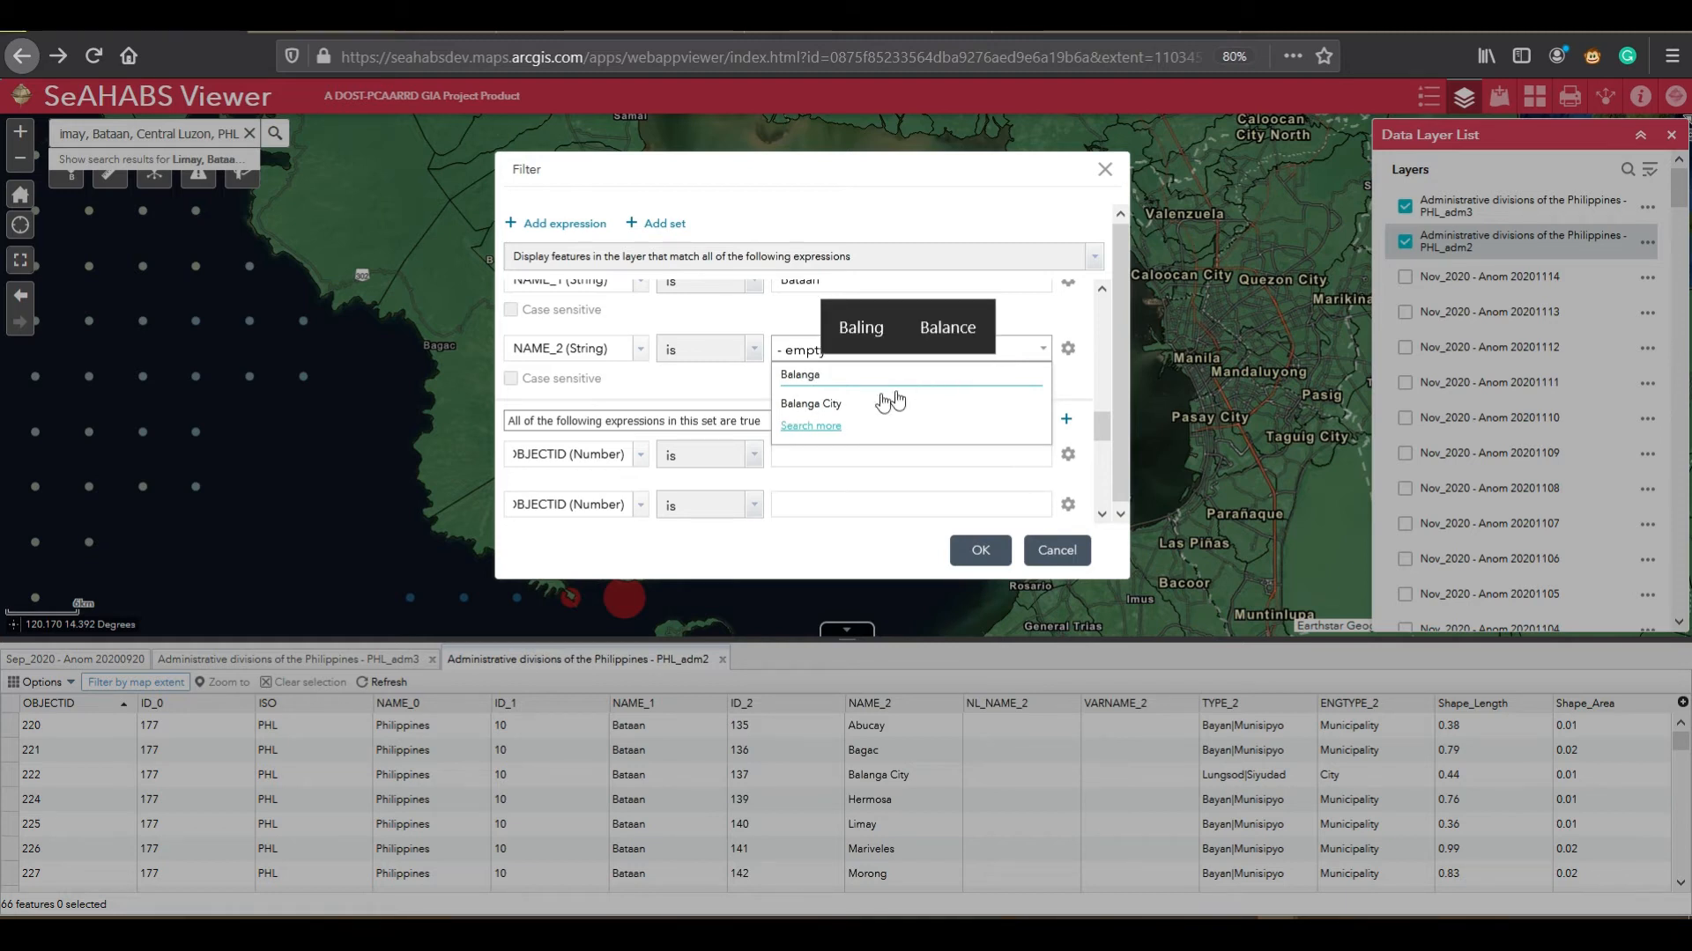
{"action": "left_click", "coordinate": [819, 413]}
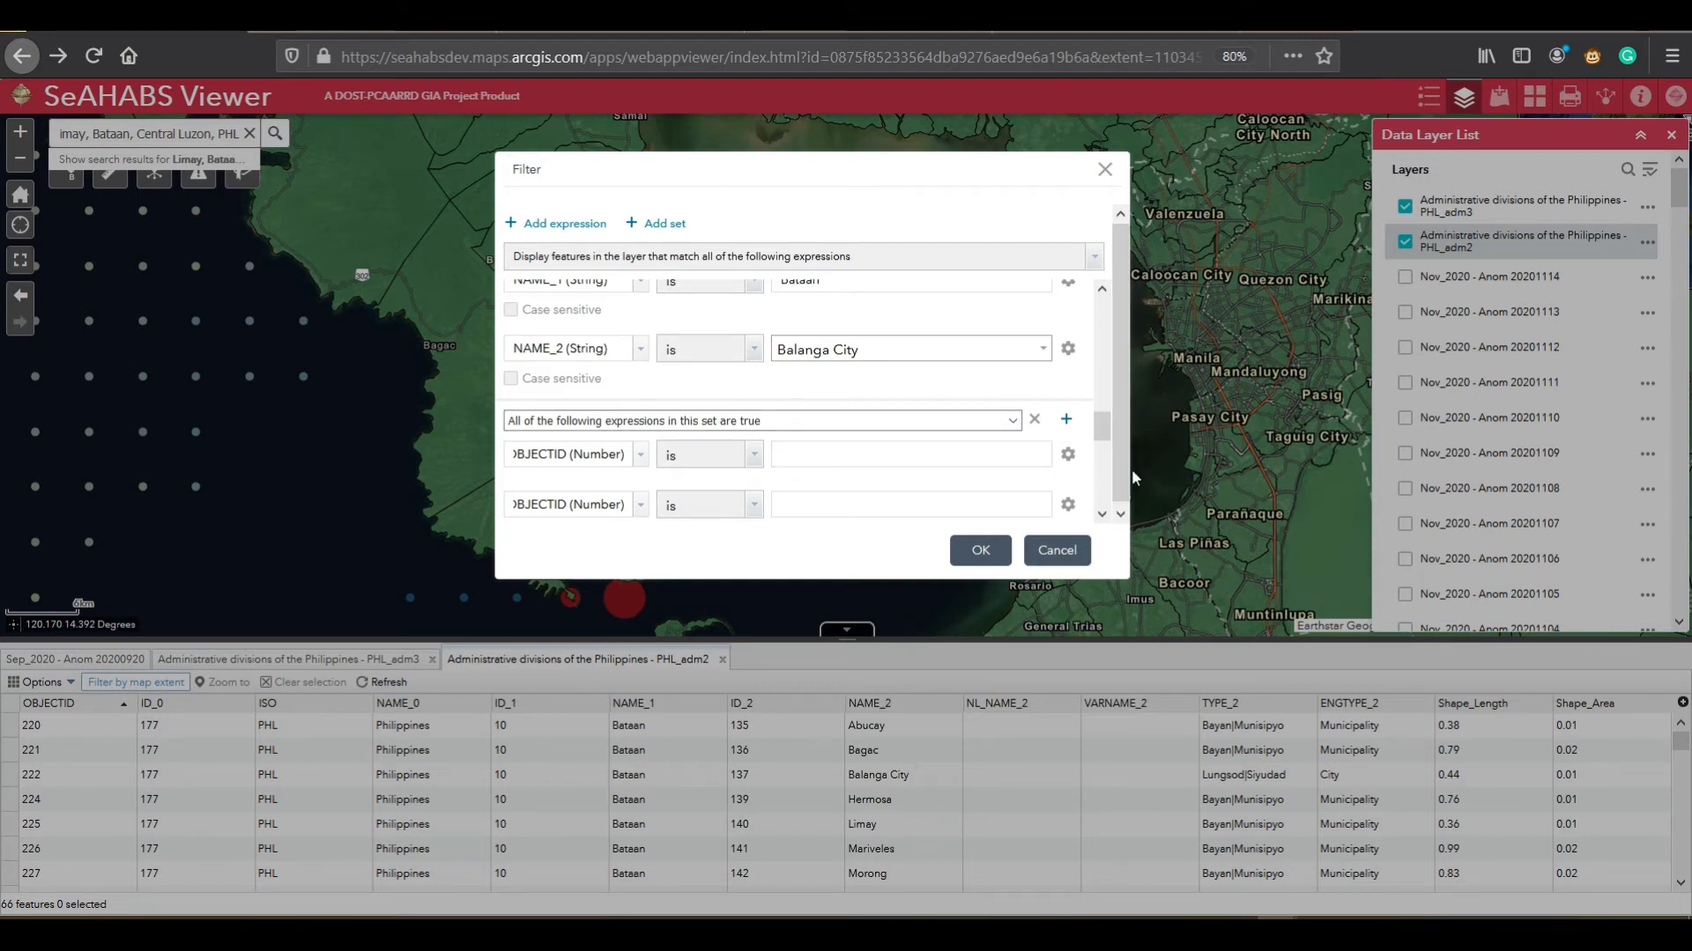
Step: In the sixth expression set, set the first expression to NAME_1 is Bataan
{"action": "left_click", "coordinate": [1101, 513]}
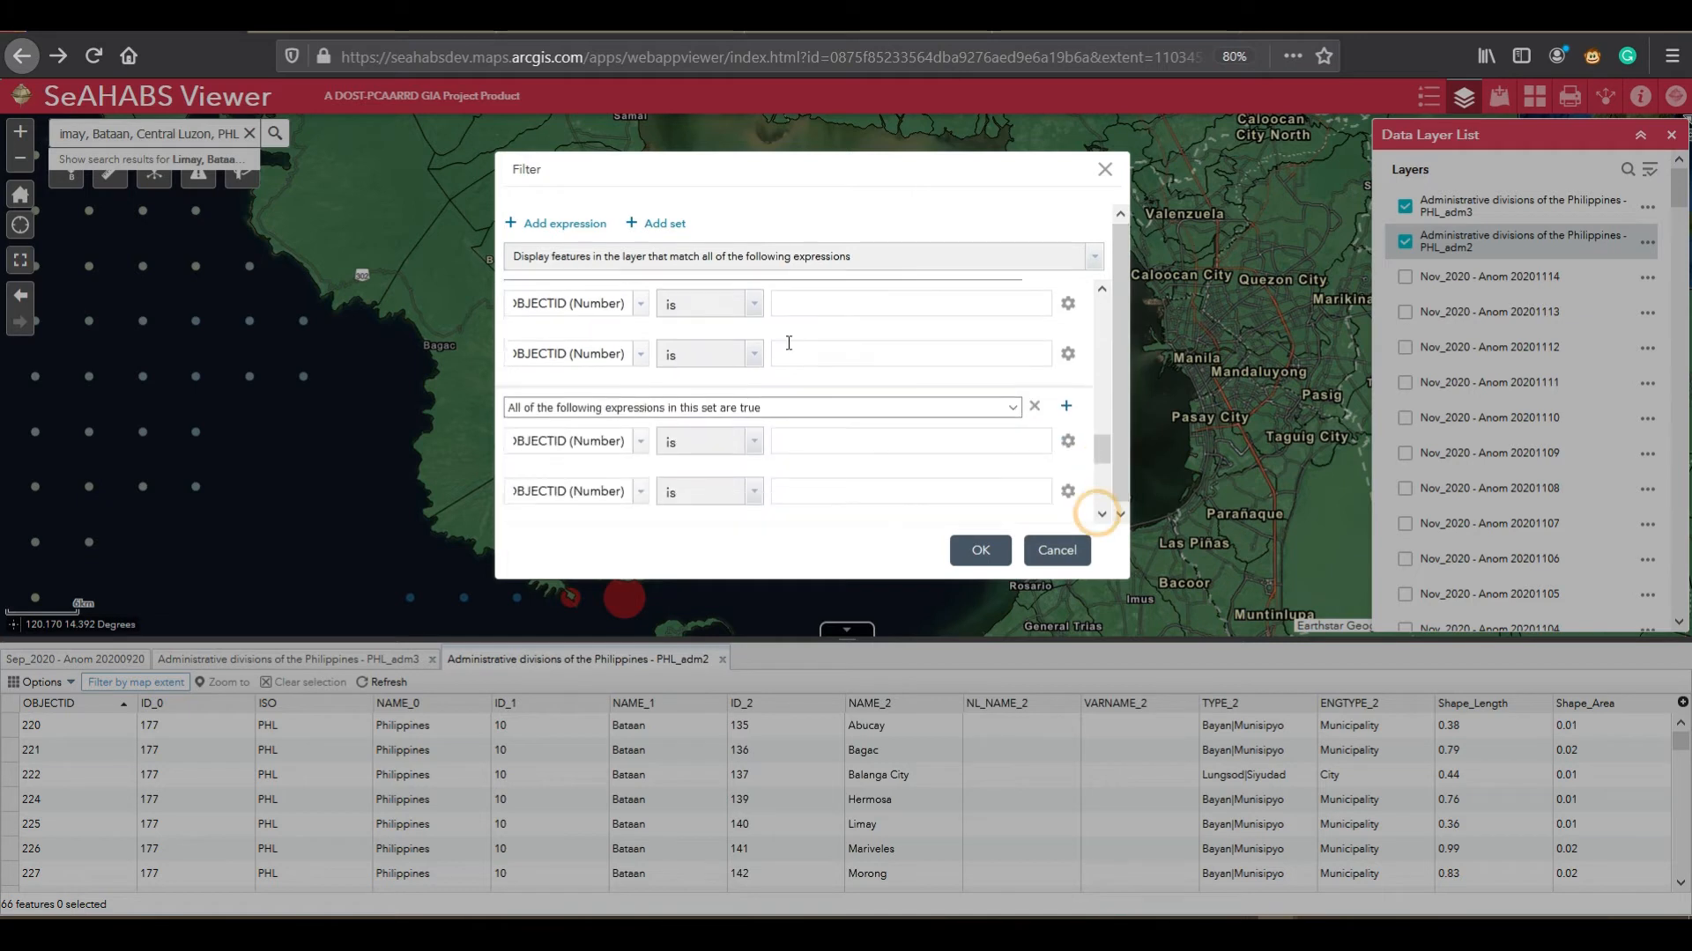
{"action": "left_click", "coordinate": [640, 304]}
{"action": "left_click", "coordinate": [588, 399]}
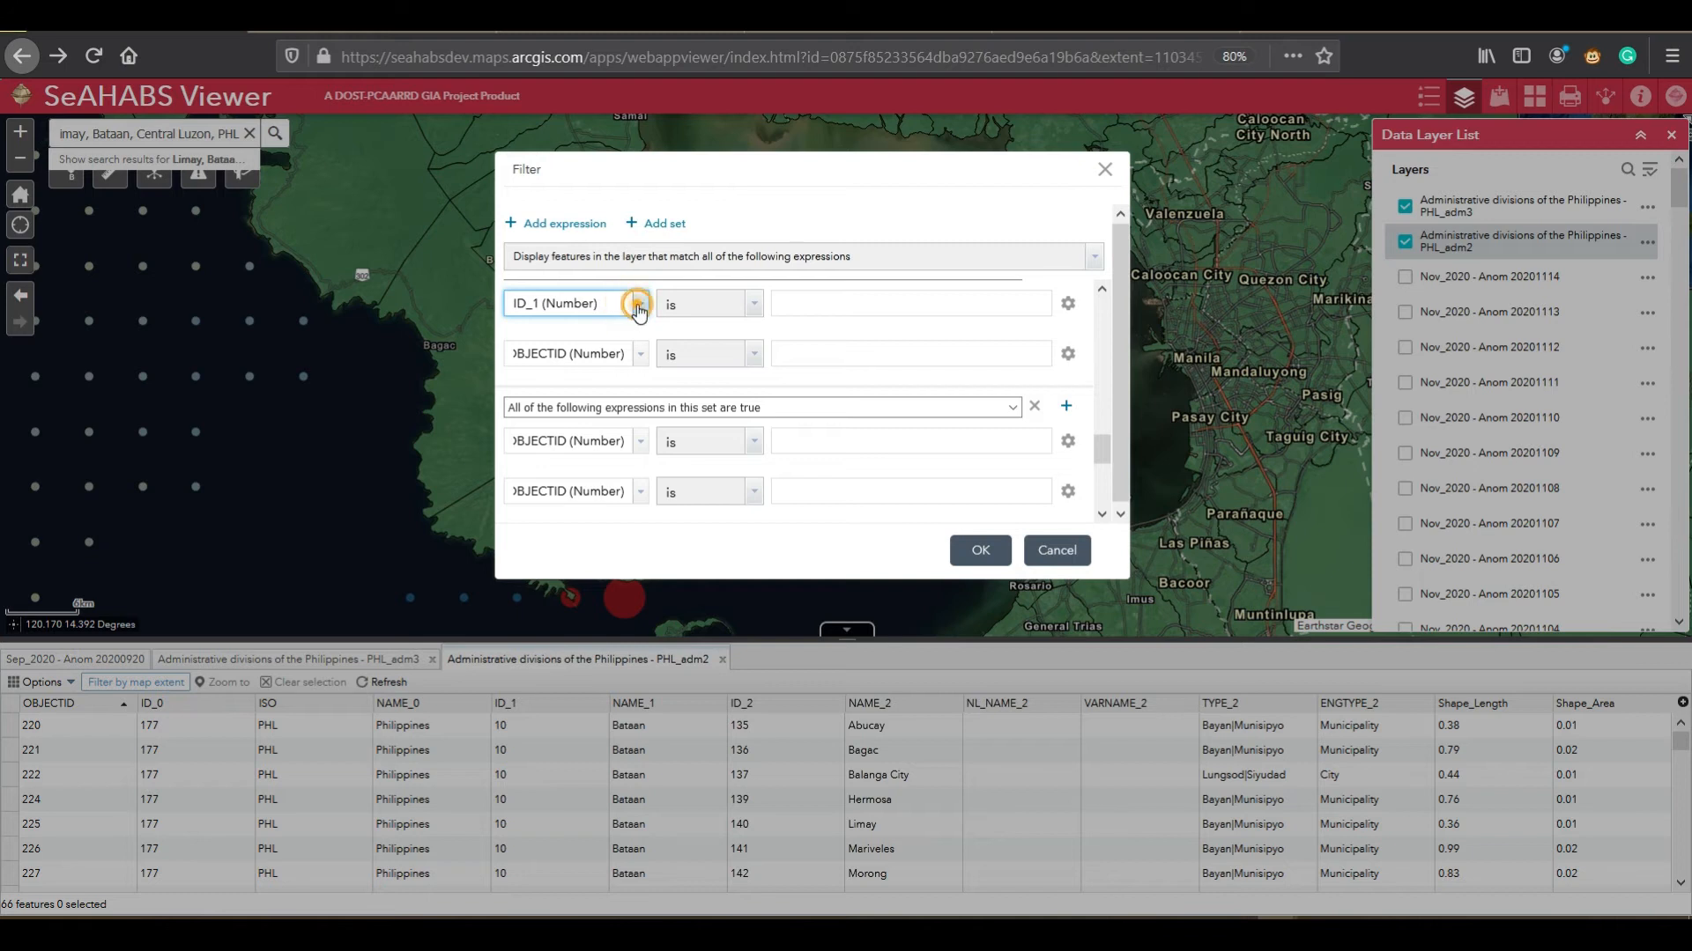
{"action": "left_click", "coordinate": [634, 304]}
{"action": "left_click", "coordinate": [579, 417]}
{"action": "left_click", "coordinate": [822, 303]}
{"action": "type", "text": "B"}
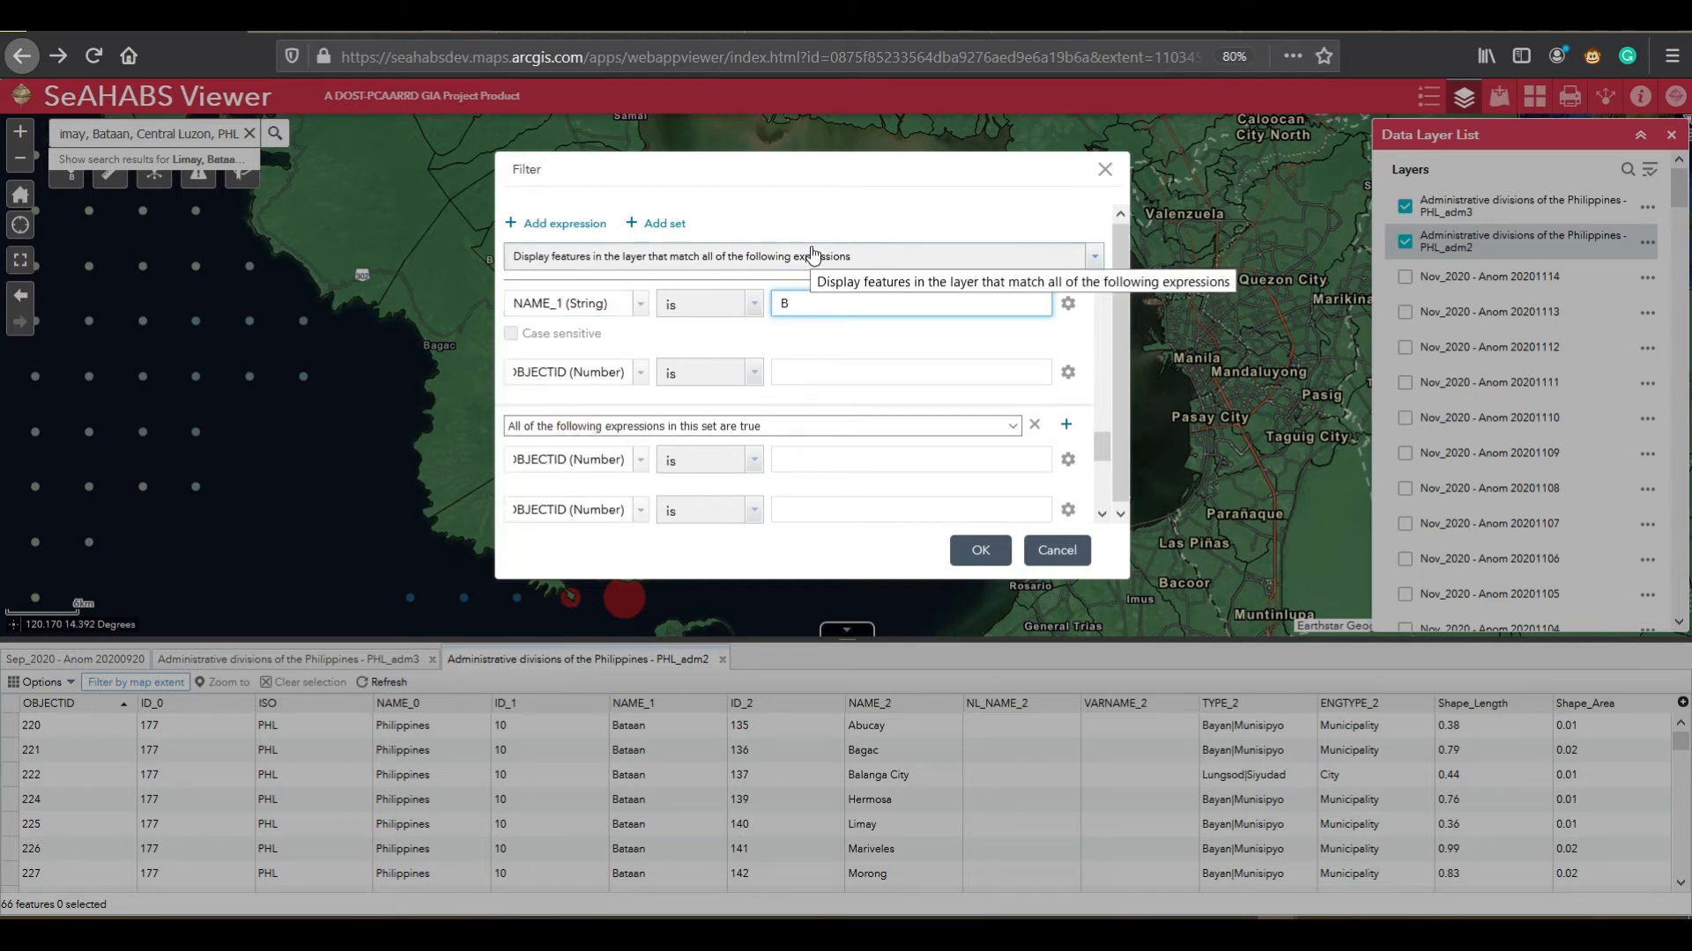
{"action": "type", "text": "ataan"}
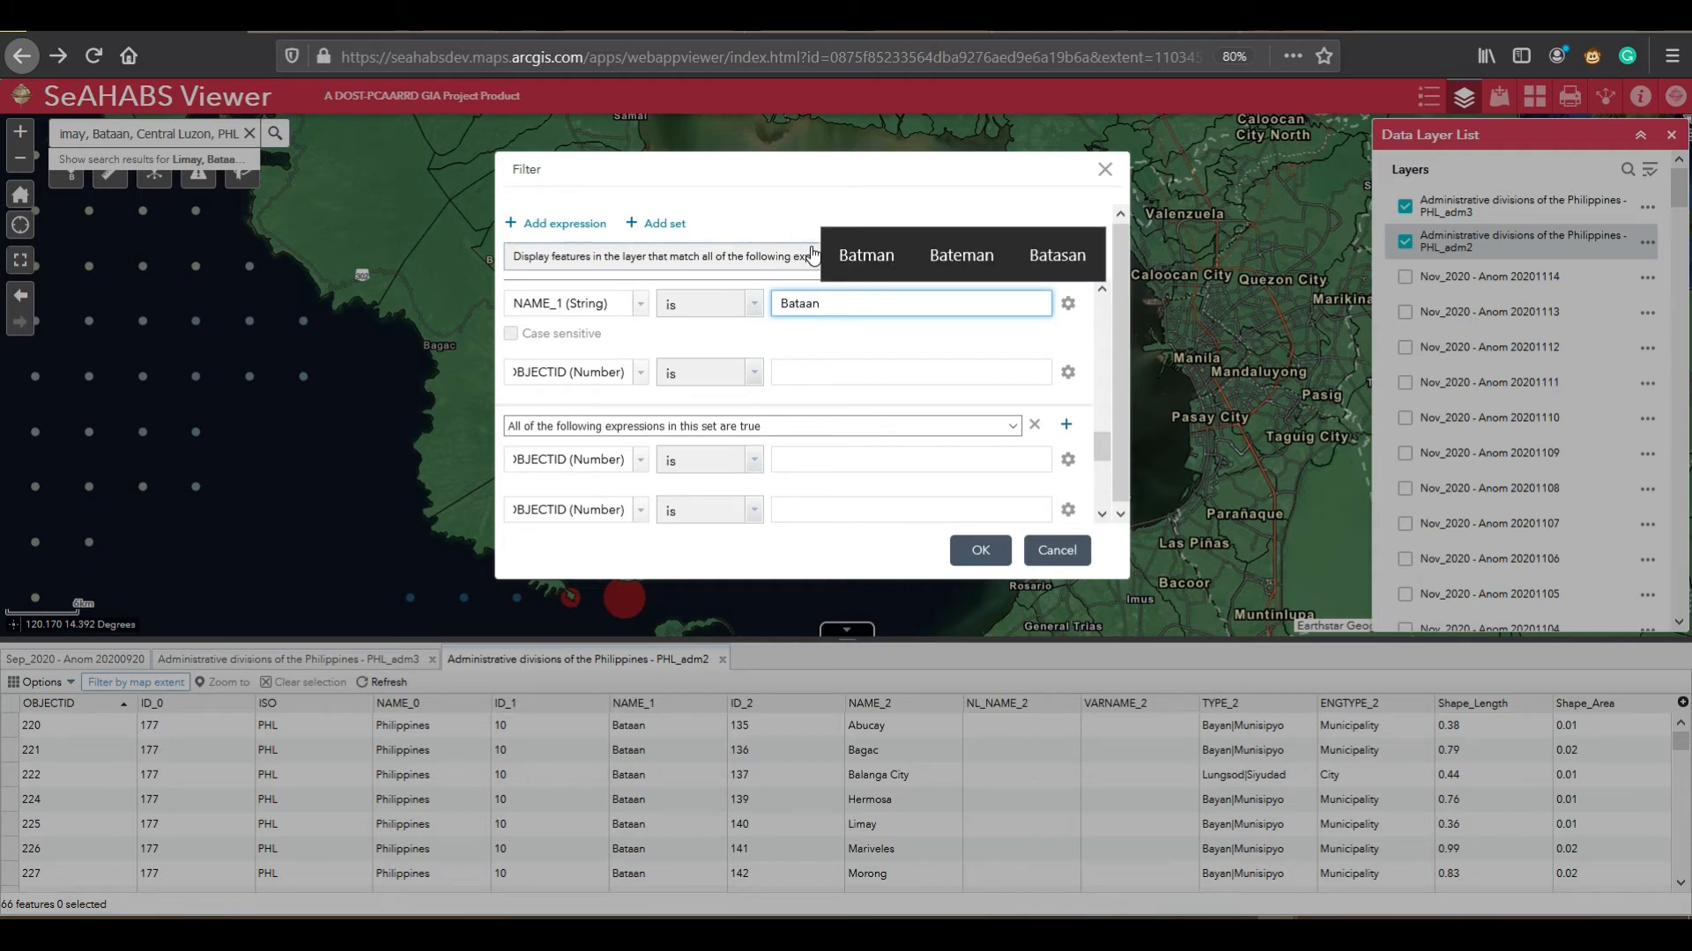
Step: Try to enter Hermosa as the value of the sixth set's second expression with its field left at OBJECTID
{"action": "left_click", "coordinate": [859, 380]}
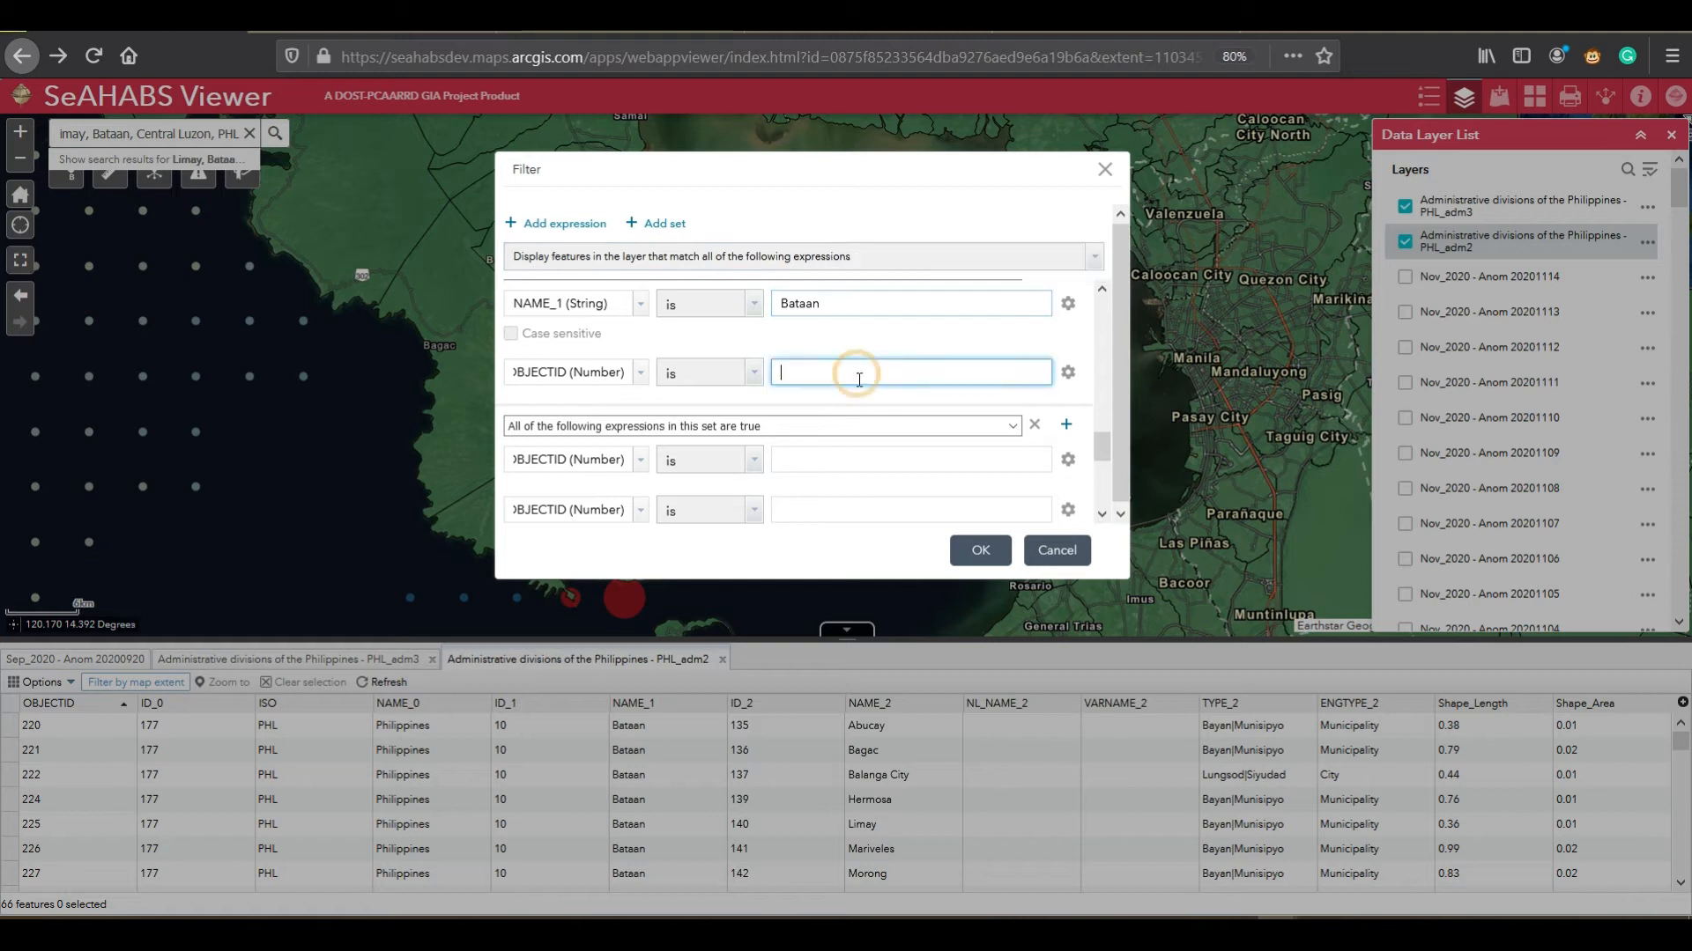
{"action": "type", "text": "Hern"}
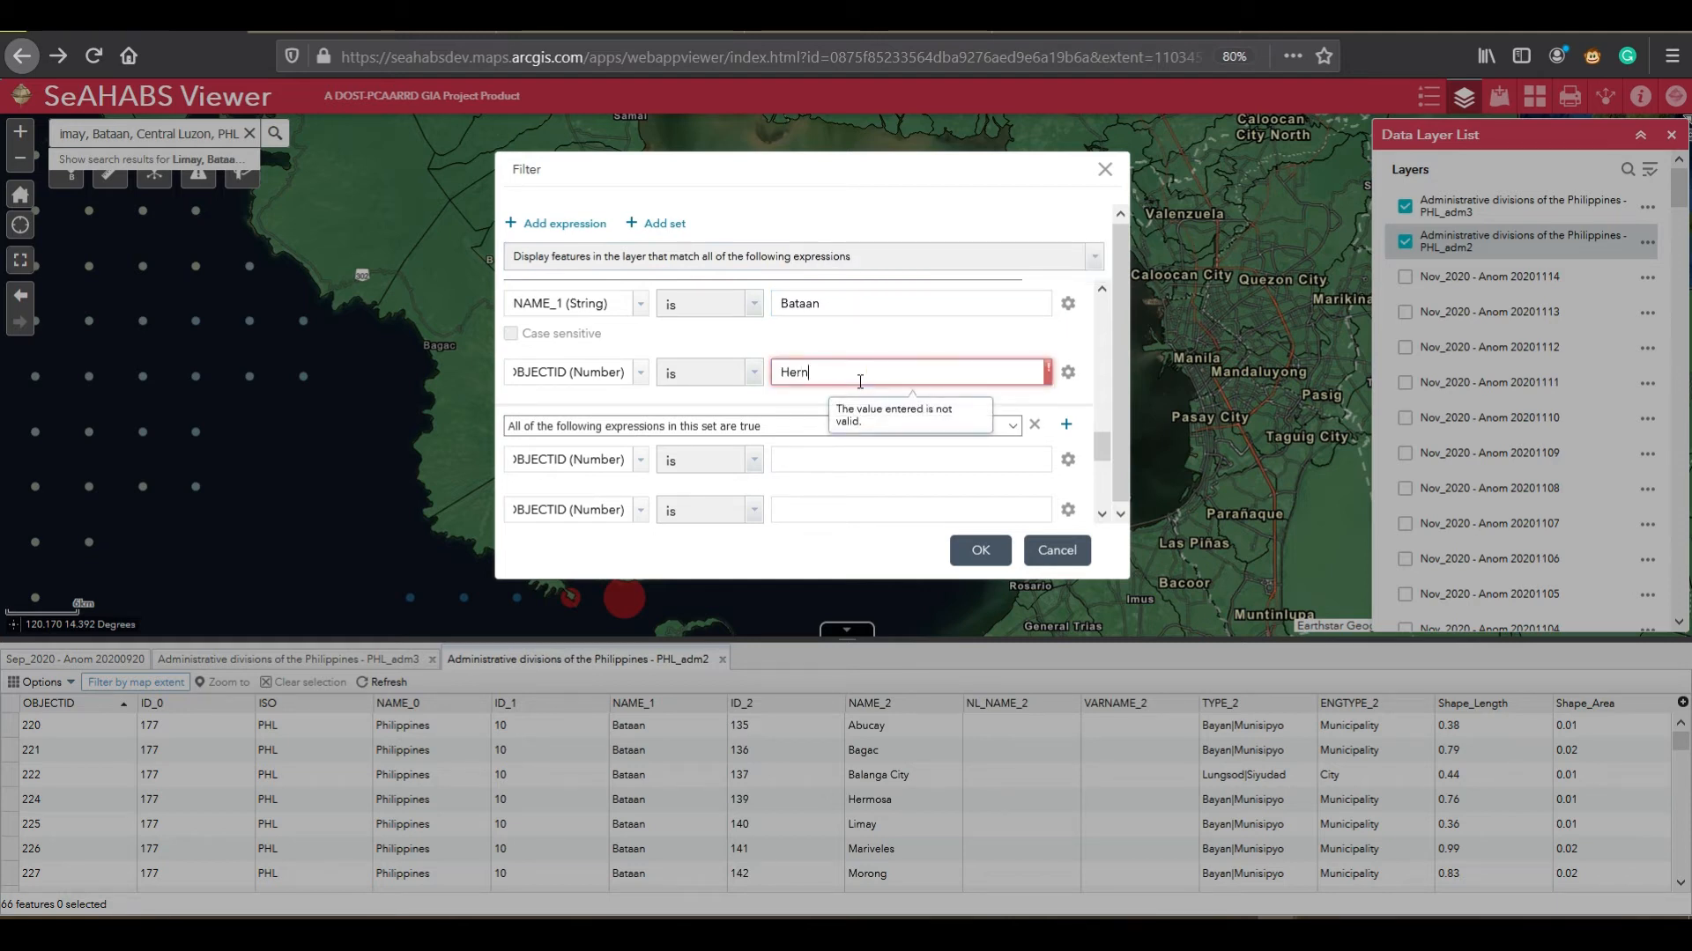
{"action": "key", "text": "BackSpace"}
{"action": "type", "text": "mosa"}
{"action": "left_click", "coordinate": [628, 460]}
{"action": "left_click", "coordinate": [636, 464]}
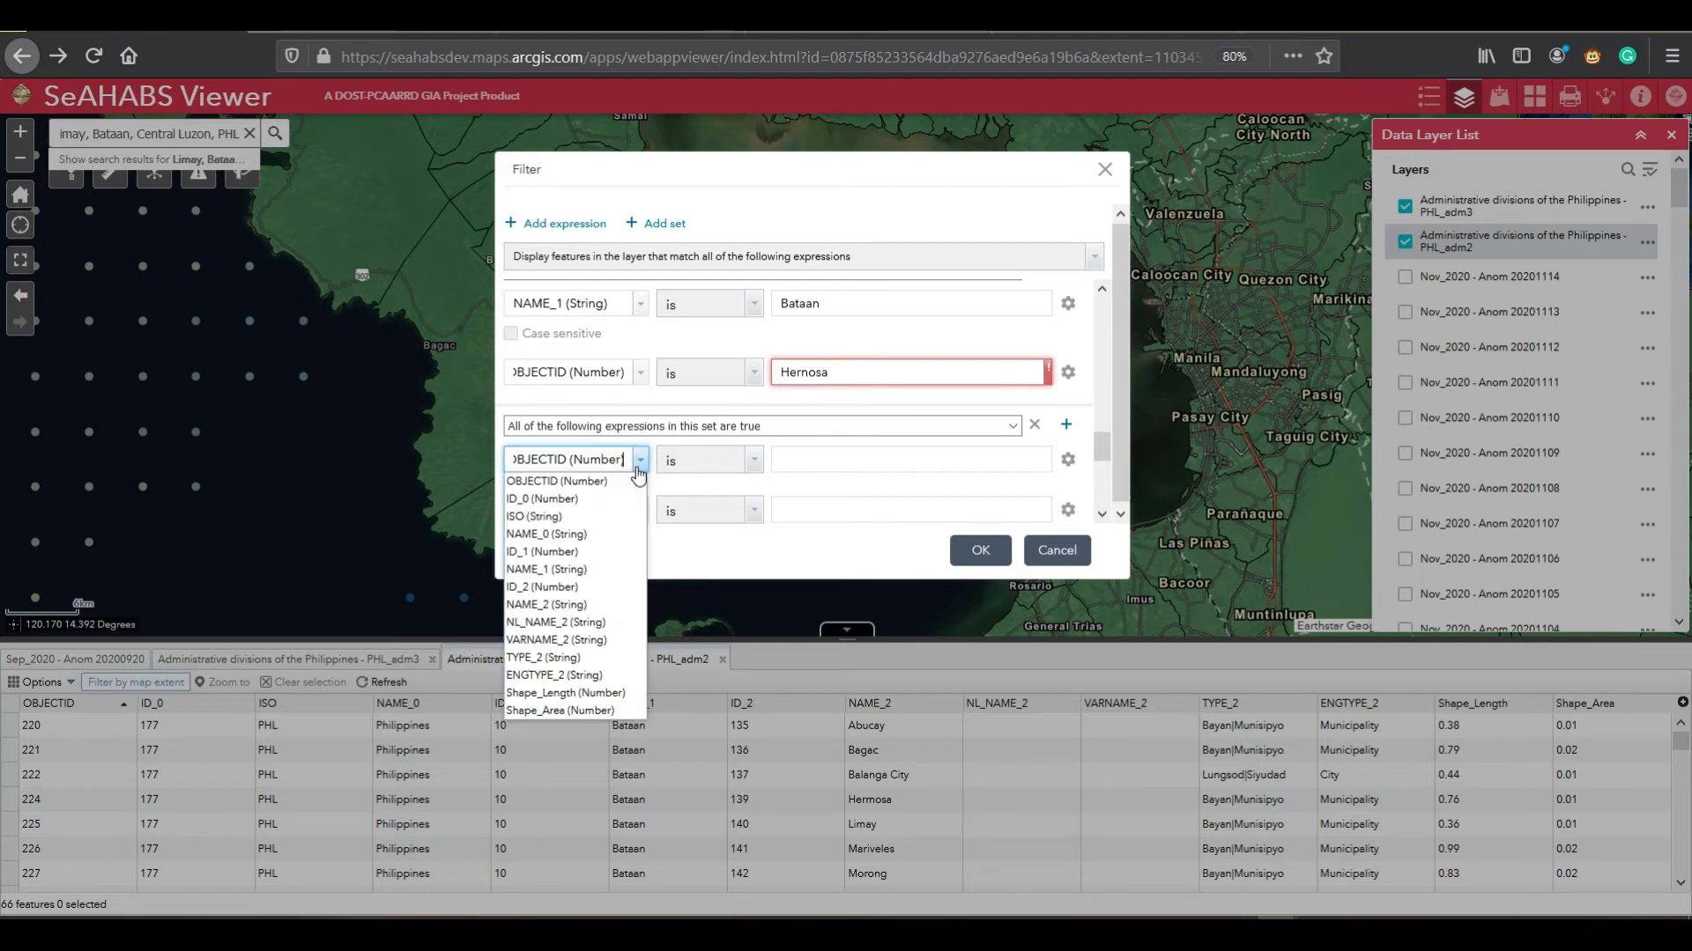
{"action": "left_click", "coordinate": [867, 381]}
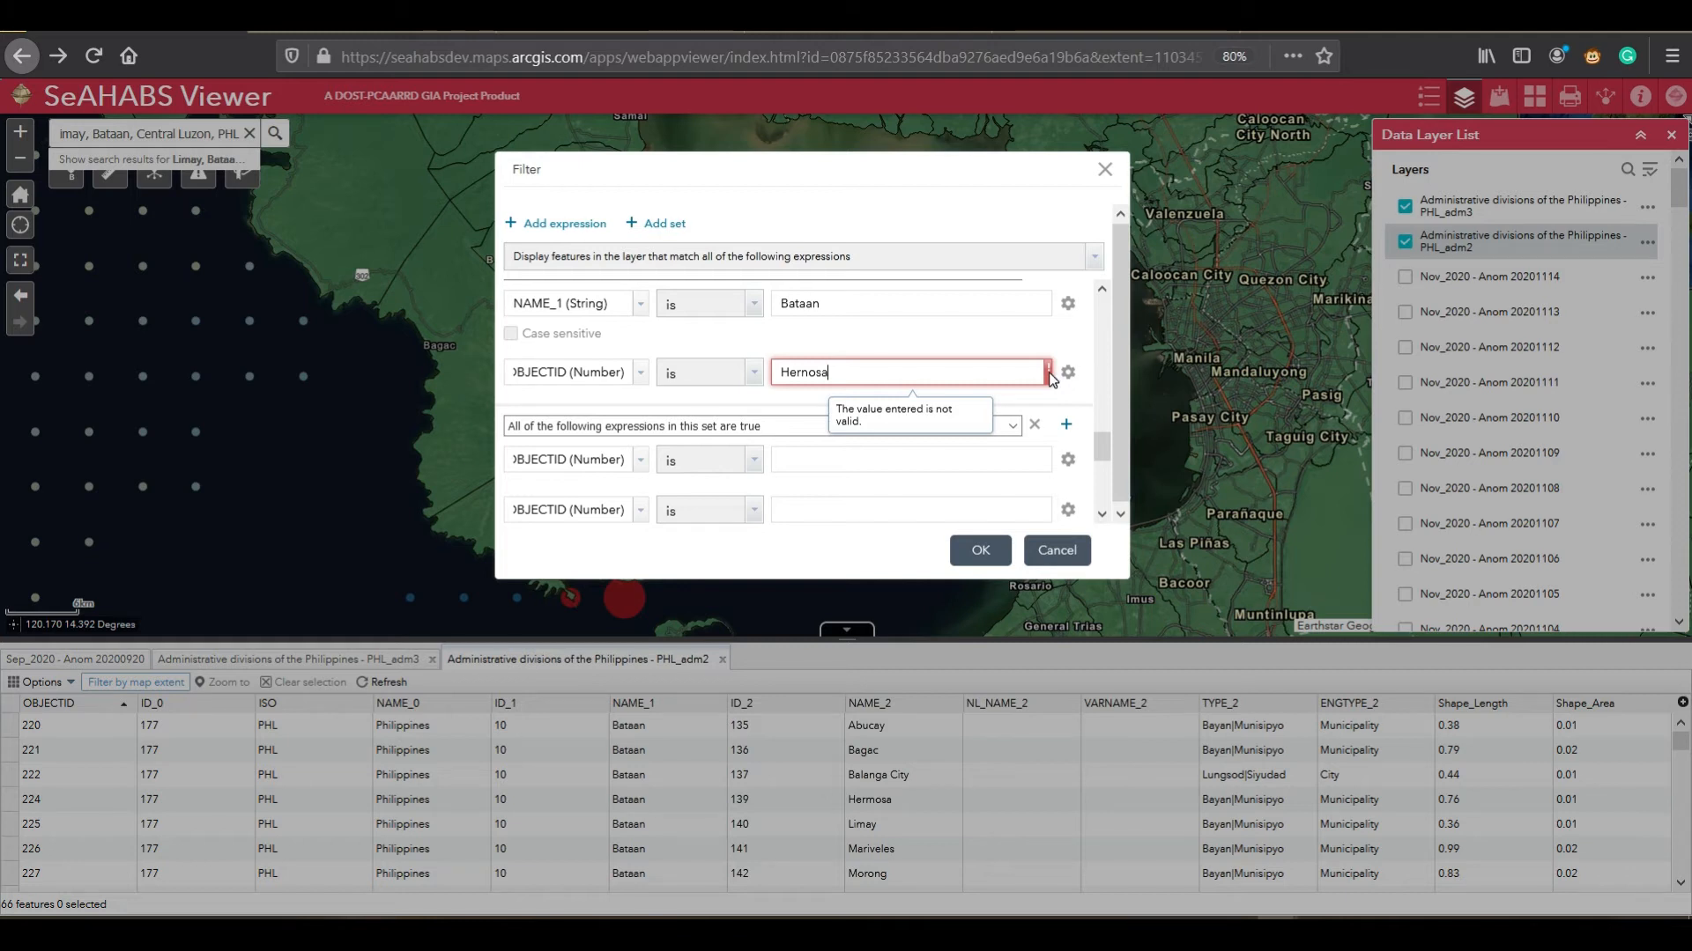
{"action": "left_click", "coordinate": [943, 372]}
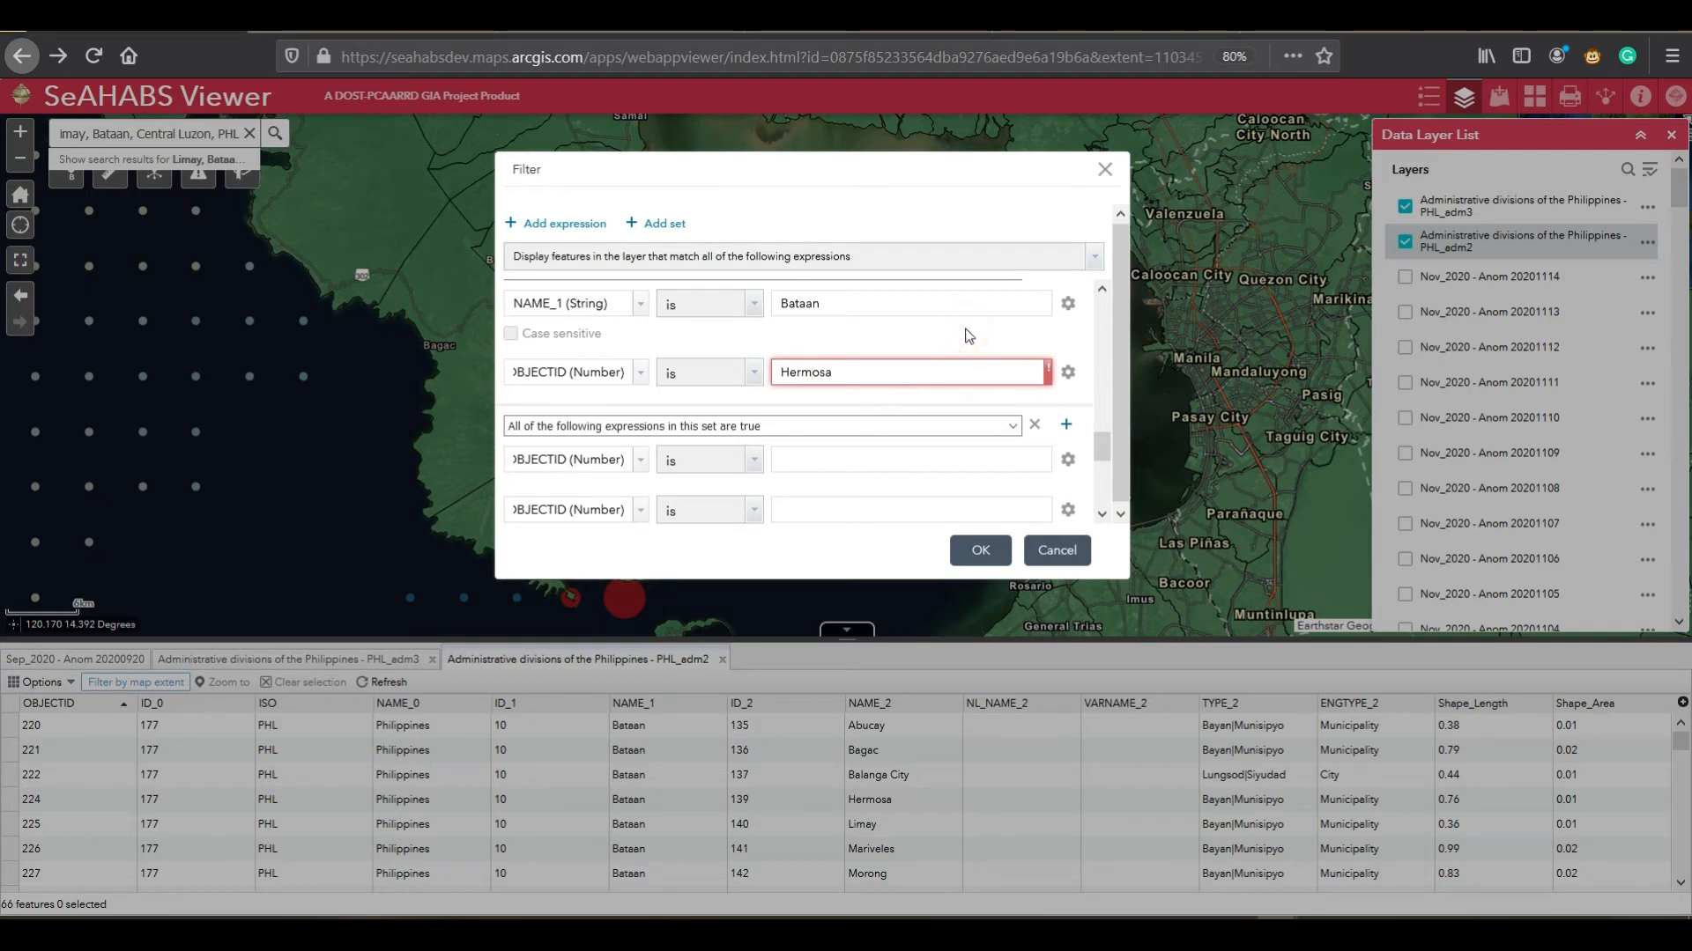
{"action": "left_click", "coordinate": [1036, 370]}
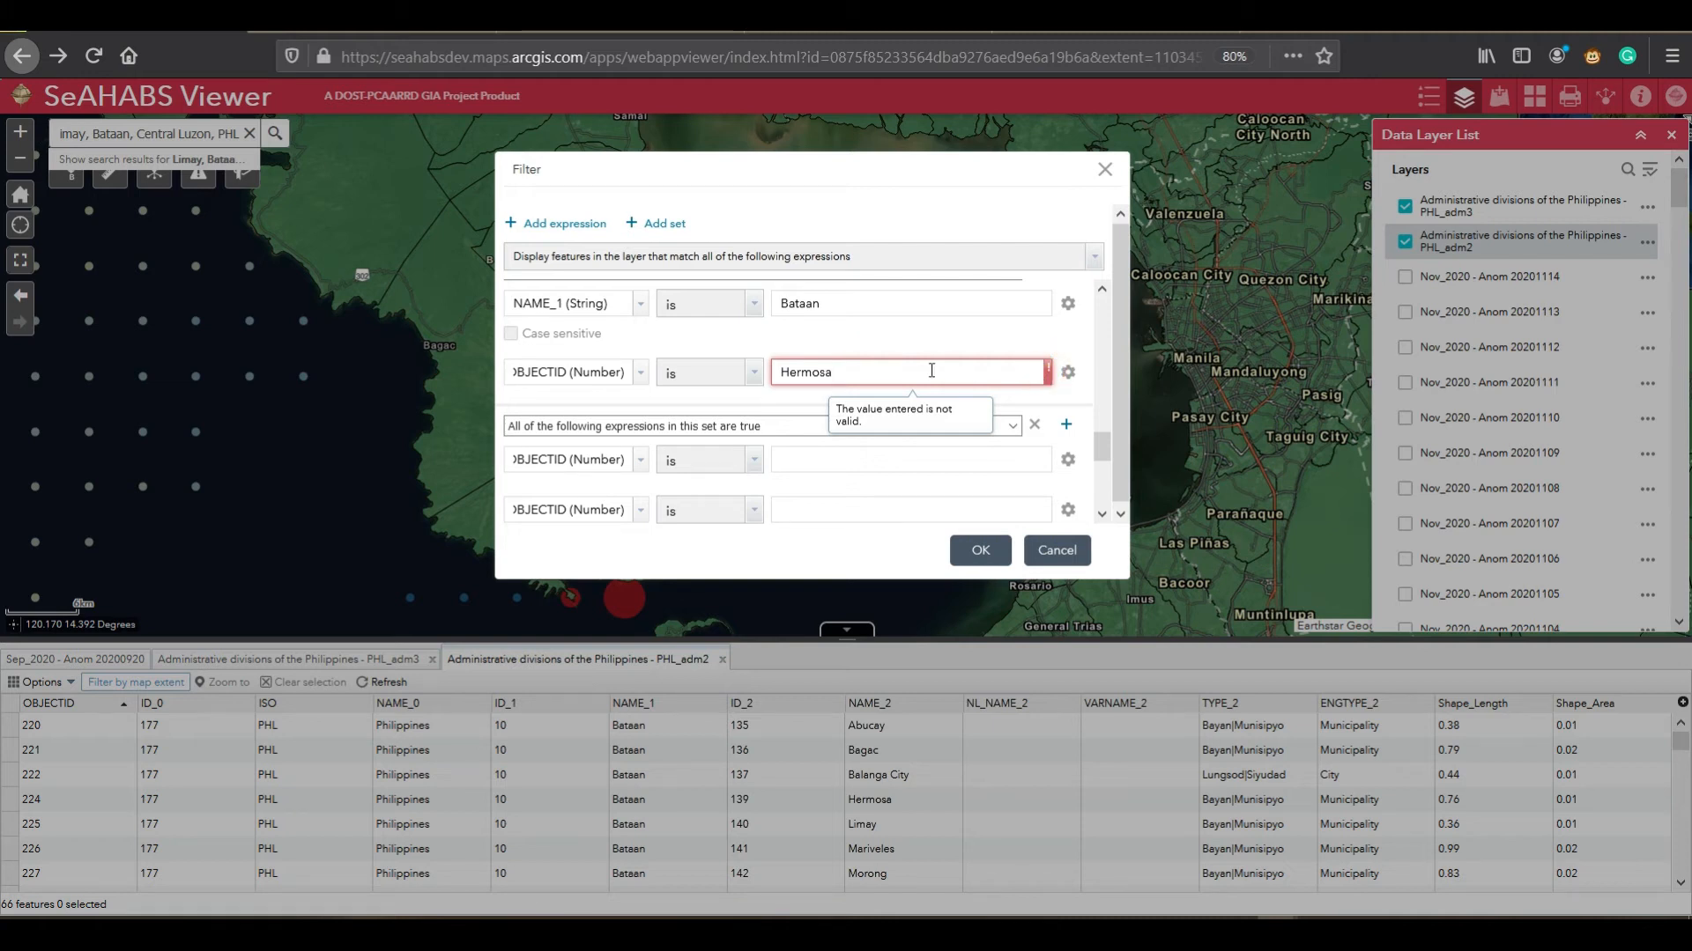
{"action": "double_click", "coordinate": [917, 372]}
{"action": "type", "text": "H"}
{"action": "key", "text": "BackSpace"}
{"action": "type", "text": "Hermosa"}
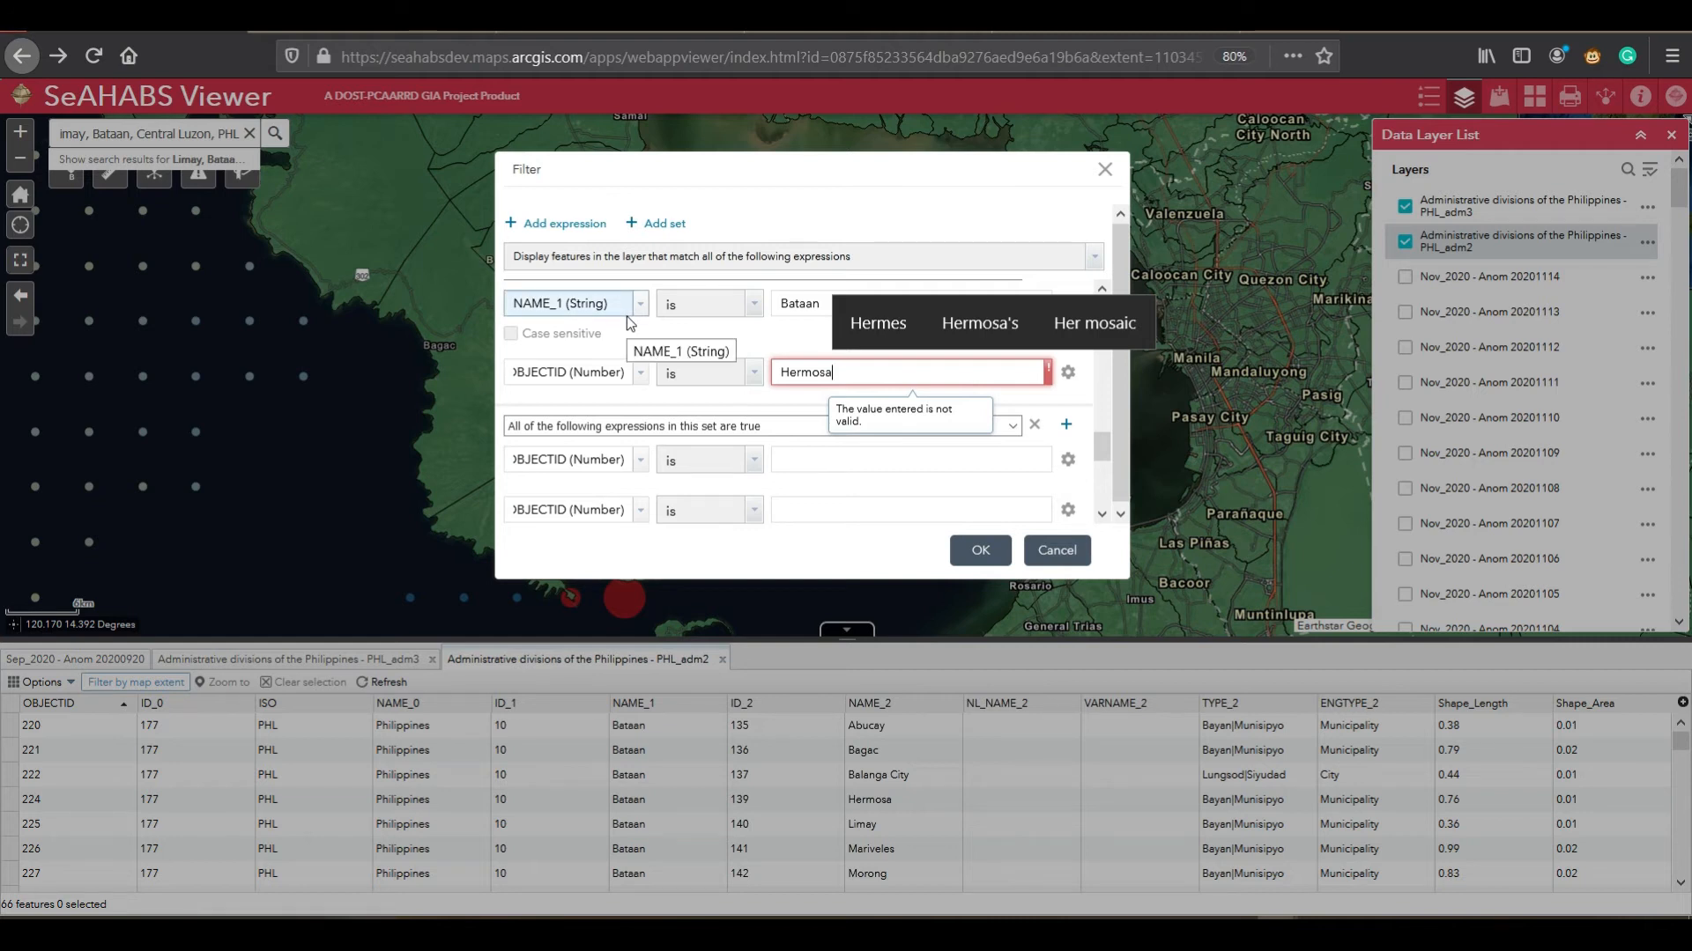
Step: Try the Unique input type for the OBJECTID expression in the sixth set and look through its value list
{"action": "left_click", "coordinate": [1066, 376]}
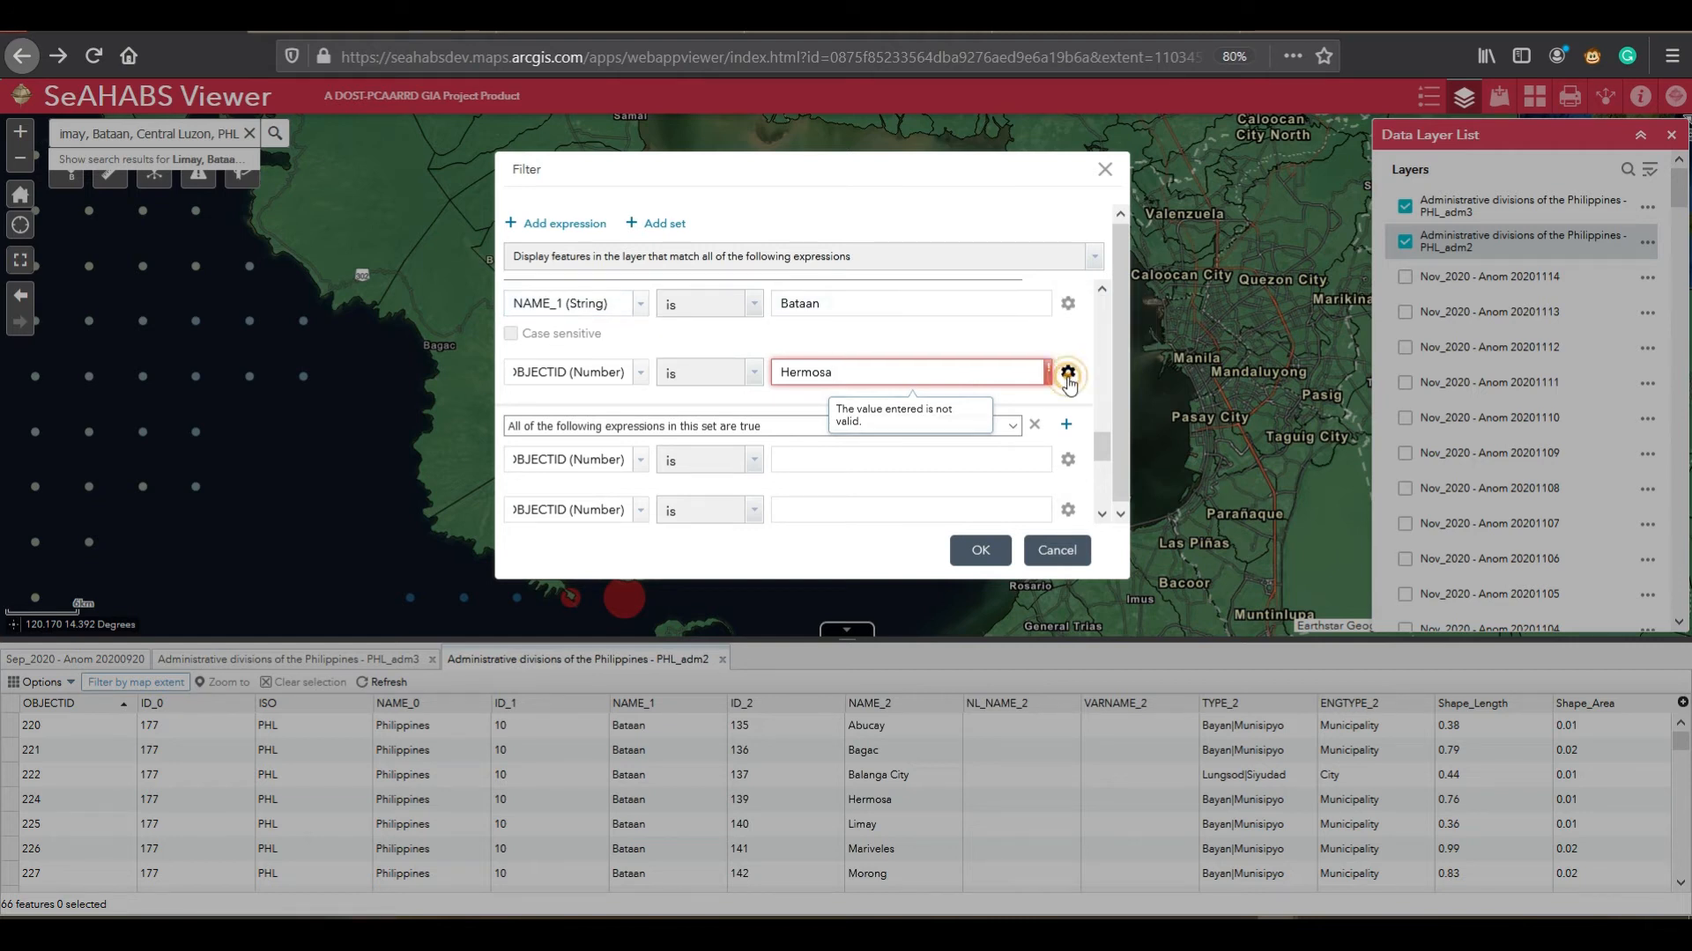
{"action": "left_click", "coordinate": [1101, 518]}
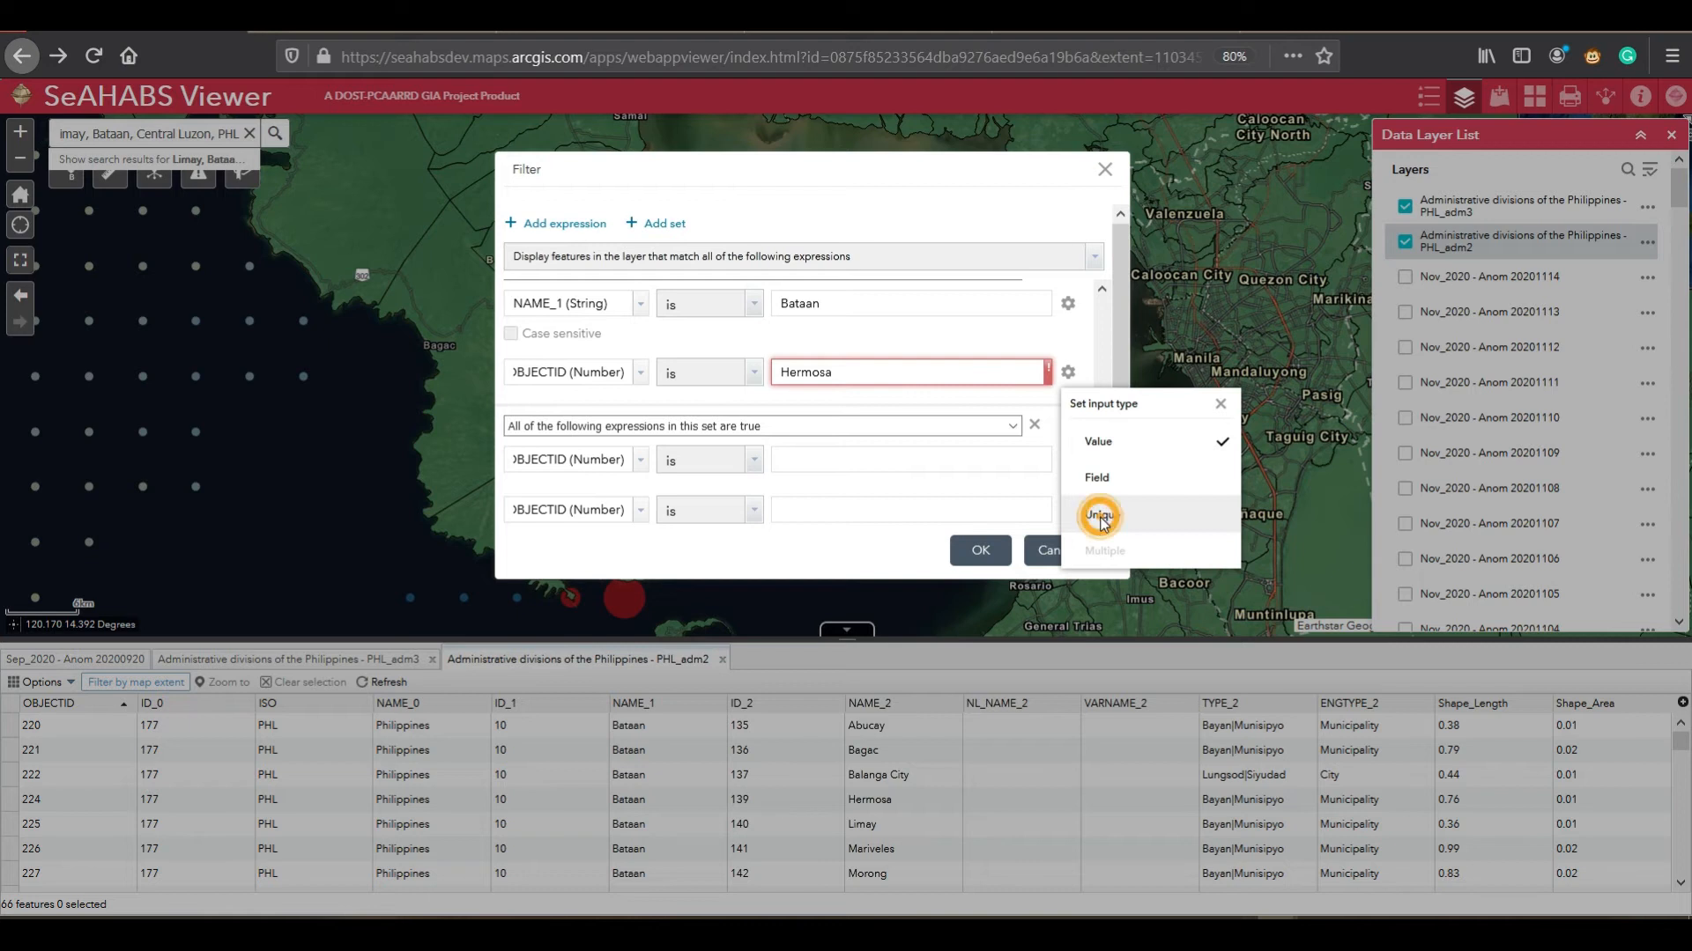
{"action": "left_click", "coordinate": [968, 382]}
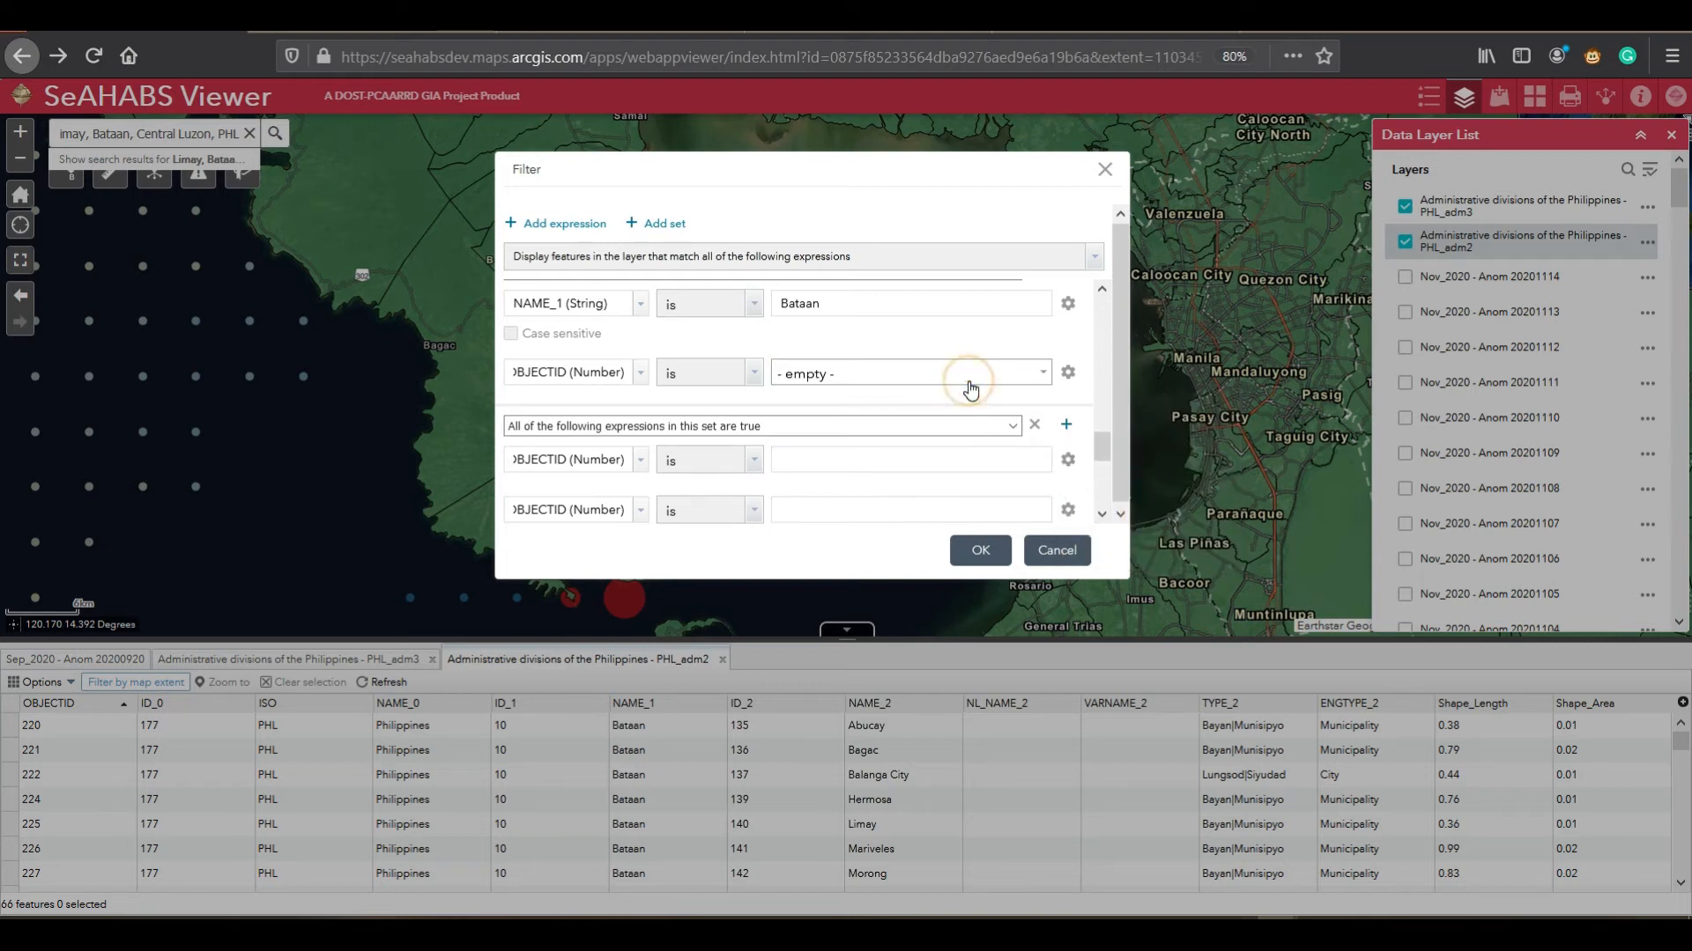
{"action": "left_click", "coordinate": [1043, 375]}
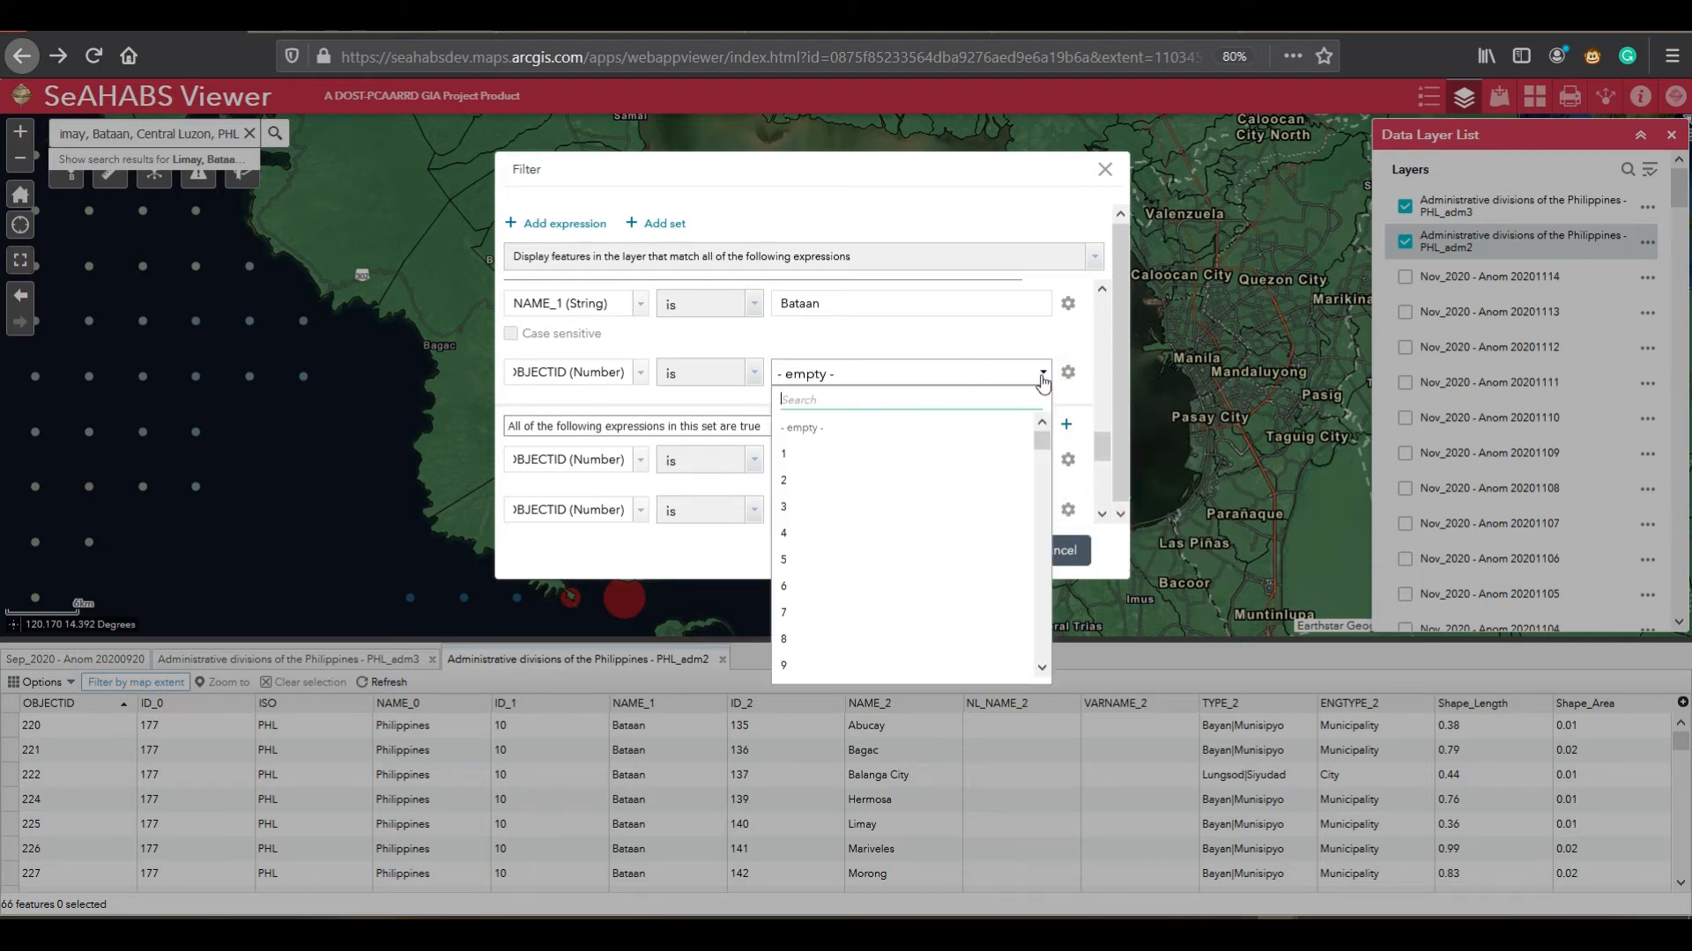
{"action": "left_click", "coordinate": [1012, 333]}
Step: Set the second expression of the sixth set to NAME_2 is Hermosa
{"action": "left_click", "coordinate": [643, 373]}
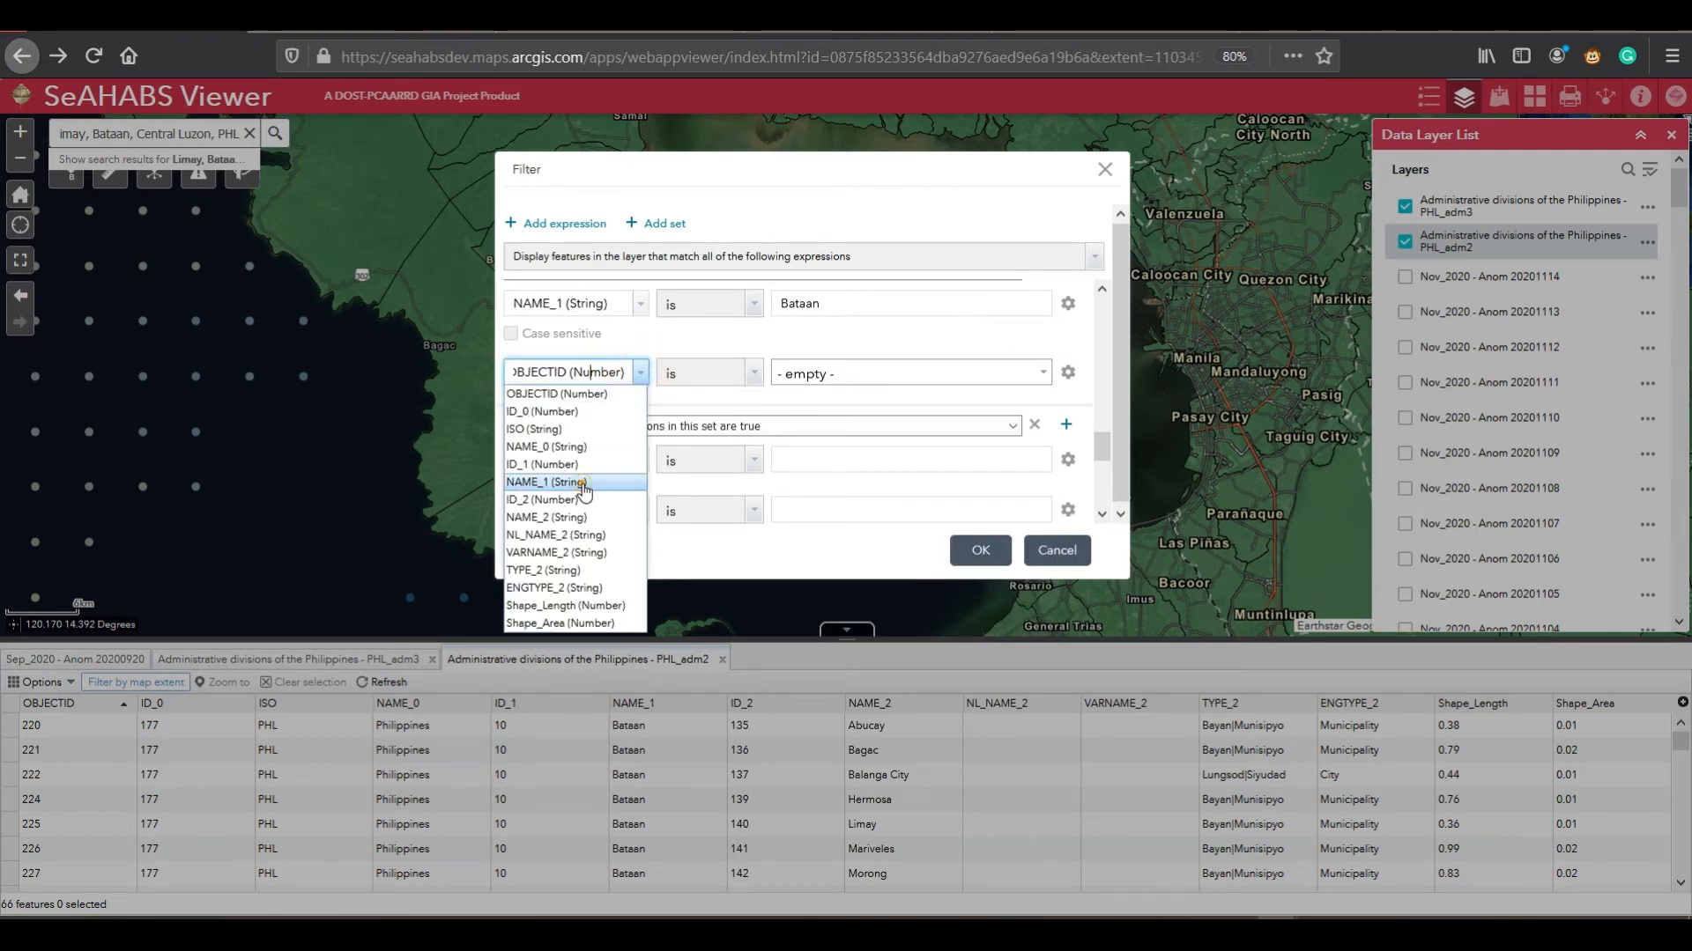
{"action": "left_click", "coordinate": [584, 483]}
{"action": "left_click", "coordinate": [643, 373]}
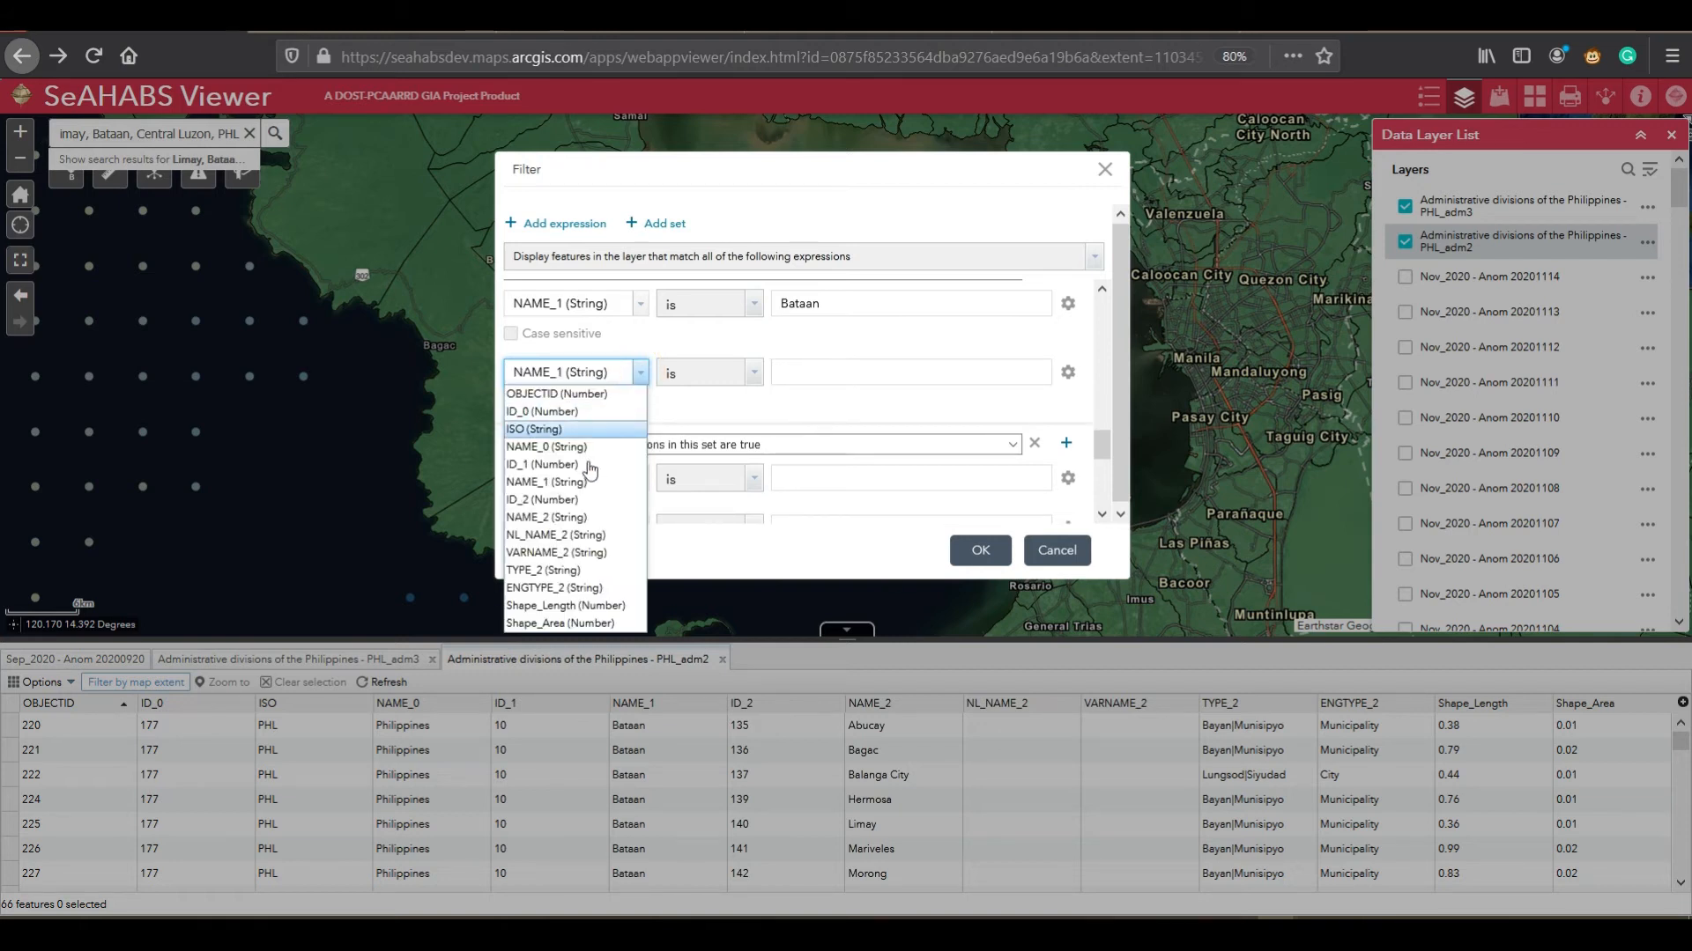
{"action": "left_click", "coordinate": [582, 519]}
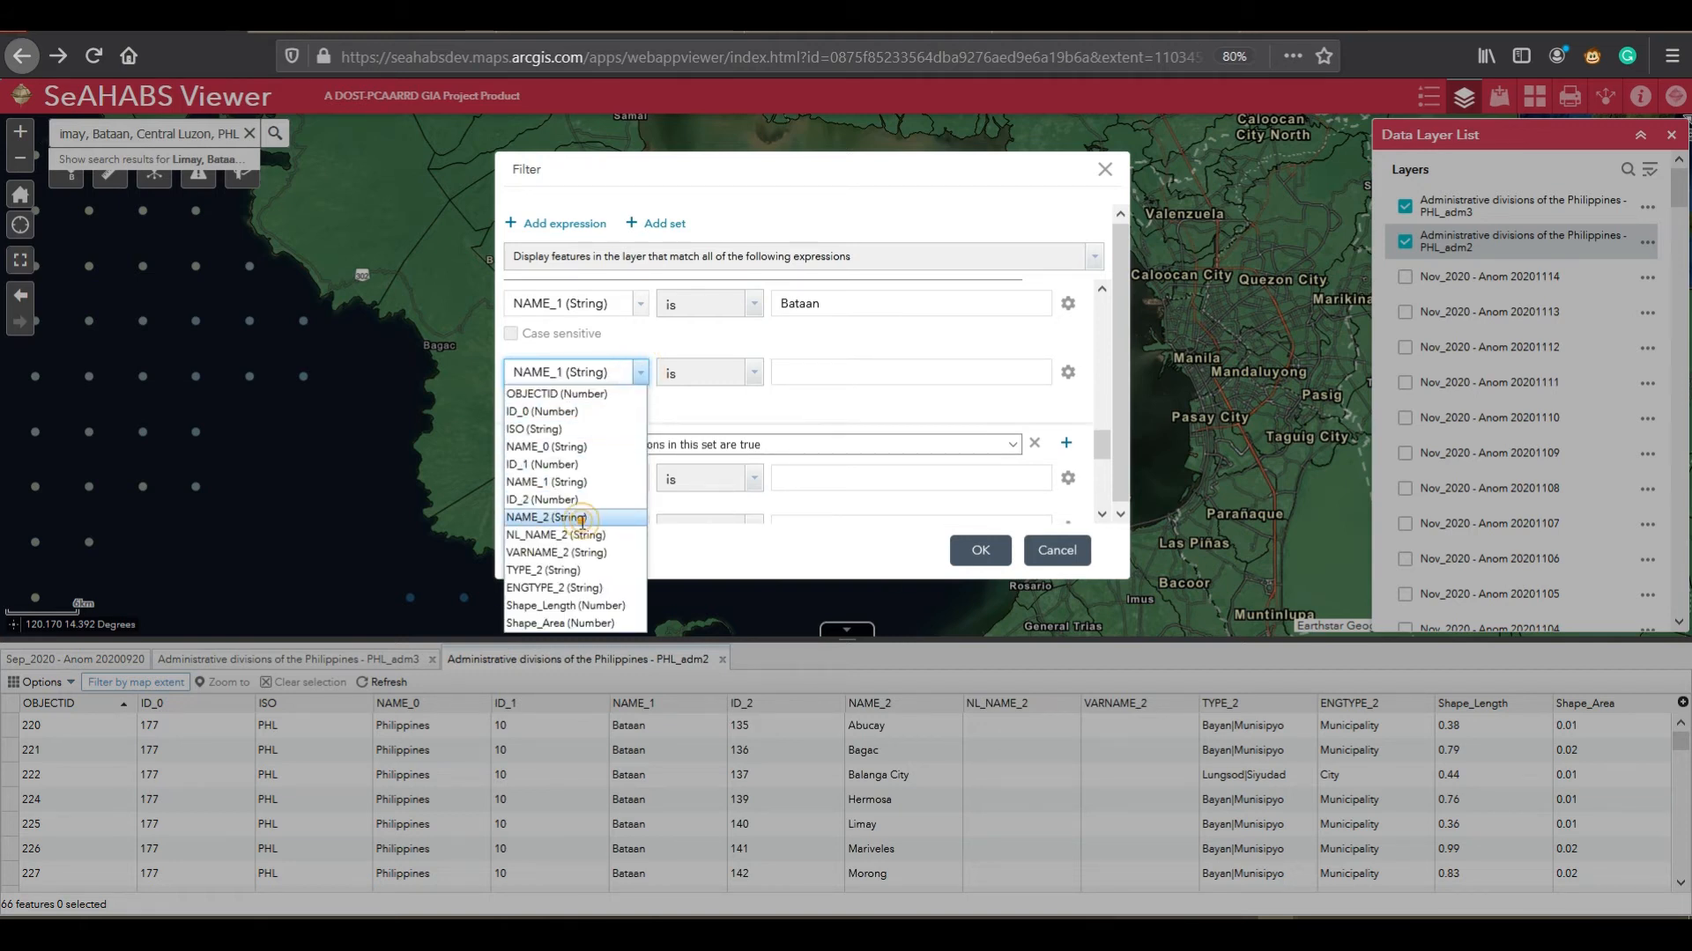
{"action": "left_click", "coordinate": [797, 374]}
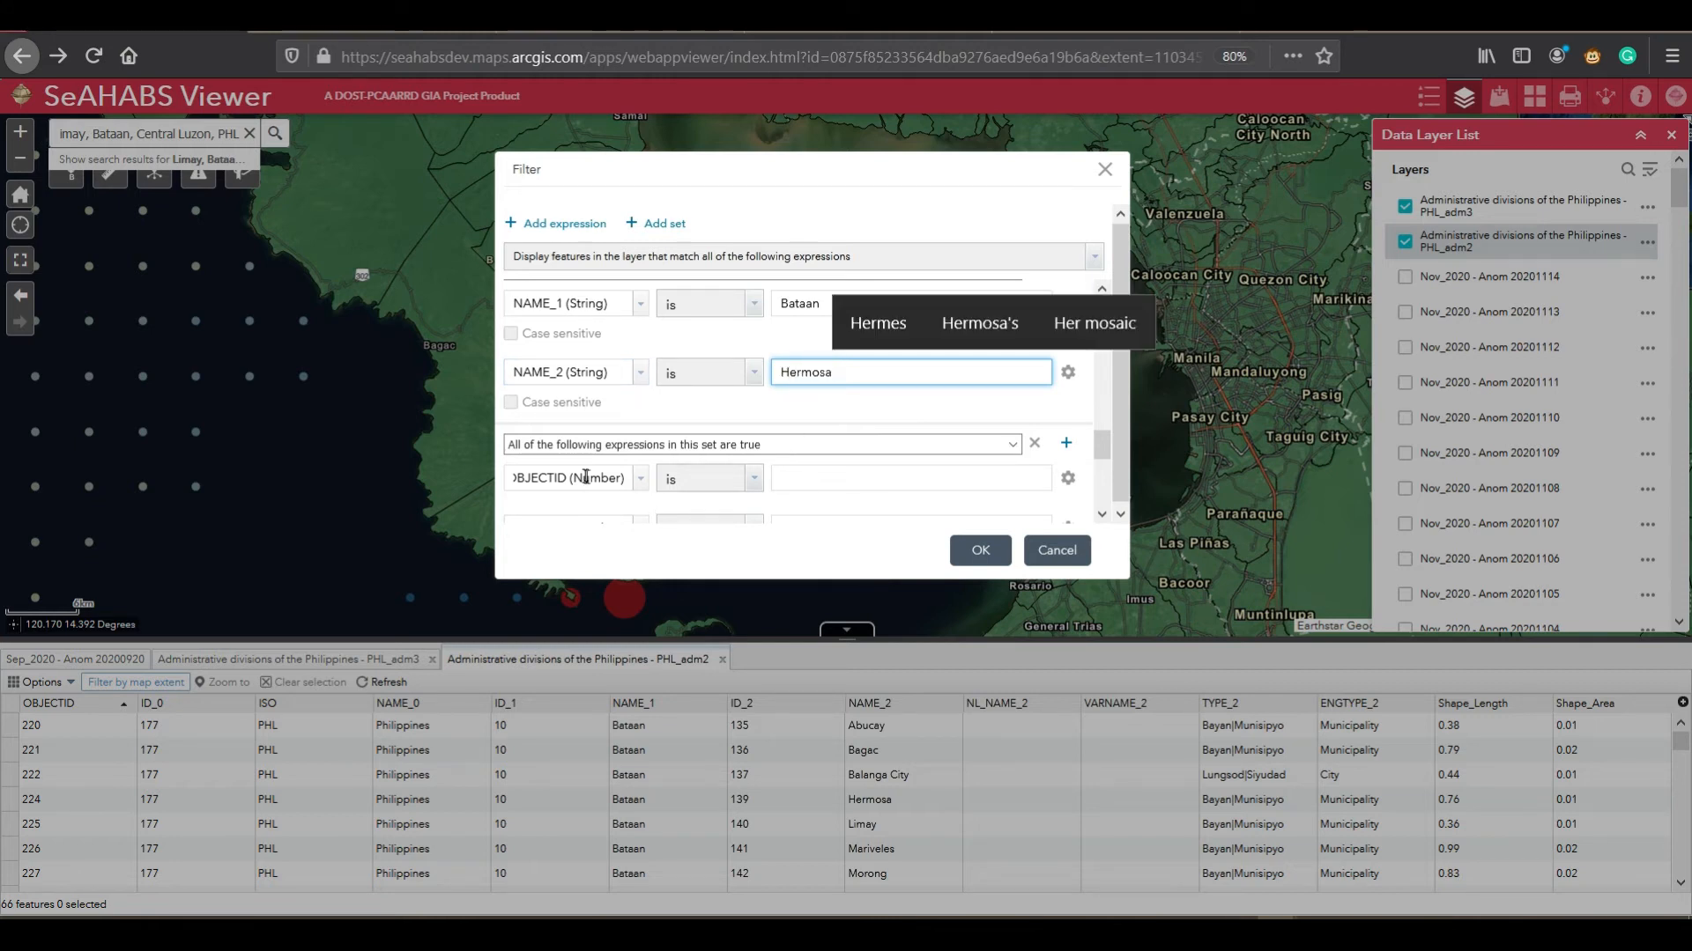
Step: In the seventh expression set, set the first expression to NAME_1 is Bataan
{"action": "left_click", "coordinate": [643, 479]}
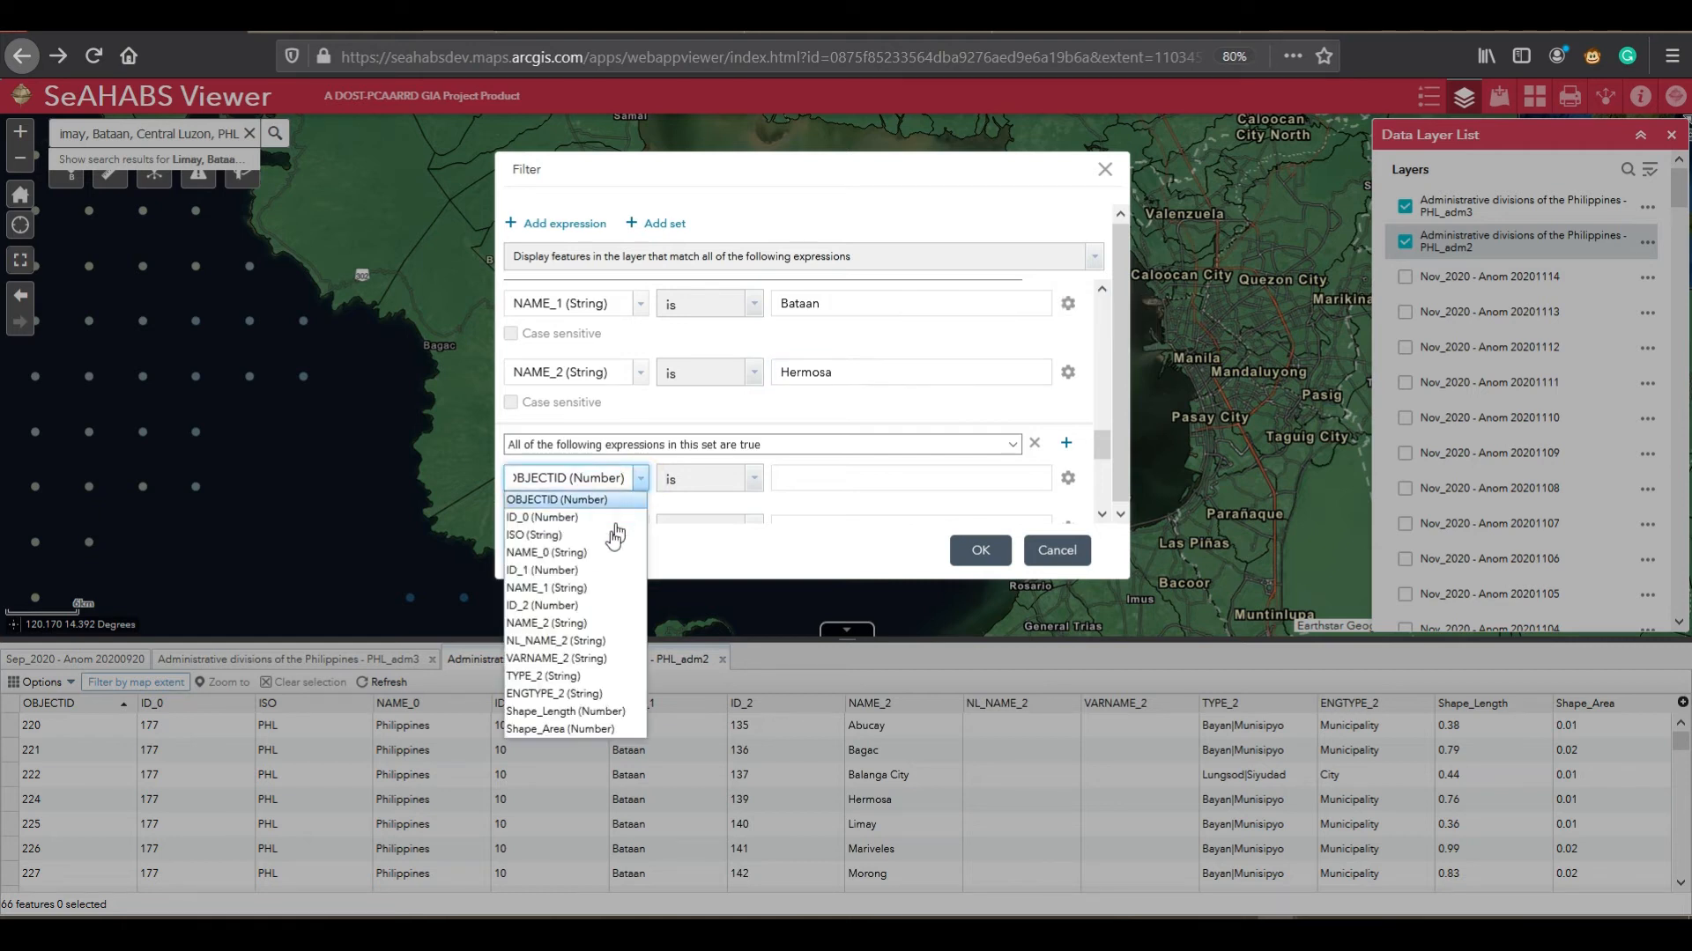
{"action": "left_click", "coordinate": [569, 588]}
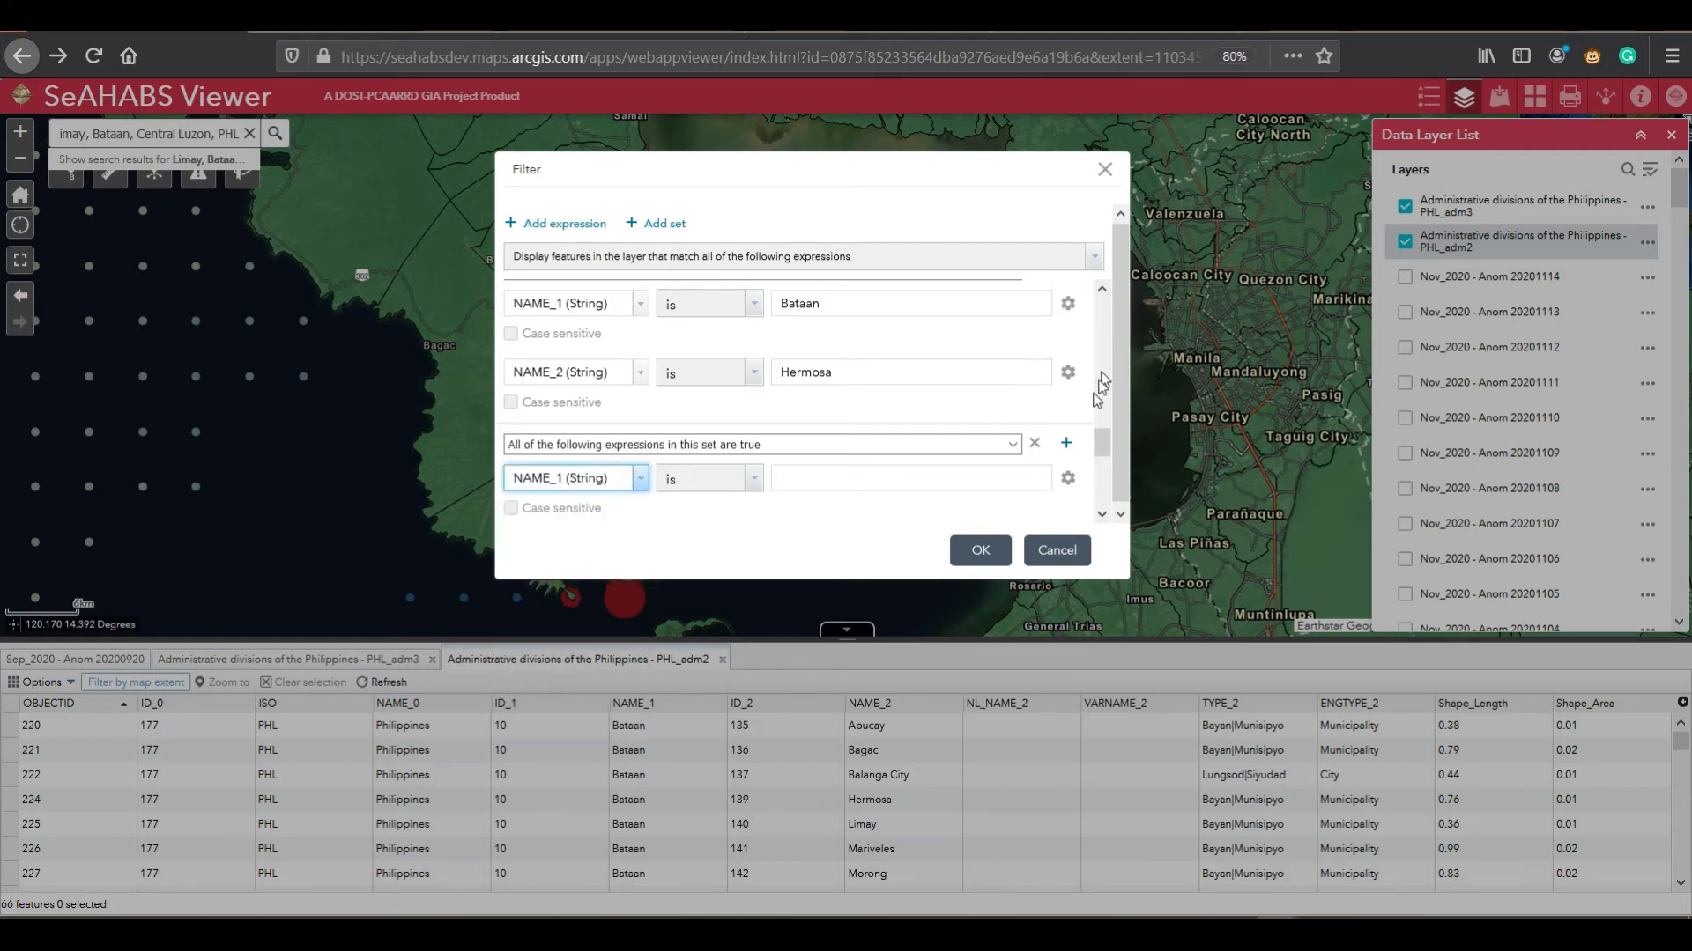
{"action": "left_click", "coordinate": [1101, 515]}
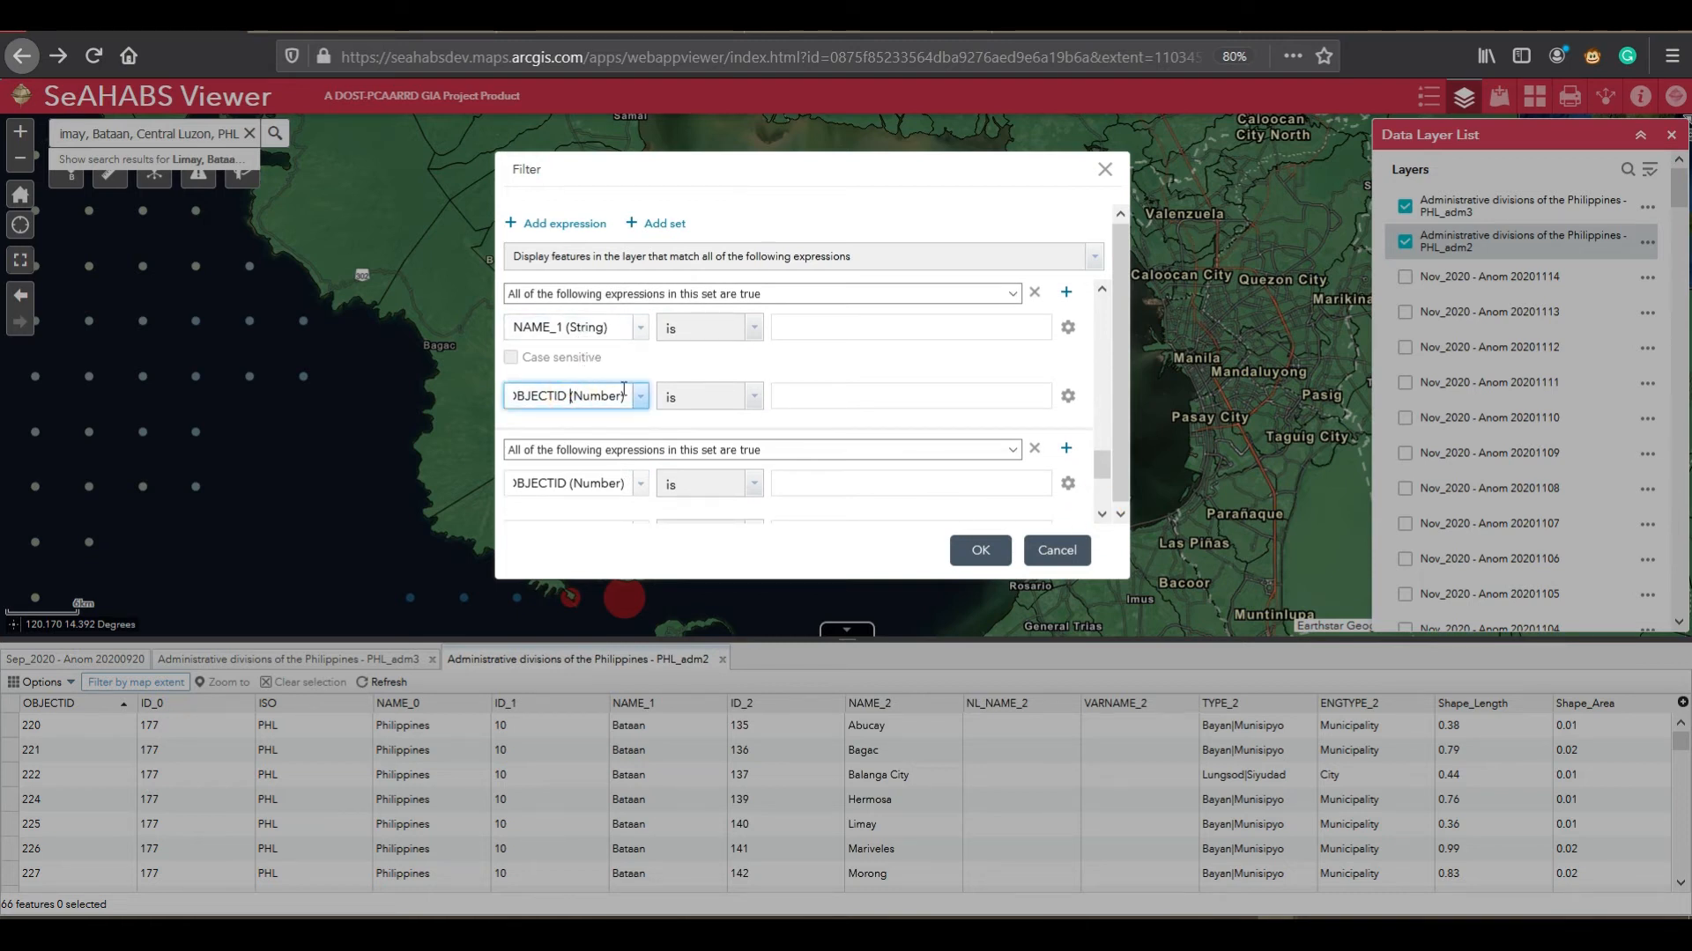
{"action": "left_click", "coordinate": [837, 324]}
{"action": "type", "text": "Bataa"}
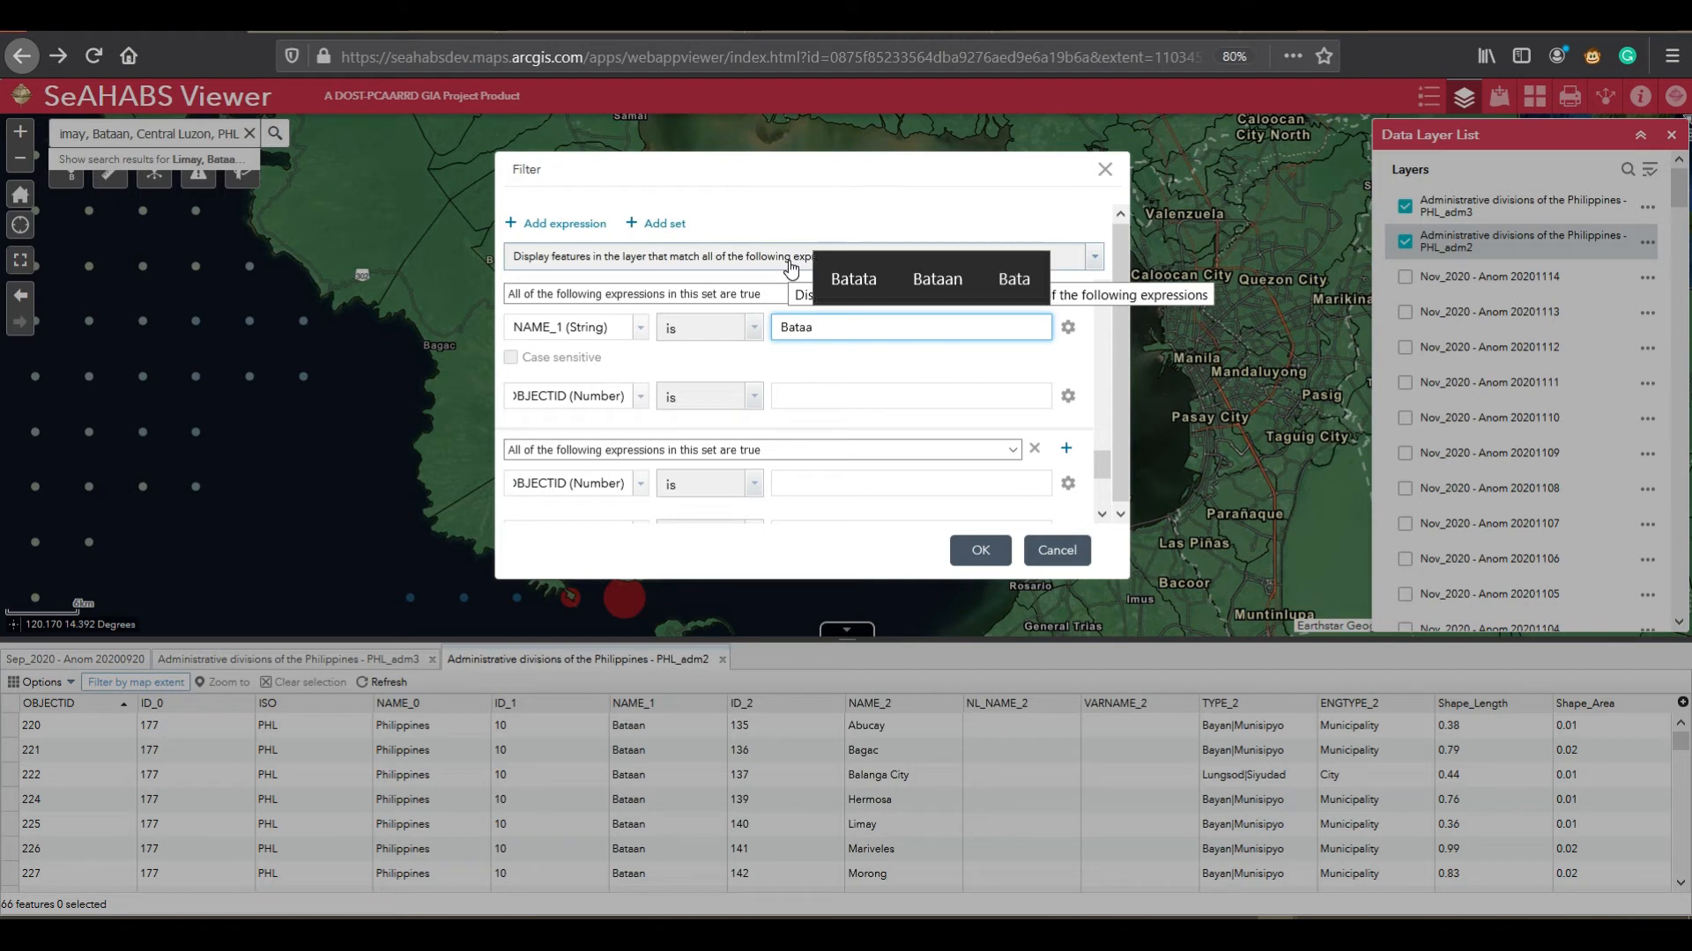
{"action": "type", "text": "n"}
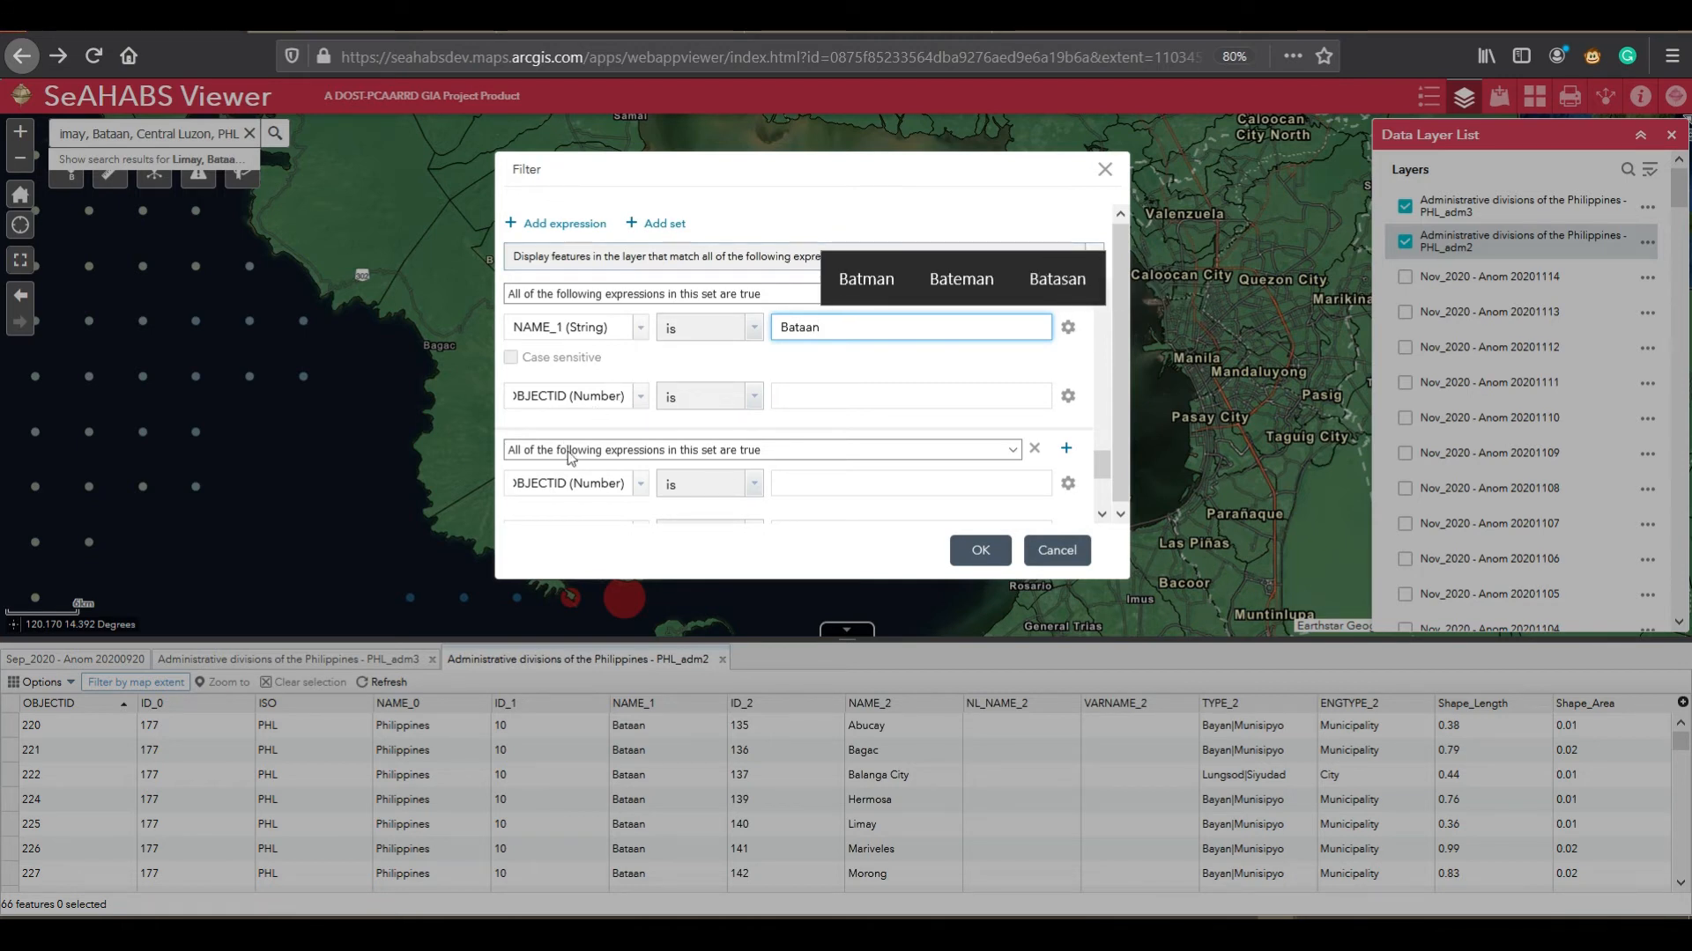
Step: Set the second expression of the seventh set to NAME_2 is Orani
{"action": "left_click", "coordinate": [641, 398]}
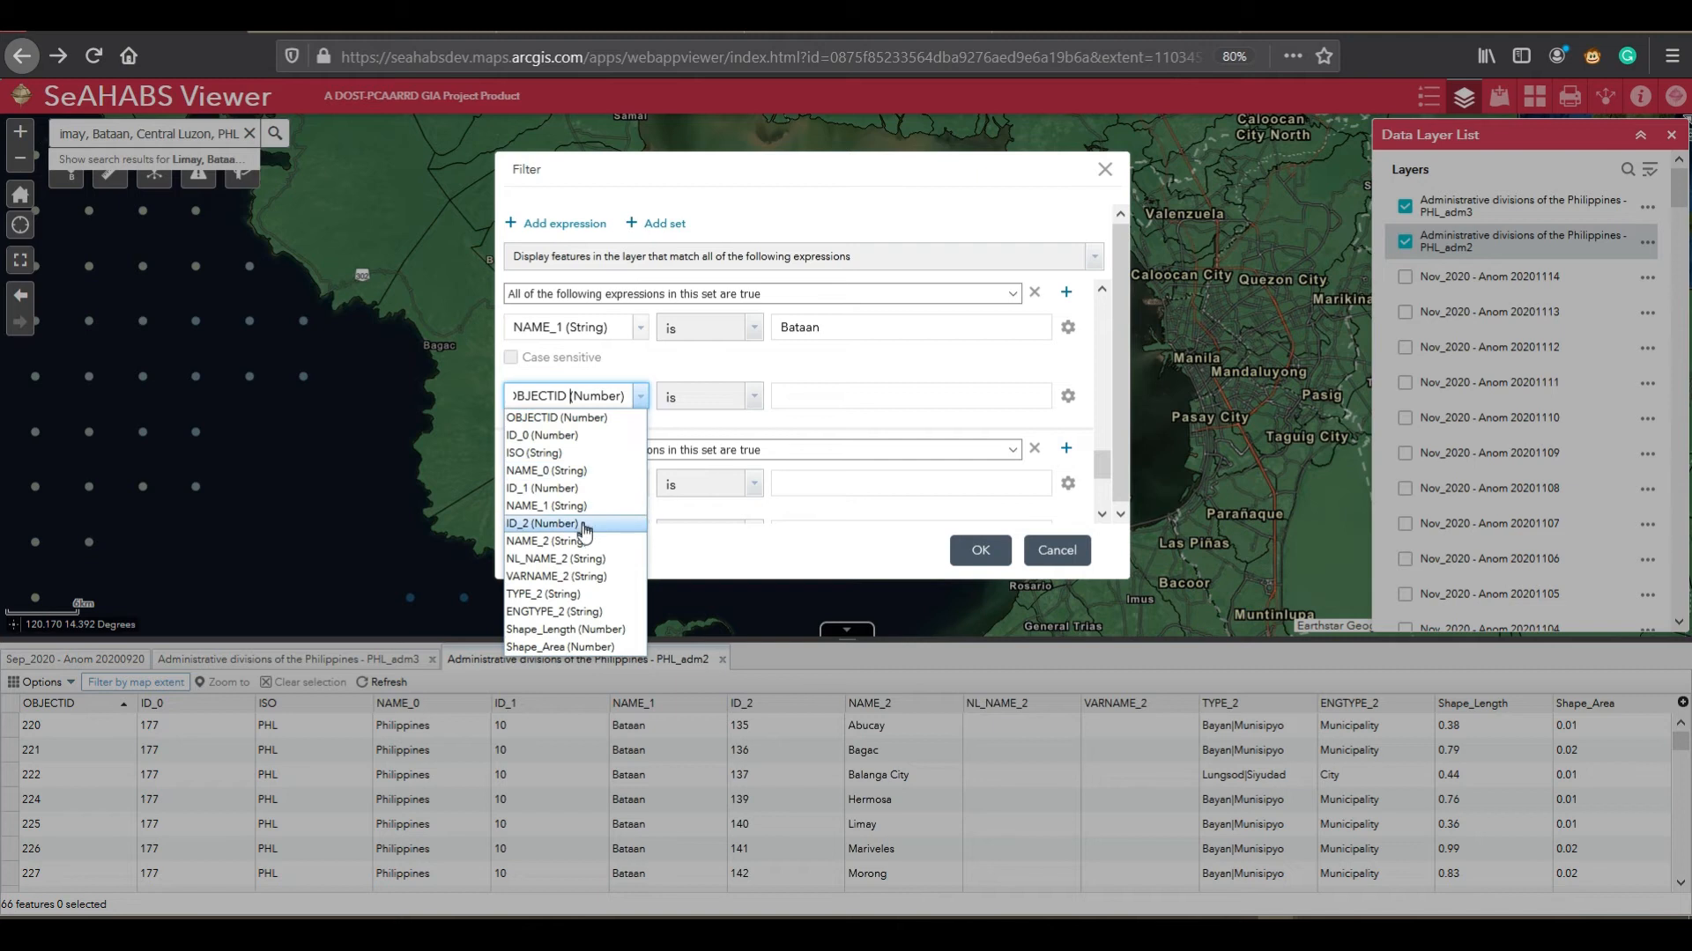
{"action": "left_click", "coordinate": [581, 540]}
{"action": "left_click", "coordinate": [859, 396]}
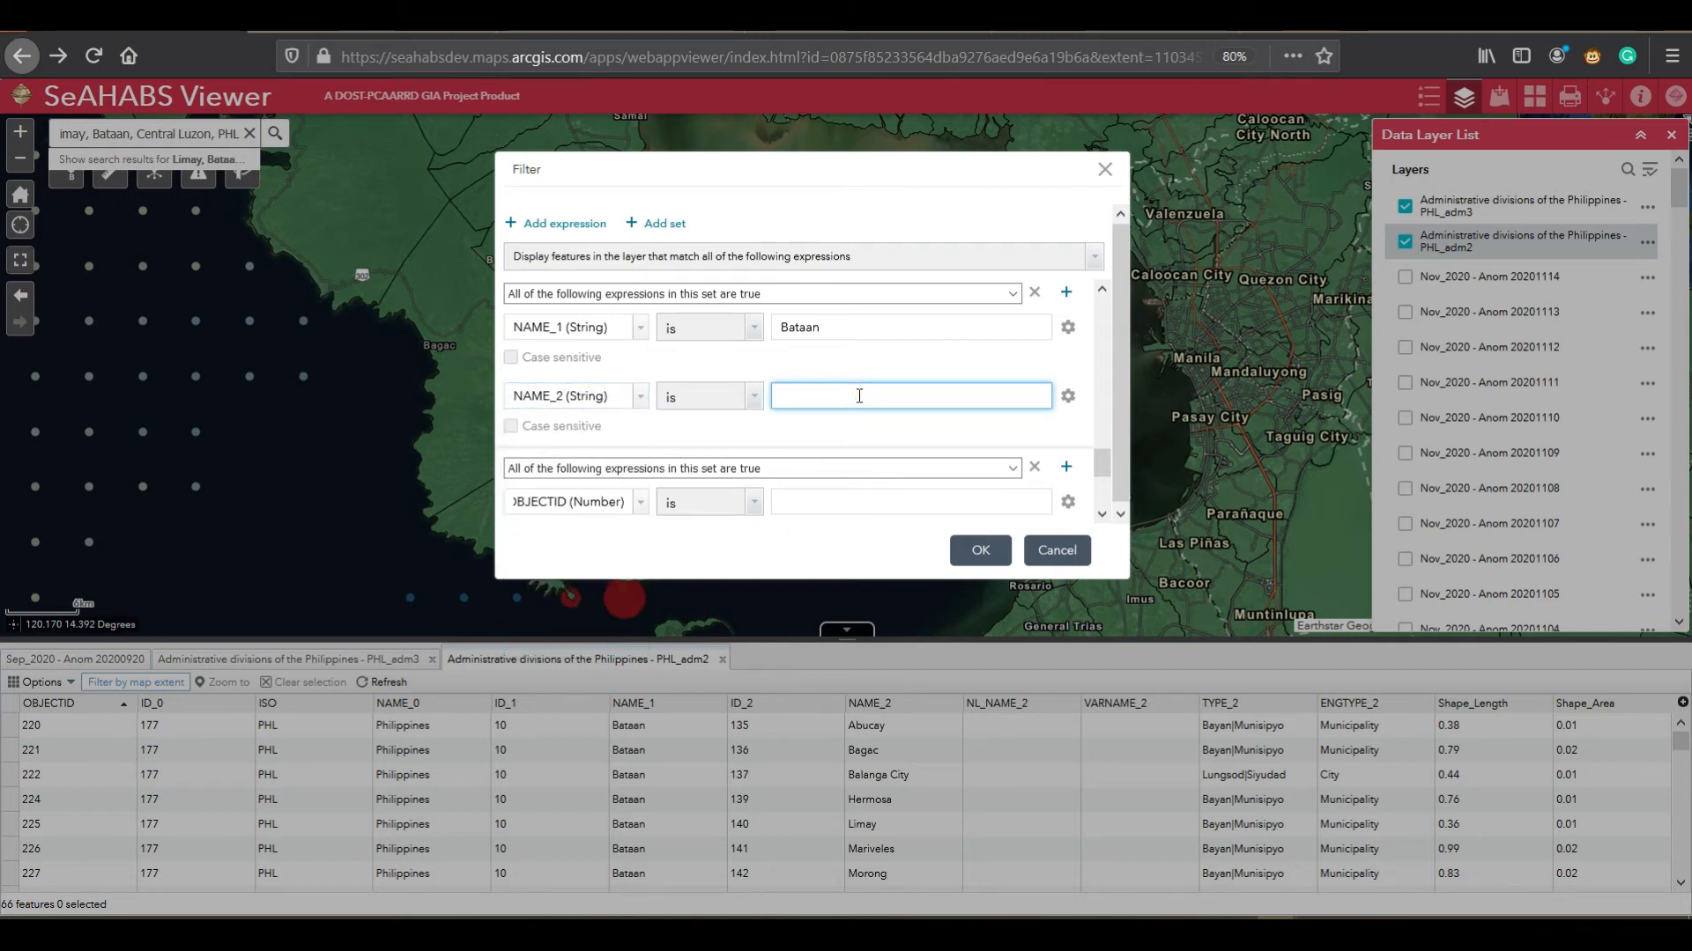
{"action": "type", "text": "Orani"}
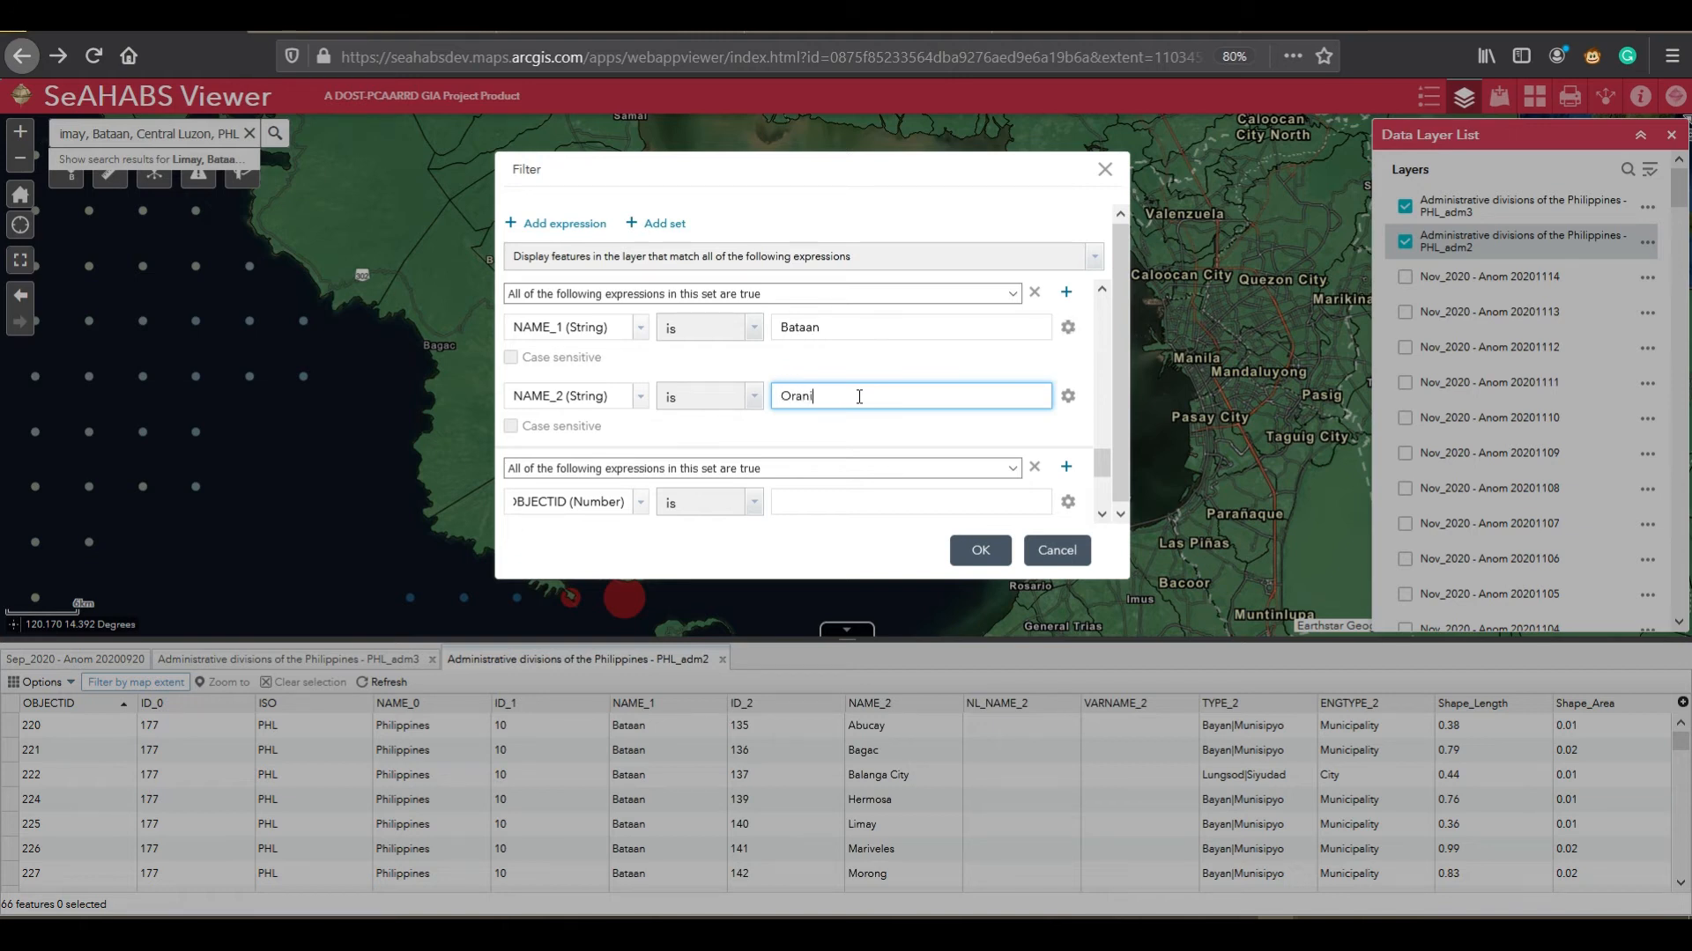
Step: In the eighth expression set, set the first expression to NAME_1 is Bataan
{"action": "left_click", "coordinate": [640, 503]}
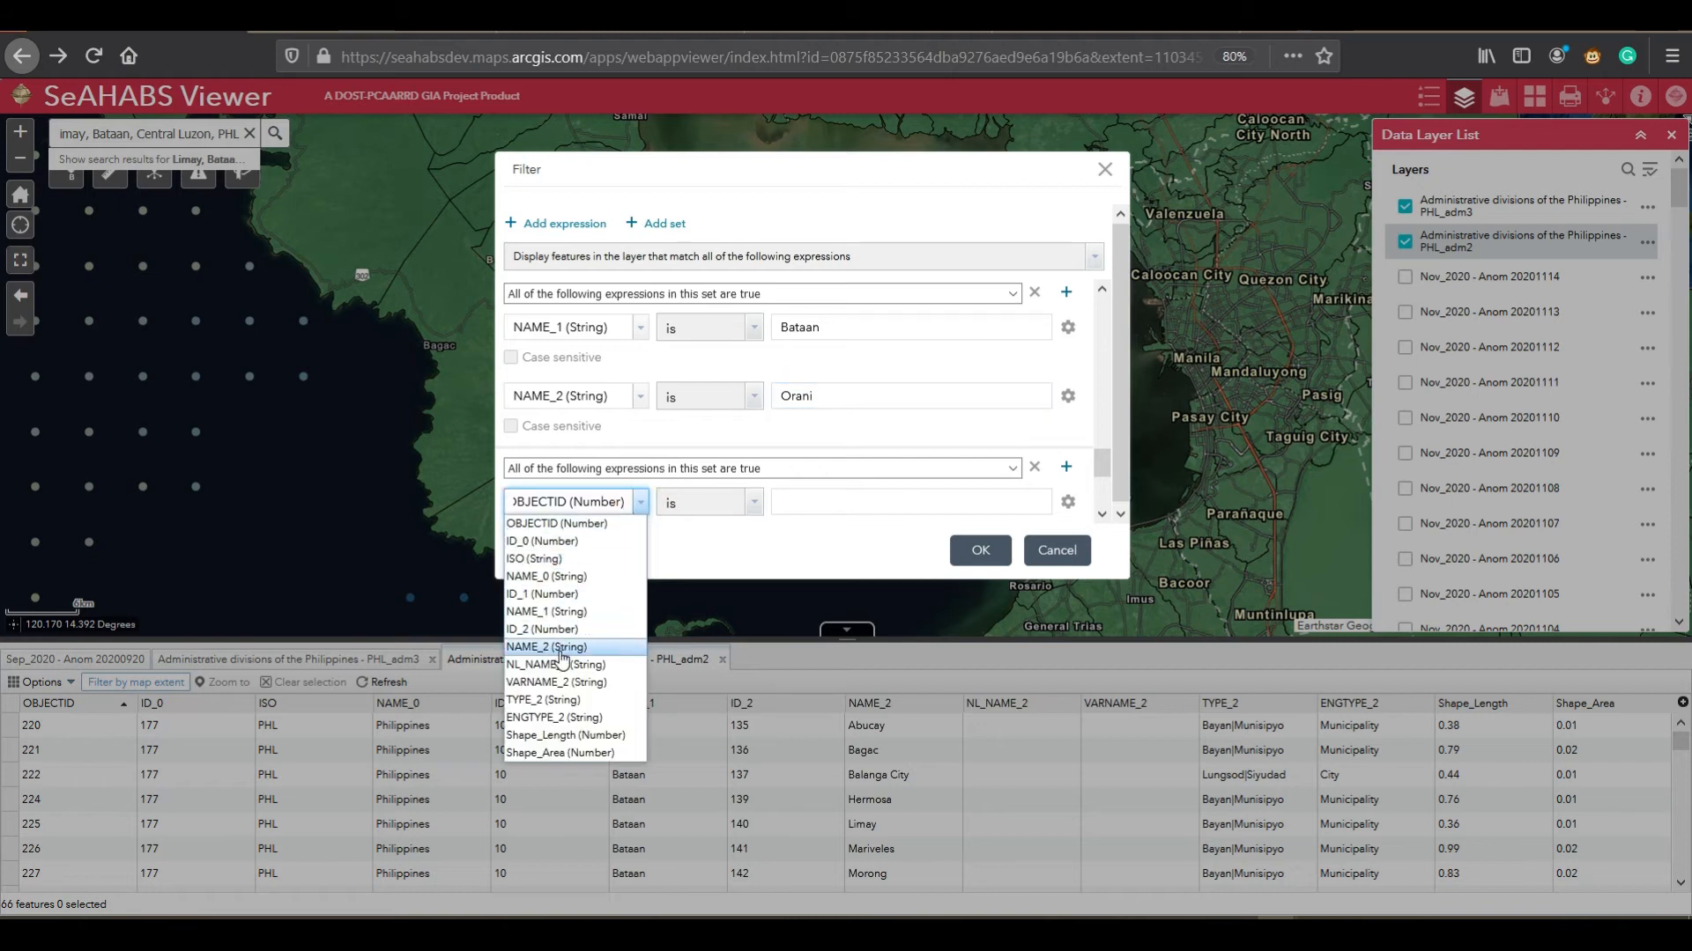
{"action": "left_click", "coordinate": [557, 611]}
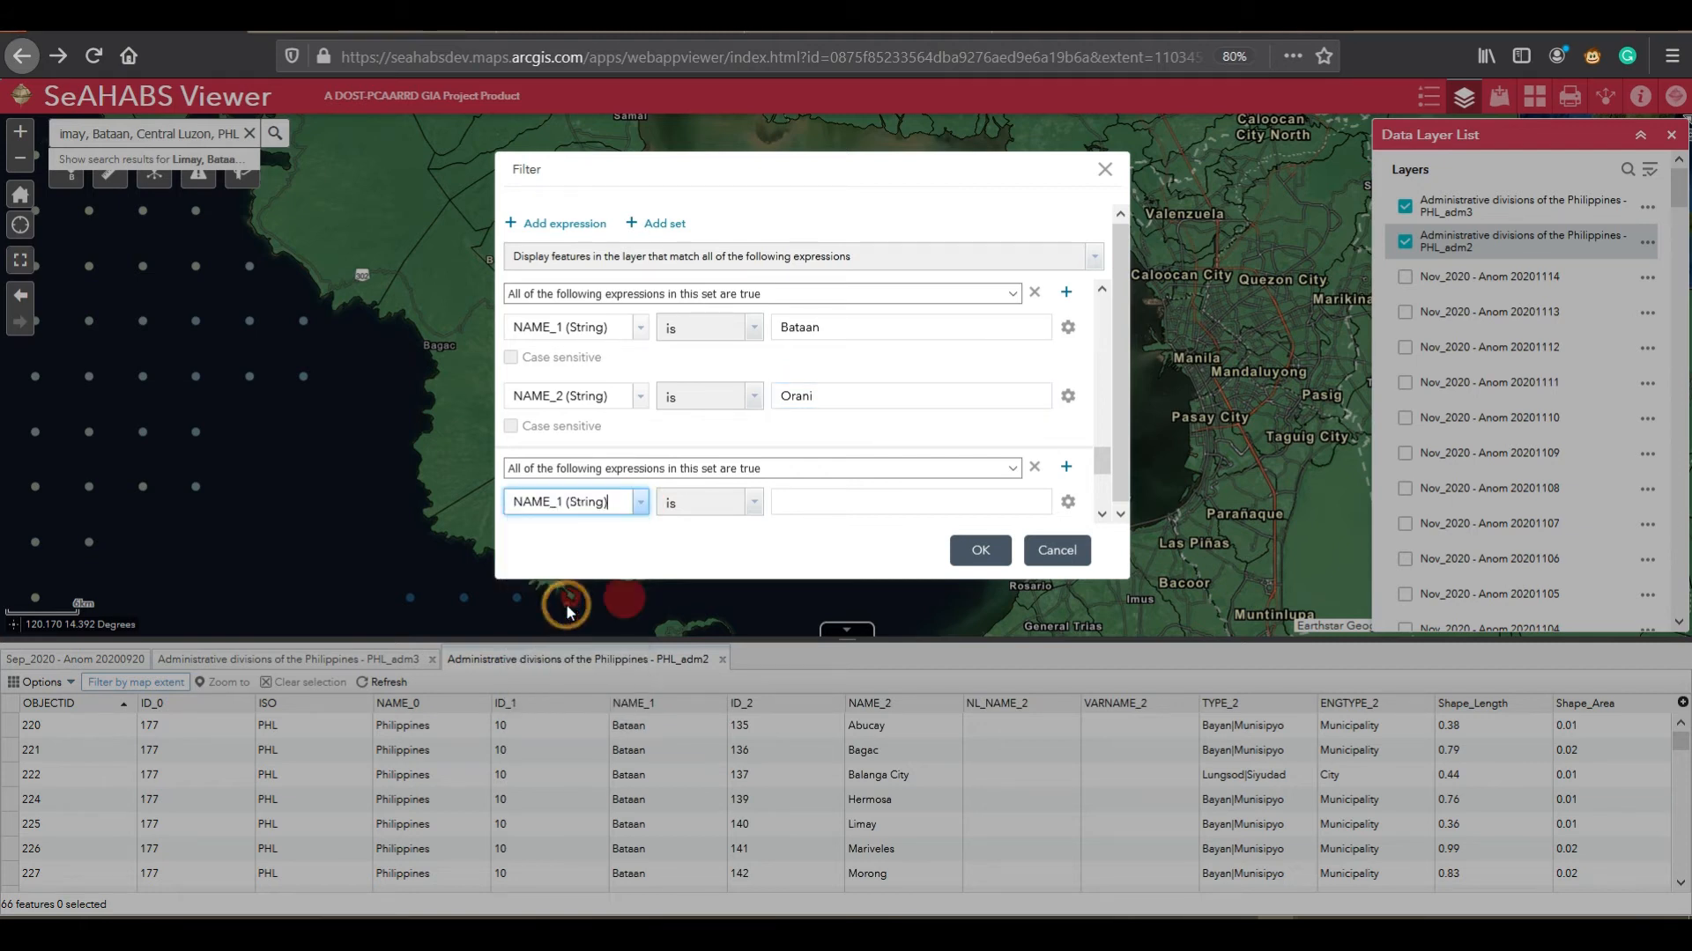
{"action": "left_click", "coordinate": [1102, 514]}
{"action": "left_click", "coordinate": [1101, 514]}
{"action": "left_click", "coordinate": [1102, 514]}
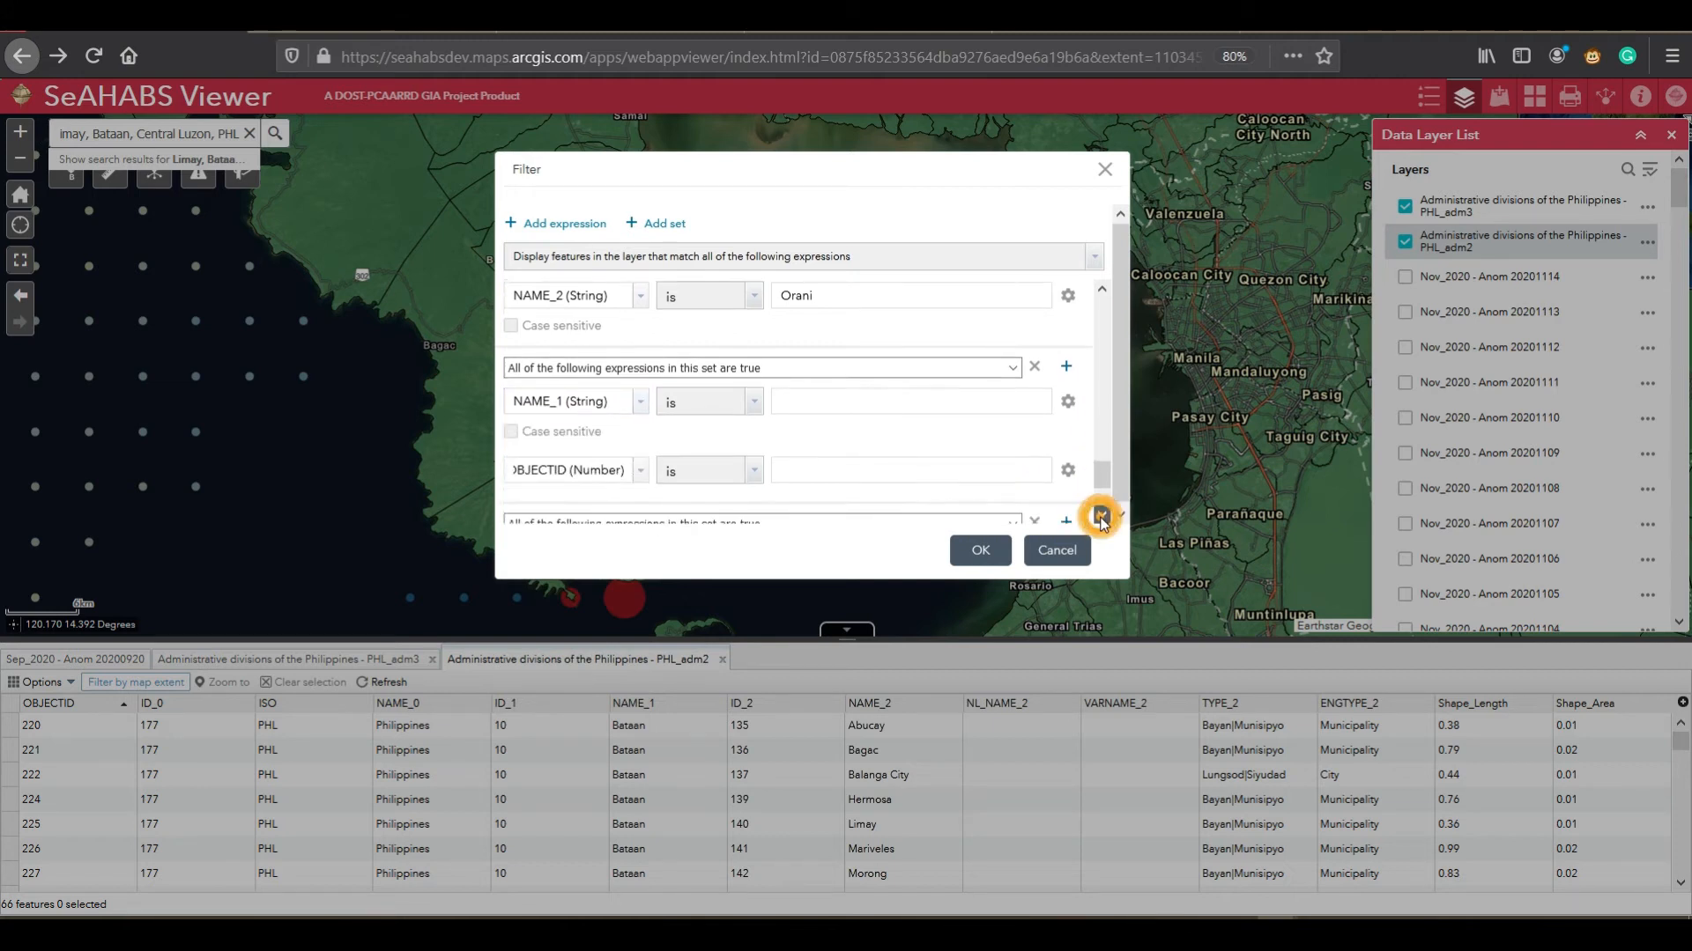
{"action": "left_click", "coordinate": [1031, 351]}
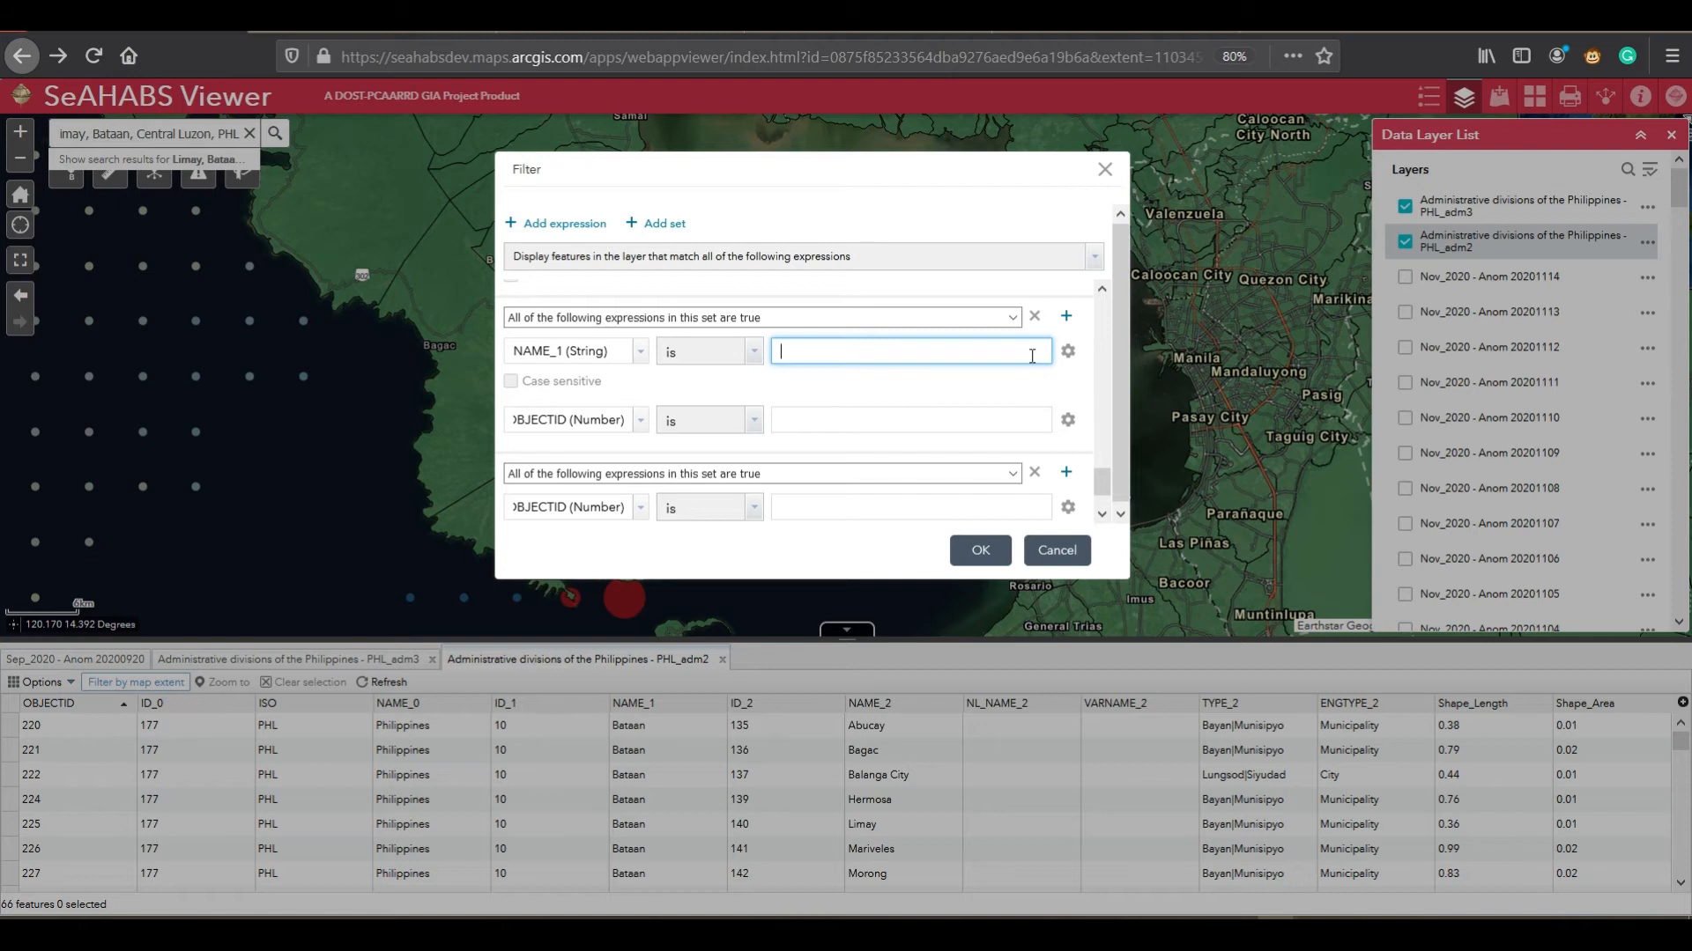
{"action": "type", "text": "ataan"}
Step: Set the second expression of the eighth set to NAME_2 is Abucay
{"action": "left_click", "coordinate": [631, 426]}
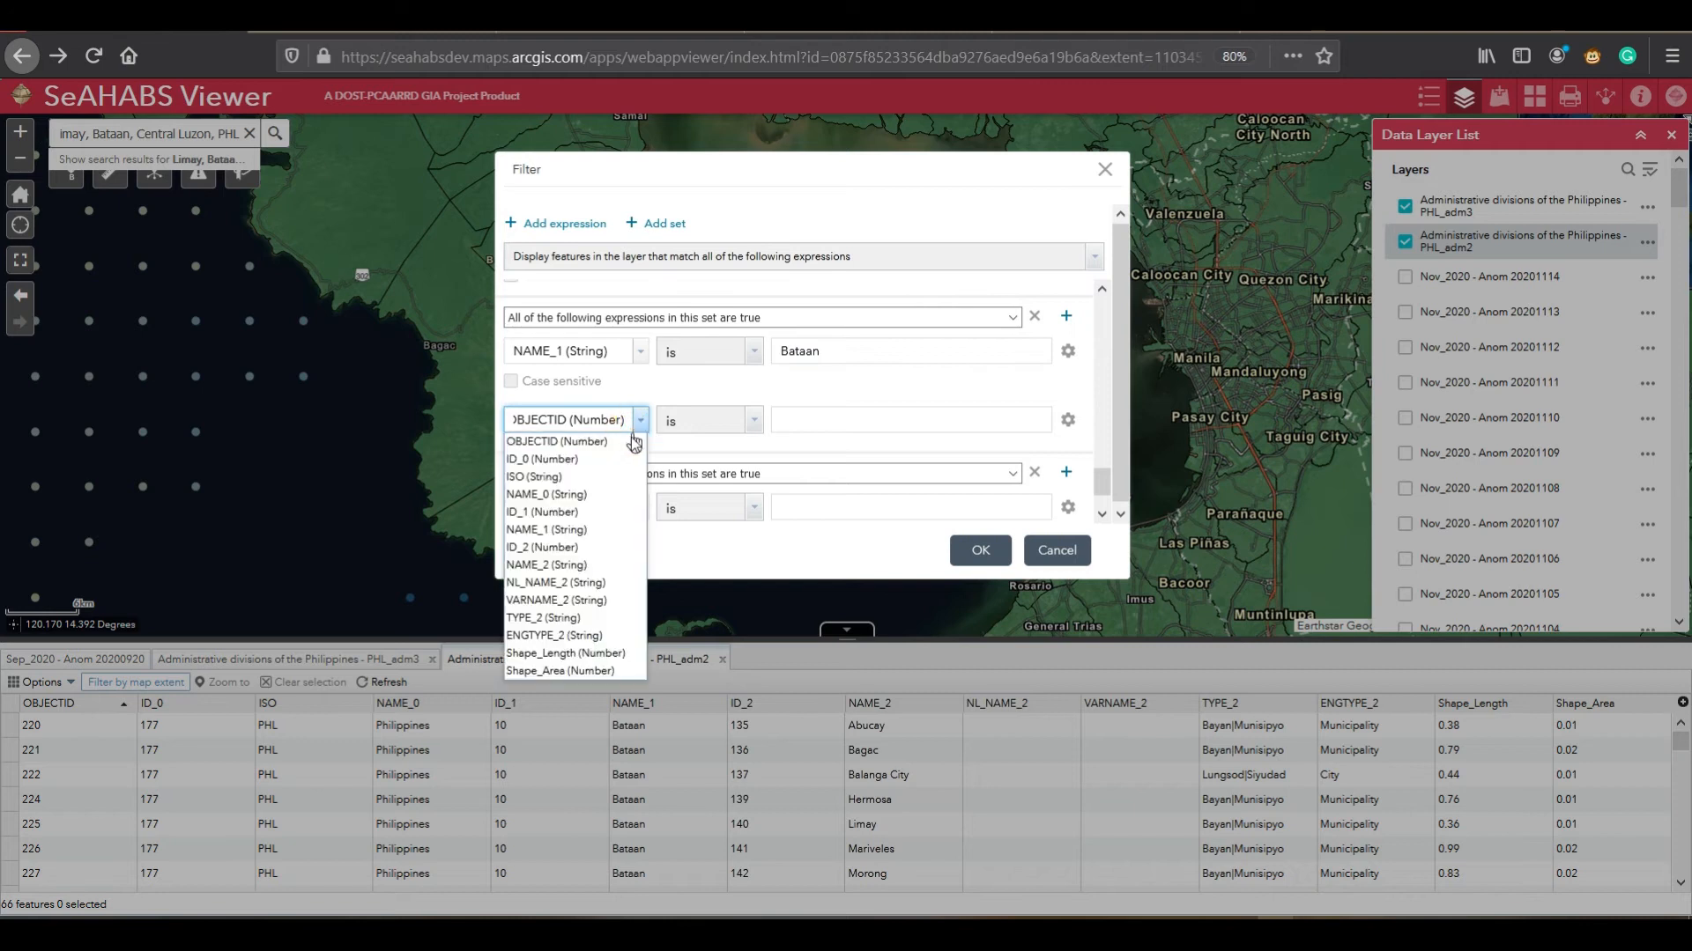
{"action": "left_click", "coordinate": [555, 565]}
{"action": "left_click", "coordinate": [810, 421]}
{"action": "type", "text": "Abucay"}
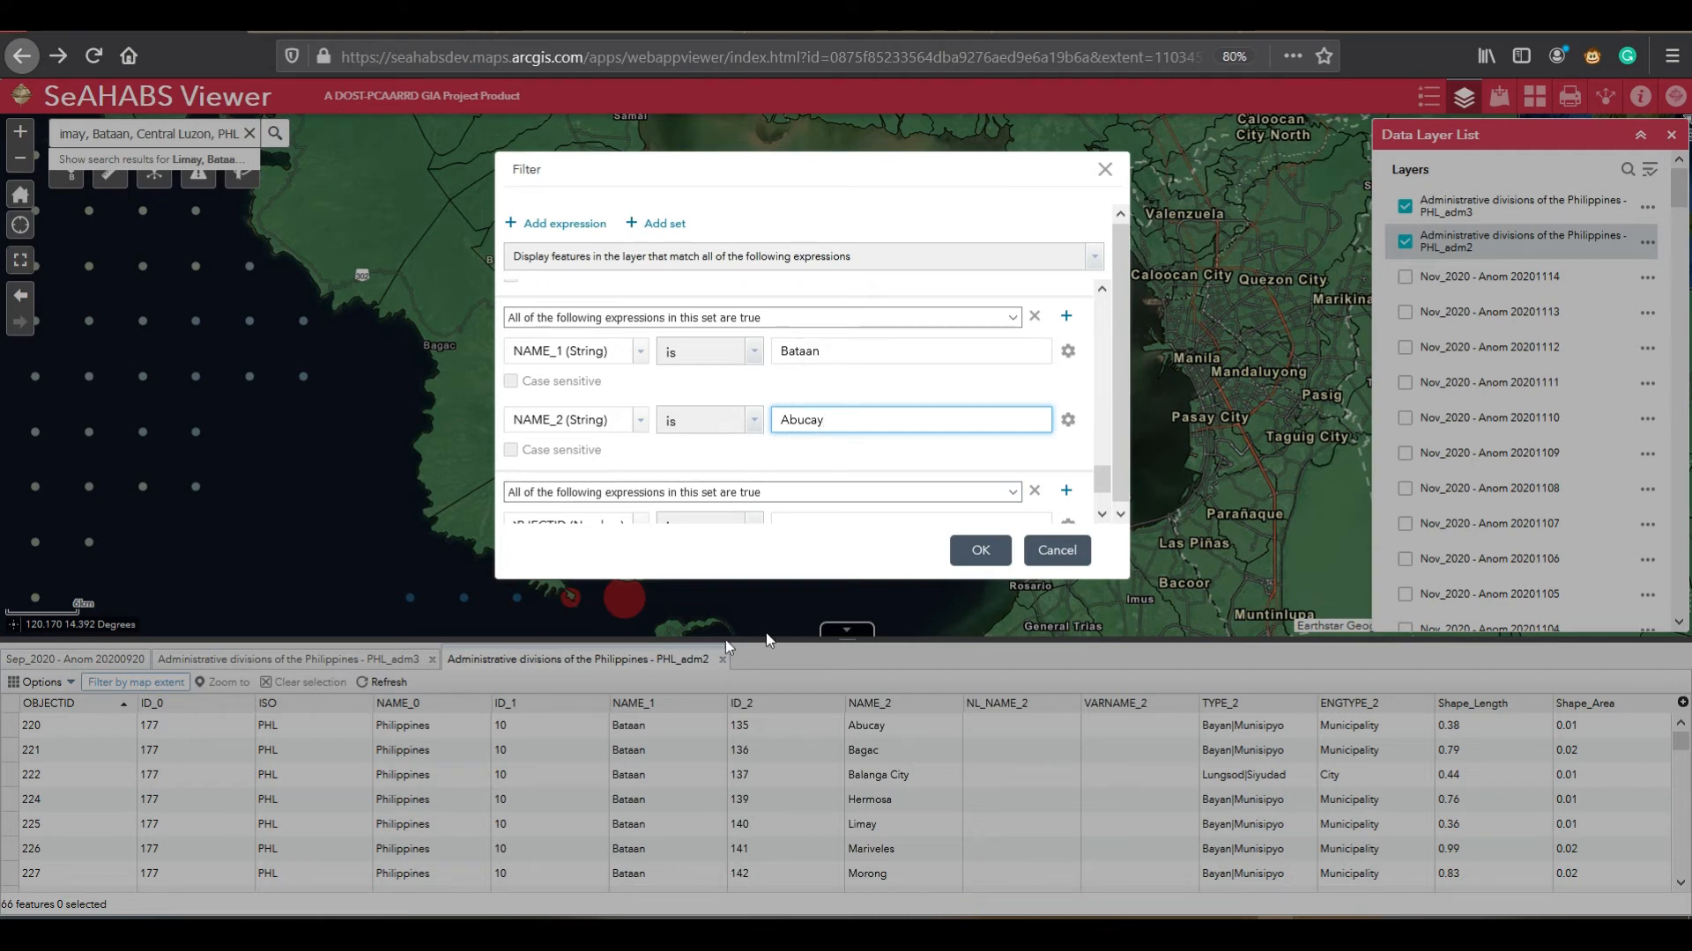
Step: In the ninth expression set, set the first expression to NAME_1 is Bataan
{"action": "scroll", "coordinate": [1101, 513], "scroll_direction": "down", "scroll_amount": 2}
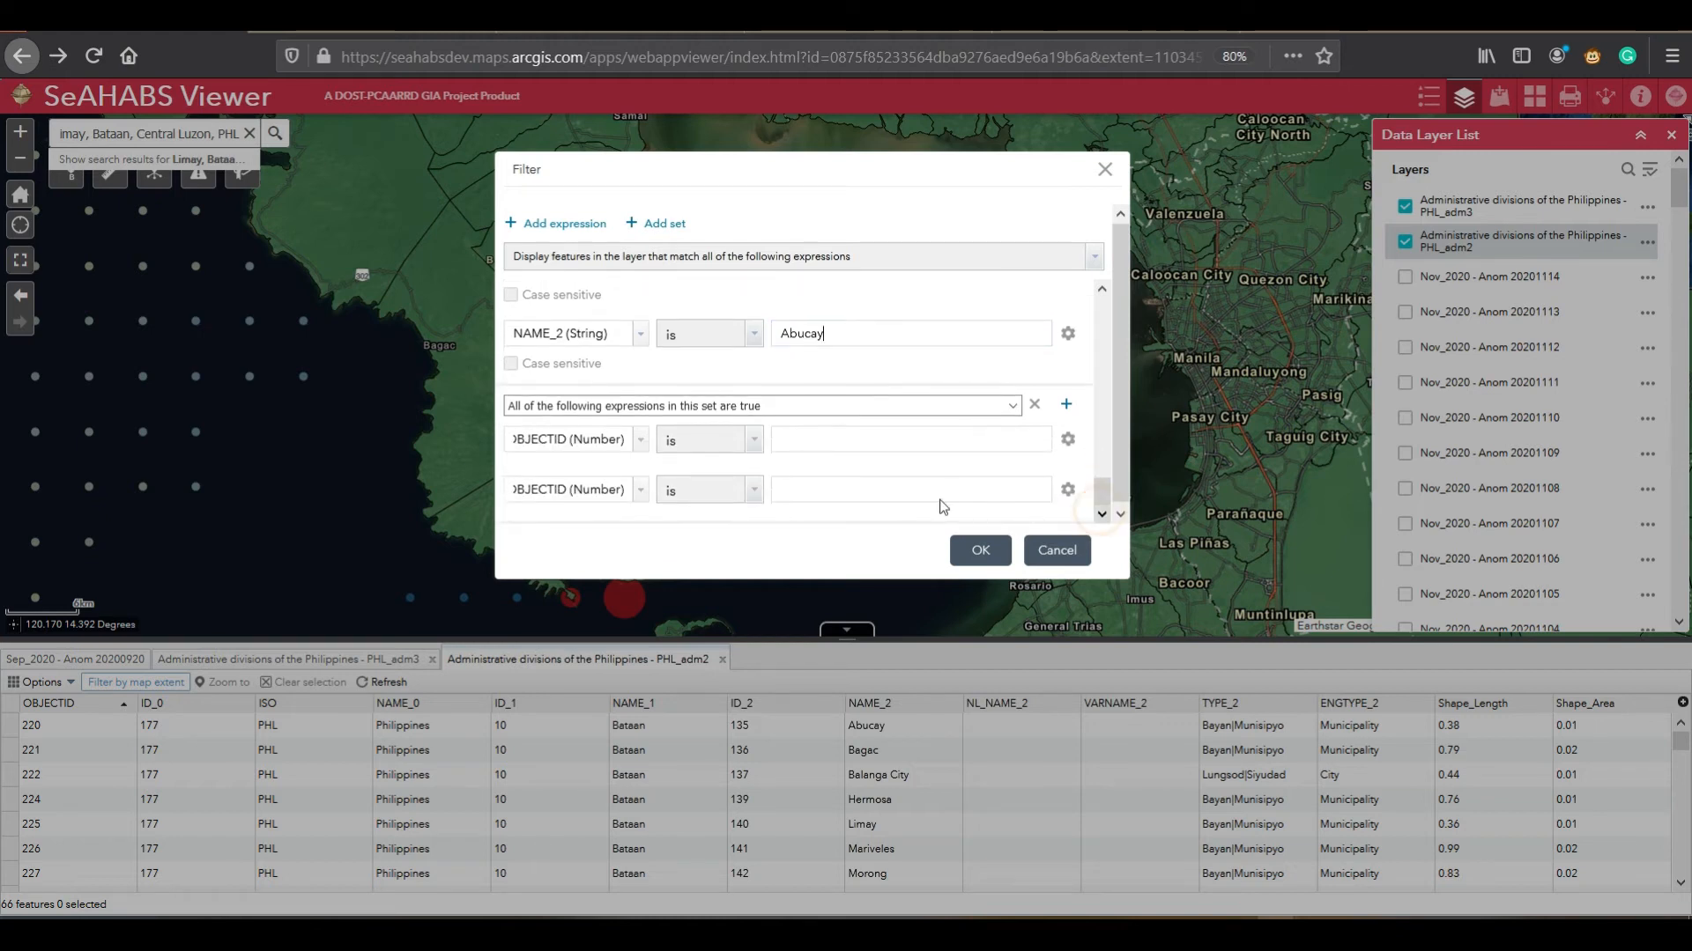
{"action": "left_click", "coordinate": [635, 440]}
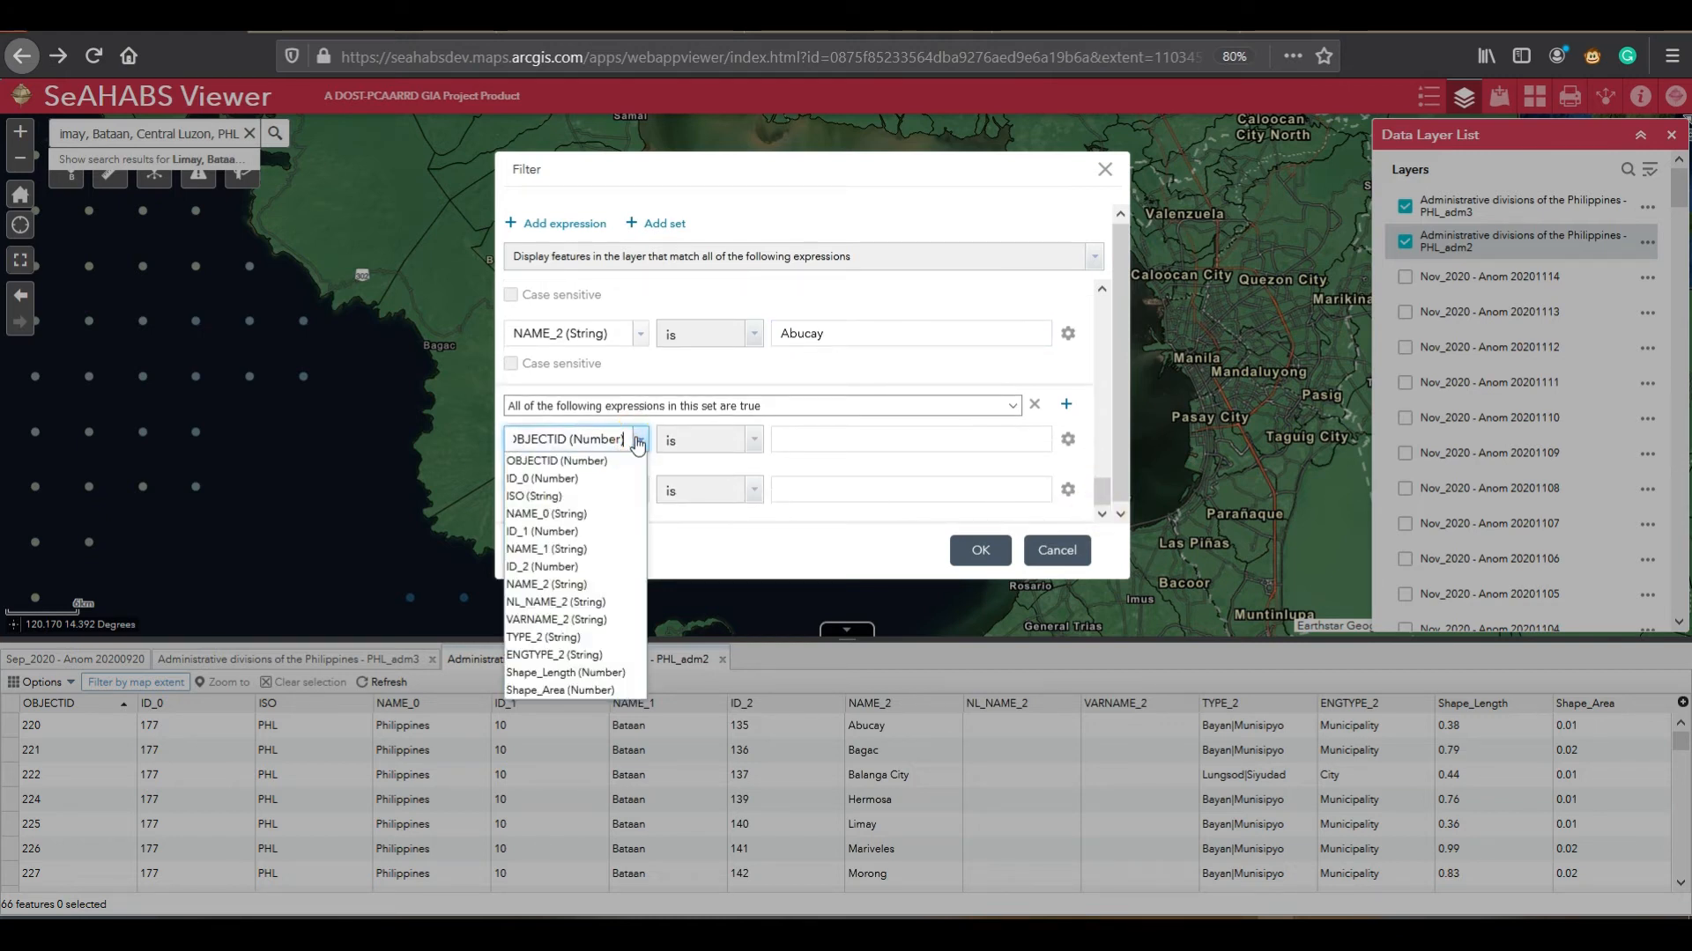
{"action": "left_click", "coordinate": [581, 550]}
{"action": "left_click", "coordinate": [828, 434]}
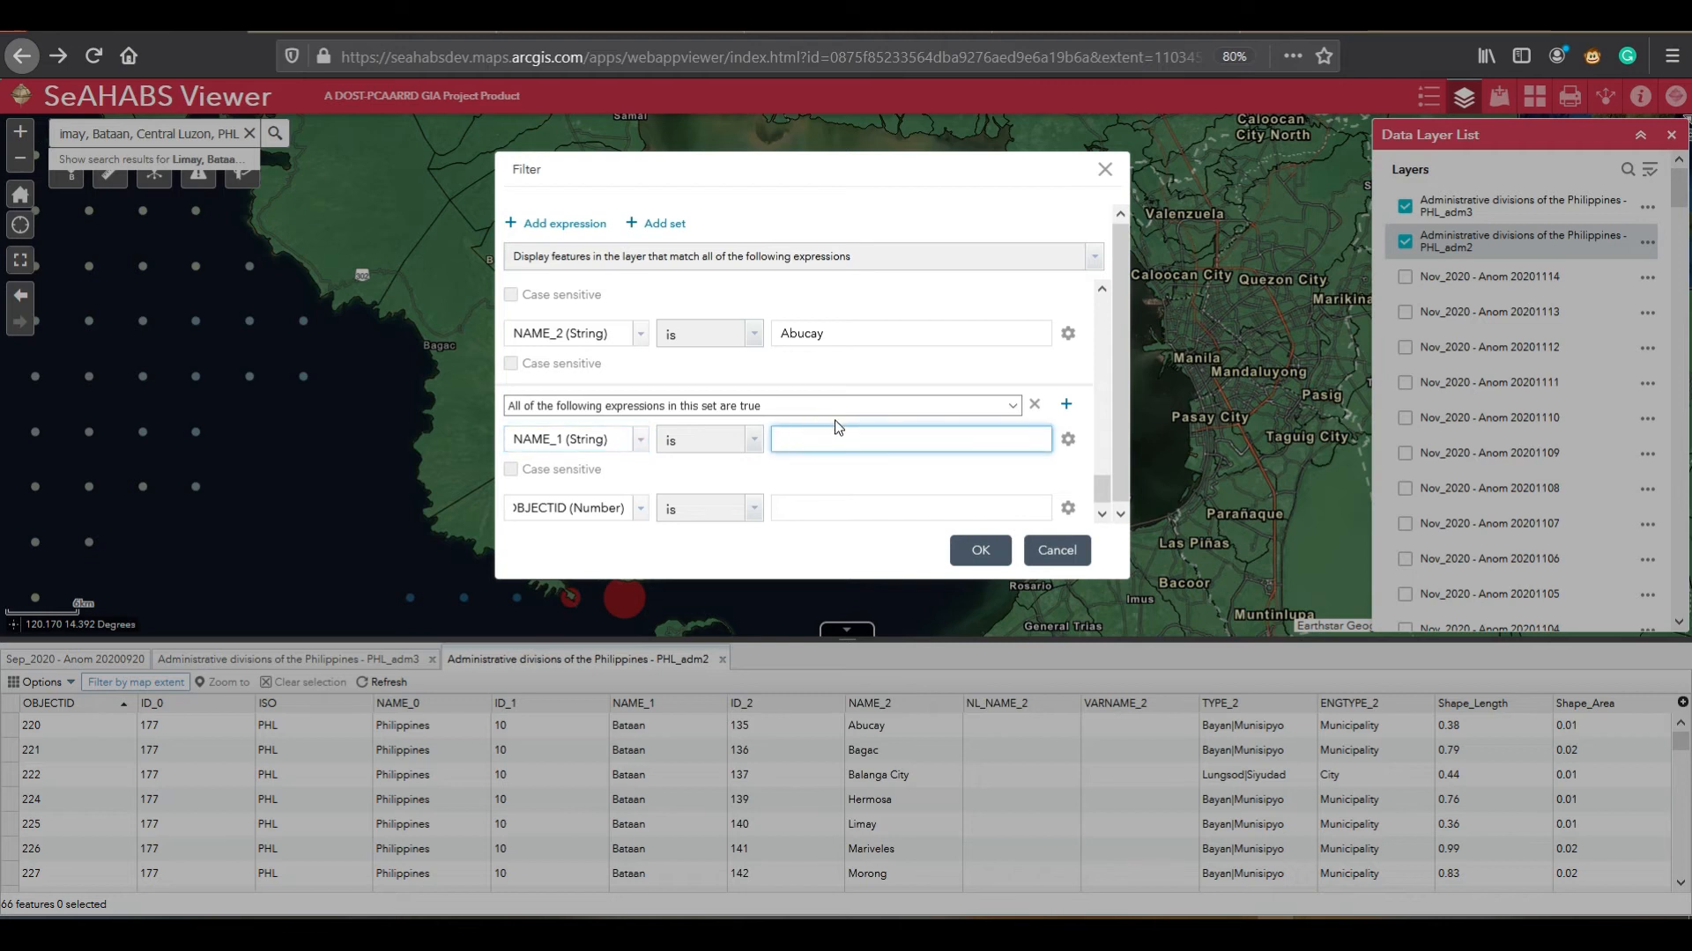
{"action": "type", "text": "Bataa"}
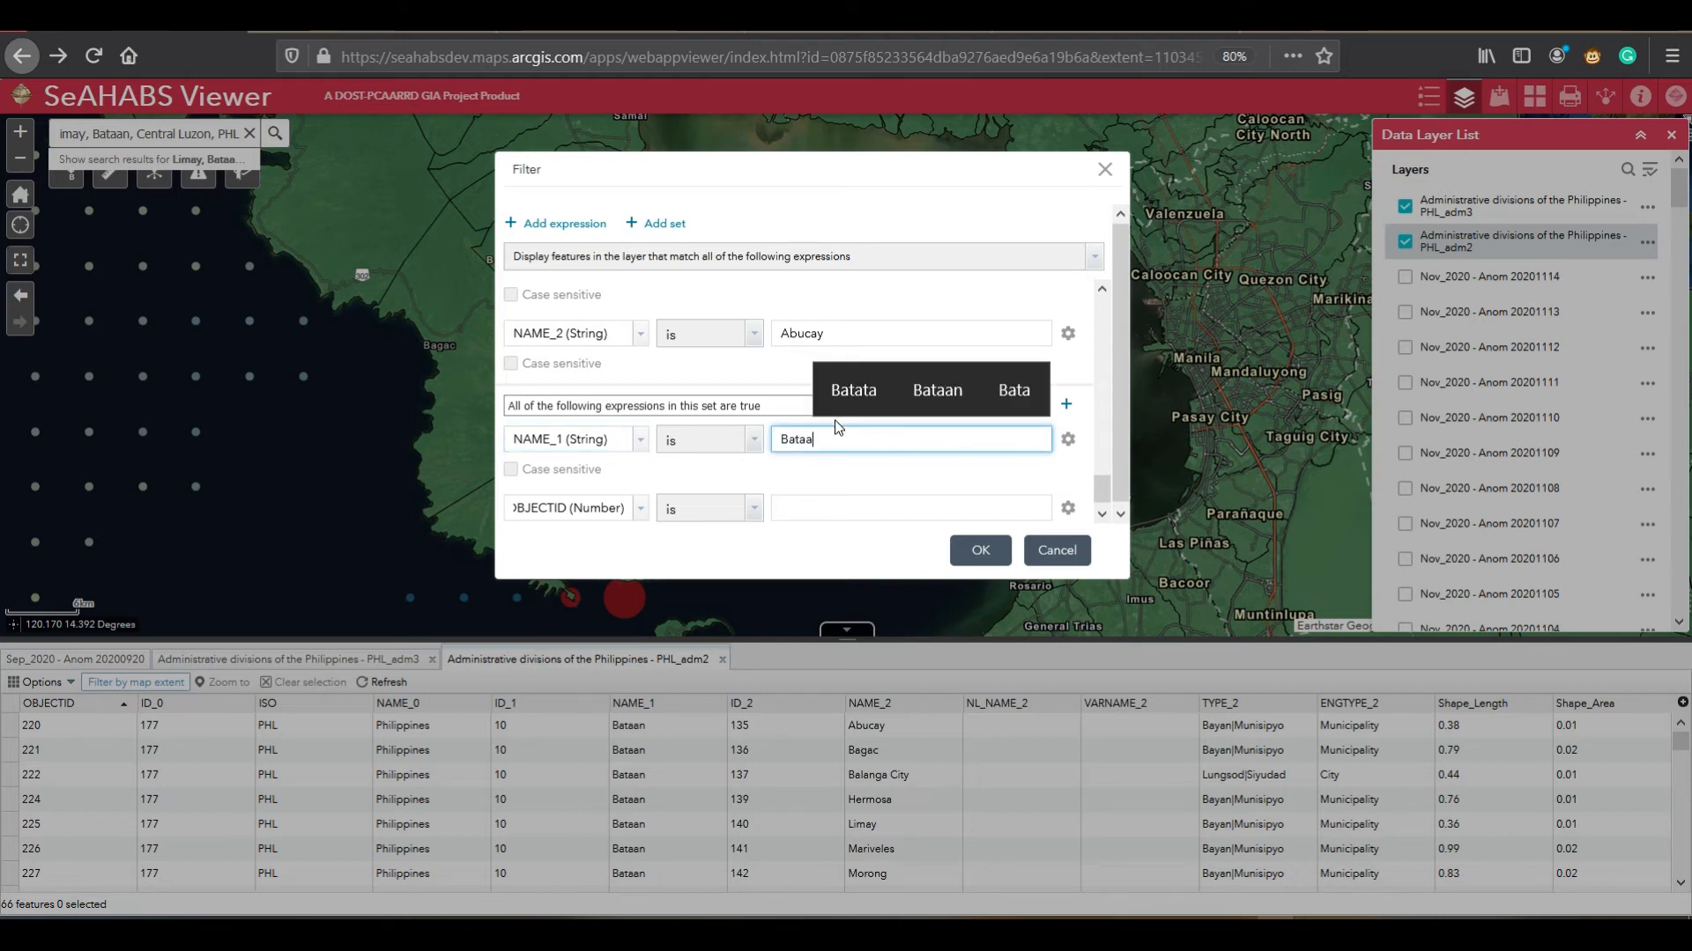
{"action": "type", "text": "n"}
Step: Set the second expression of the ninth set to NAME_2 is Samal
{"action": "left_click", "coordinate": [639, 514]}
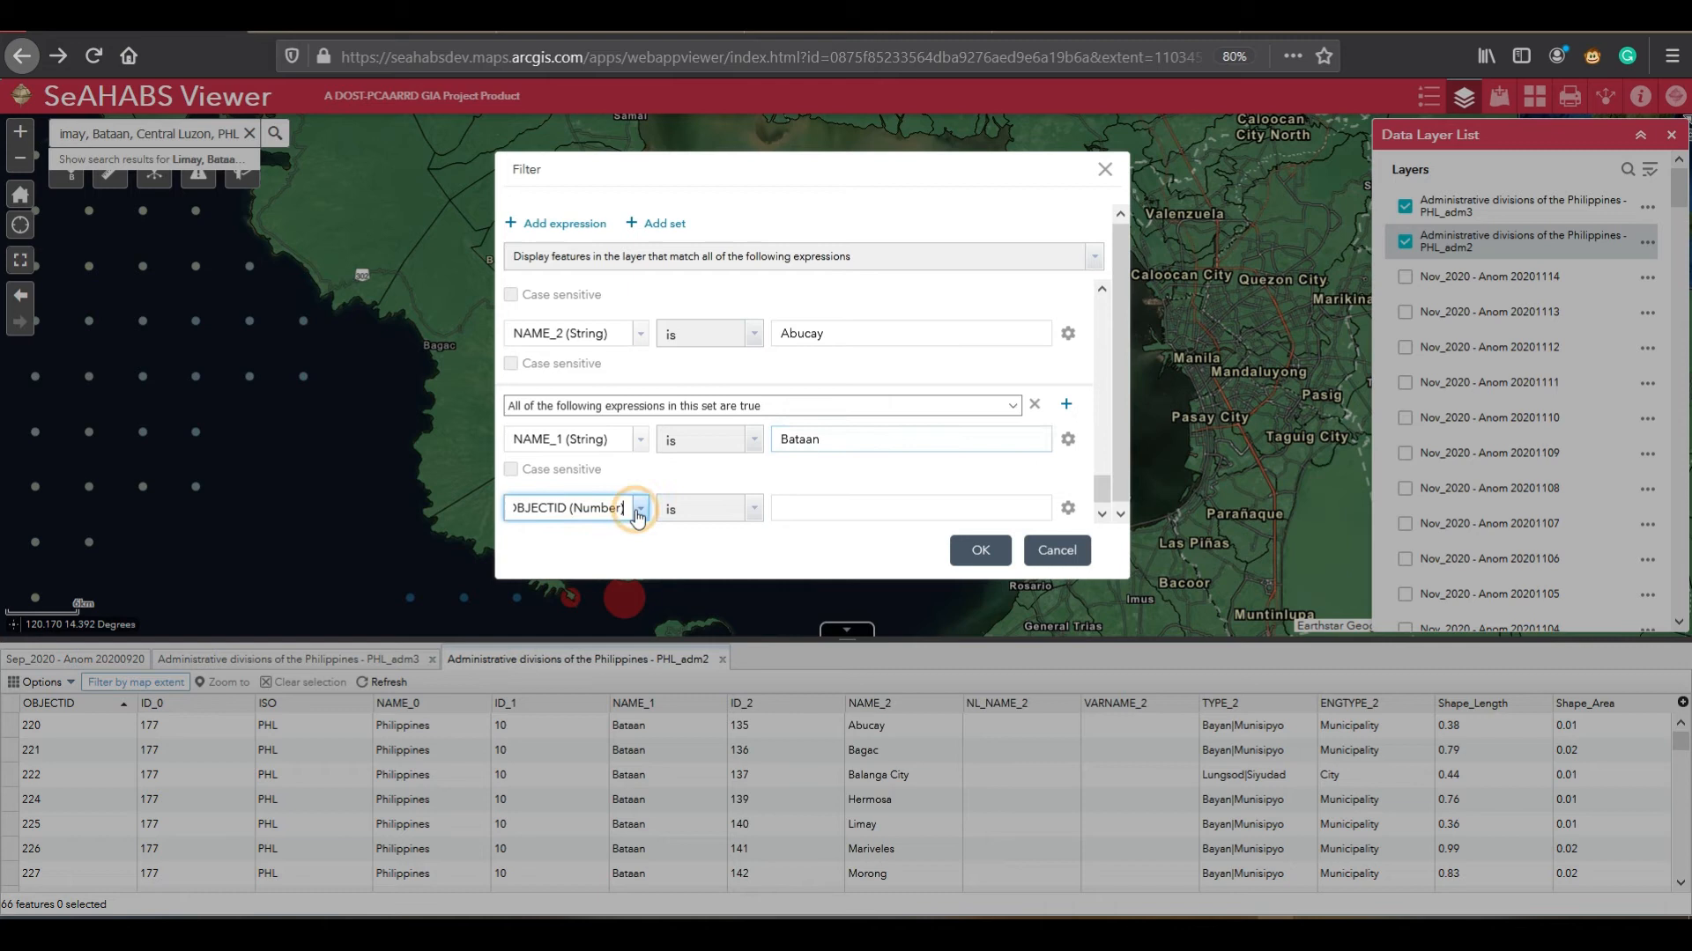
{"action": "left_click", "coordinate": [570, 652]}
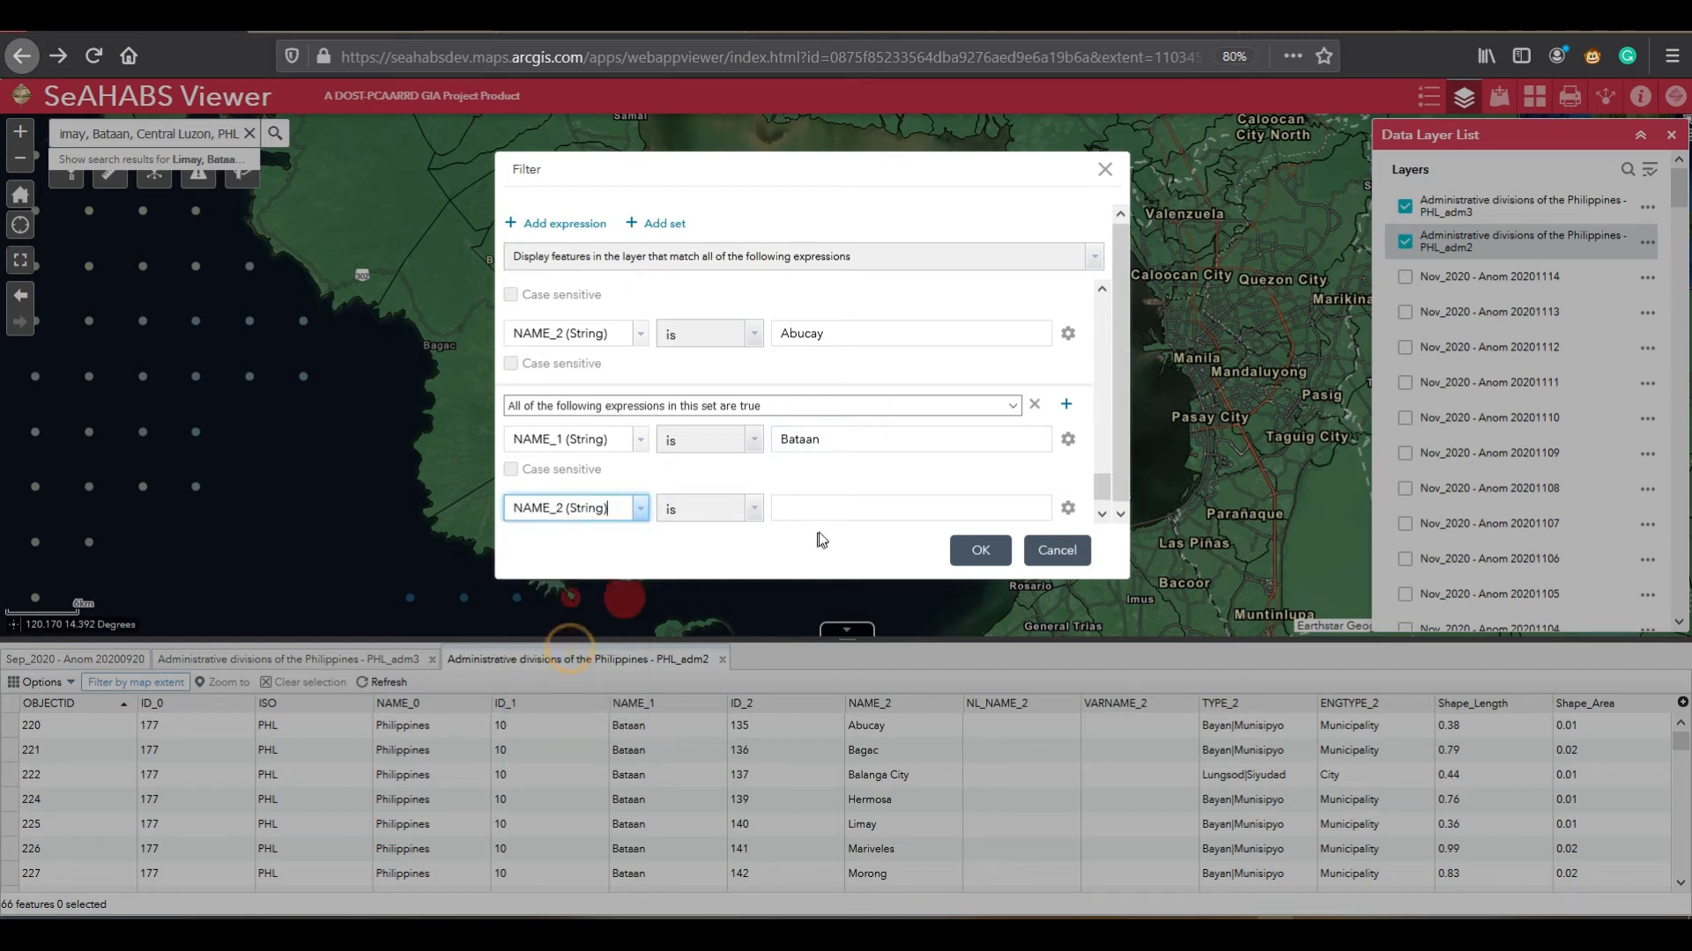
{"action": "left_click", "coordinate": [836, 510]}
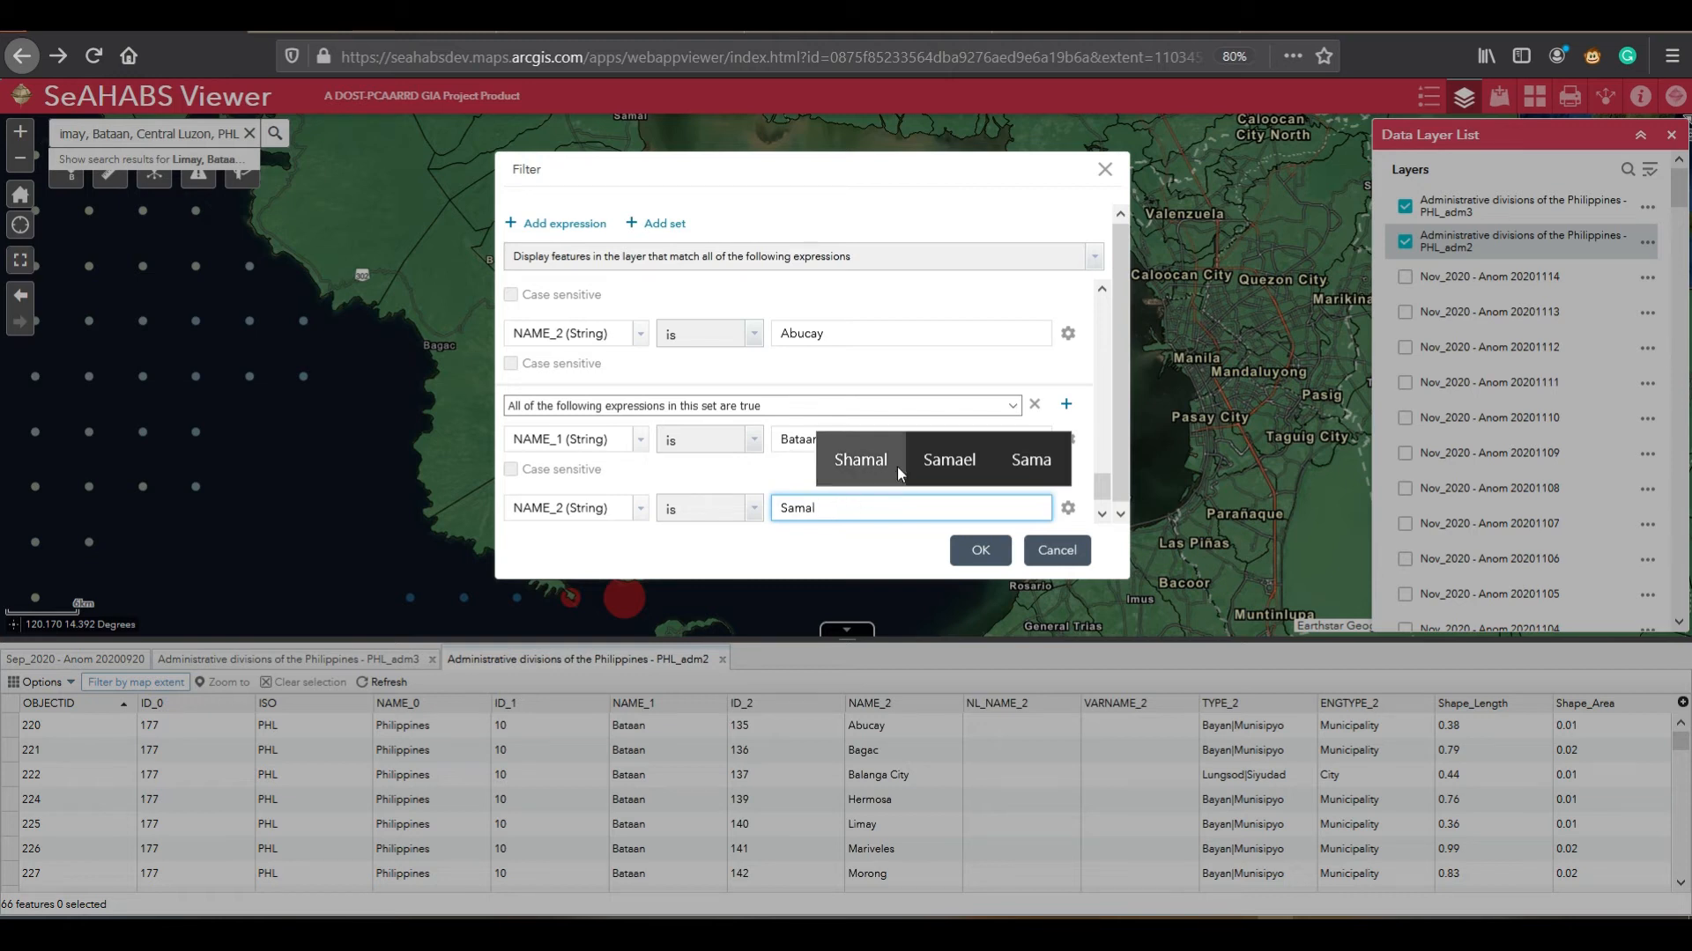
{"action": "type", "text": "Samal"}
{"action": "left_click", "coordinate": [700, 462]}
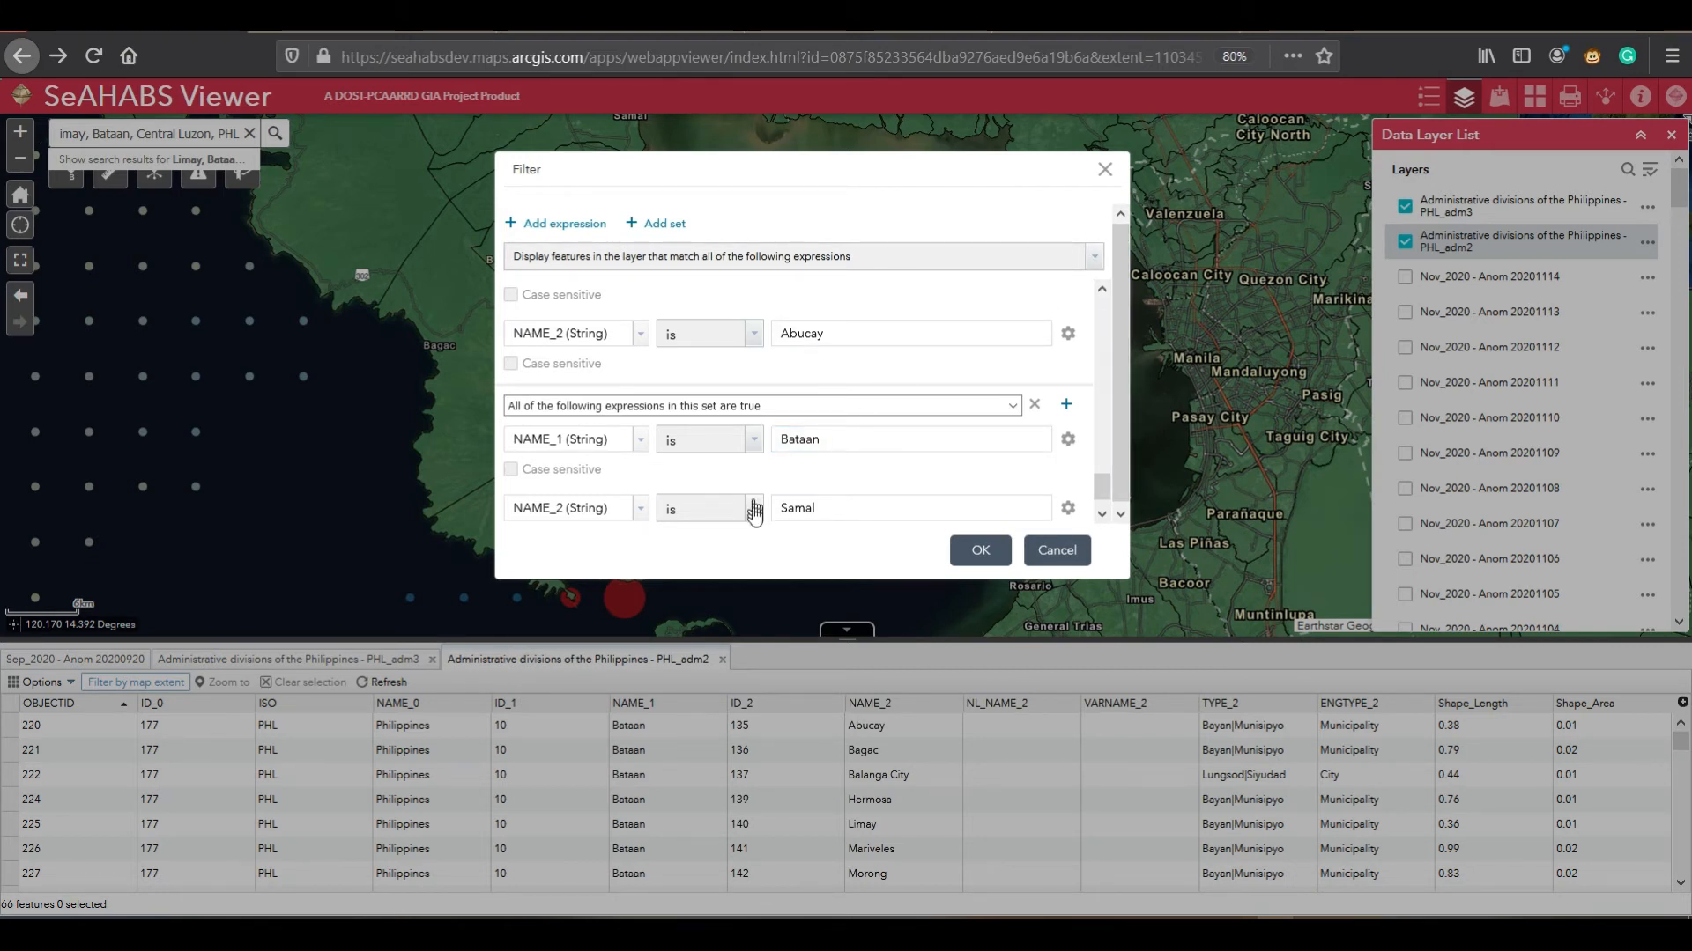
Step: Review all the expression sets of the PHL_adm2 filter from the last one back to the first
{"action": "left_click", "coordinate": [1100, 293]}
{"action": "left_click", "coordinate": [1100, 292]}
{"action": "left_click", "coordinate": [1100, 293]}
{"action": "left_click", "coordinate": [1101, 293]}
{"action": "left_click", "coordinate": [1101, 293]}
{"action": "left_click", "coordinate": [1100, 292]}
{"action": "left_click", "coordinate": [1101, 293]}
{"action": "left_click", "coordinate": [1101, 292]}
{"action": "left_click", "coordinate": [1101, 292]}
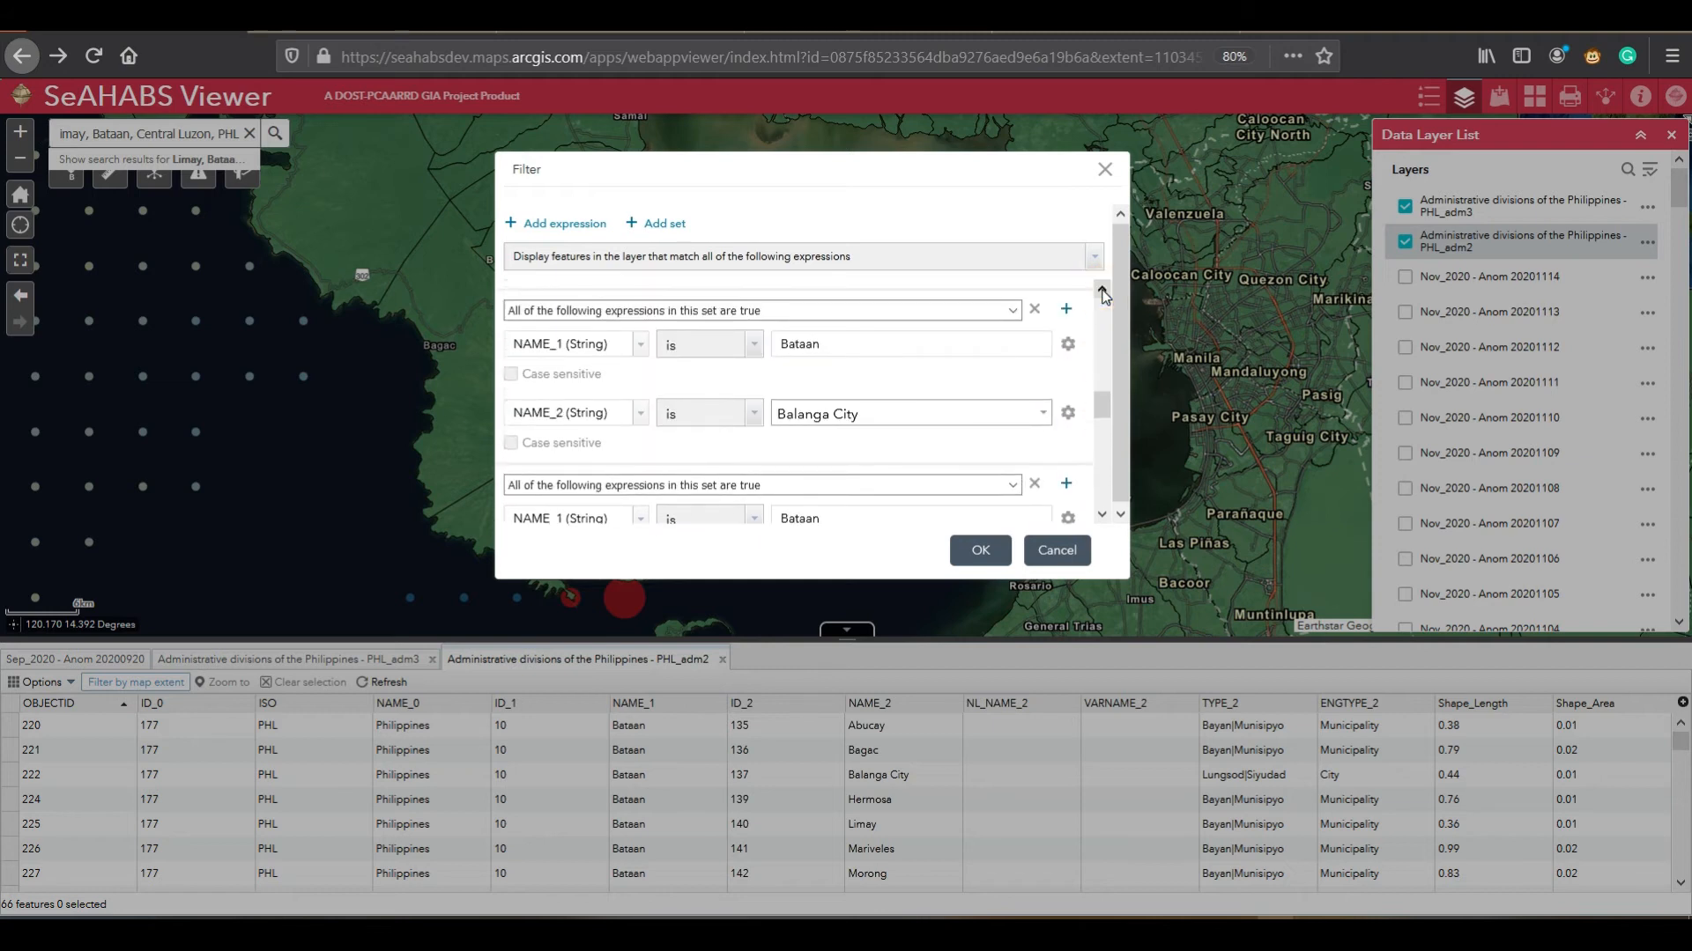
{"action": "left_click", "coordinate": [1100, 291]}
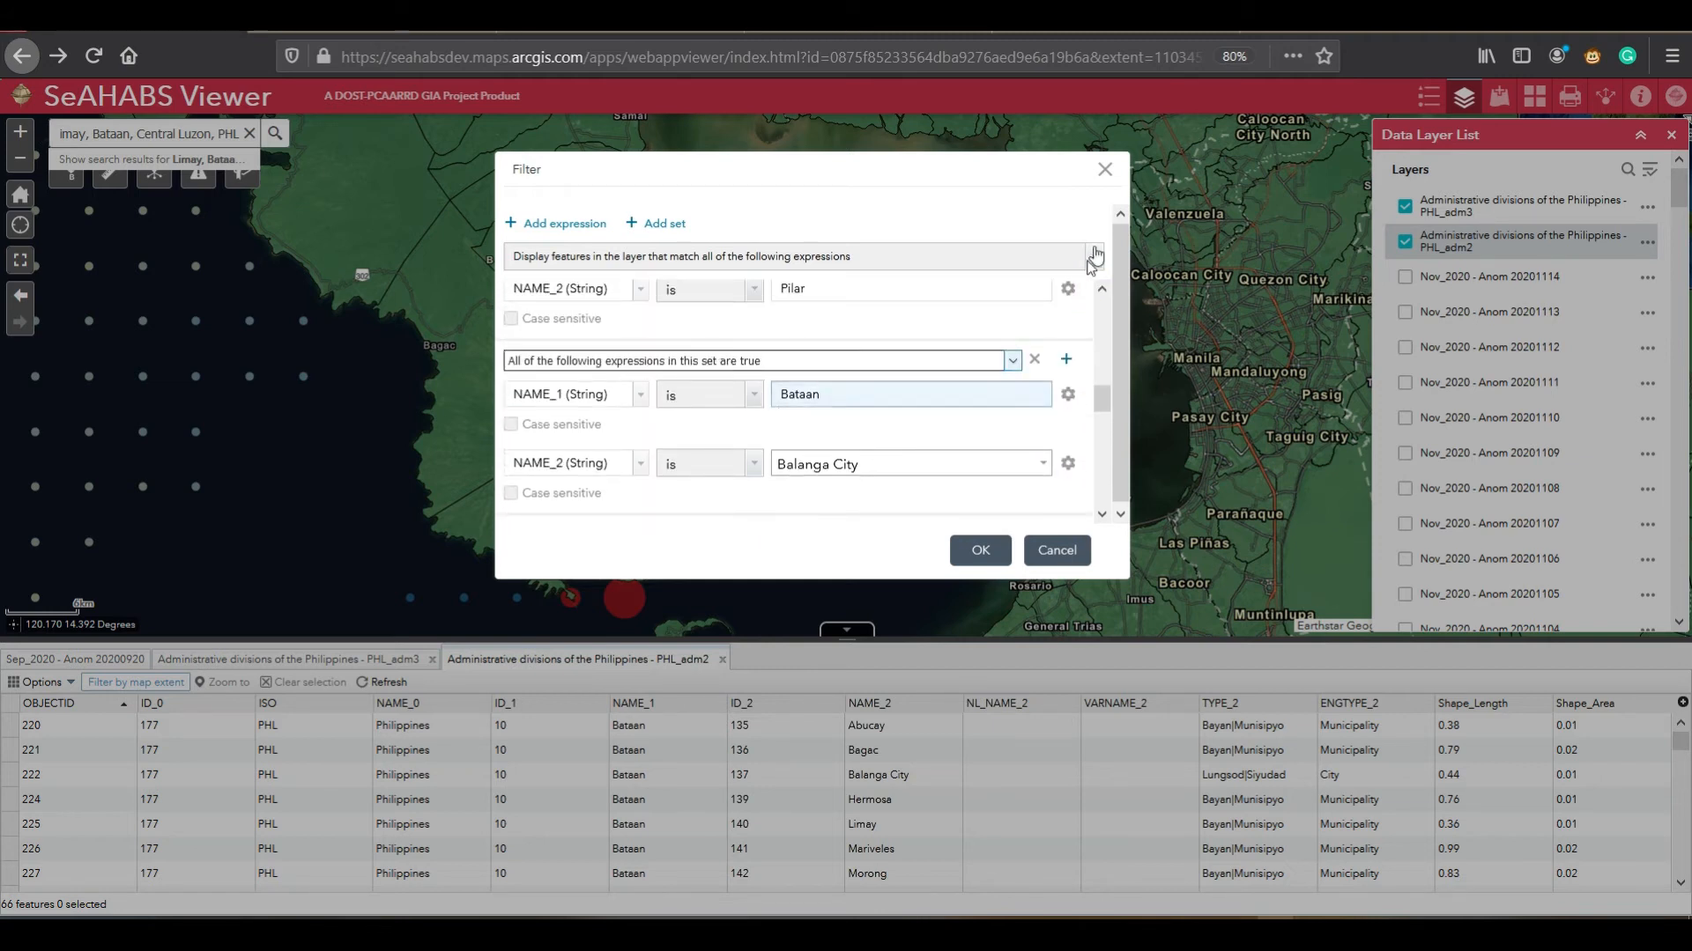
{"action": "left_click", "coordinate": [1100, 292]}
{"action": "left_click", "coordinate": [1100, 293]}
{"action": "left_click", "coordinate": [1100, 293]}
{"action": "left_click", "coordinate": [1101, 292]}
{"action": "left_click", "coordinate": [1100, 292]}
{"action": "left_click", "coordinate": [1100, 292]}
{"action": "left_click", "coordinate": [1101, 293]}
{"action": "left_click", "coordinate": [1100, 293]}
{"action": "left_click", "coordinate": [1100, 293]}
{"action": "left_click", "coordinate": [1100, 293]}
{"action": "left_click", "coordinate": [1100, 293]}
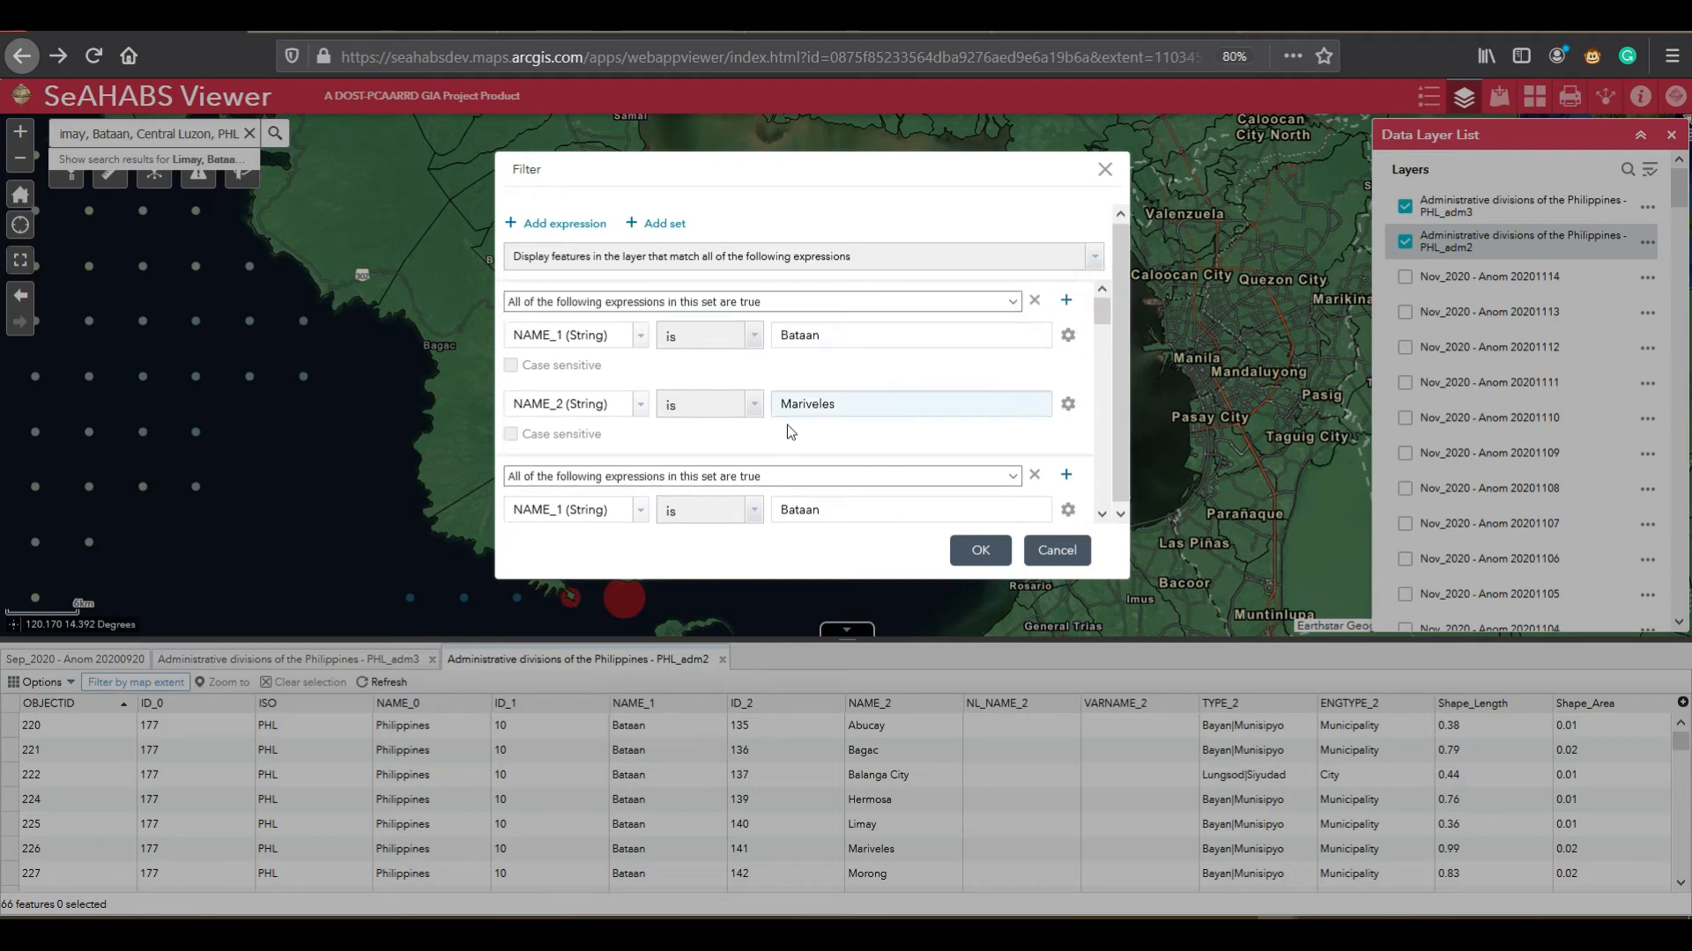
Step: Examine the all/any matching options of the first expression set and of the whole filter
{"action": "left_click", "coordinate": [863, 304]}
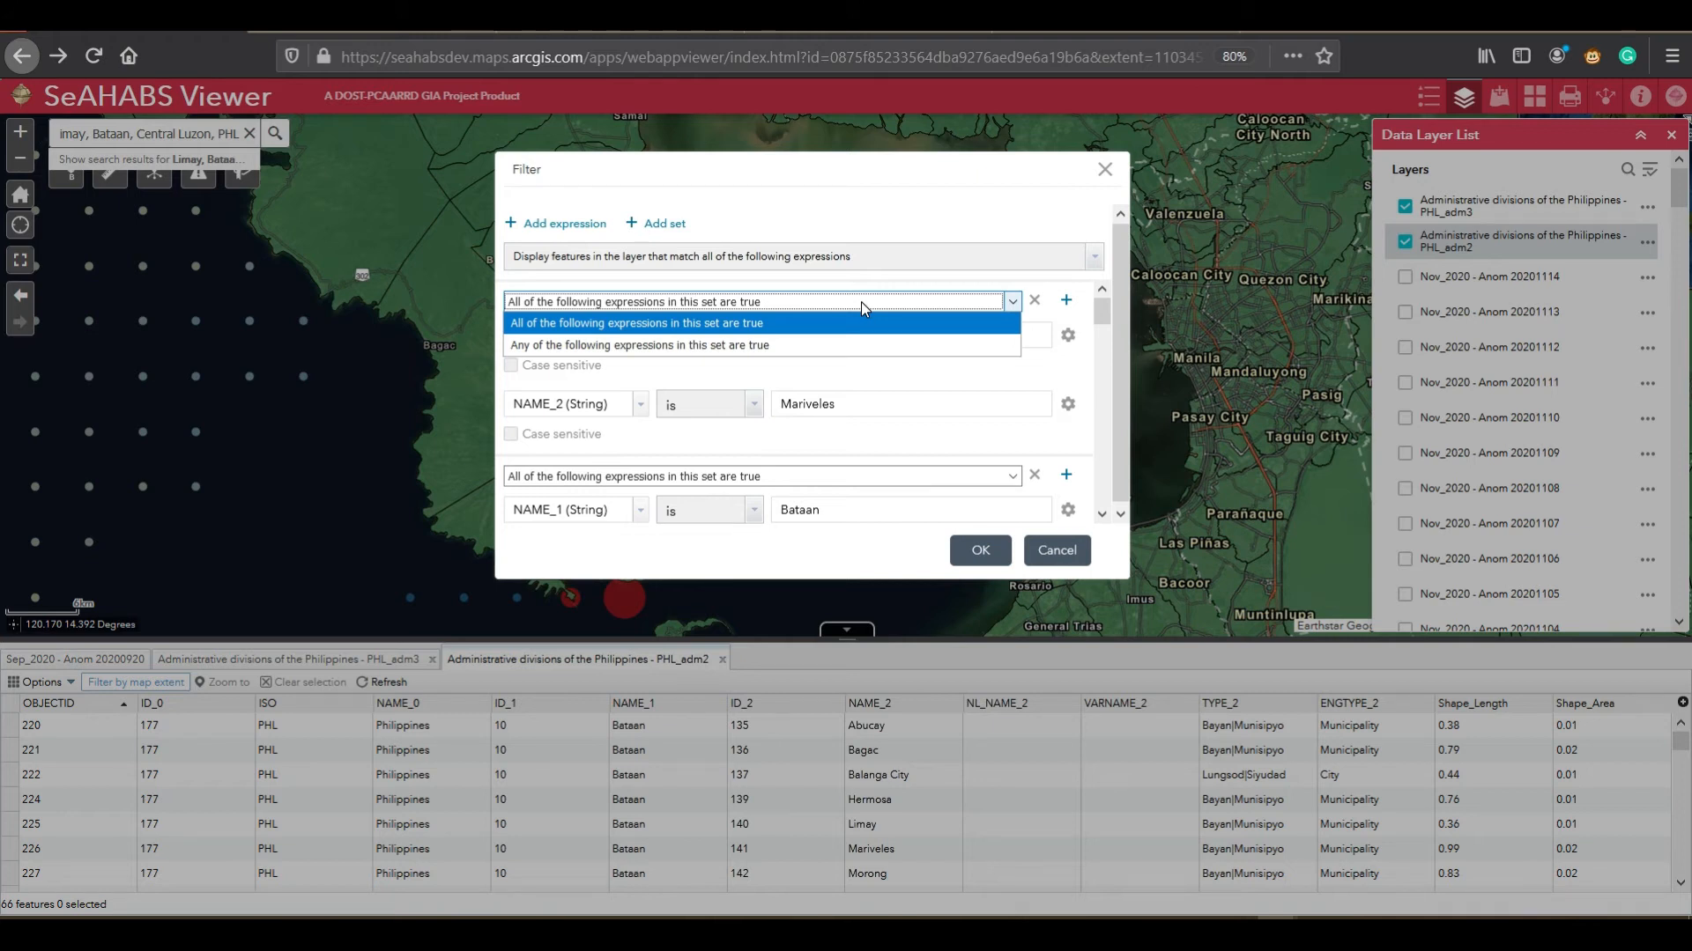
{"action": "left_click", "coordinate": [861, 302]}
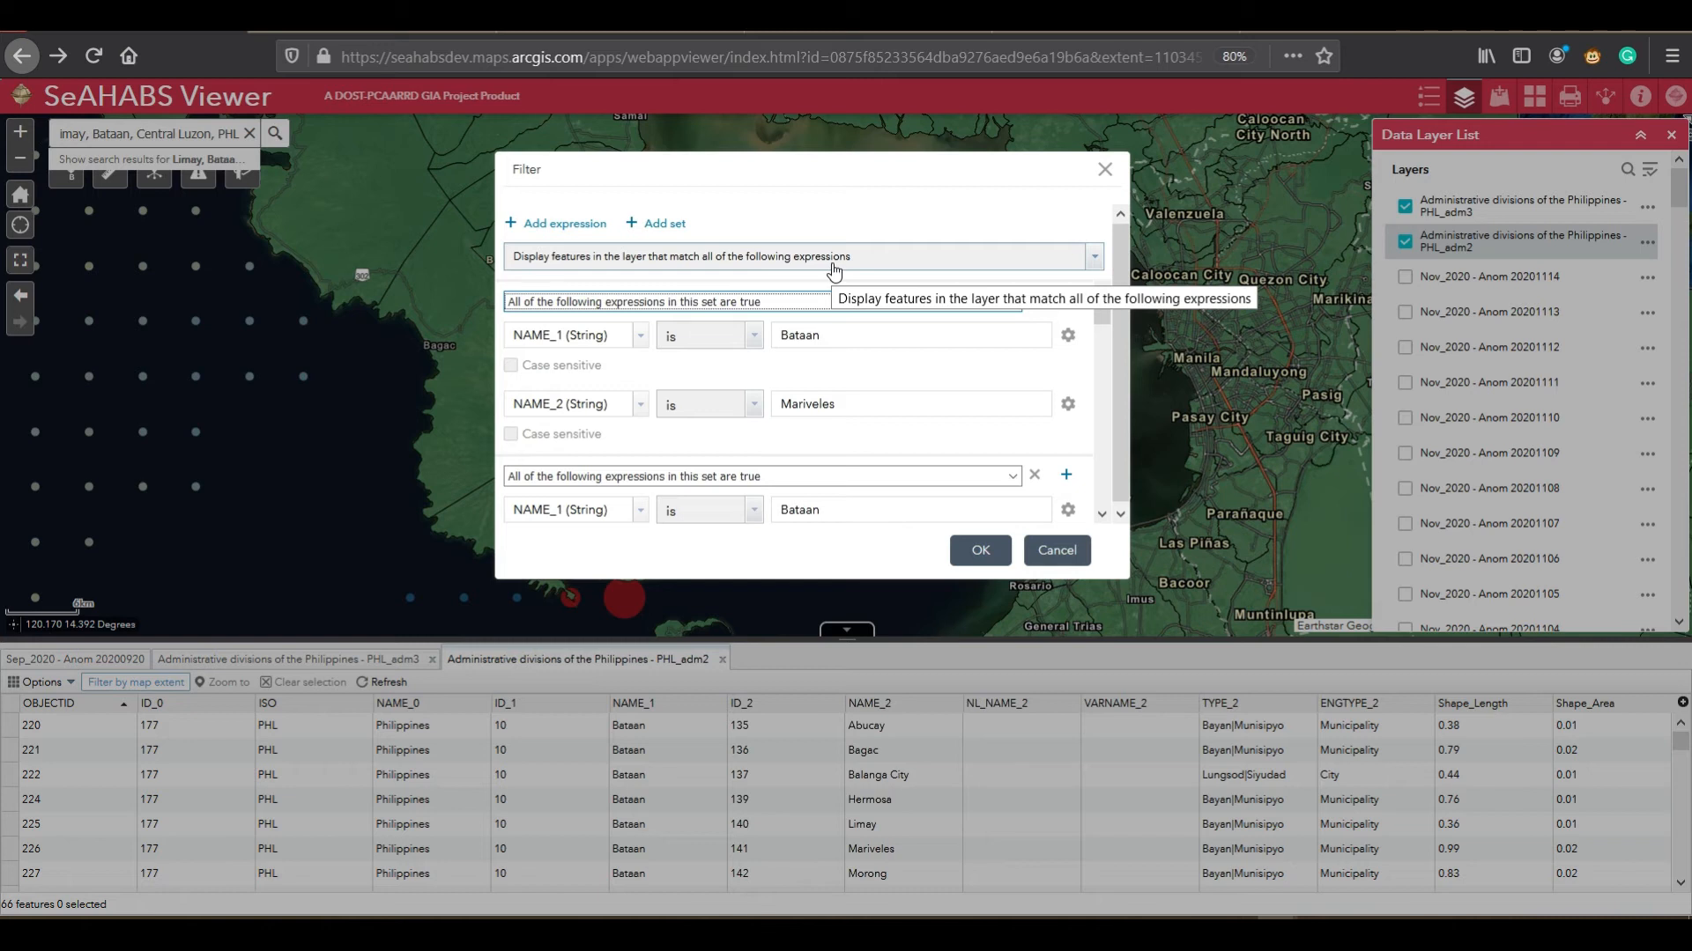
{"action": "left_click", "coordinate": [910, 260]}
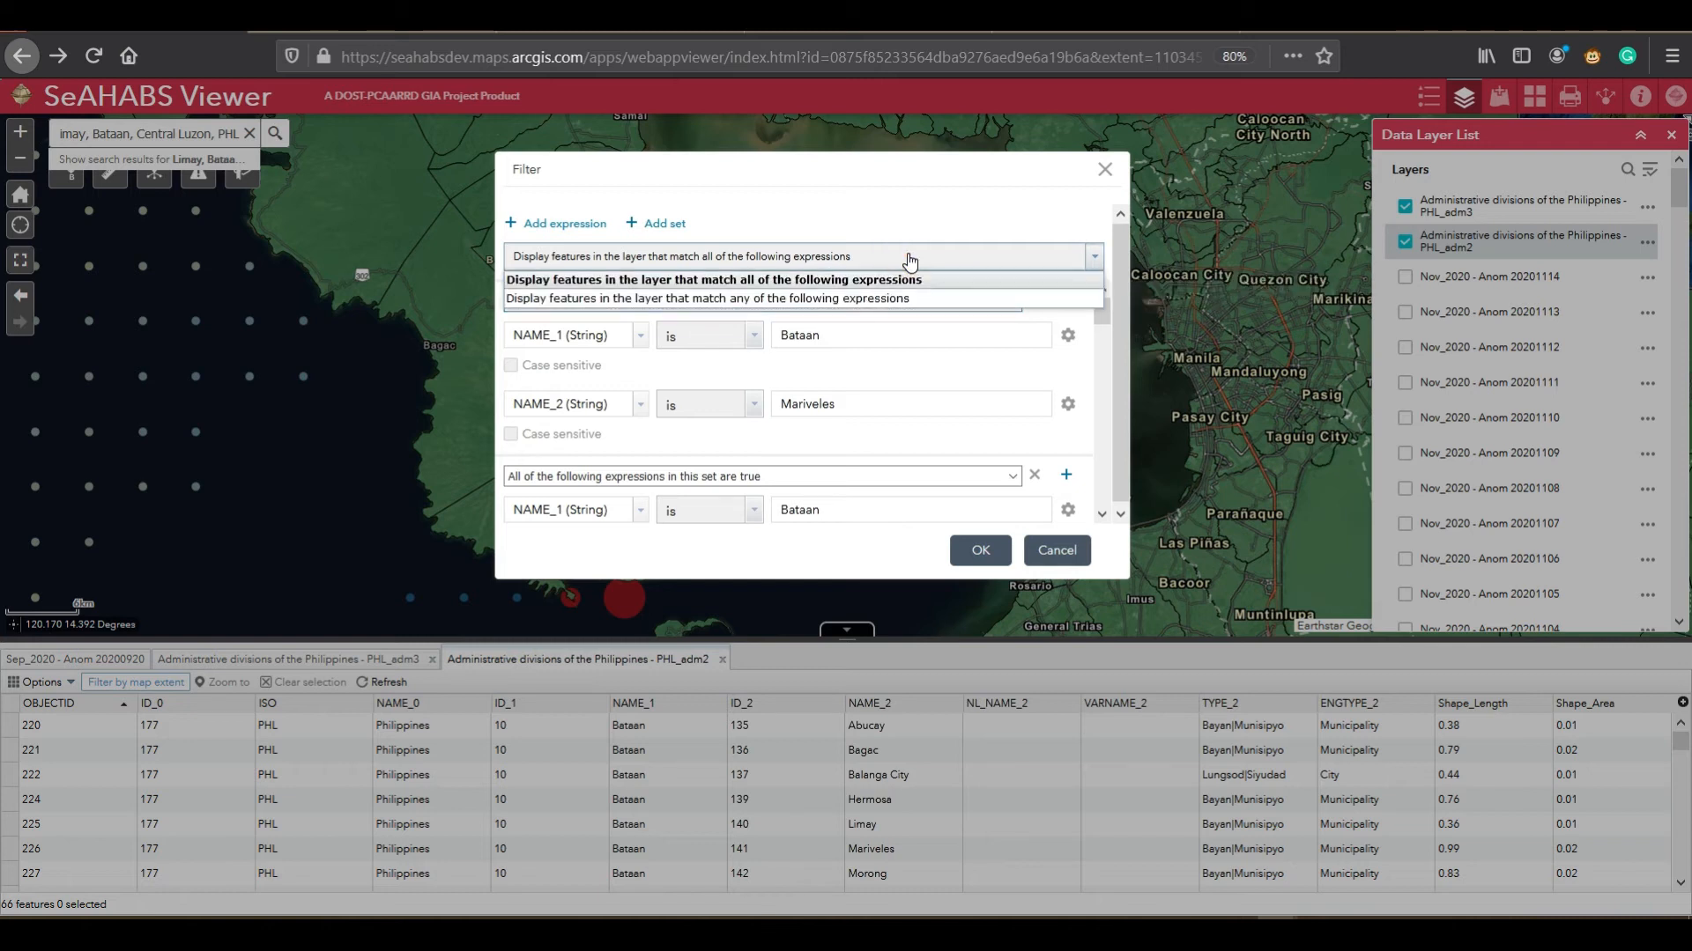
{"action": "left_click", "coordinate": [762, 250]}
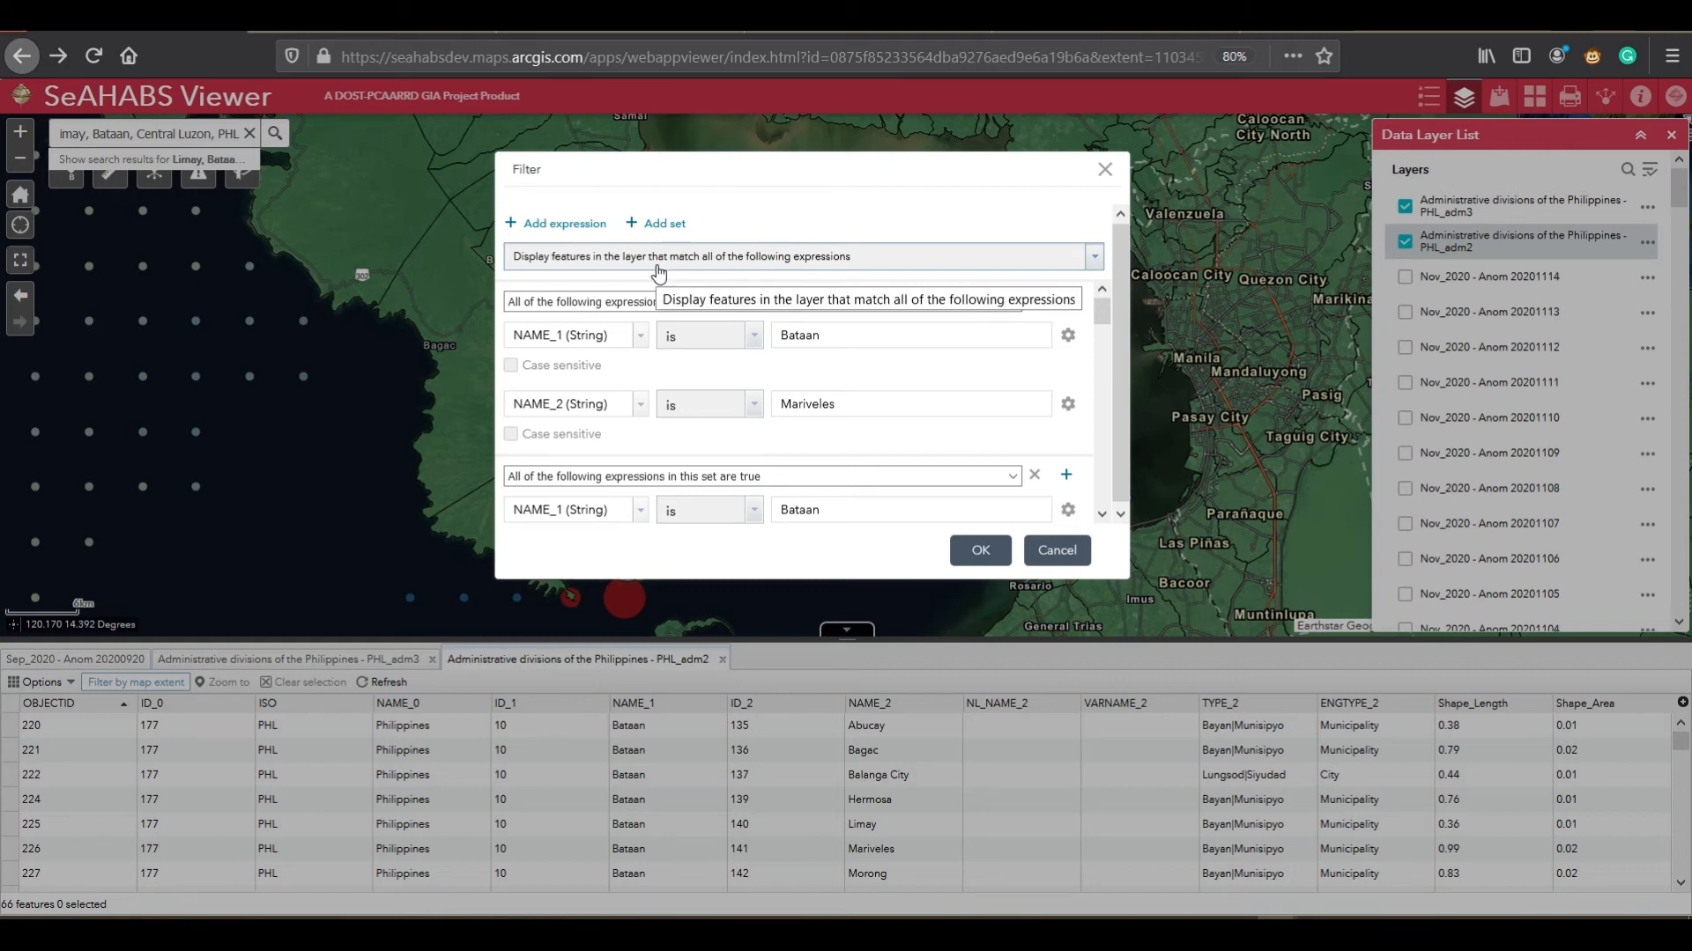
Step: Make the filter display features that match any of the following expressions and apply it to PHL_adm2
{"action": "left_click", "coordinate": [702, 264]}
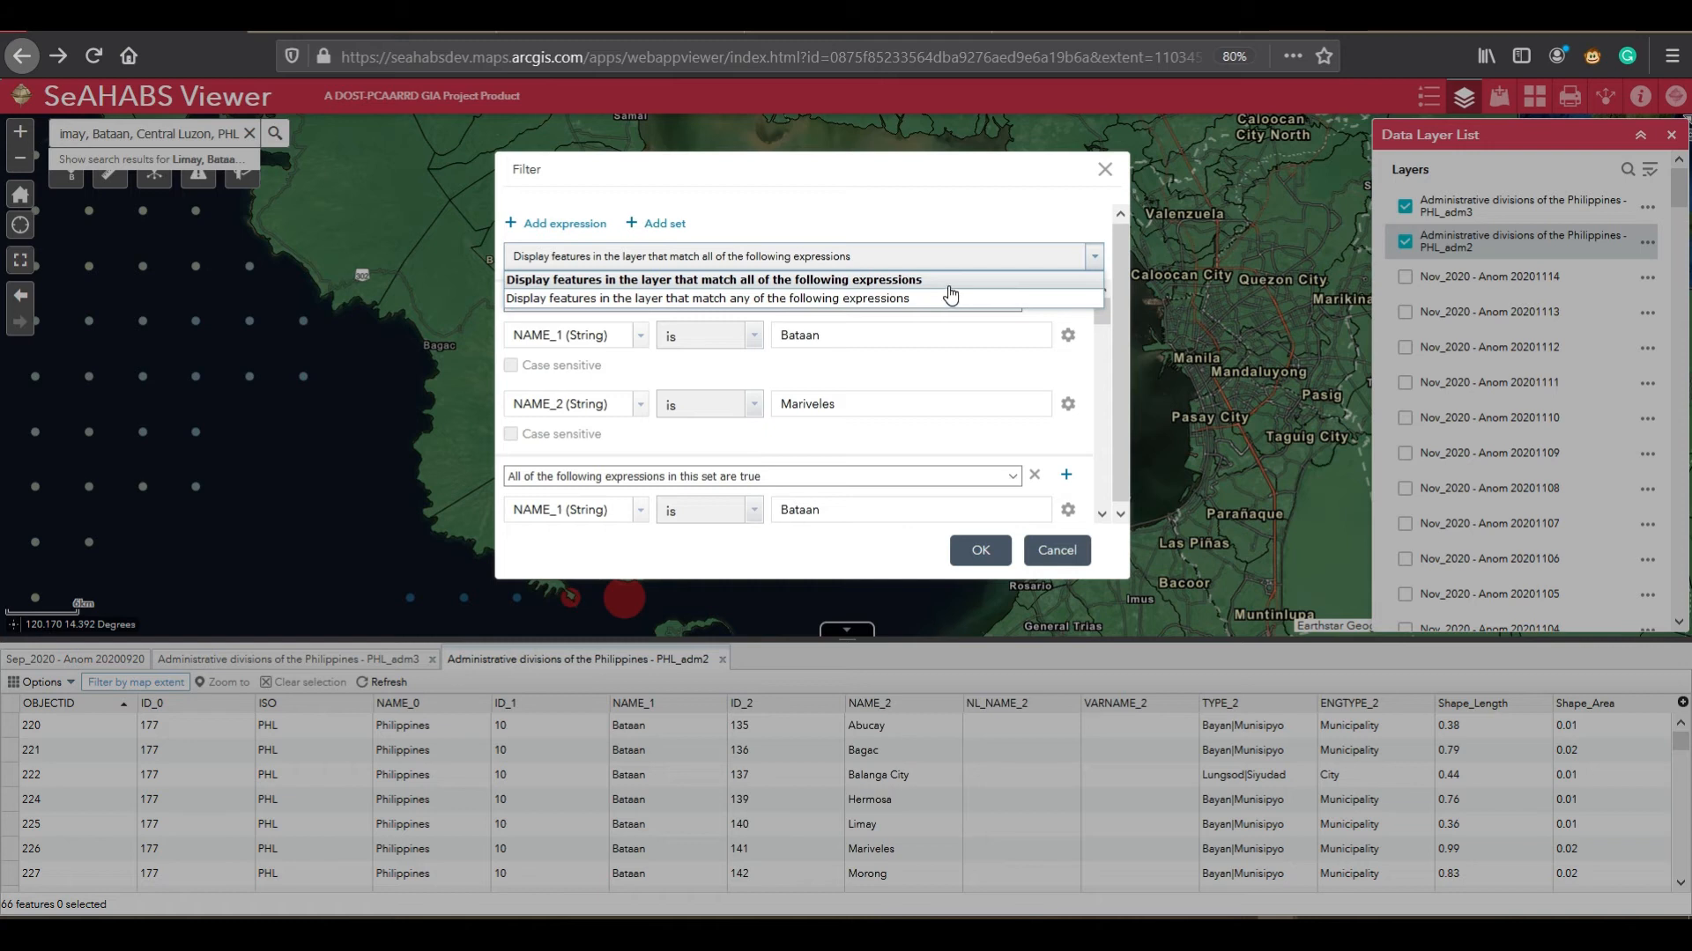
{"action": "left_click", "coordinate": [825, 299]}
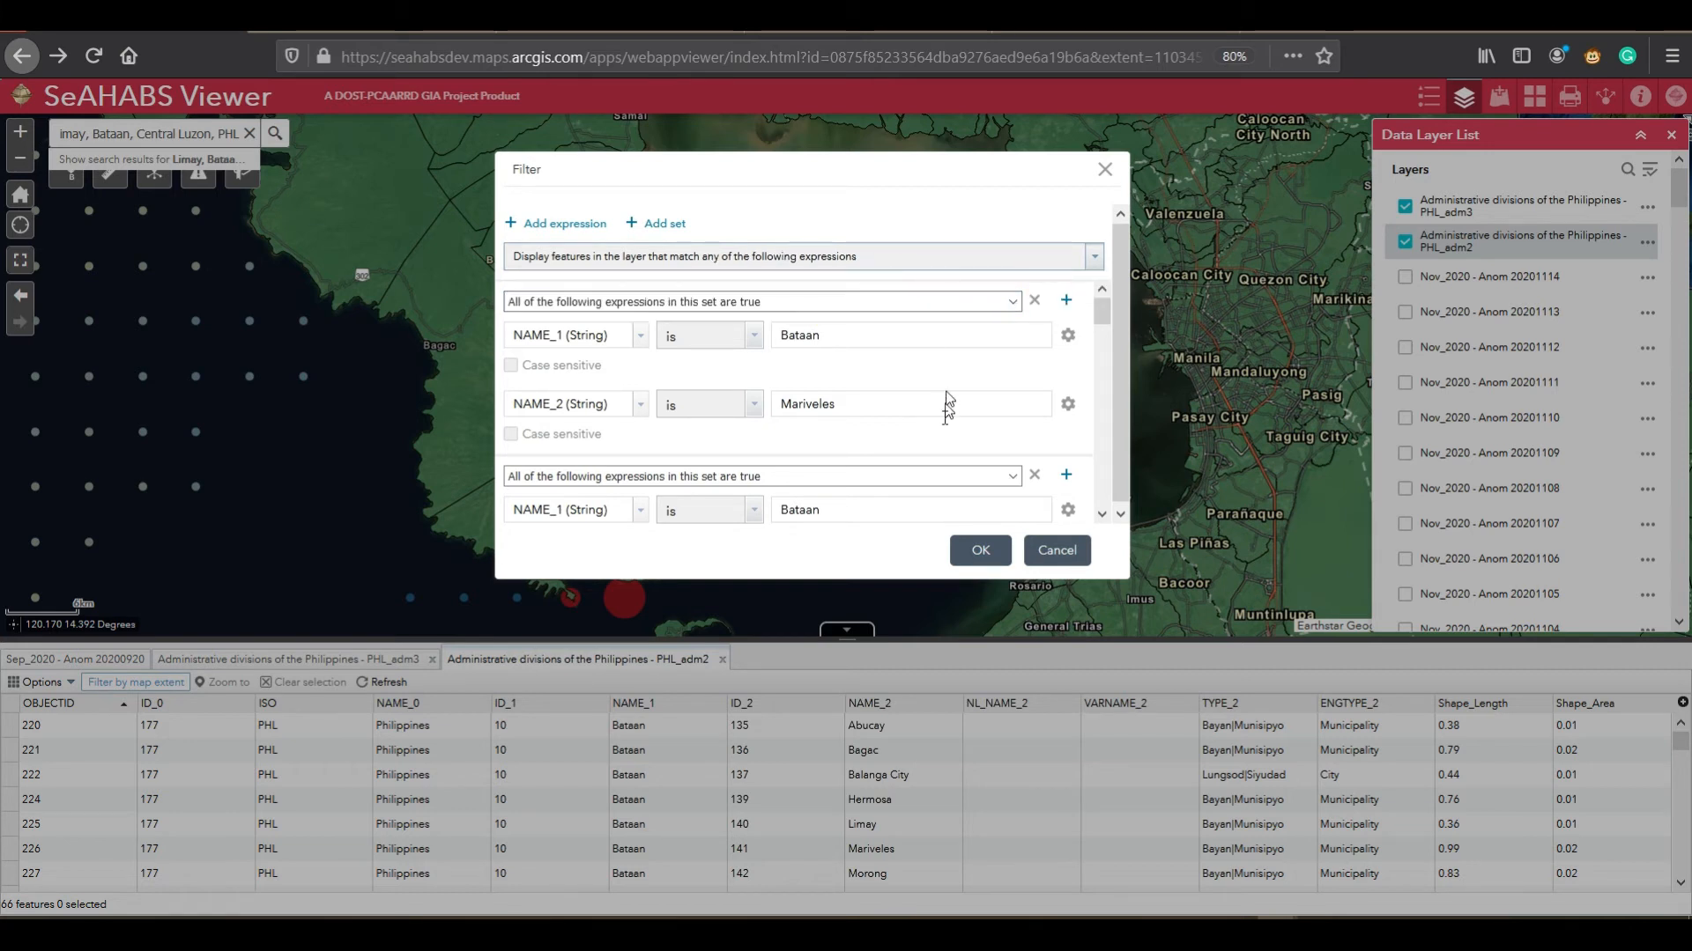
{"action": "left_click", "coordinate": [981, 551]}
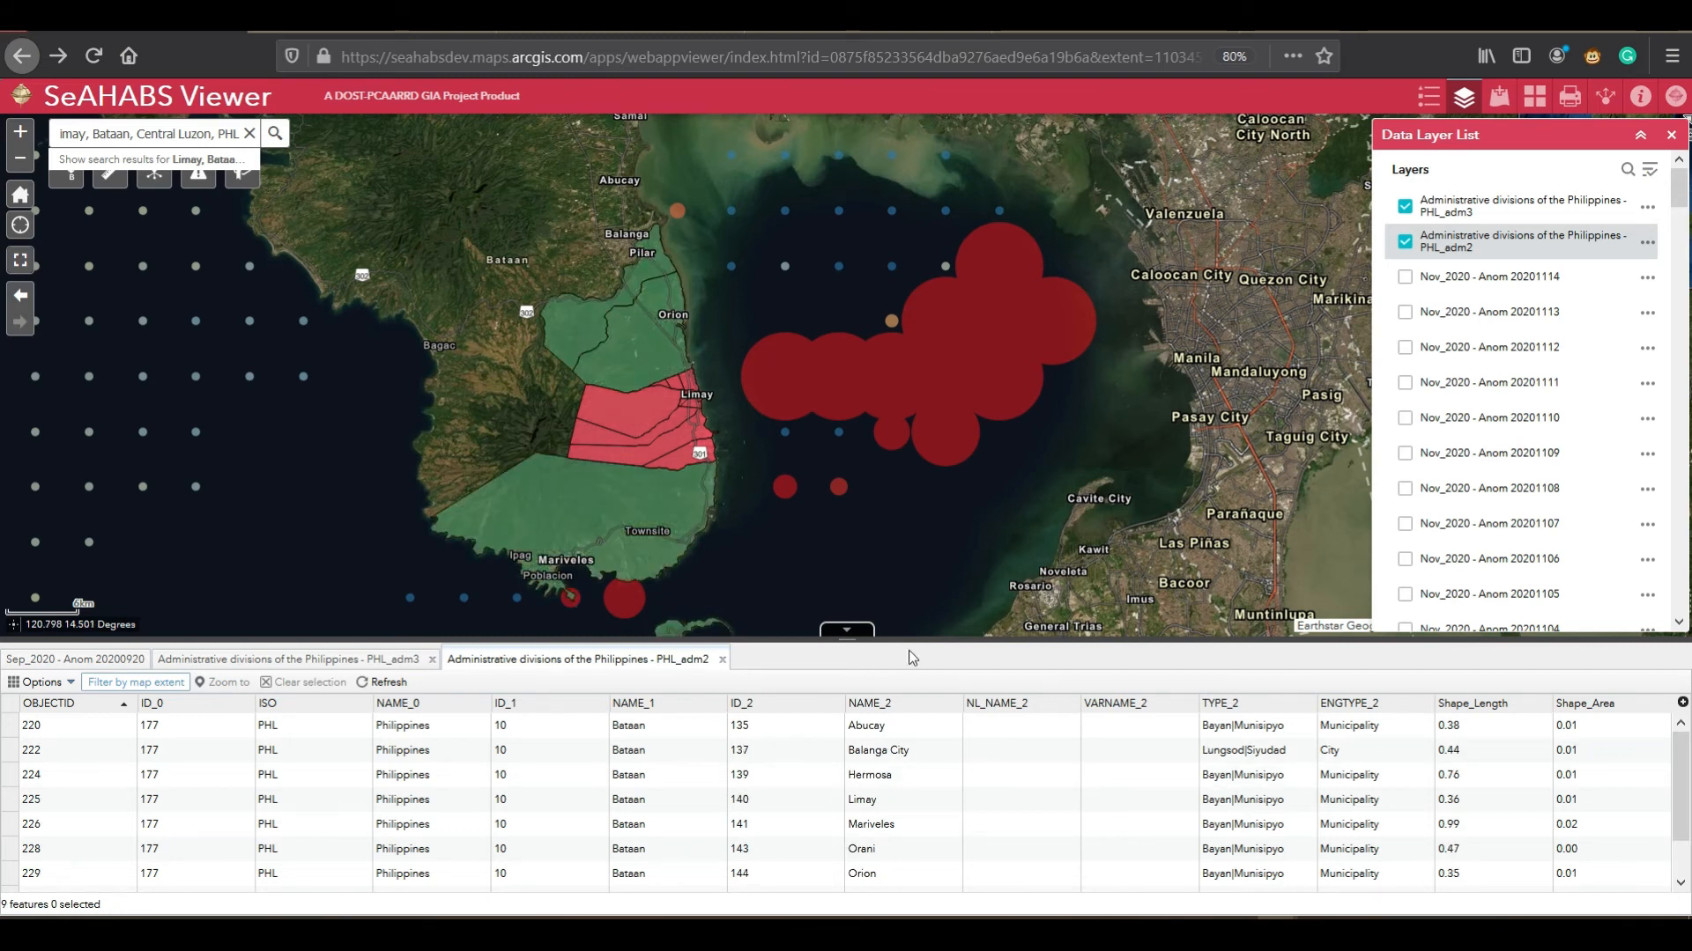
Step: Examine the filtered Bataan municipalities on the map in relation to the Manila Bay anomaly points
{"action": "left_click_drag", "start_coordinate": [766, 296], "coordinate": [798, 383]}
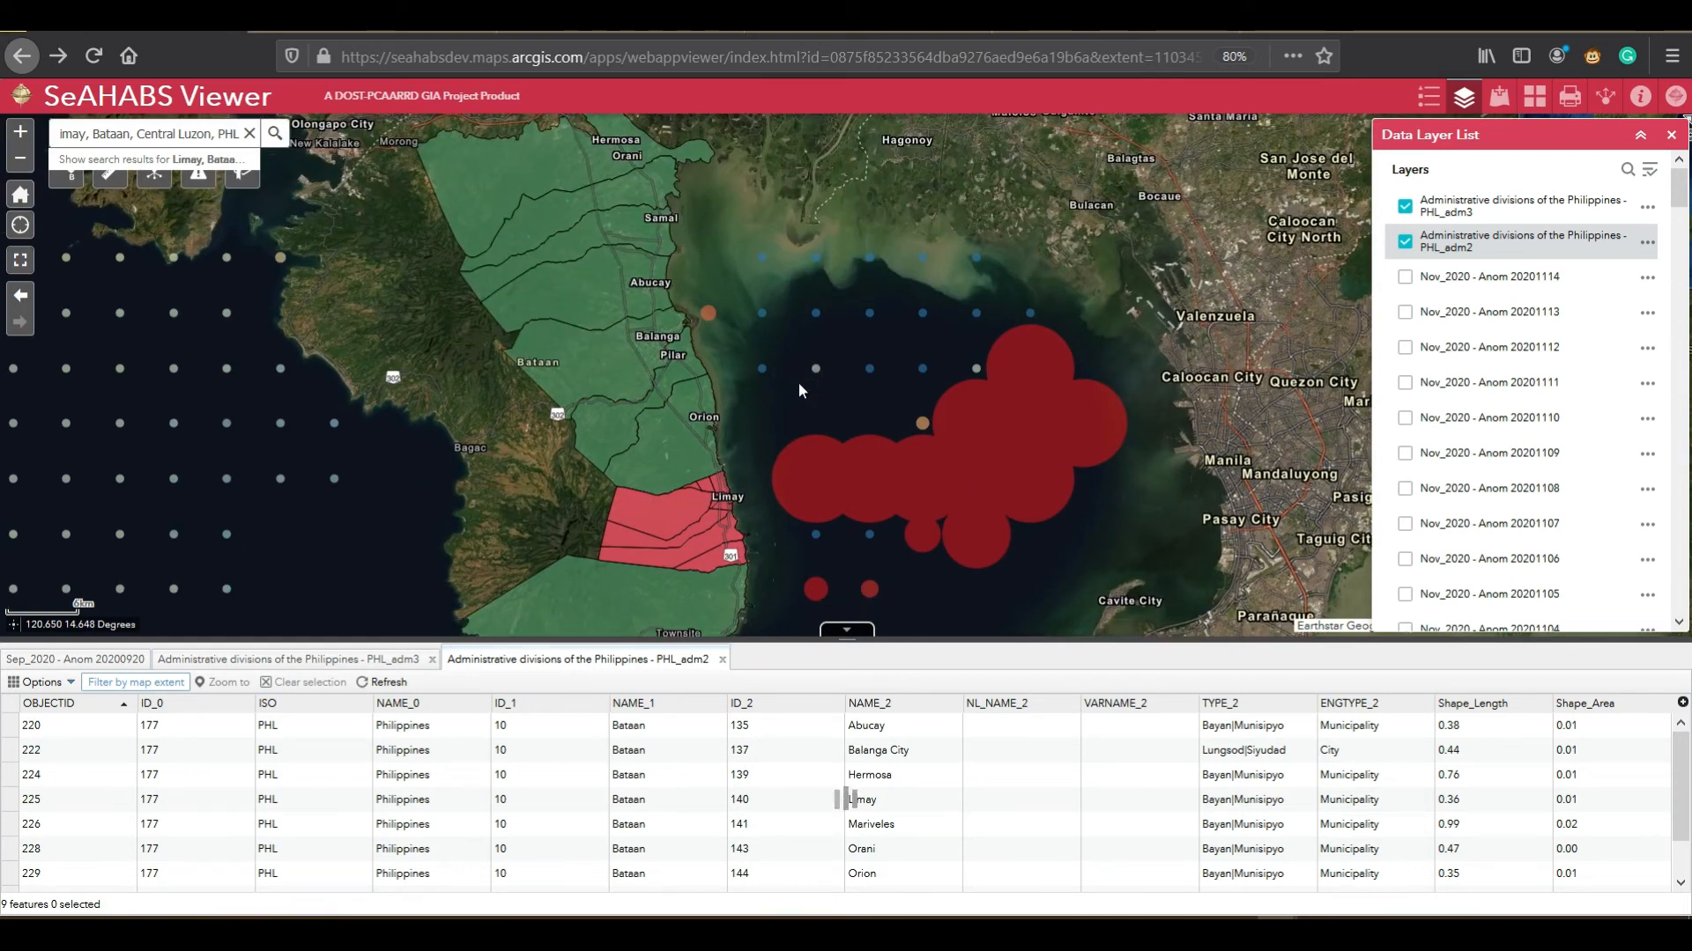
{"action": "scroll", "coordinate": [799, 384], "scroll_direction": "down", "scroll_amount": 1}
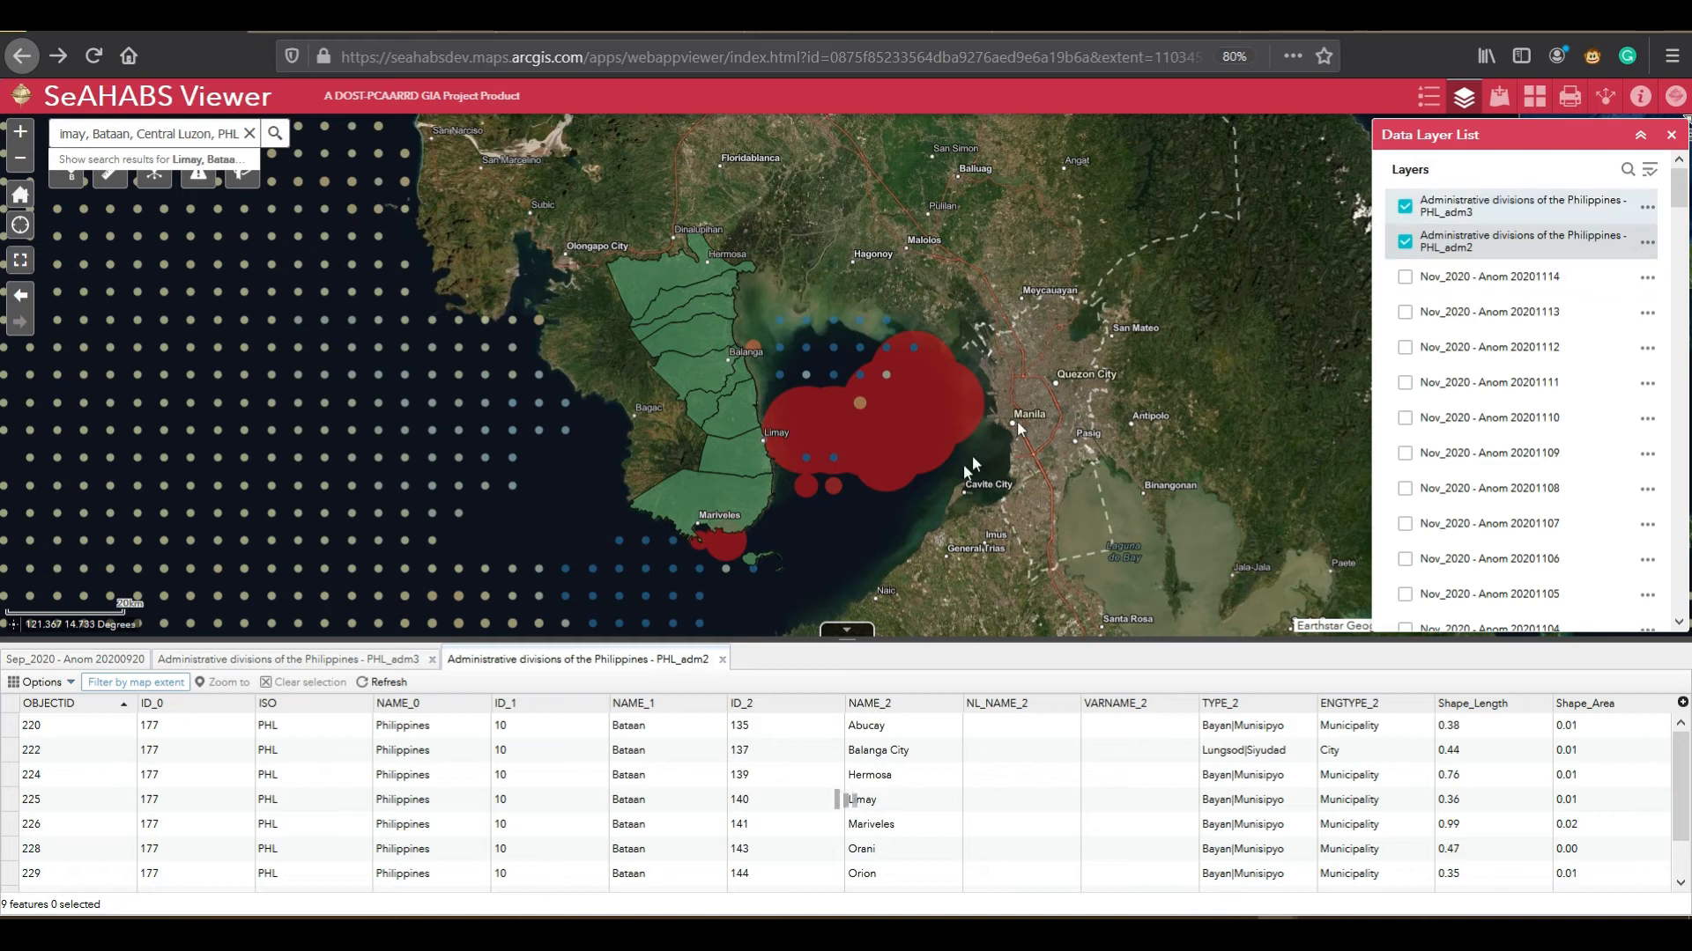
{"action": "scroll", "coordinate": [798, 449], "scroll_direction": "up", "scroll_amount": 1}
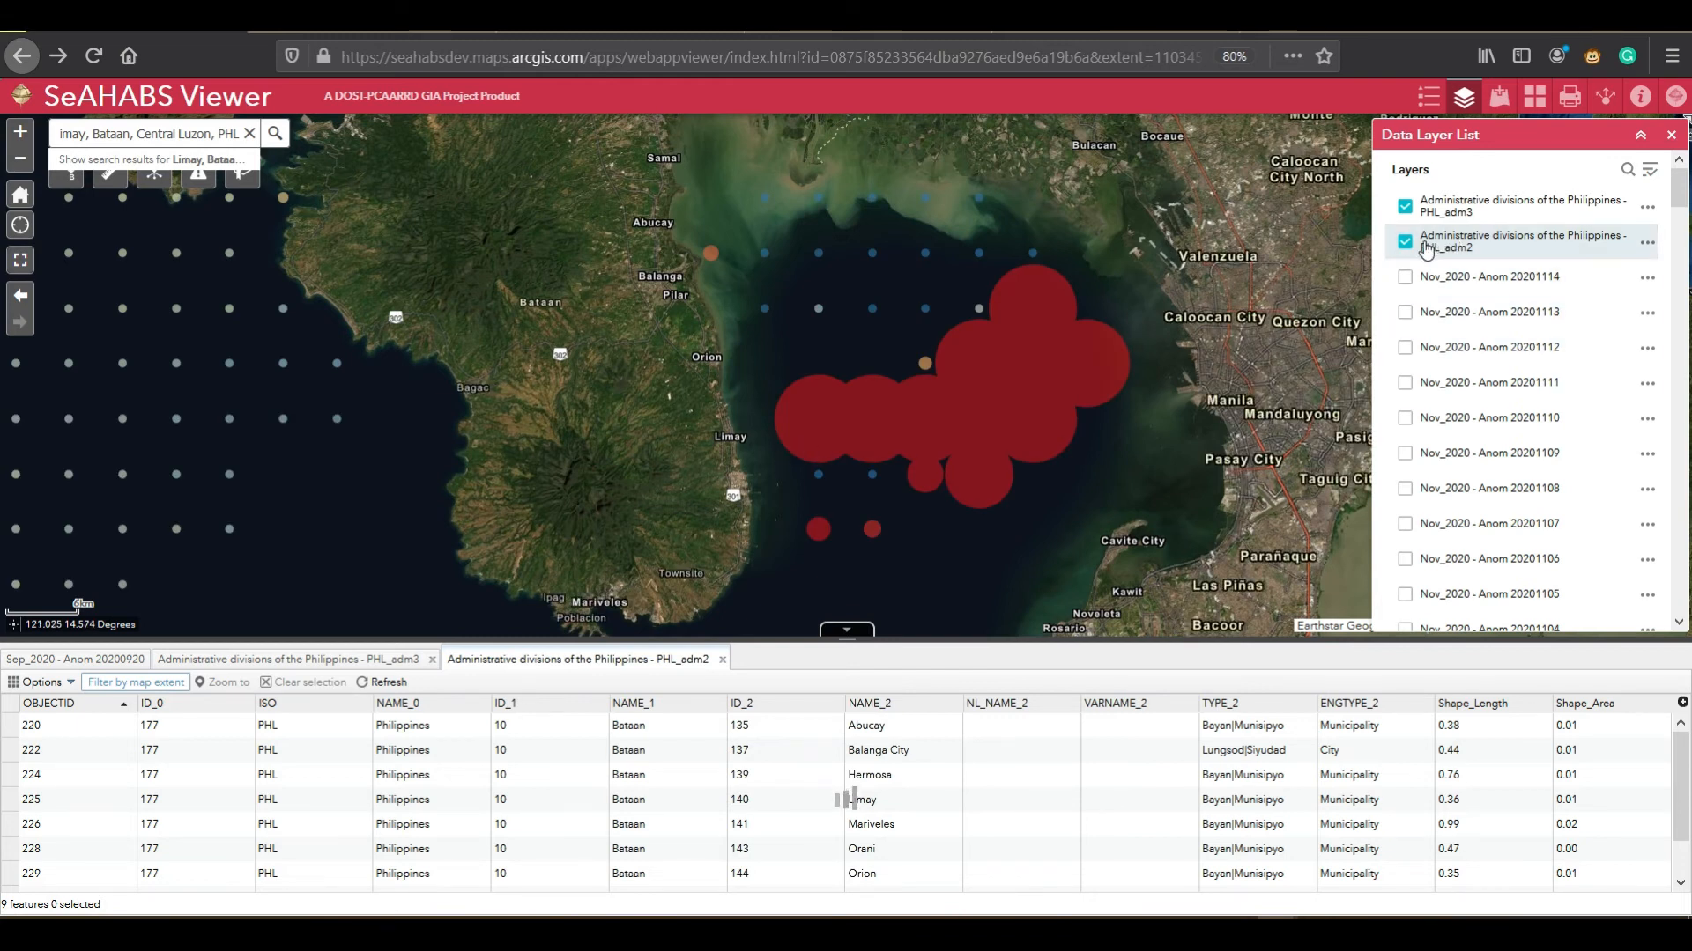
Step: Hide the attribute table and examine the filtered Bataan municipalities, including Limay, against the Manila Bay anomaly points
{"action": "left_click", "coordinate": [854, 630]}
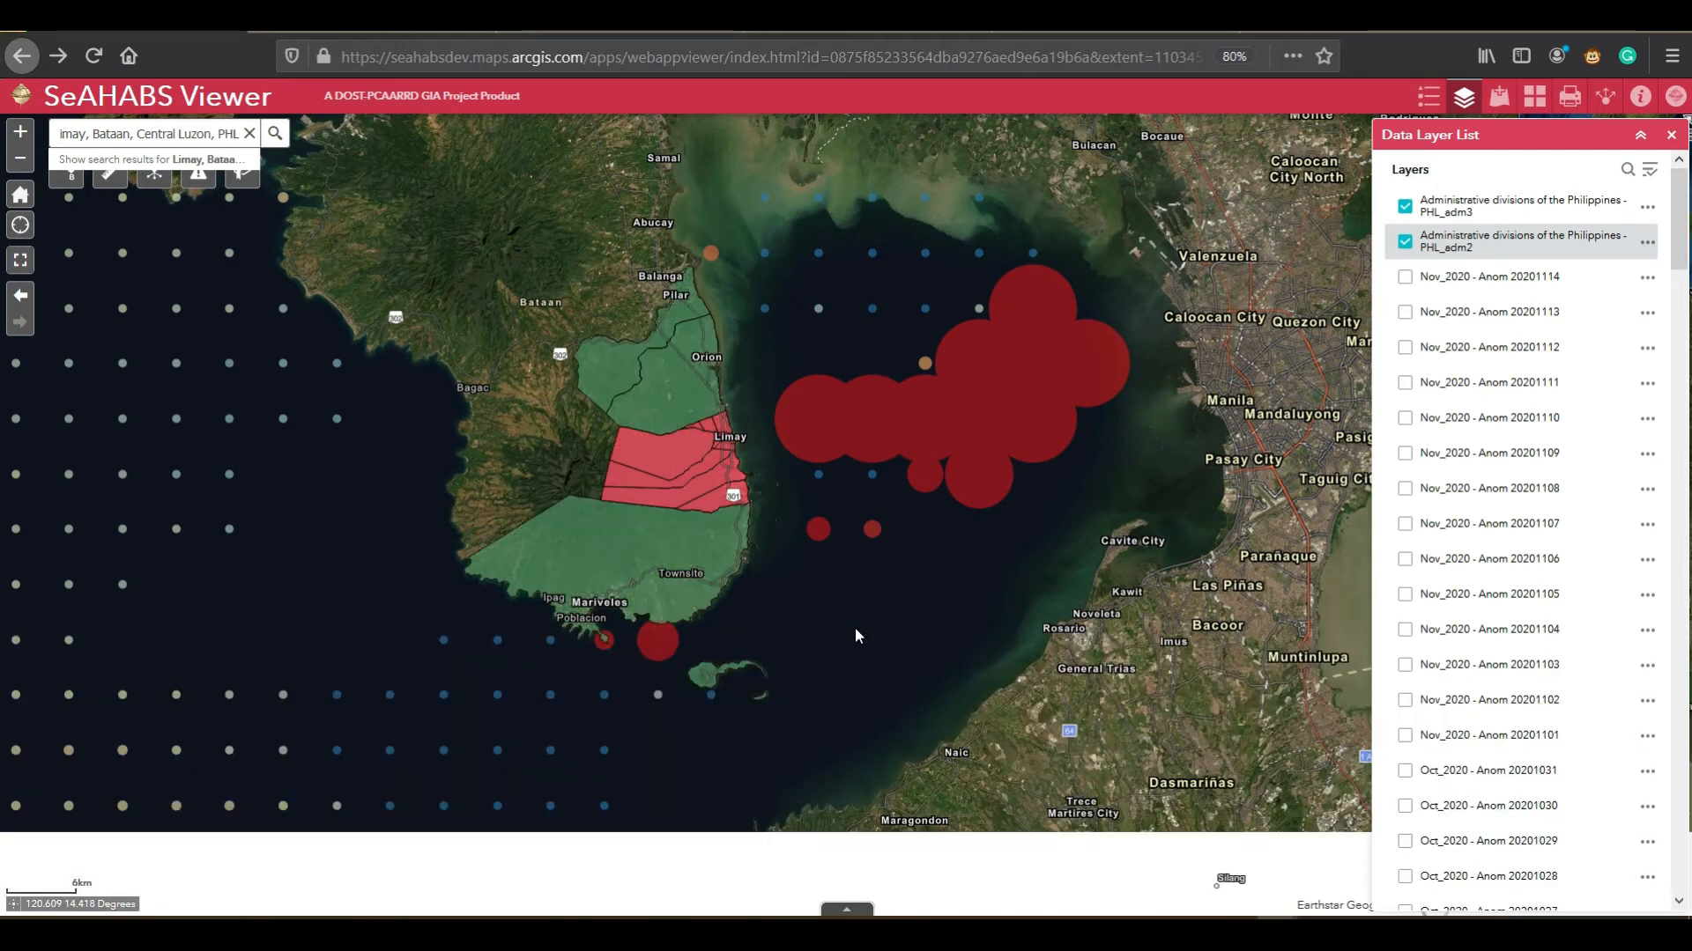
{"action": "left_click_drag", "start_coordinate": [861, 558], "coordinate": [831, 717]}
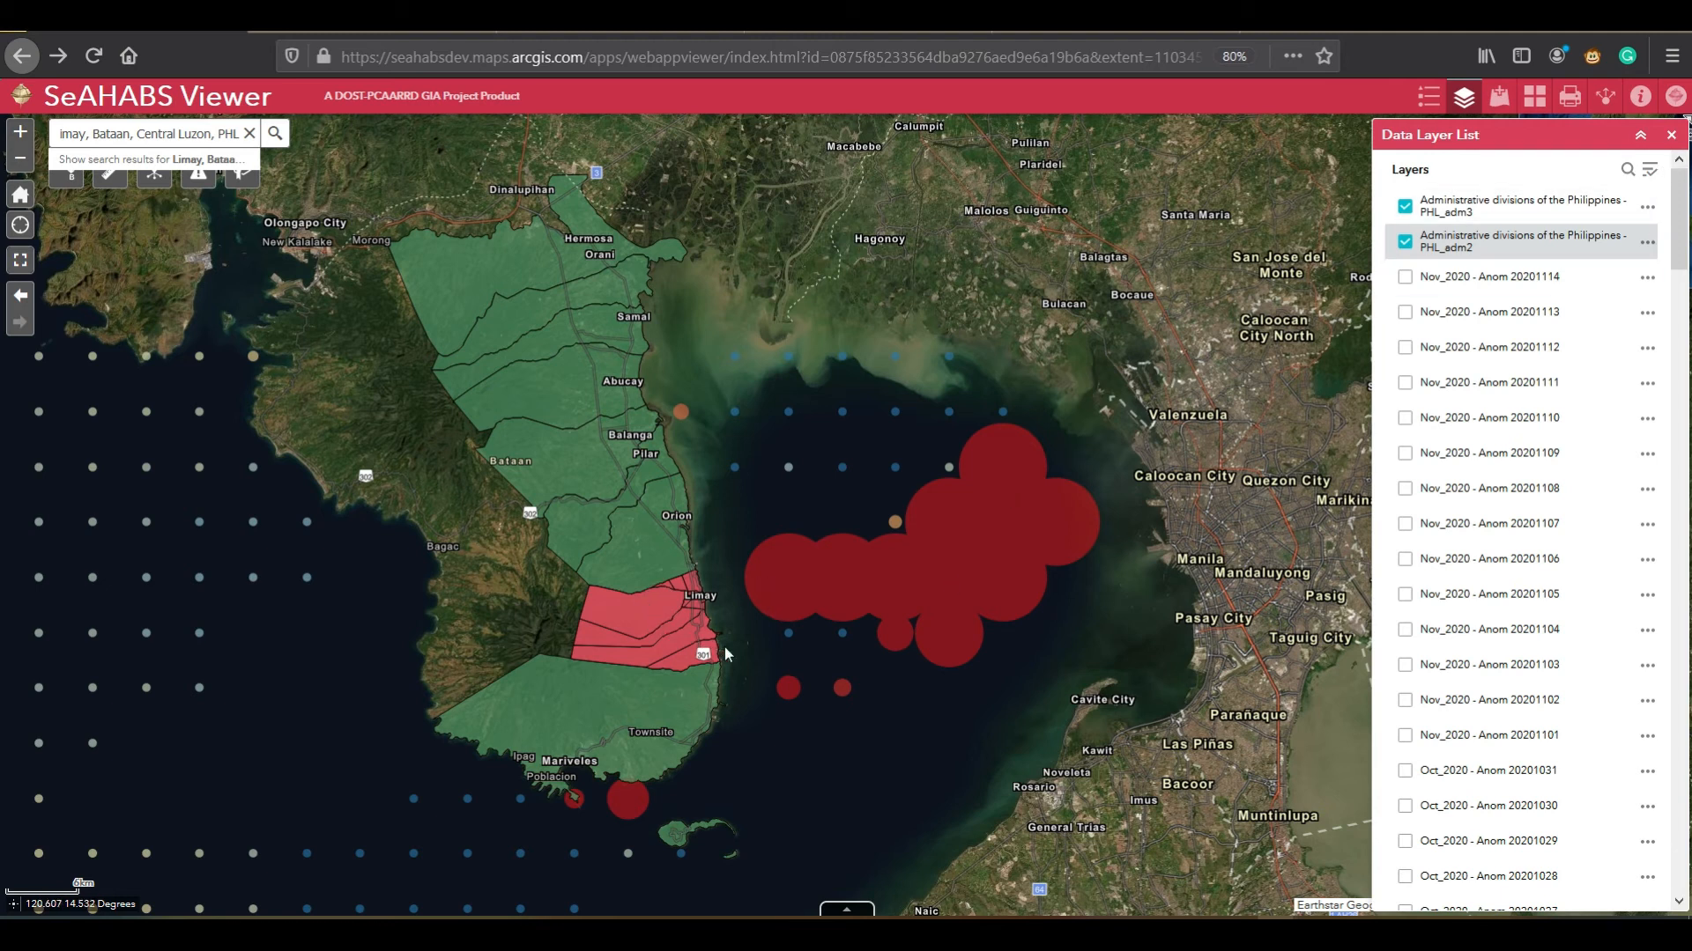
{"action": "scroll", "coordinate": [726, 647], "scroll_direction": "up", "scroll_amount": 1}
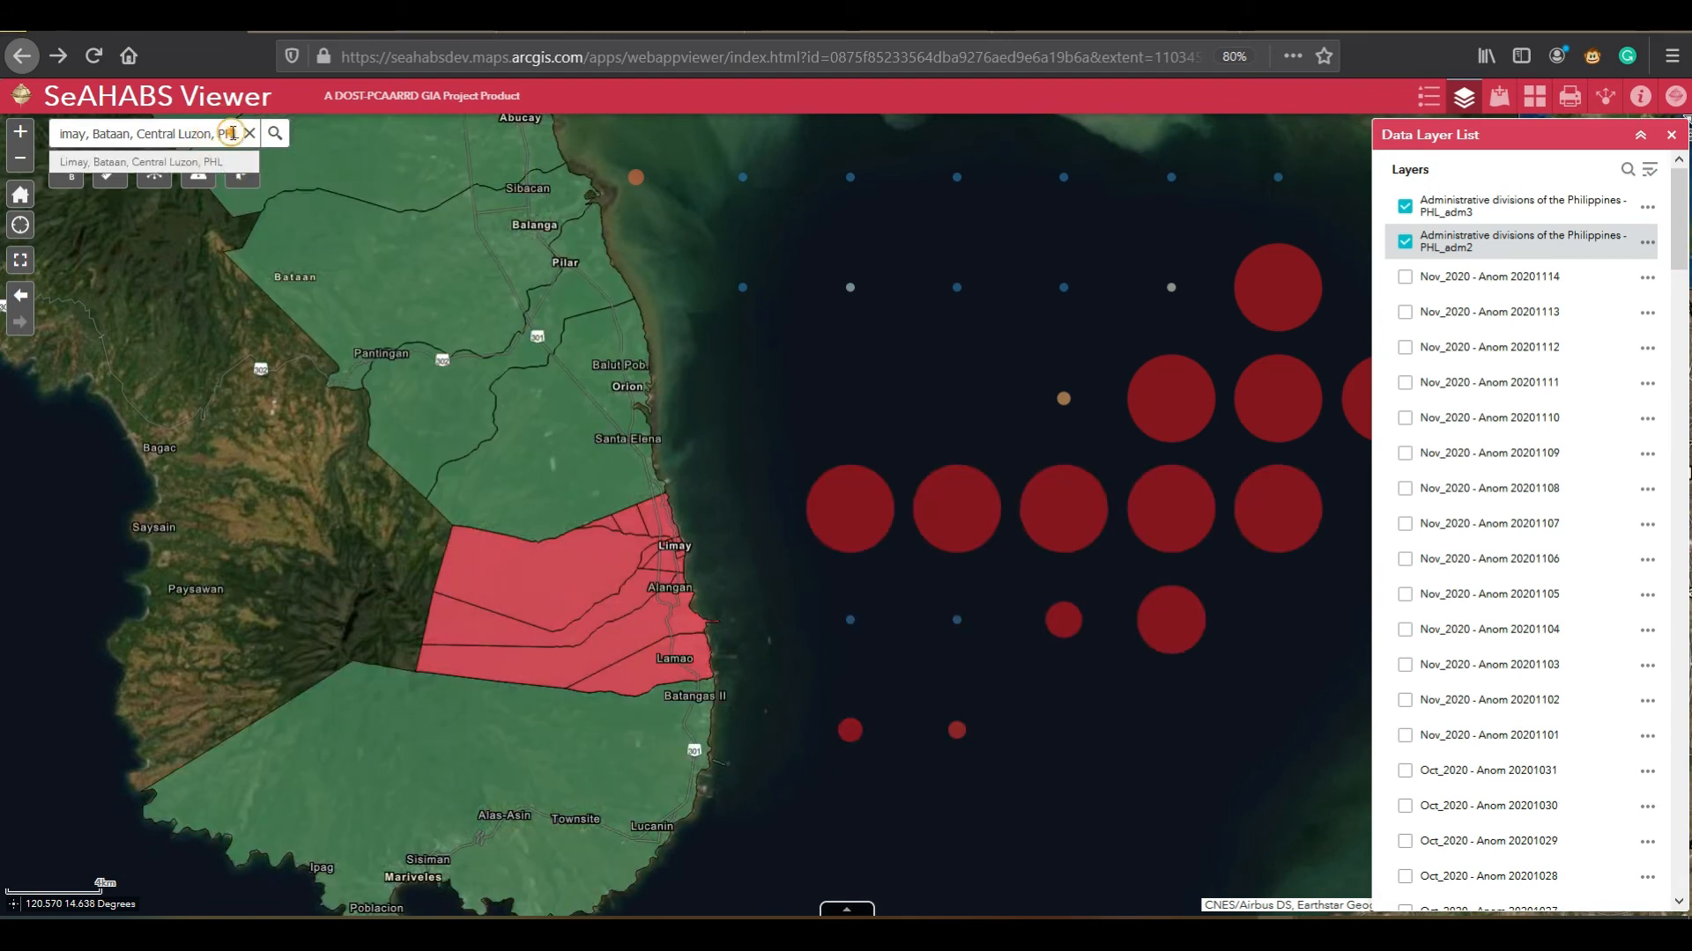
Step: Search for the place Limay, dismiss the search result pop-up and center the view on Limay's coast and the nearby anomalies
{"action": "left_click_drag", "start_coordinate": [234, 133], "coordinate": [22, 113]}
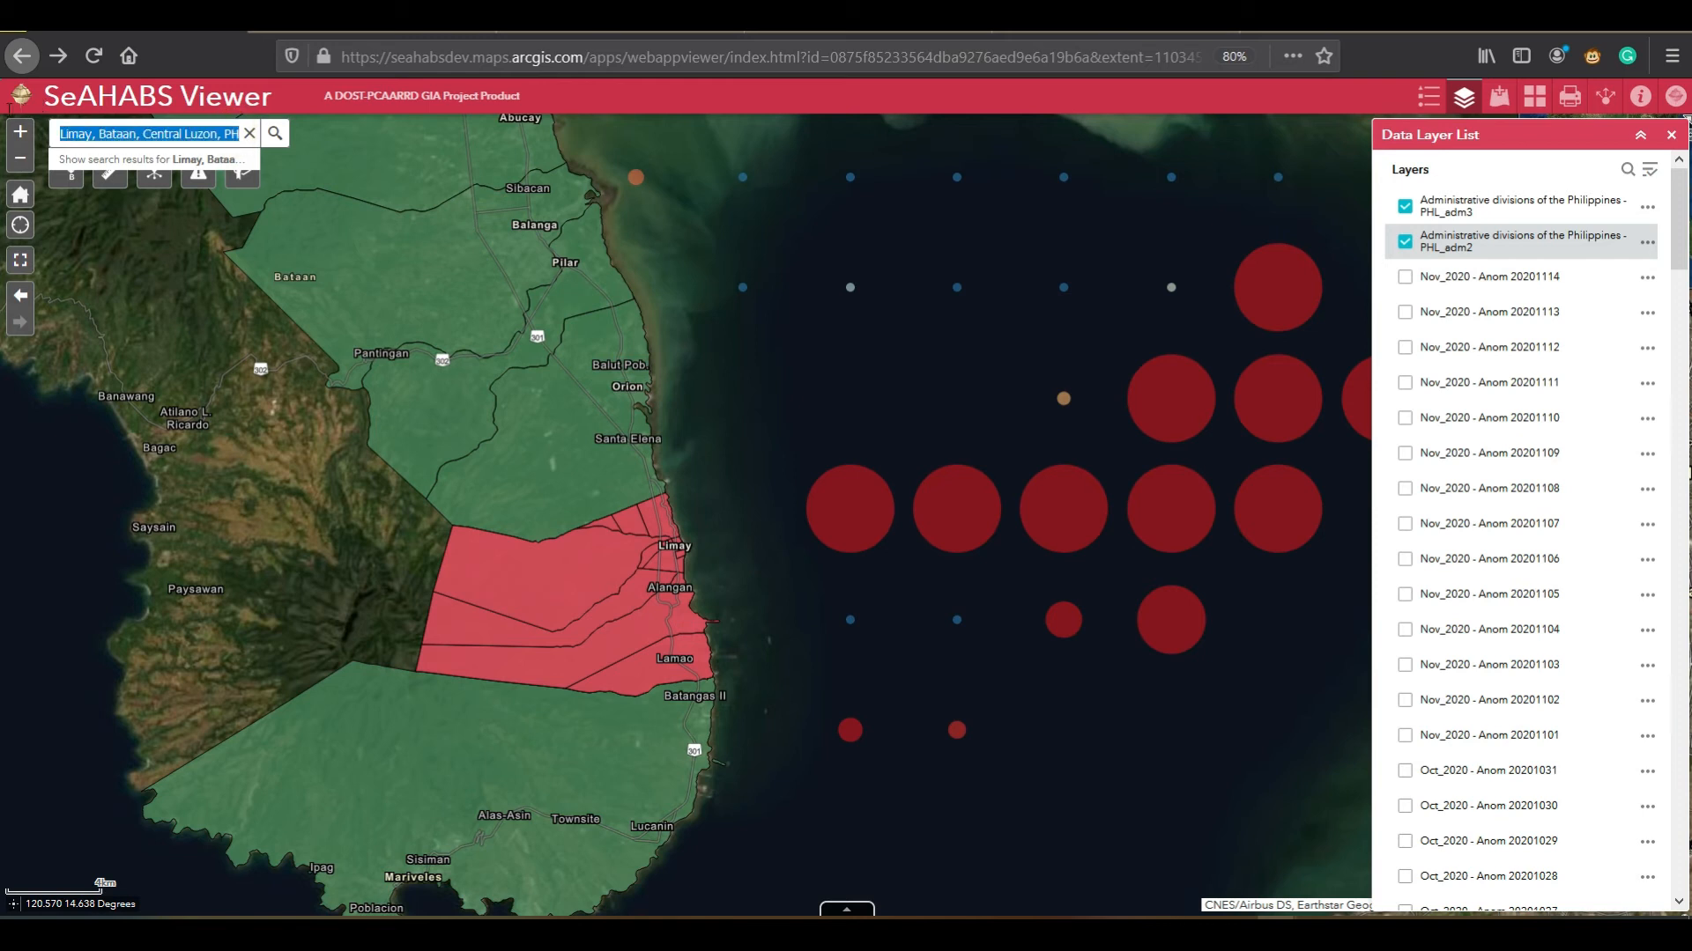
{"action": "type", "text": "L"}
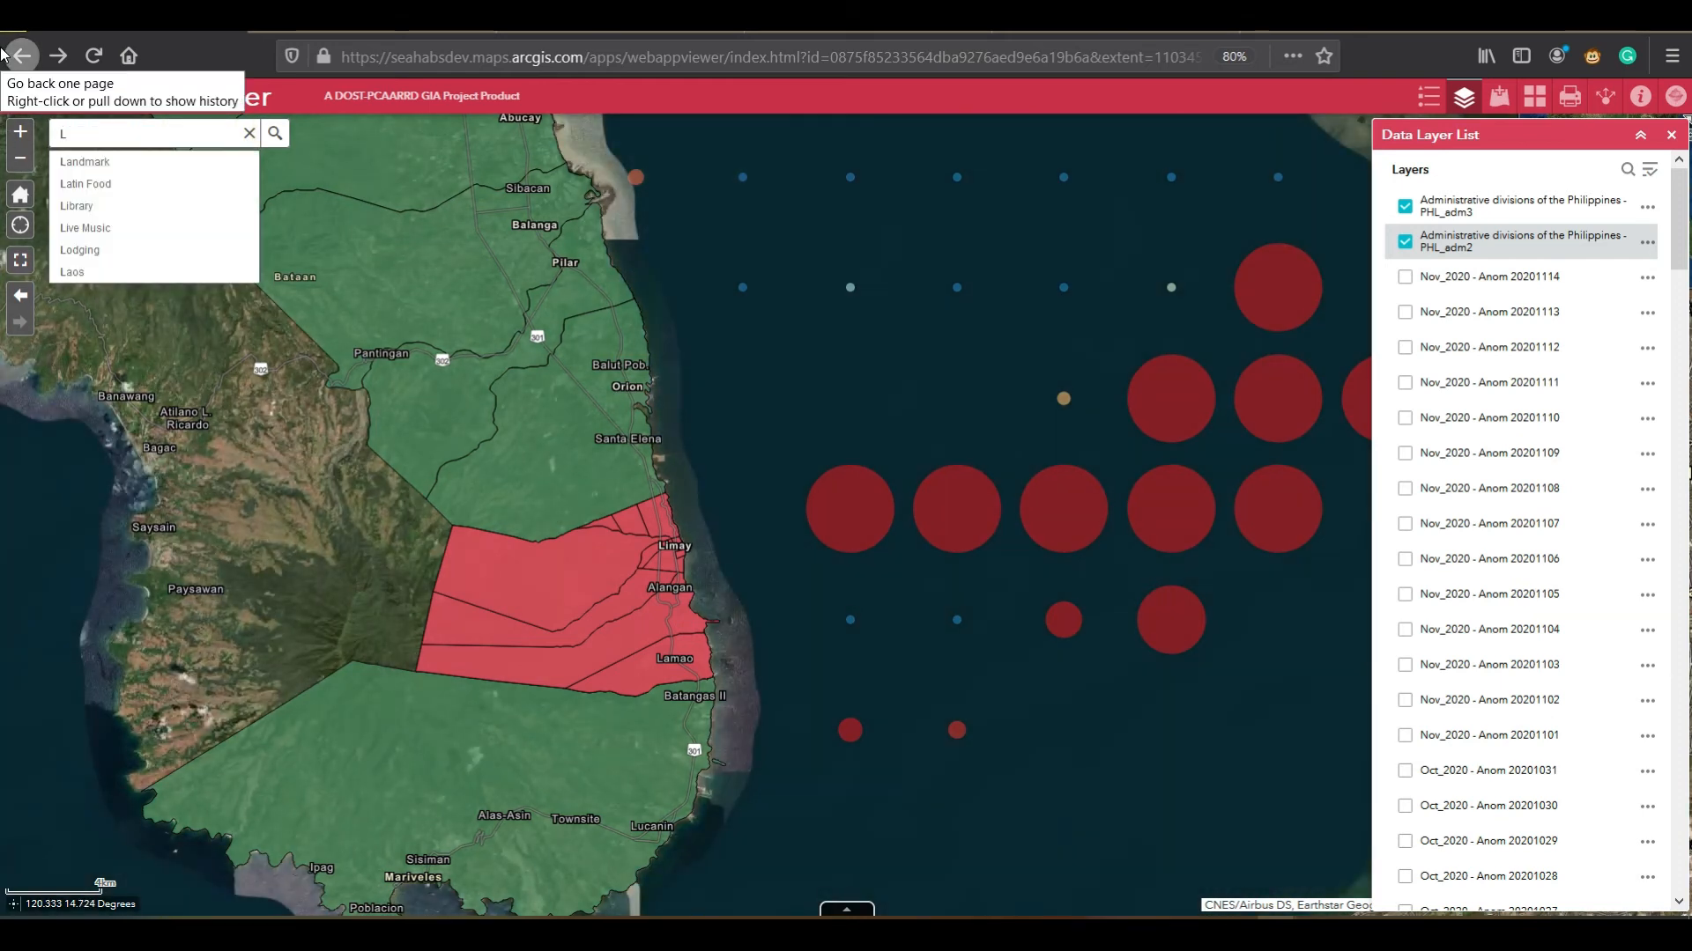
{"action": "left_click_drag", "start_coordinate": [151, 133], "coordinate": [41, 94]}
{"action": "type", "text": "Limay"}
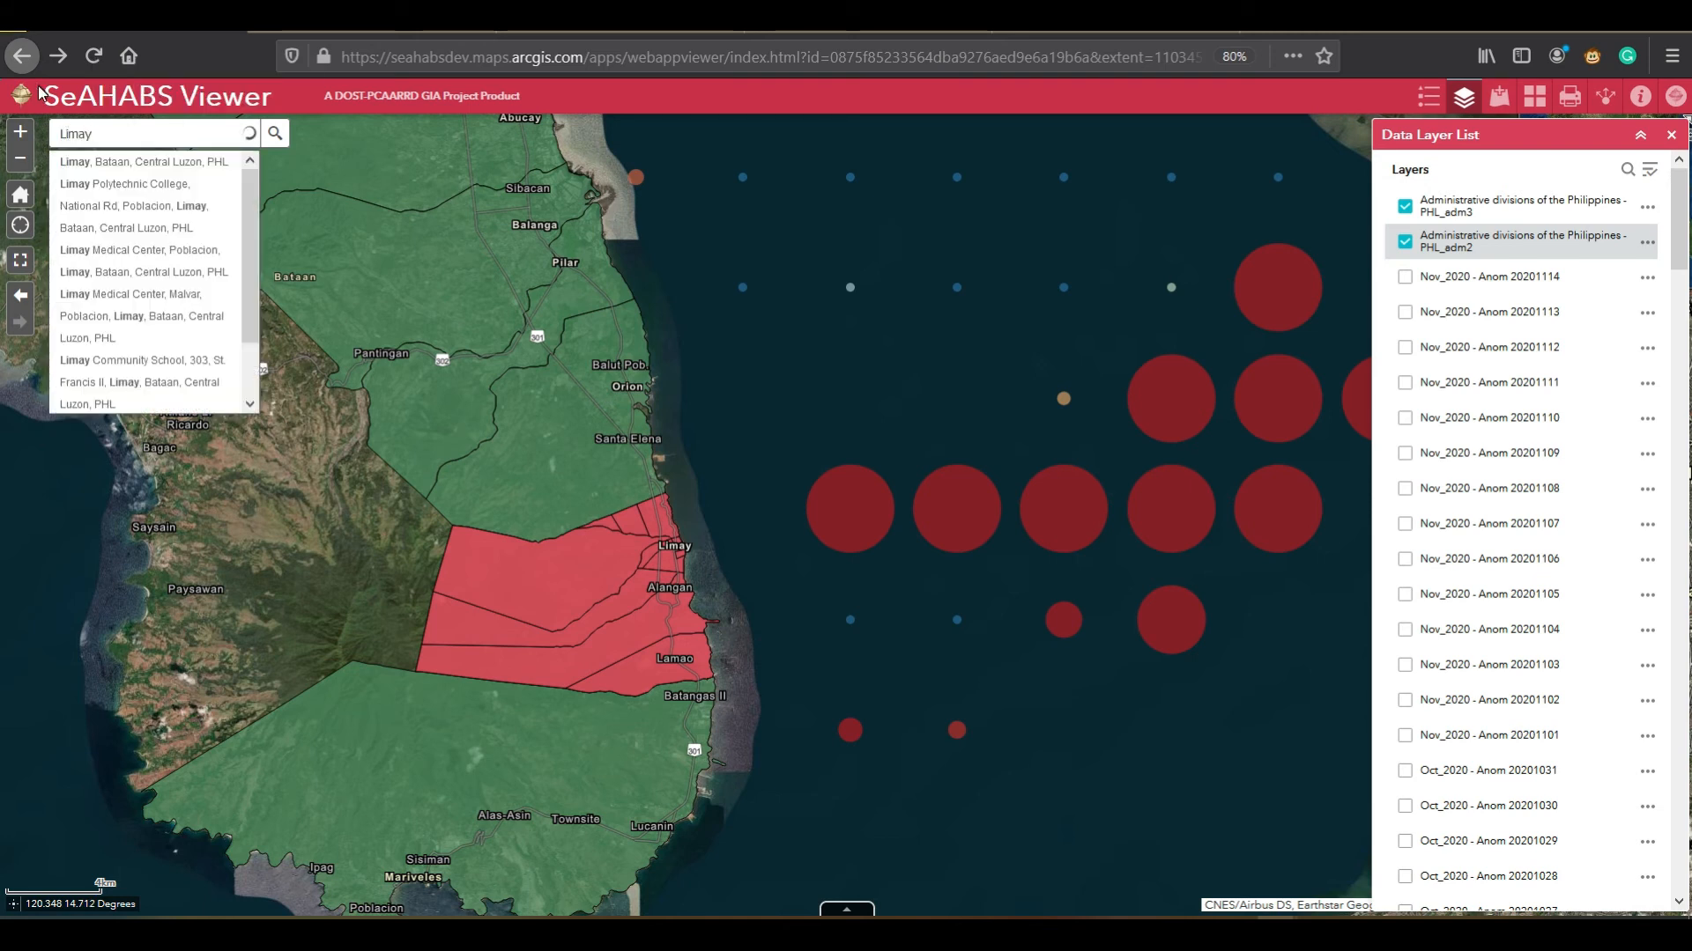
{"action": "key", "text": "Return"}
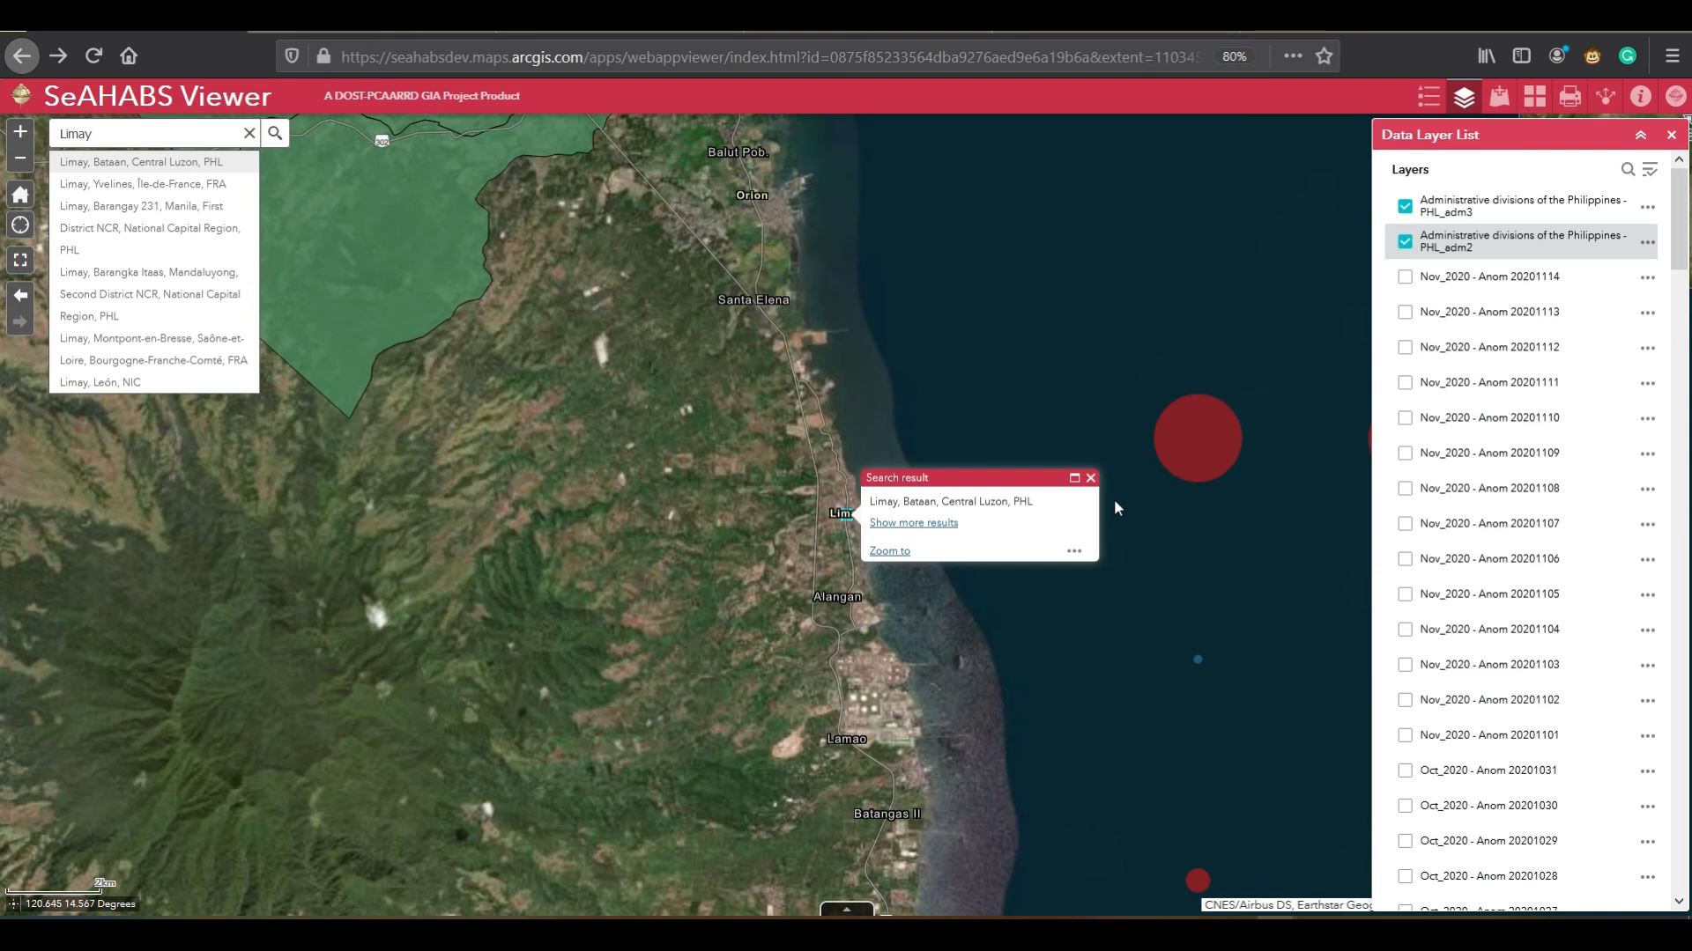
{"action": "left_click", "coordinate": [1091, 480]}
{"action": "left_click", "coordinate": [1087, 560]}
{"action": "left_click_drag", "start_coordinate": [1064, 559], "coordinate": [928, 525]}
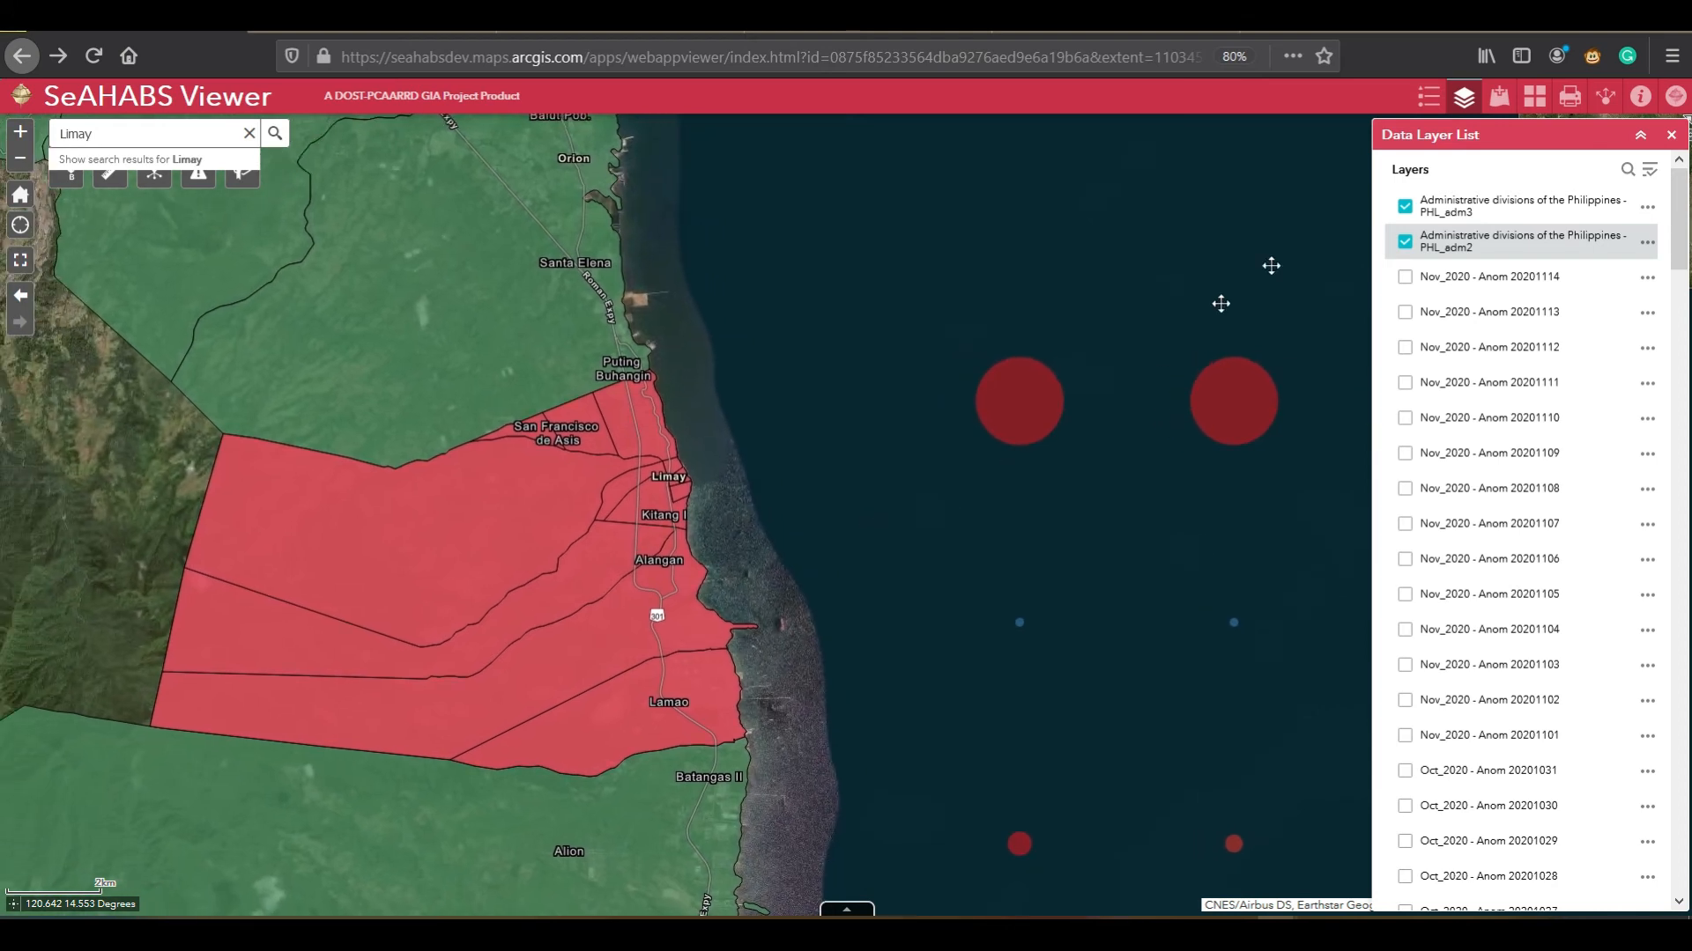
Step: Close the Data Layer List so the anomaly points off Limay can be viewed across the full map
{"action": "left_click", "coordinate": [1644, 138]}
{"action": "left_click_drag", "start_coordinate": [960, 617], "coordinate": [999, 602]}
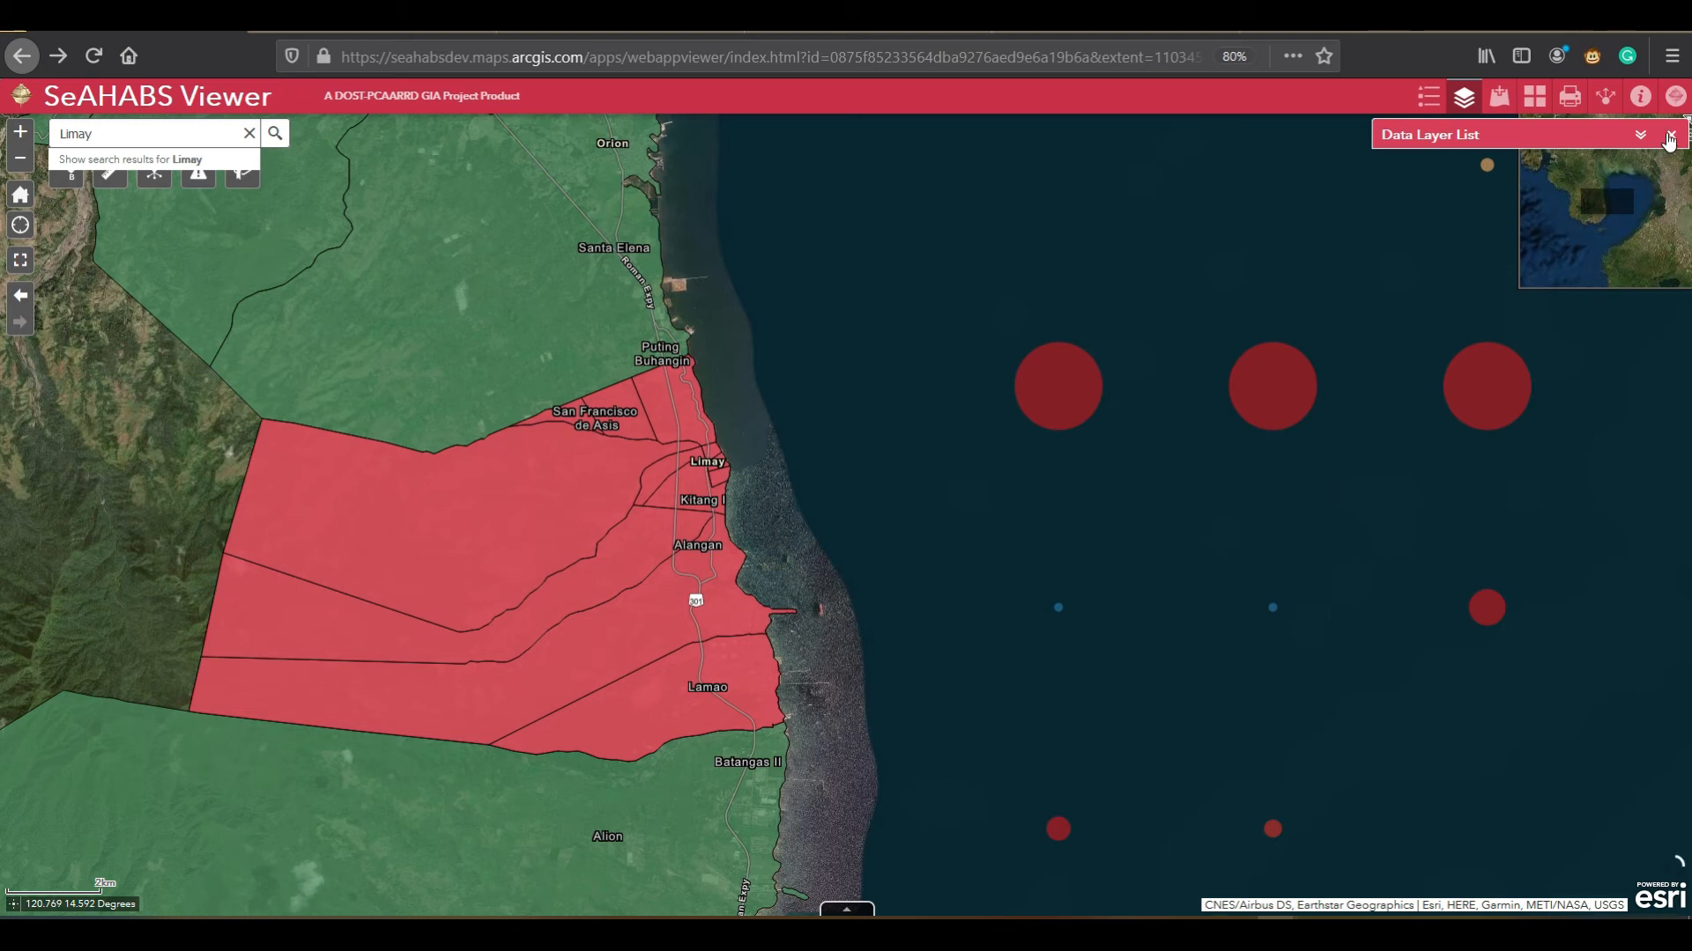
{"action": "left_click", "coordinate": [1641, 134]}
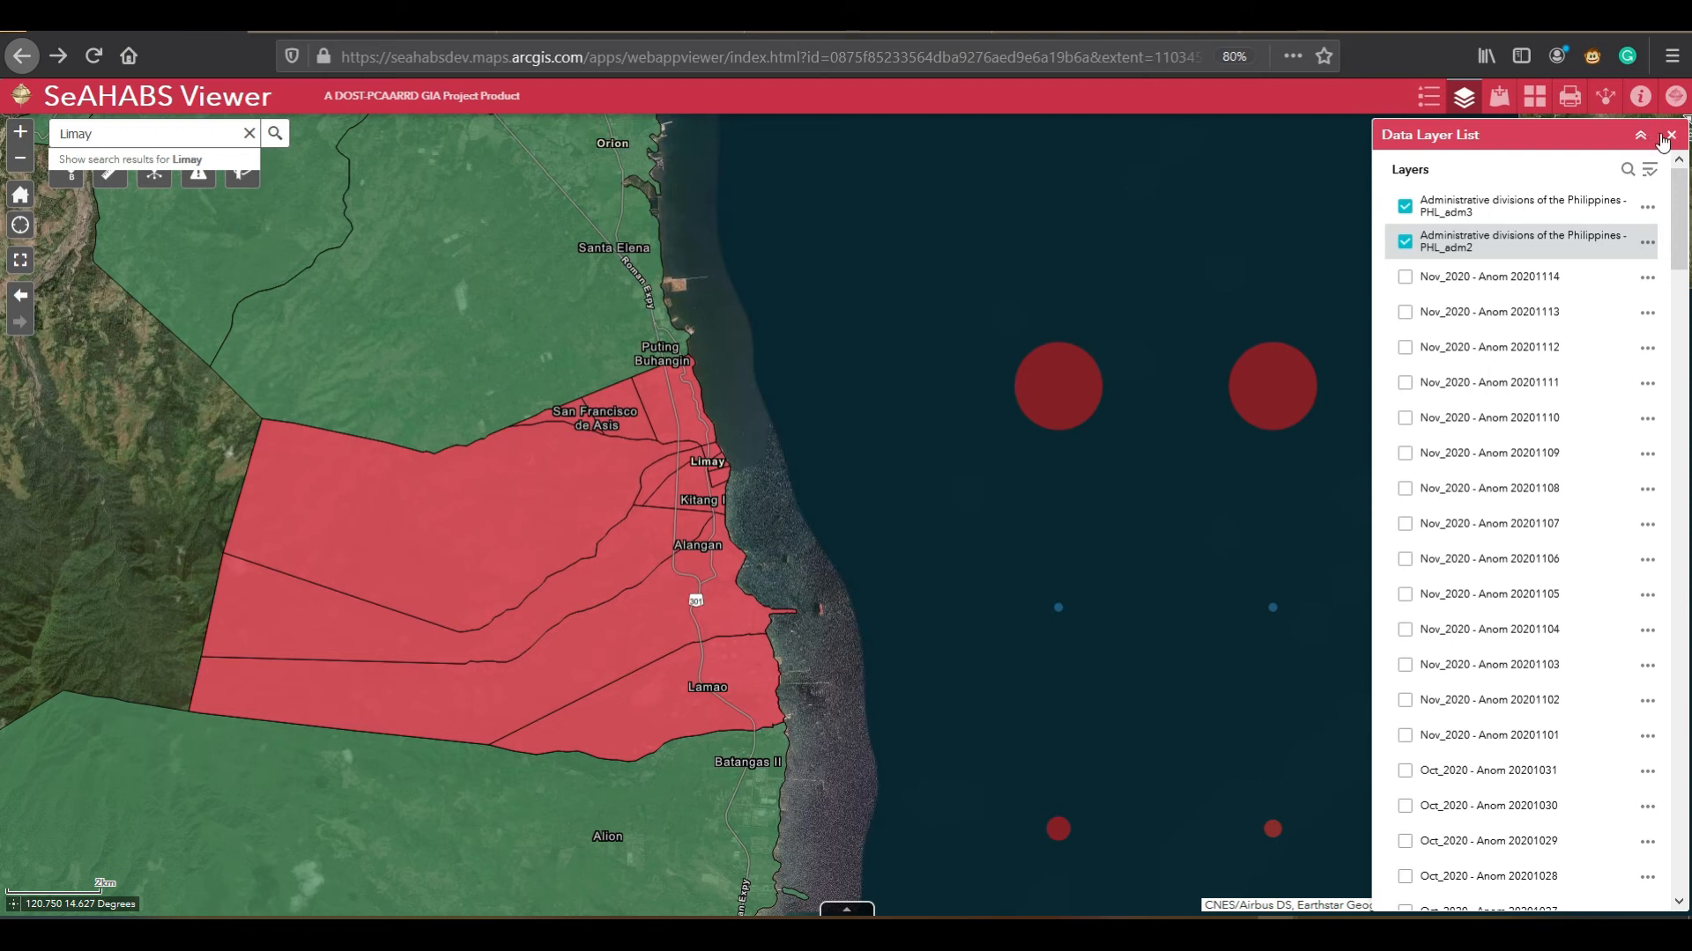
{"action": "left_click", "coordinate": [1668, 136]}
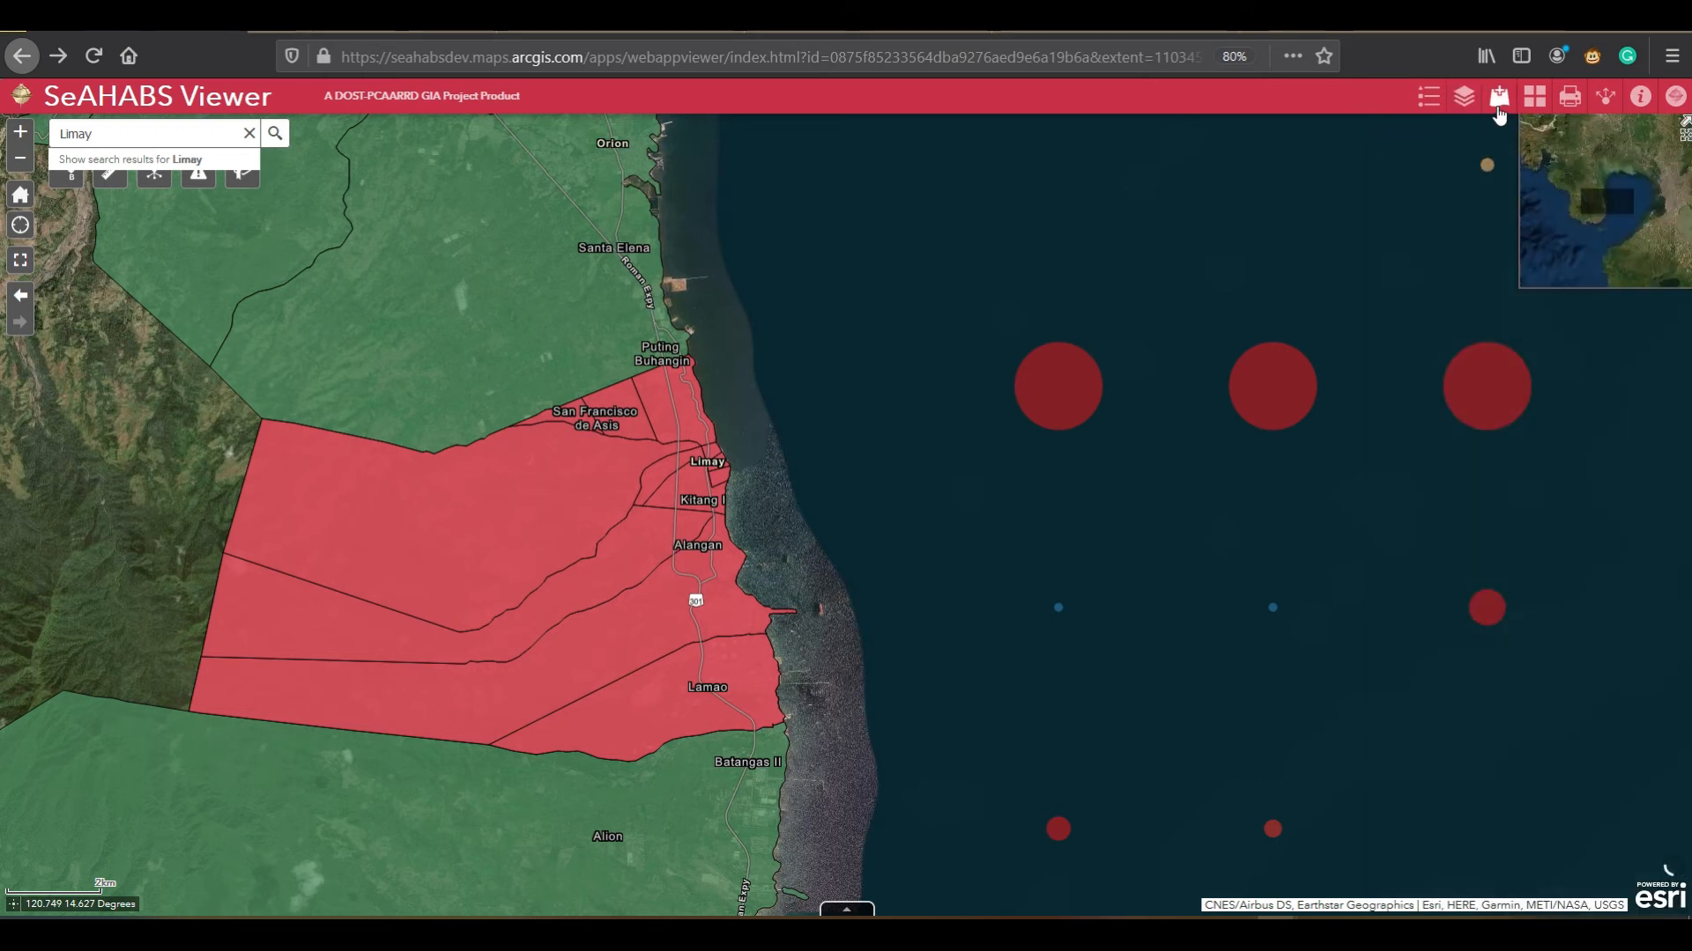
Step: Open the file upload option for adding data to the map and look through the Desktop files
{"action": "left_click", "coordinate": [1499, 97]}
{"action": "left_click", "coordinate": [1638, 137]}
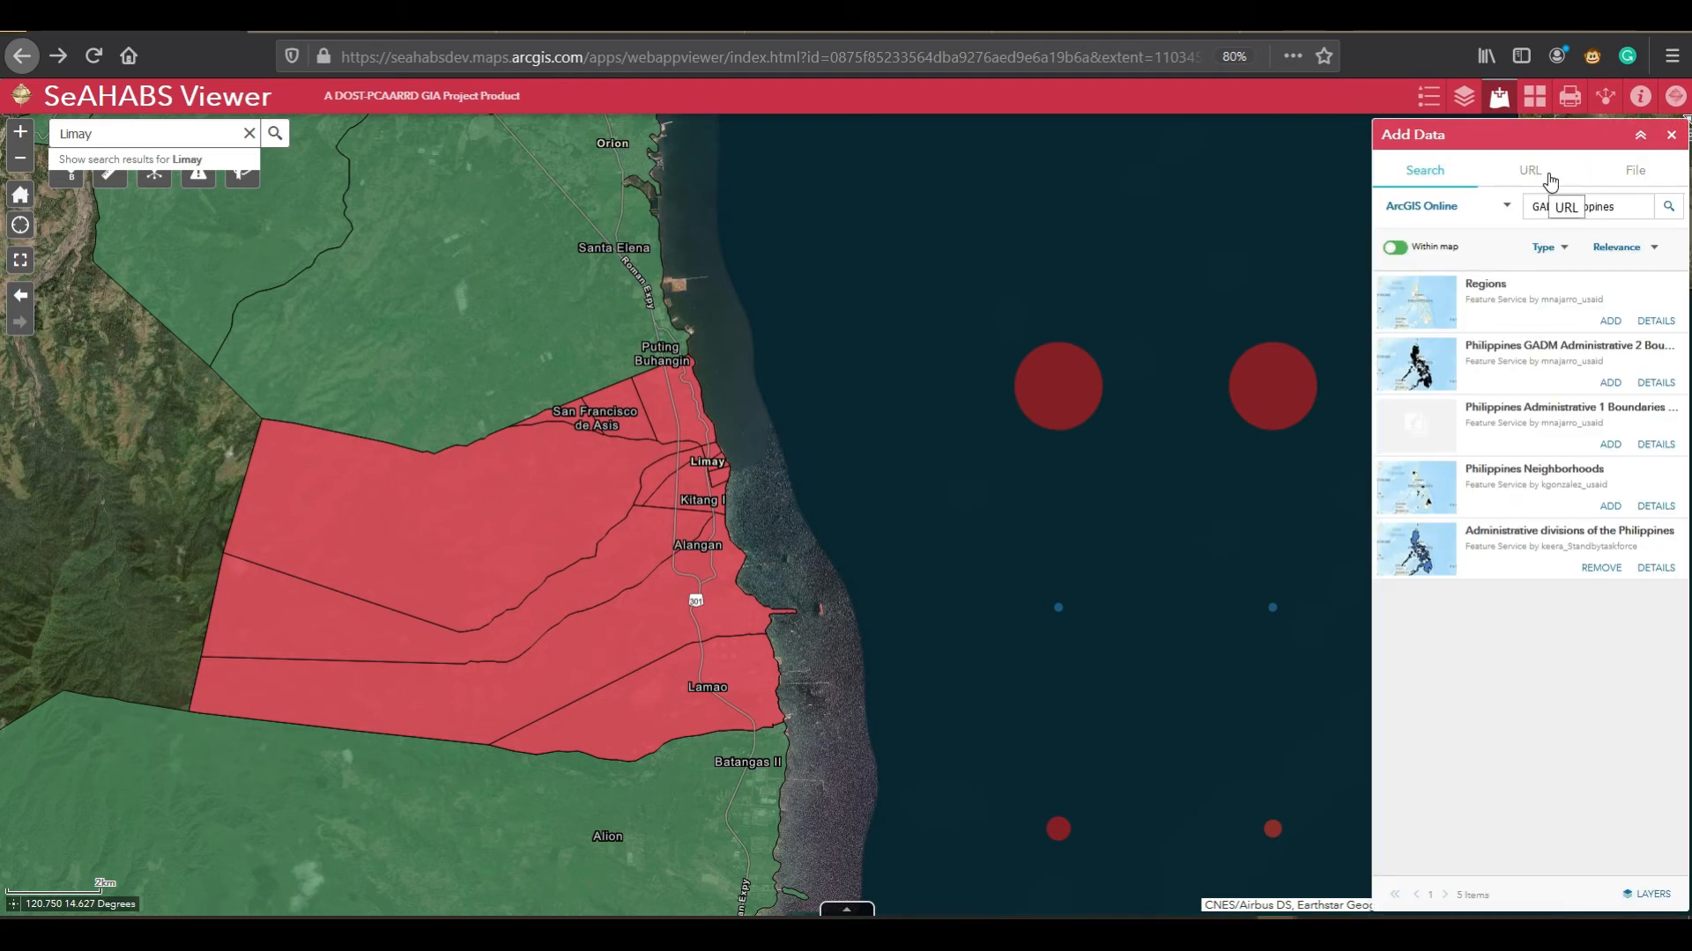
{"action": "left_click", "coordinate": [1631, 172]}
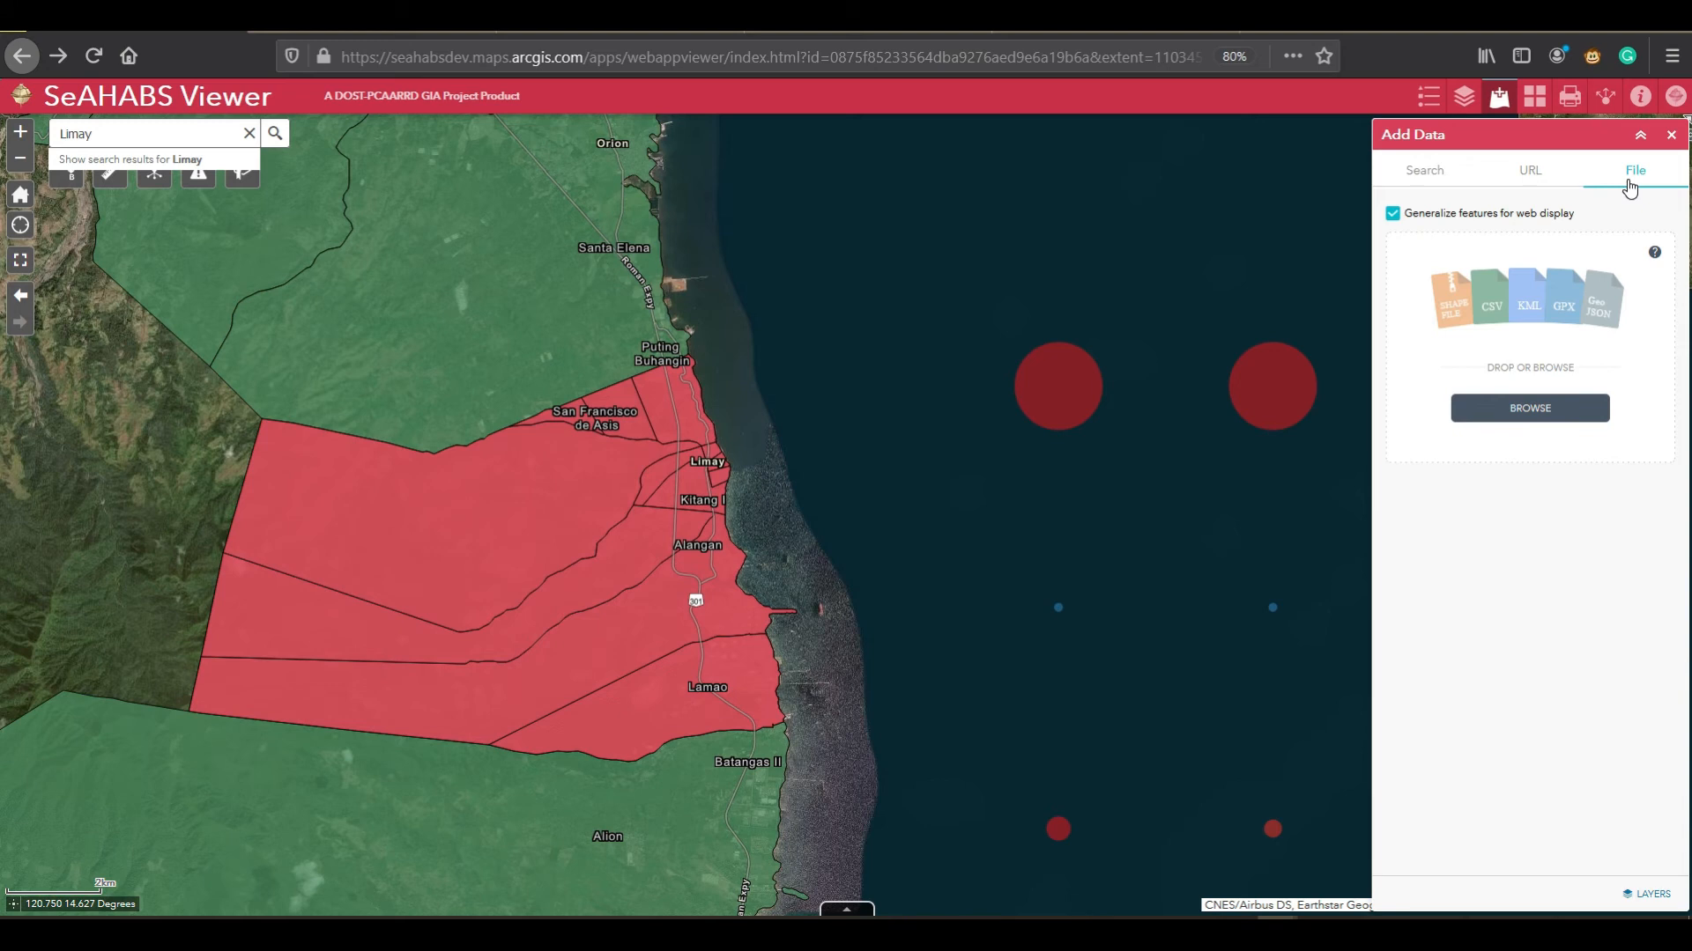
{"action": "left_click", "coordinate": [1531, 410]}
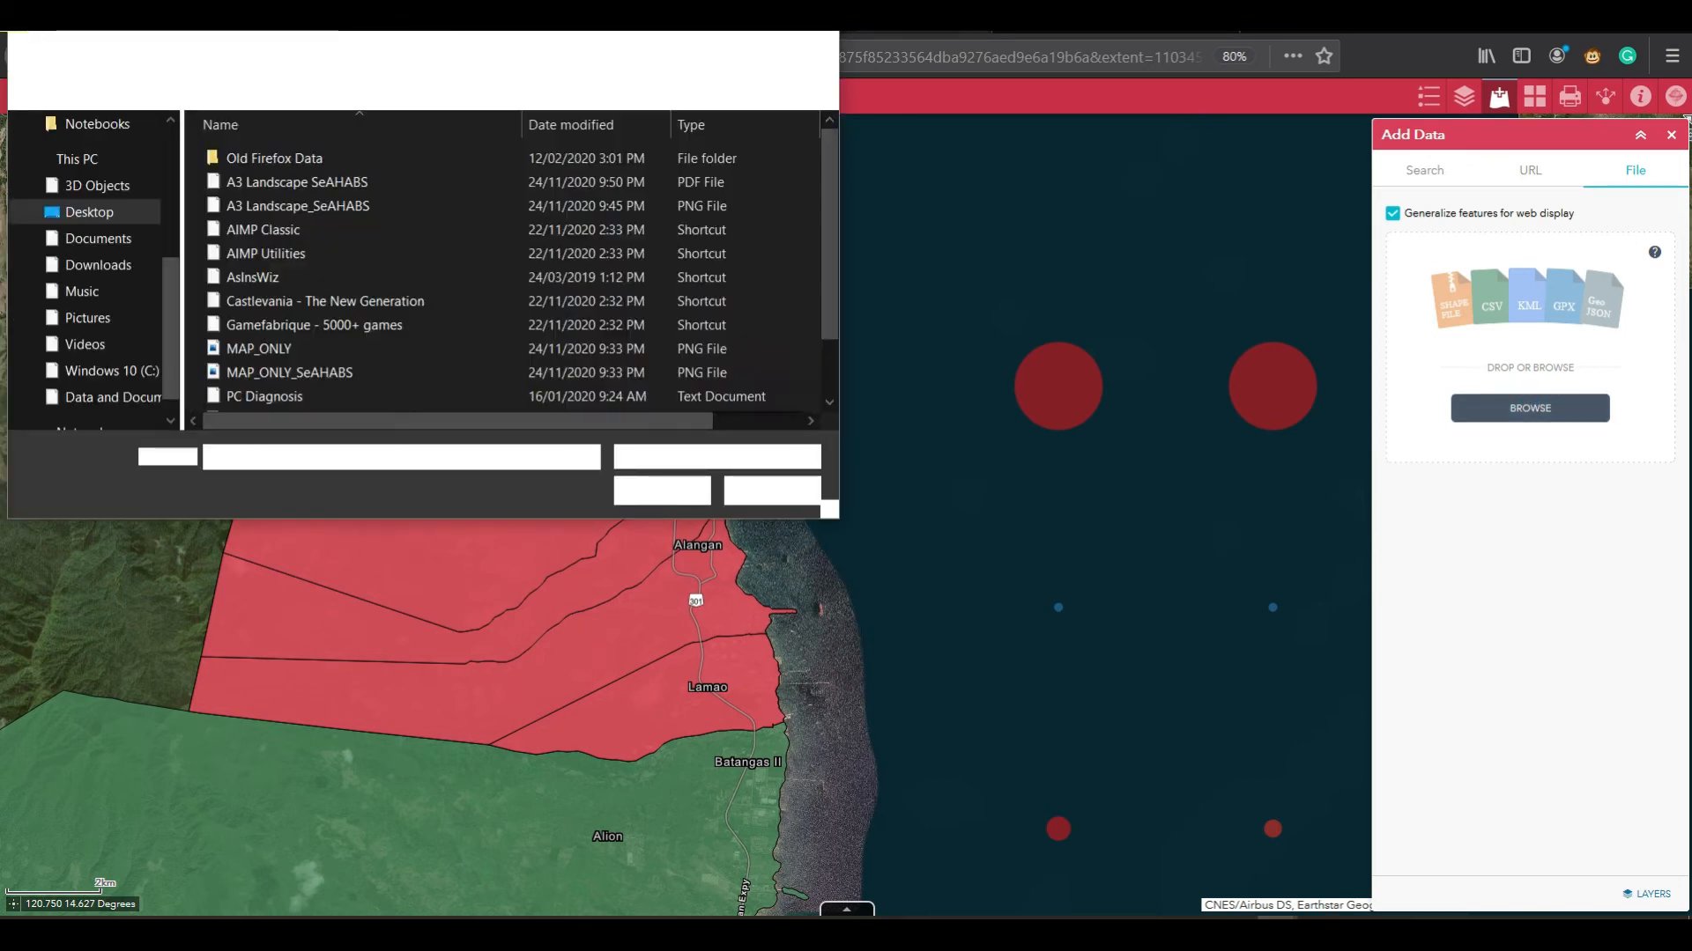
{"action": "key", "text": "Escape"}
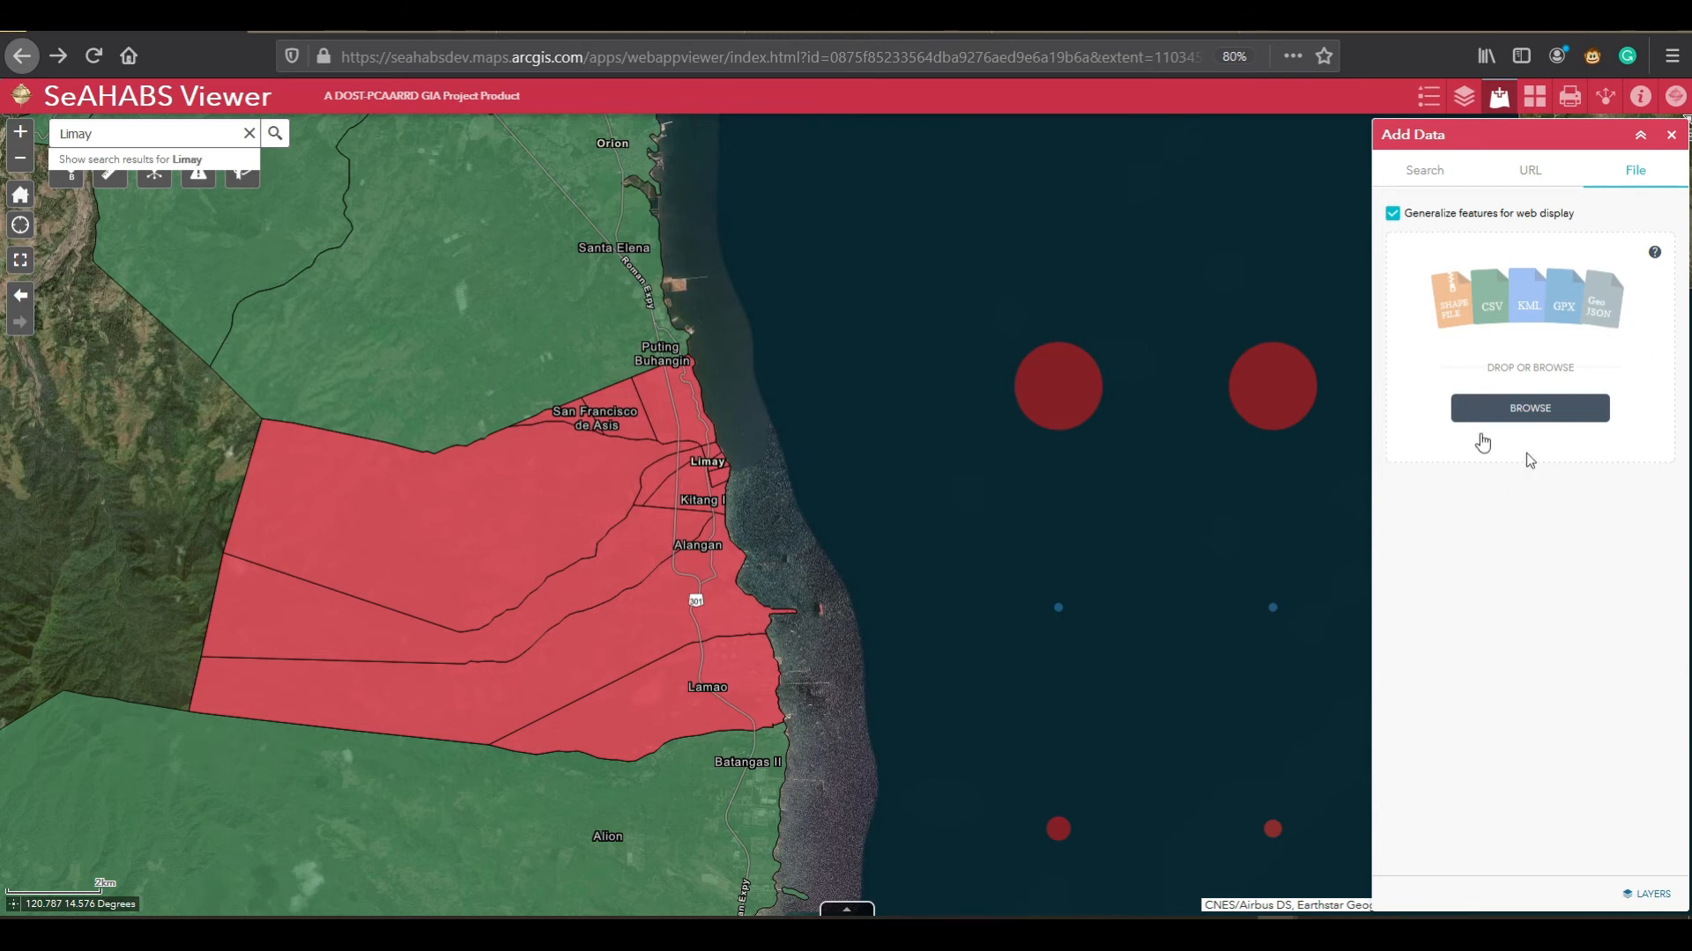
Step: Add the SeAHABS For_validation_20Sep2020 CSV file from the Desktop to the map
{"action": "left_click", "coordinate": [1520, 411]}
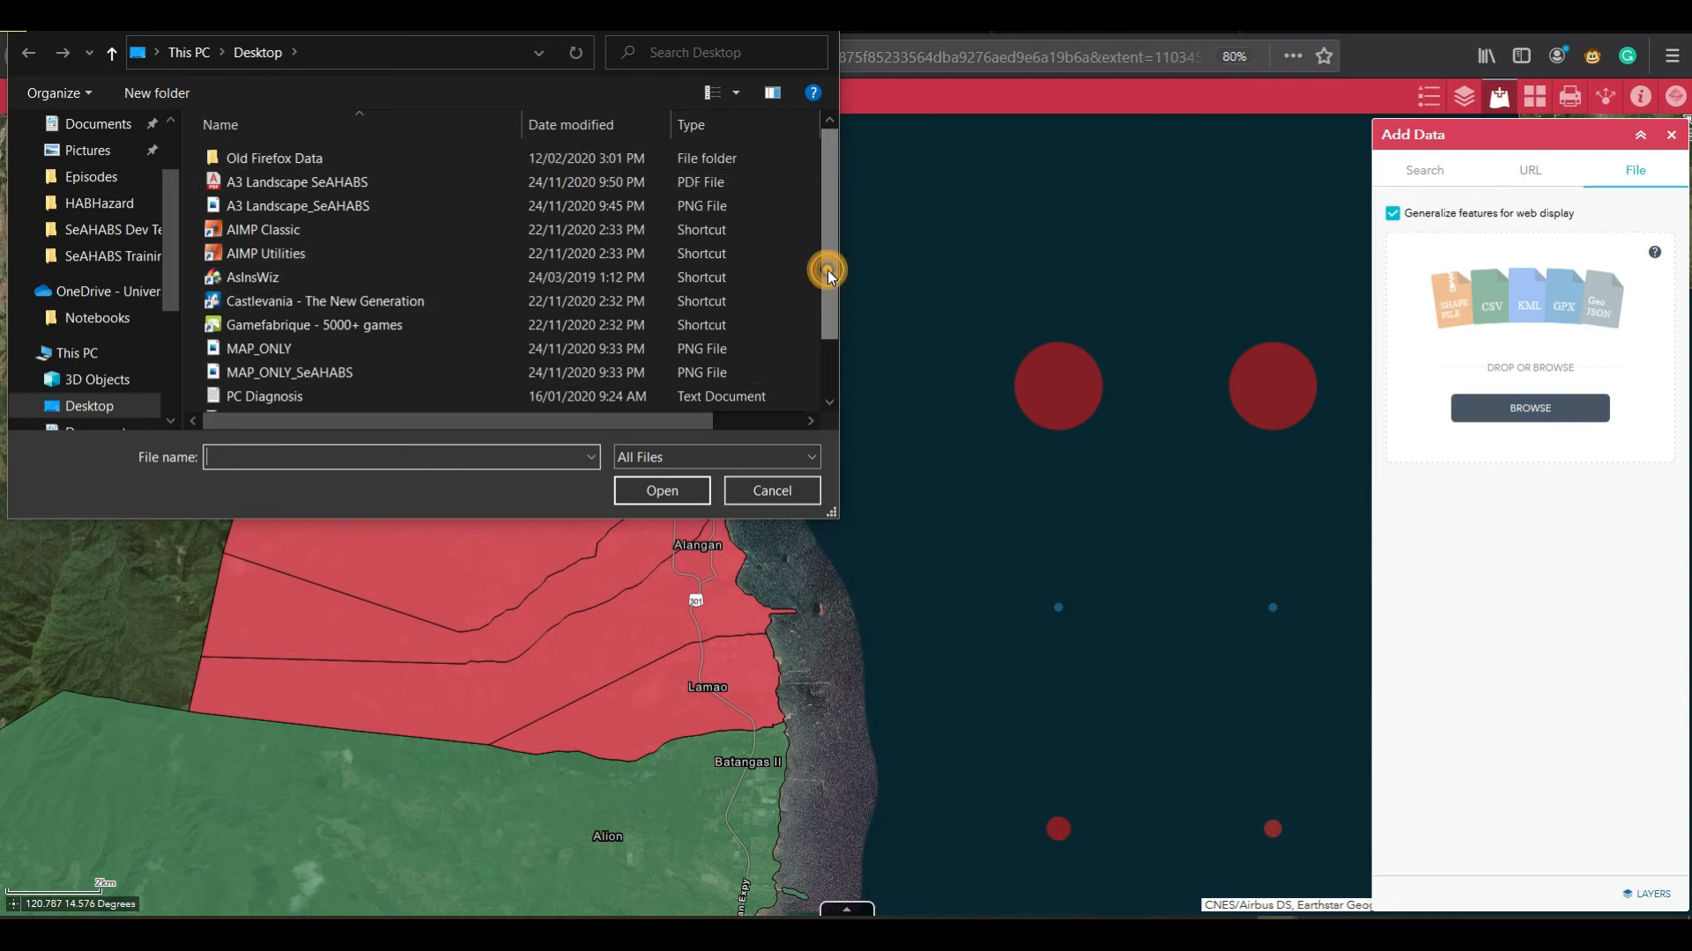
{"action": "left_click_drag", "start_coordinate": [827, 270], "coordinate": [835, 352]}
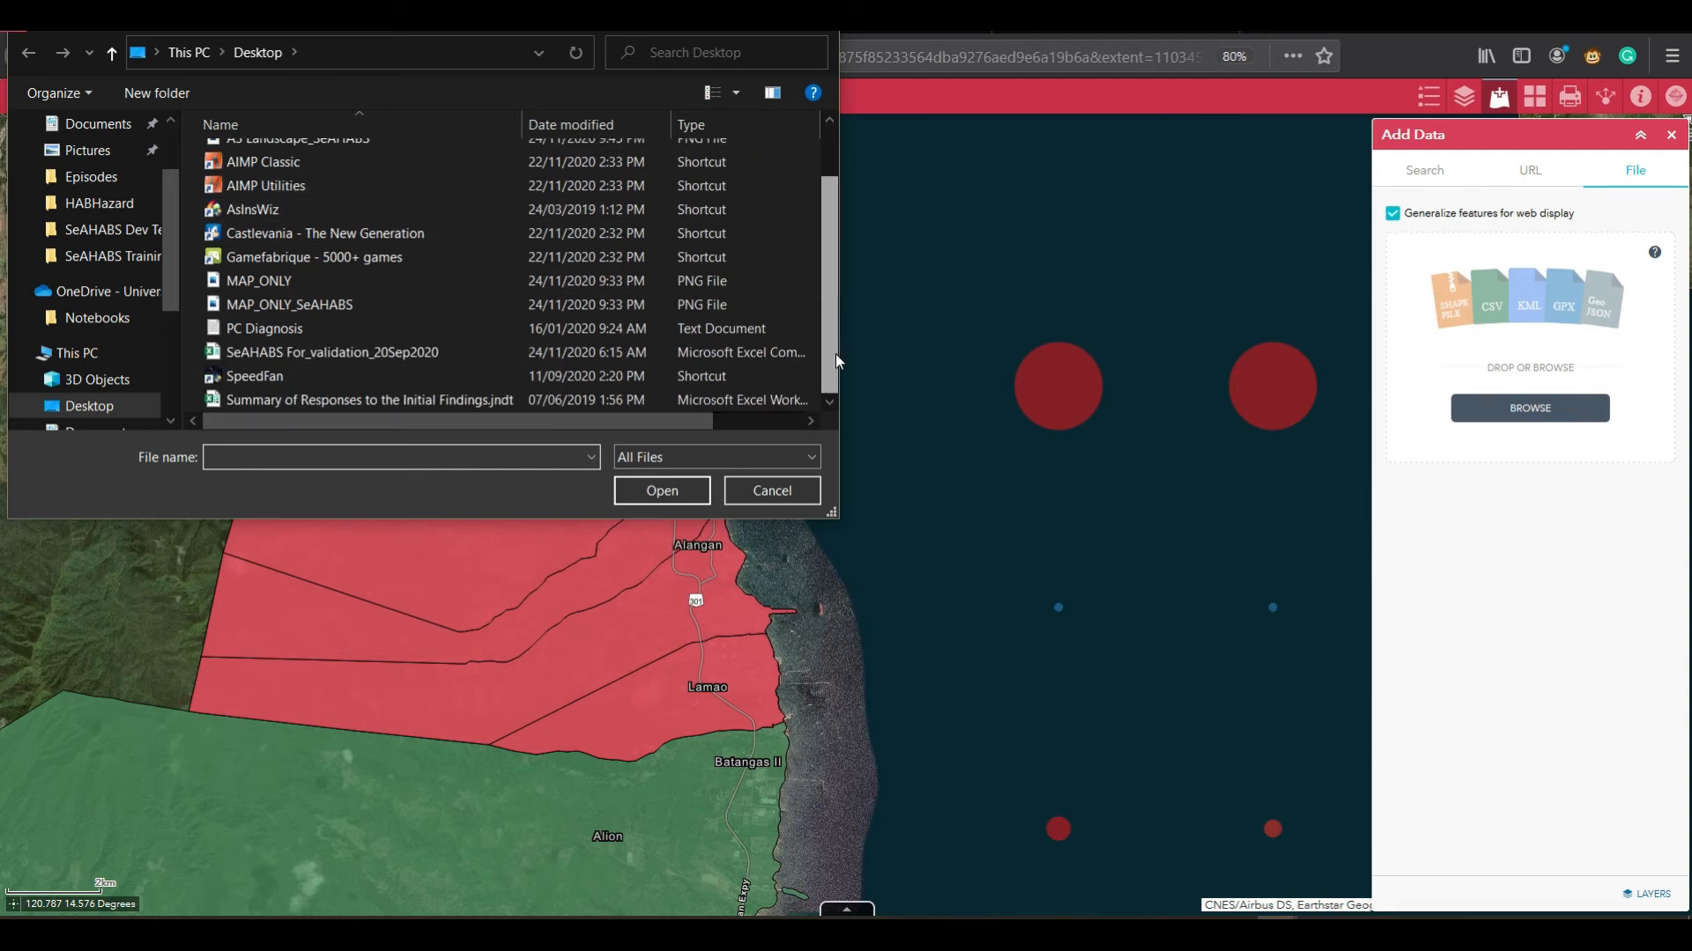
{"action": "left_click", "coordinate": [451, 356]}
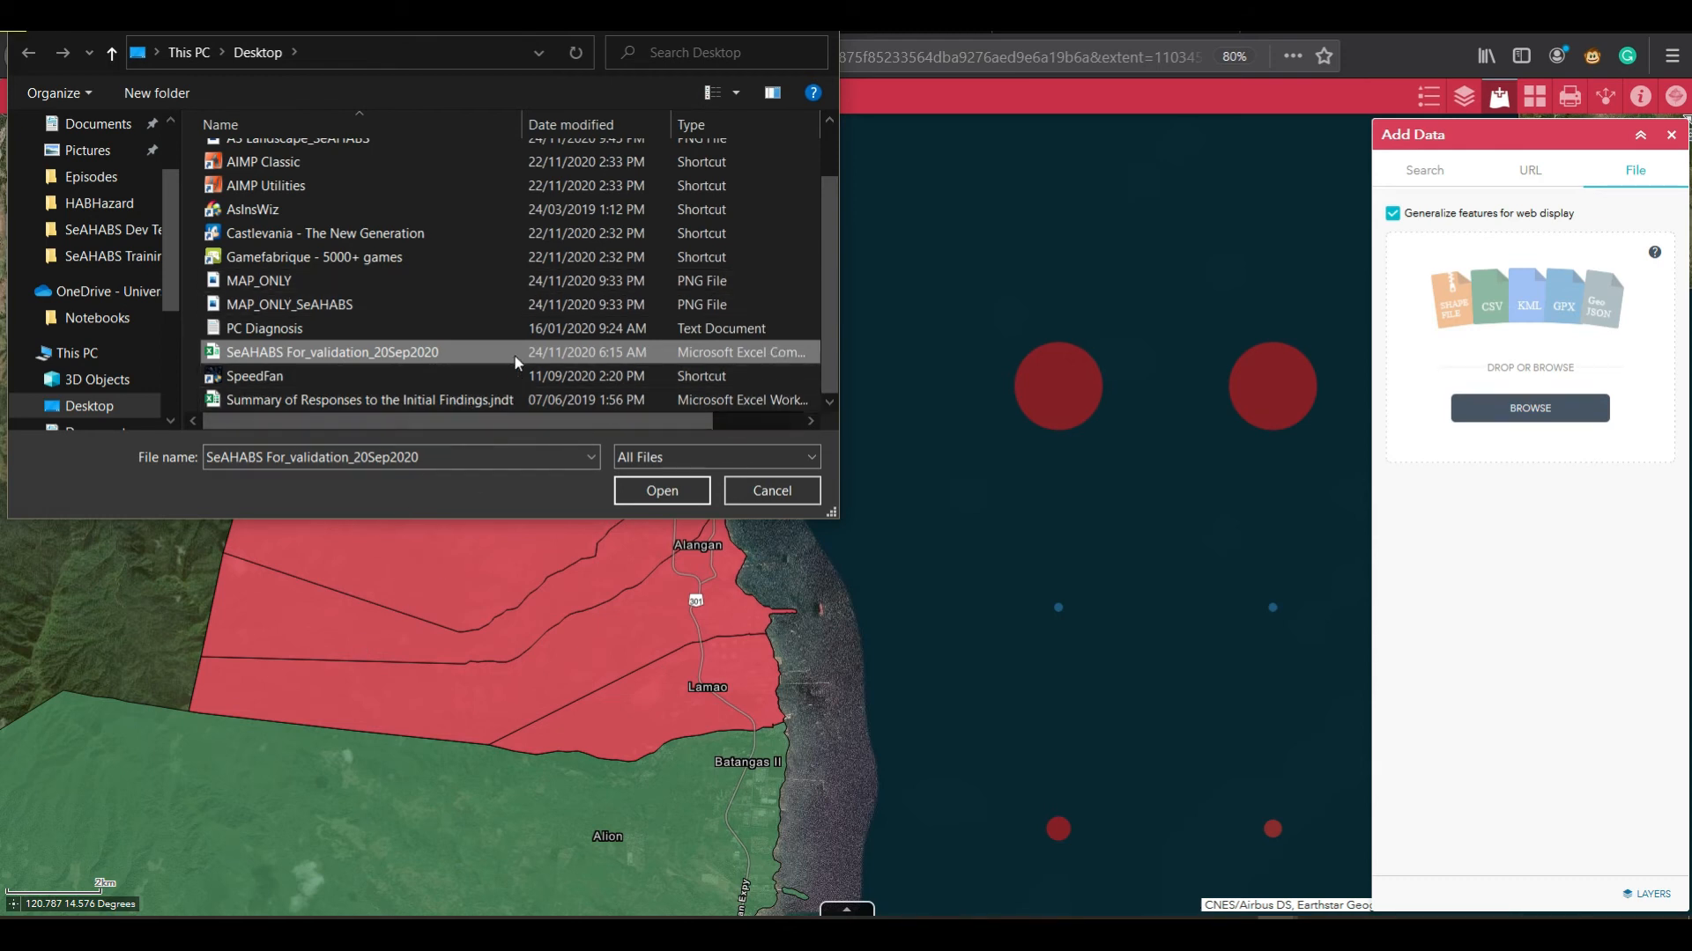
{"action": "left_click", "coordinate": [334, 346]}
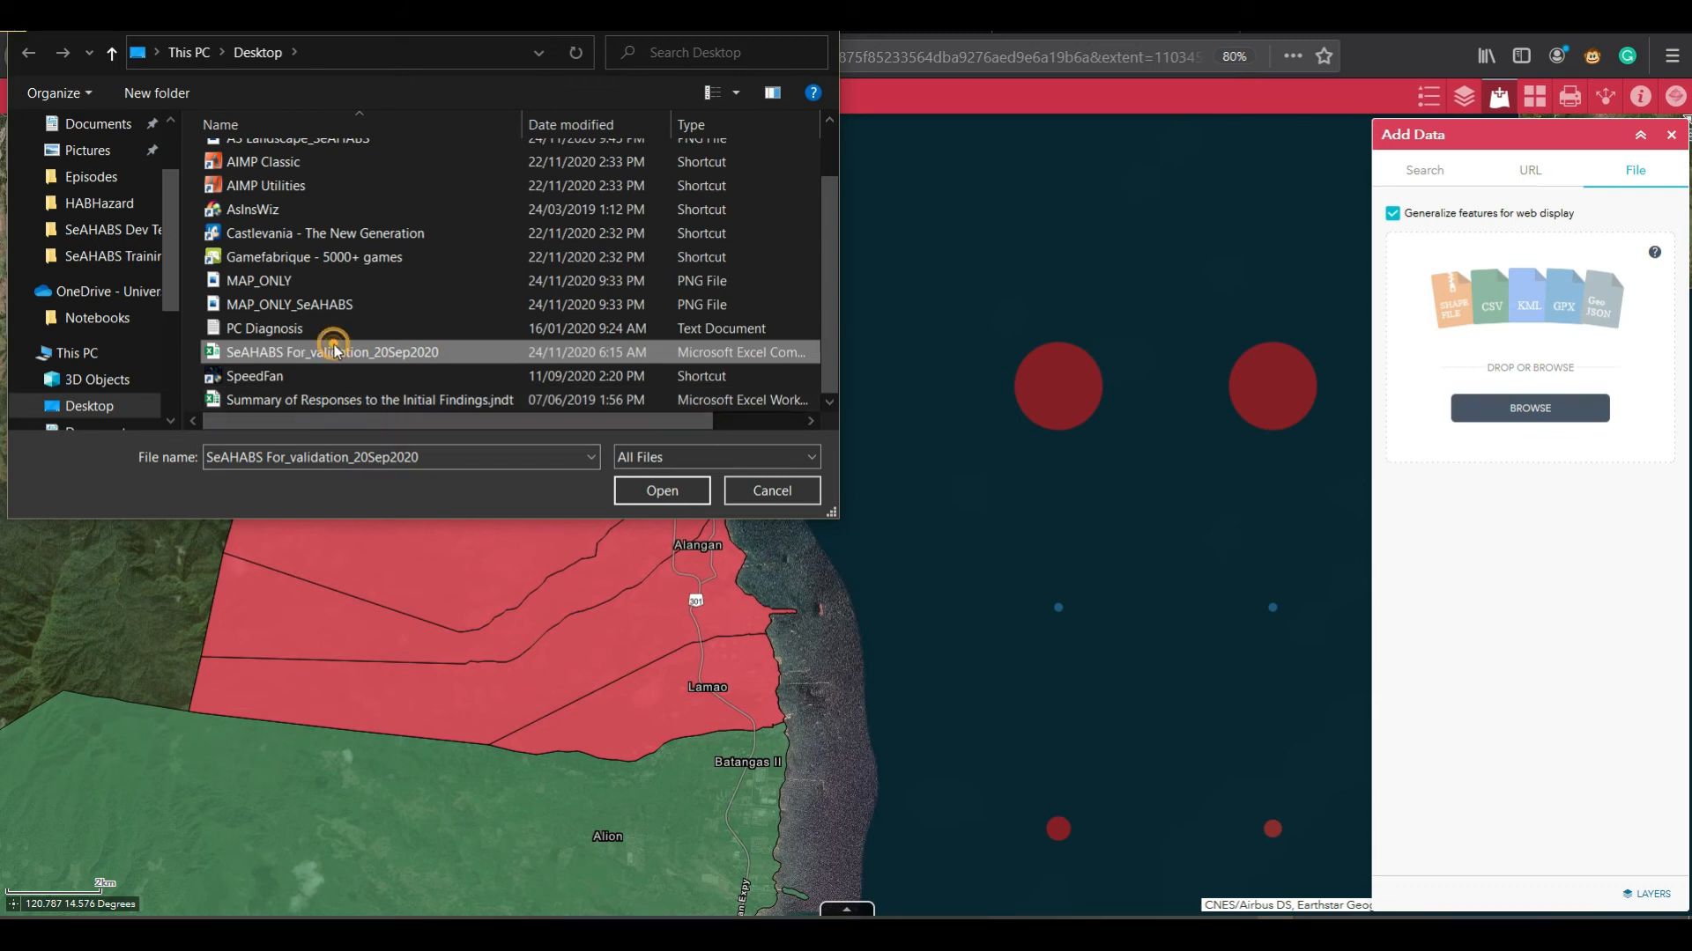
{"action": "left_click", "coordinate": [290, 332]}
{"action": "left_click", "coordinate": [343, 352]}
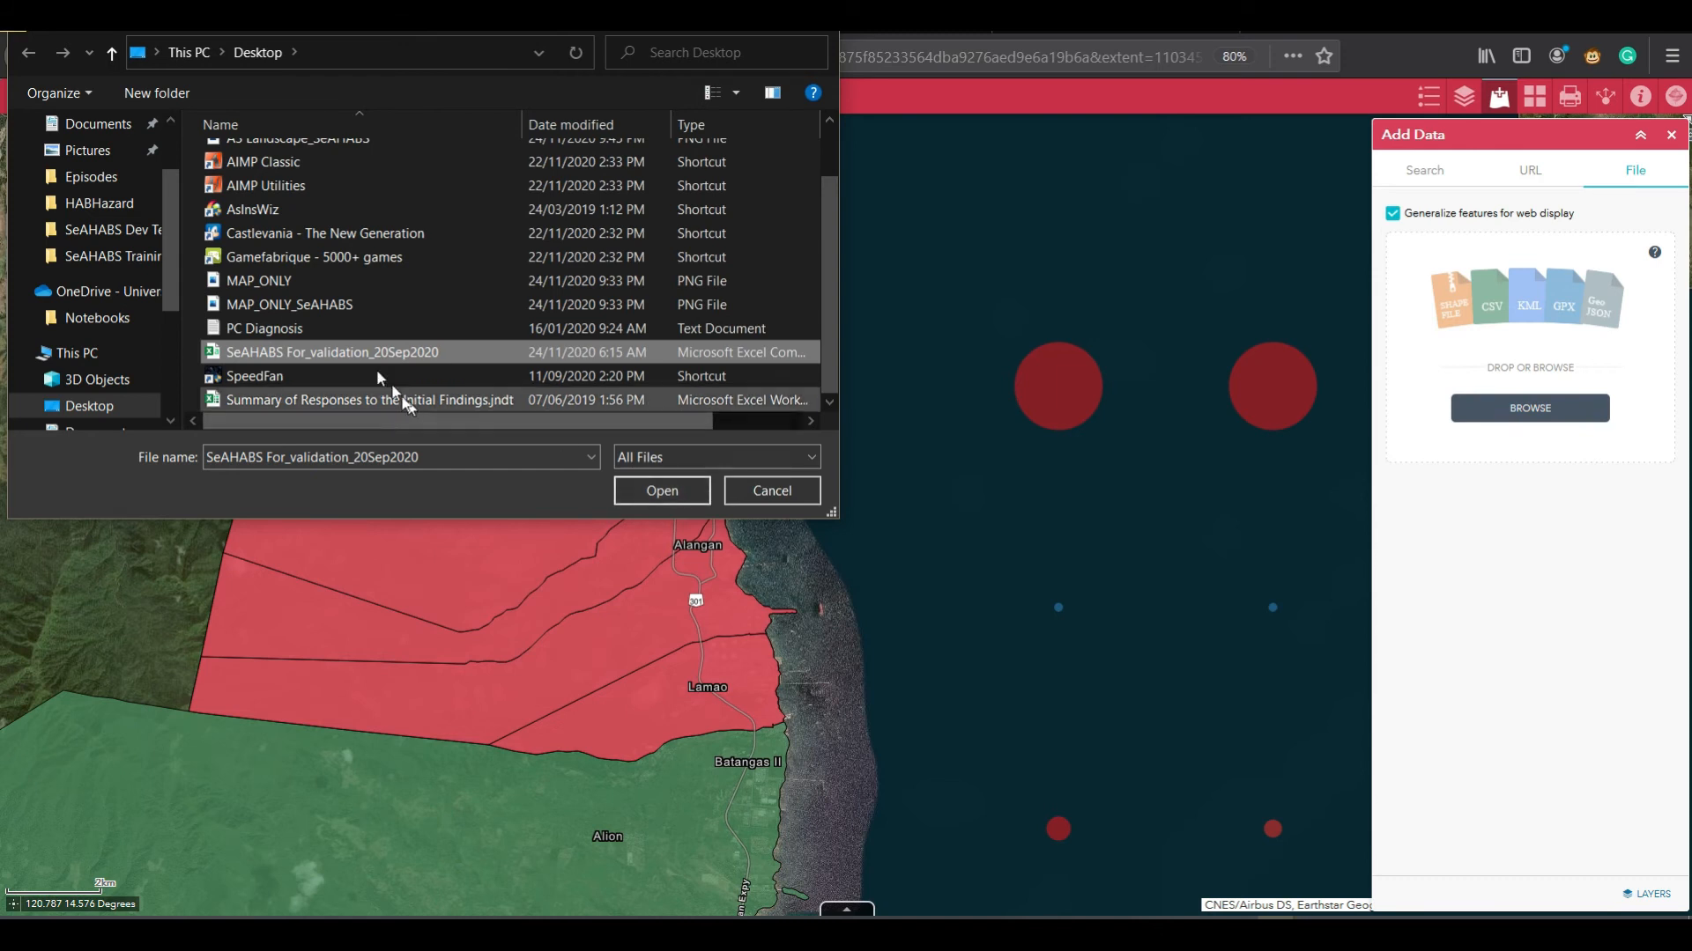
{"action": "left_click", "coordinate": [670, 490]}
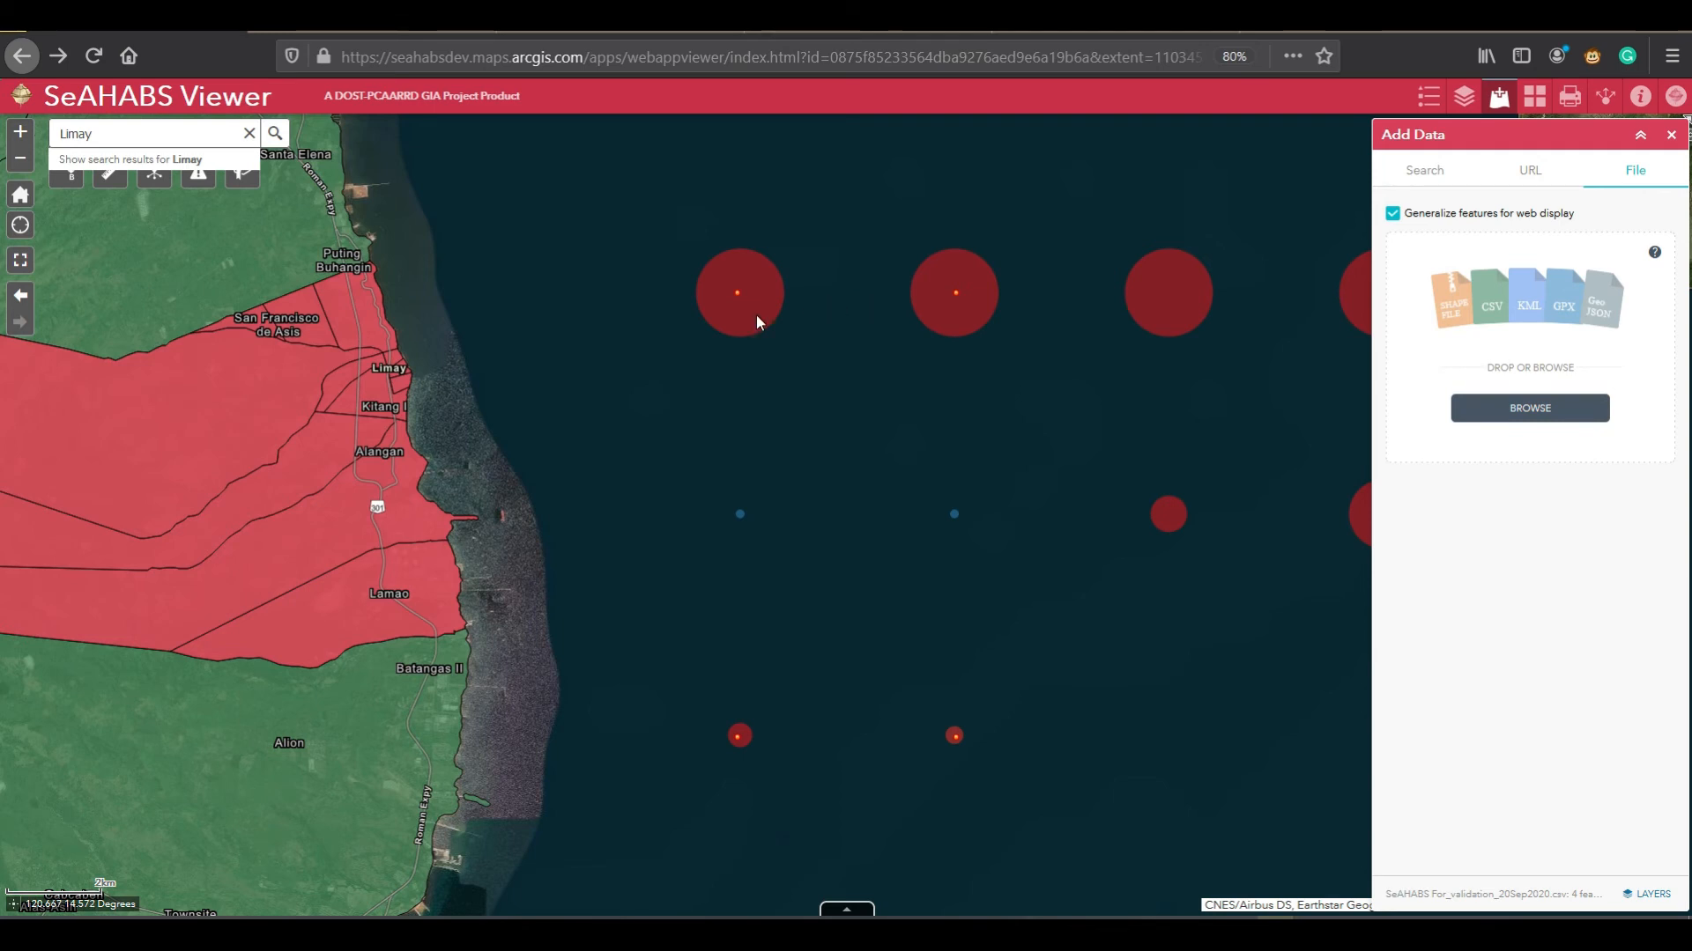
Step: Examine the added validation points over the anomaly circles off Limay at close range
{"action": "scroll", "coordinate": [756, 315], "scroll_direction": "up", "scroll_amount": 1}
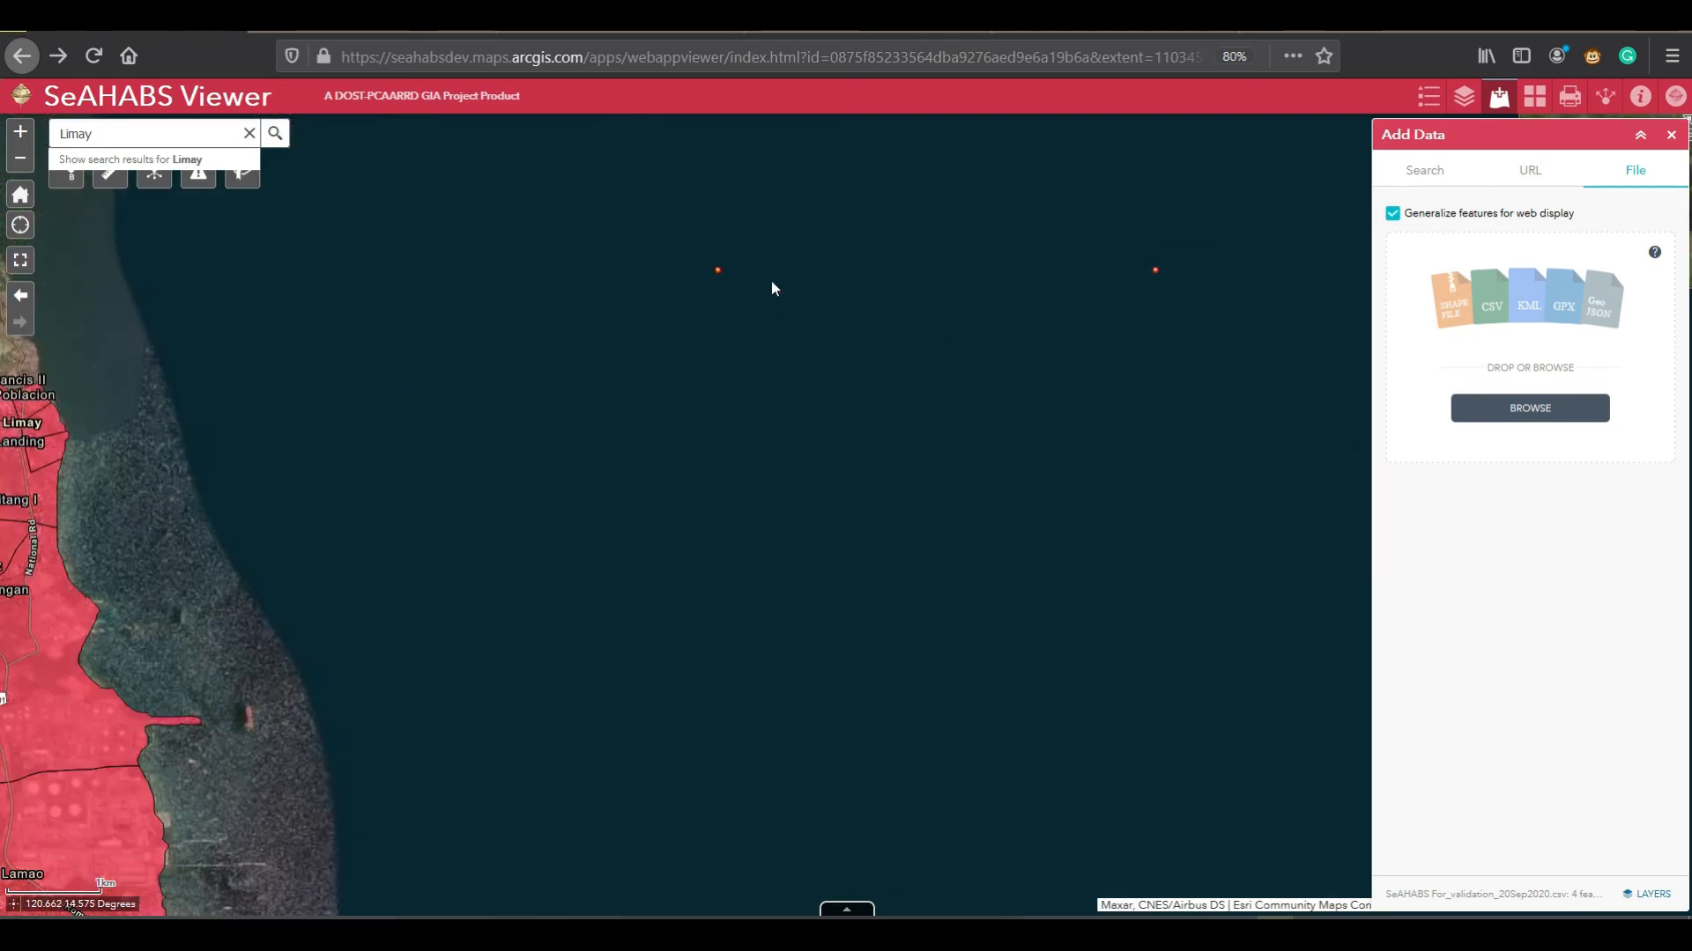
{"action": "left_click_drag", "start_coordinate": [1055, 551], "coordinate": [1020, 392]}
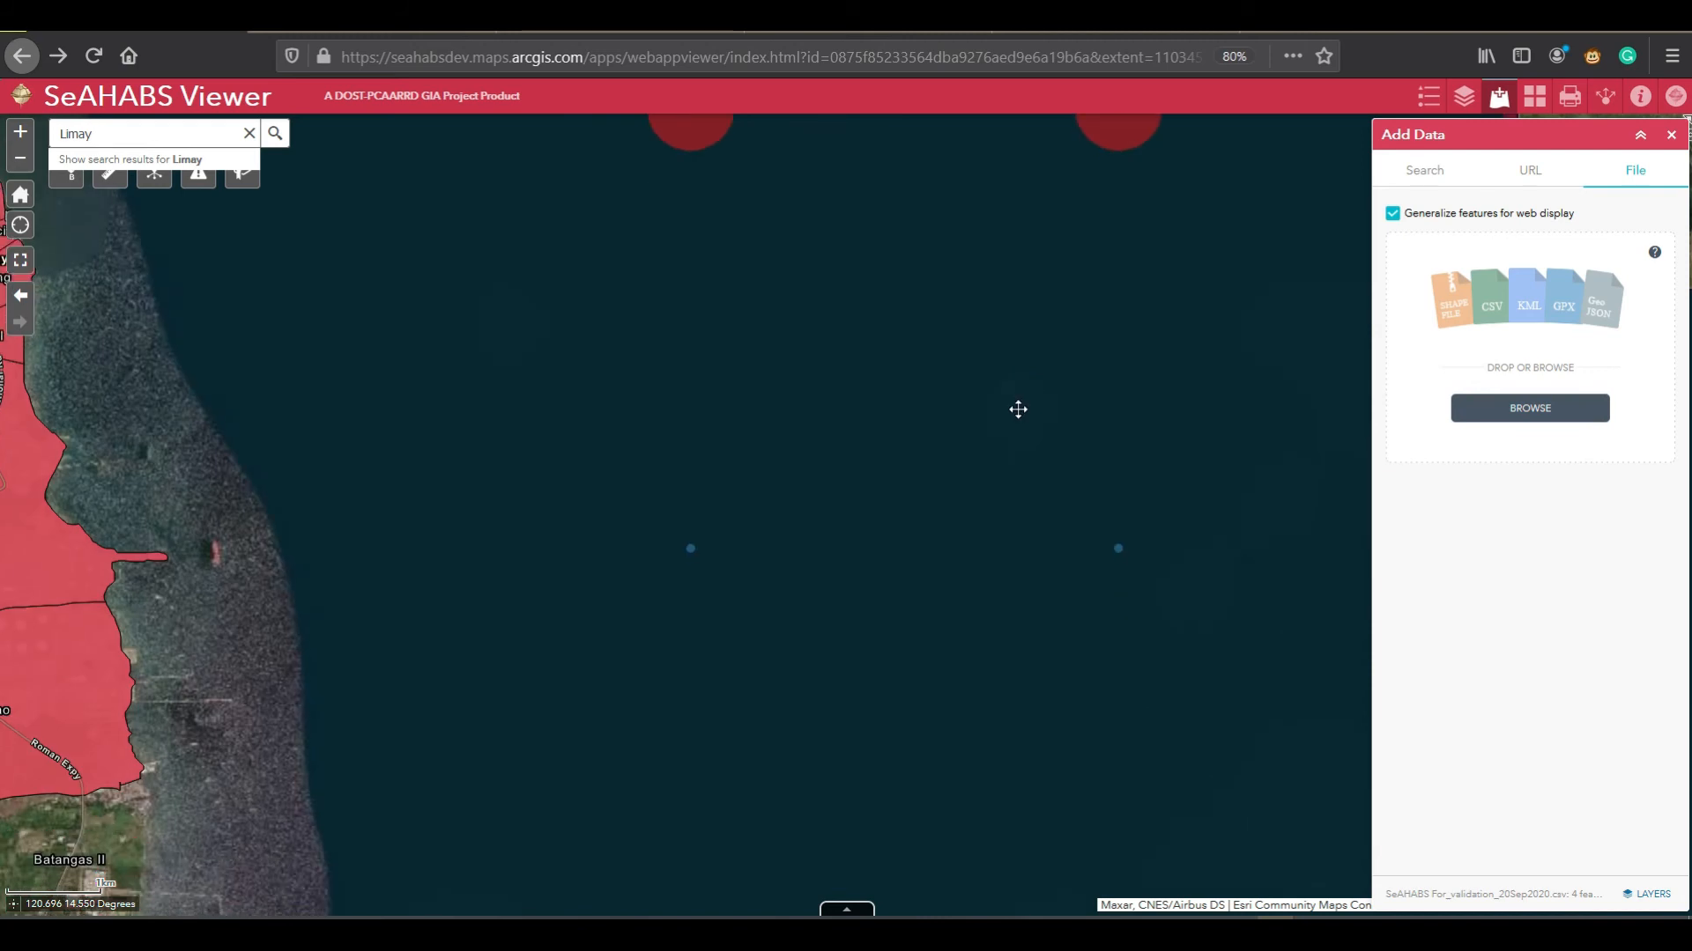
{"action": "left_click_drag", "start_coordinate": [999, 261], "coordinate": [951, 294]}
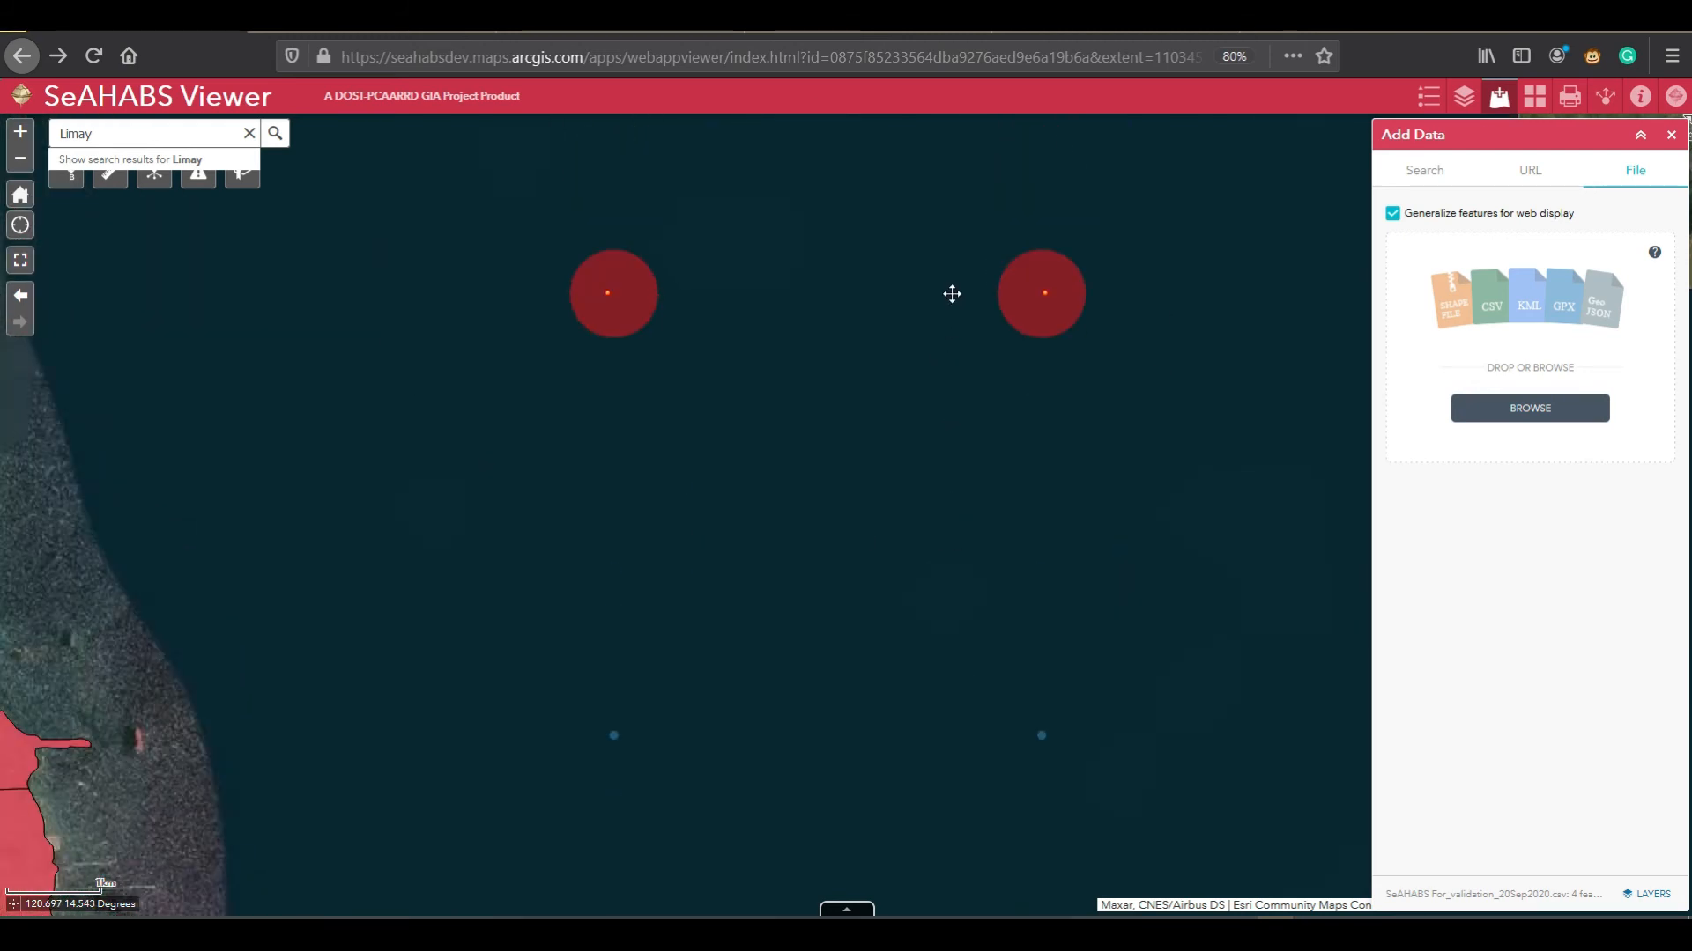
{"action": "left_click_drag", "start_coordinate": [971, 700], "coordinate": [970, 373]}
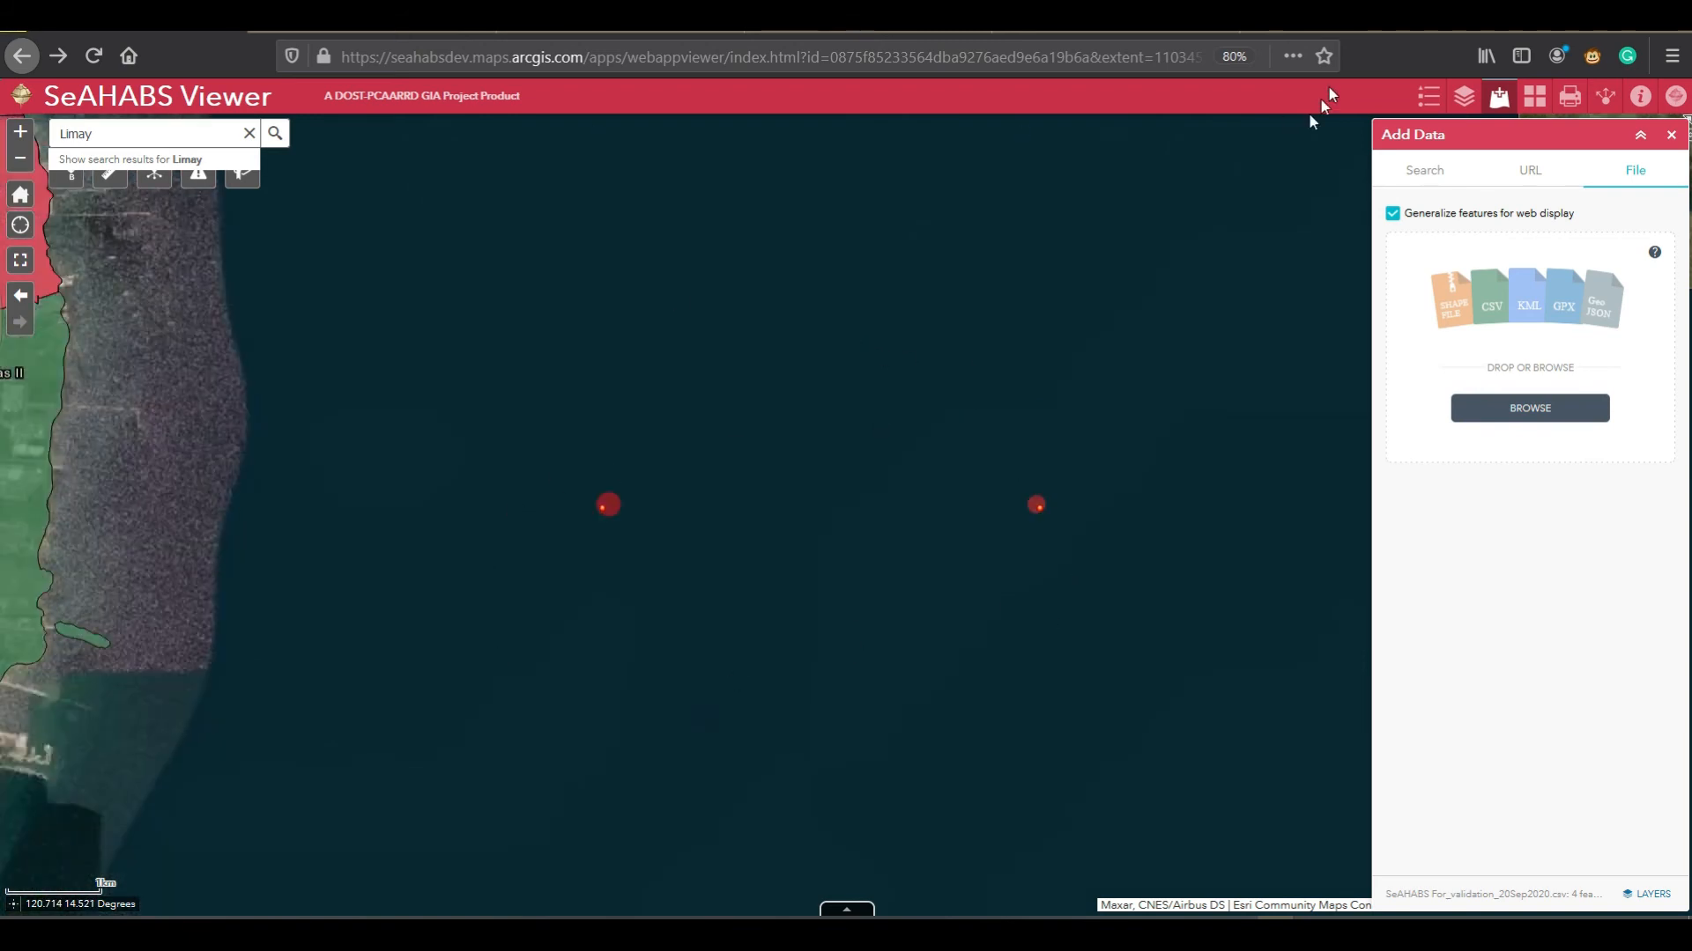
Step: Zoom the map to the SeAHABS For_validation_20Sep2020 layer
{"action": "left_click", "coordinate": [1464, 99]}
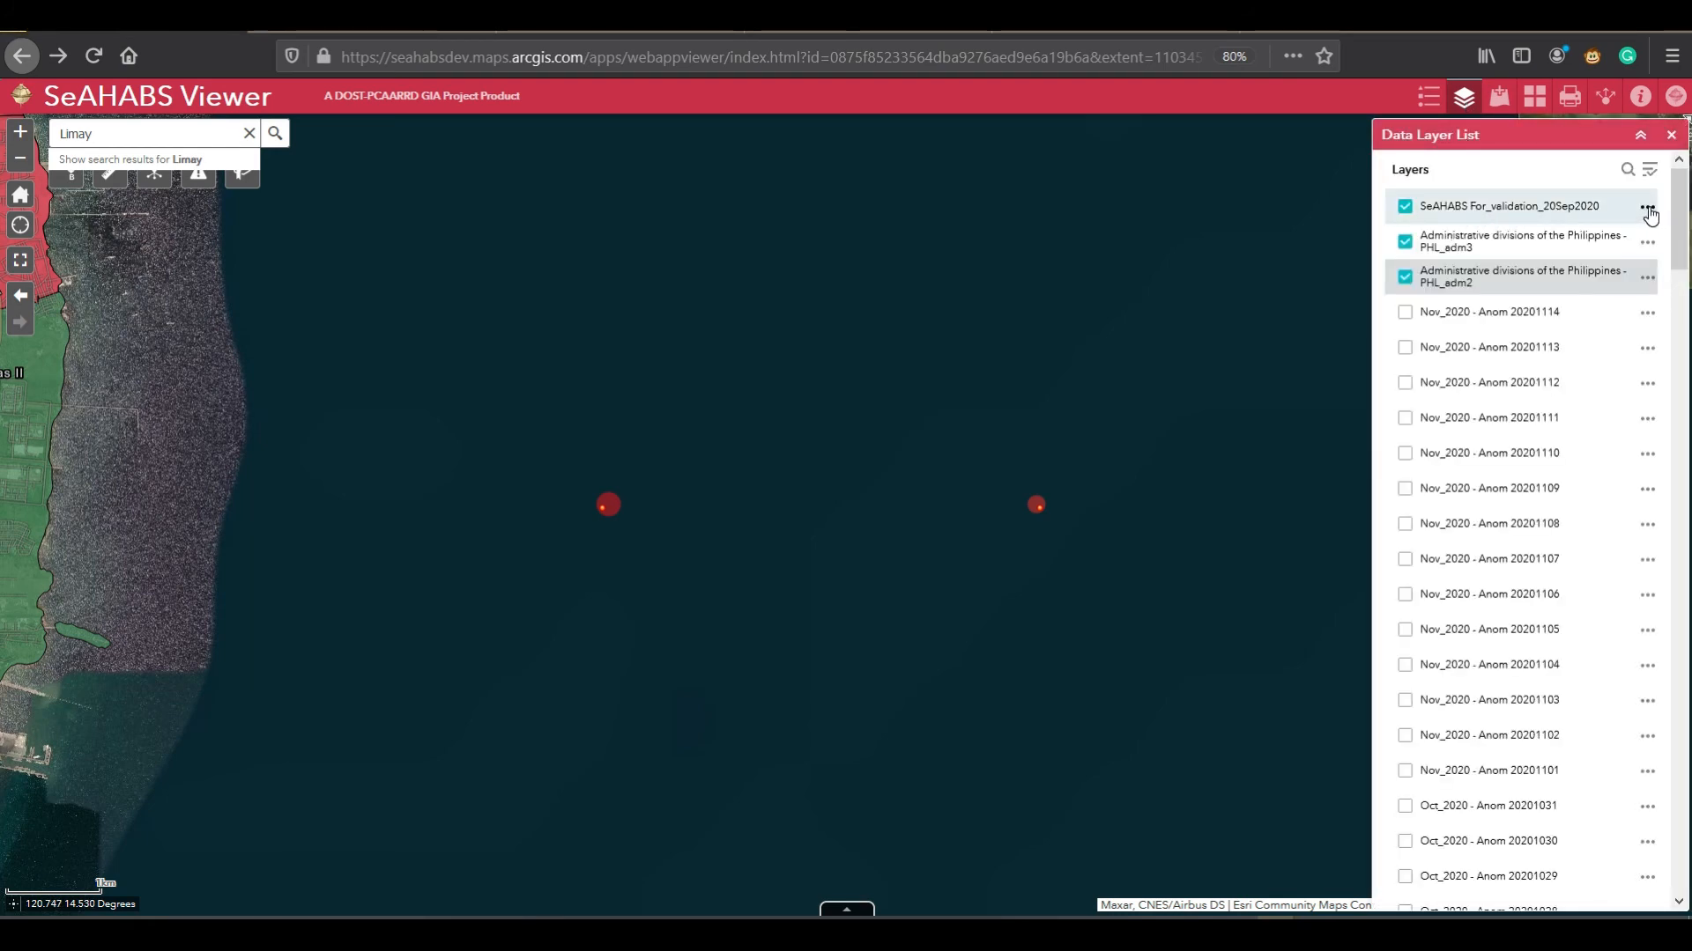
{"action": "left_click", "coordinate": [1648, 208]}
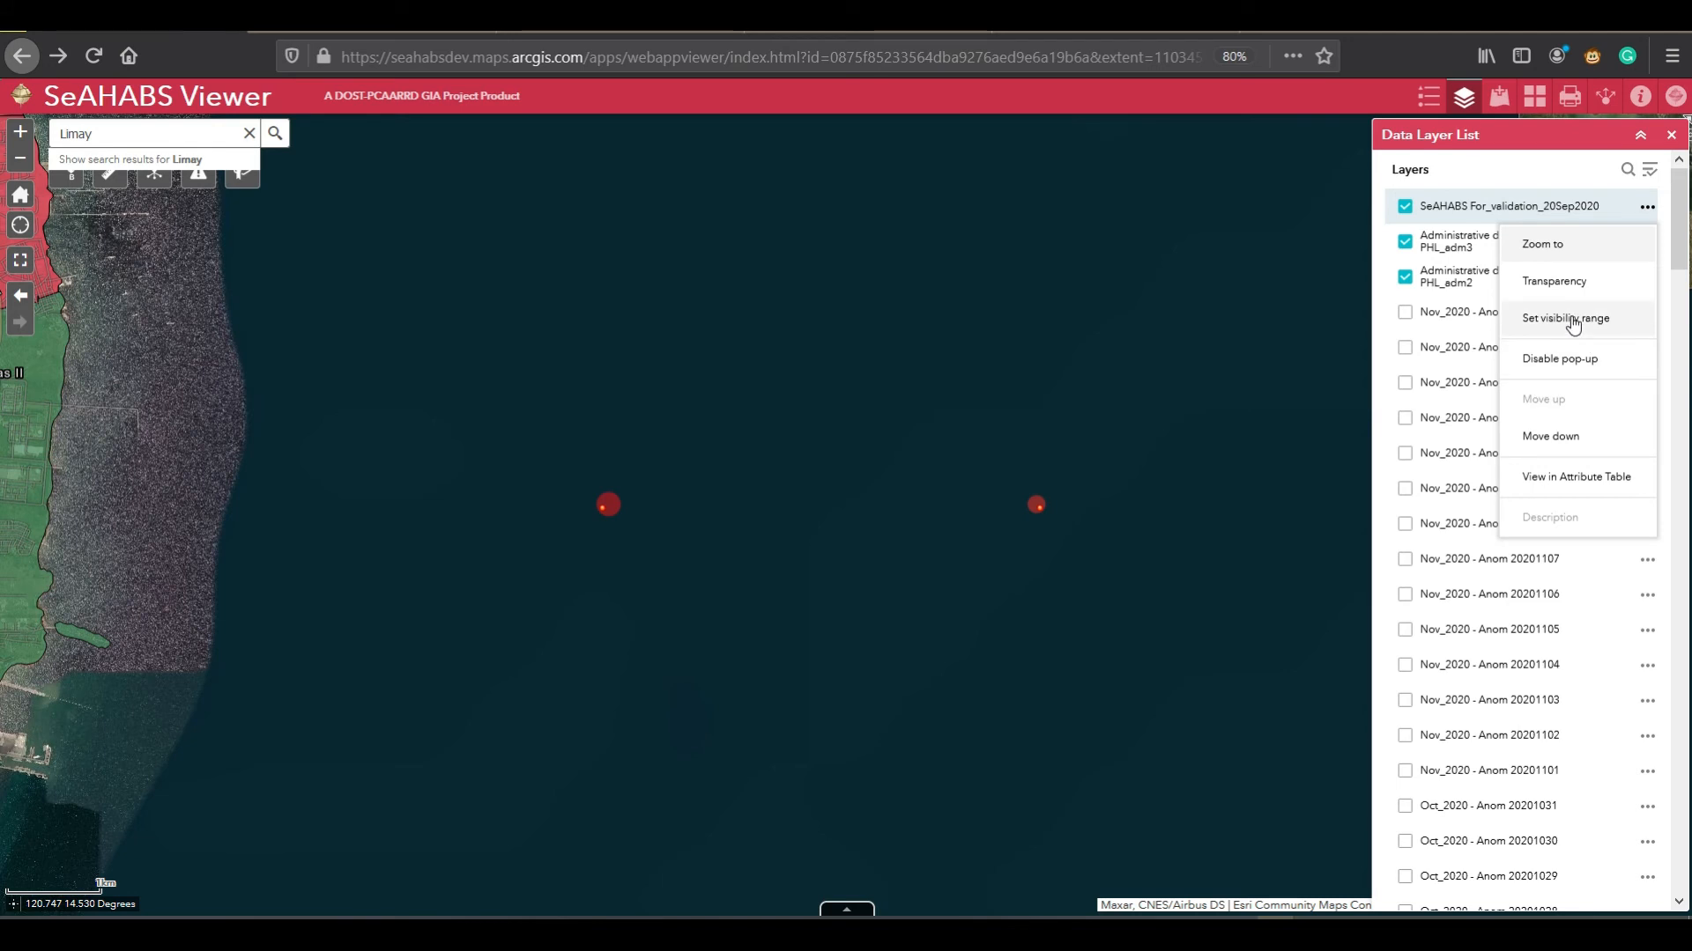
{"action": "left_click", "coordinate": [1570, 257]}
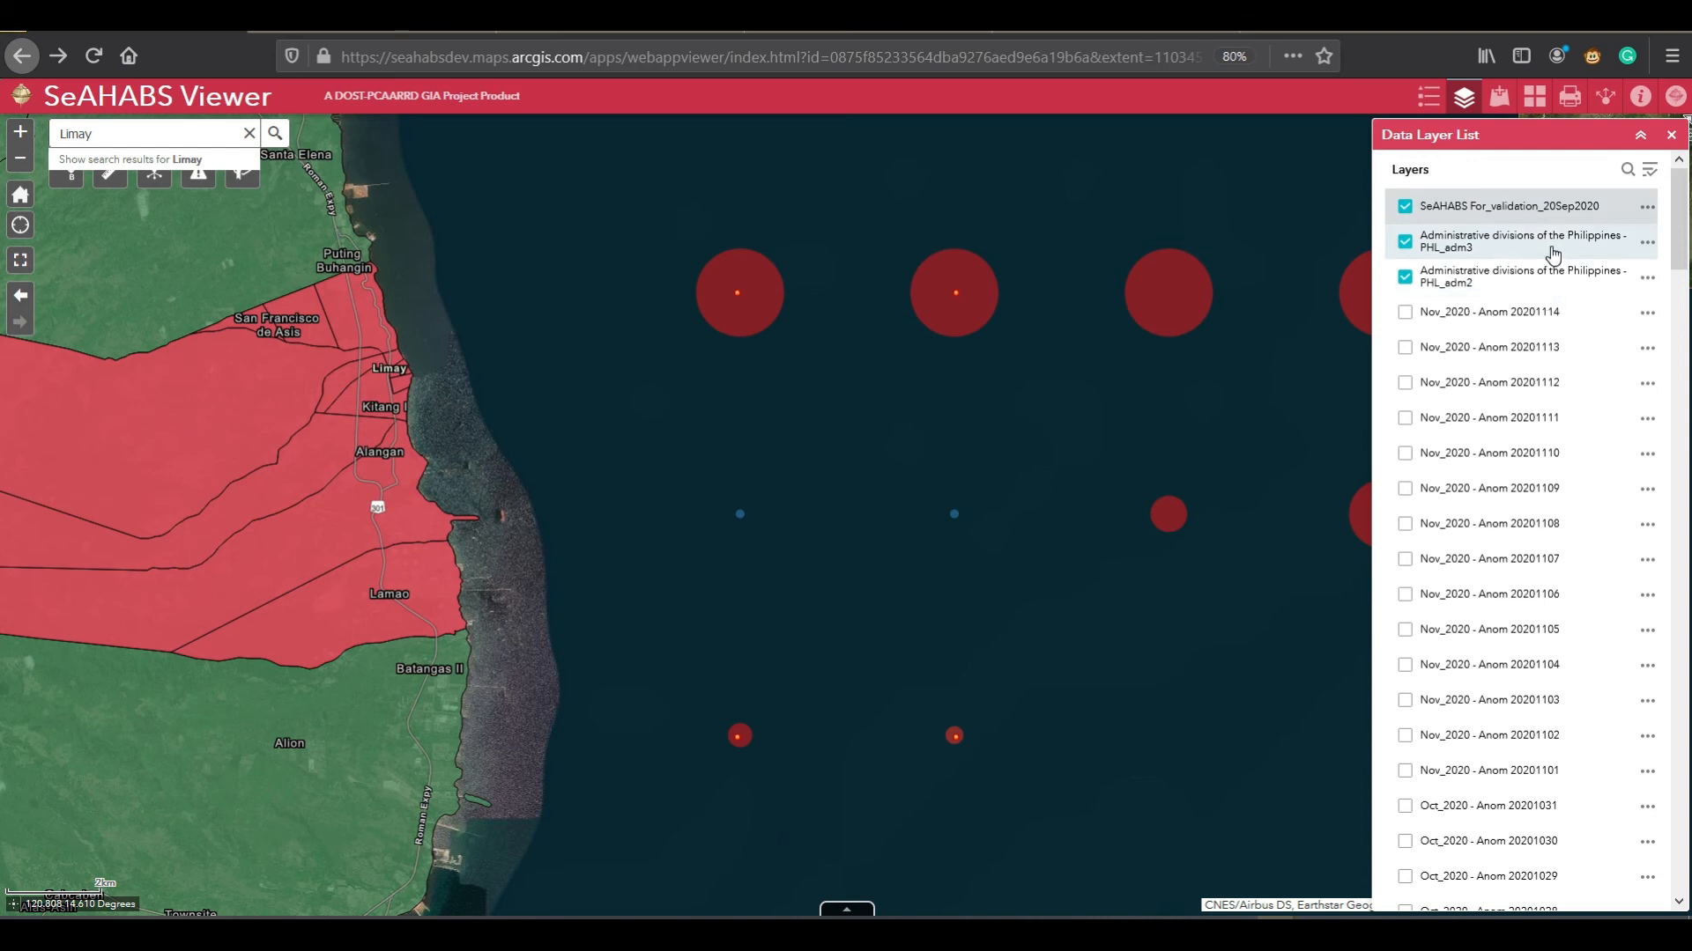
Step: Look at the PHL_adm2 layer's options, and close the Data Layer List with Limay and the validation points in view
{"action": "left_click", "coordinate": [1646, 279]}
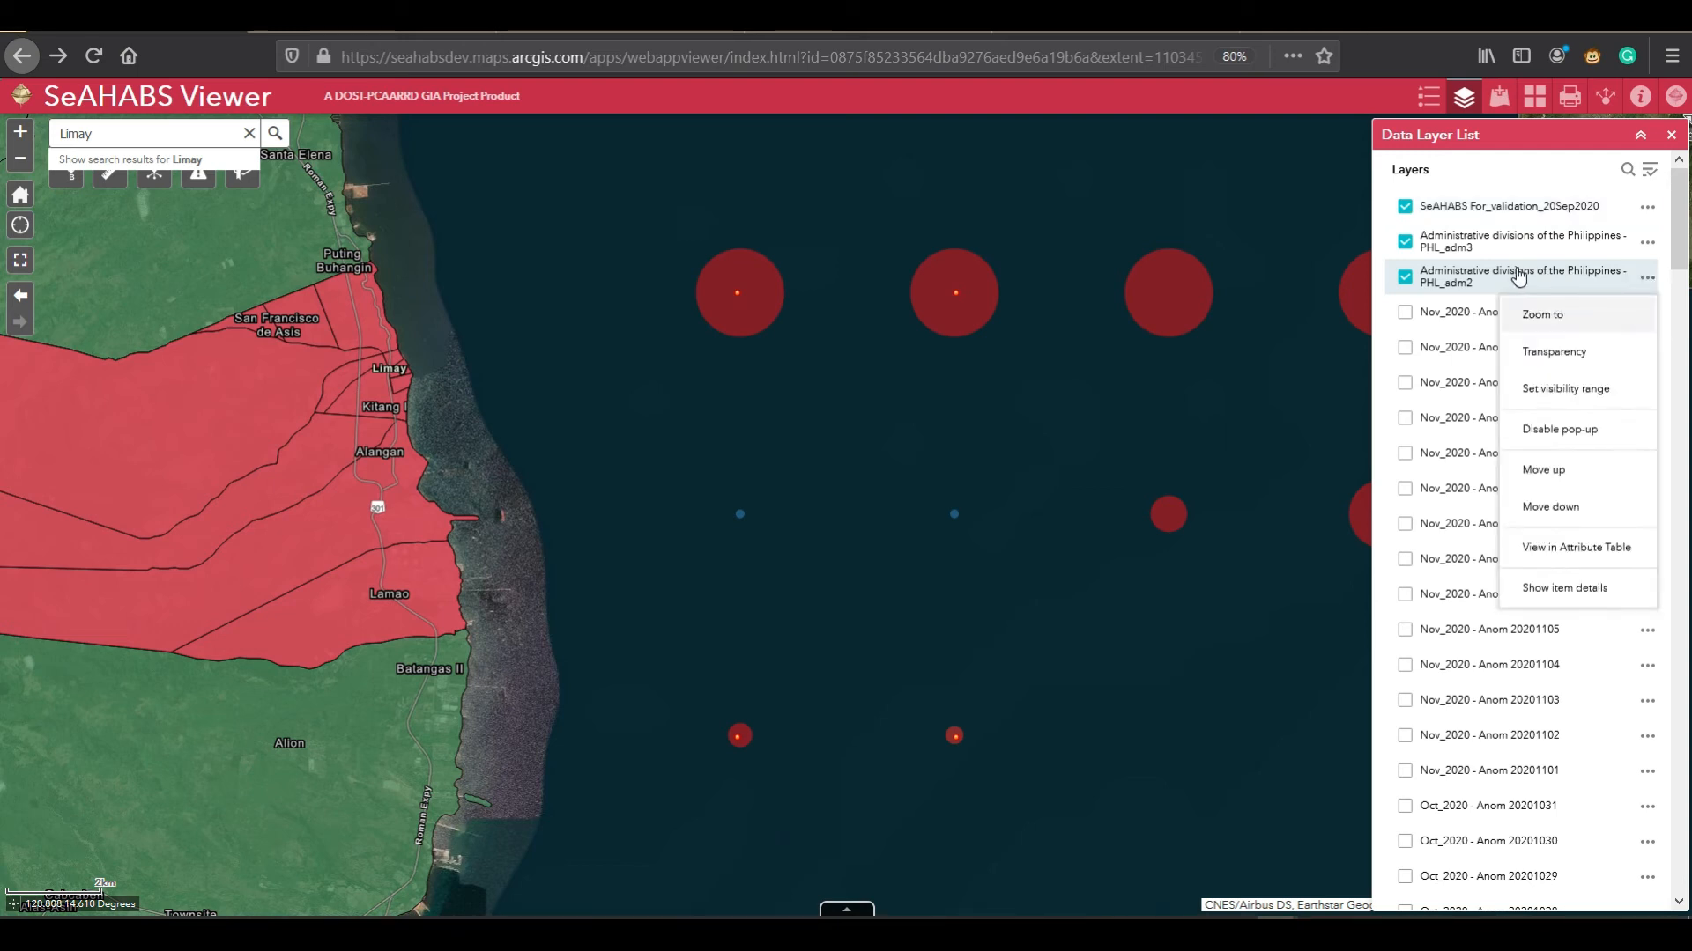
{"action": "left_click", "coordinate": [1503, 164]}
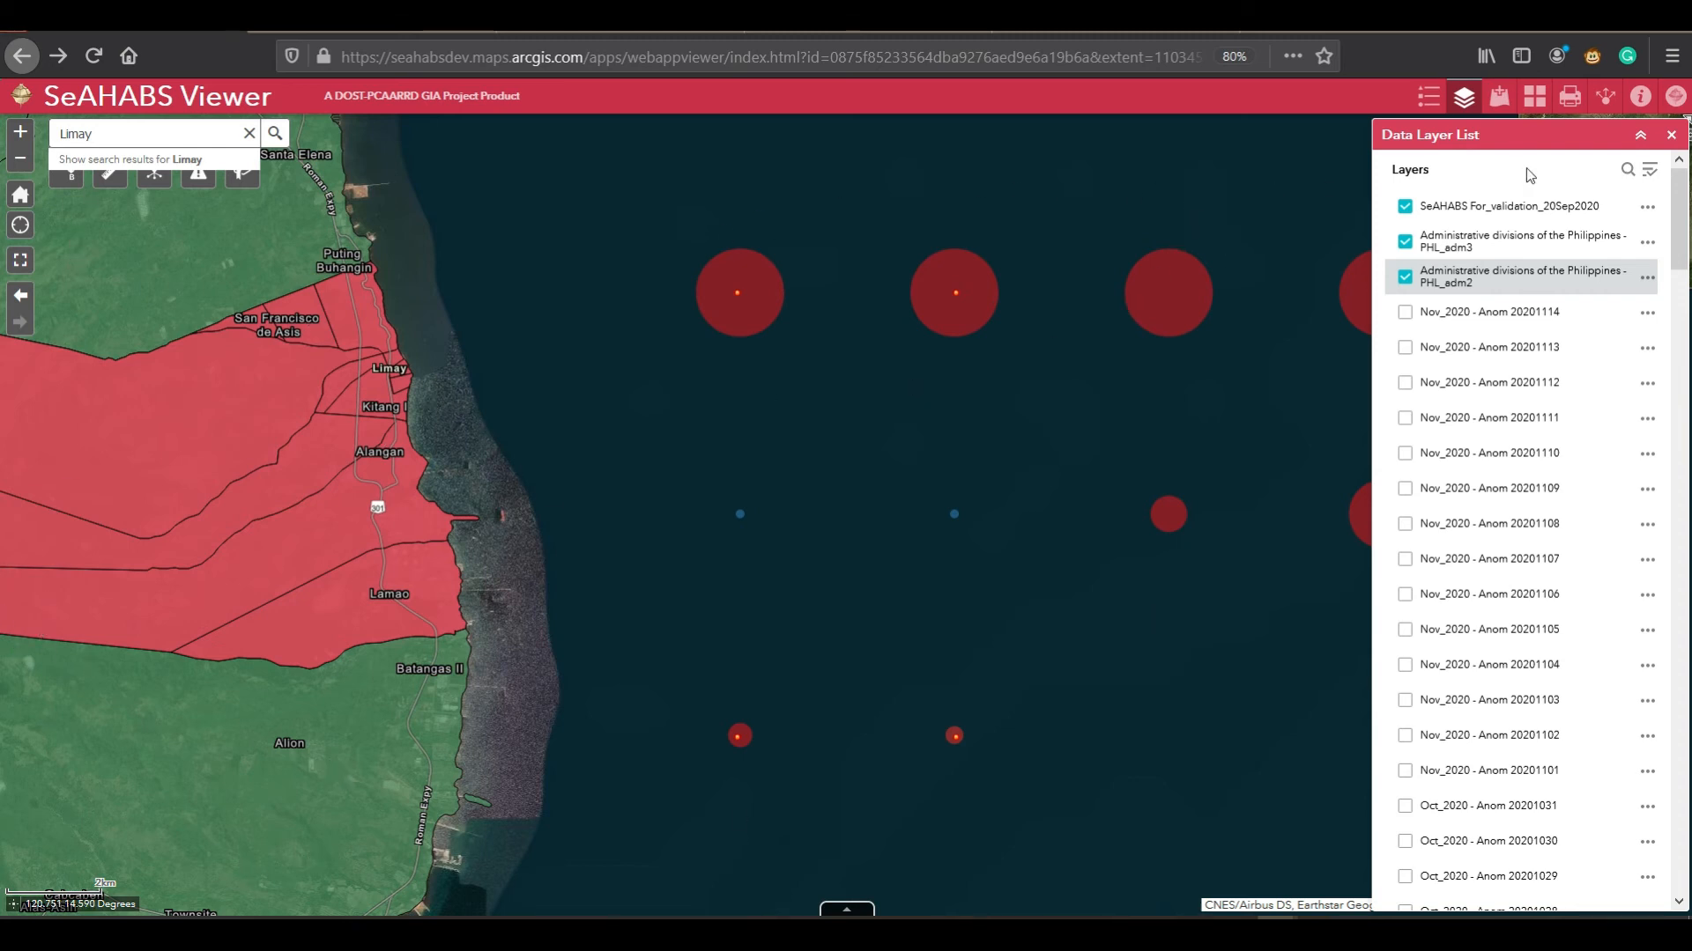
{"action": "left_click", "coordinate": [1641, 137]}
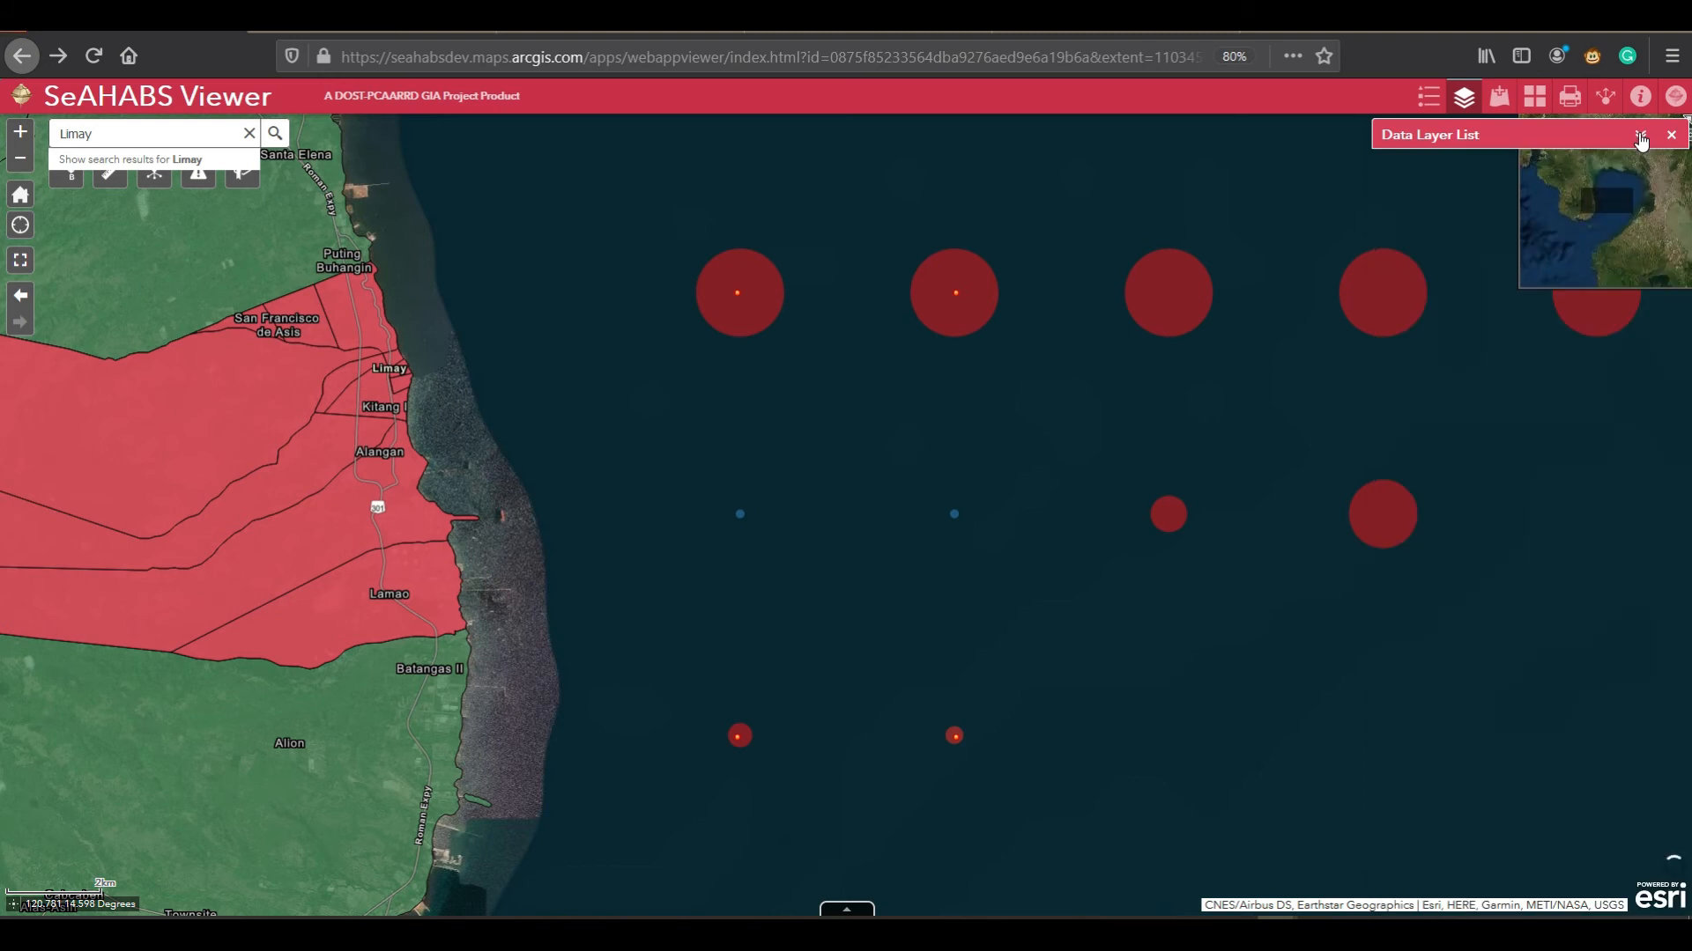
{"action": "left_click_drag", "start_coordinate": [1064, 488], "coordinate": [1289, 492]}
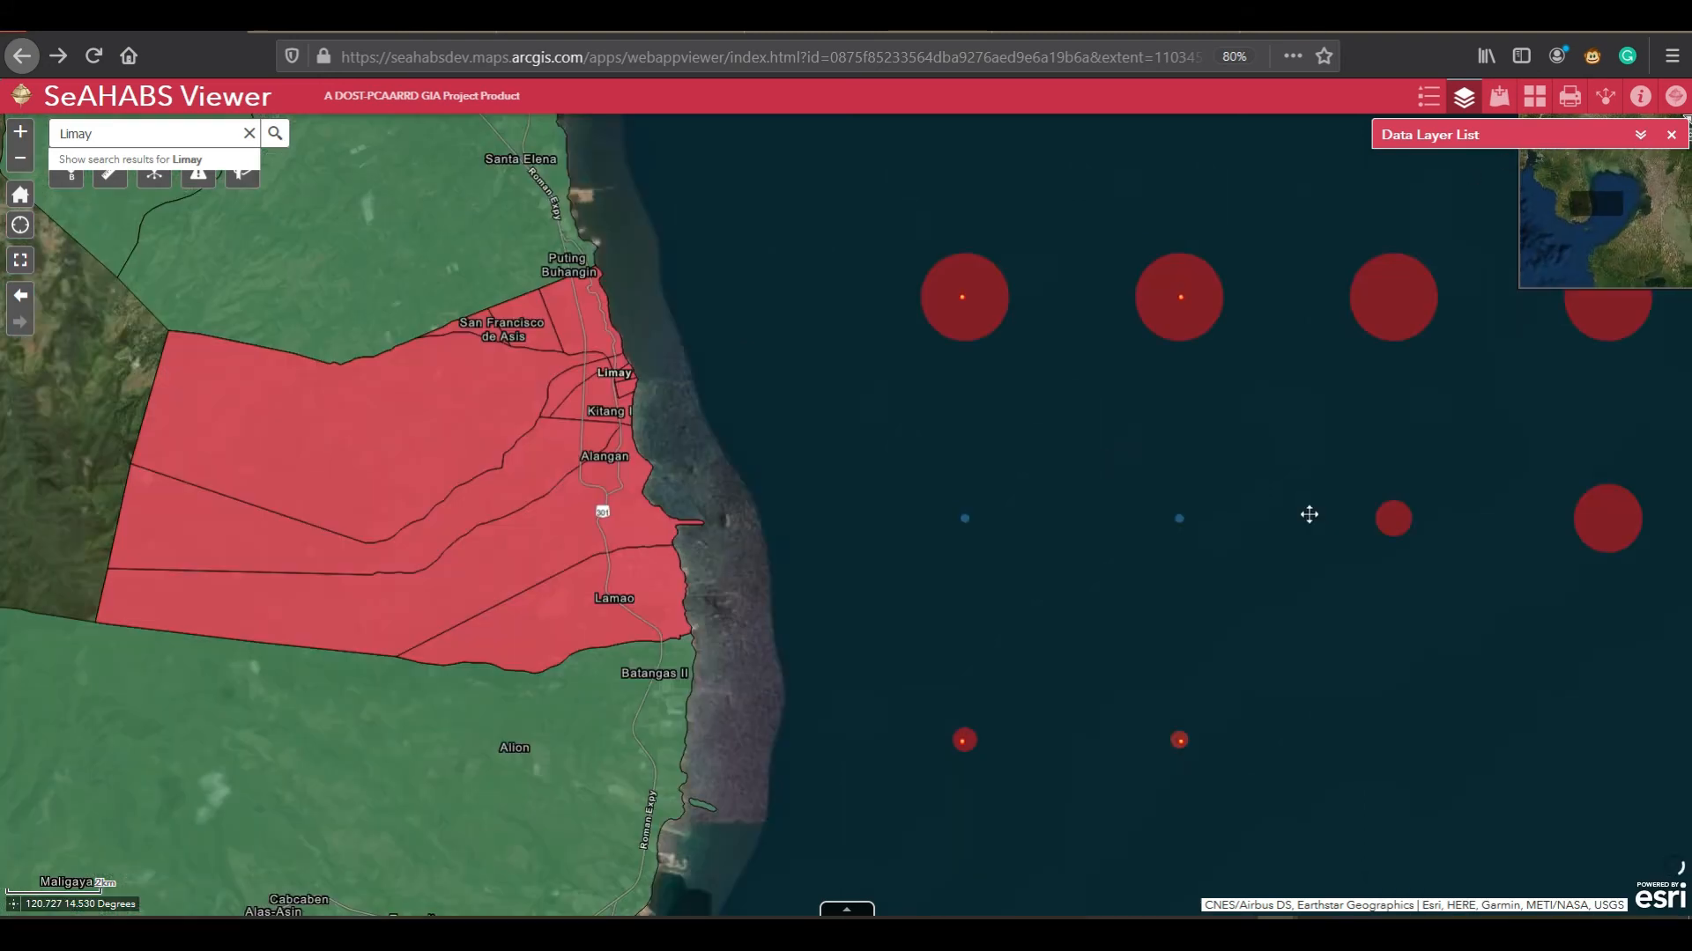
{"action": "left_click", "coordinate": [1670, 137]}
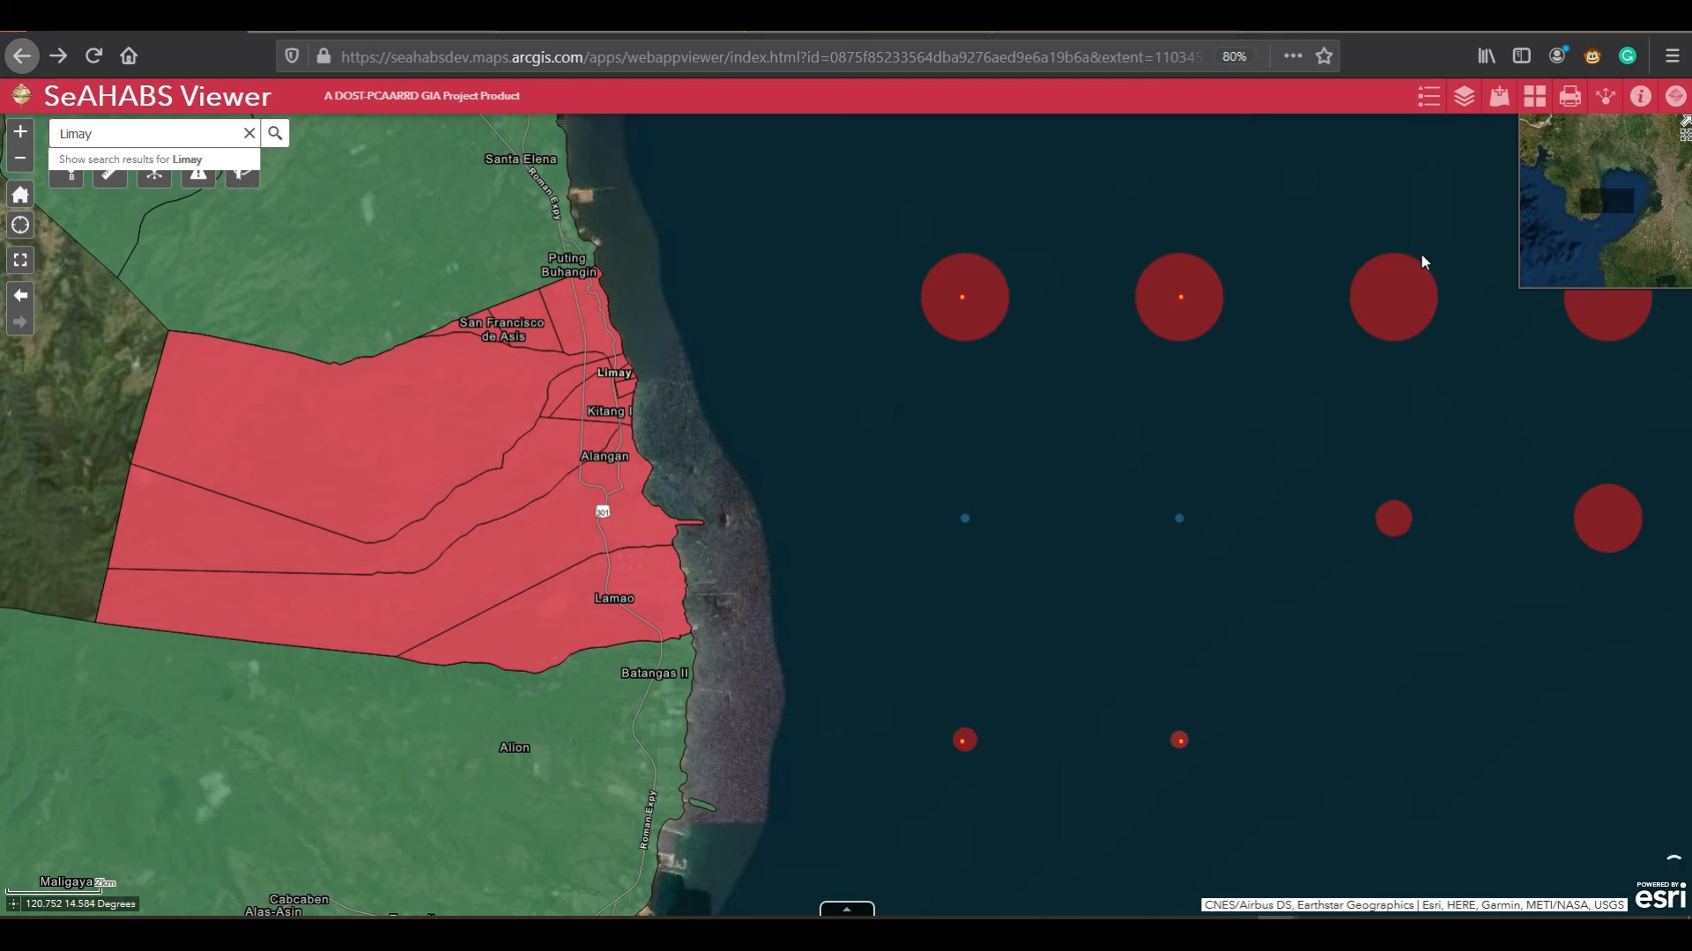
Step: Clear Limay from the place search and look at the Distance and Direction line settings, closing them again
{"action": "left_click", "coordinate": [250, 133]}
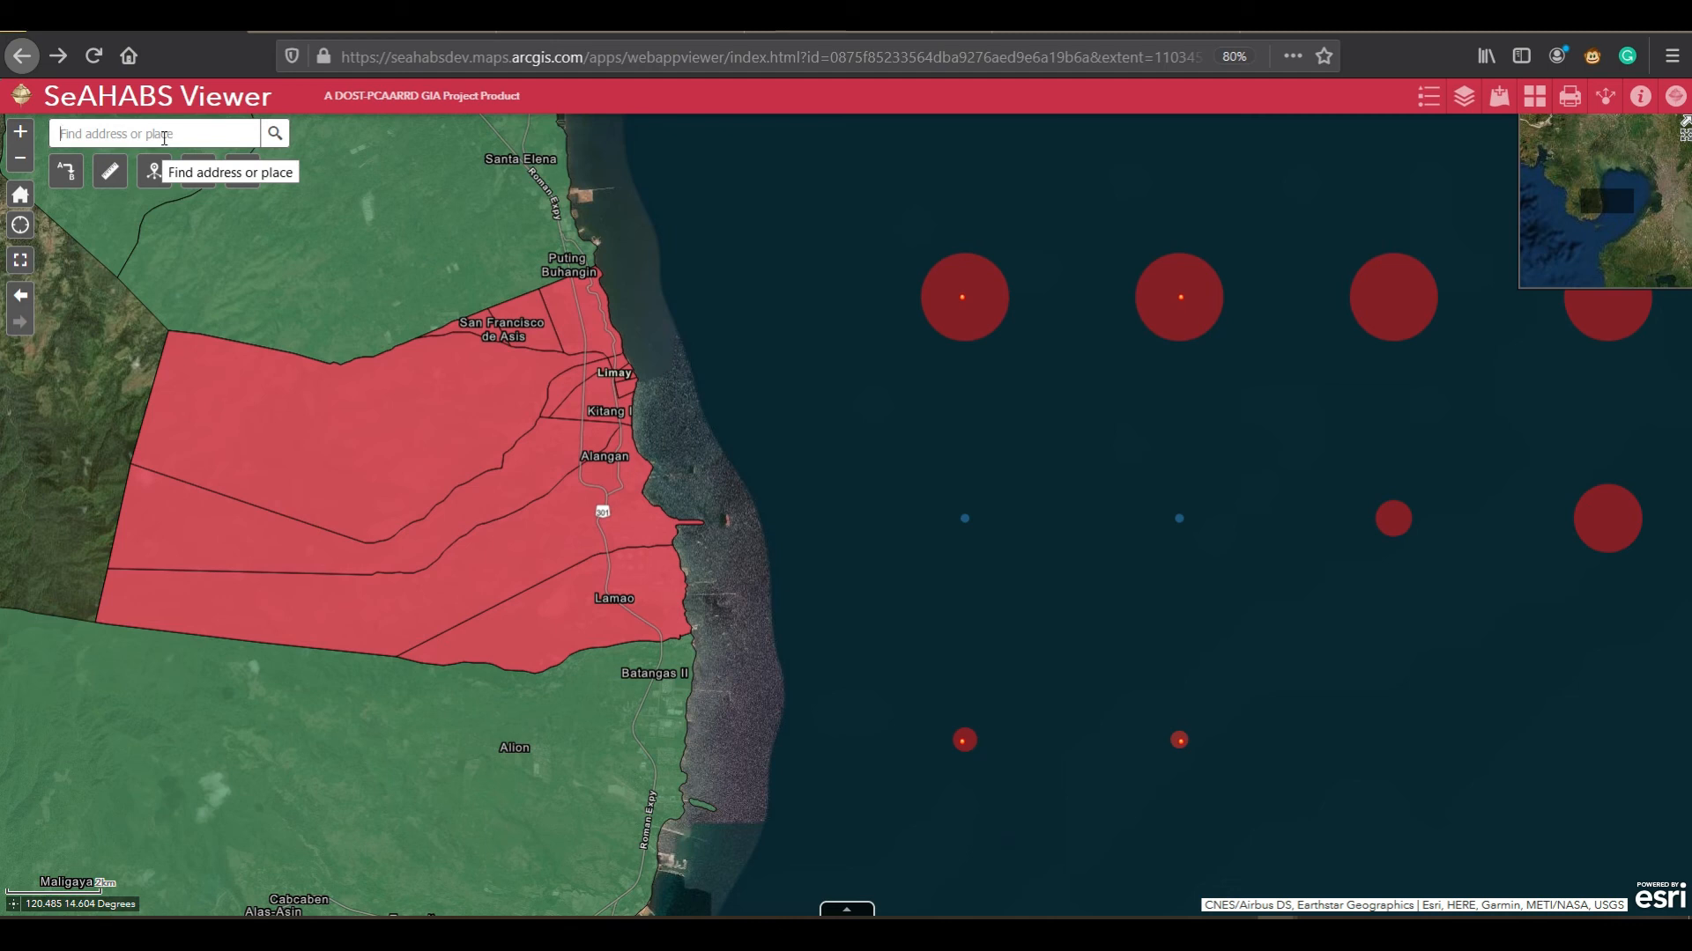
{"action": "left_click", "coordinate": [68, 179]}
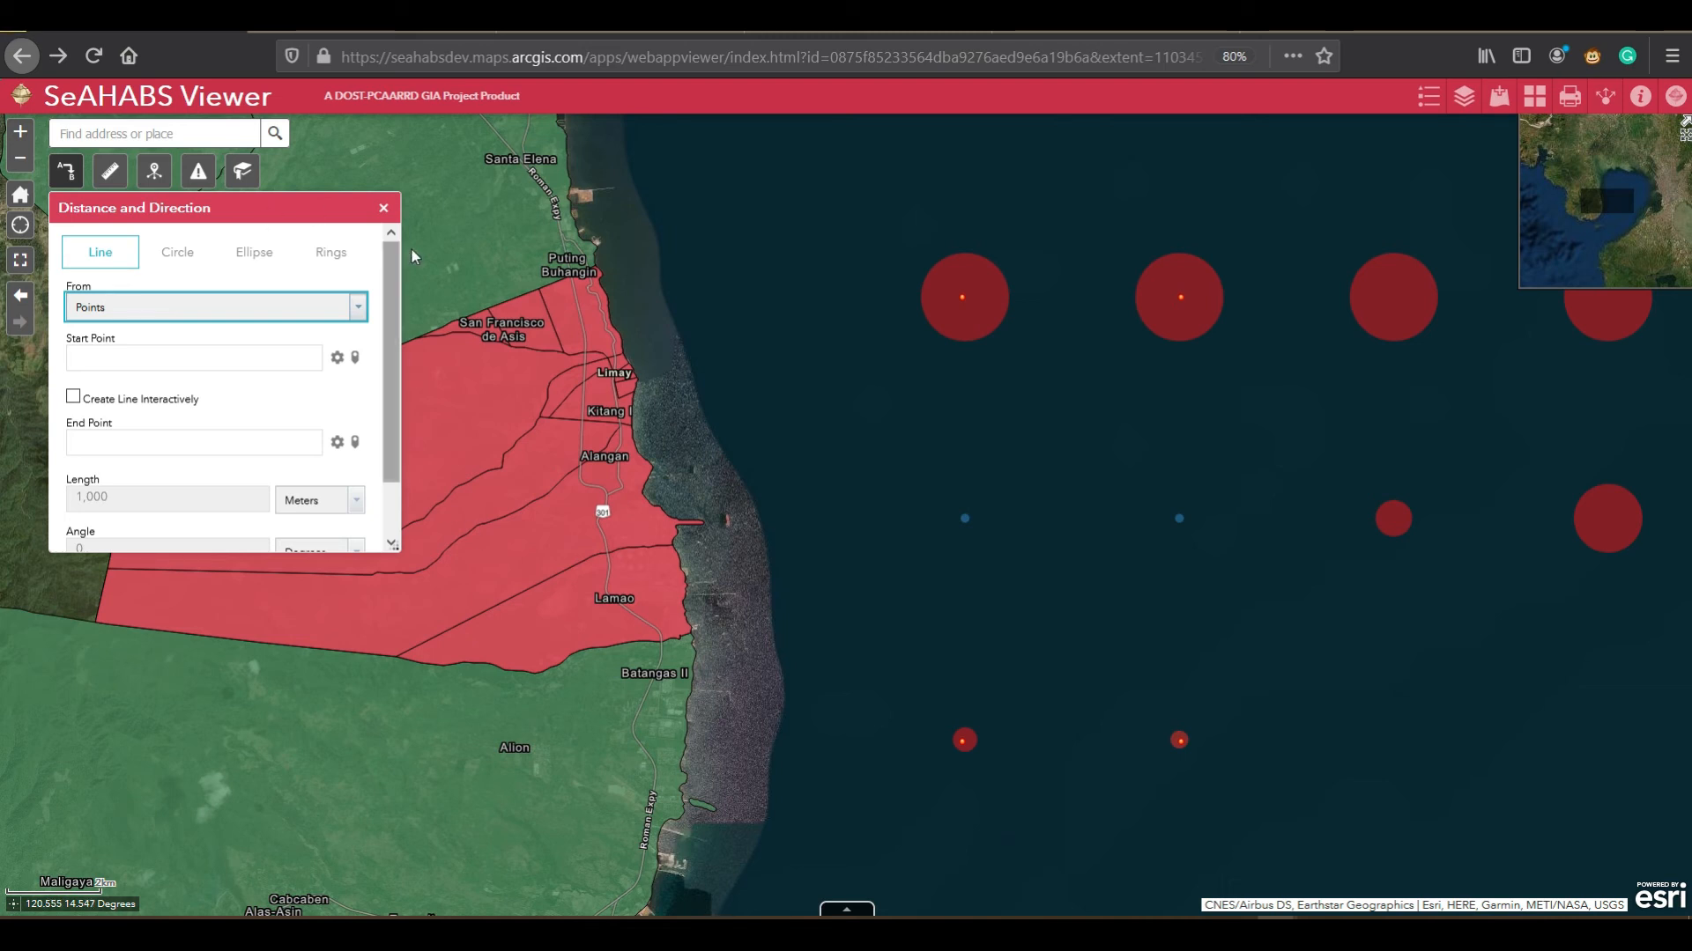
{"action": "left_click", "coordinate": [382, 210]}
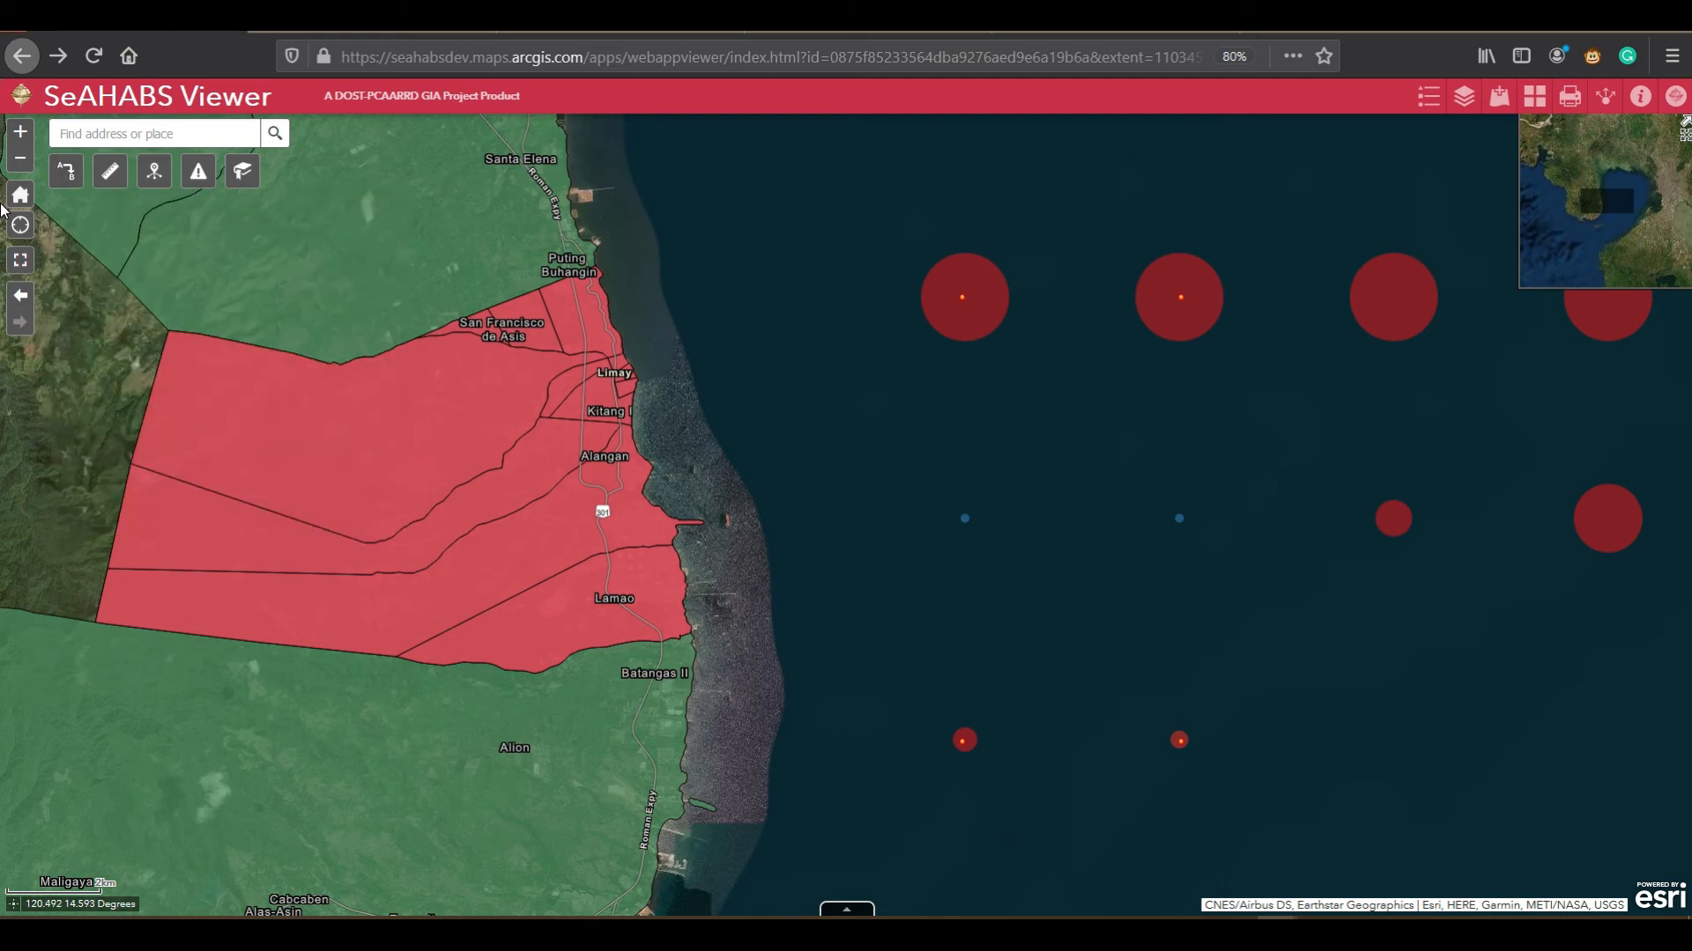
Step: Set the transparency of the Administrative divisions of the Philippines - PHL_adm3 layer to about 50%
{"action": "left_click", "coordinate": [1462, 99]}
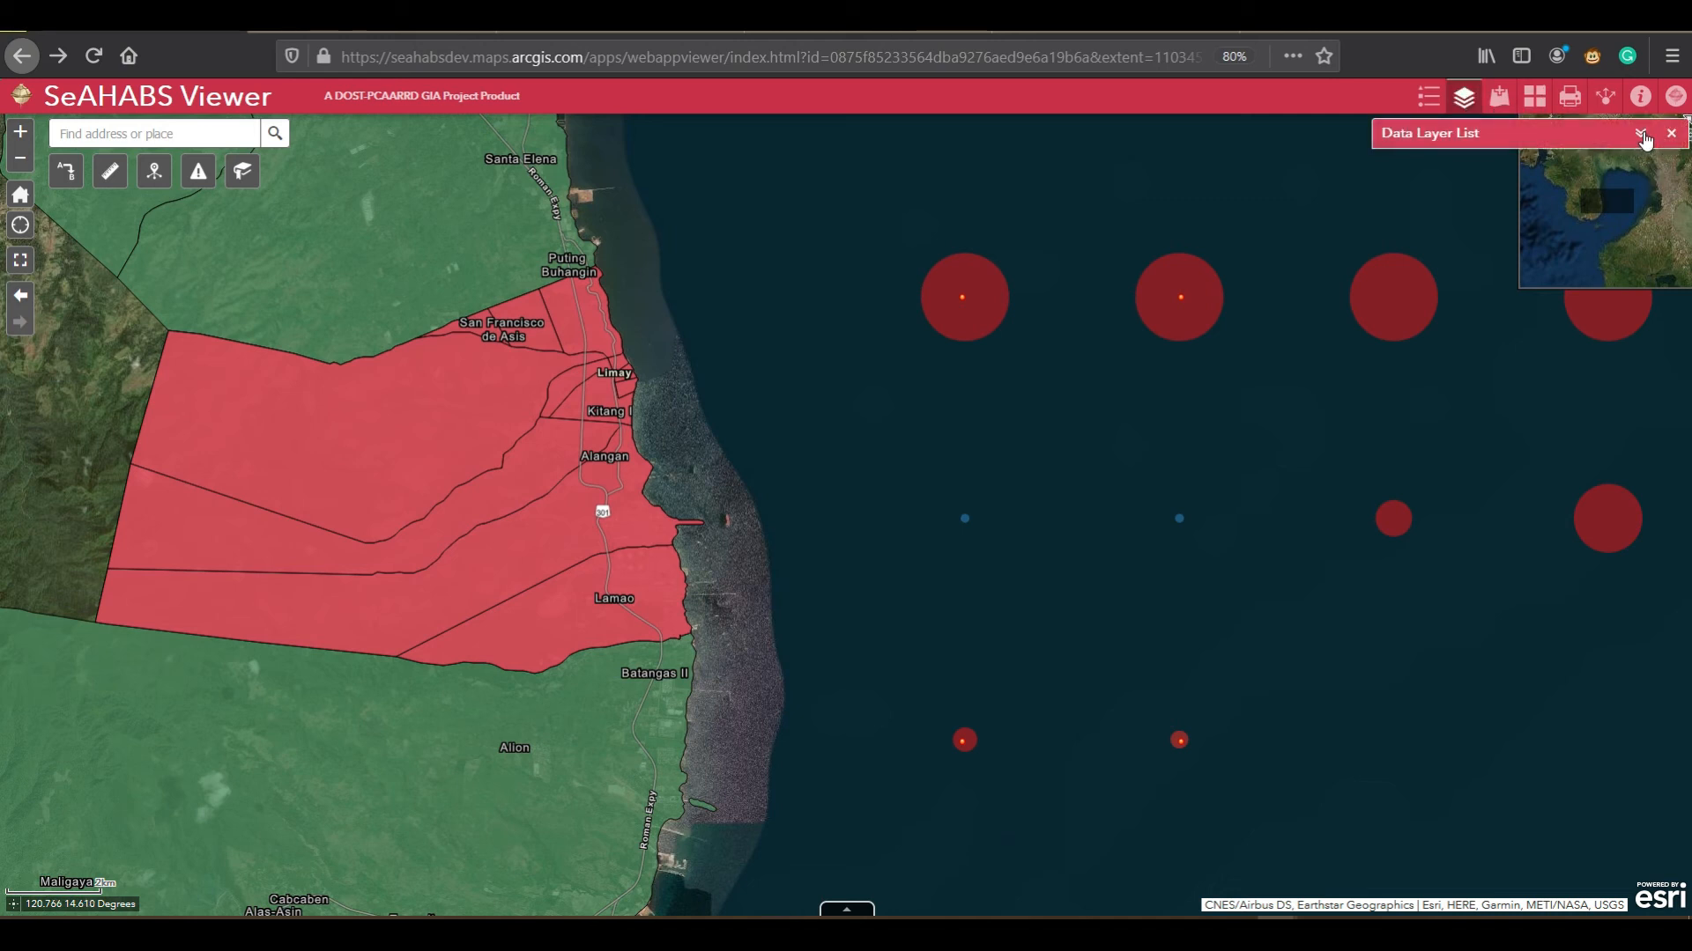
{"action": "left_click", "coordinate": [1641, 133]}
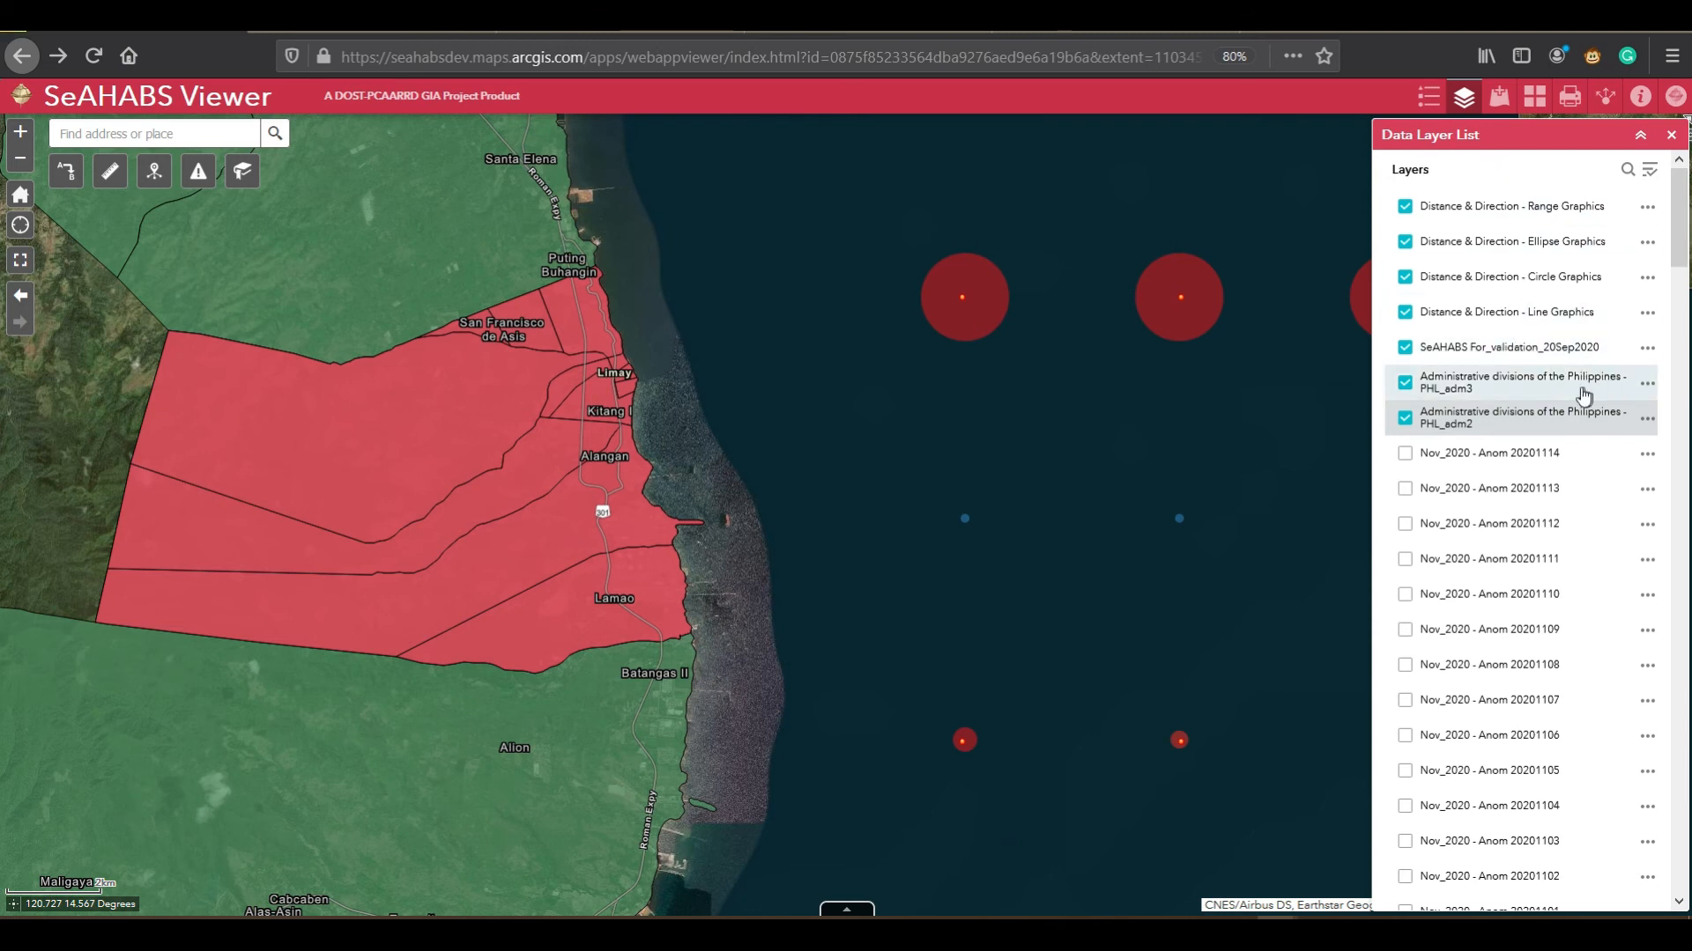
{"action": "left_click", "coordinate": [1646, 386]}
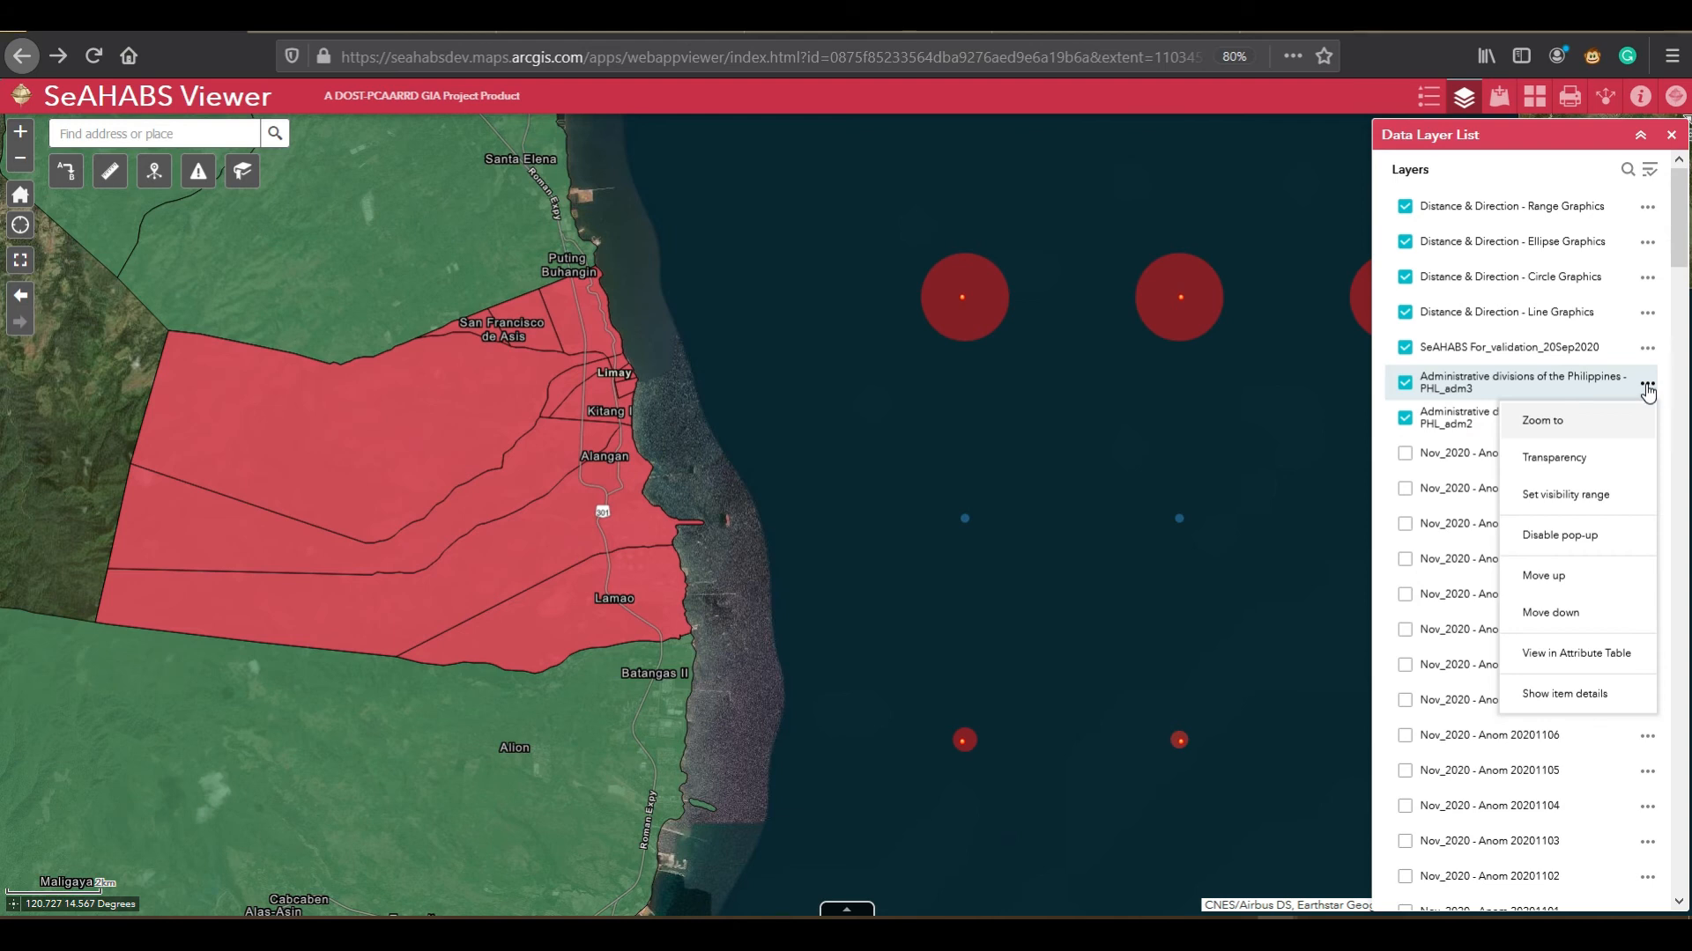
{"action": "left_click", "coordinate": [1585, 460]}
{"action": "left_click_drag", "start_coordinate": [1420, 412], "coordinate": [1531, 438]}
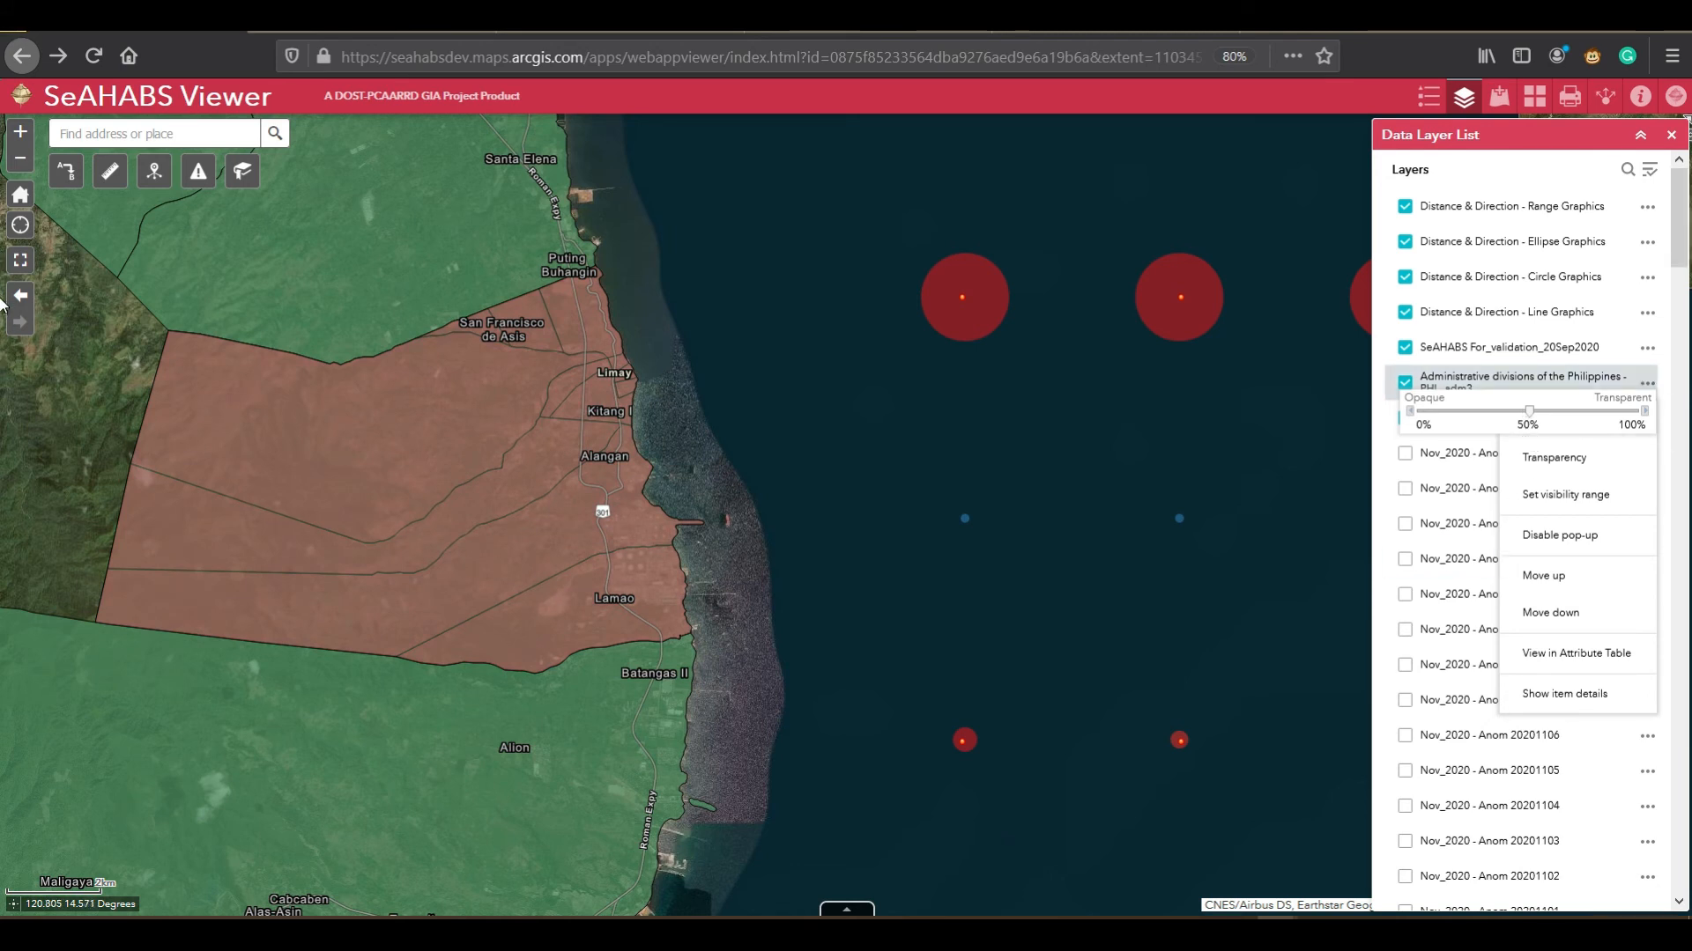
Step: Set the transparency of the PHL_adm2 administrative divisions layer to about 50% and collapse the Data Layer List
{"action": "left_click", "coordinate": [1645, 348]}
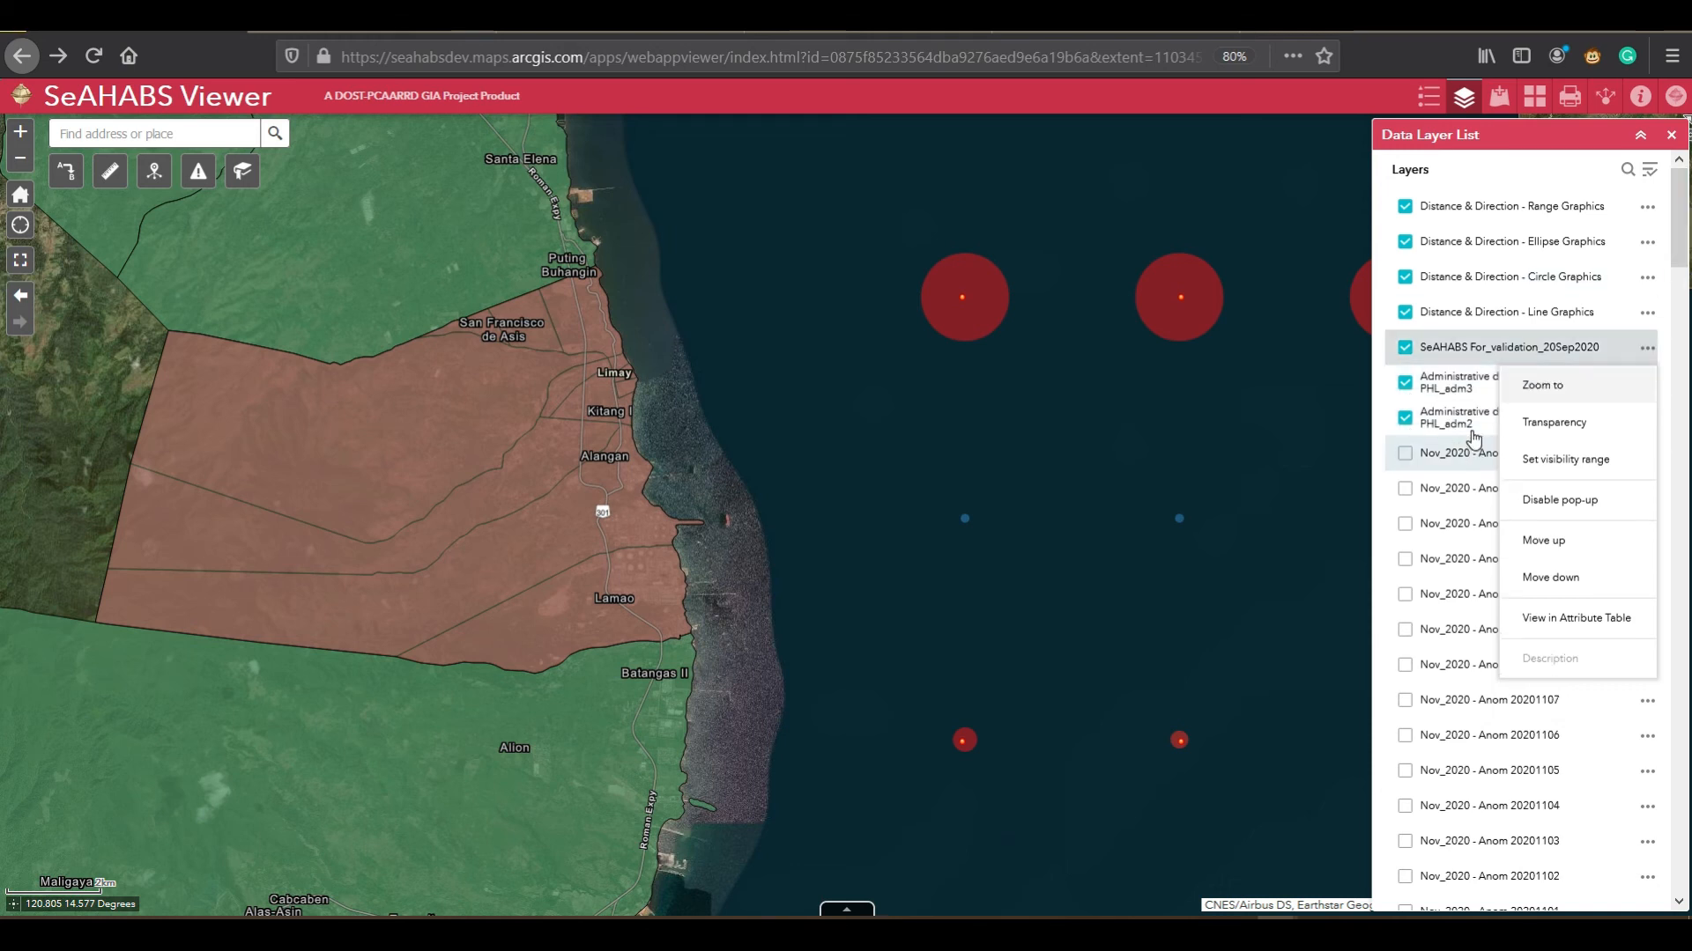
{"action": "left_click", "coordinate": [1645, 349]}
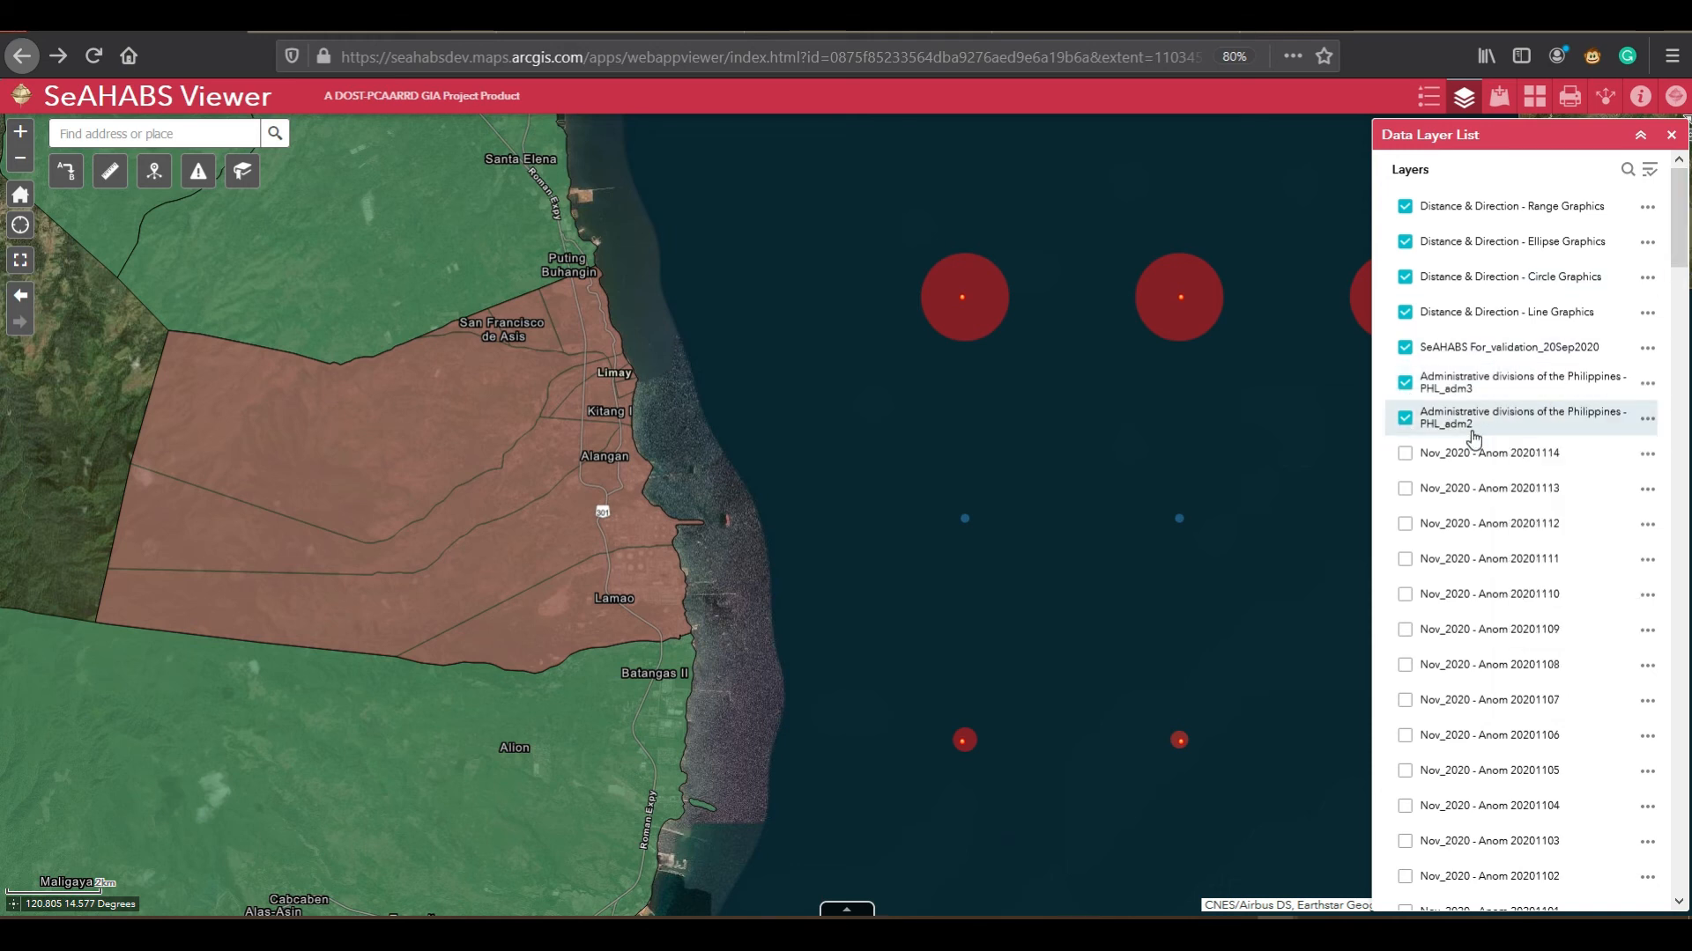
{"action": "left_click", "coordinate": [1647, 421]}
{"action": "left_click", "coordinate": [1606, 496]}
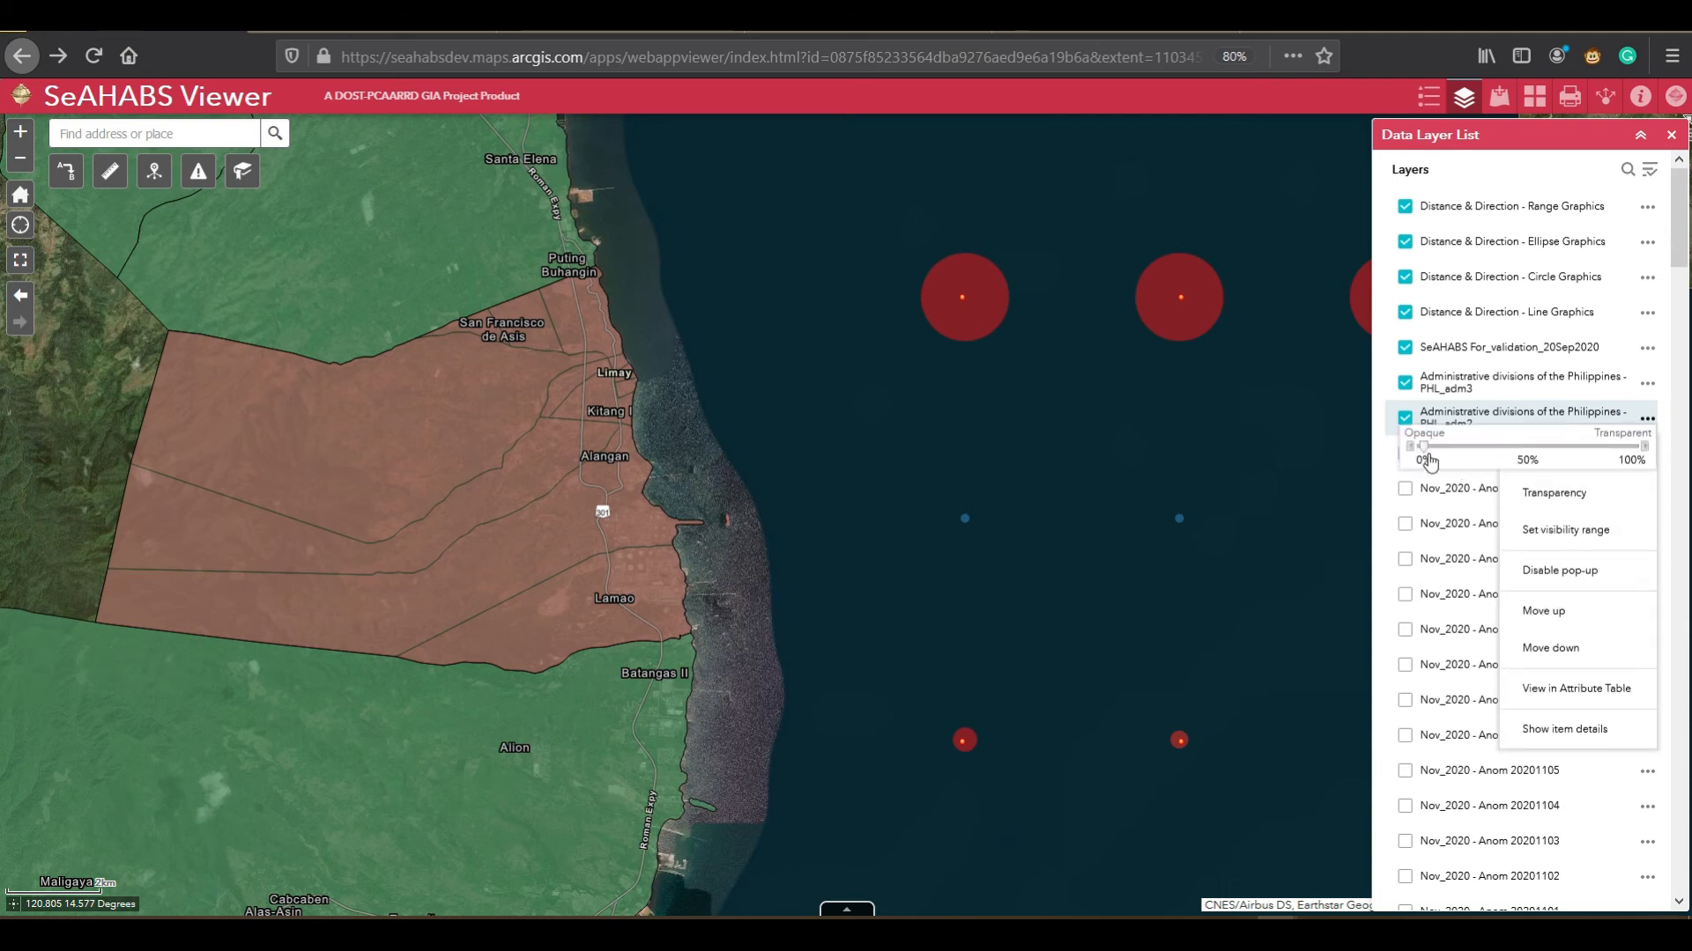
{"action": "left_click_drag", "start_coordinate": [1424, 450], "coordinate": [1525, 451]}
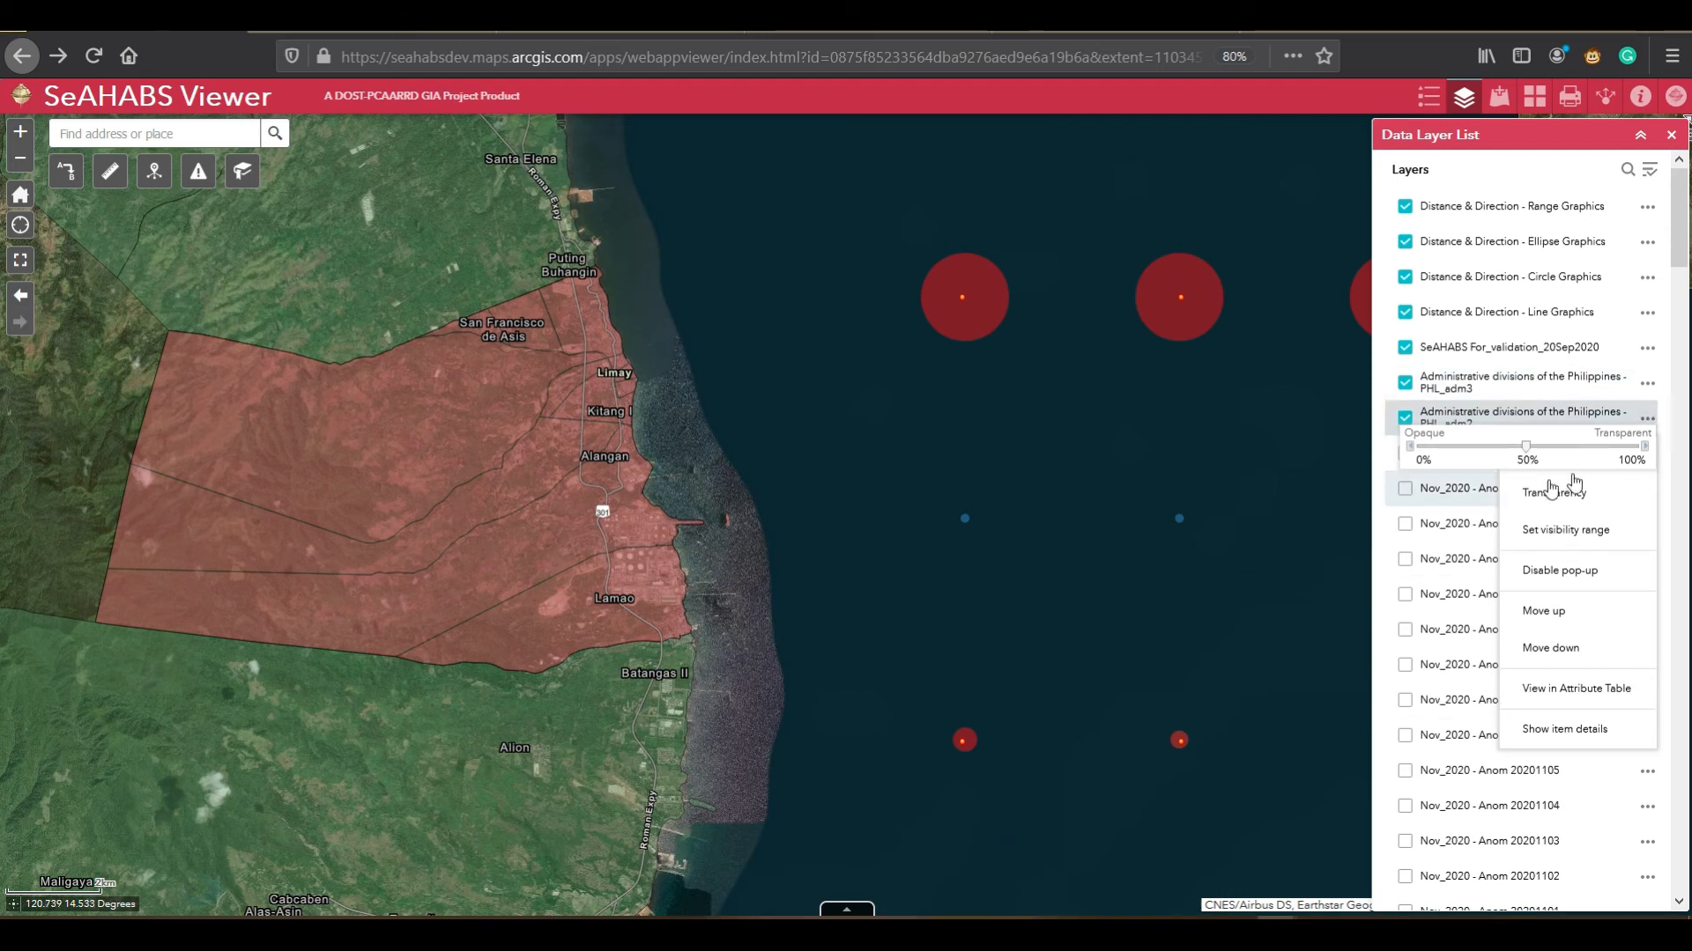
{"action": "left_click", "coordinate": [1639, 136]}
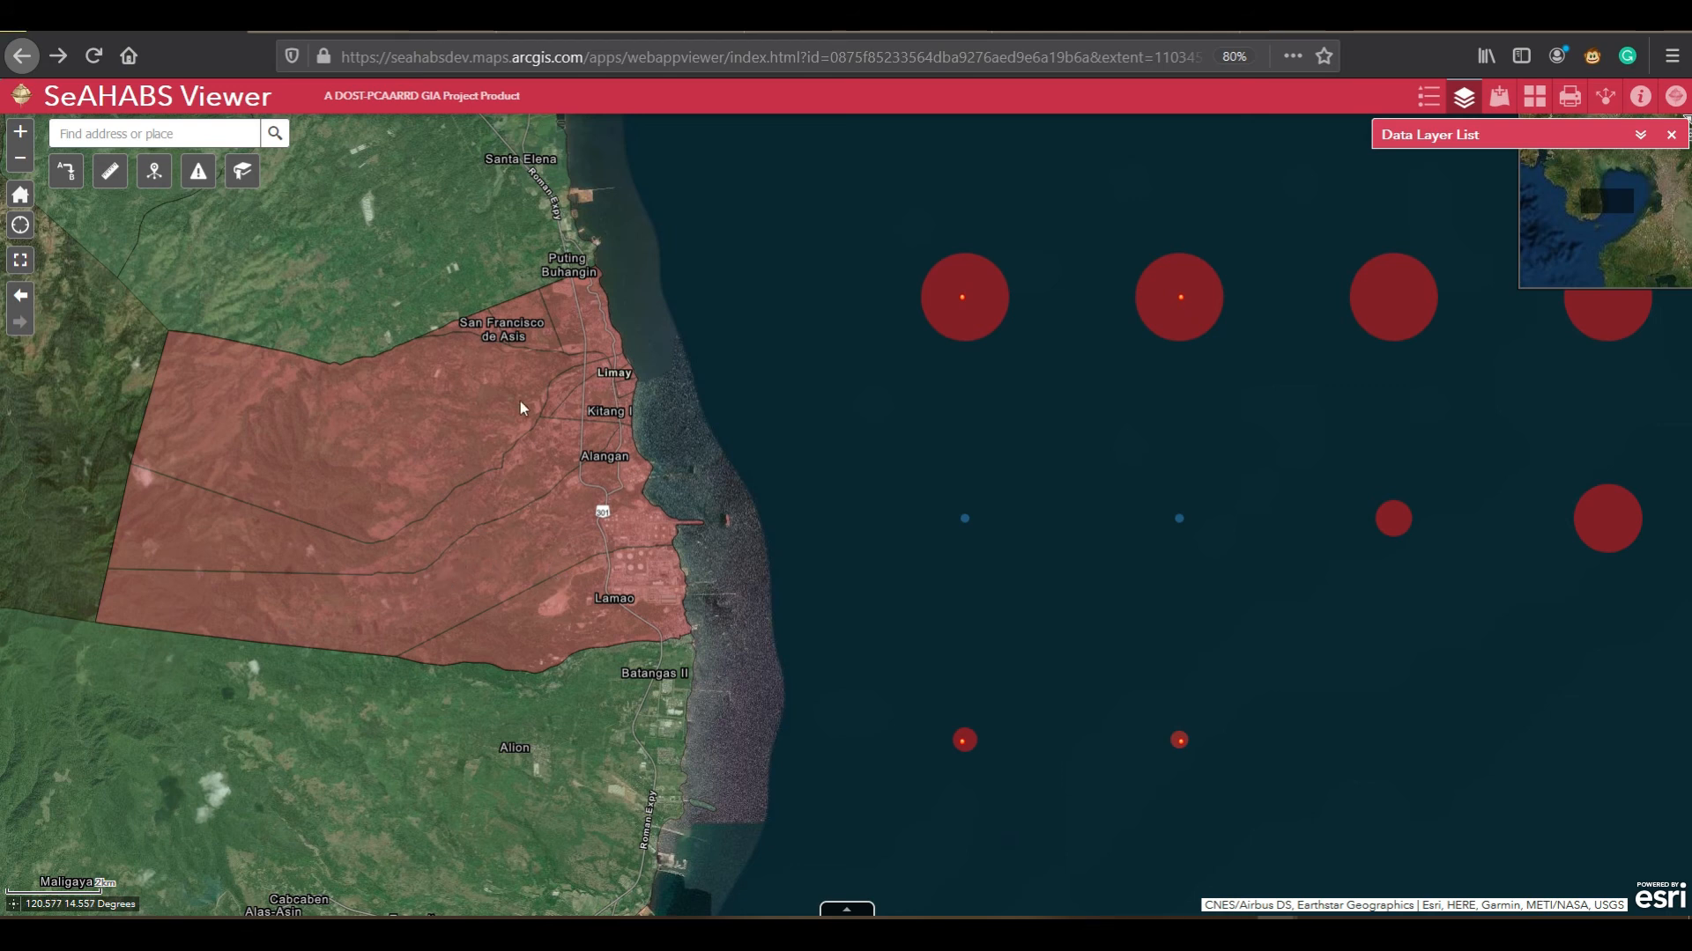
Step: Set up Distance and Direction for rings of type Fixed, and look at the unit options for the distance between rings
{"action": "left_click", "coordinate": [67, 172]}
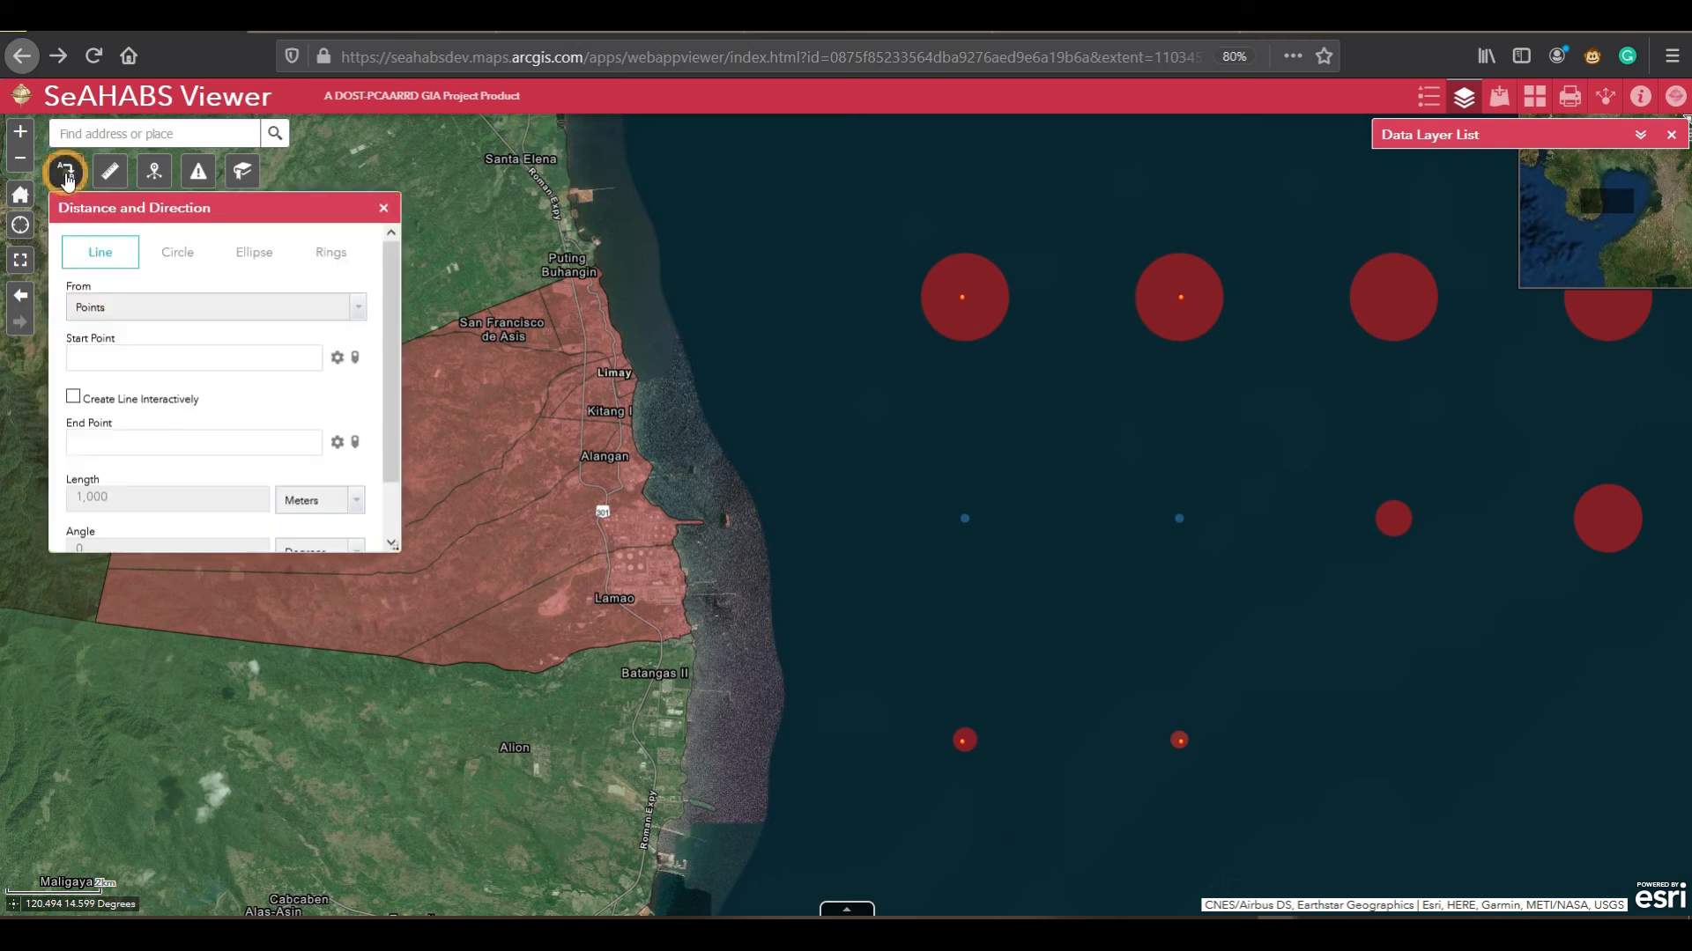
{"action": "left_click", "coordinate": [331, 263]}
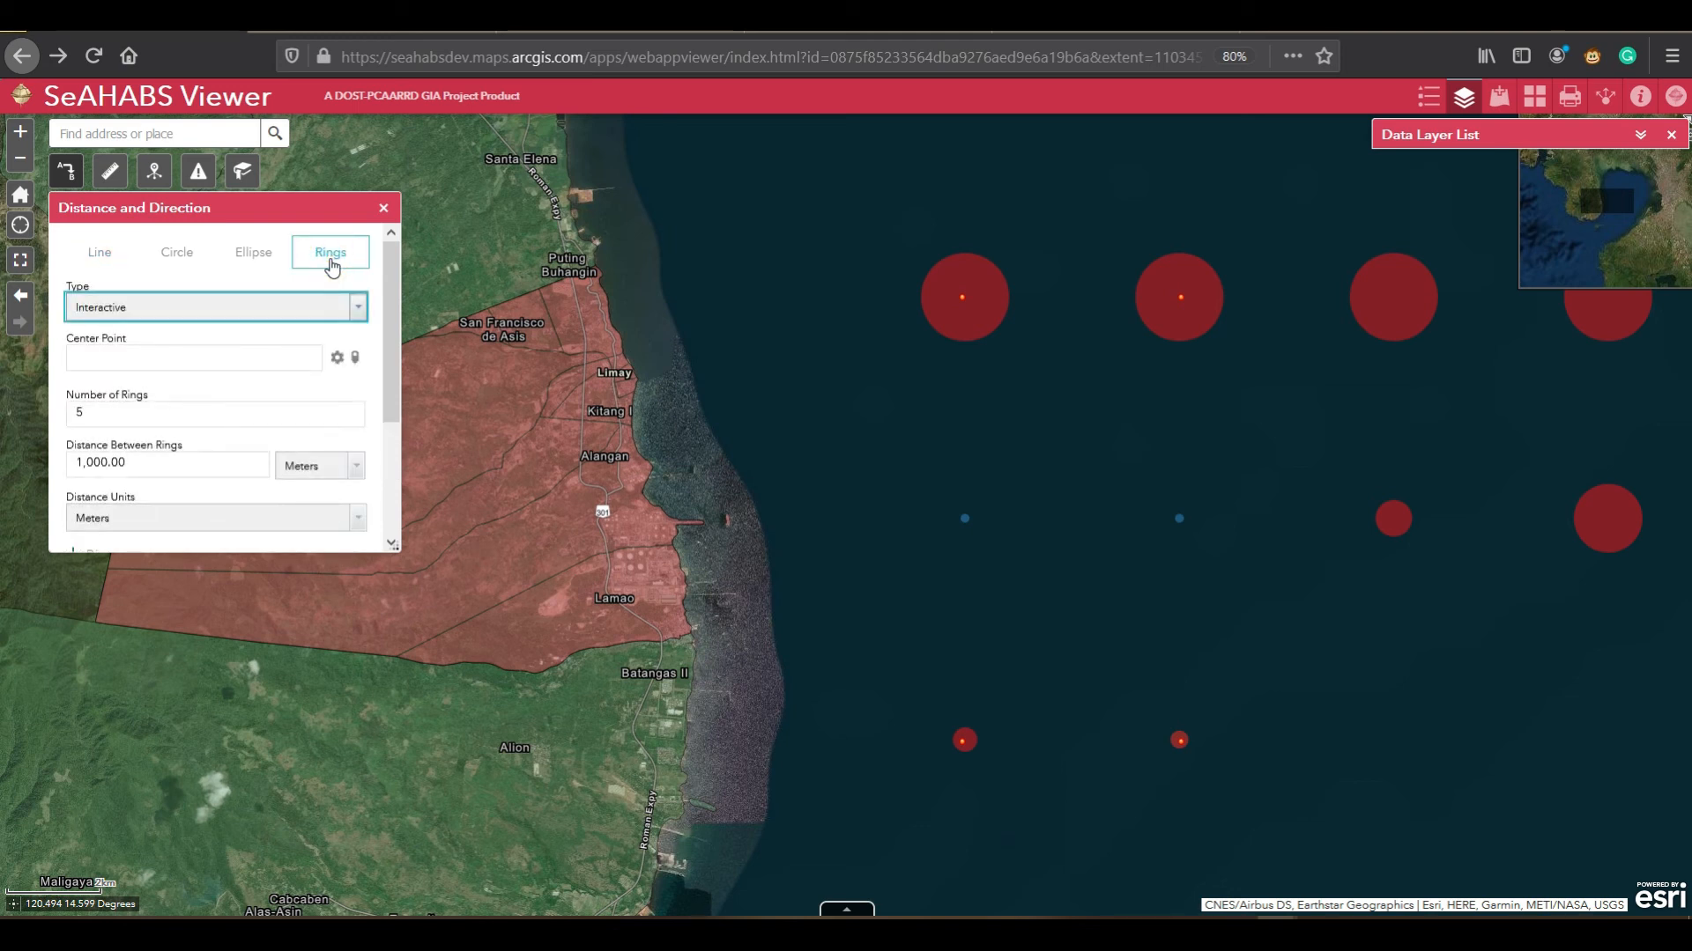
{"action": "left_click", "coordinate": [355, 309]}
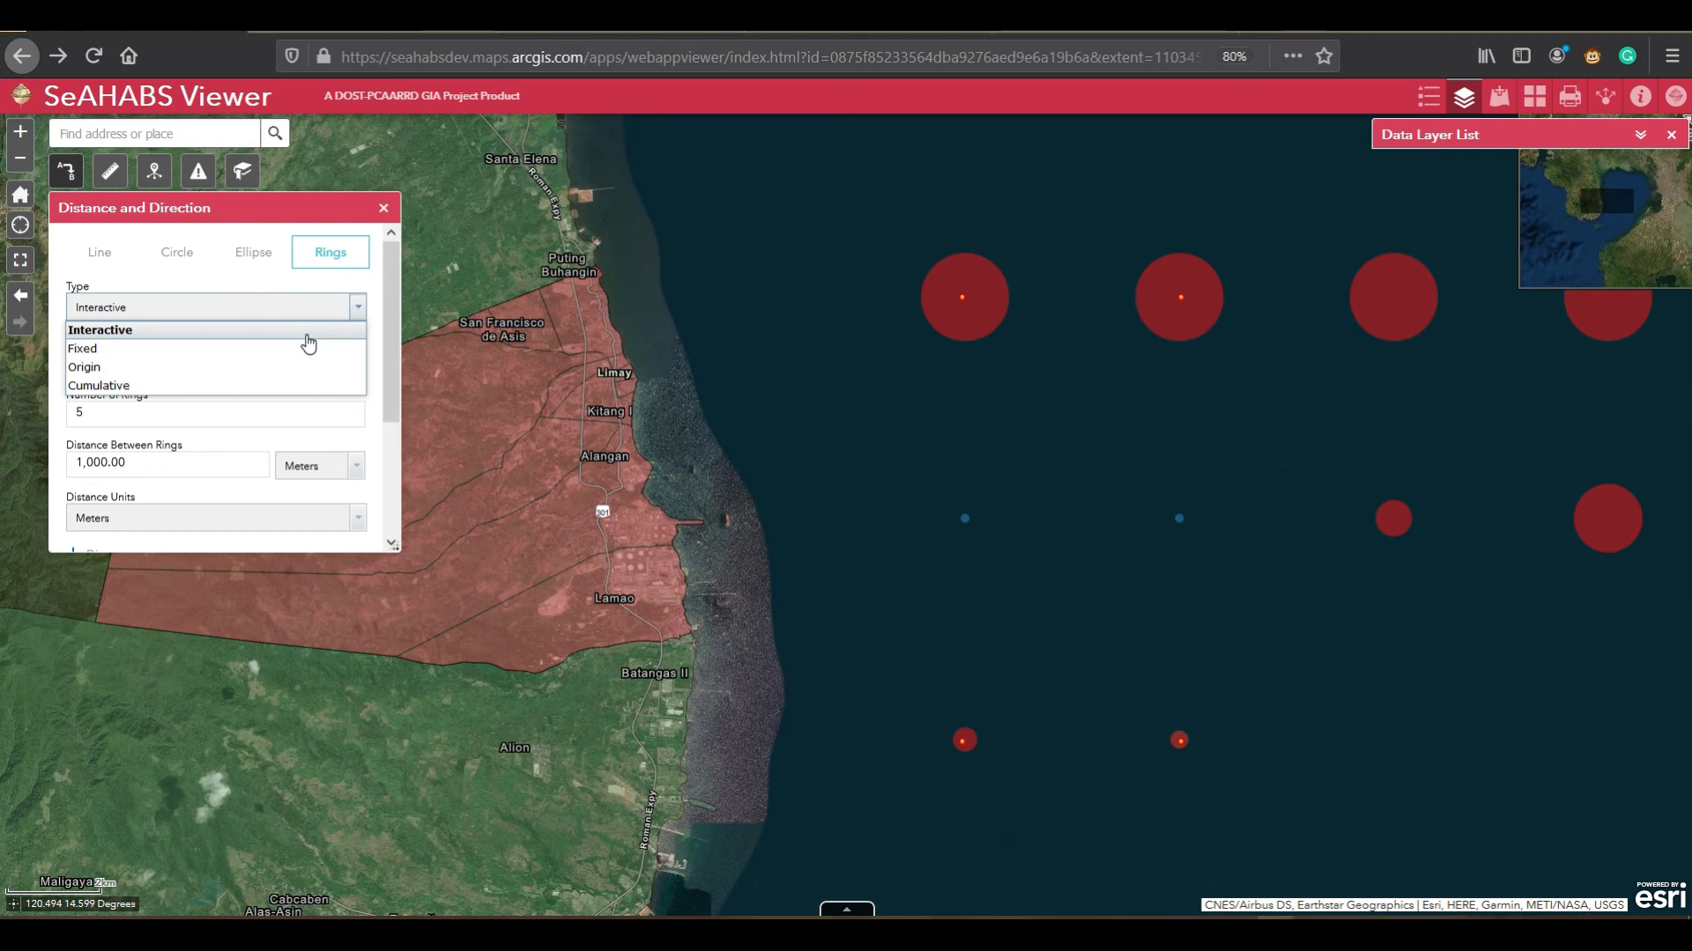
{"action": "left_click", "coordinate": [185, 349]}
{"action": "scroll", "coordinate": [389, 299], "scroll_direction": "down", "scroll_amount": 1}
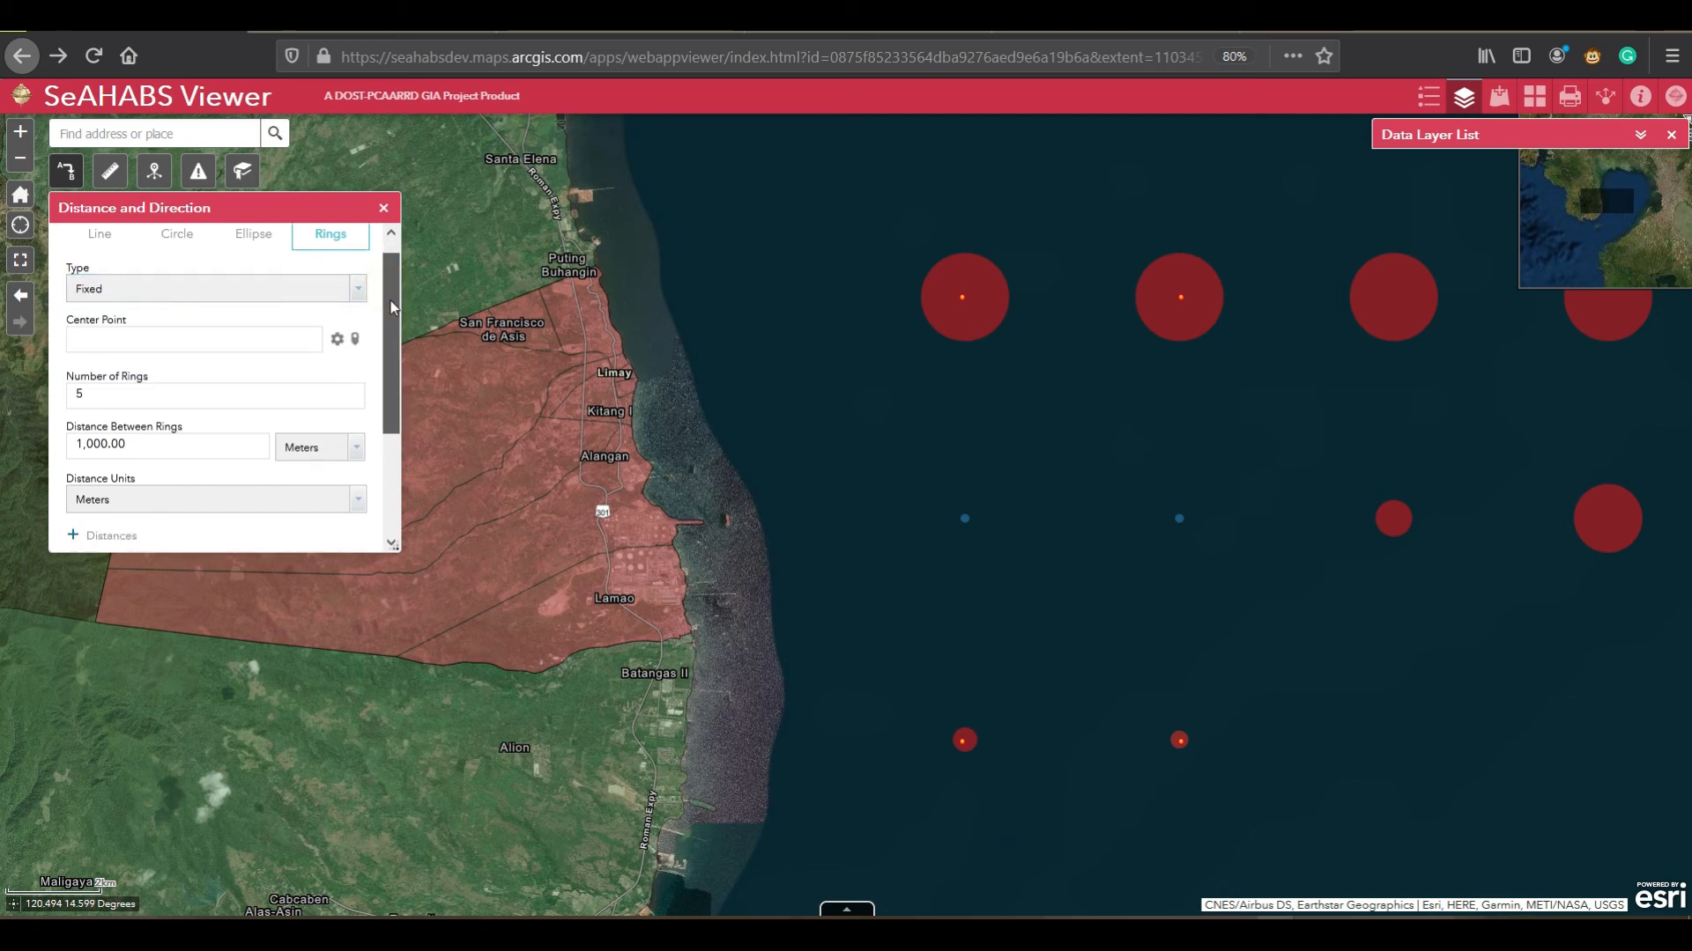
{"action": "left_click", "coordinate": [163, 443]}
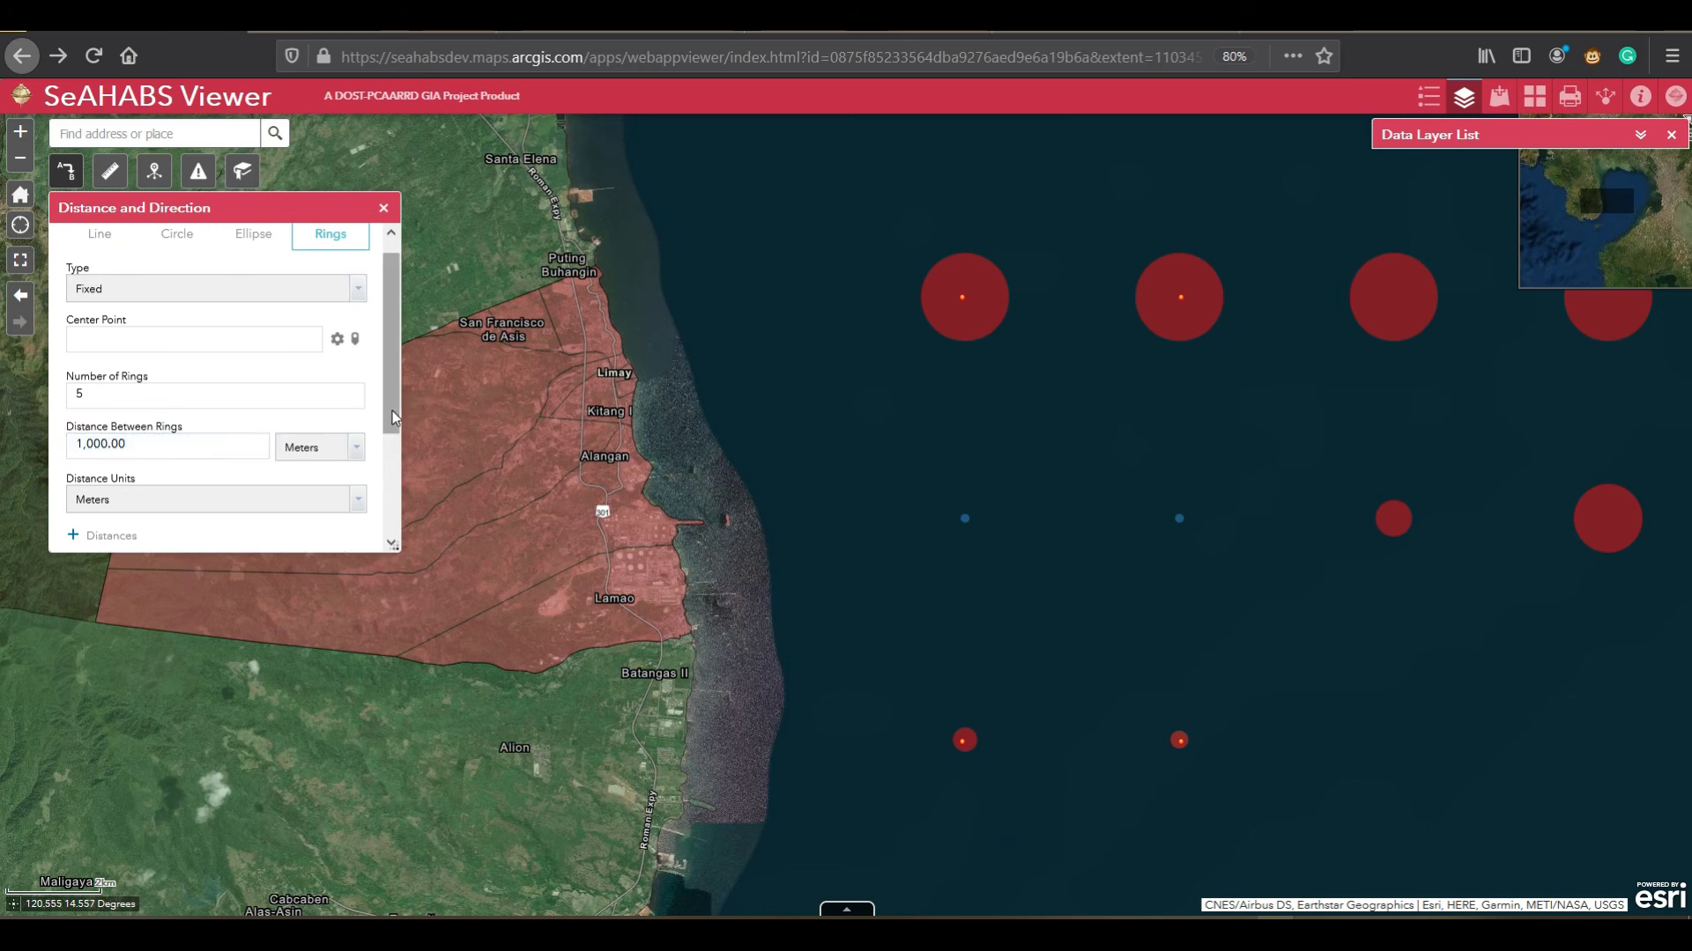
{"action": "scroll", "coordinate": [395, 386], "scroll_direction": "up", "scroll_amount": 1}
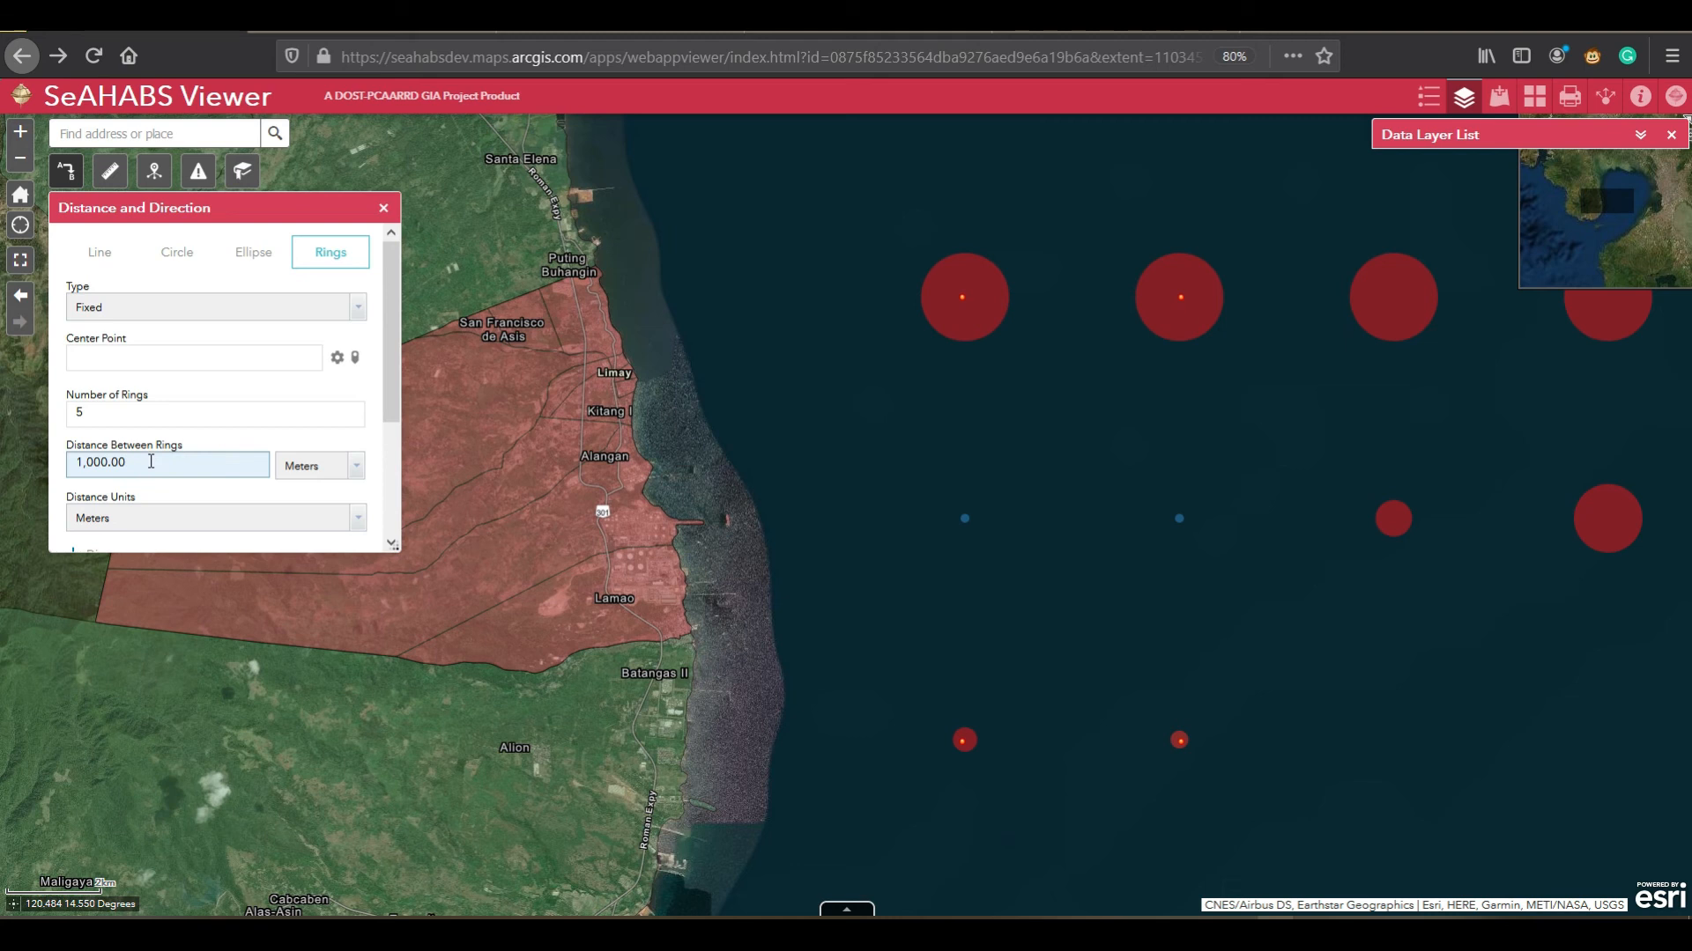
{"action": "left_click", "coordinate": [356, 468]}
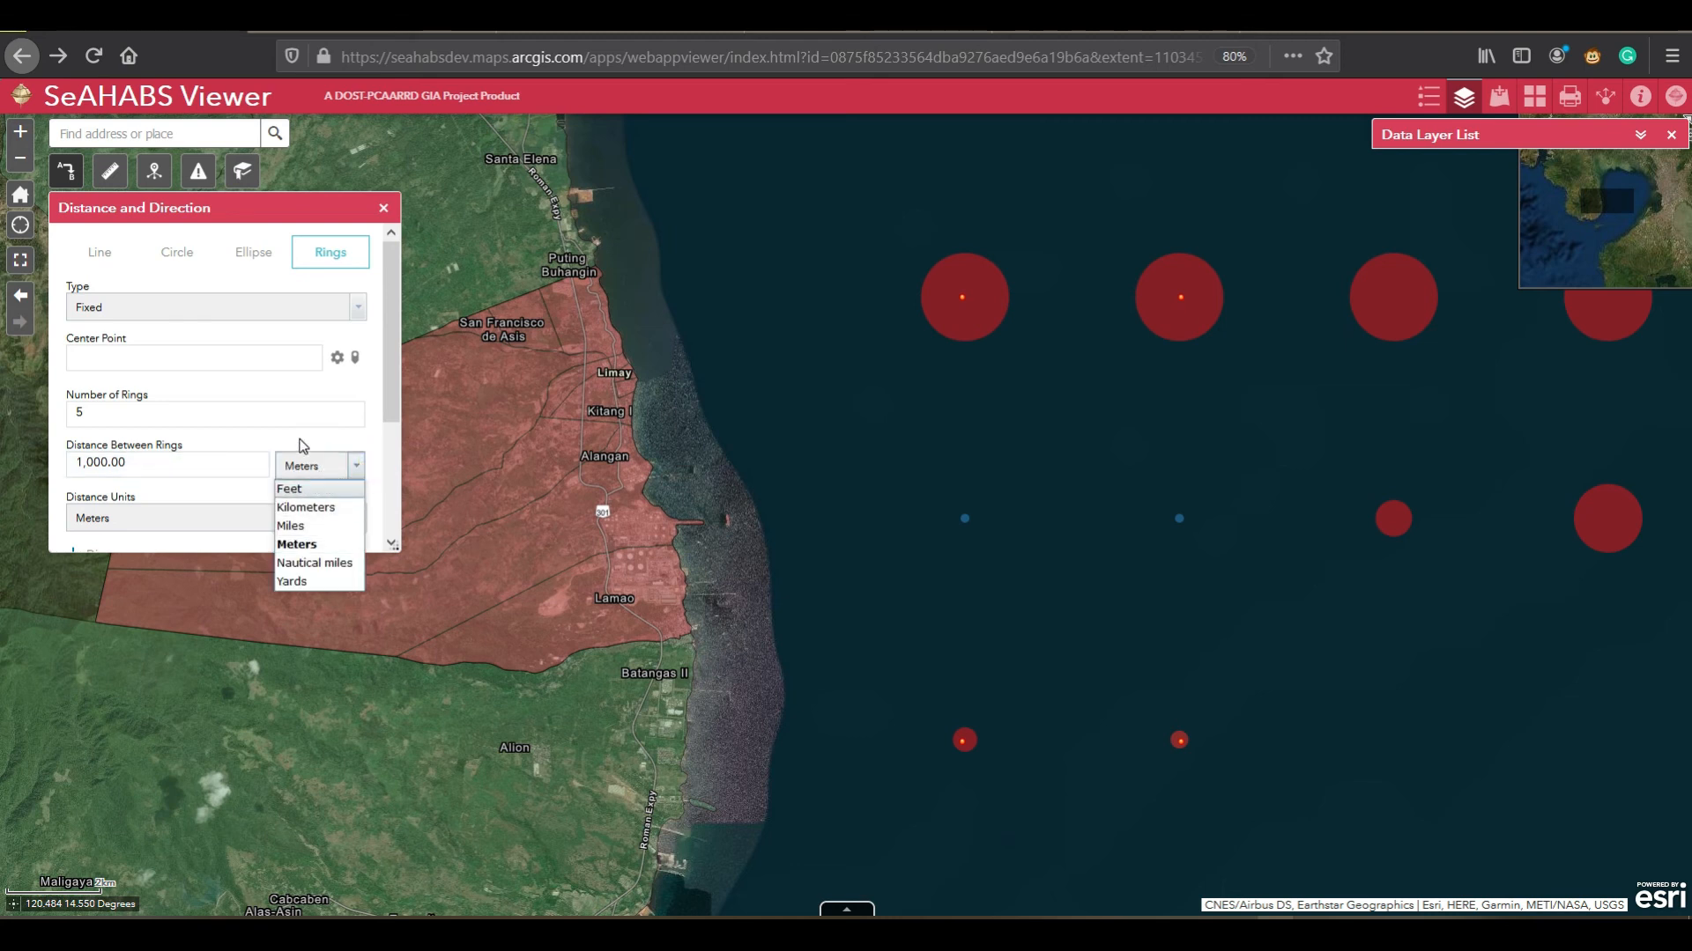
{"action": "left_click", "coordinate": [249, 450]}
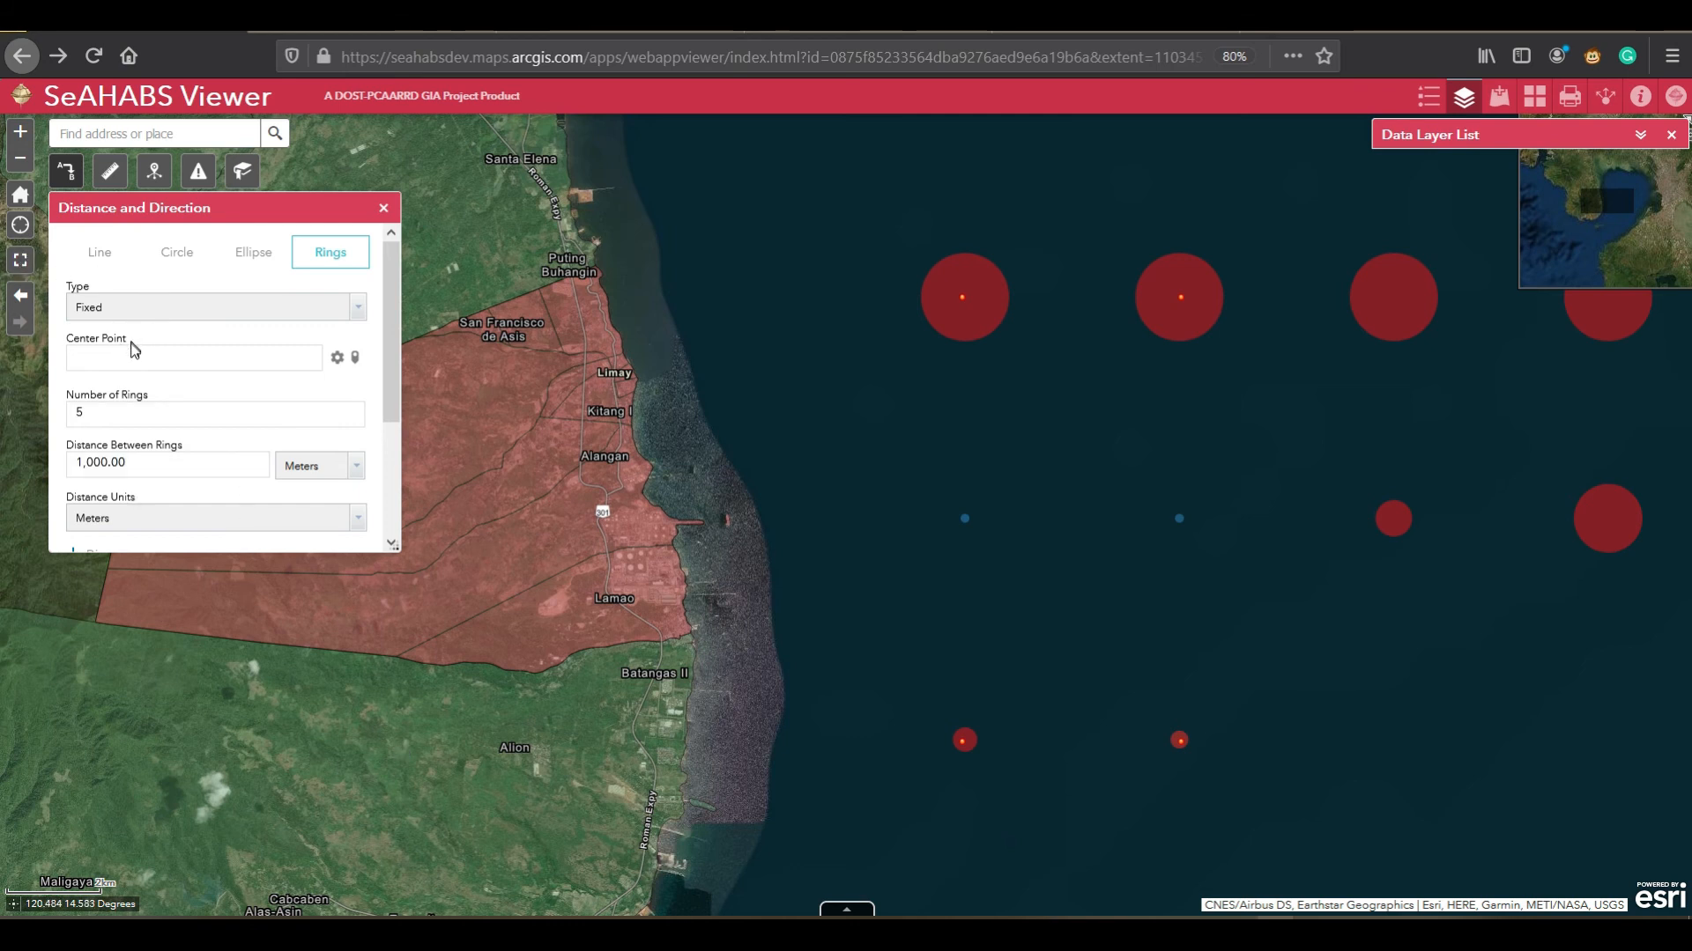
Step: Change the ring type to Origin, and look over its distance value and radial settings and the other type options
{"action": "left_click", "coordinate": [240, 305]}
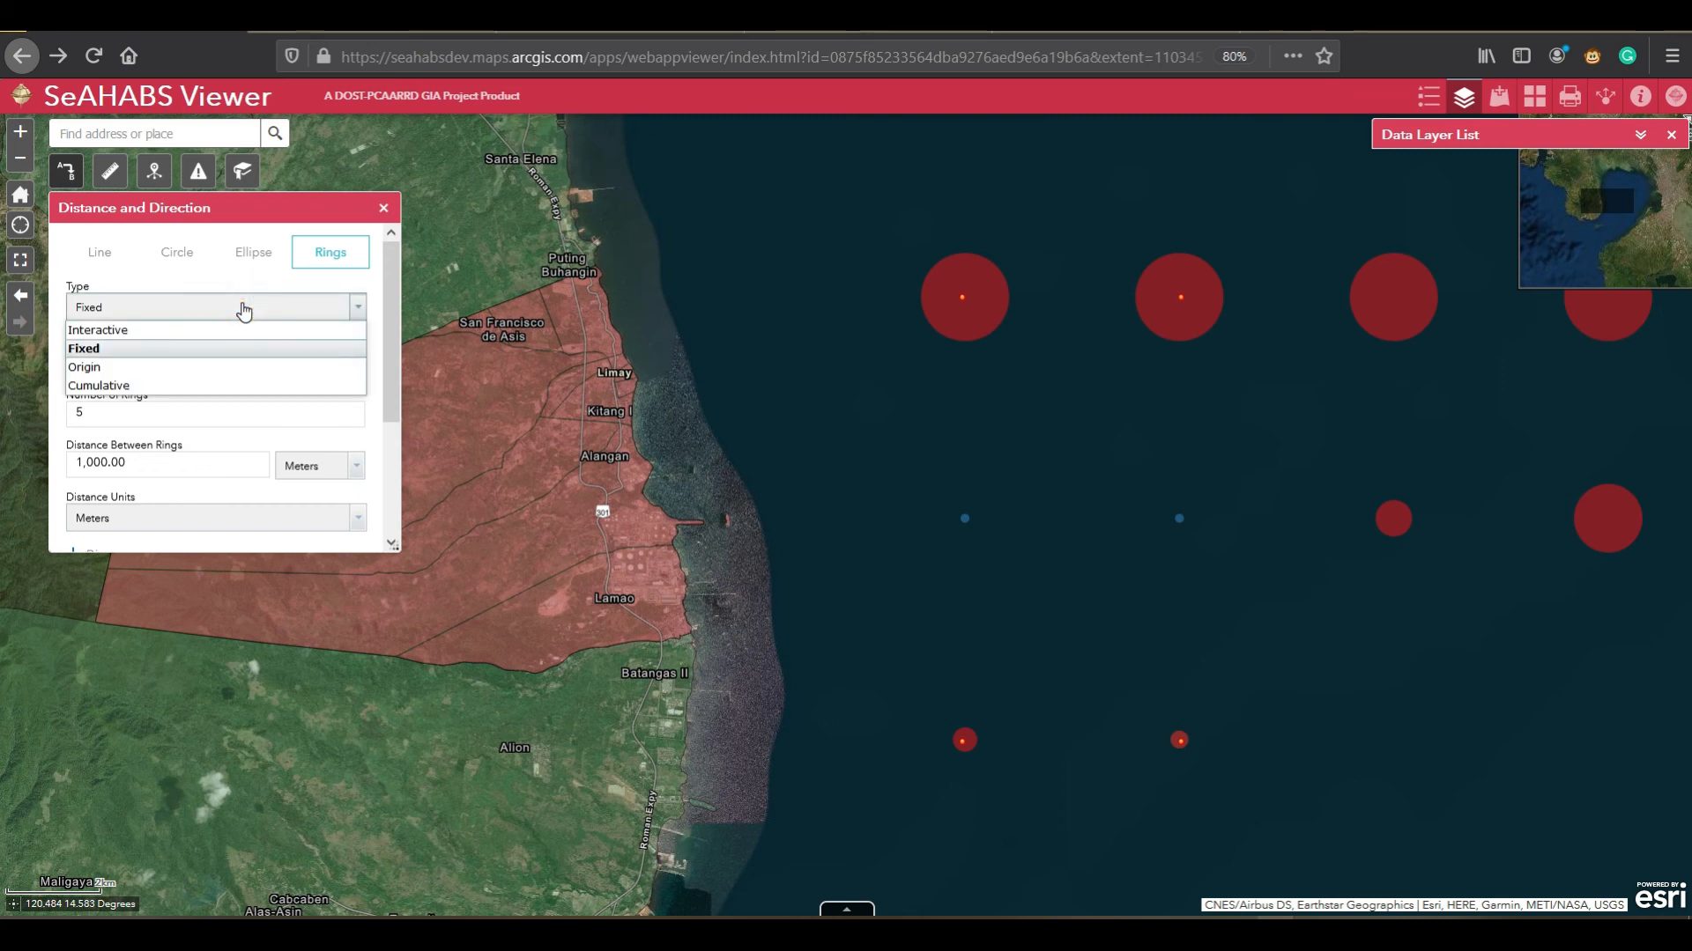
{"action": "left_click", "coordinate": [213, 368]}
{"action": "left_click_drag", "start_coordinate": [394, 305], "coordinate": [378, 427]}
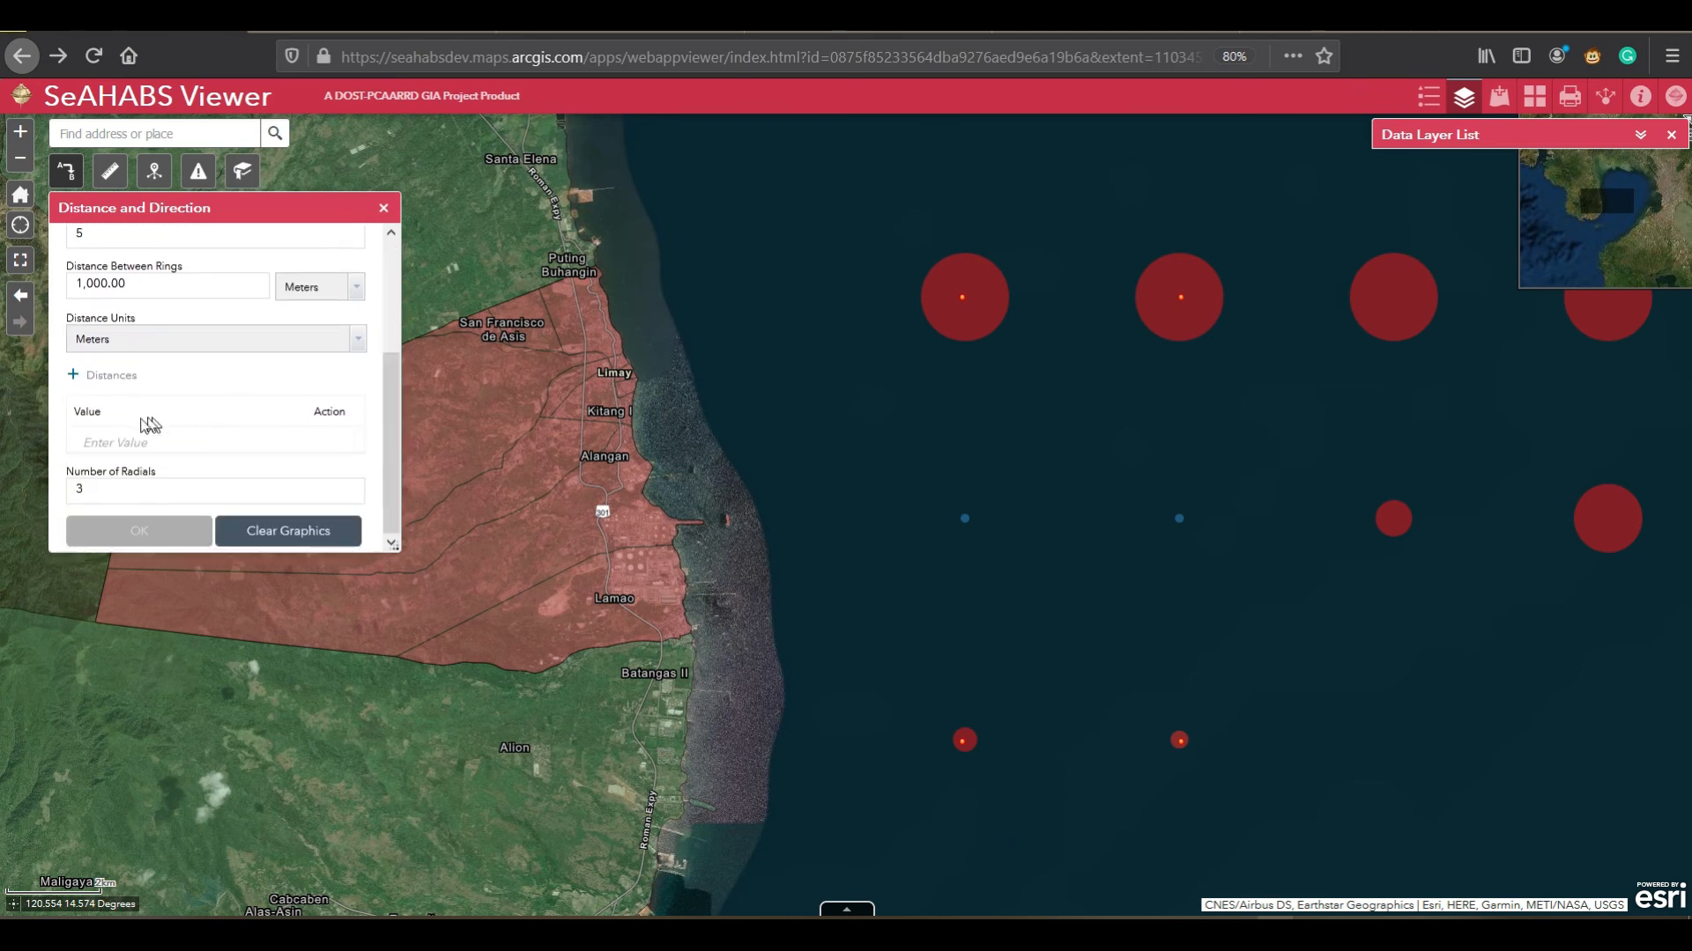
{"action": "left_click", "coordinate": [394, 456]}
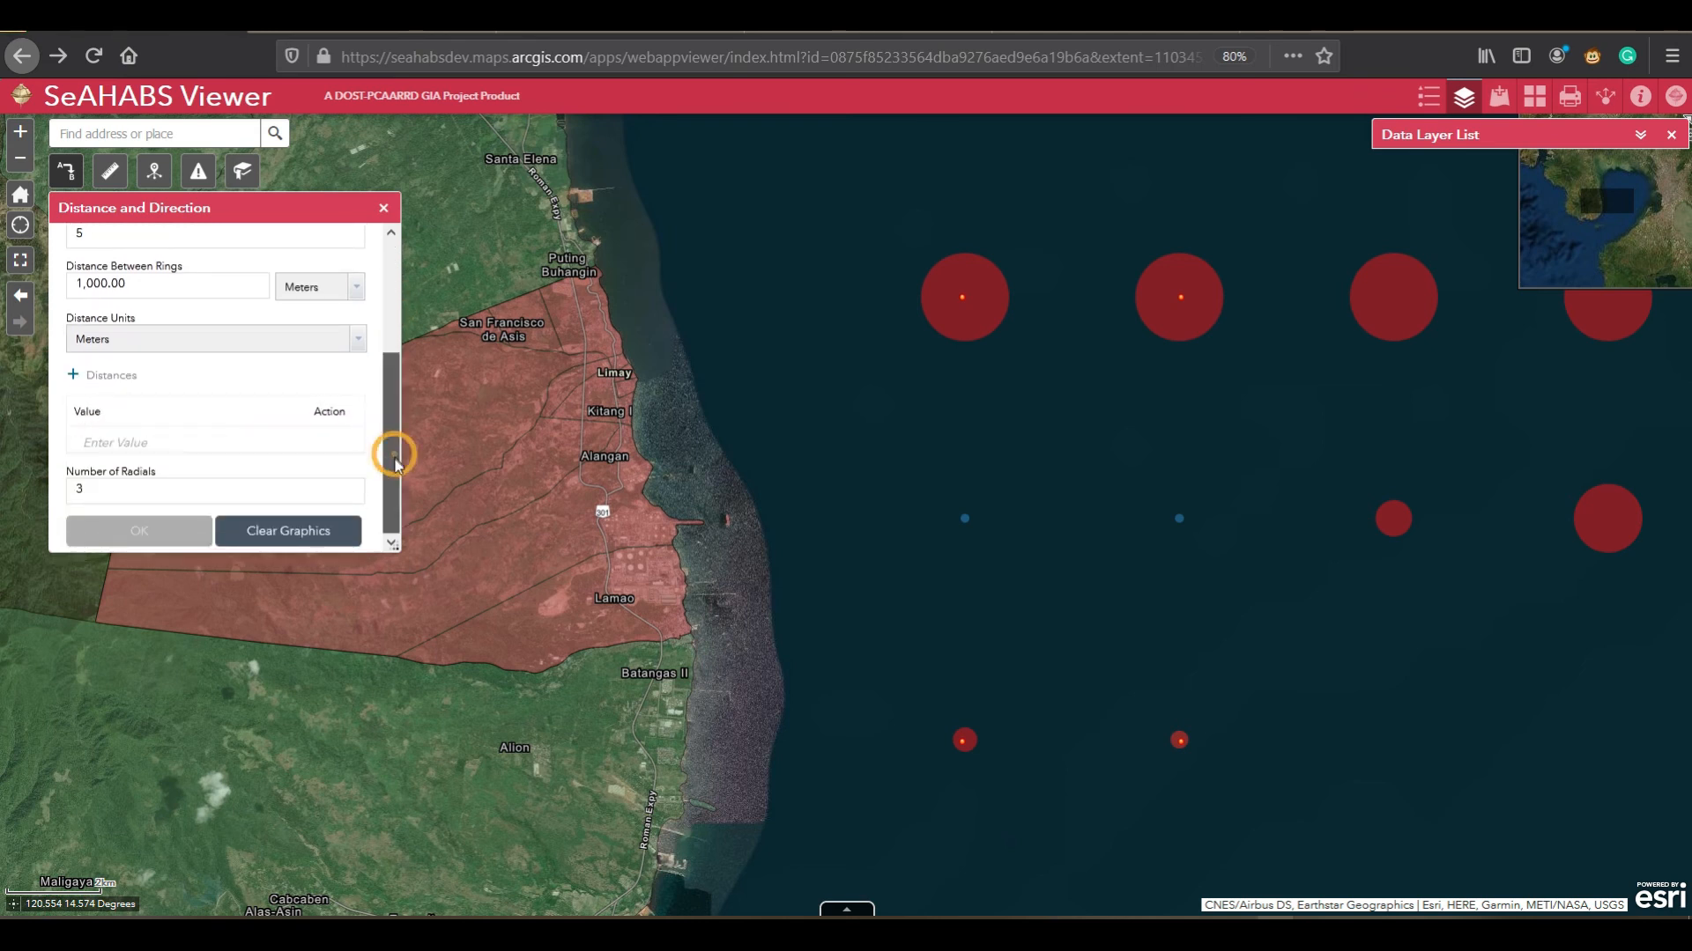
{"action": "left_click", "coordinate": [101, 441]}
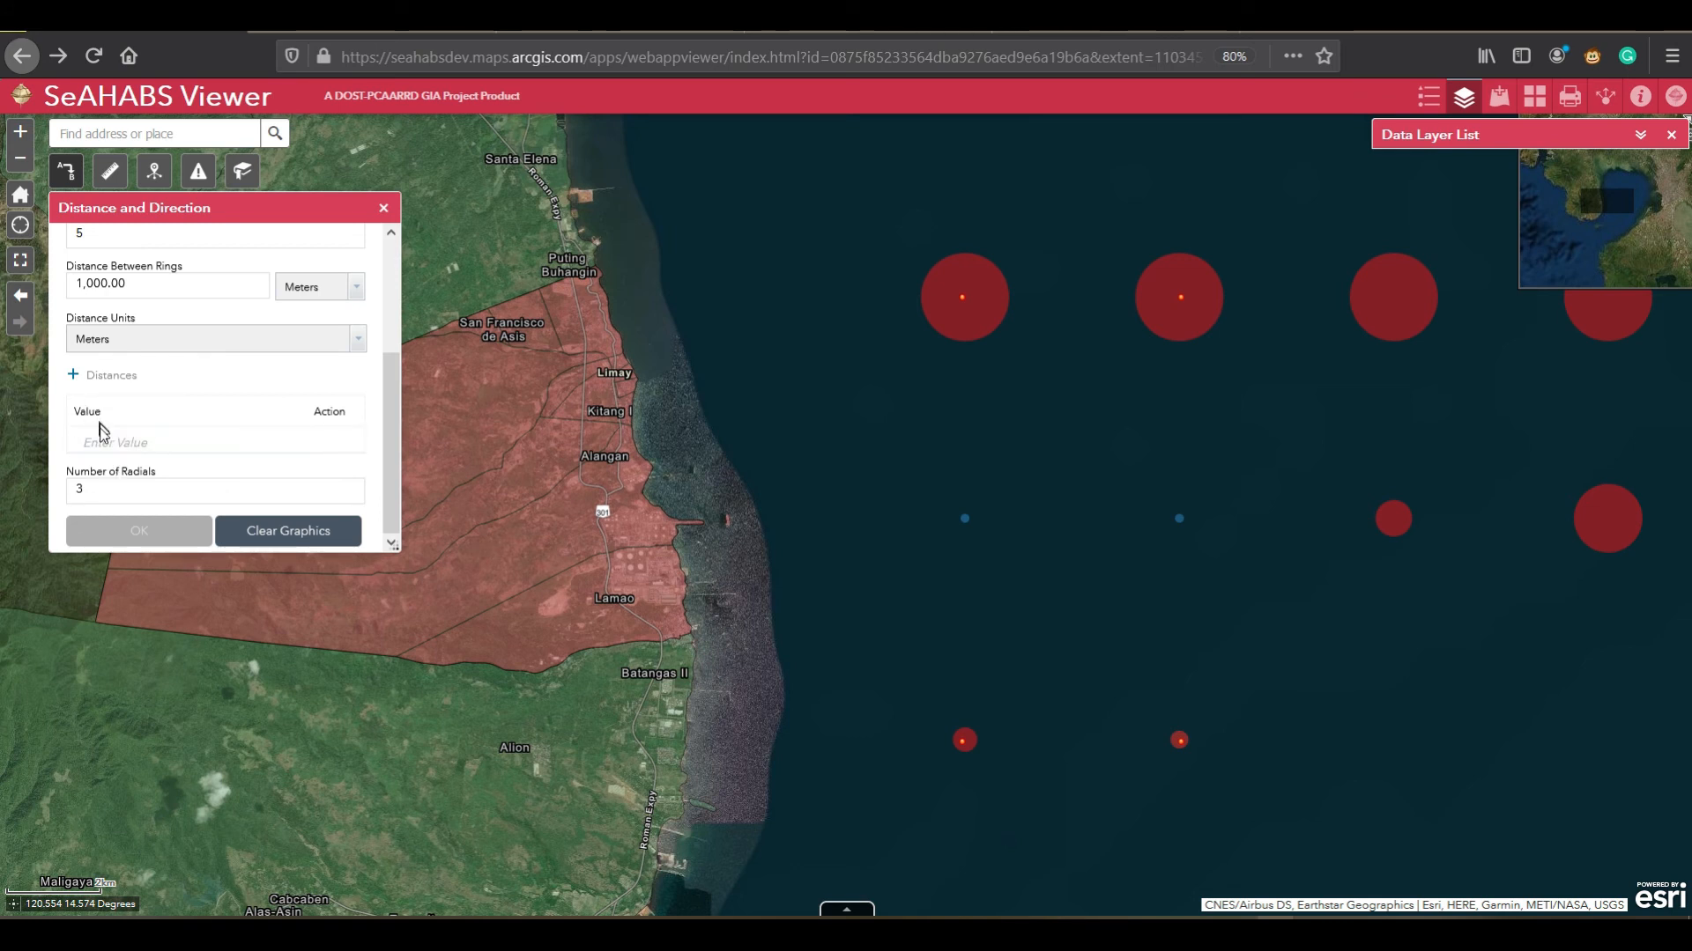
{"action": "left_click", "coordinate": [101, 442]}
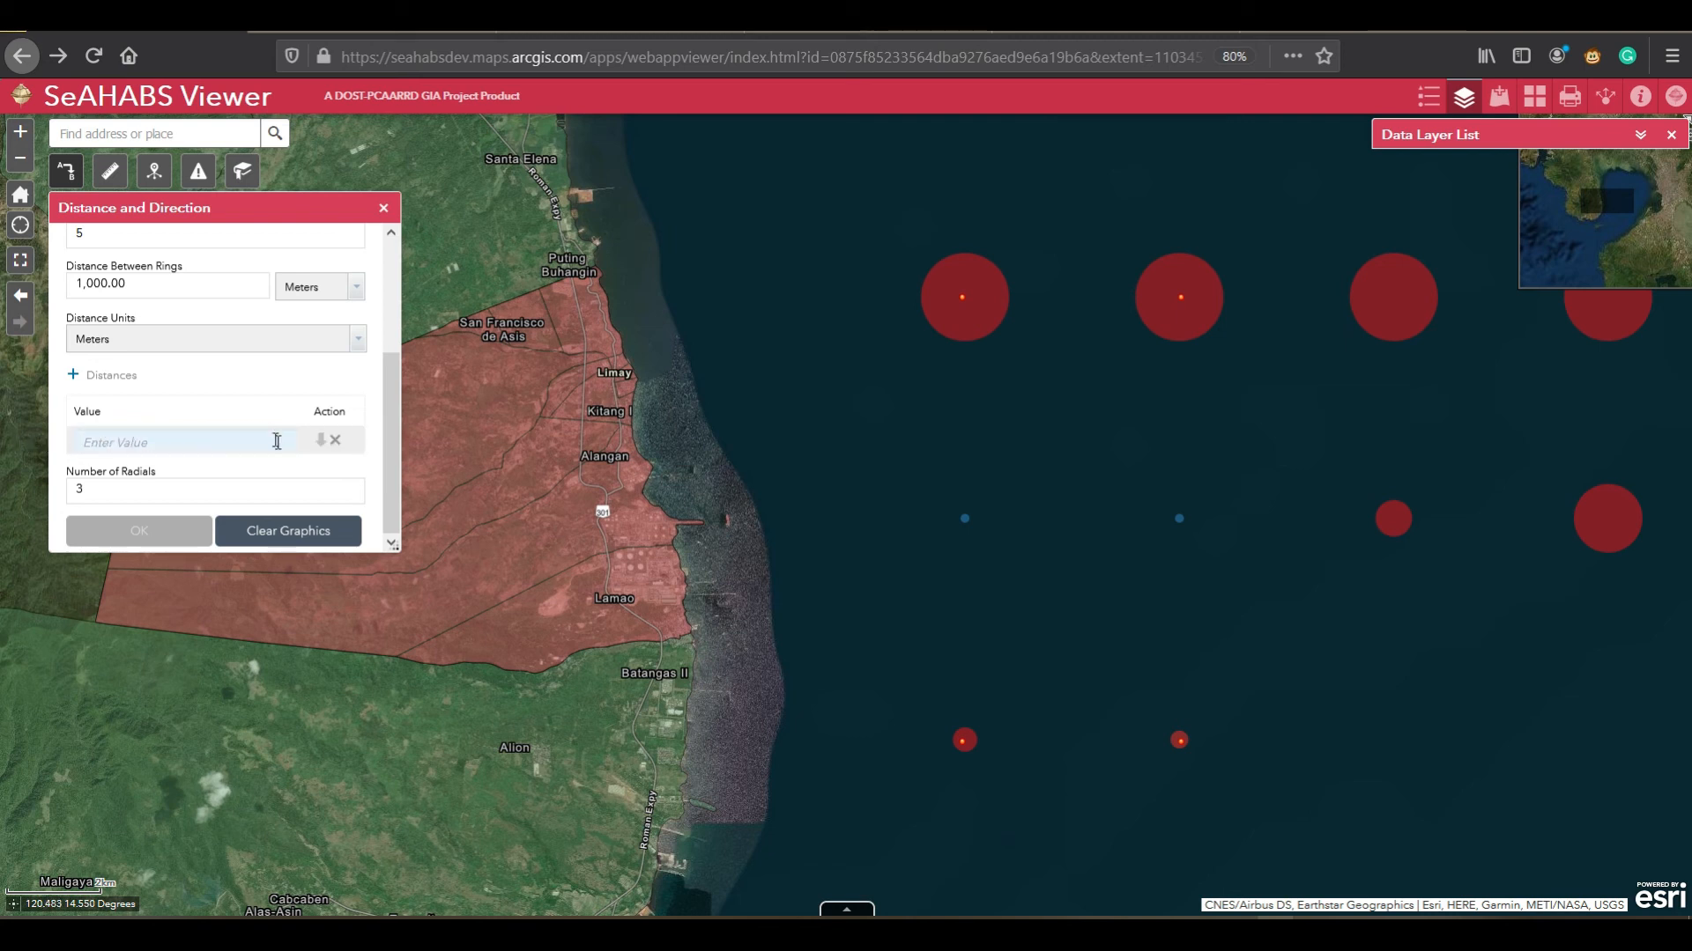
{"action": "left_click_drag", "start_coordinate": [389, 483], "coordinate": [384, 356]}
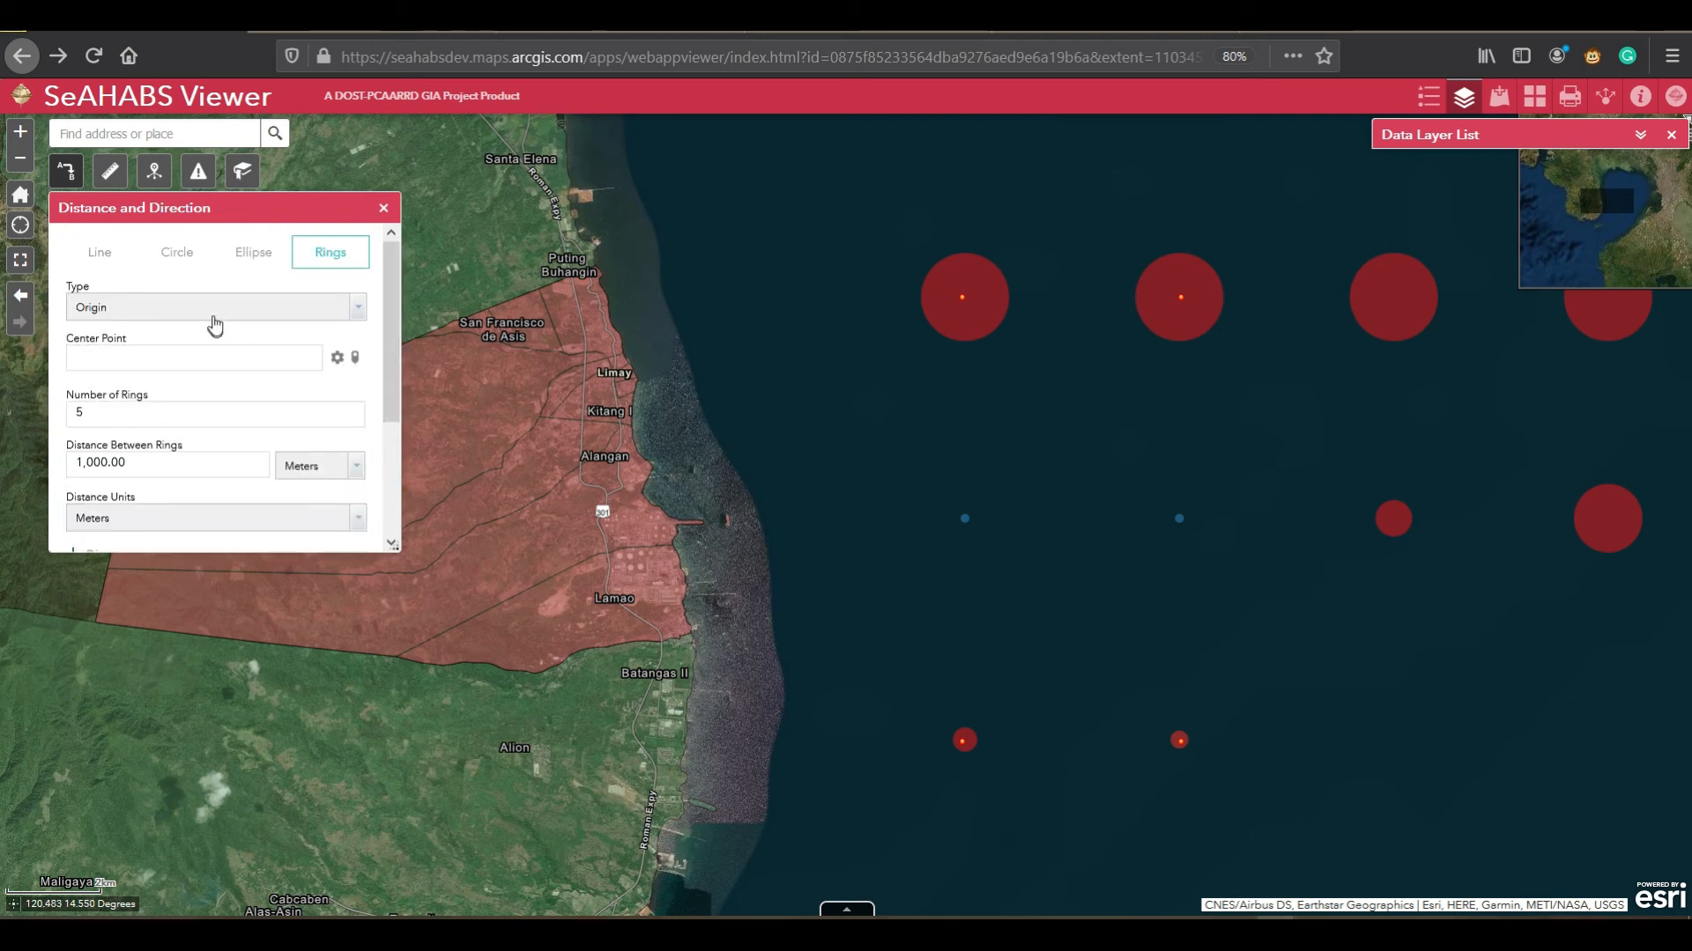
{"action": "left_click", "coordinate": [217, 316]}
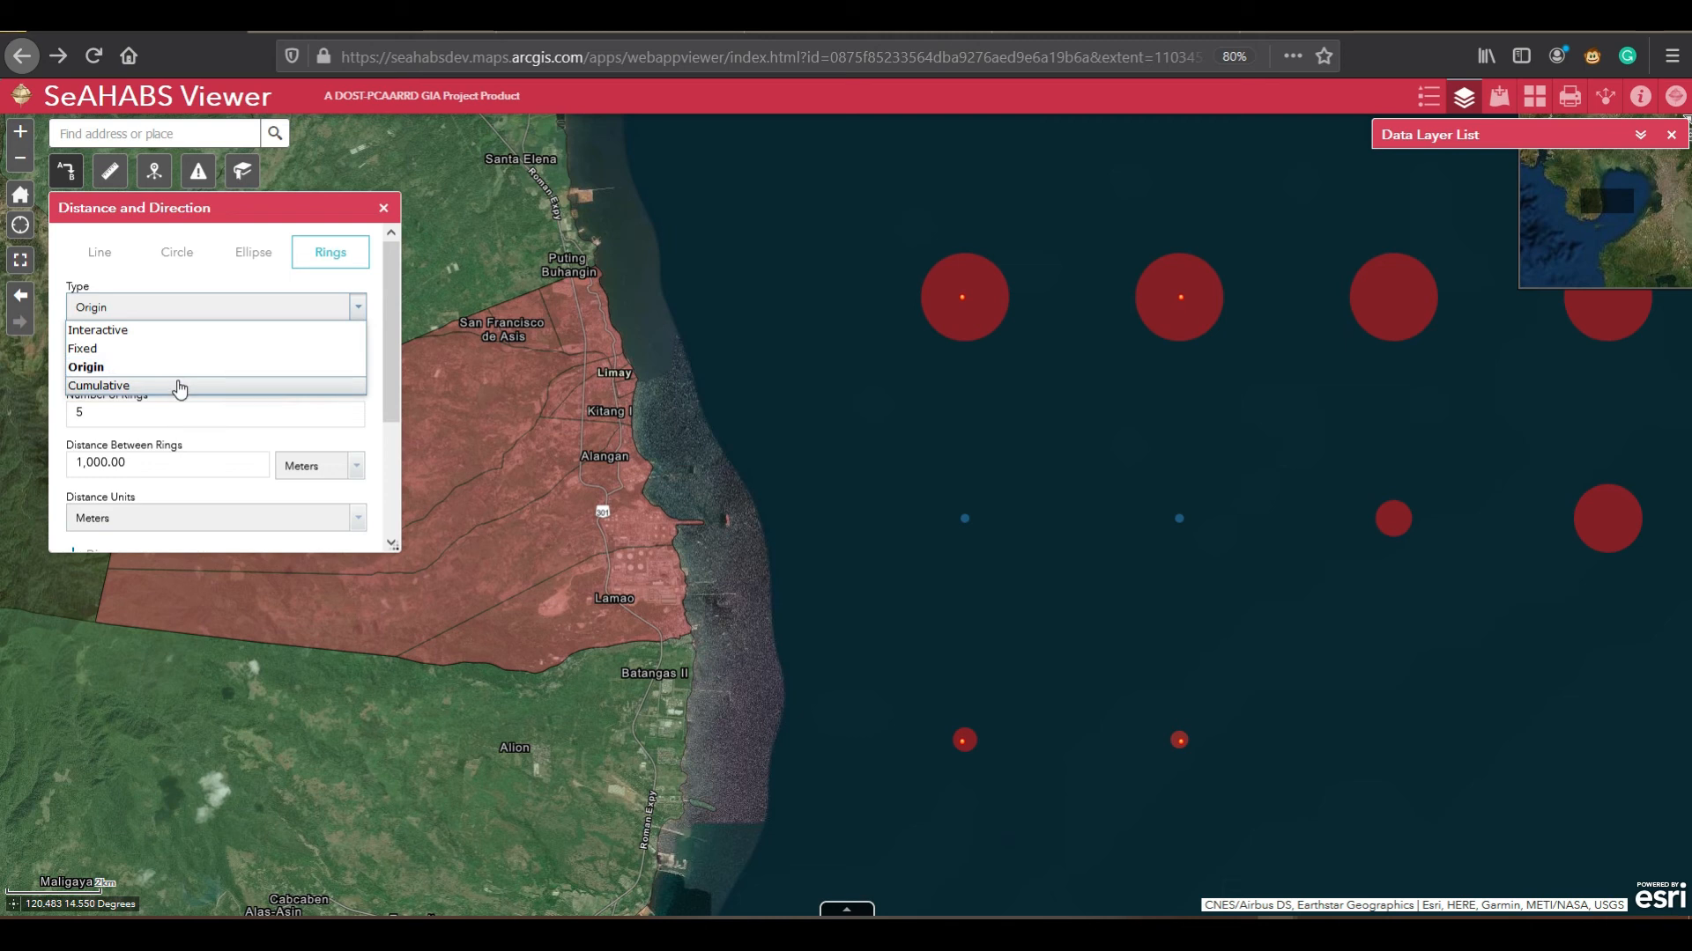
{"action": "left_click", "coordinate": [151, 275]}
{"action": "left_click", "coordinate": [260, 308]}
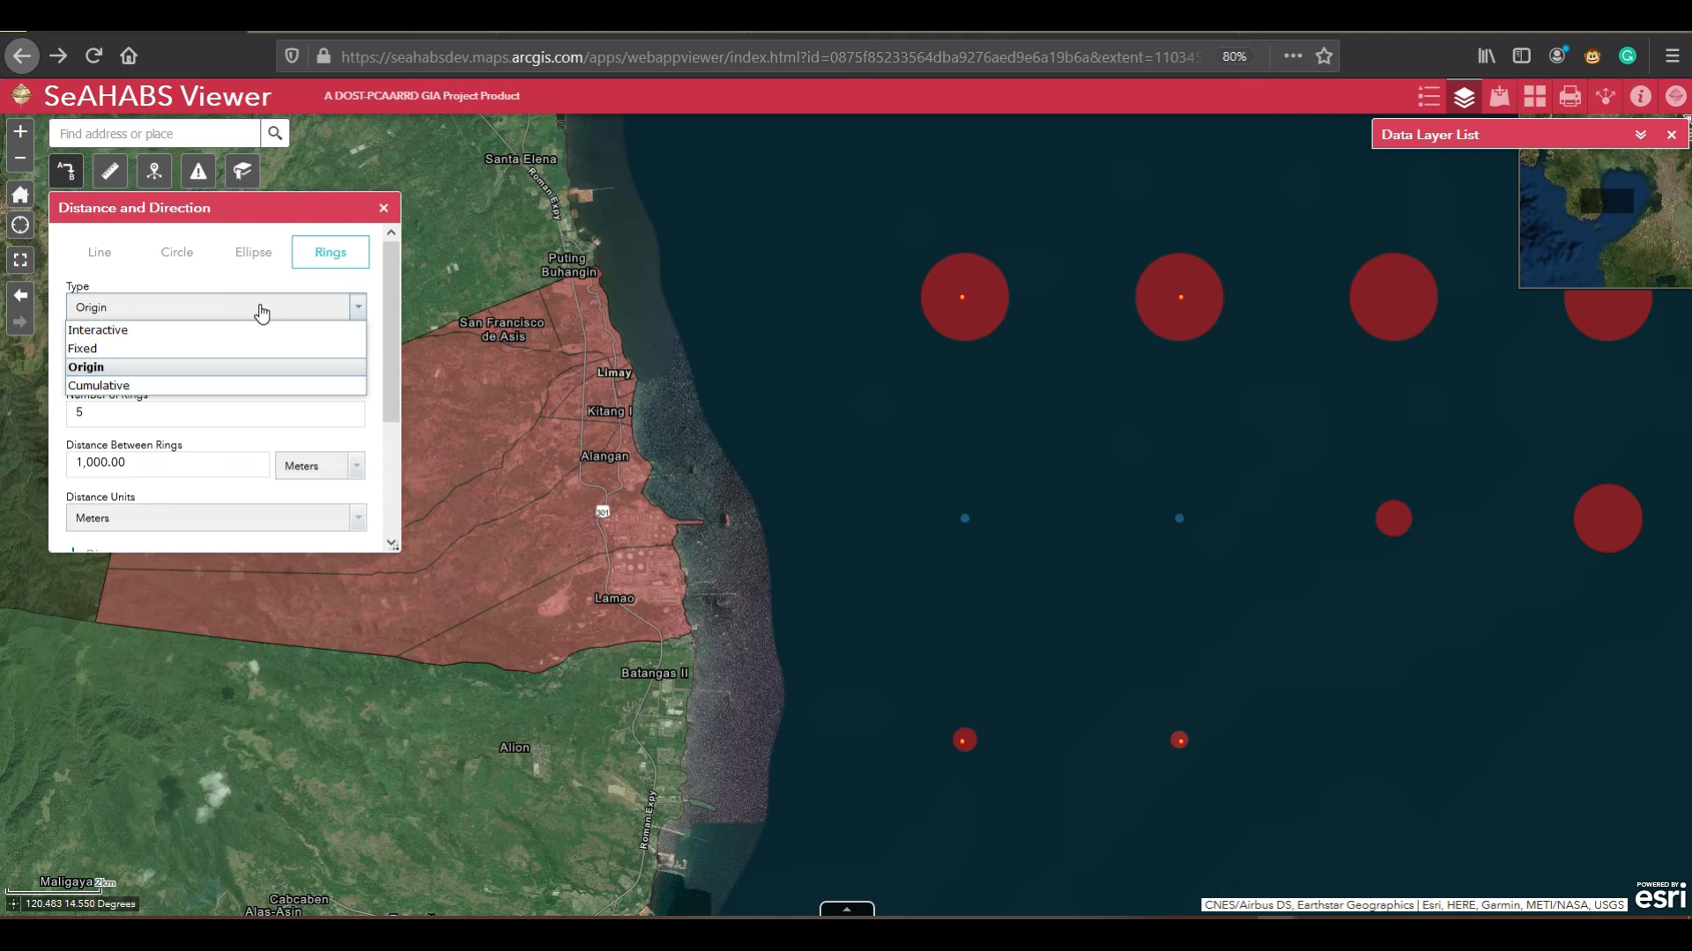
{"action": "left_click", "coordinate": [166, 368]}
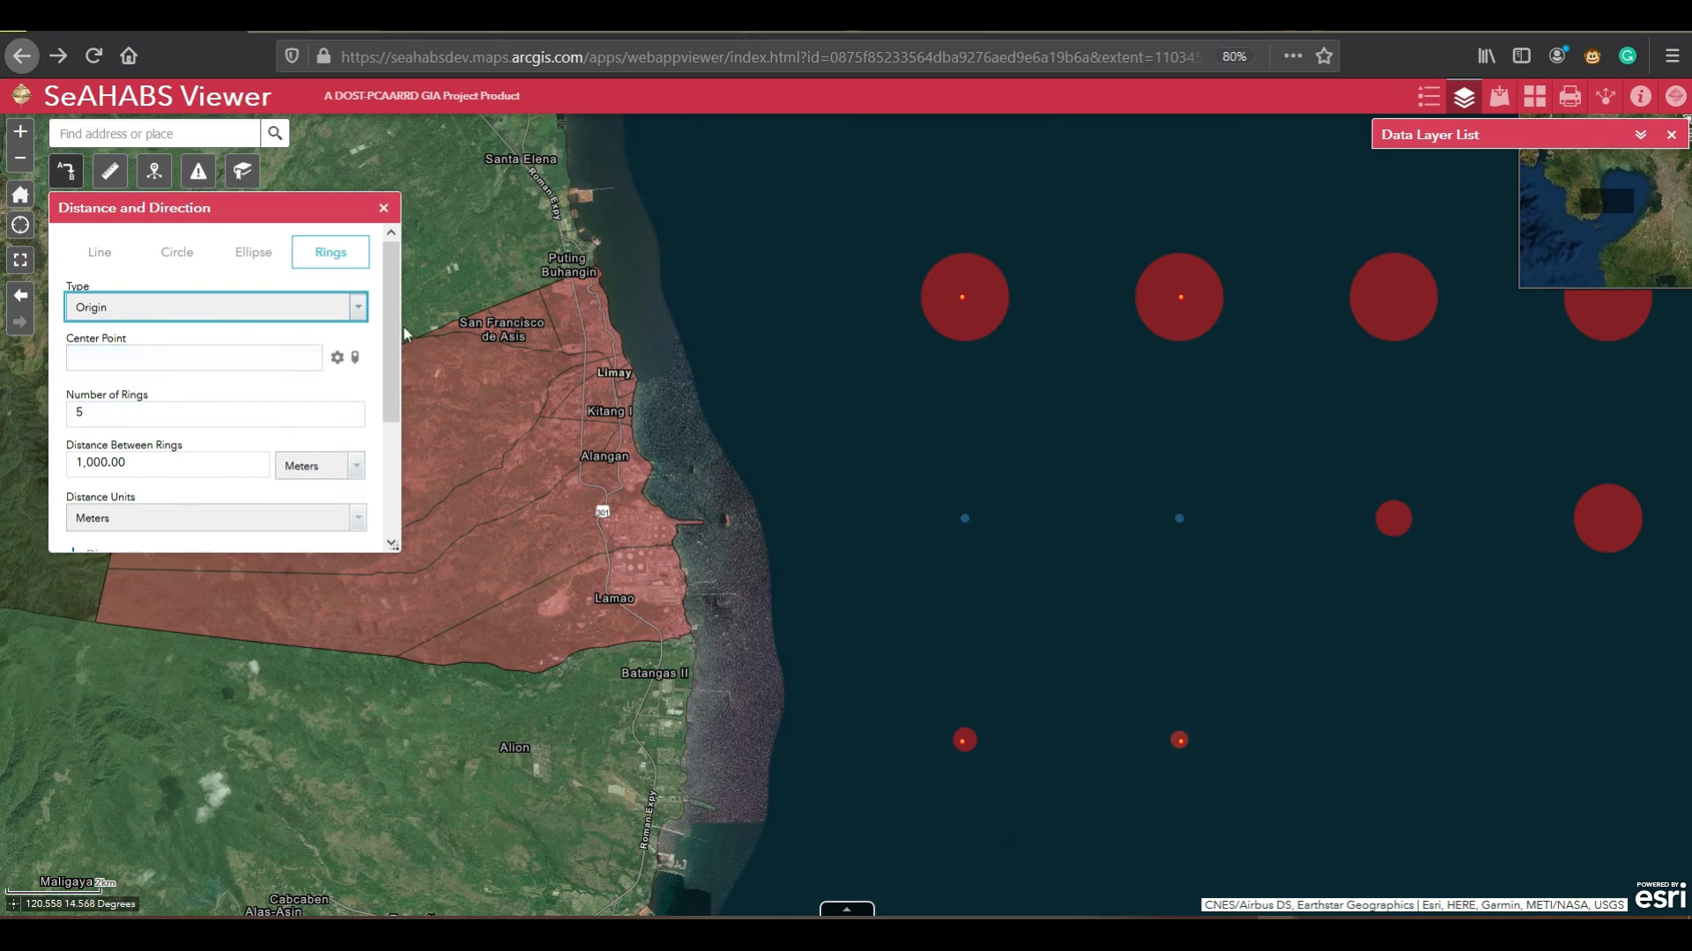
Step: Set the distance units for the Origin rings to Kilometers
{"action": "left_click_drag", "start_coordinate": [393, 338], "coordinate": [396, 386]}
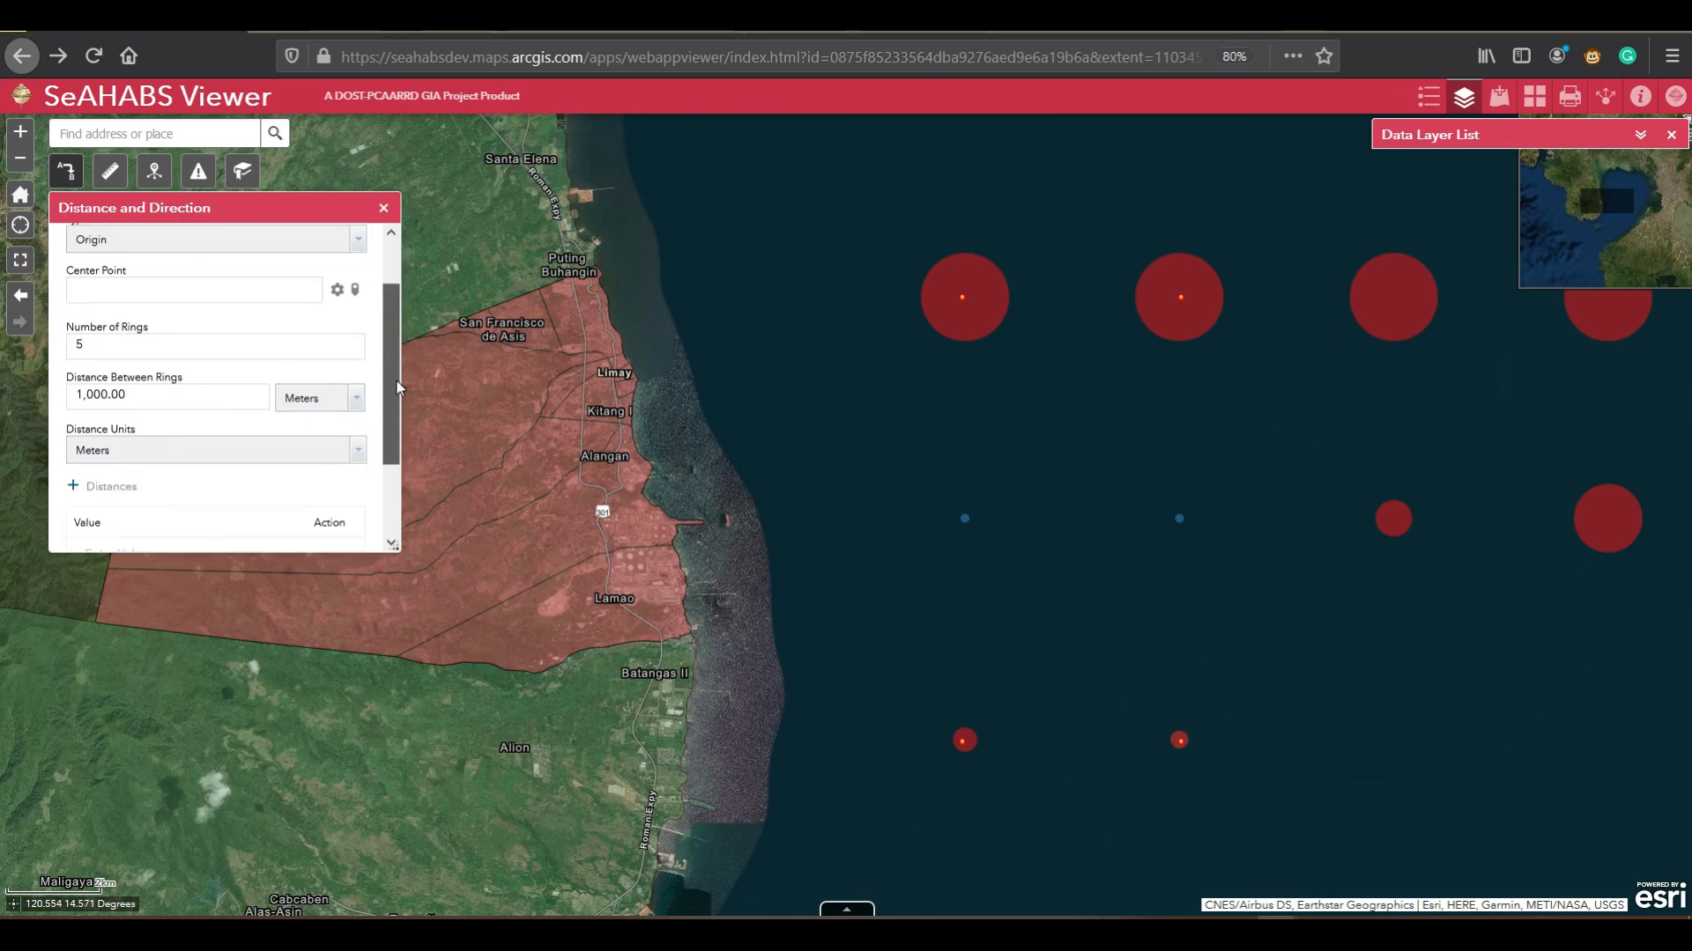
{"action": "left_click_drag", "start_coordinate": [396, 381], "coordinate": [393, 442]}
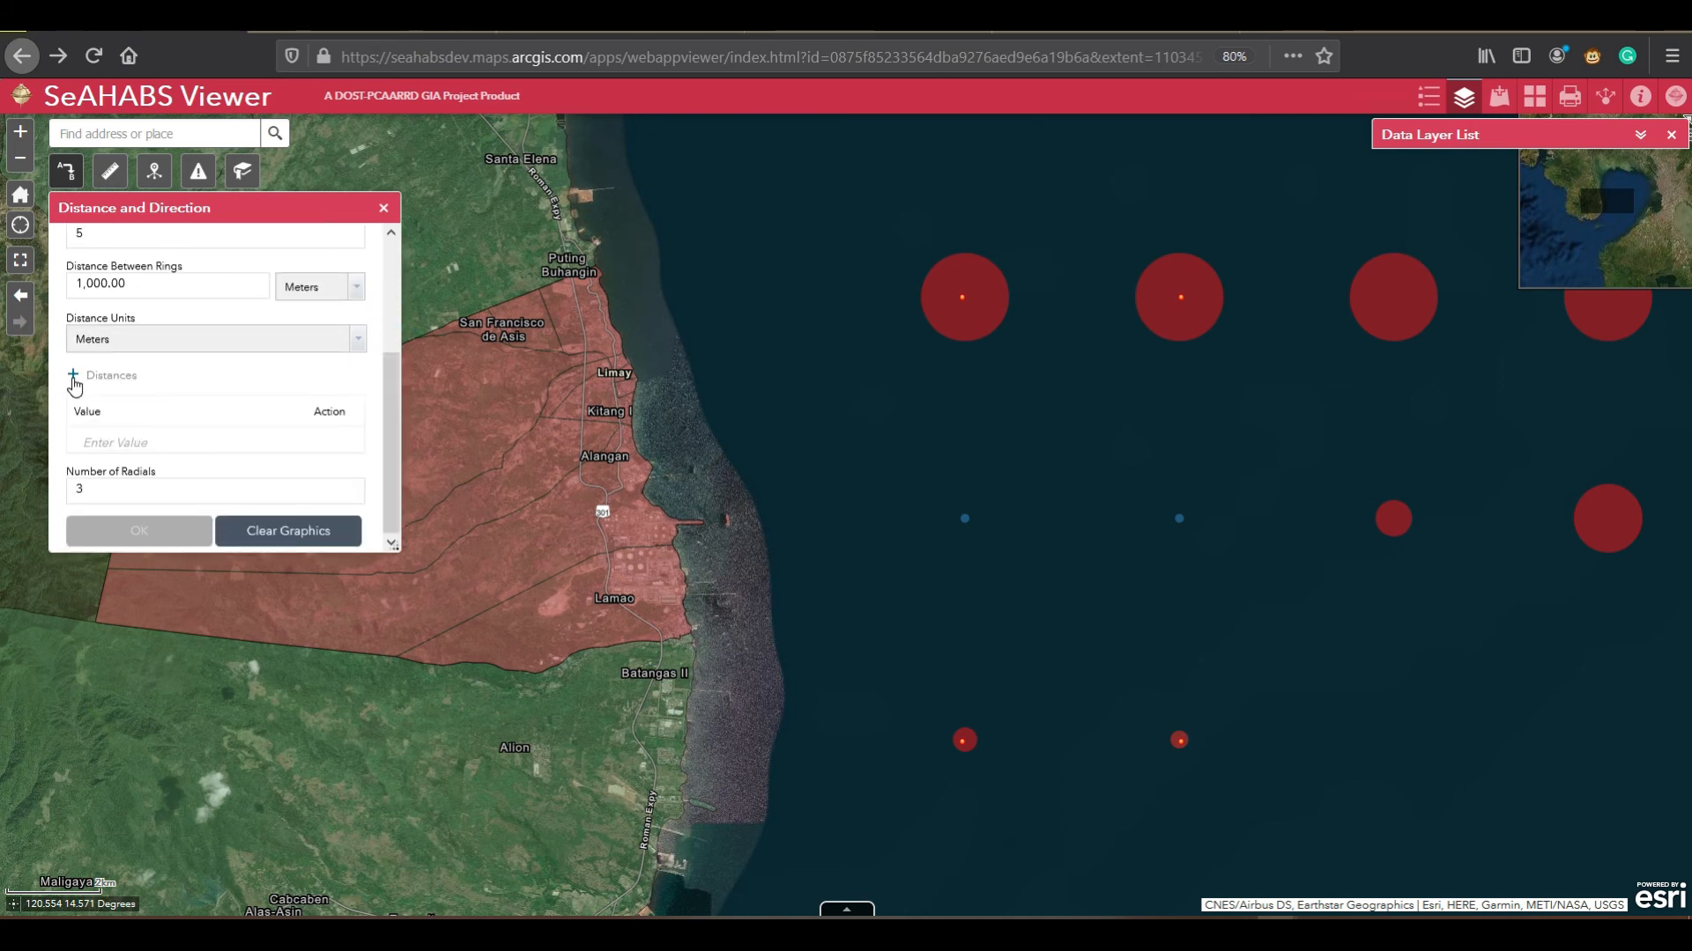
{"action": "mouse_move", "coordinate": [391, 426]}
{"action": "left_mouse_down"}
{"action": "mouse_move", "coordinate": [393, 407]}
{"action": "mouse_move", "coordinate": [392, 454]}
{"action": "left_mouse_up"}
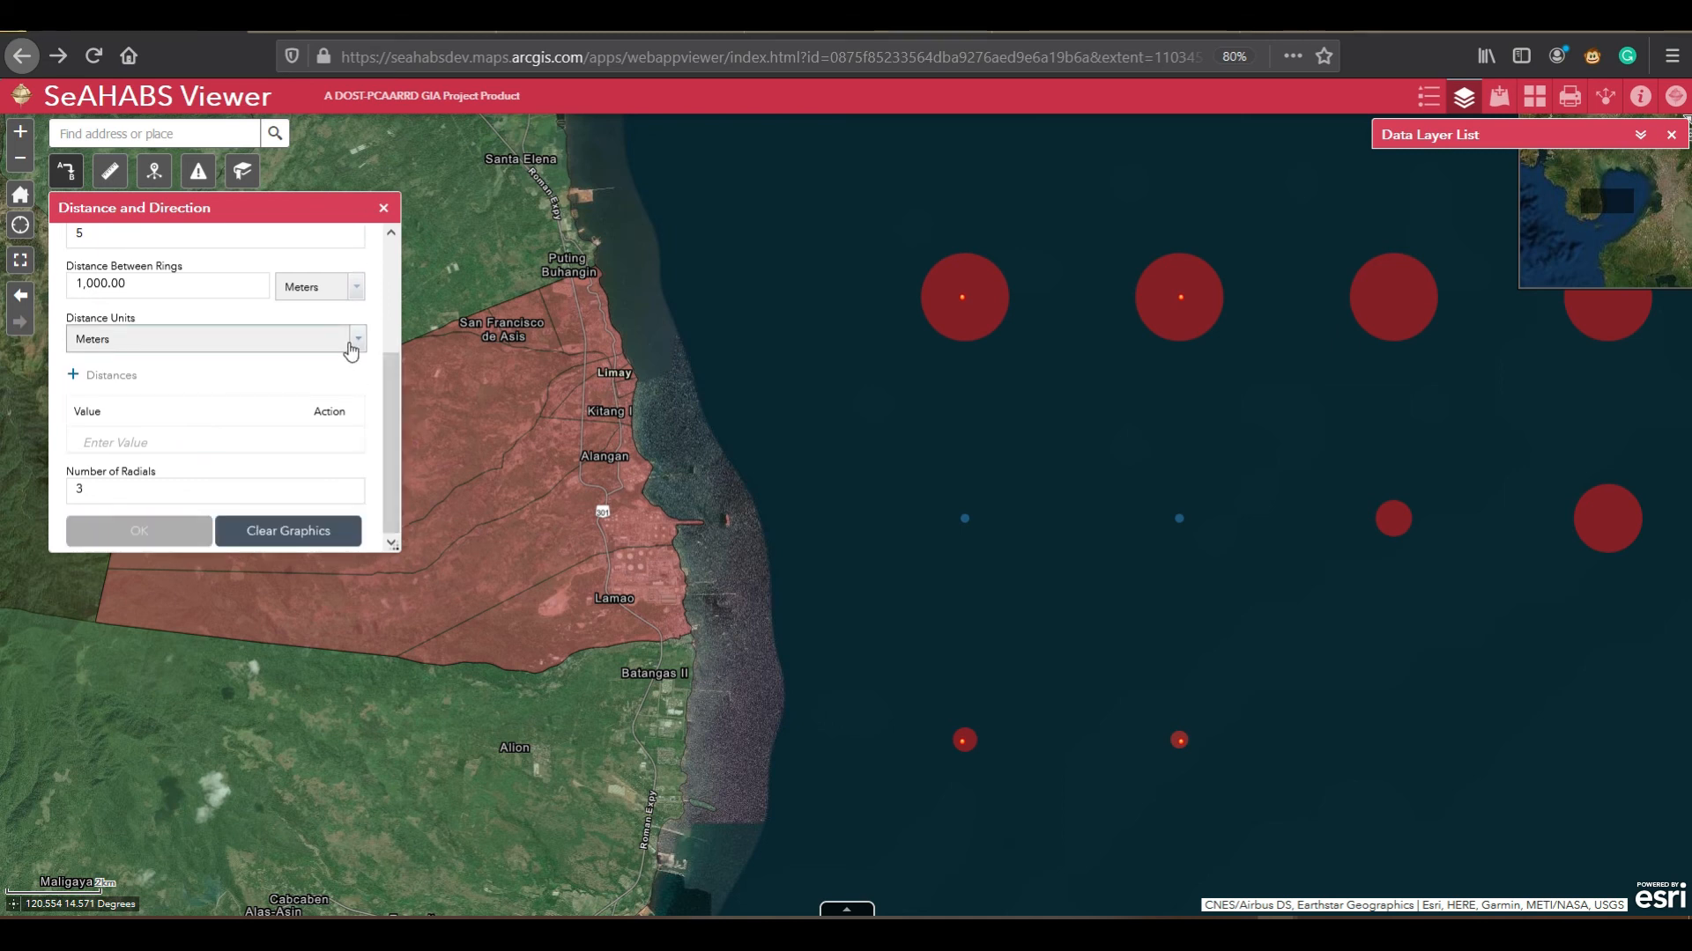
{"action": "left_click", "coordinate": [357, 346]}
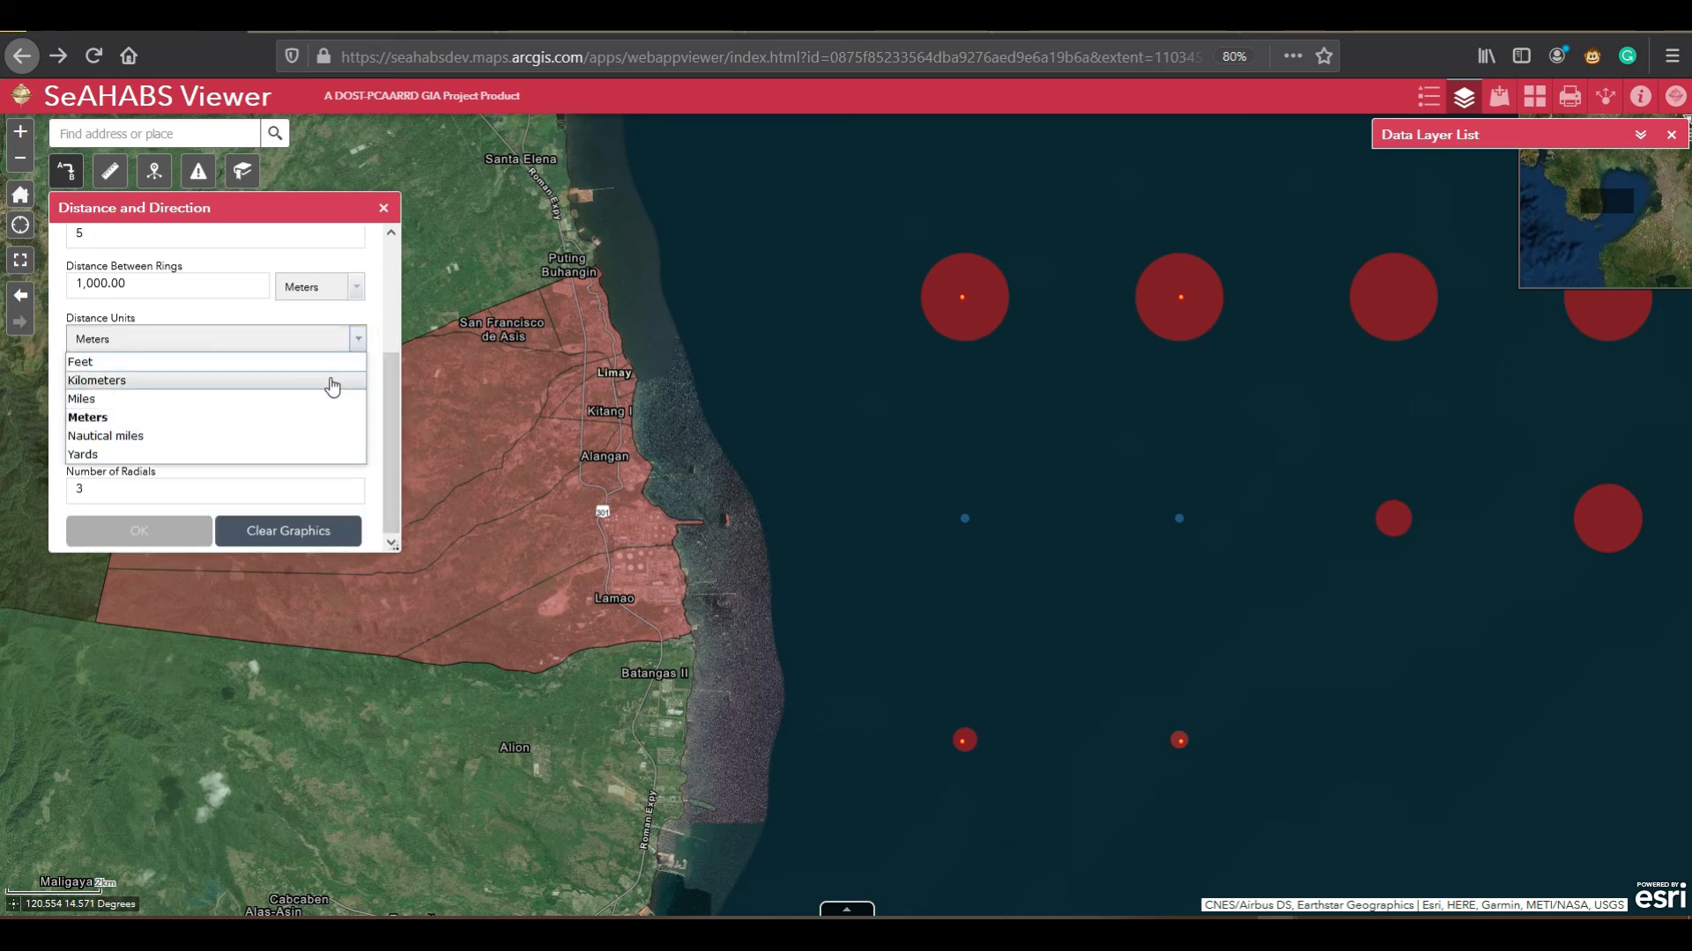
{"action": "left_click", "coordinate": [333, 381]}
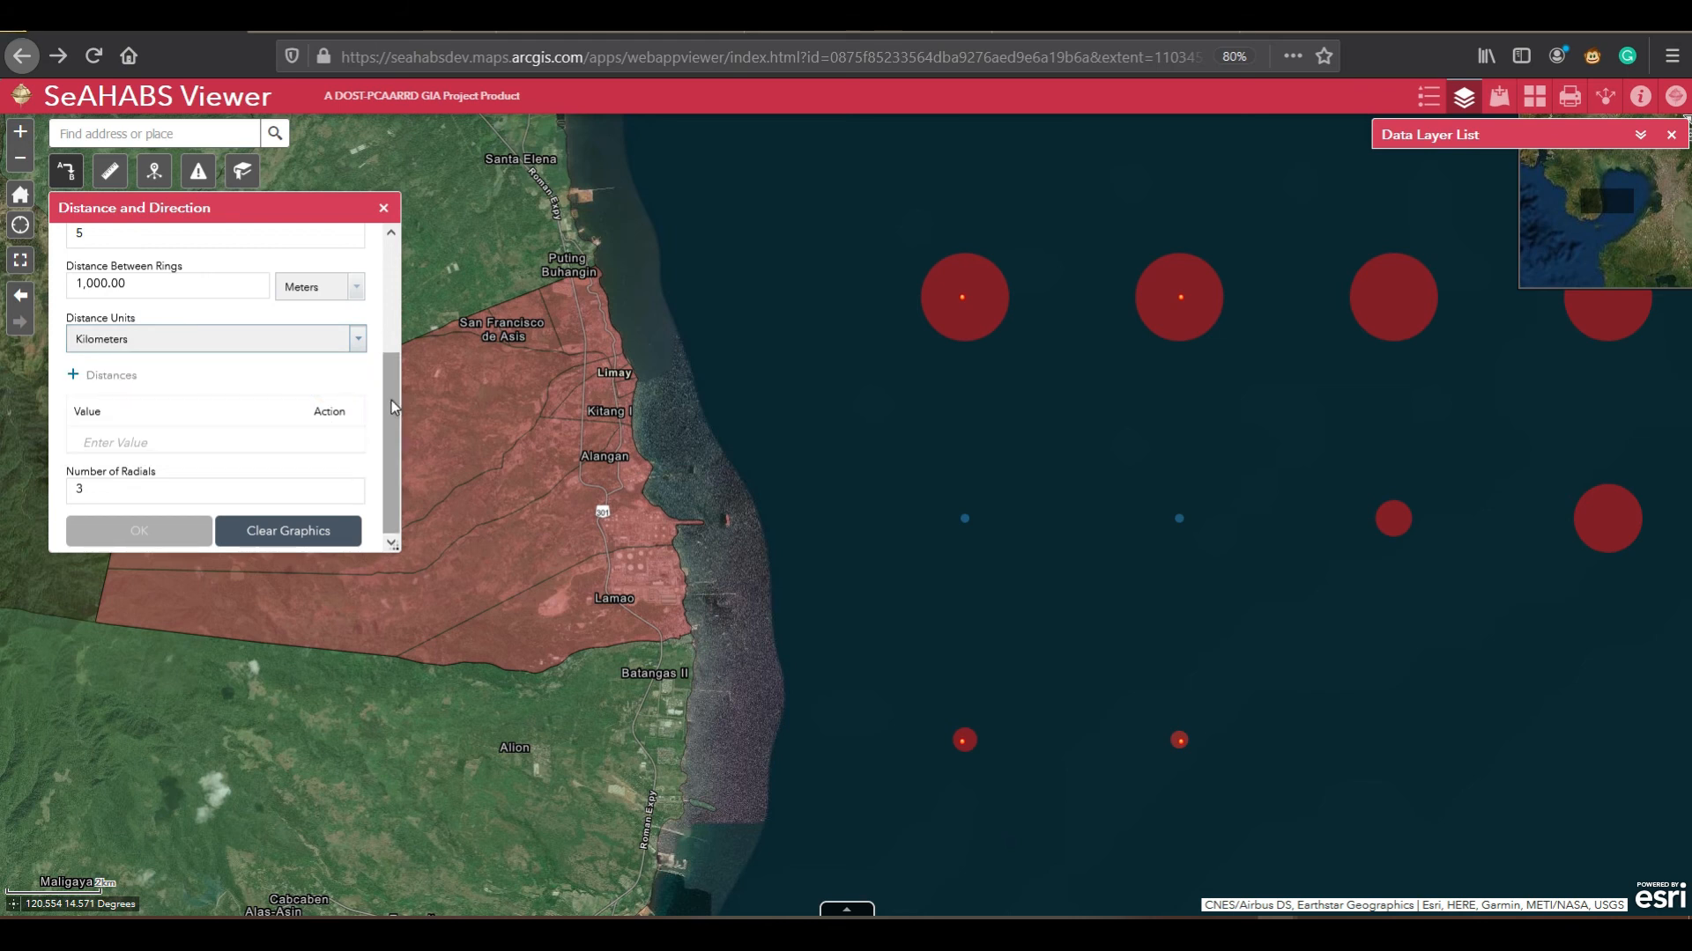
Step: Add ring distances of 1, 5, 10 and 15 kilometers to the distance list
{"action": "left_click", "coordinate": [160, 445]}
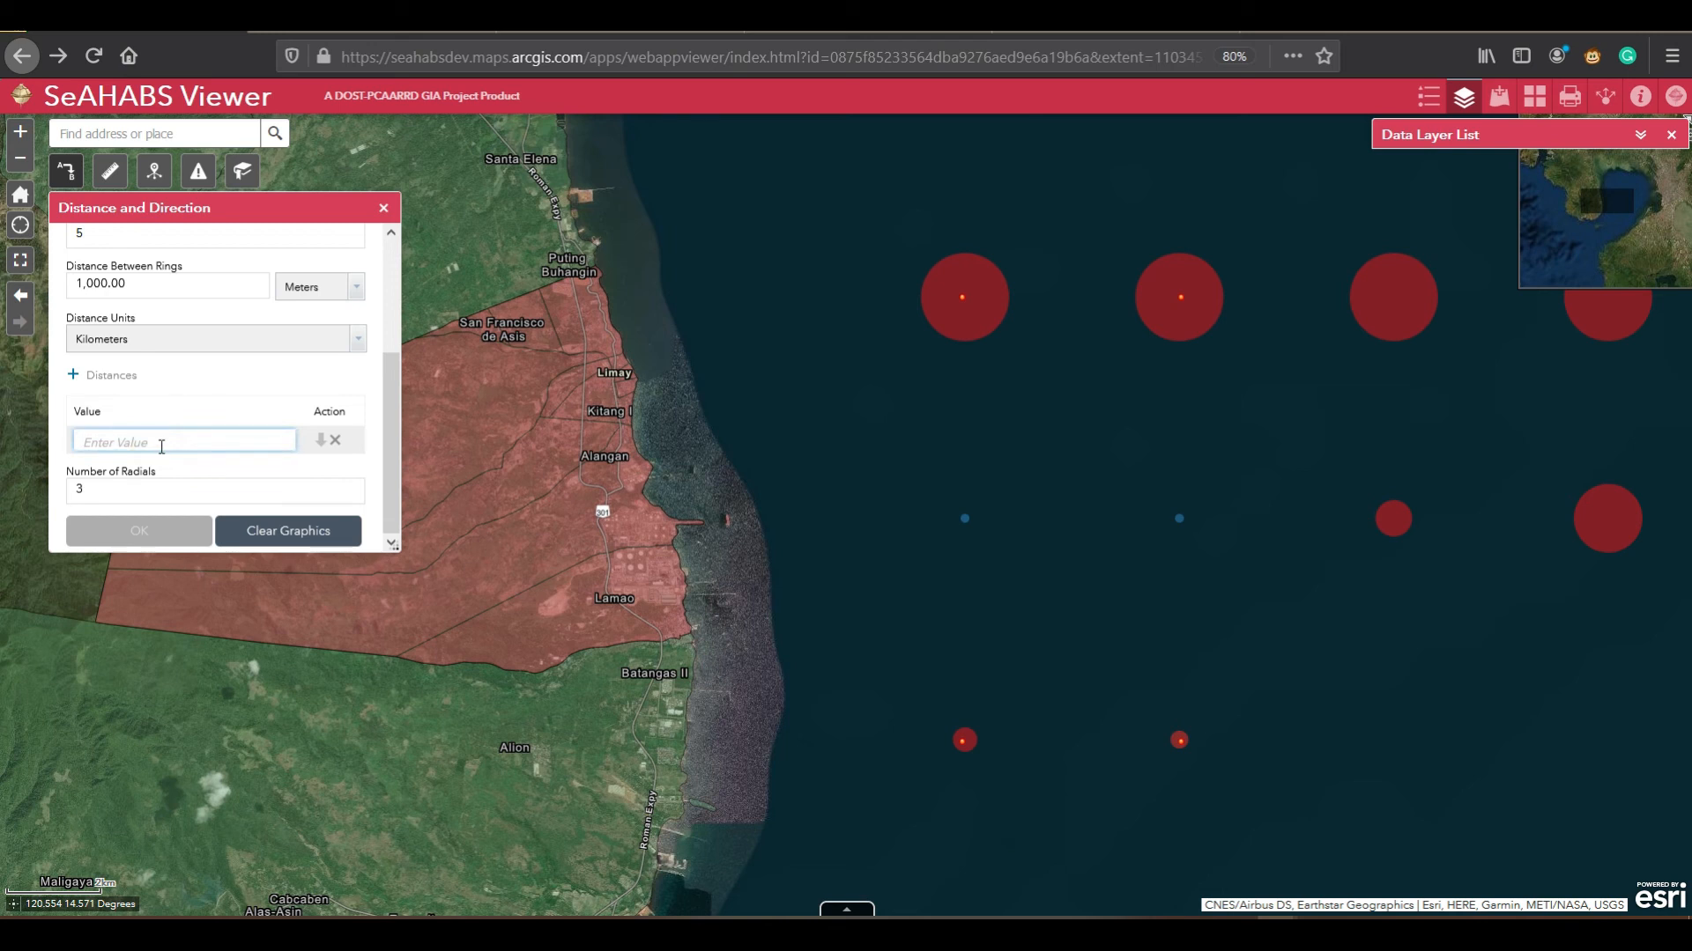
{"action": "type", "text": "1"}
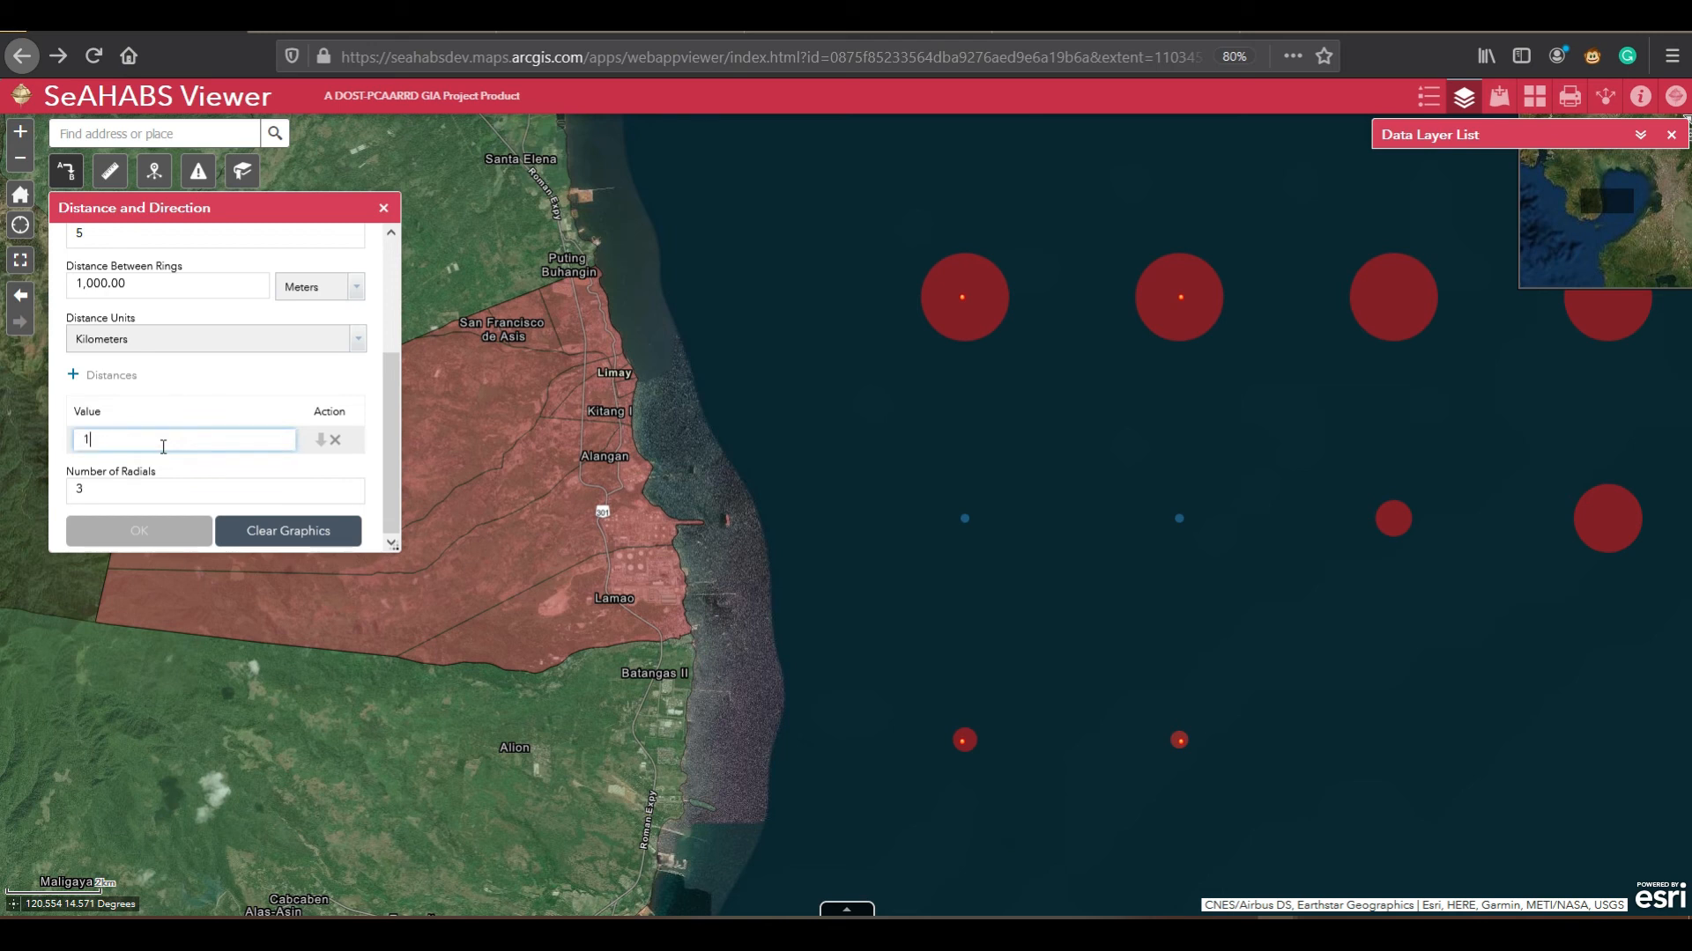
{"action": "left_click", "coordinate": [75, 379]}
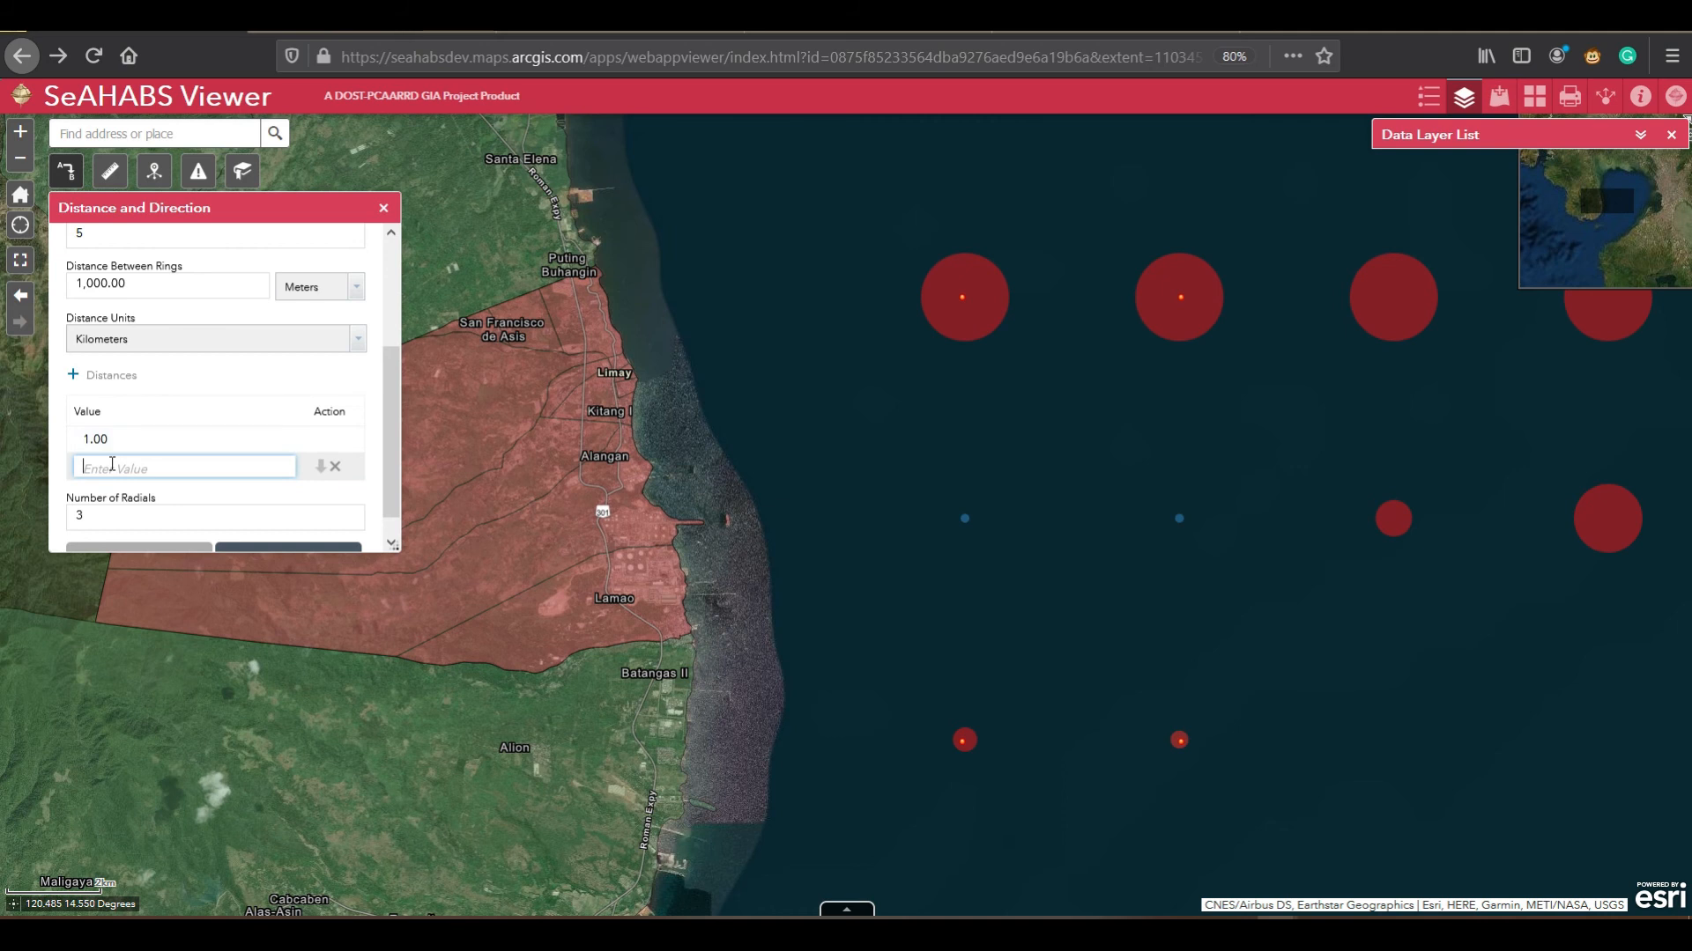
{"action": "type", "text": "5"}
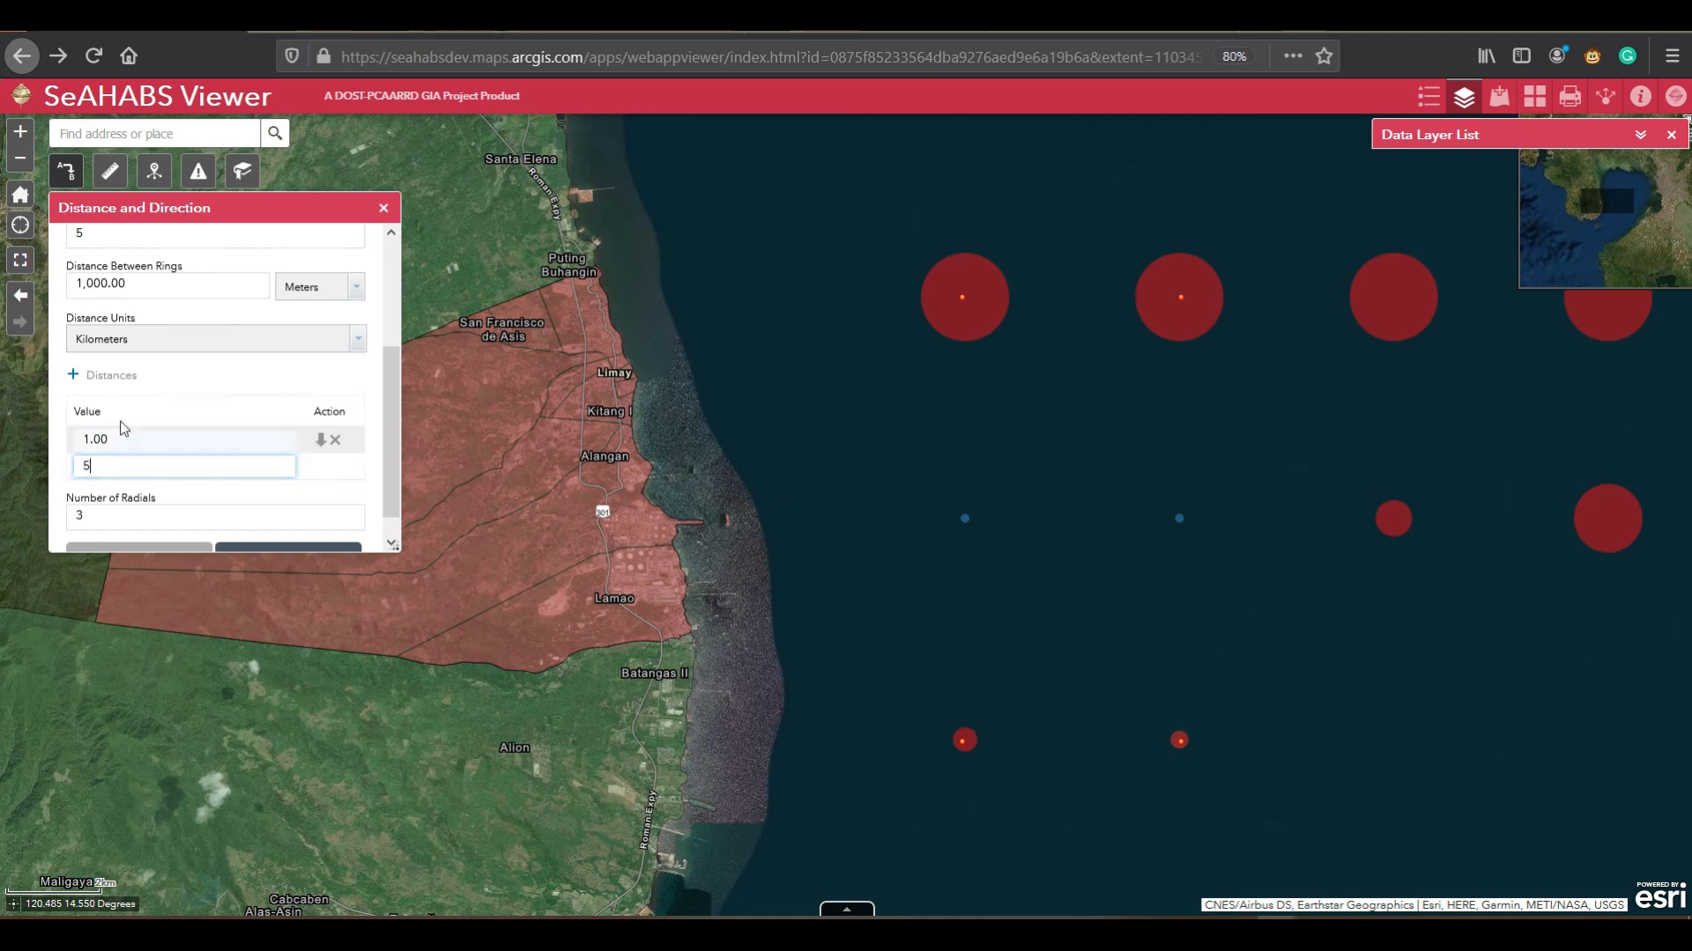
{"action": "left_click", "coordinate": [74, 377]}
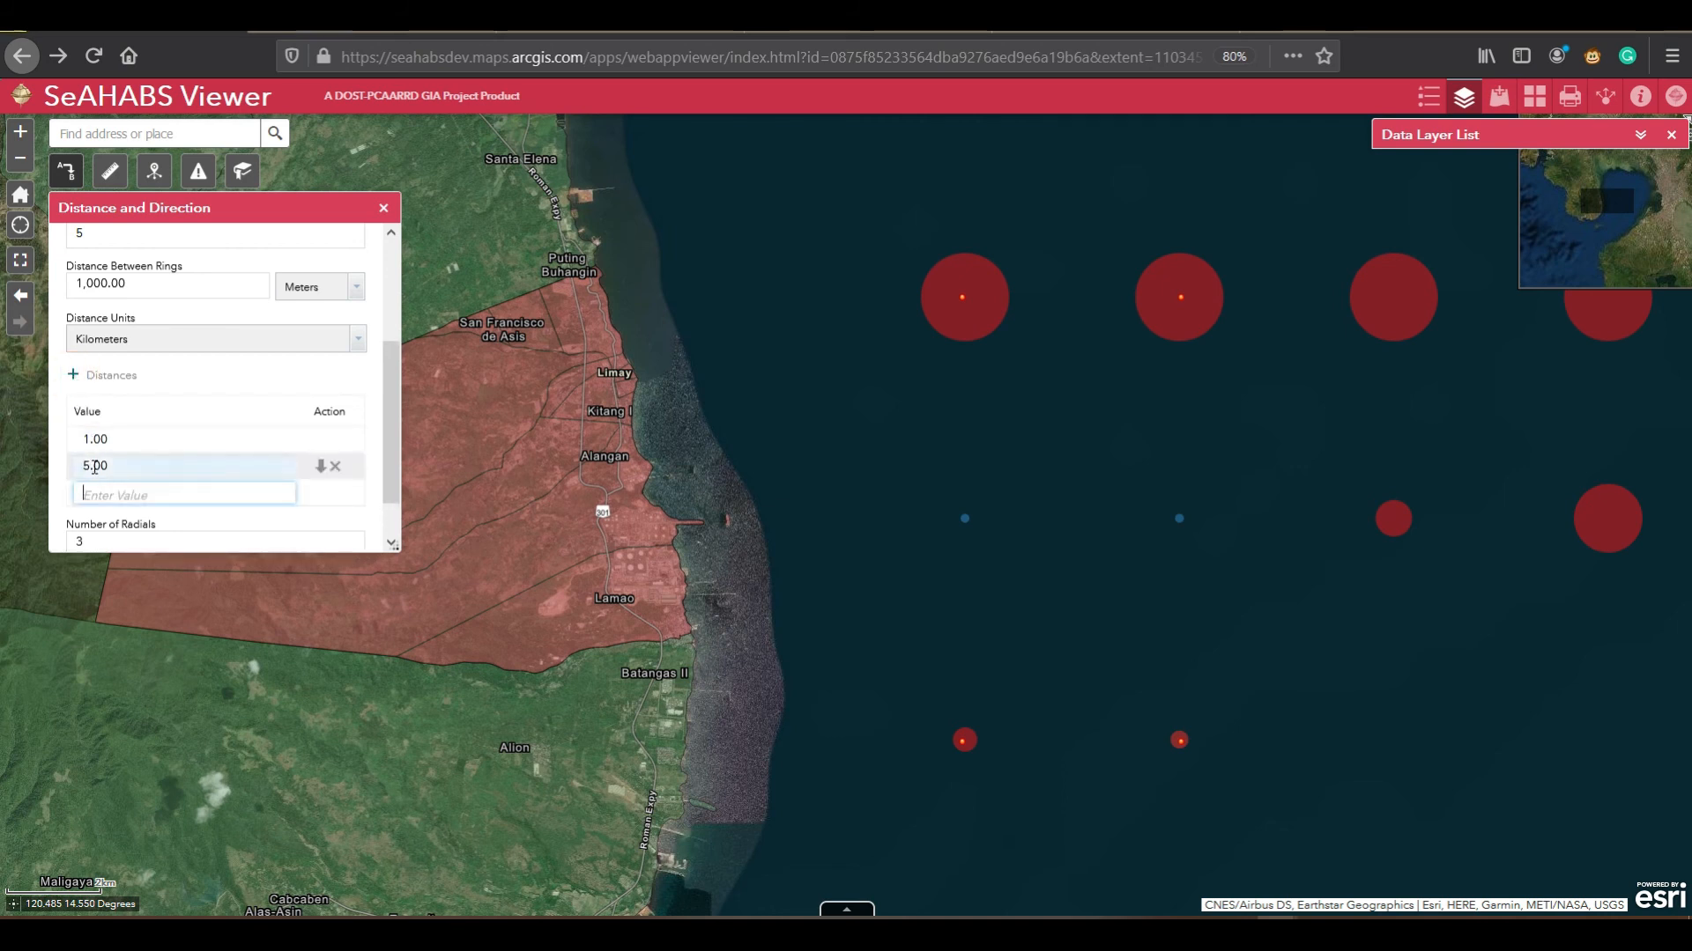
{"action": "type", "text": "10"}
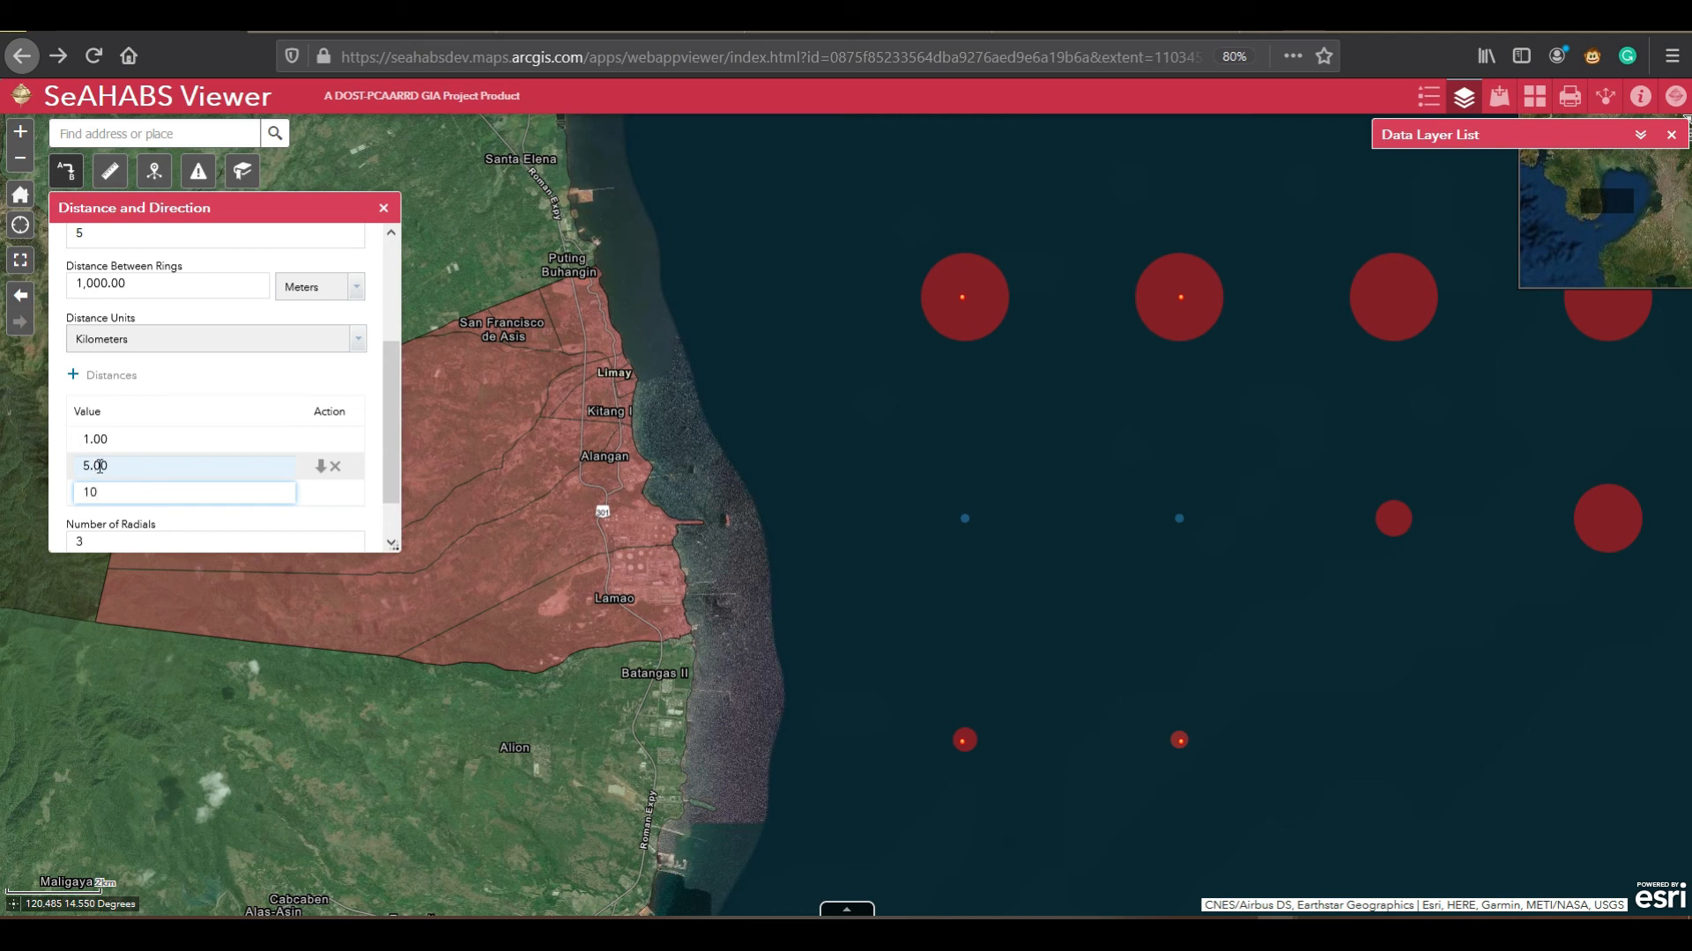
{"action": "left_click", "coordinate": [74, 376]}
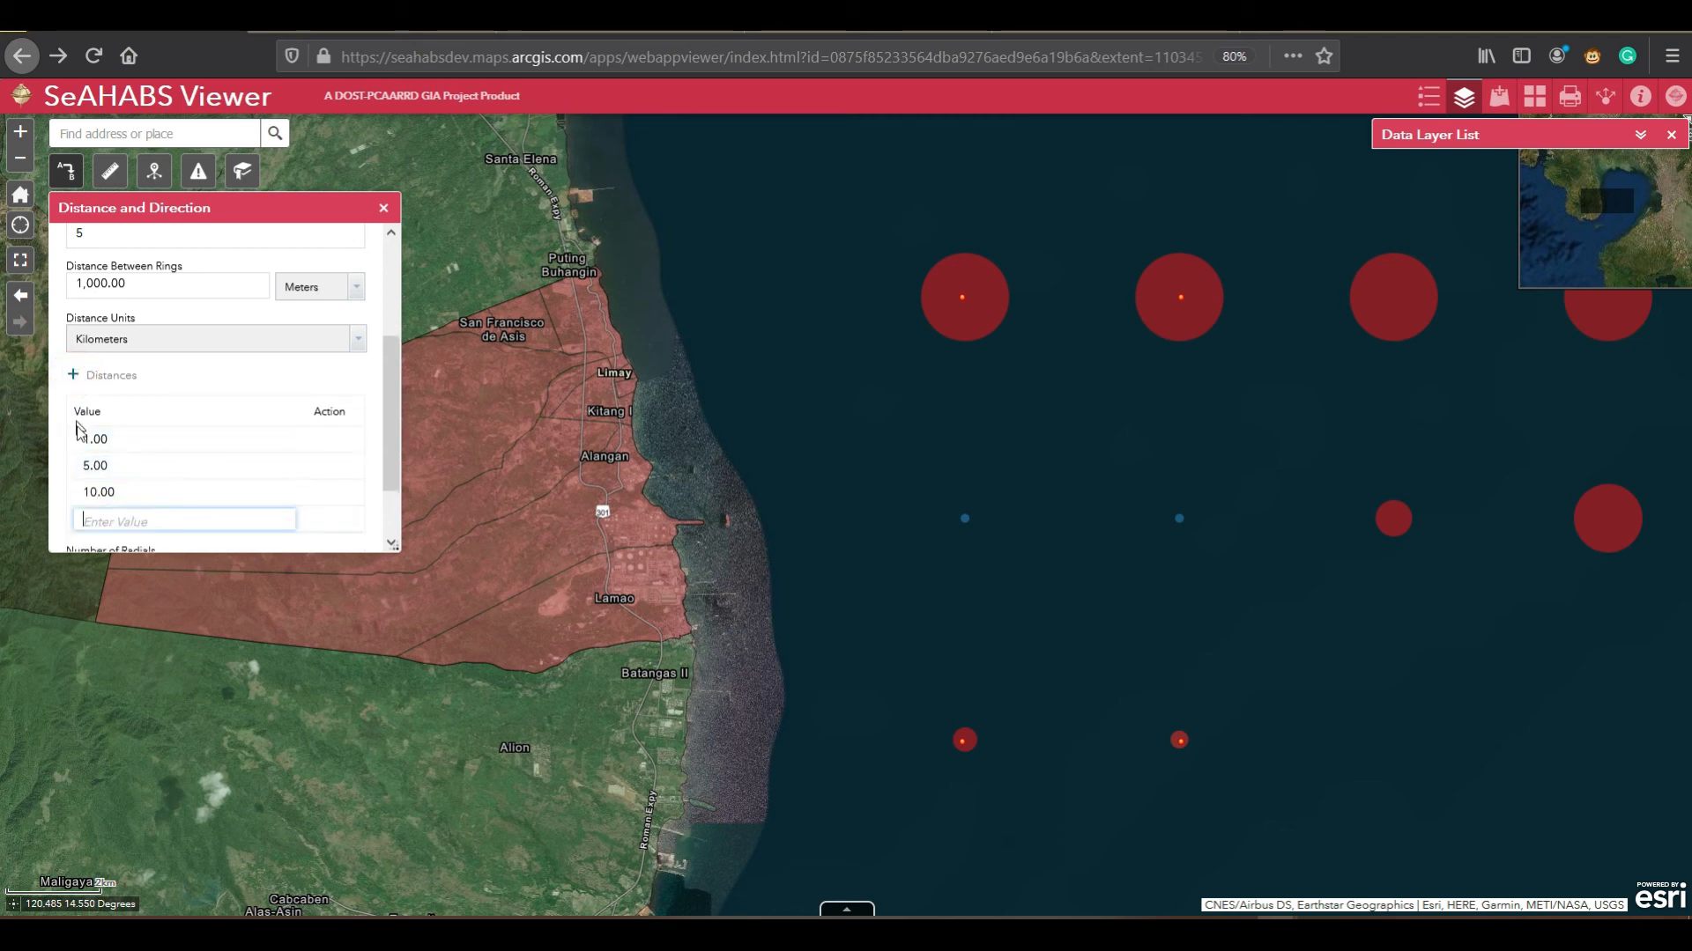
{"action": "type", "text": "15"}
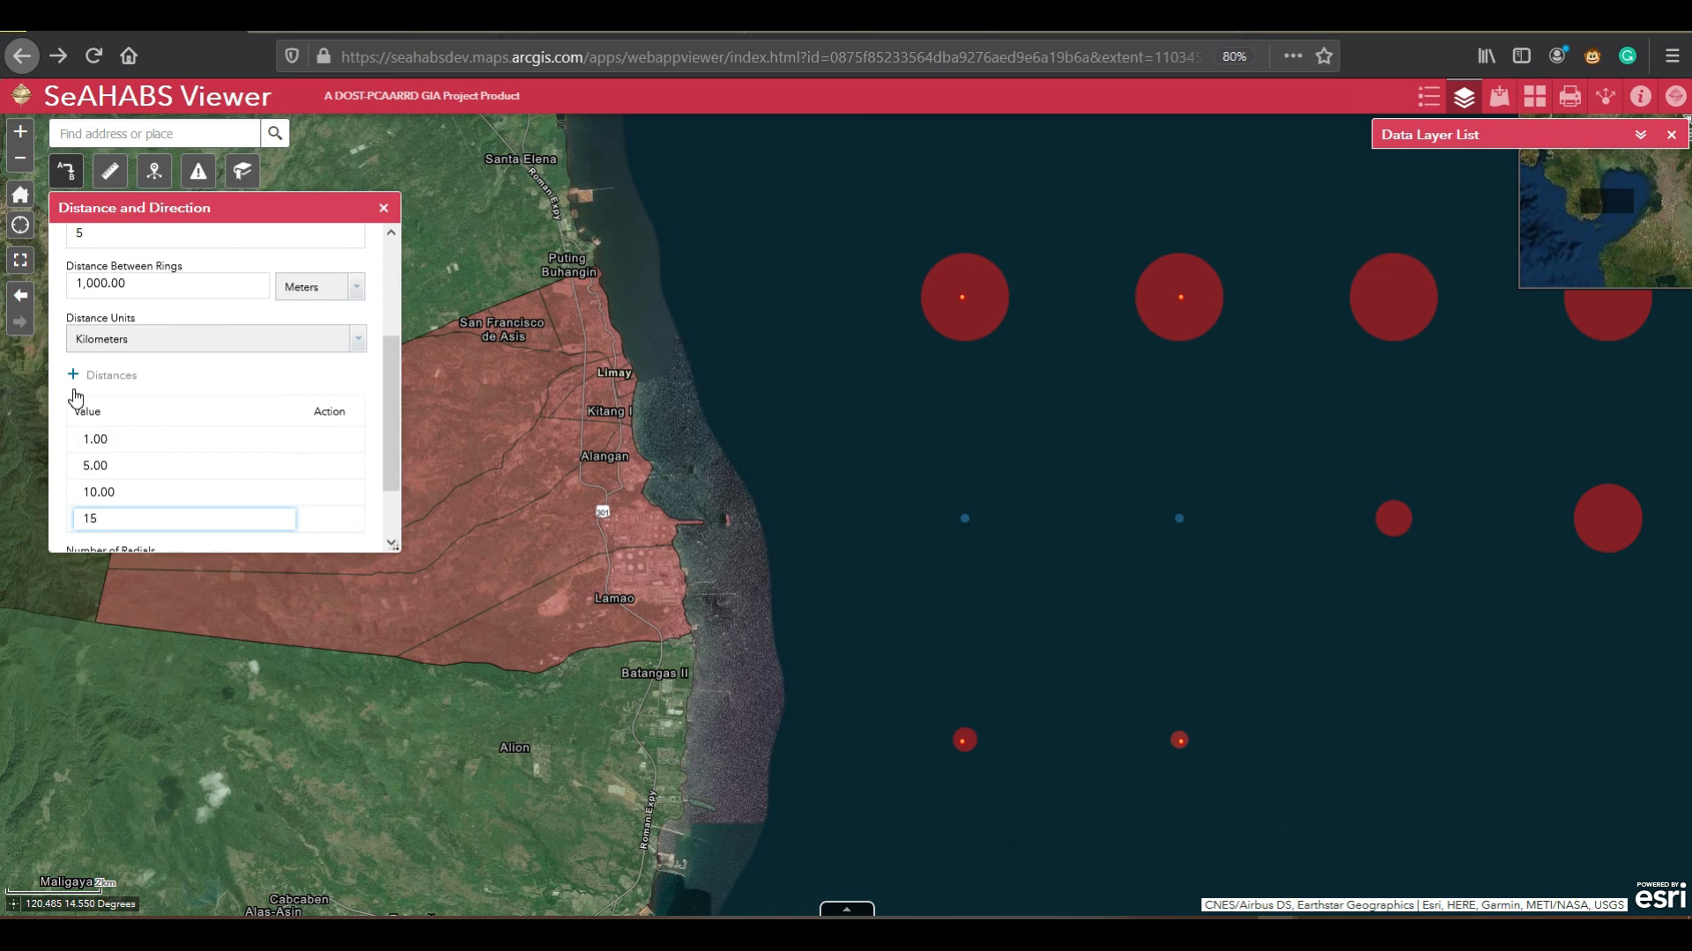
{"action": "left_click", "coordinate": [76, 377]}
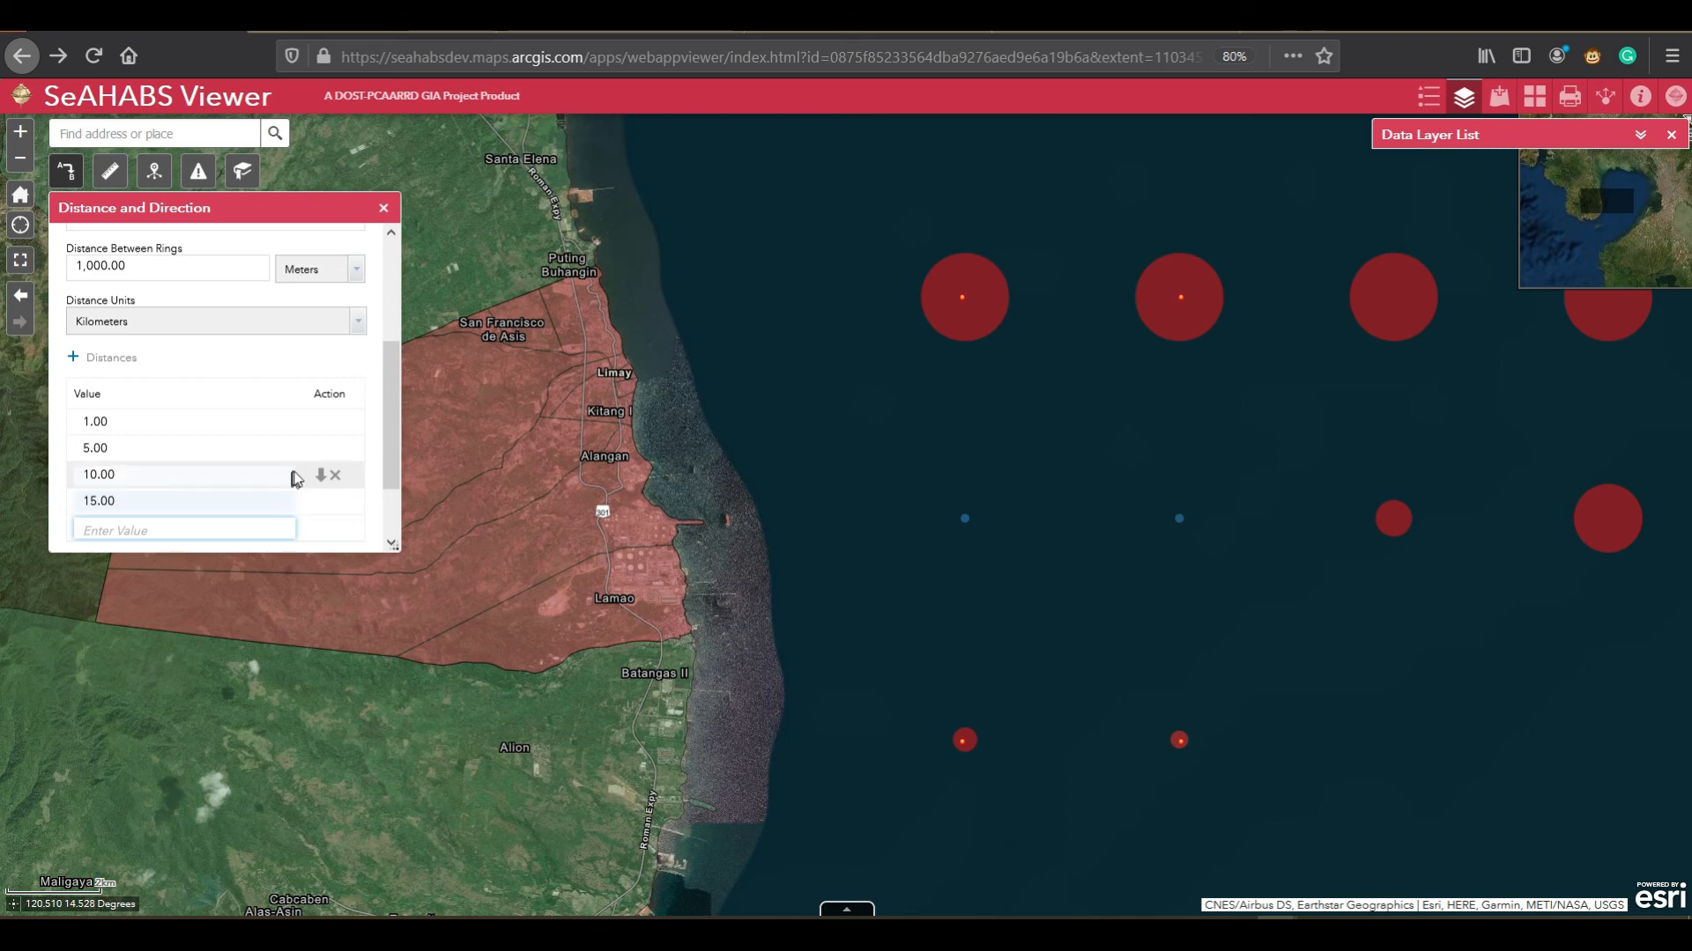
Step: Place the rings' center point on the map at the seaward tip of the pier on Limay's southern coast
{"action": "left_click", "coordinate": [391, 436]}
{"action": "left_click_drag", "start_coordinate": [393, 437], "coordinate": [393, 324]}
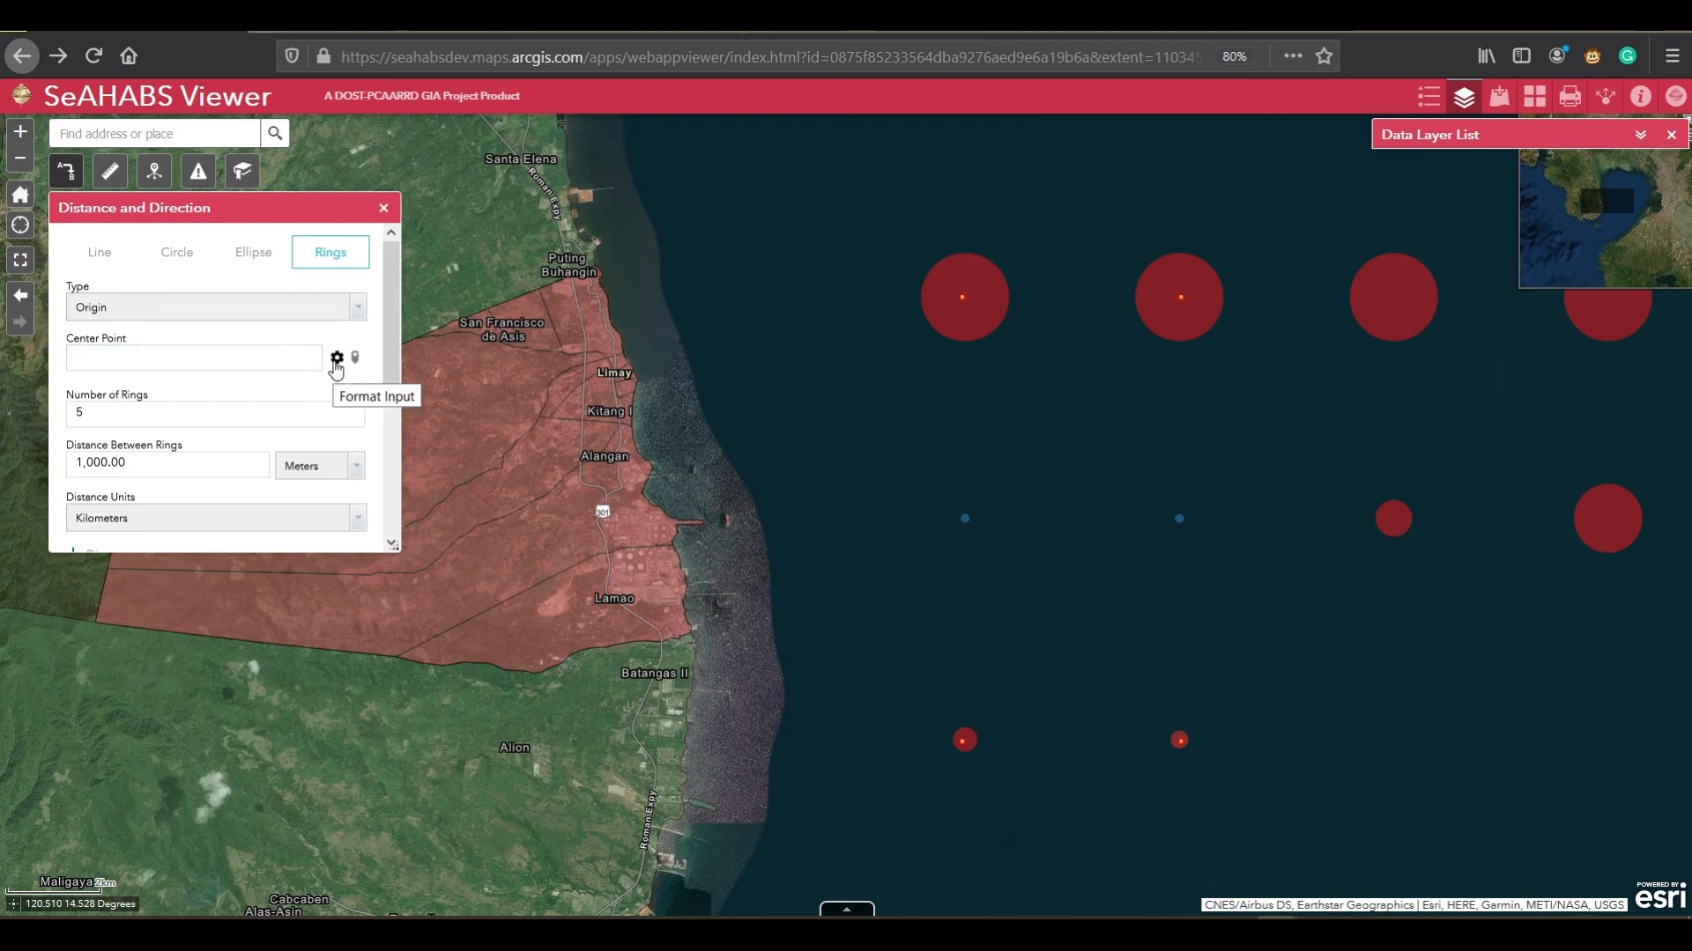
{"action": "left_click", "coordinate": [284, 361]}
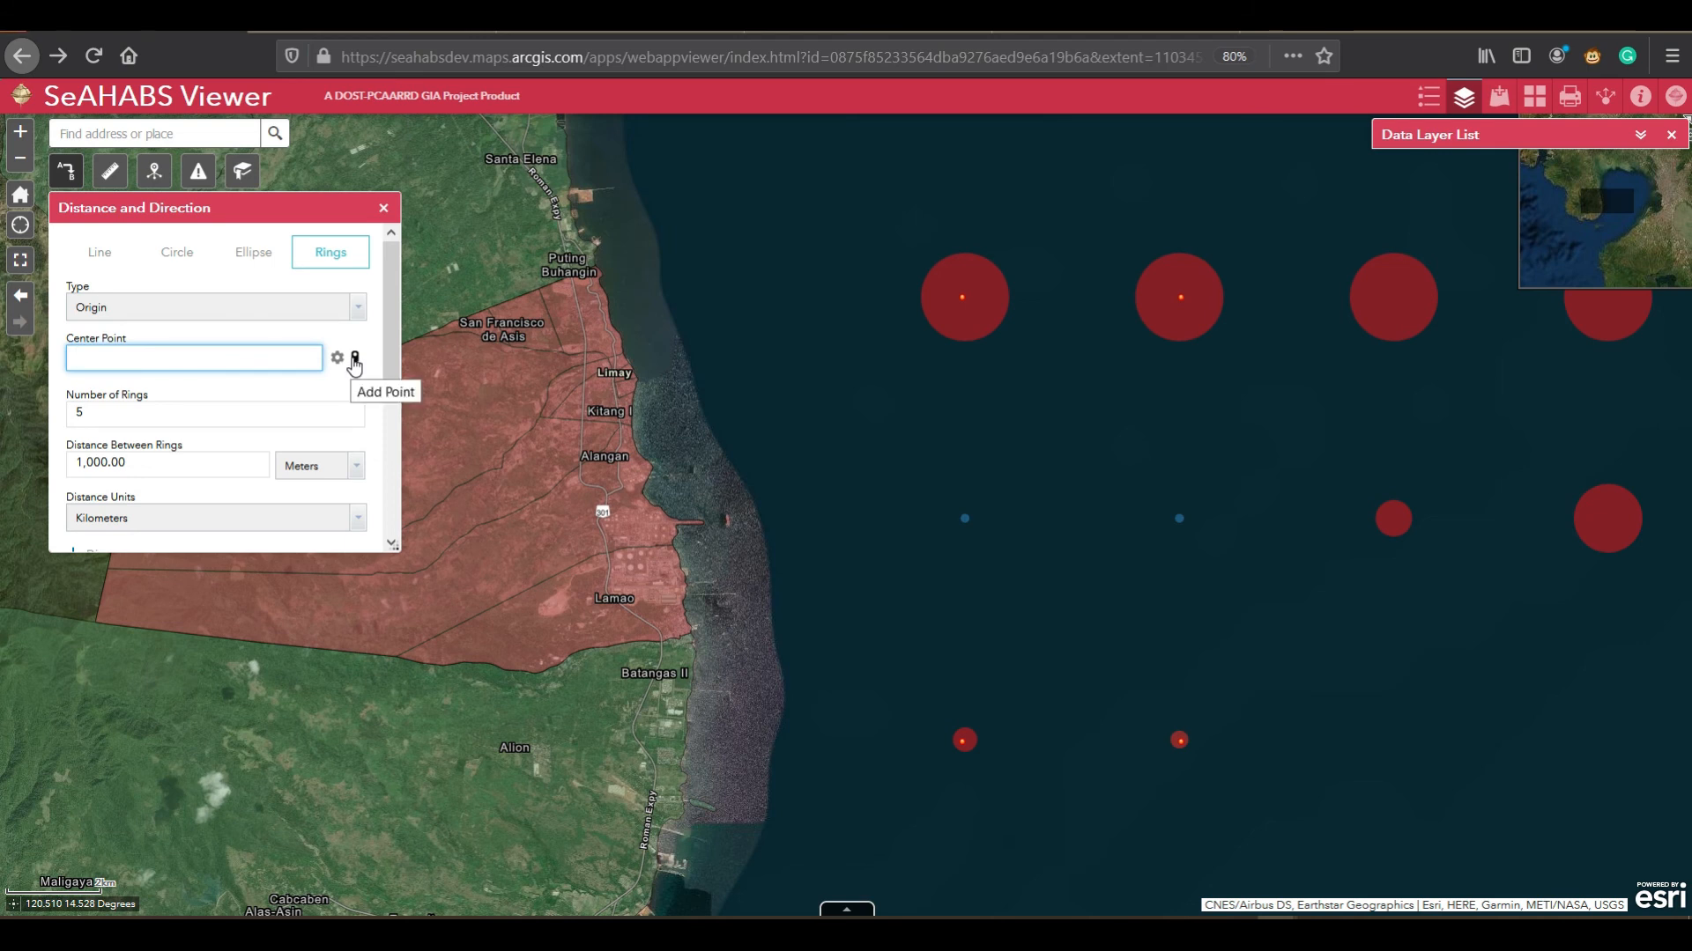
{"action": "left_click", "coordinate": [354, 360]}
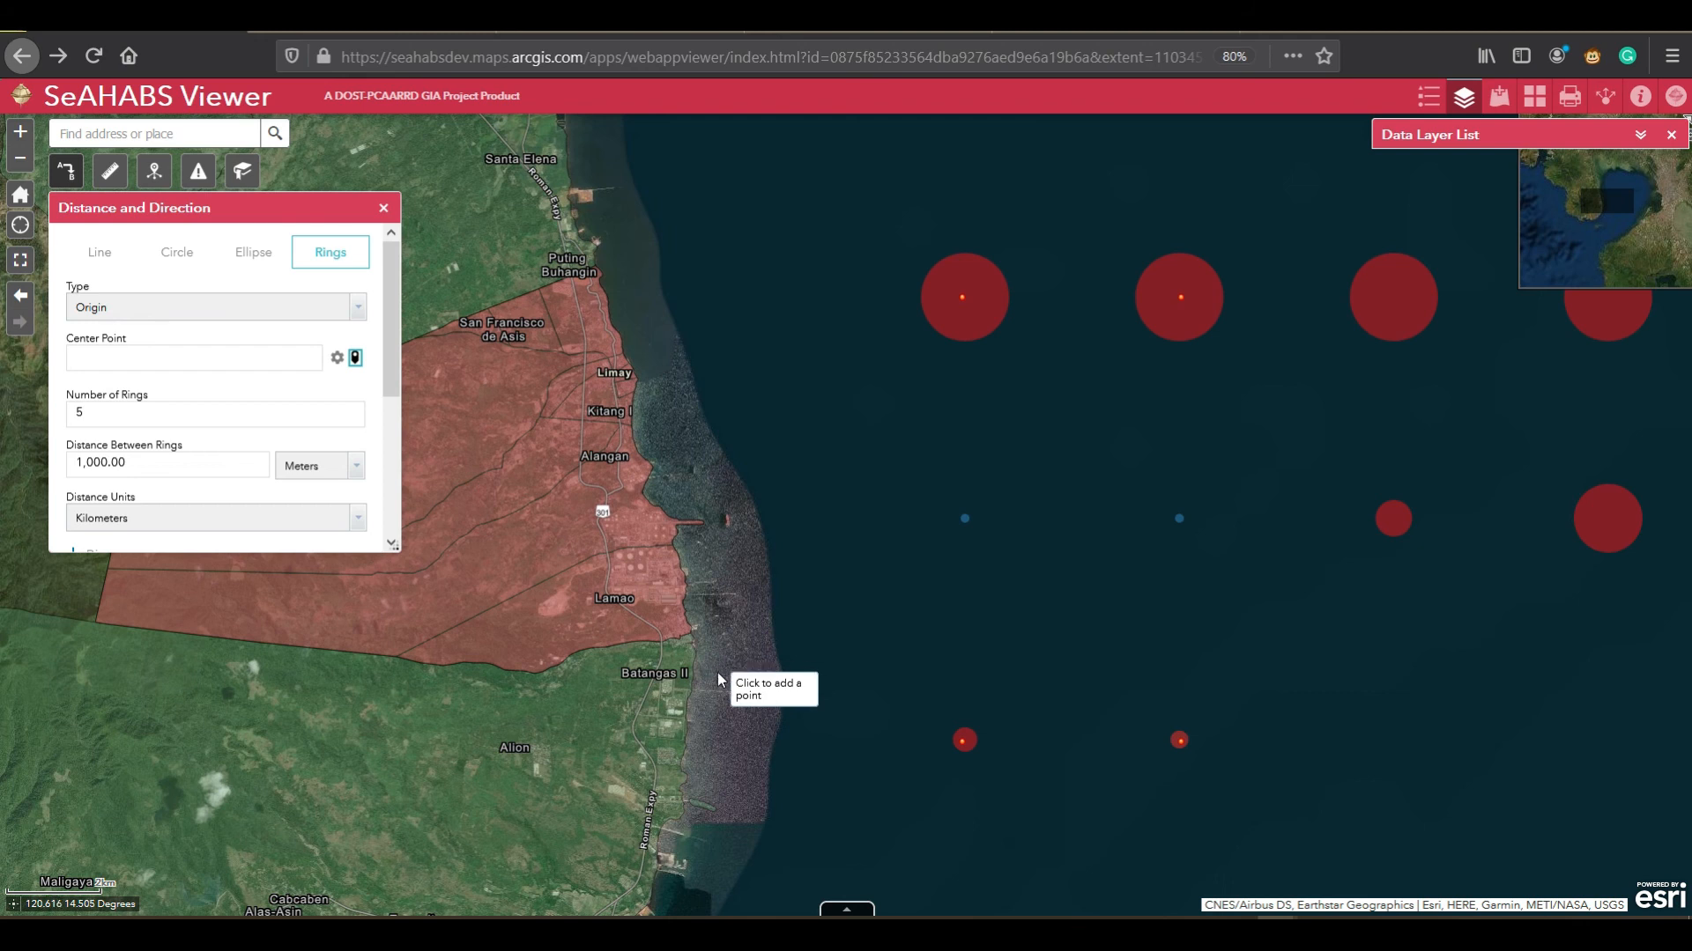
{"action": "scroll", "coordinate": [717, 673], "scroll_direction": "up", "scroll_amount": 2}
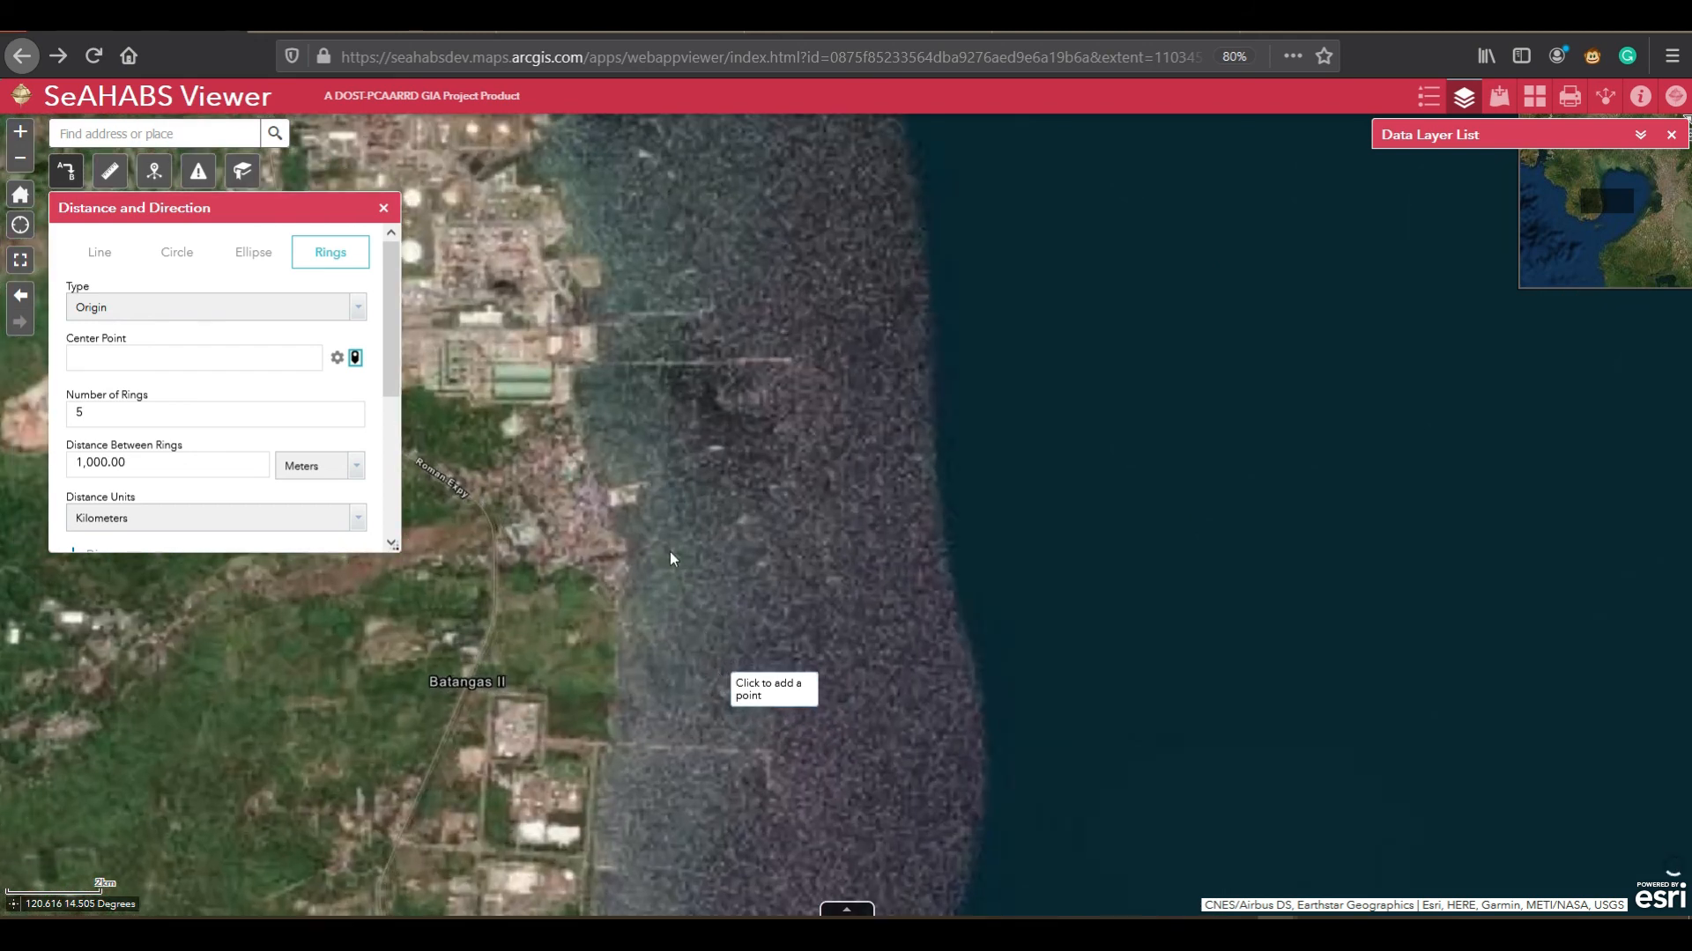
{"action": "scroll", "coordinate": [638, 501], "scroll_direction": "up", "scroll_amount": 2}
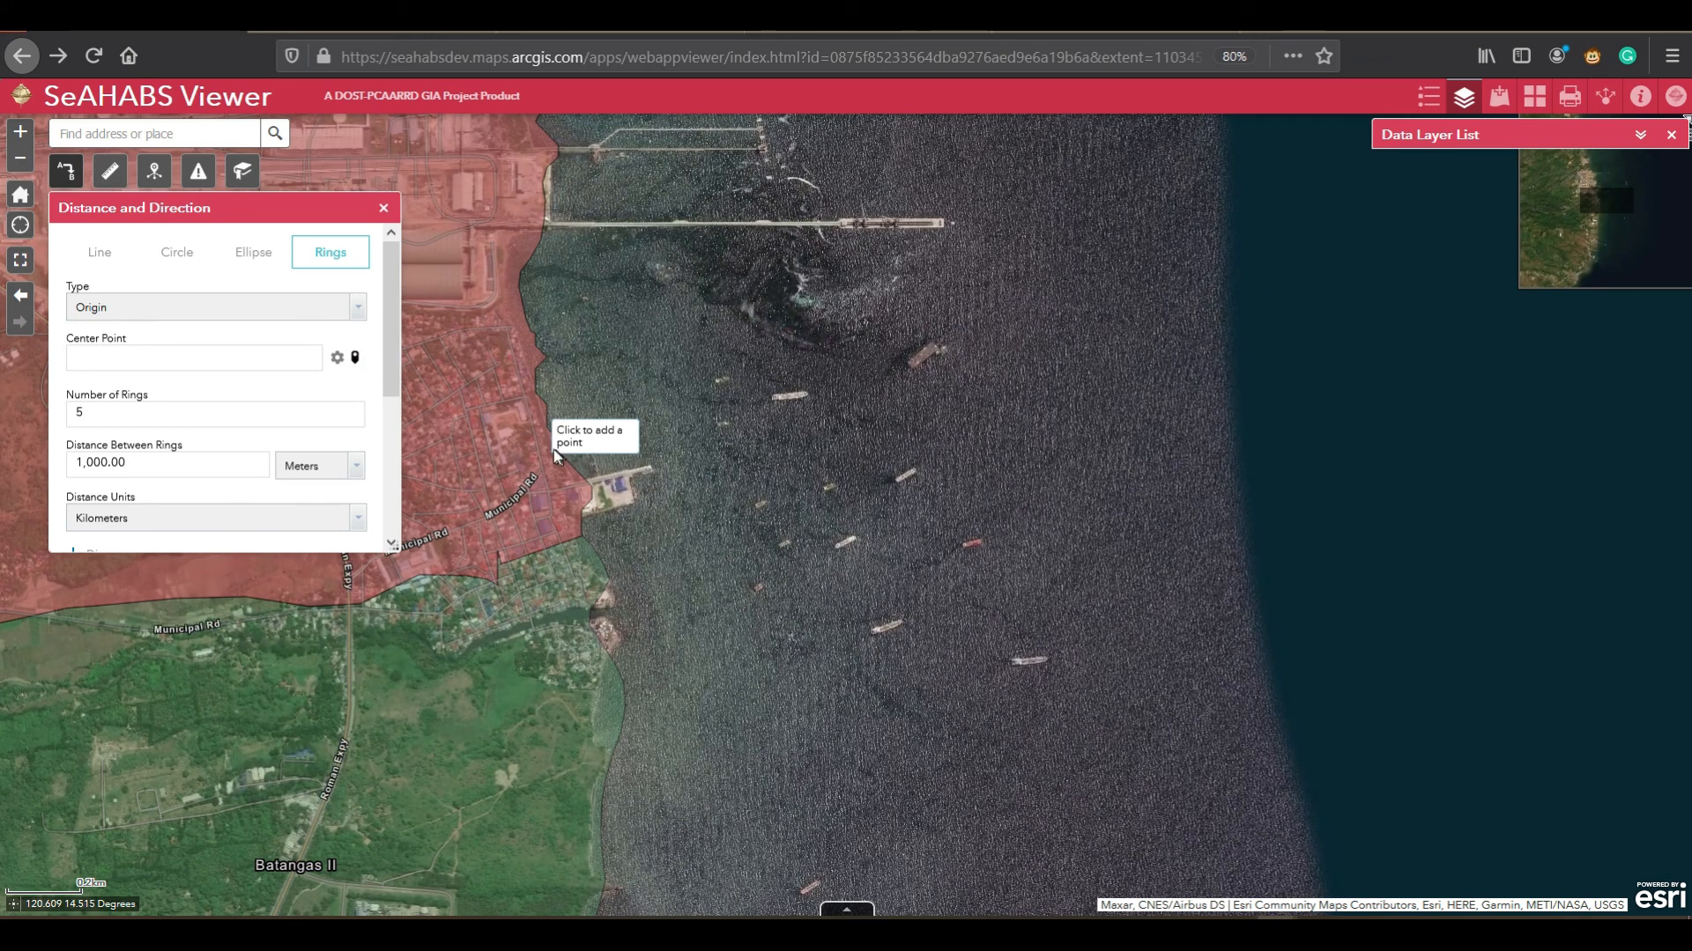
{"action": "left_click", "coordinate": [355, 359]}
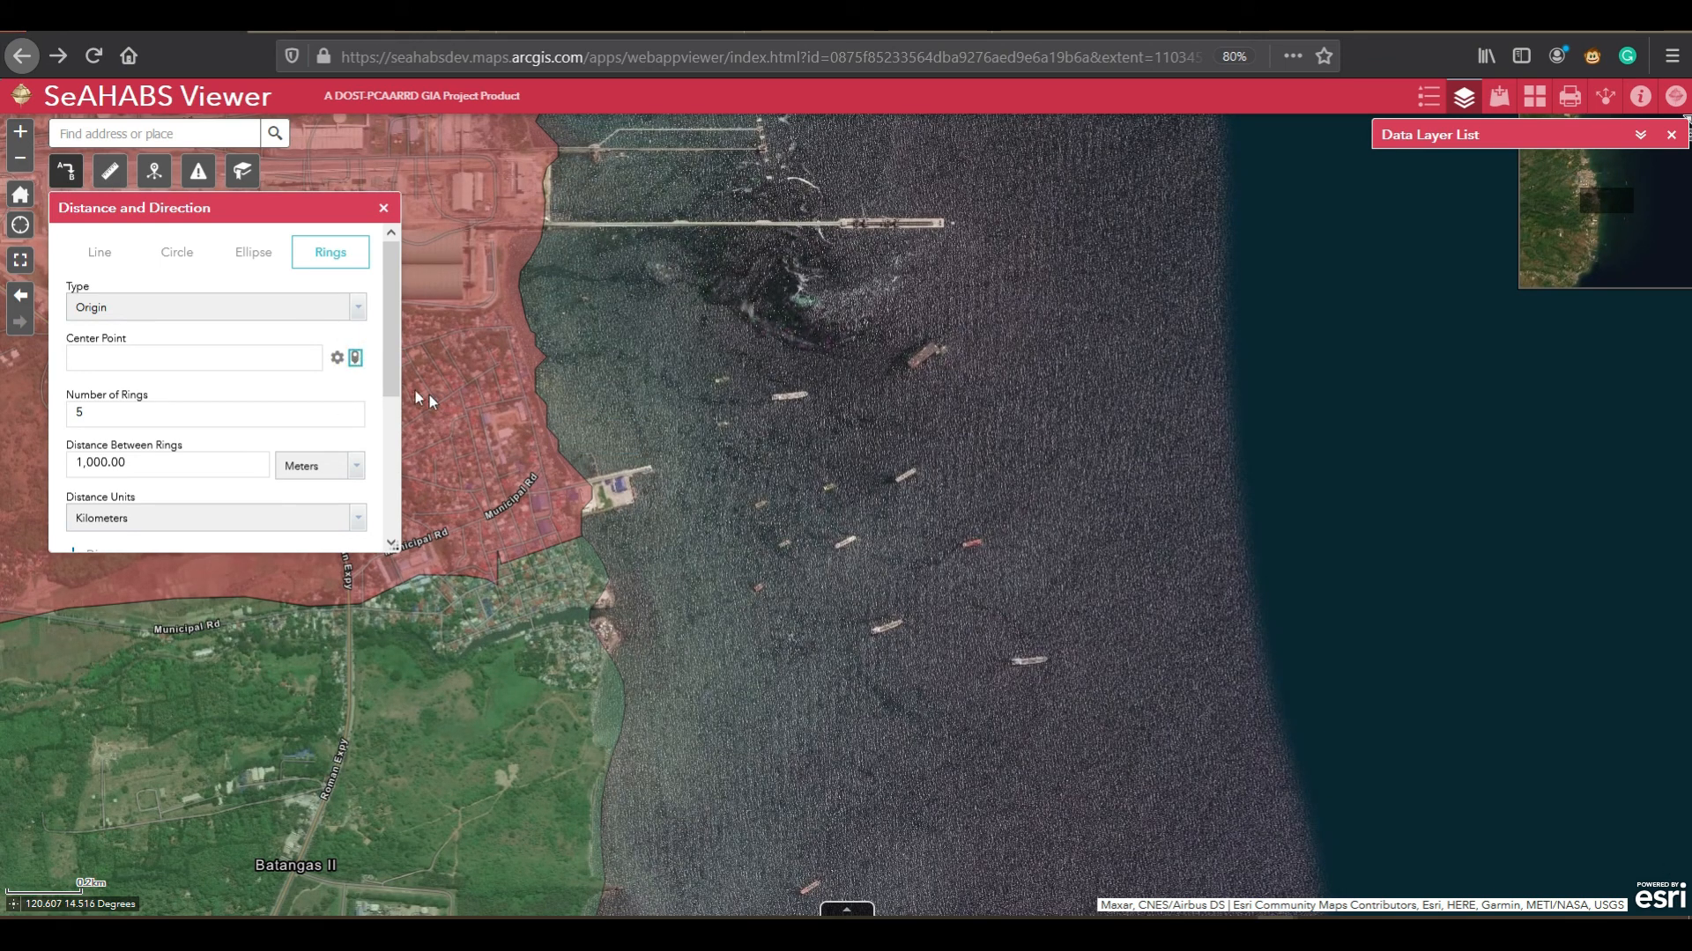
{"action": "left_click", "coordinate": [546, 411]}
{"action": "left_click_drag", "start_coordinate": [716, 425], "coordinate": [785, 444]}
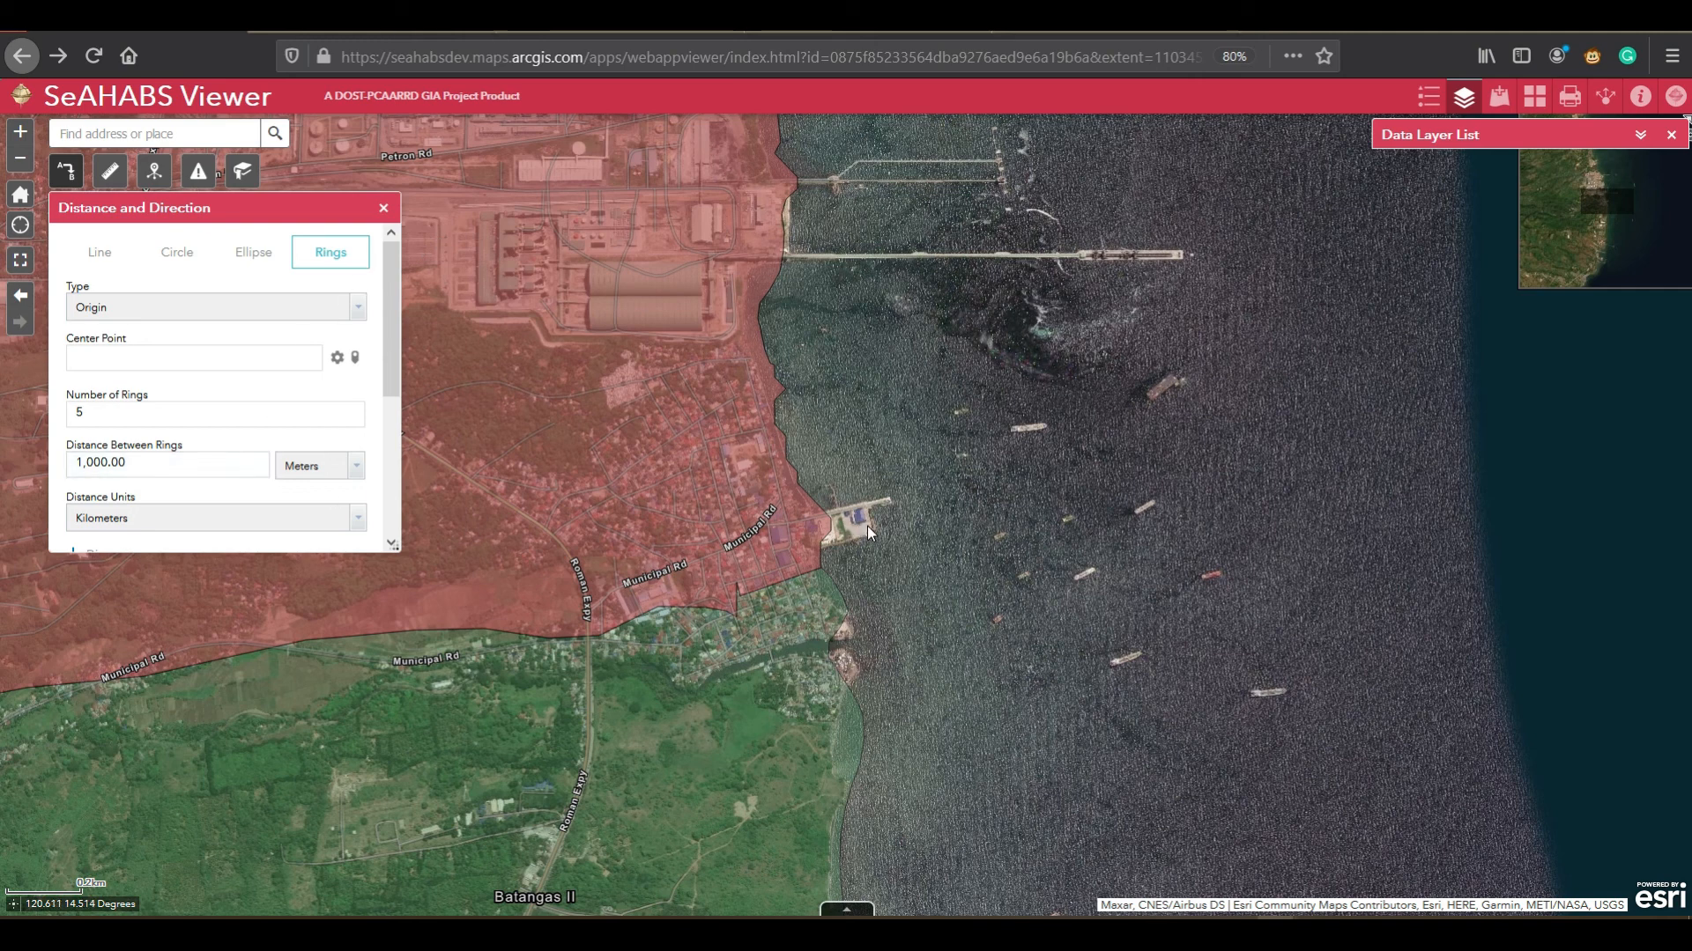
{"action": "scroll", "coordinate": [865, 537], "scroll_direction": "up", "scroll_amount": 4}
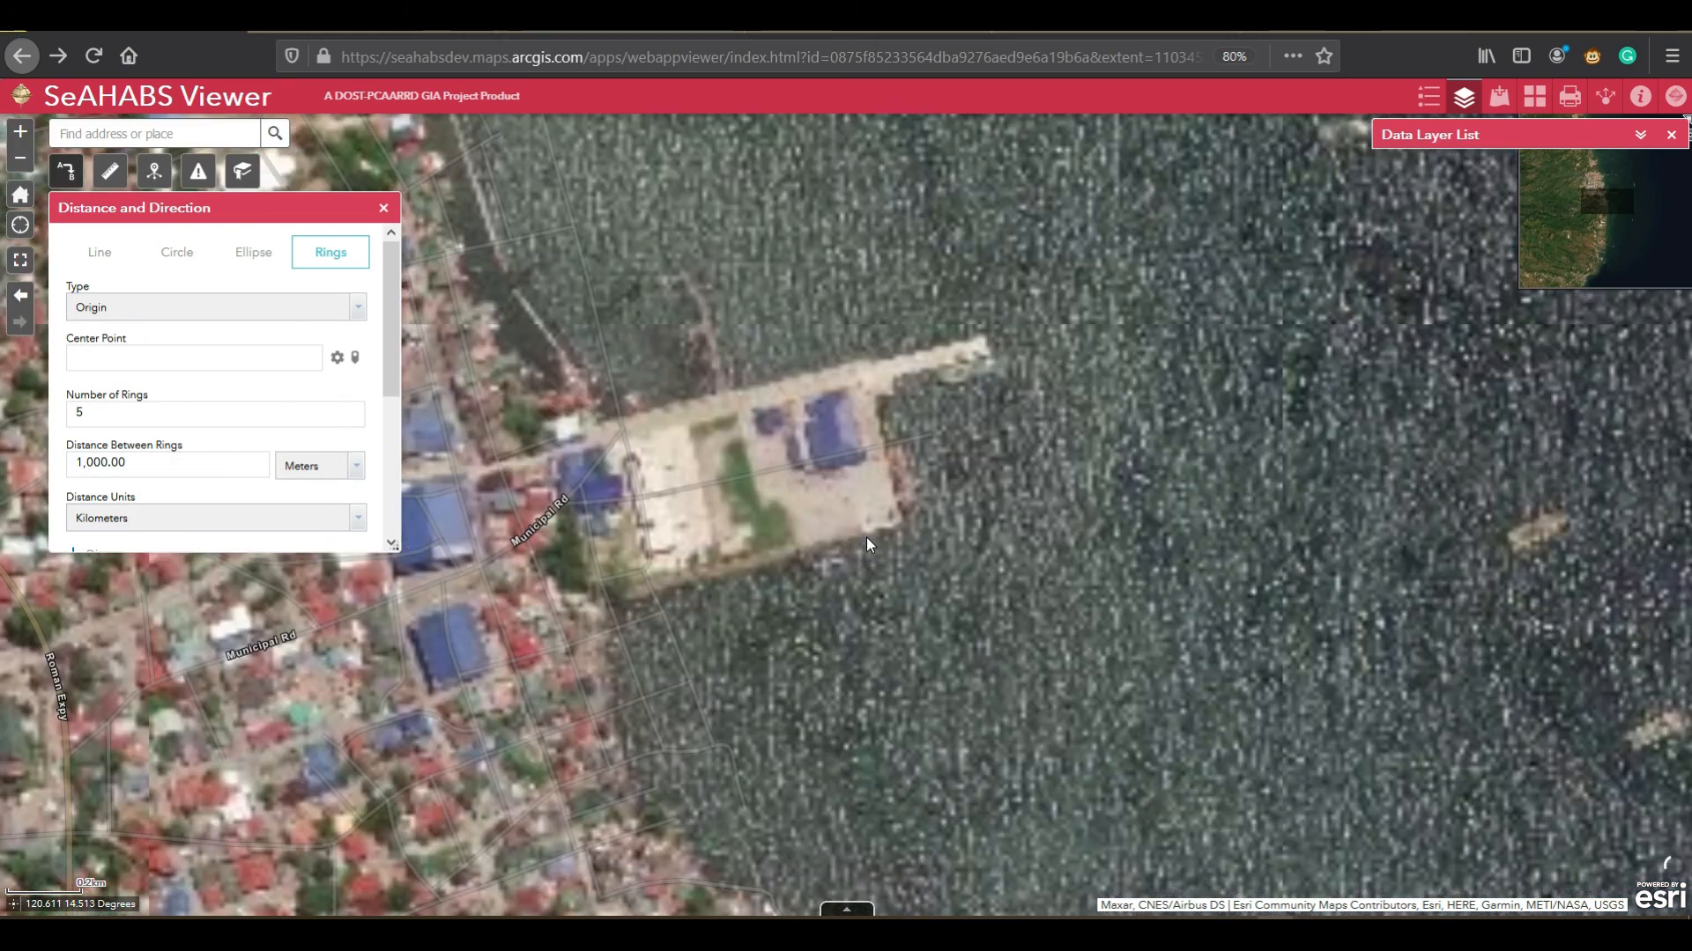
{"action": "scroll", "coordinate": [883, 476], "scroll_direction": "down", "scroll_amount": 2}
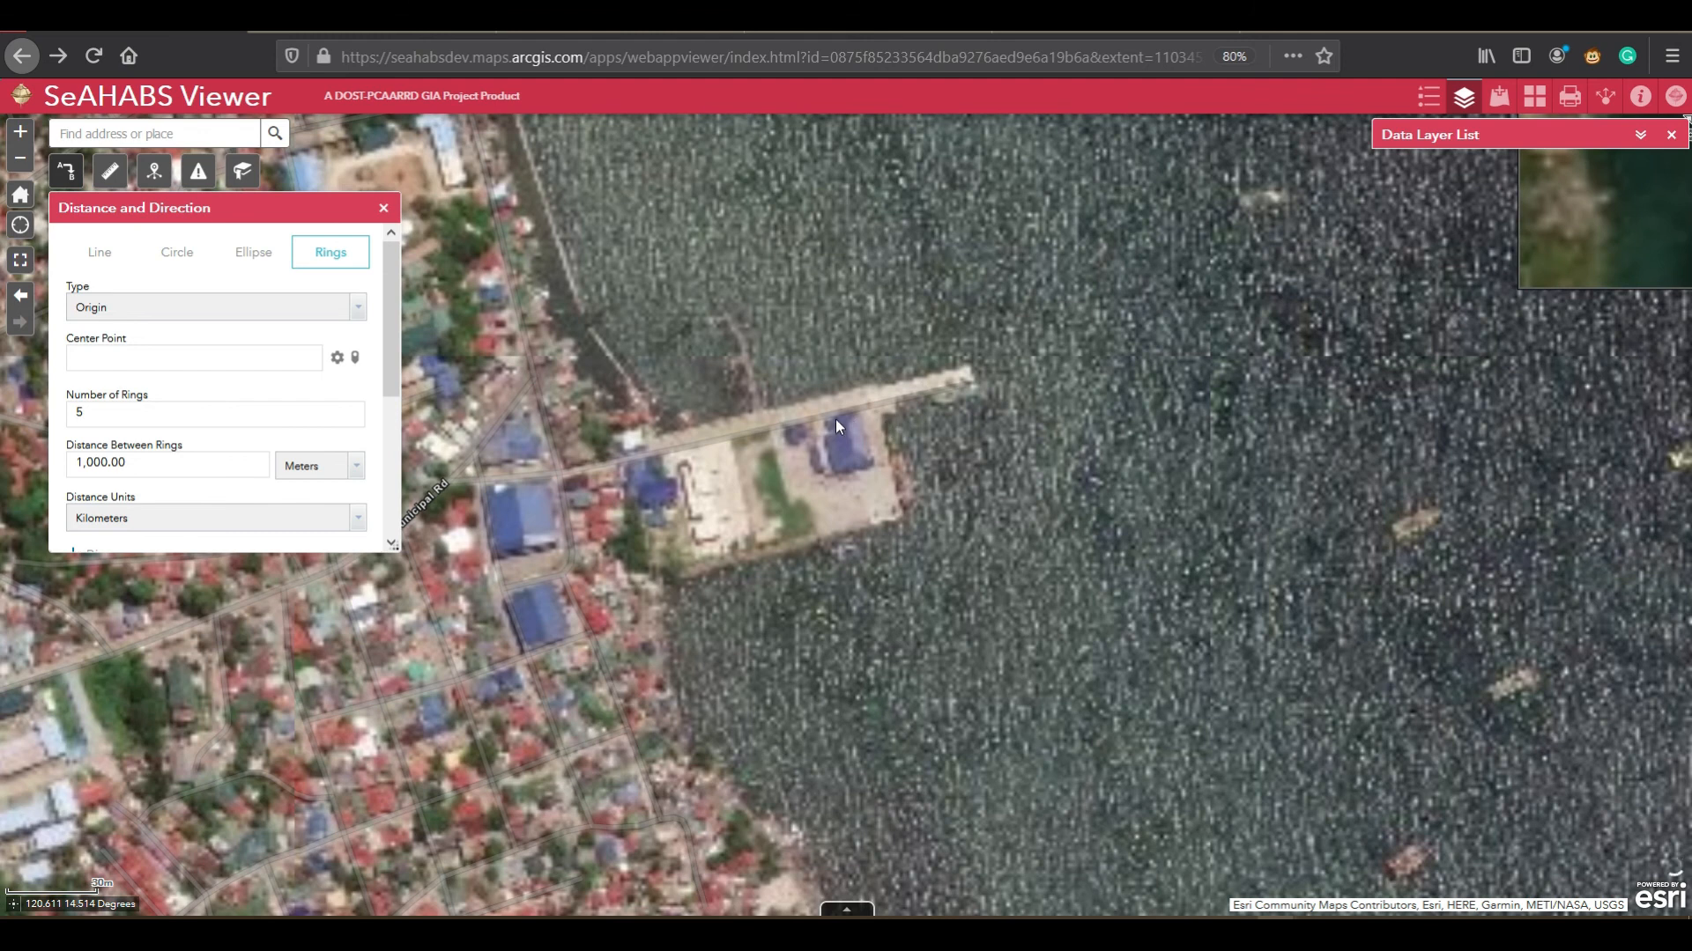
{"action": "scroll", "coordinate": [833, 458], "scroll_direction": "up", "scroll_amount": 4}
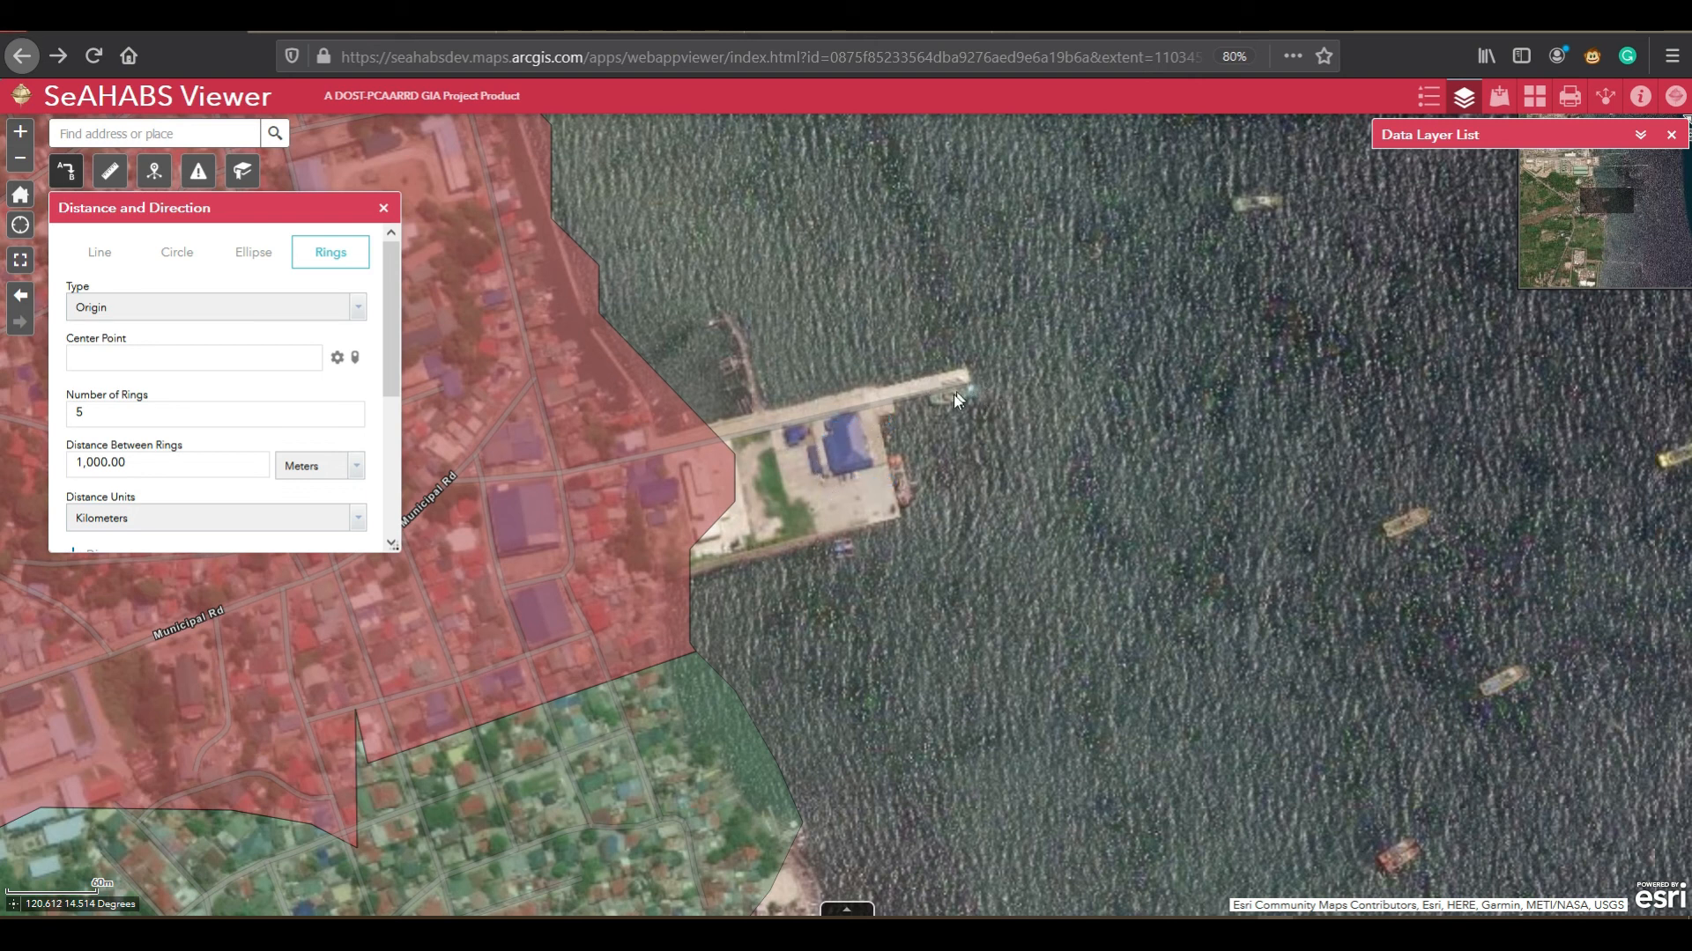
{"action": "left_click", "coordinate": [357, 359]}
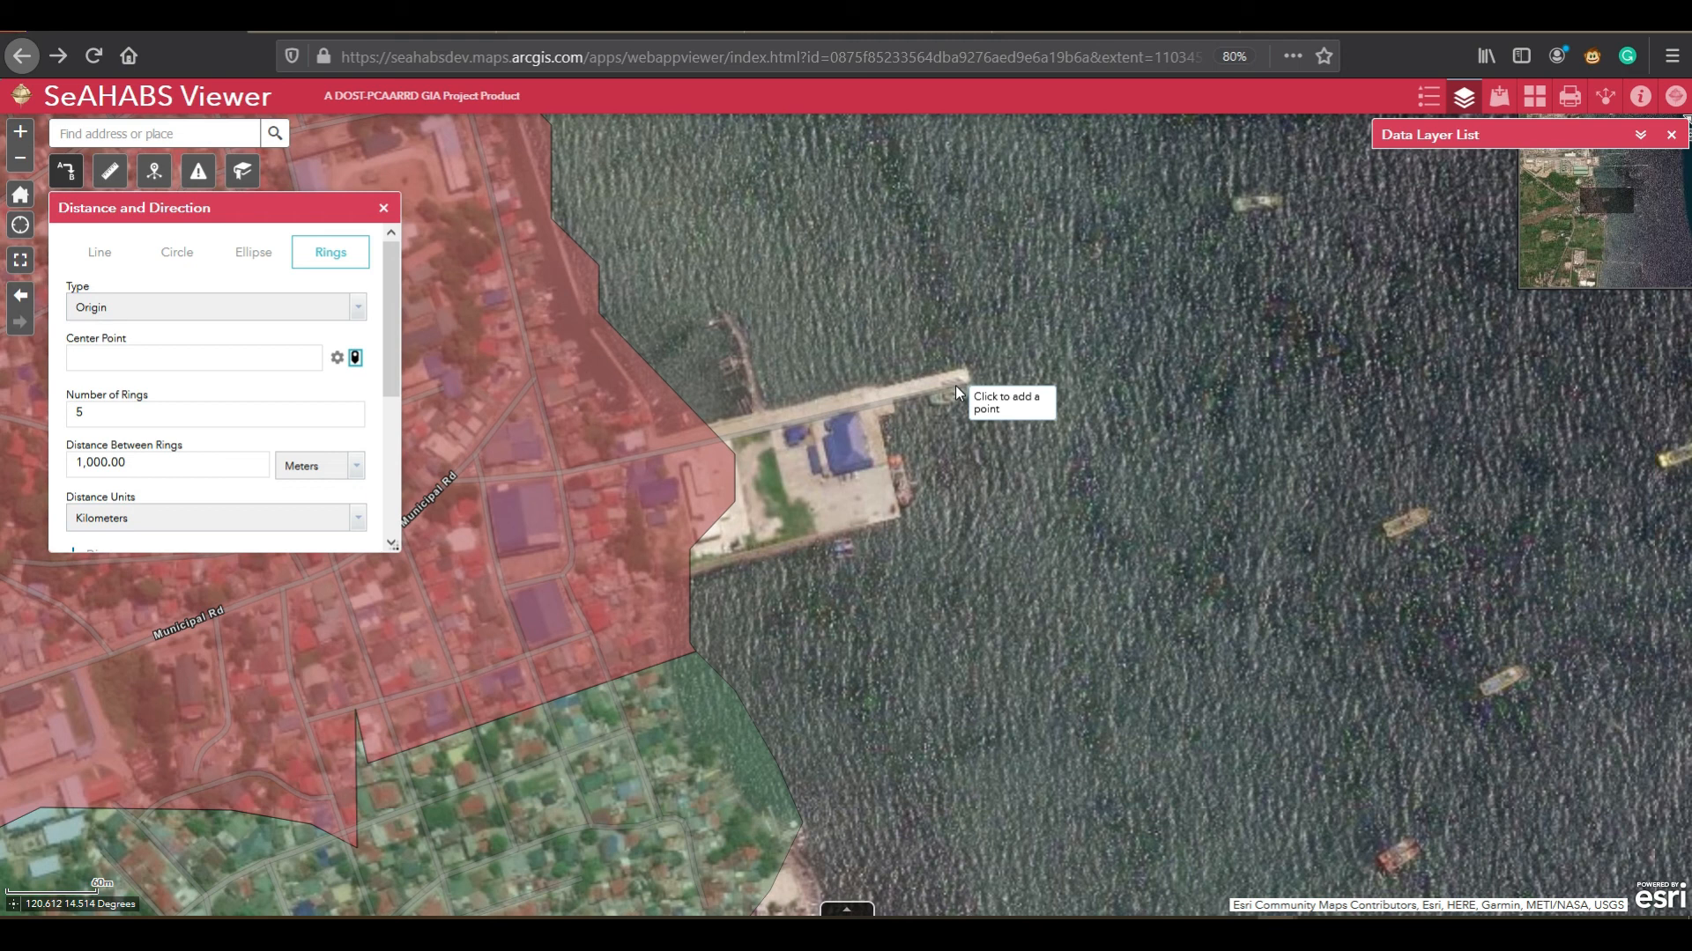
{"action": "left_click", "coordinate": [956, 386]}
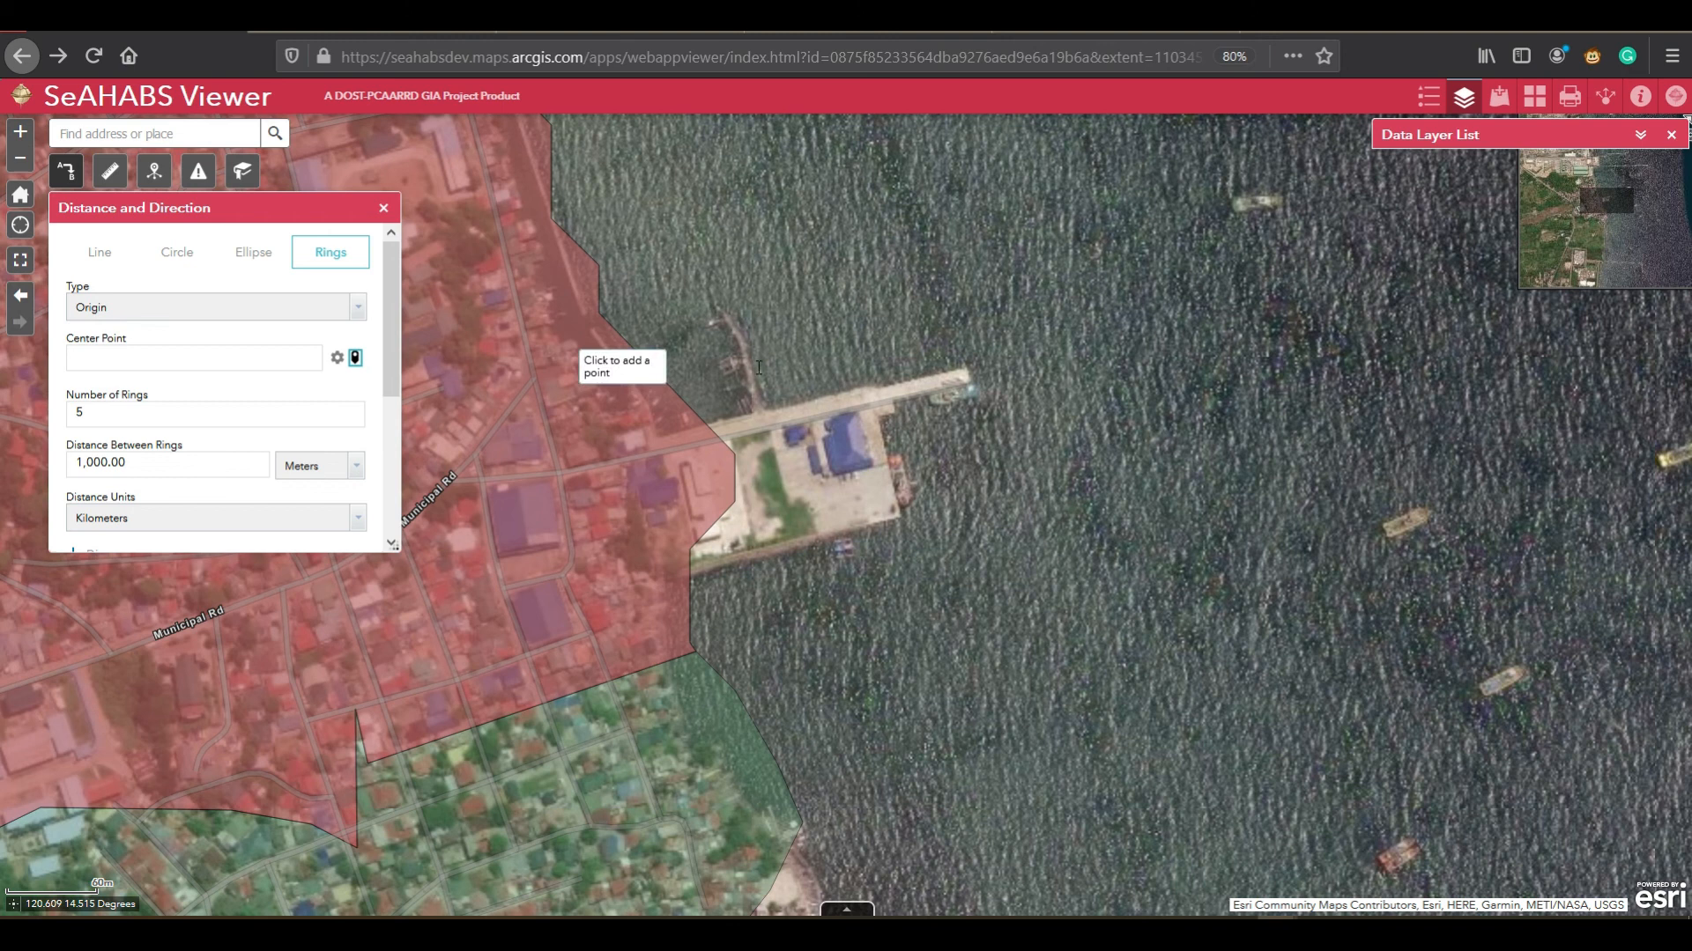
{"action": "left_click", "coordinate": [964, 373]}
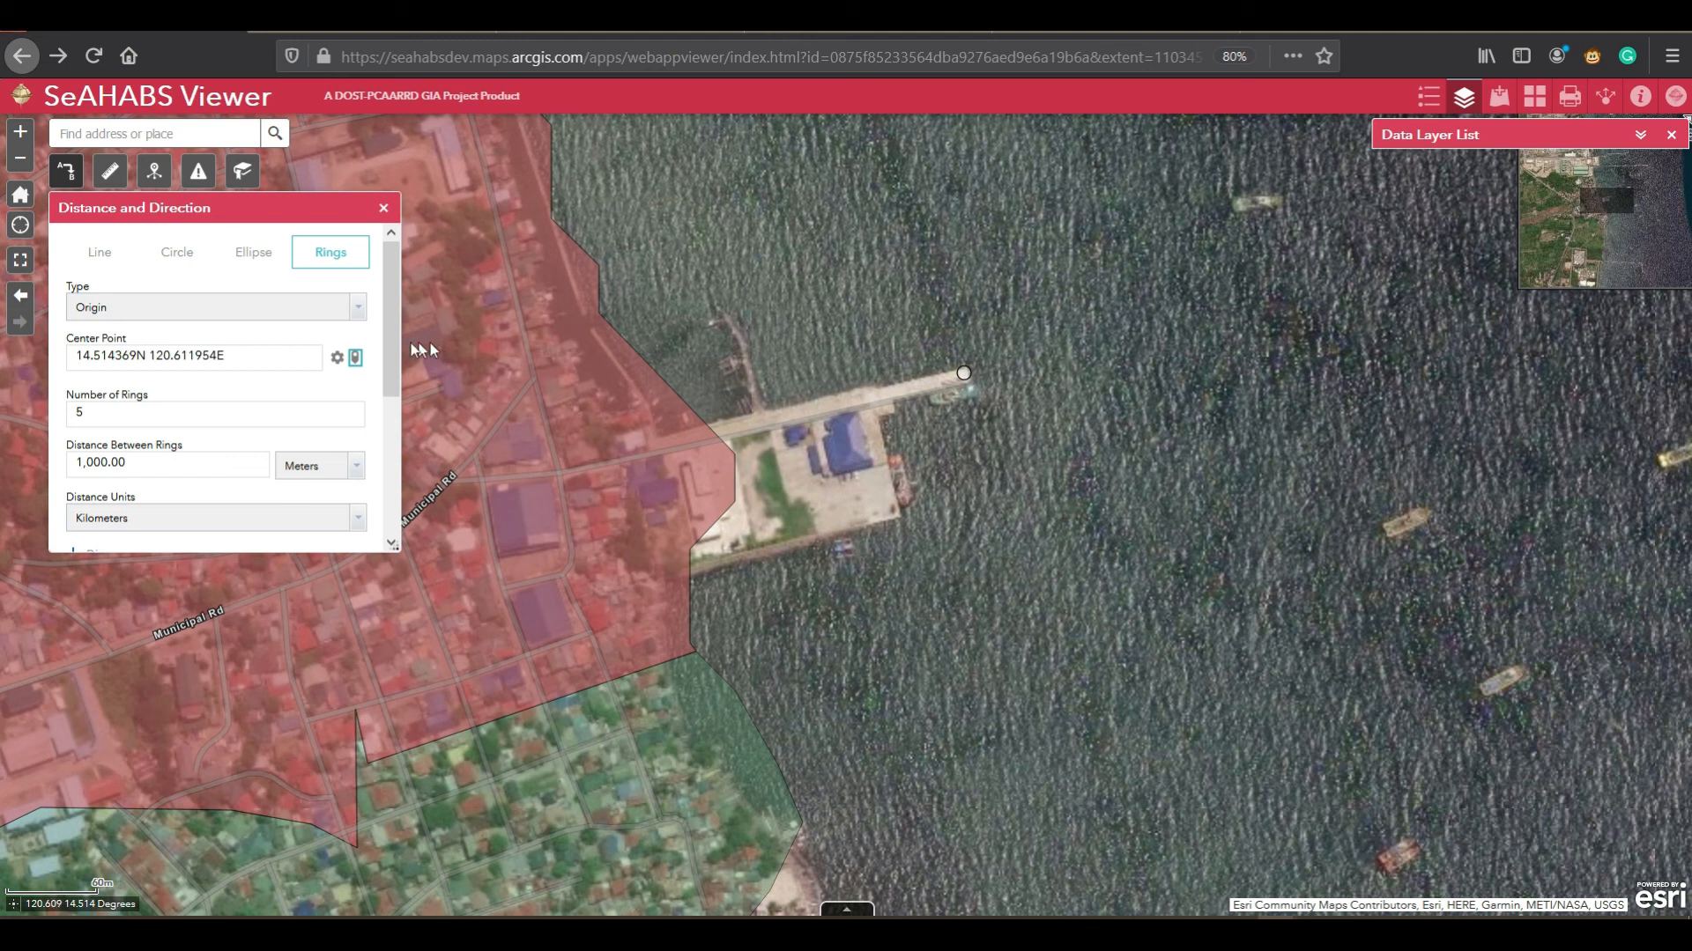
Step: Examine the center point's location on the wider map and its coordinates in the ring settings
{"action": "scroll", "coordinate": [829, 440], "scroll_direction": "down", "scroll_amount": 2}
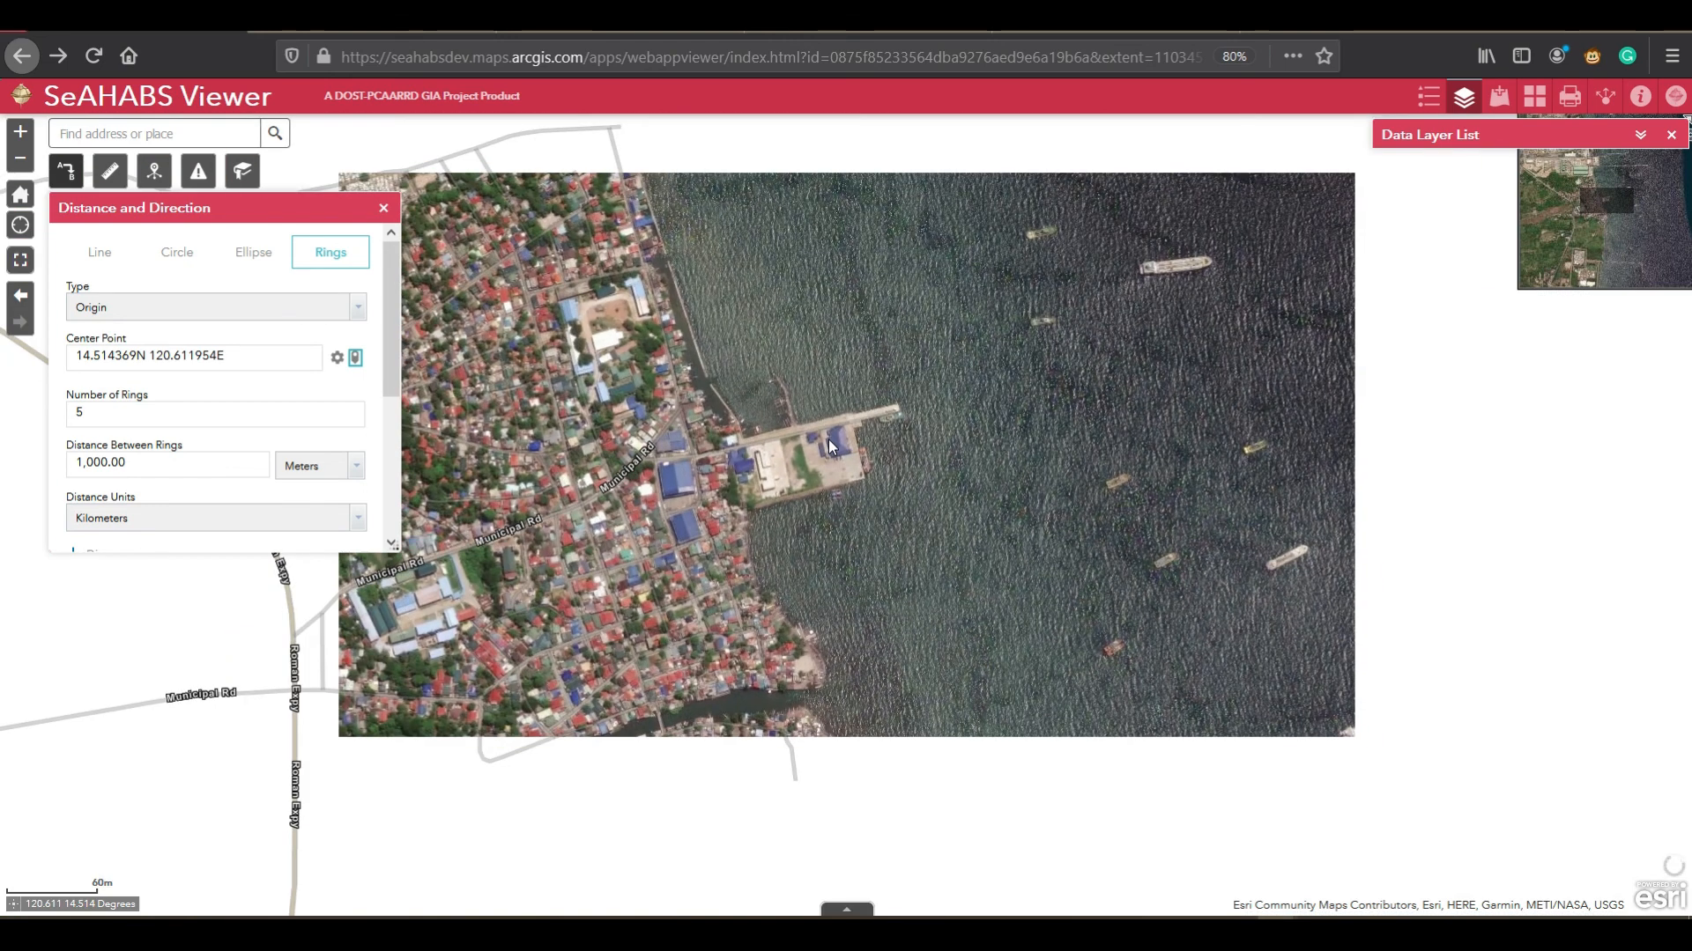
{"action": "scroll", "coordinate": [828, 441], "scroll_direction": "down", "scroll_amount": 1}
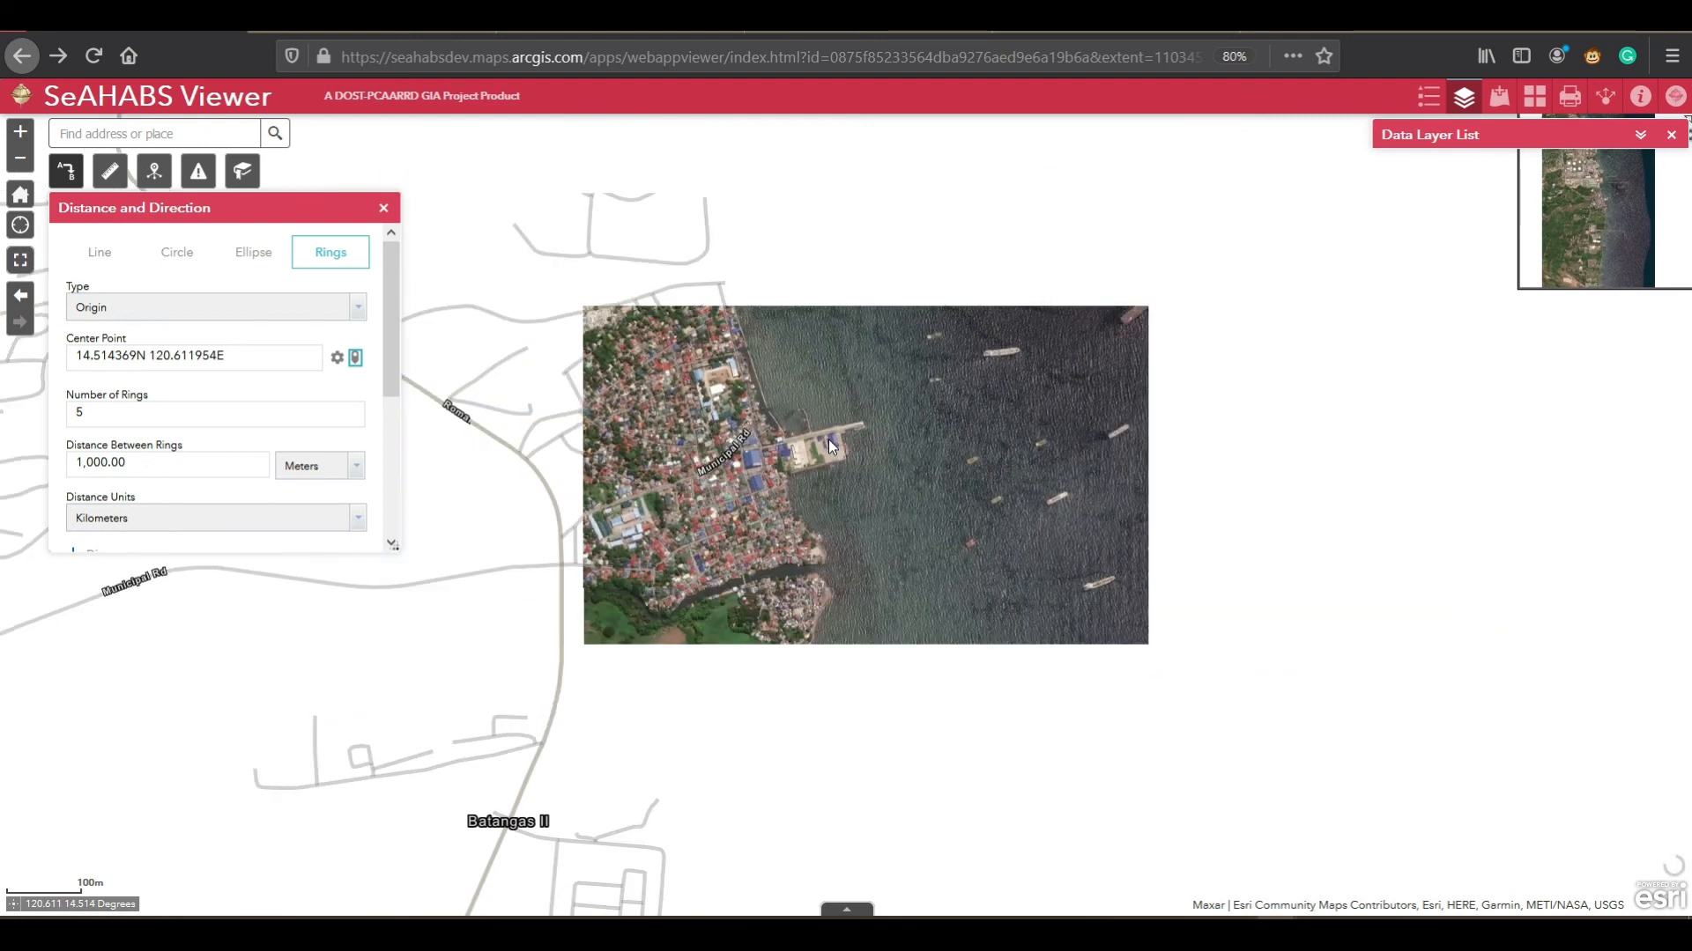
{"action": "scroll", "coordinate": [829, 438], "scroll_direction": "down", "scroll_amount": 1}
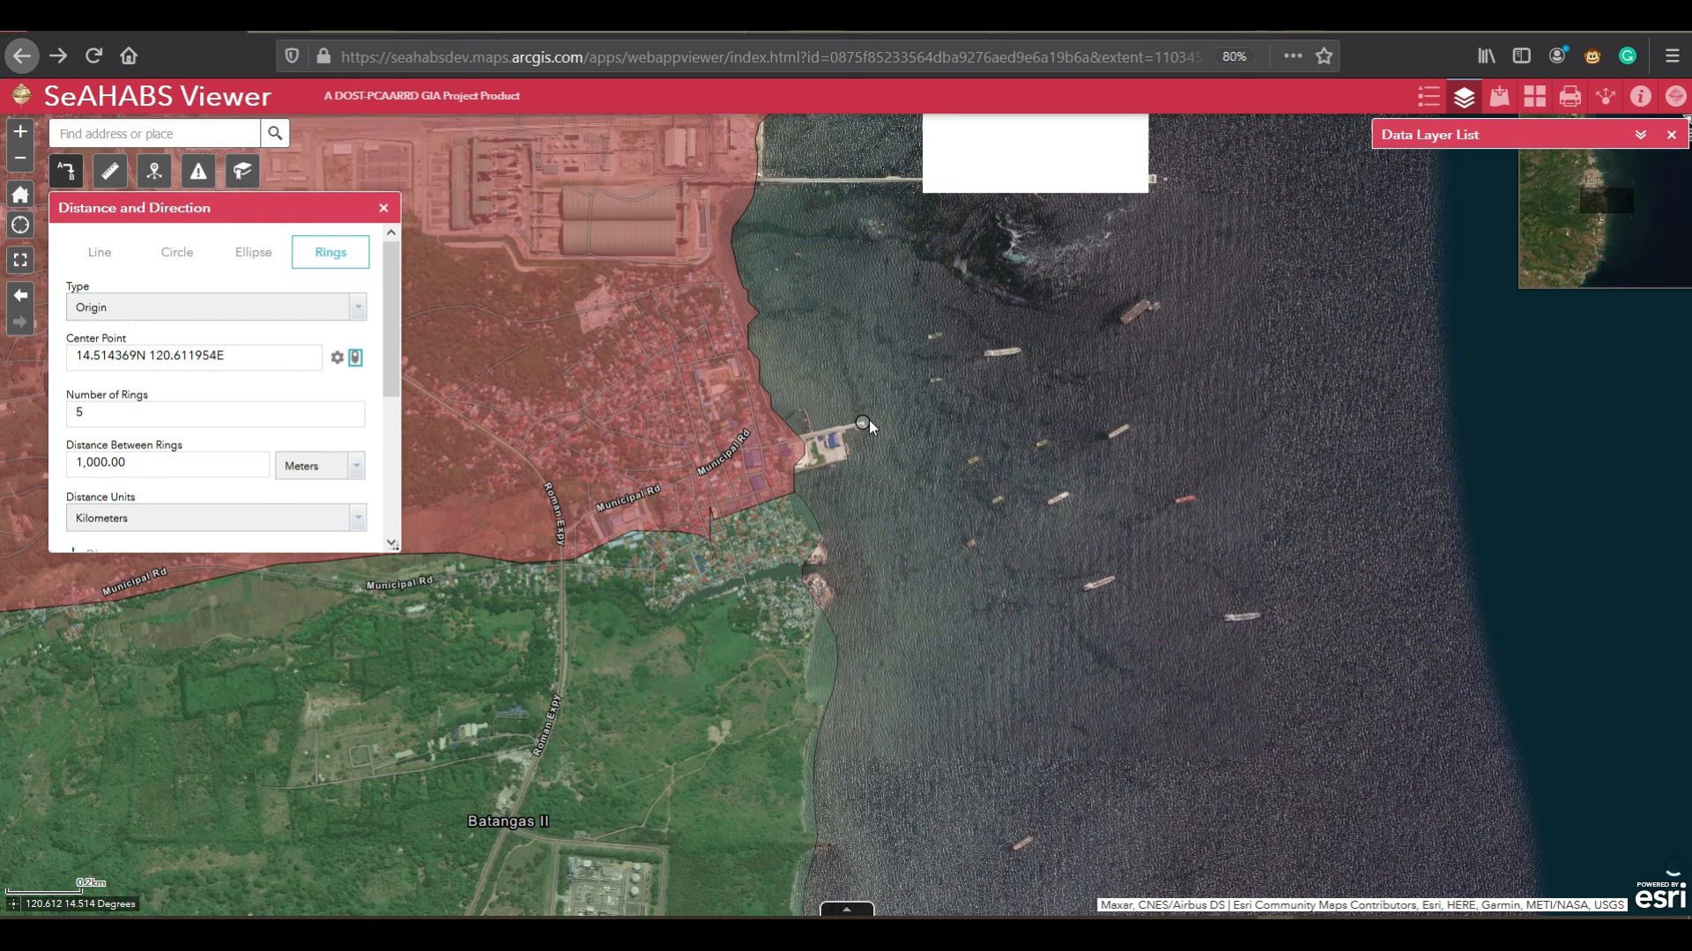
{"action": "left_click_drag", "start_coordinate": [393, 366], "coordinate": [381, 335]}
{"action": "left_click", "coordinate": [246, 352]}
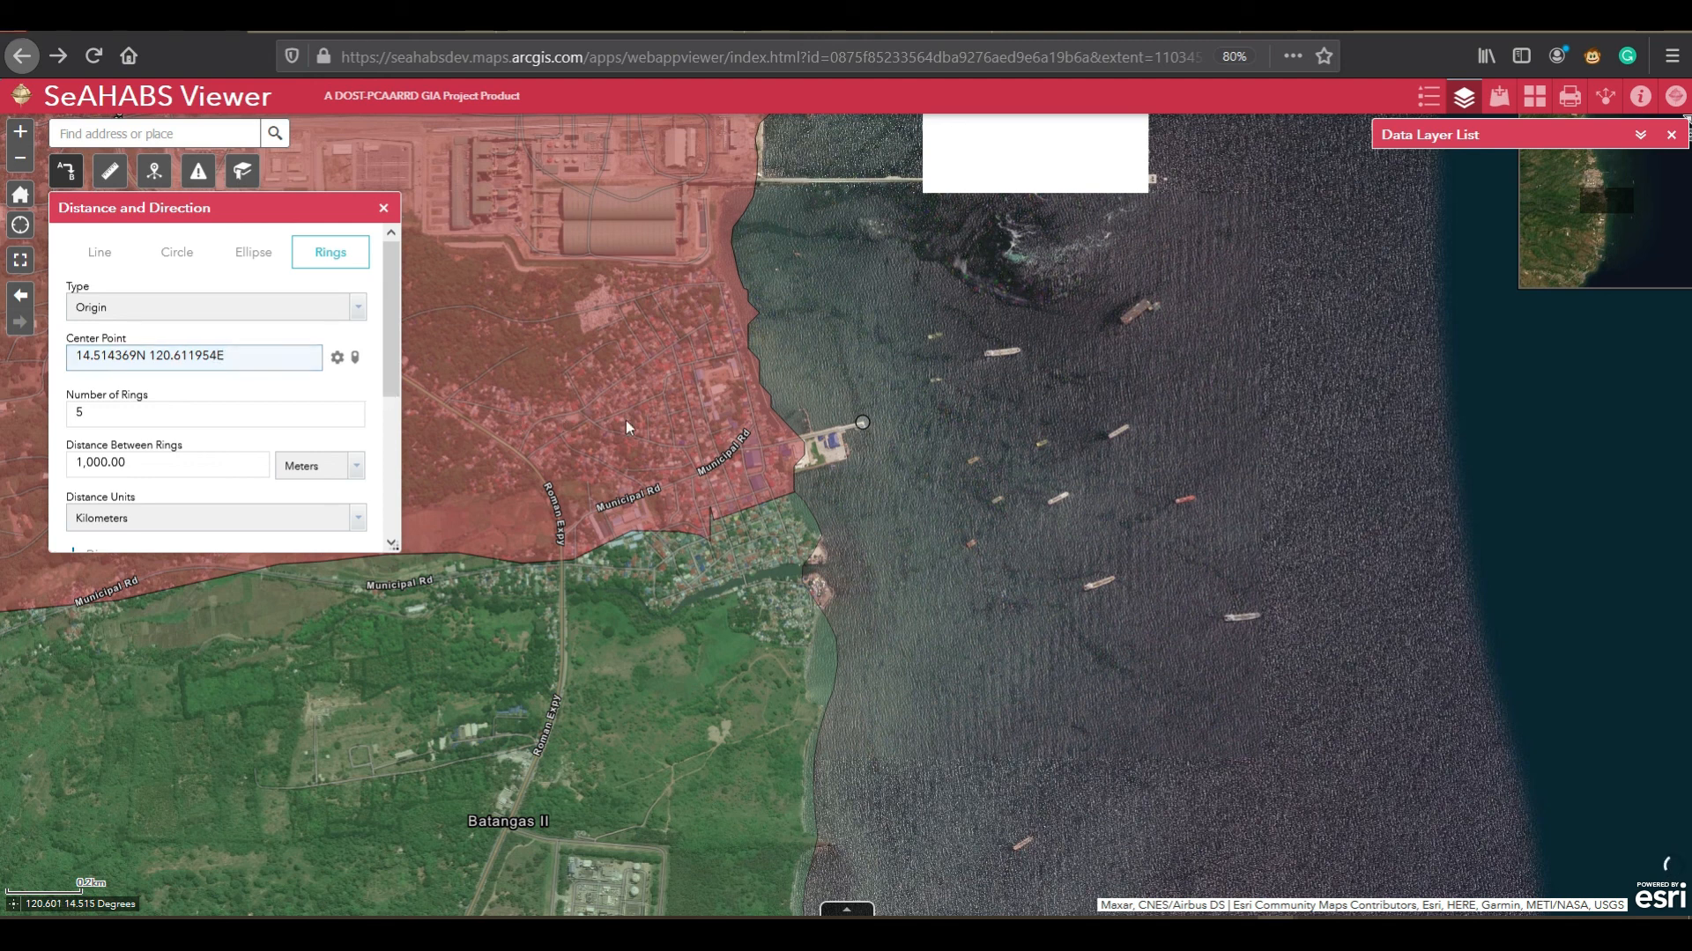
{"action": "left_click_drag", "start_coordinate": [249, 355], "coordinate": [76, 357]}
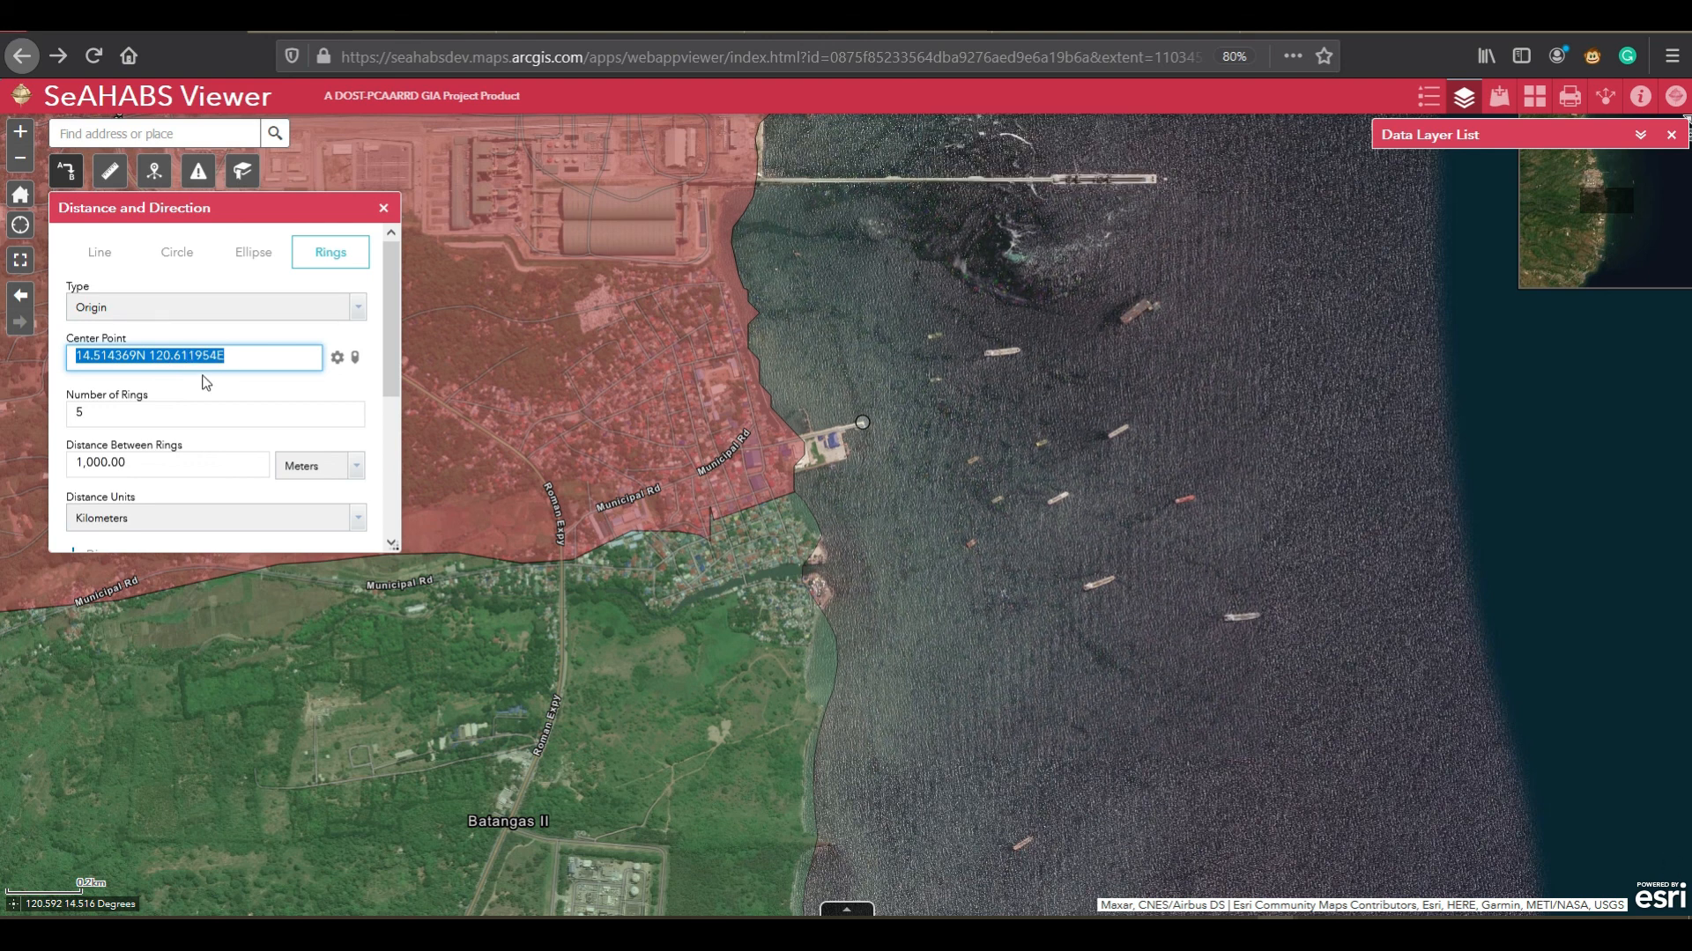
Step: Generate the Origin rings with 3 radials around the pier and inspect them on the map
{"action": "left_click_drag", "start_coordinate": [390, 387], "coordinate": [388, 536]}
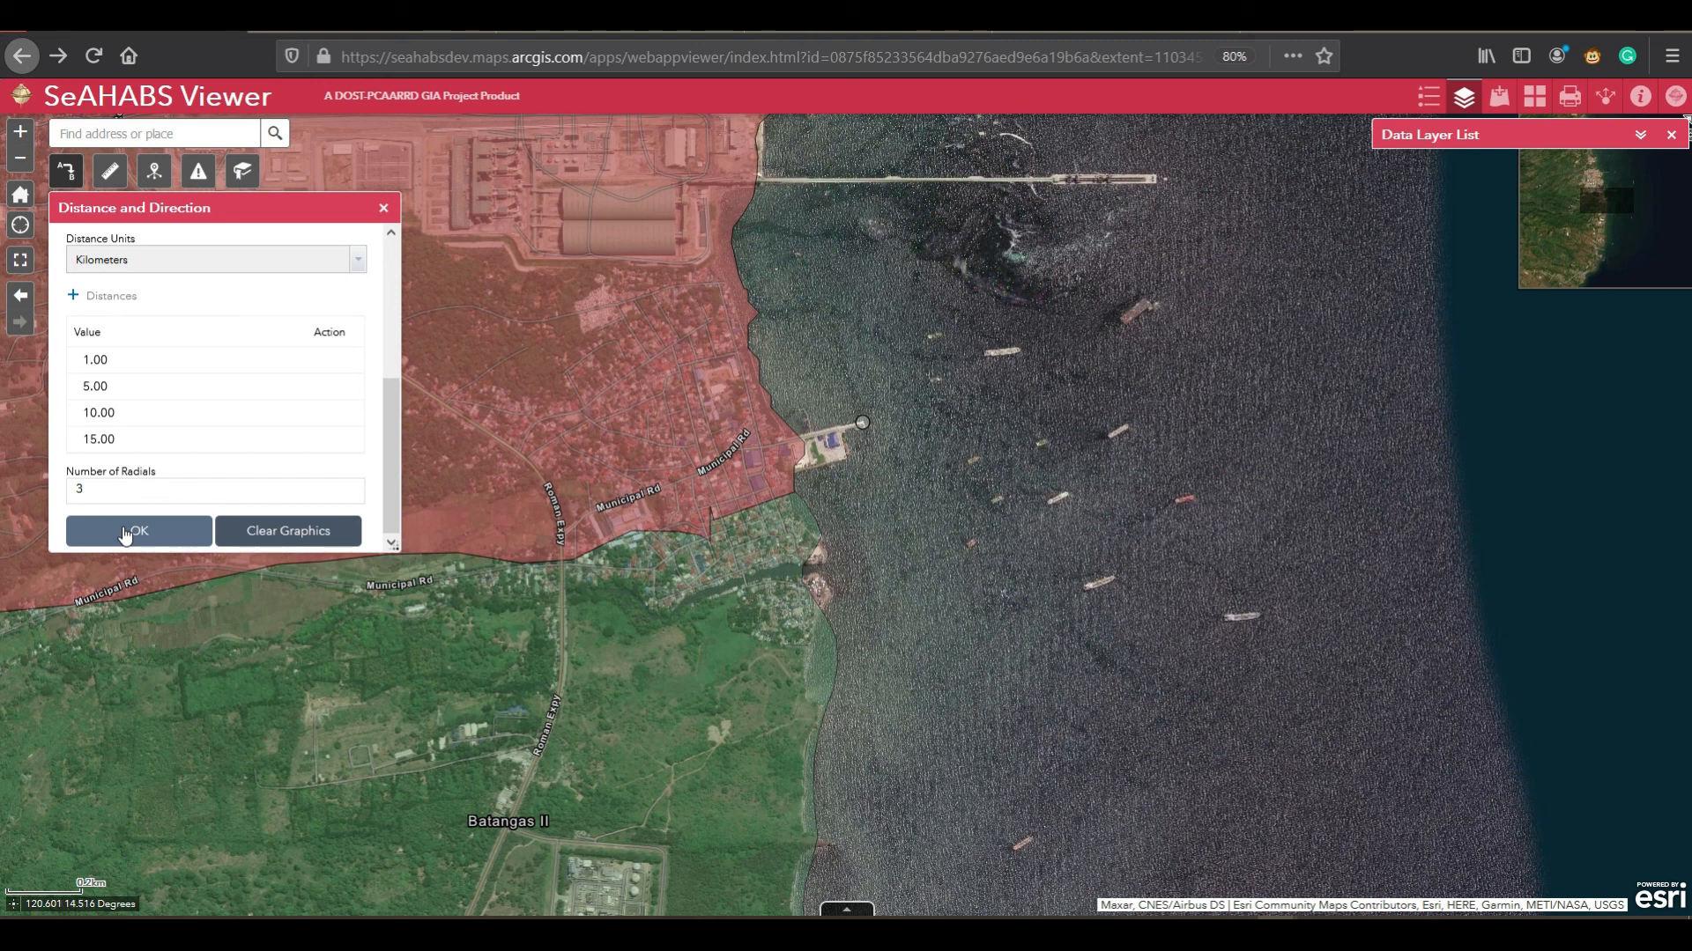
{"action": "left_click", "coordinate": [123, 534]}
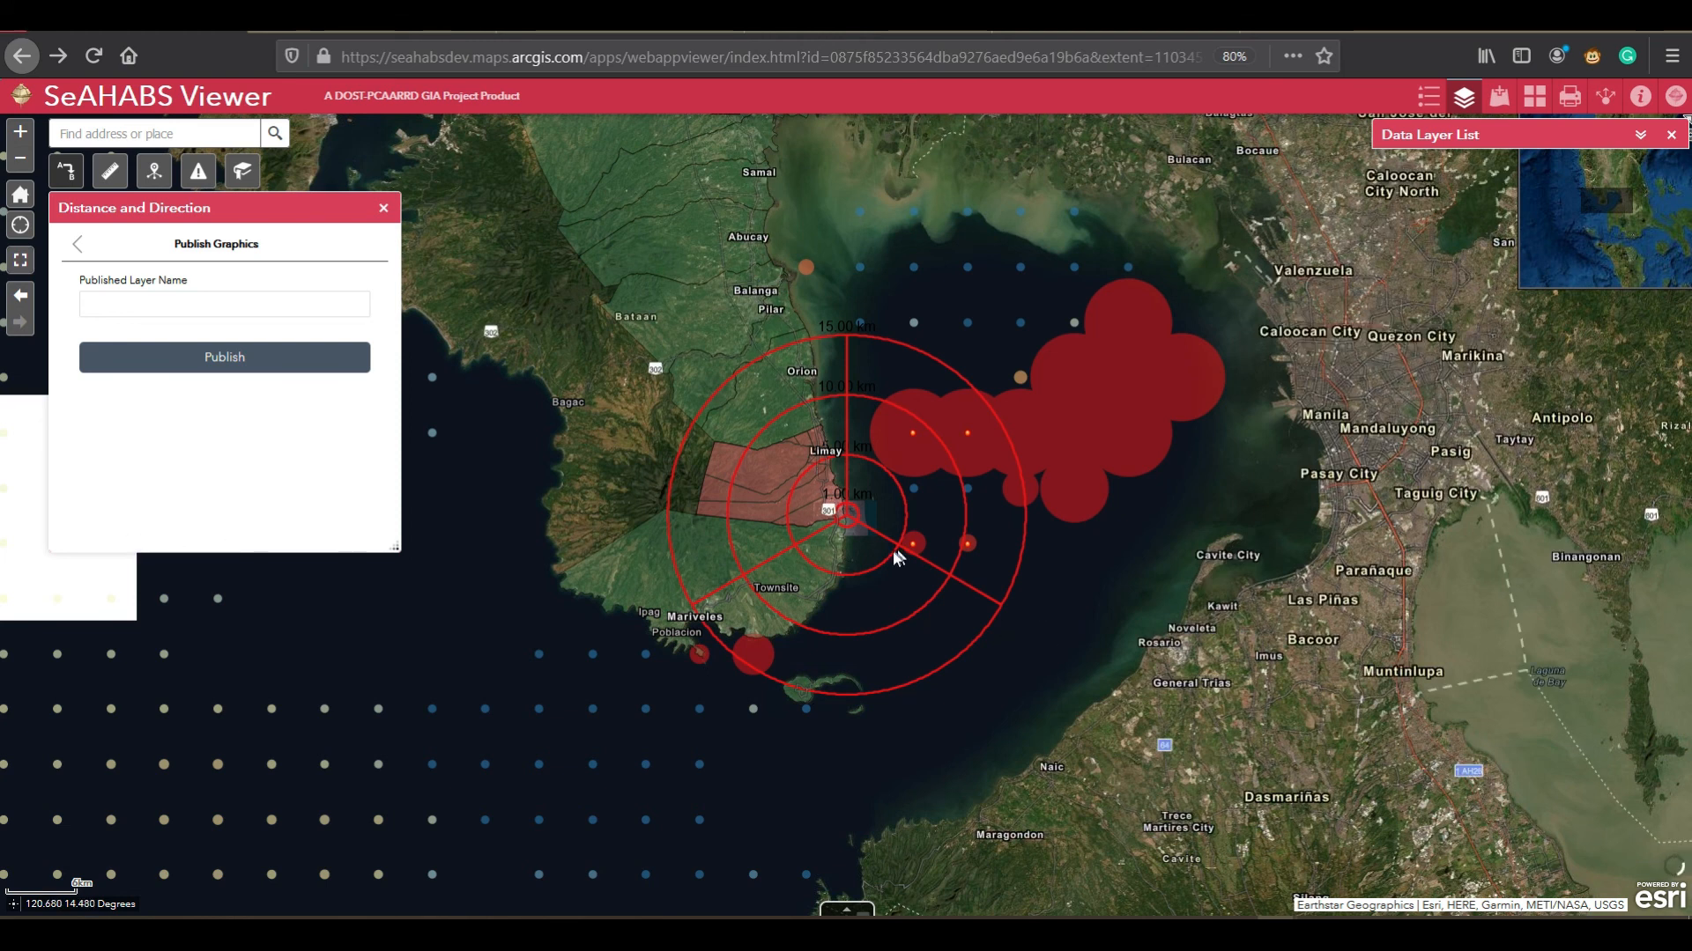
{"action": "scroll", "coordinate": [860, 538], "scroll_direction": "up", "scroll_amount": 1}
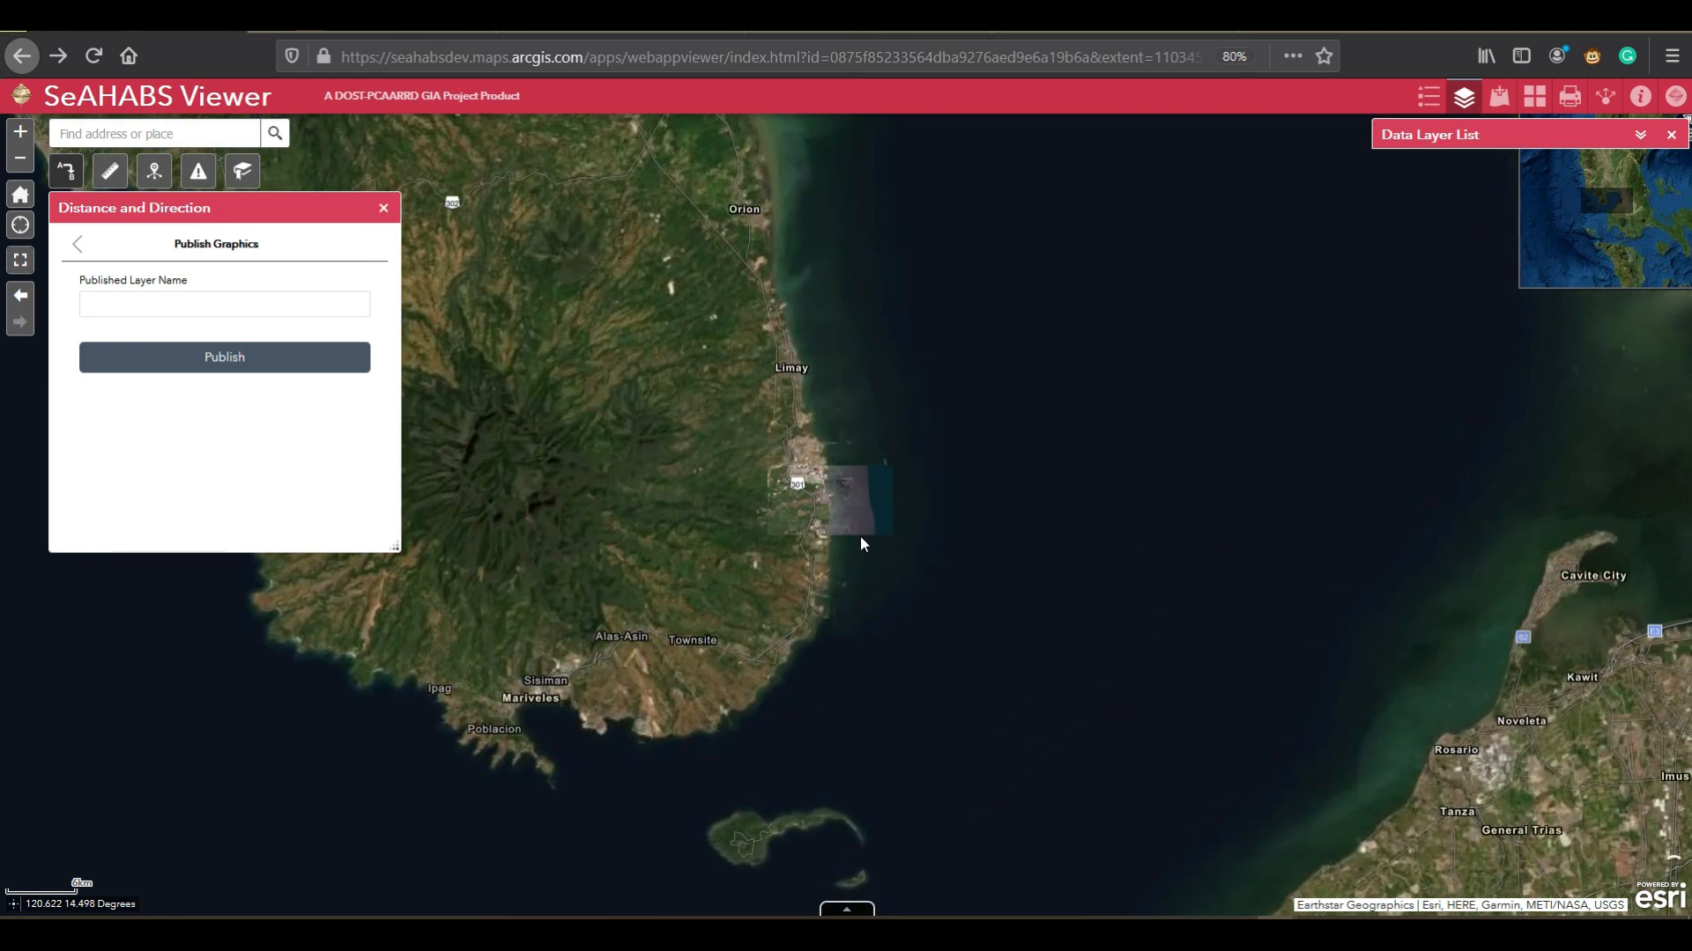
Step: Examine the distance rings from the pier out to the 15 km ring, along with the anomaly points around Bataan
{"action": "scroll", "coordinate": [860, 536], "scroll_direction": "up", "scroll_amount": 2}
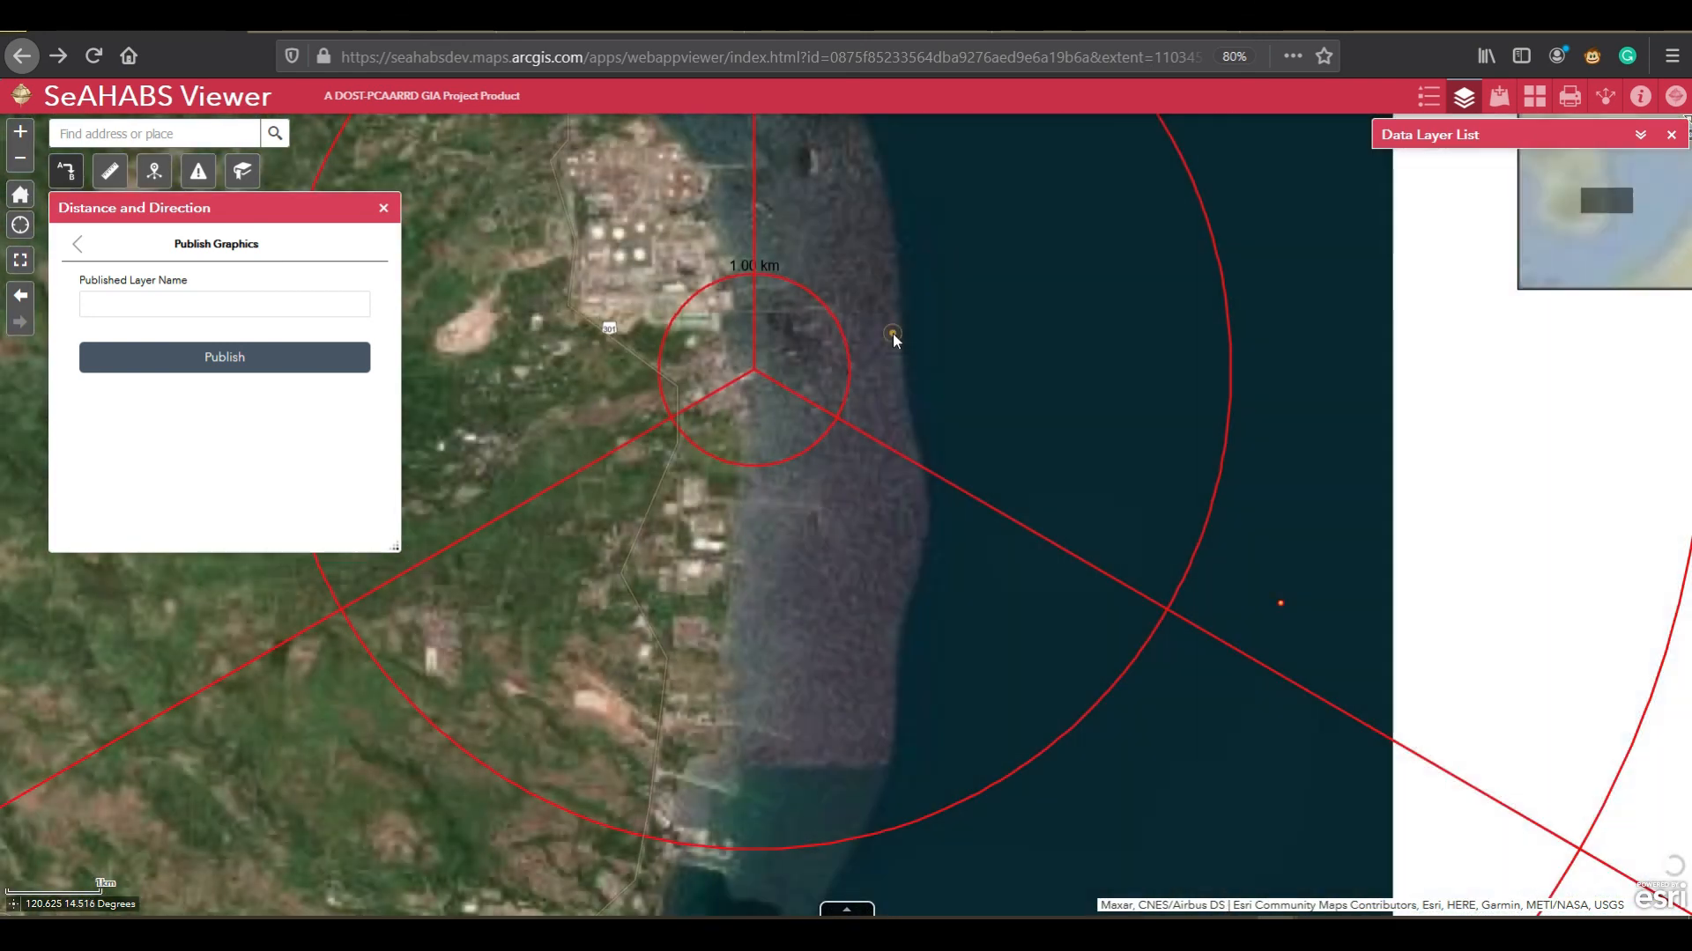
{"action": "left_click_drag", "start_coordinate": [895, 340], "coordinate": [923, 621]}
{"action": "left_click_drag", "start_coordinate": [902, 407], "coordinate": [914, 838]}
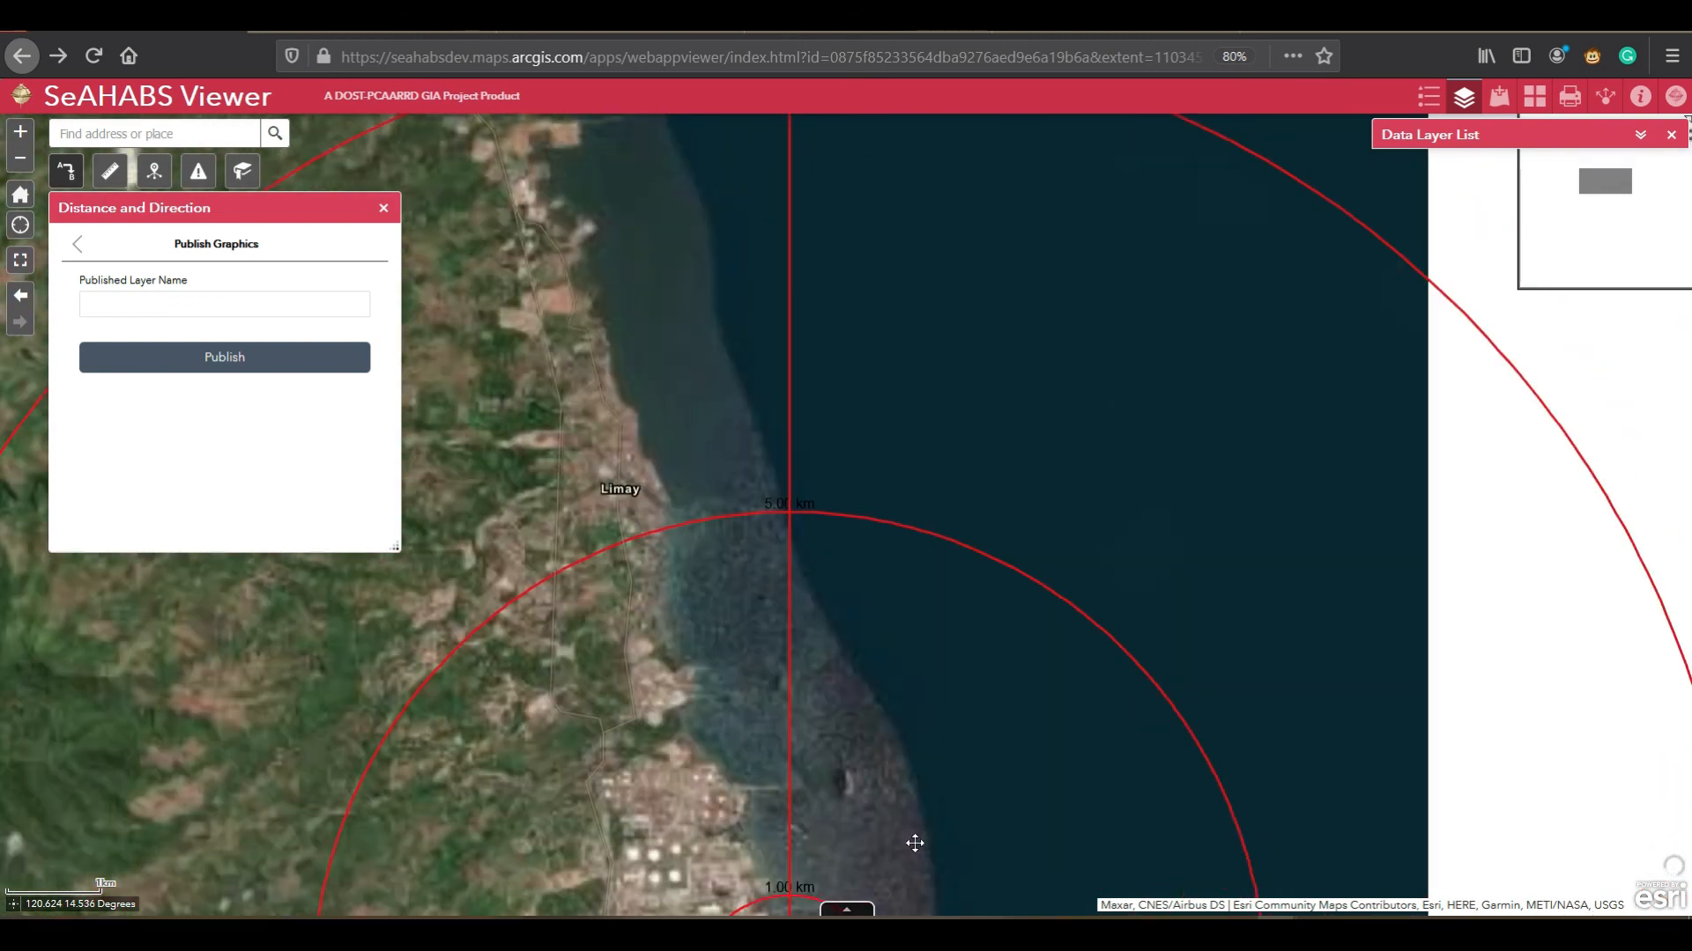
{"action": "left_click_drag", "start_coordinate": [853, 569], "coordinate": [869, 933]}
{"action": "left_click_drag", "start_coordinate": [876, 462], "coordinate": [874, 897]}
{"action": "left_click_drag", "start_coordinate": [906, 332], "coordinate": [906, 721]}
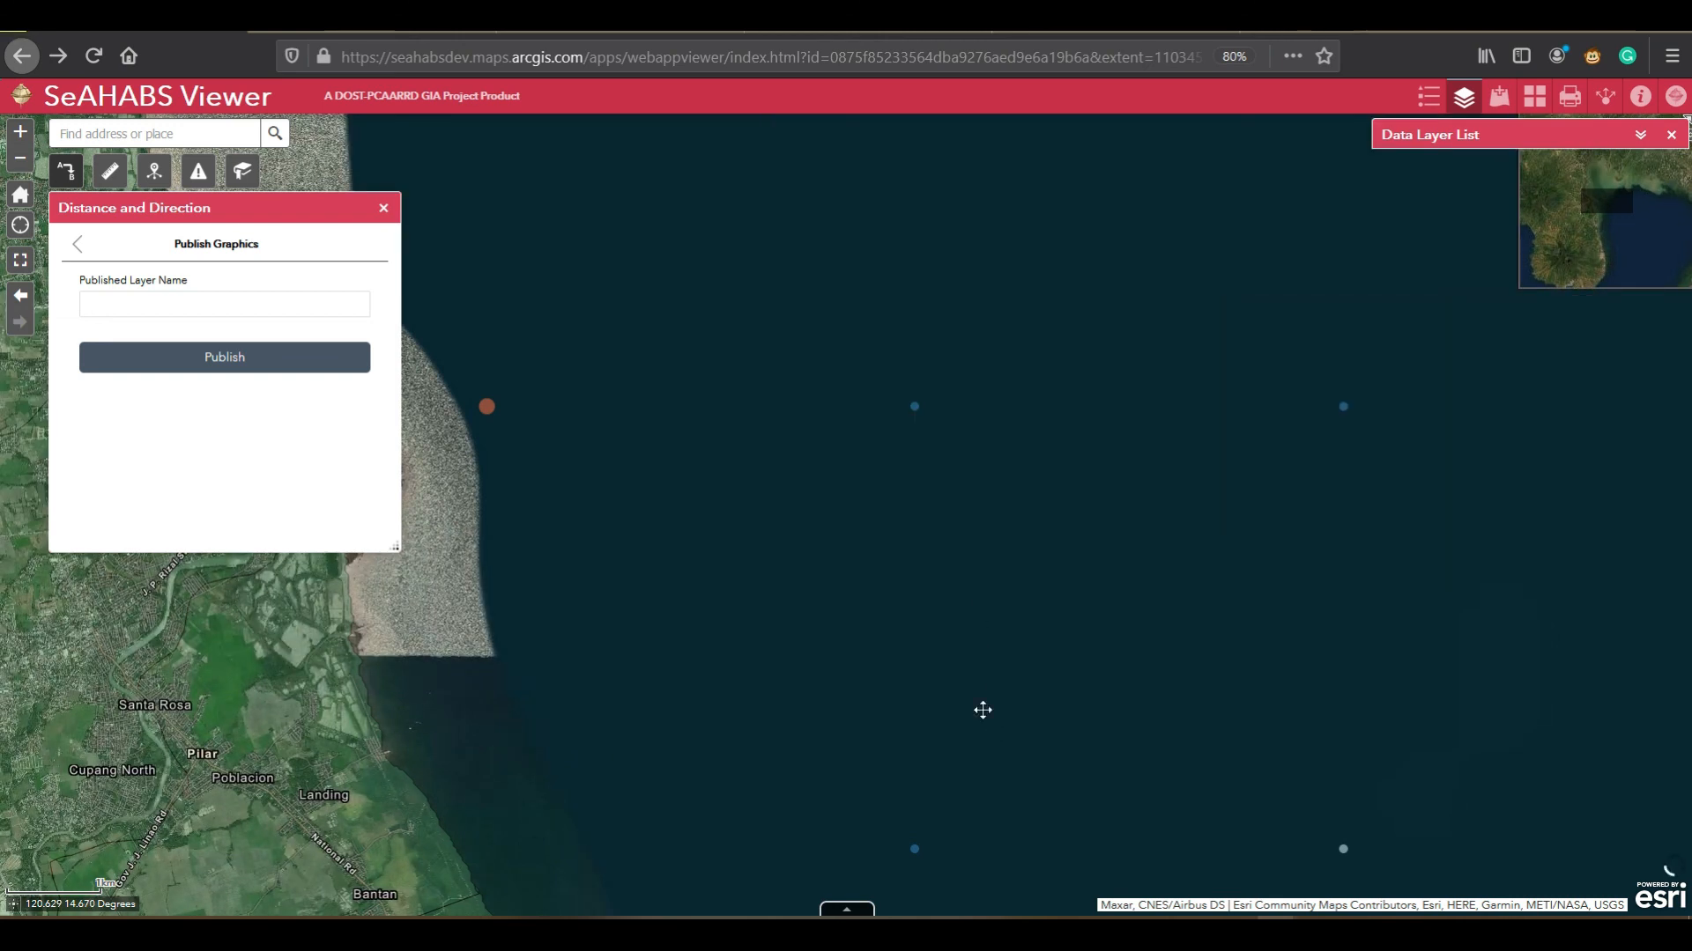
{"action": "left_click_drag", "start_coordinate": [982, 705], "coordinate": [998, 361]}
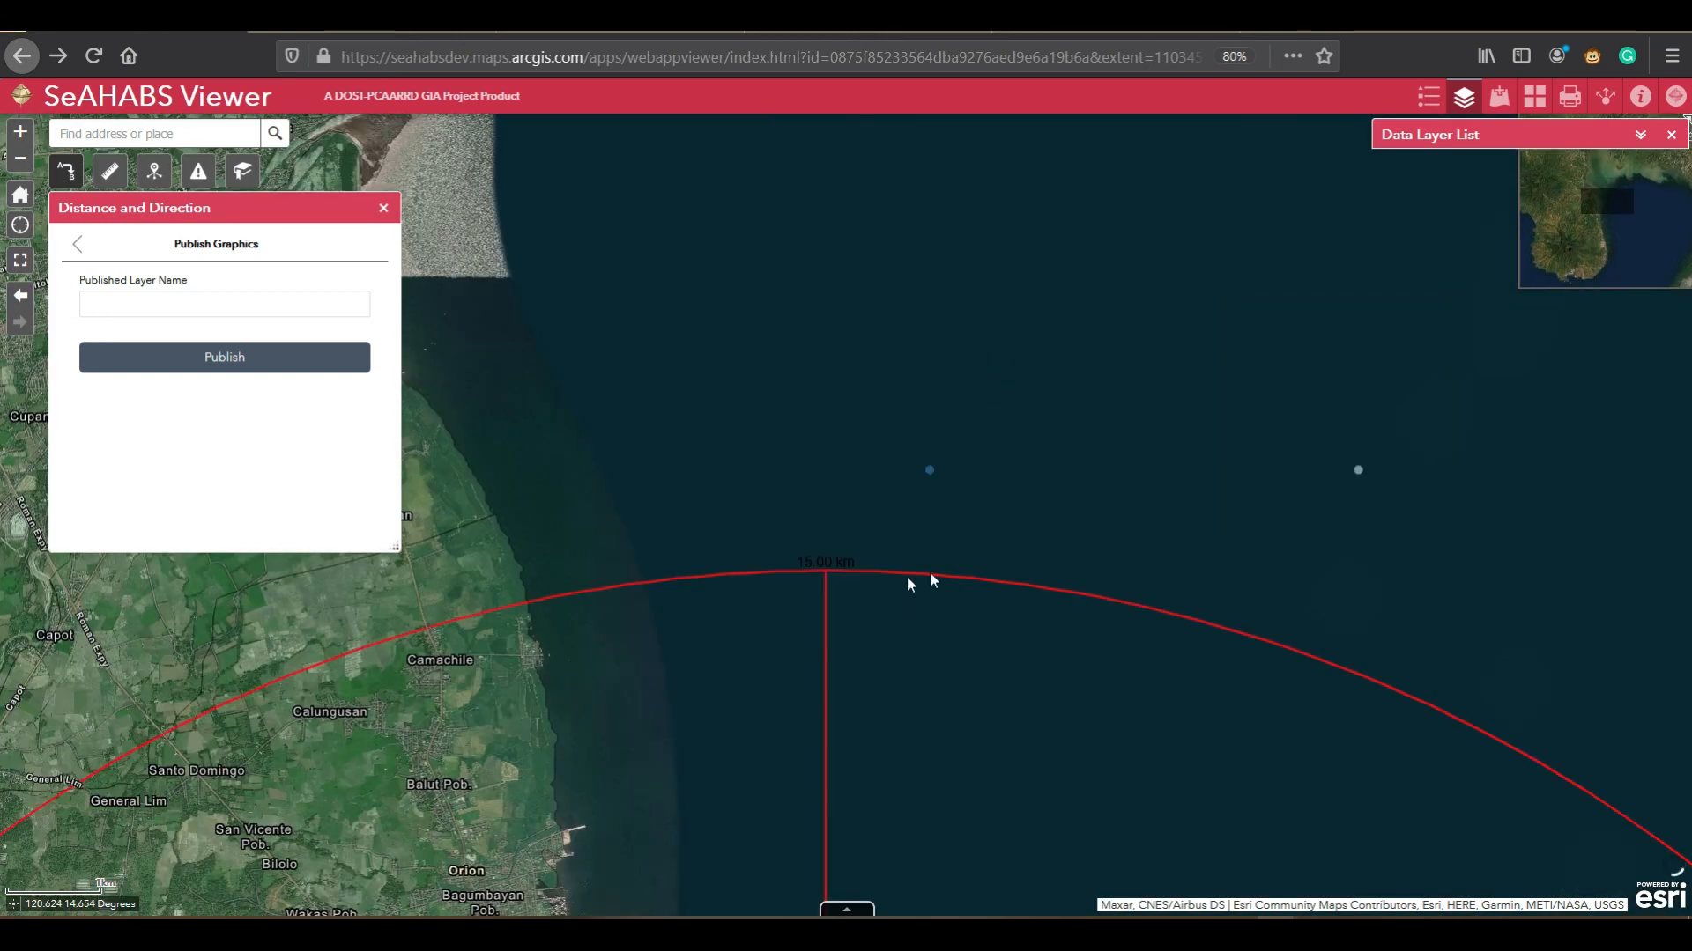
{"action": "scroll", "coordinate": [875, 612], "scroll_direction": "down", "scroll_amount": 4}
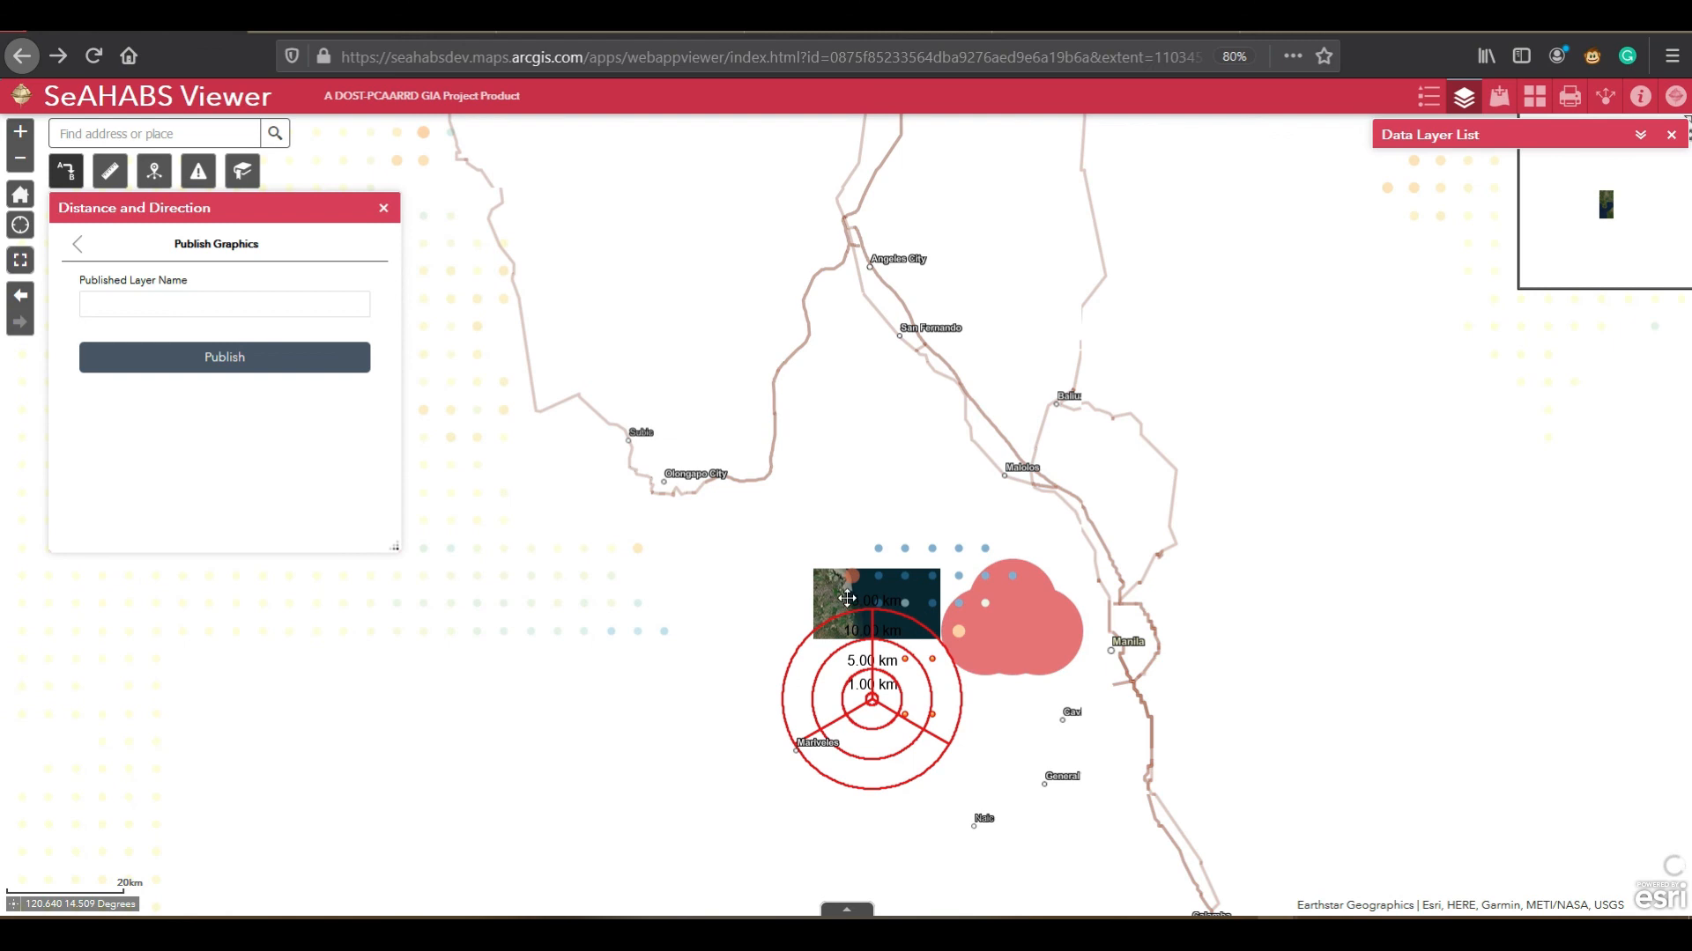
{"action": "left_click_drag", "start_coordinate": [897, 732], "coordinate": [856, 623]}
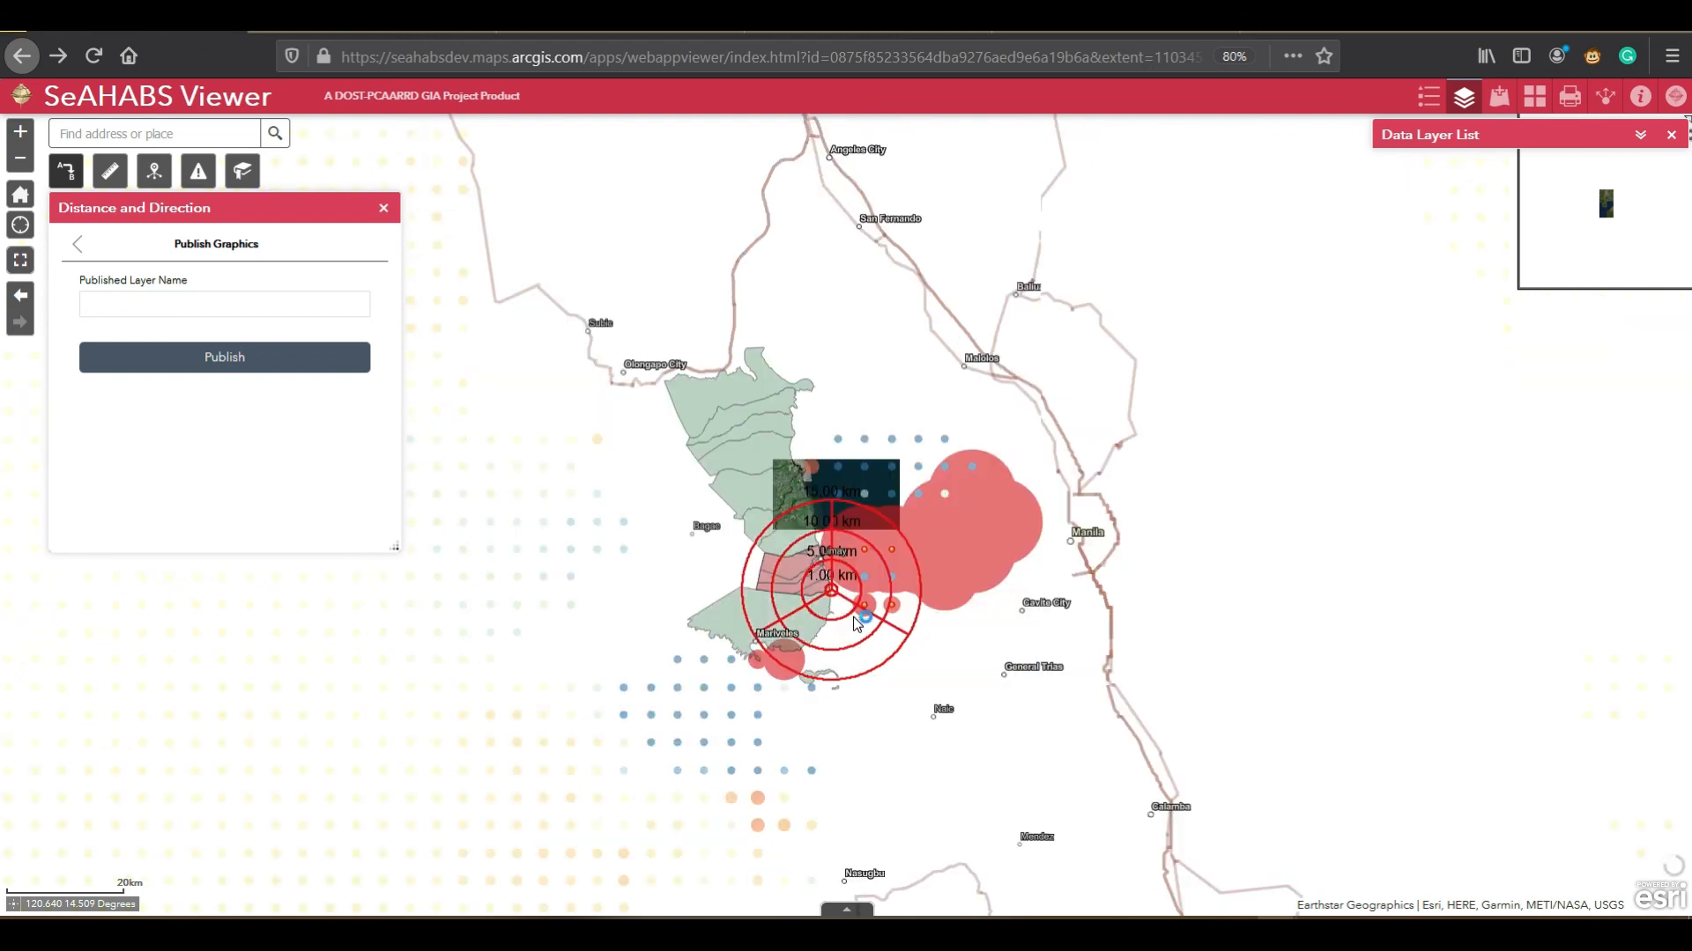
{"action": "scroll", "coordinate": [856, 623], "scroll_direction": "up", "scroll_amount": 1}
{"action": "scroll", "coordinate": [853, 616], "scroll_direction": "up", "scroll_amount": 1}
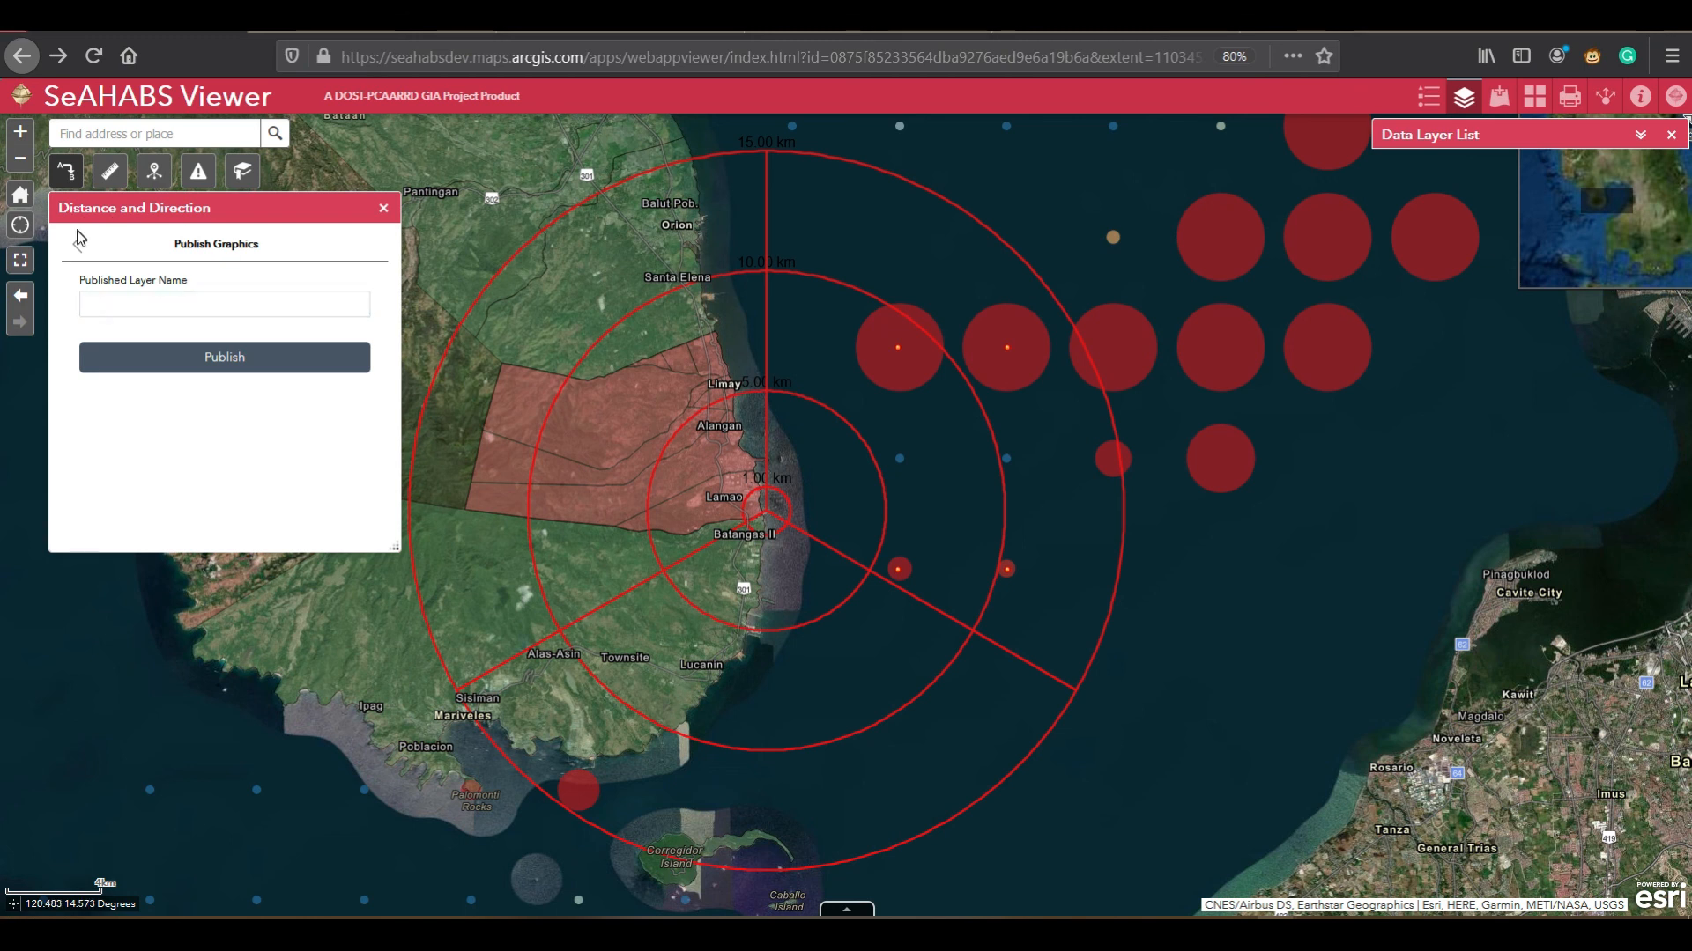
Step: Close the Distance and Direction tool and the data layer list, and bring up the Basemap Gallery
{"action": "left_click", "coordinate": [384, 209]}
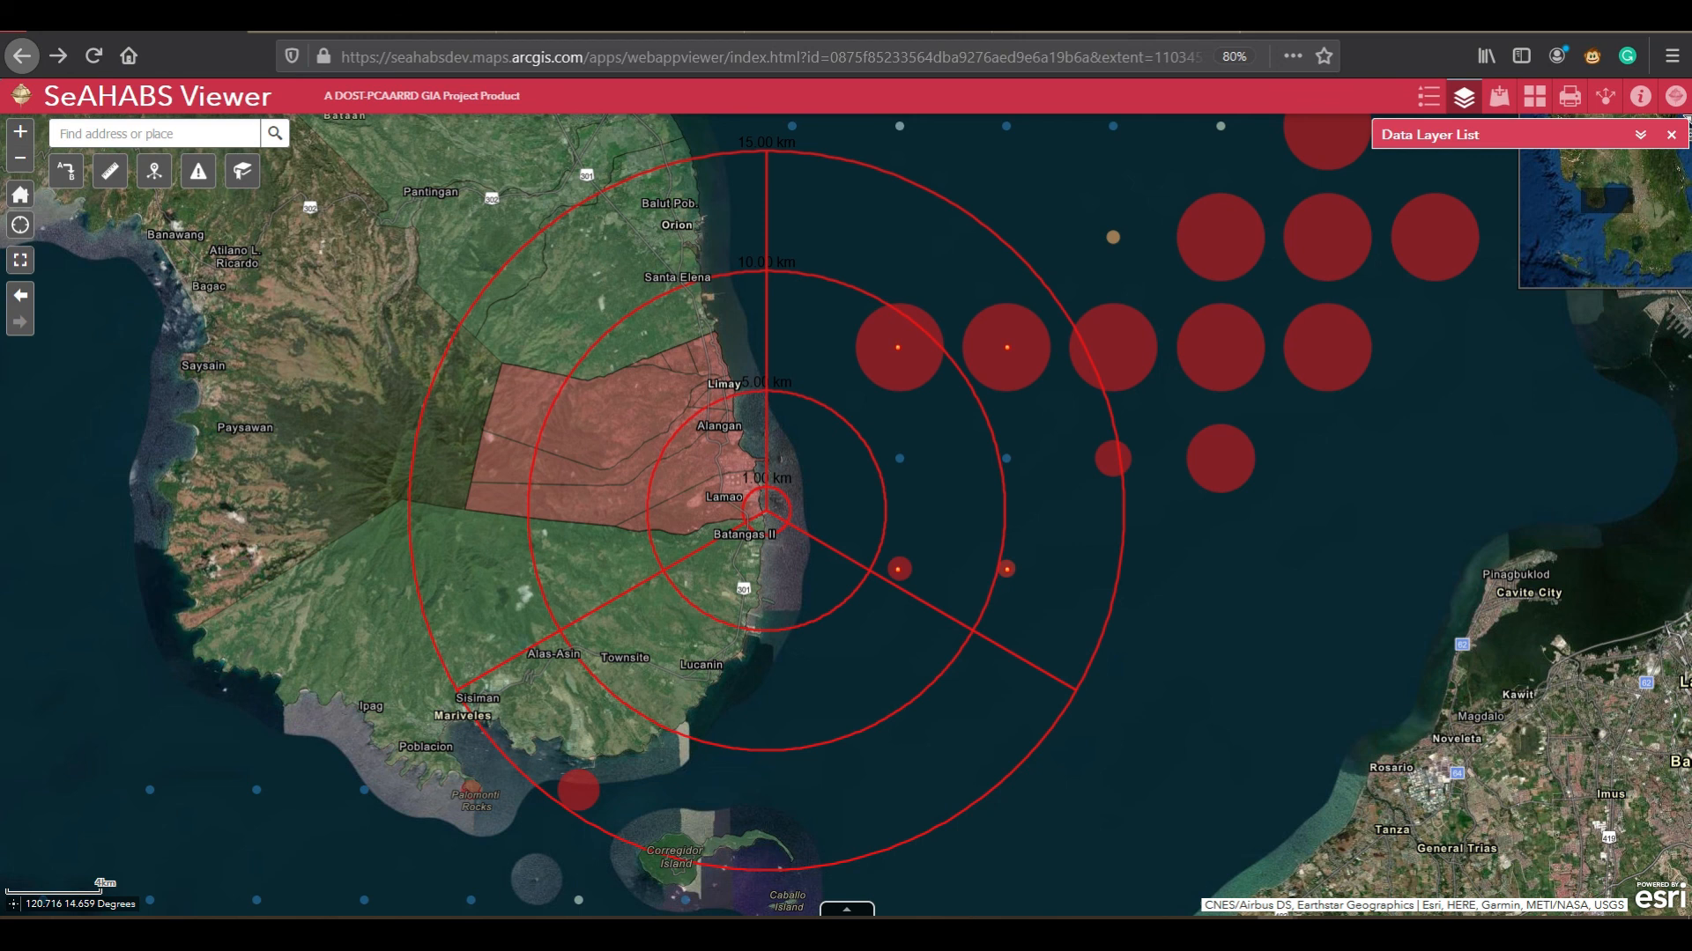
{"action": "left_click", "coordinate": [1671, 139]}
{"action": "left_click", "coordinate": [1535, 98]}
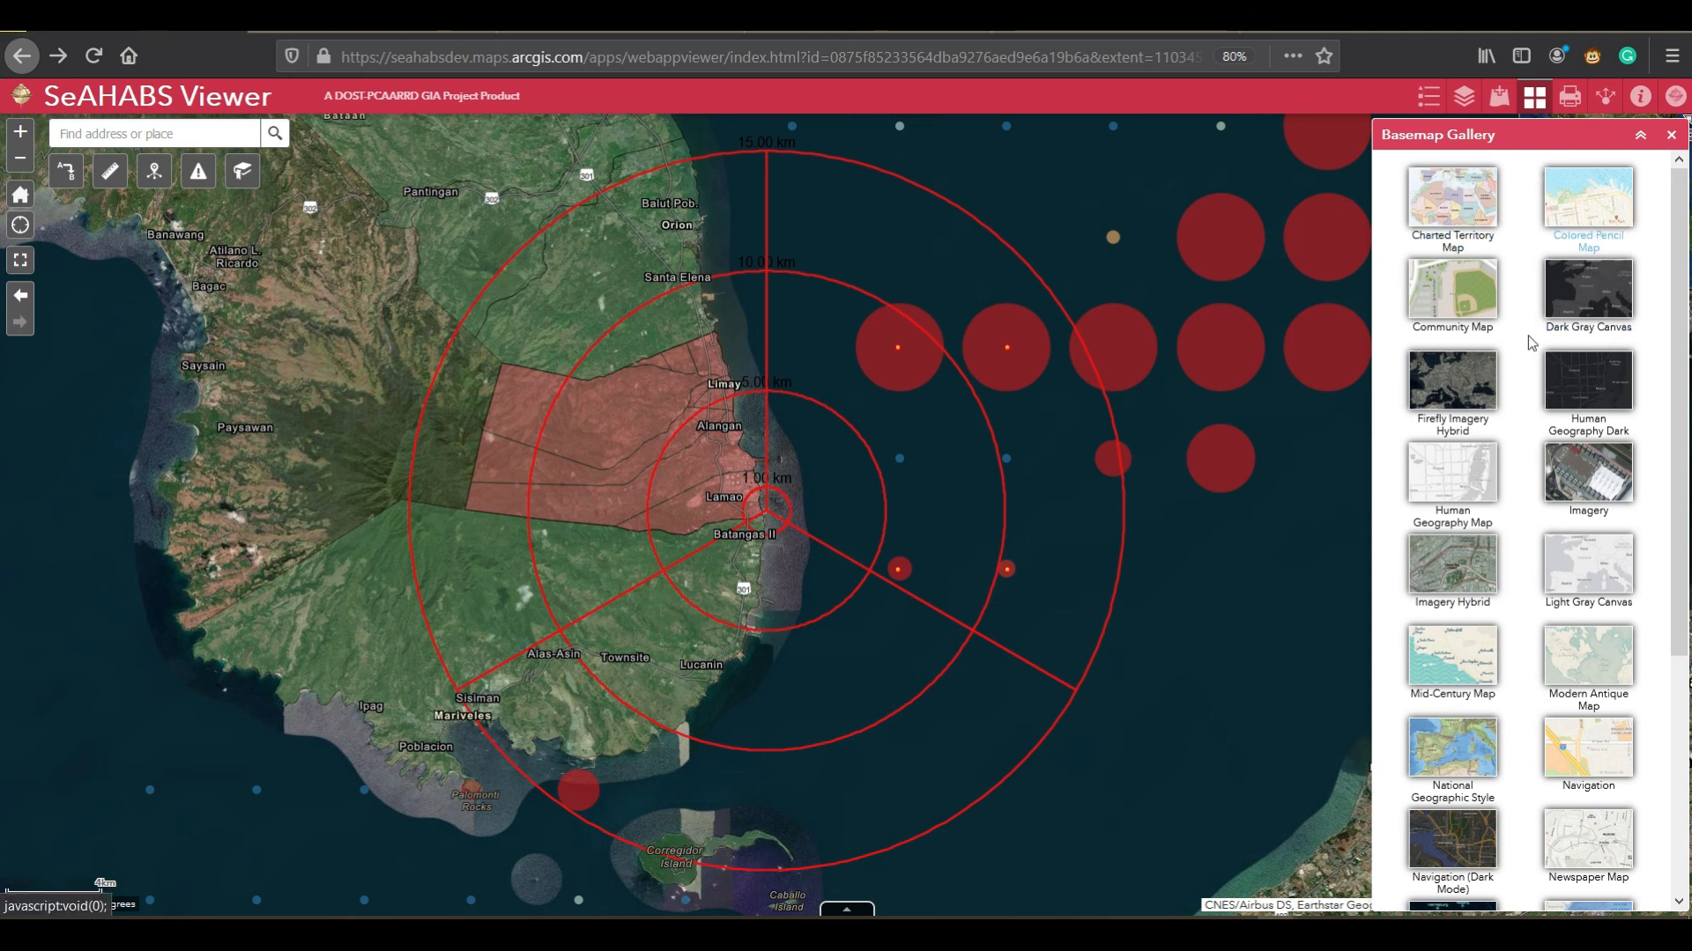
Step: Try the Charted Territory Map, Colored Pencil Map and Community Map basemaps in turn beneath the rings
{"action": "left_click", "coordinate": [1478, 193]}
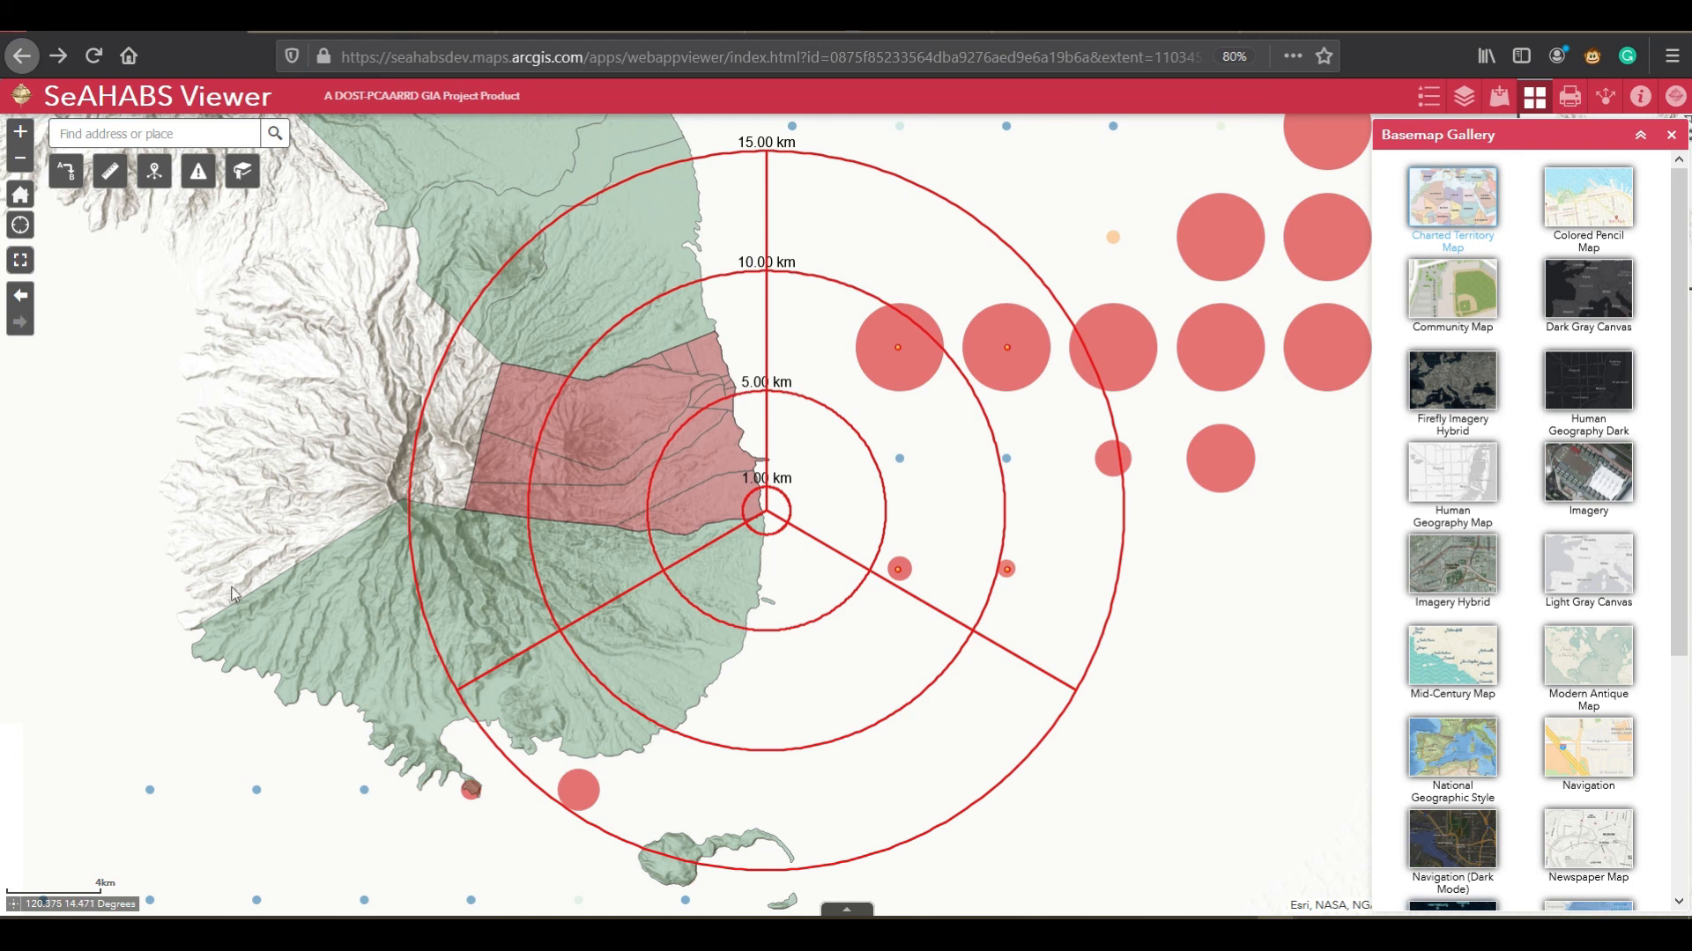
{"action": "left_click", "coordinate": [1460, 203]}
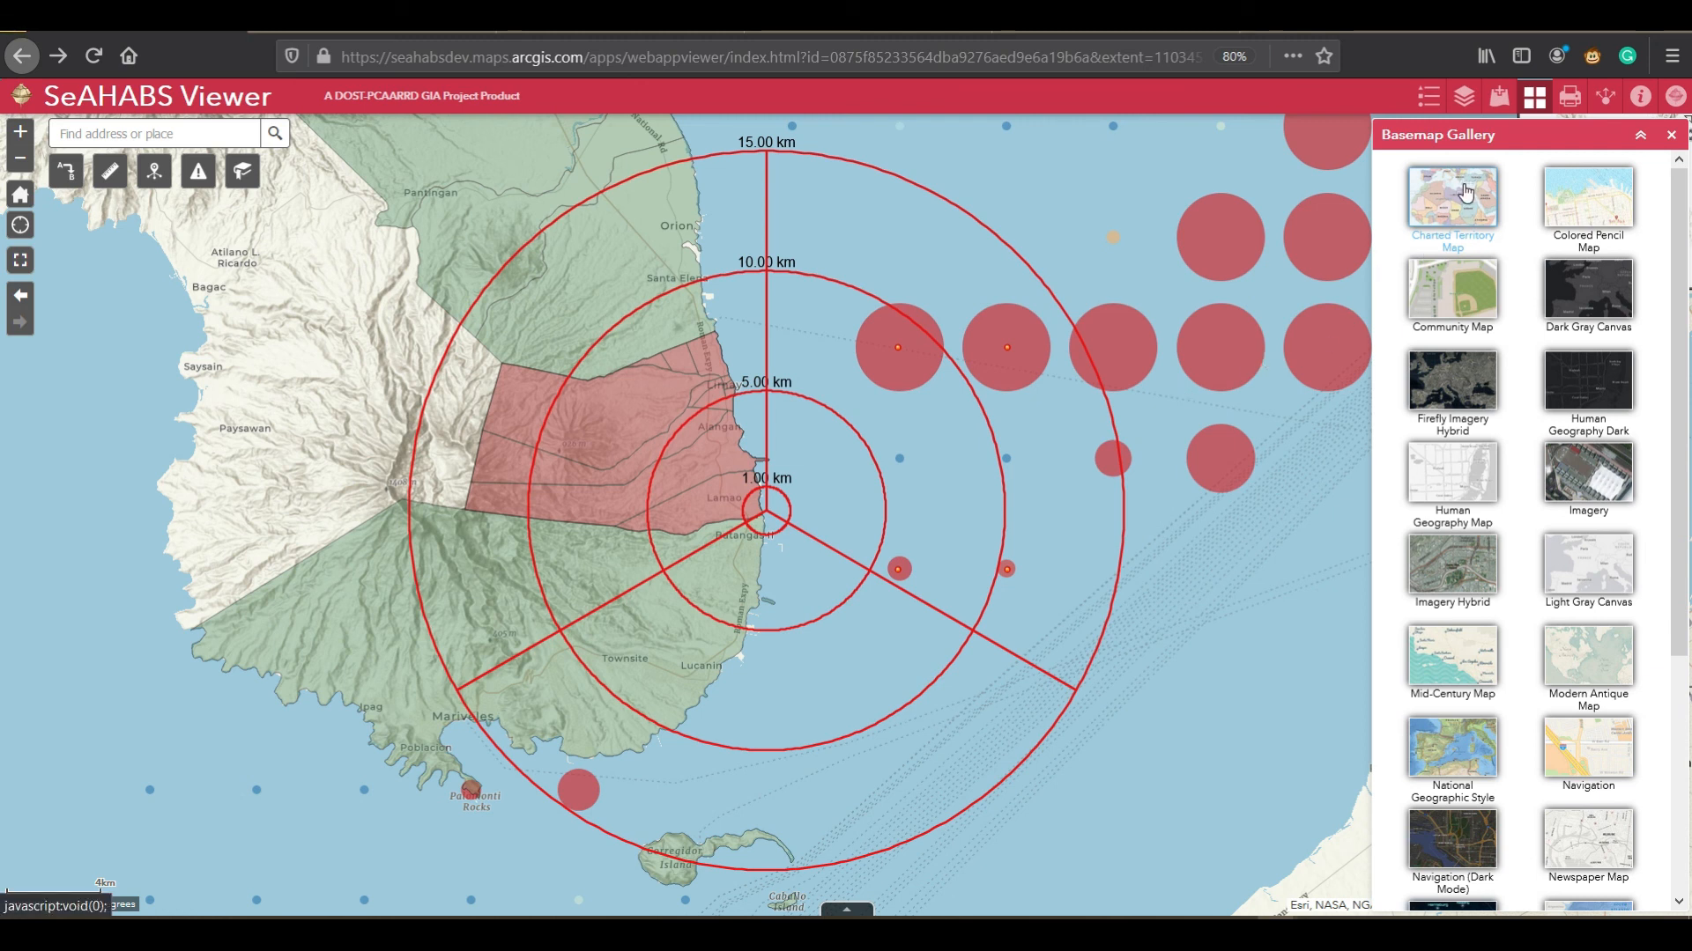
{"action": "left_click", "coordinate": [1585, 204]}
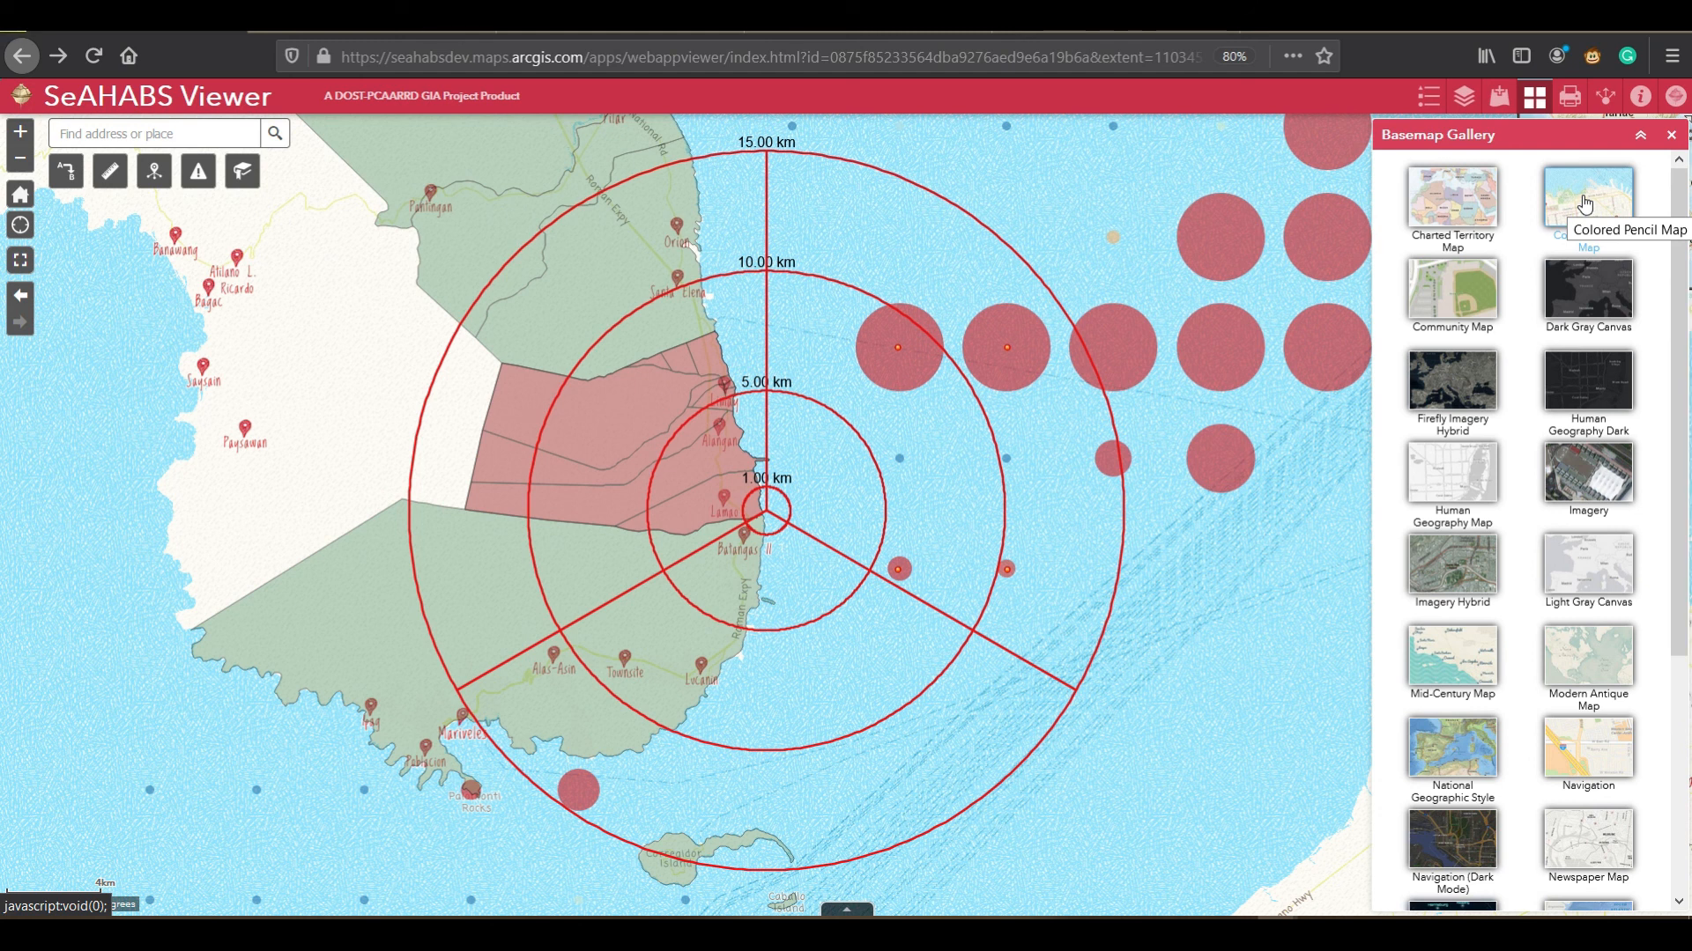
{"action": "left_click", "coordinate": [1463, 308]}
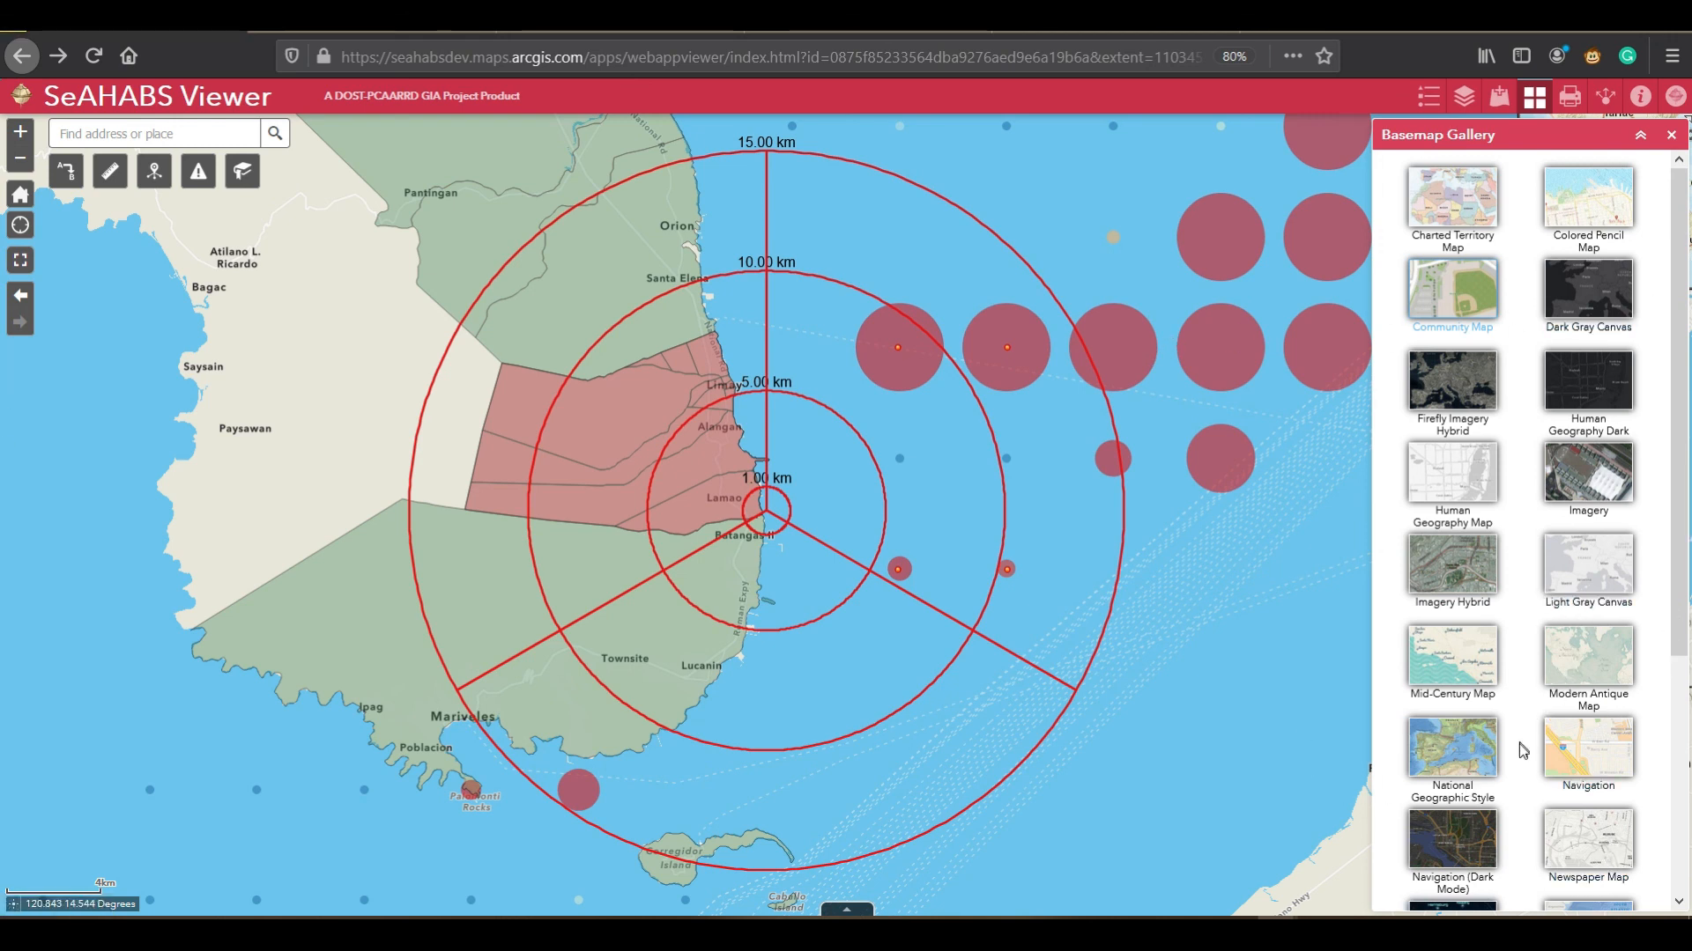
Step: Switch the basemap to Mid-Century Map, view the rings on it and close the Basemap Gallery
{"action": "scroll", "coordinate": [1522, 750], "scroll_direction": "down", "scroll_amount": 3}
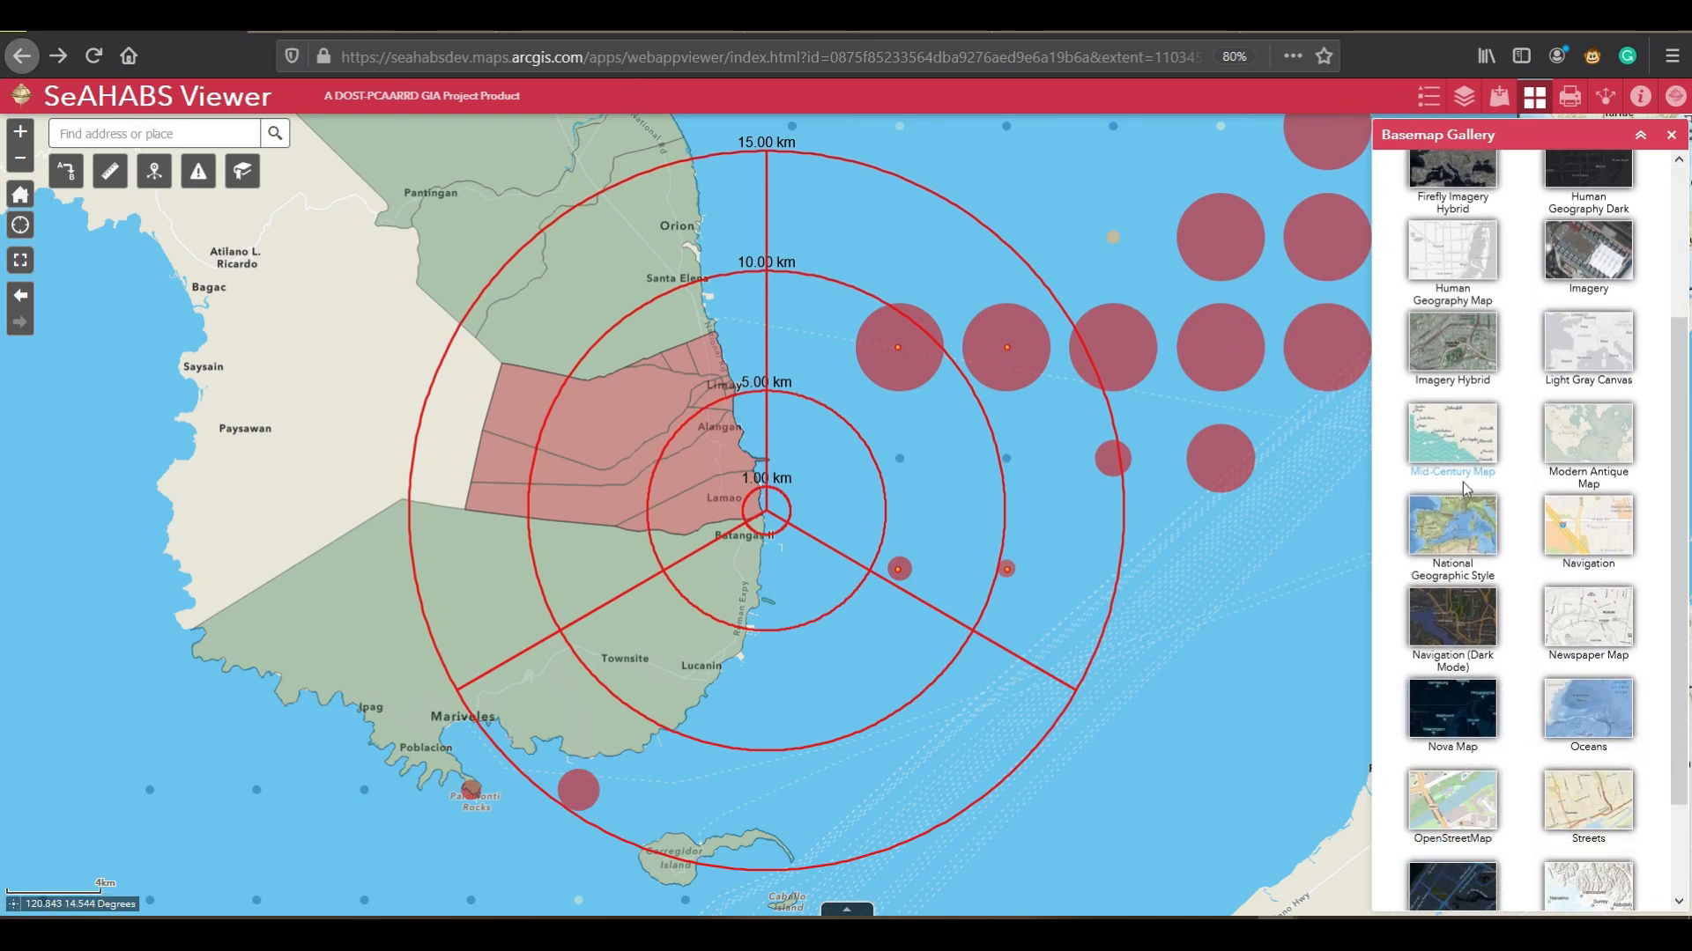
{"action": "left_click", "coordinate": [1465, 441]}
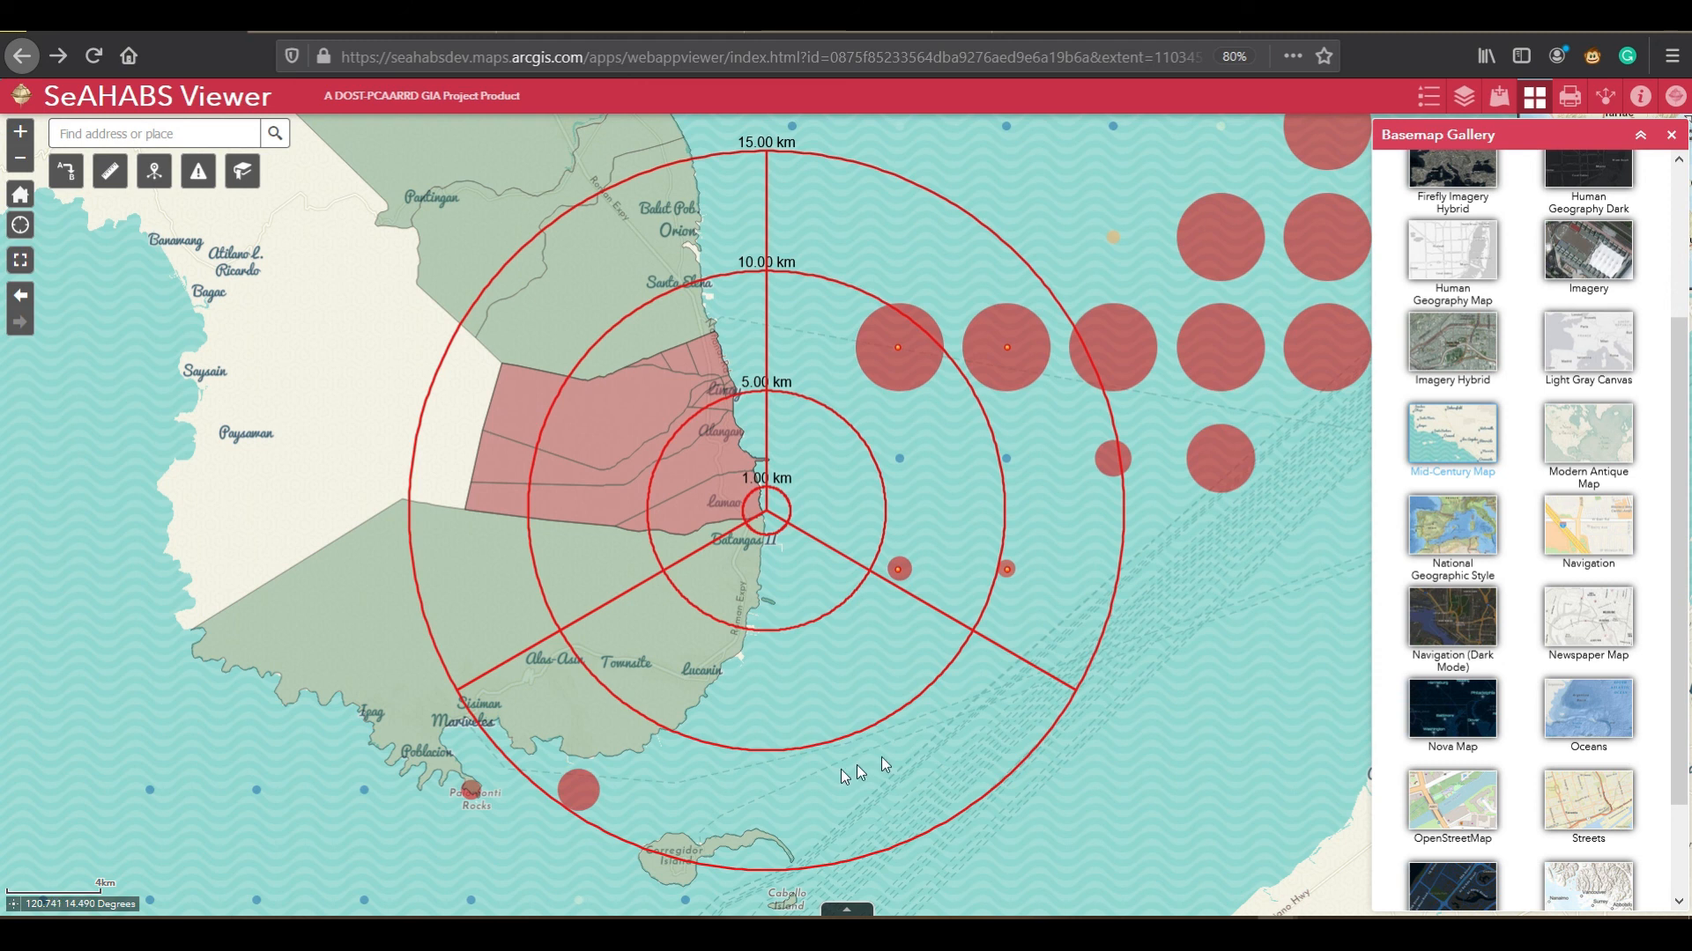
{"action": "left_click", "coordinate": [1641, 134]}
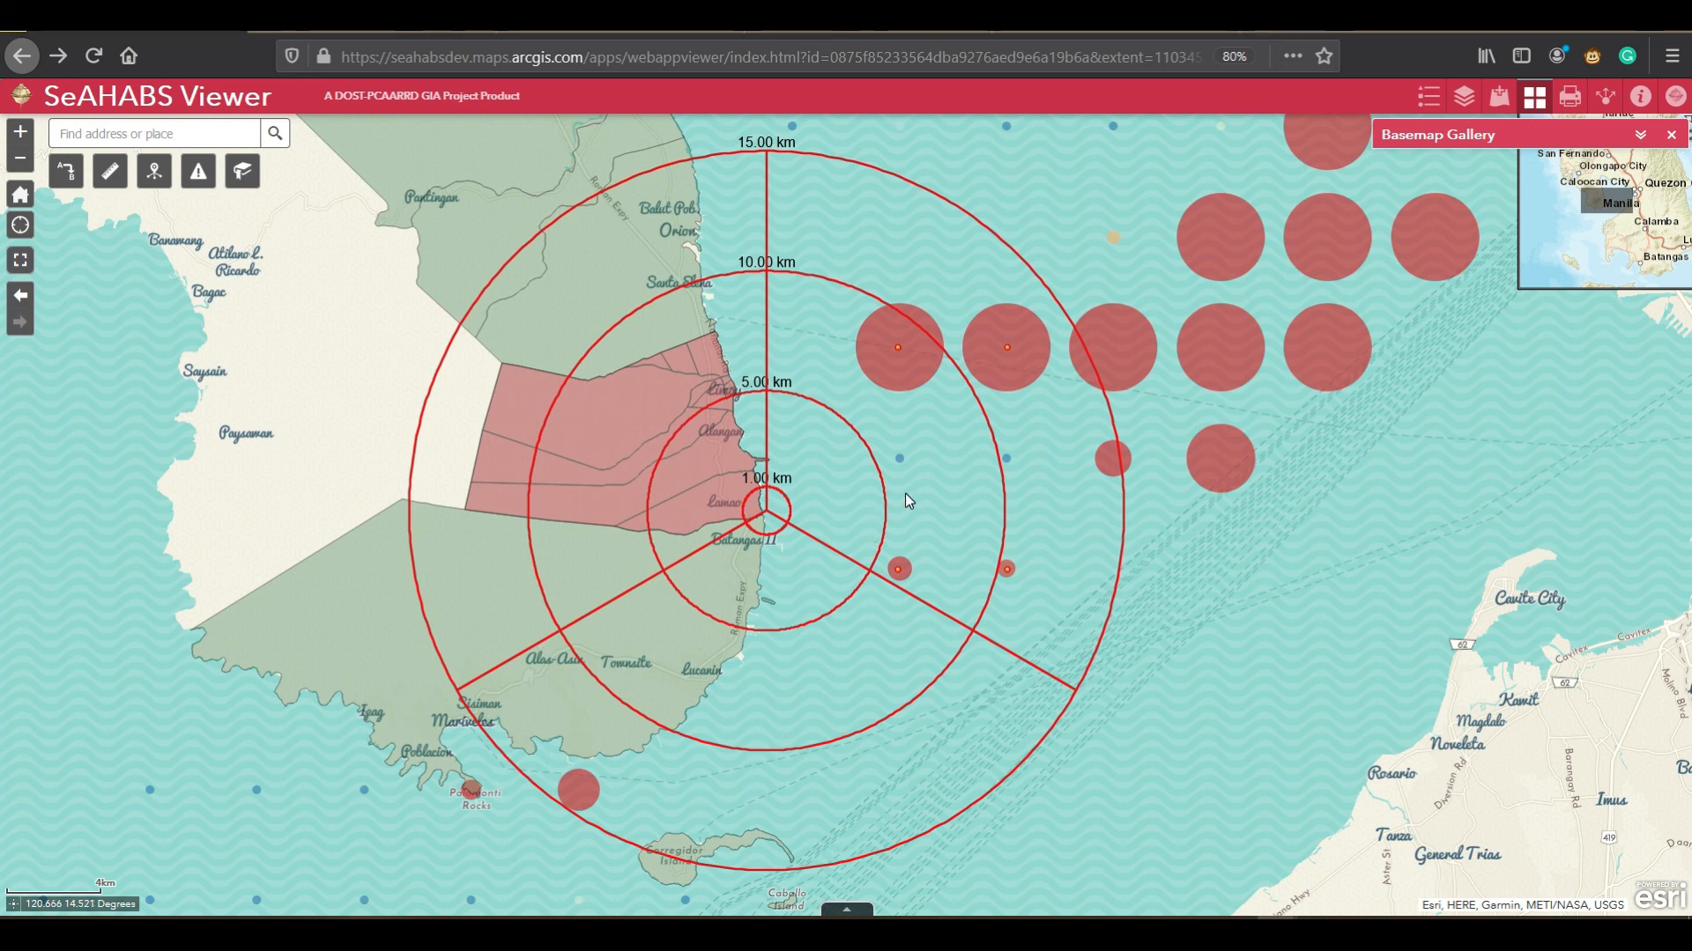
{"action": "left_click_drag", "start_coordinate": [904, 498], "coordinate": [991, 494]}
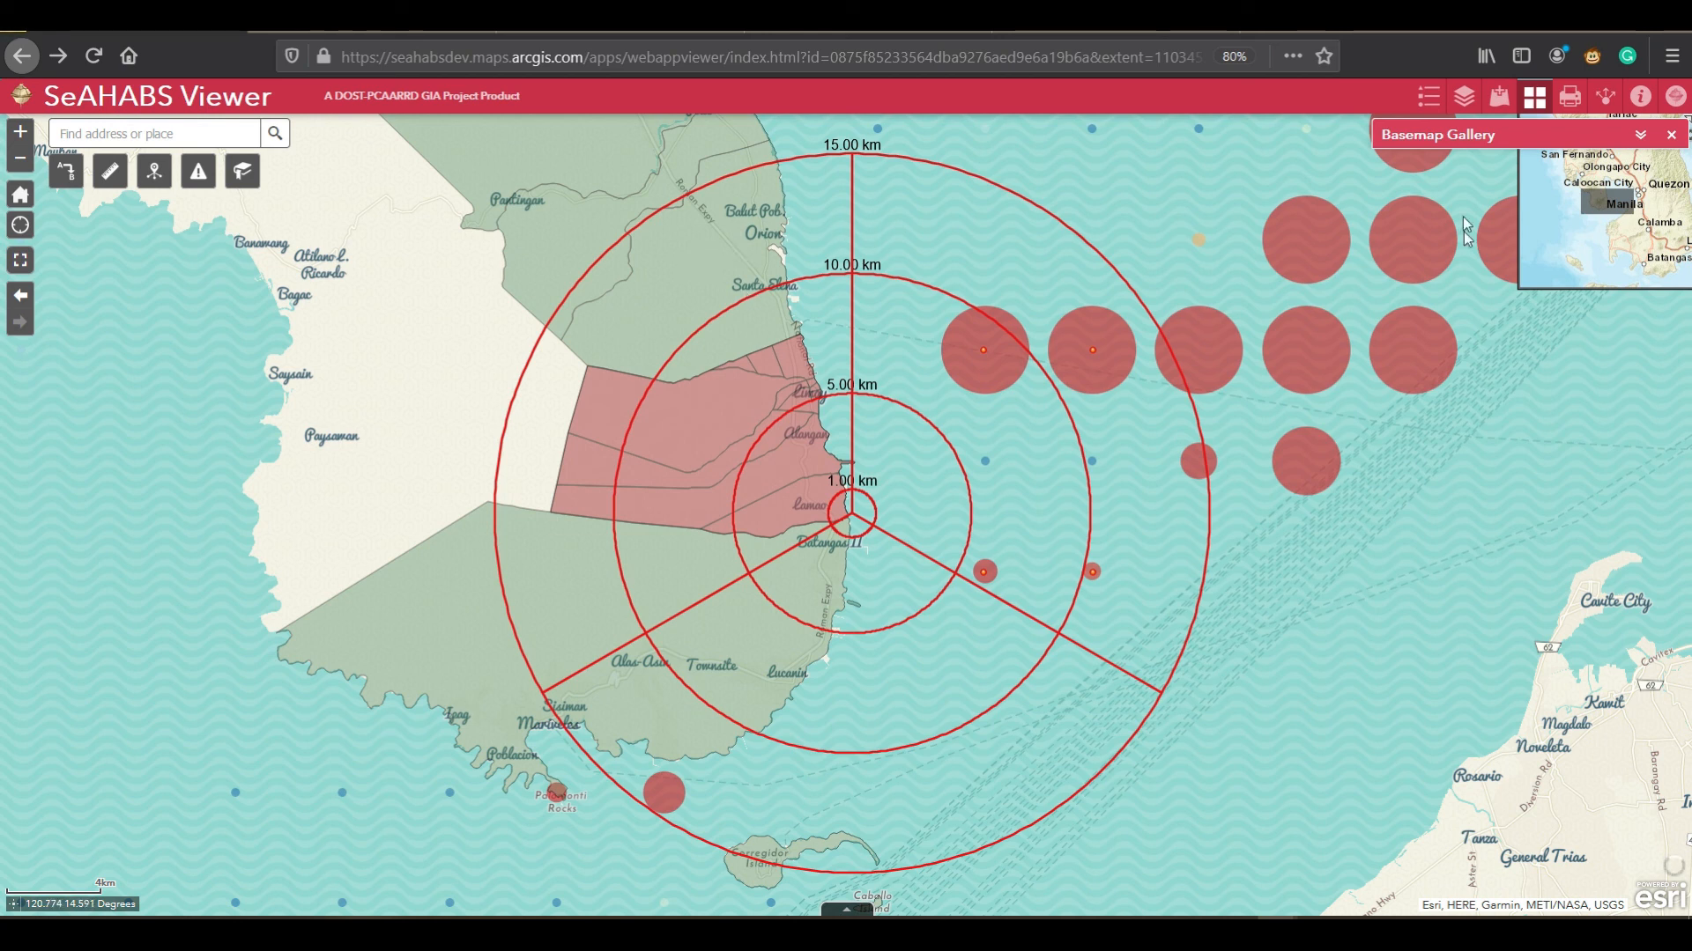
{"action": "left_click", "coordinate": [1668, 139]}
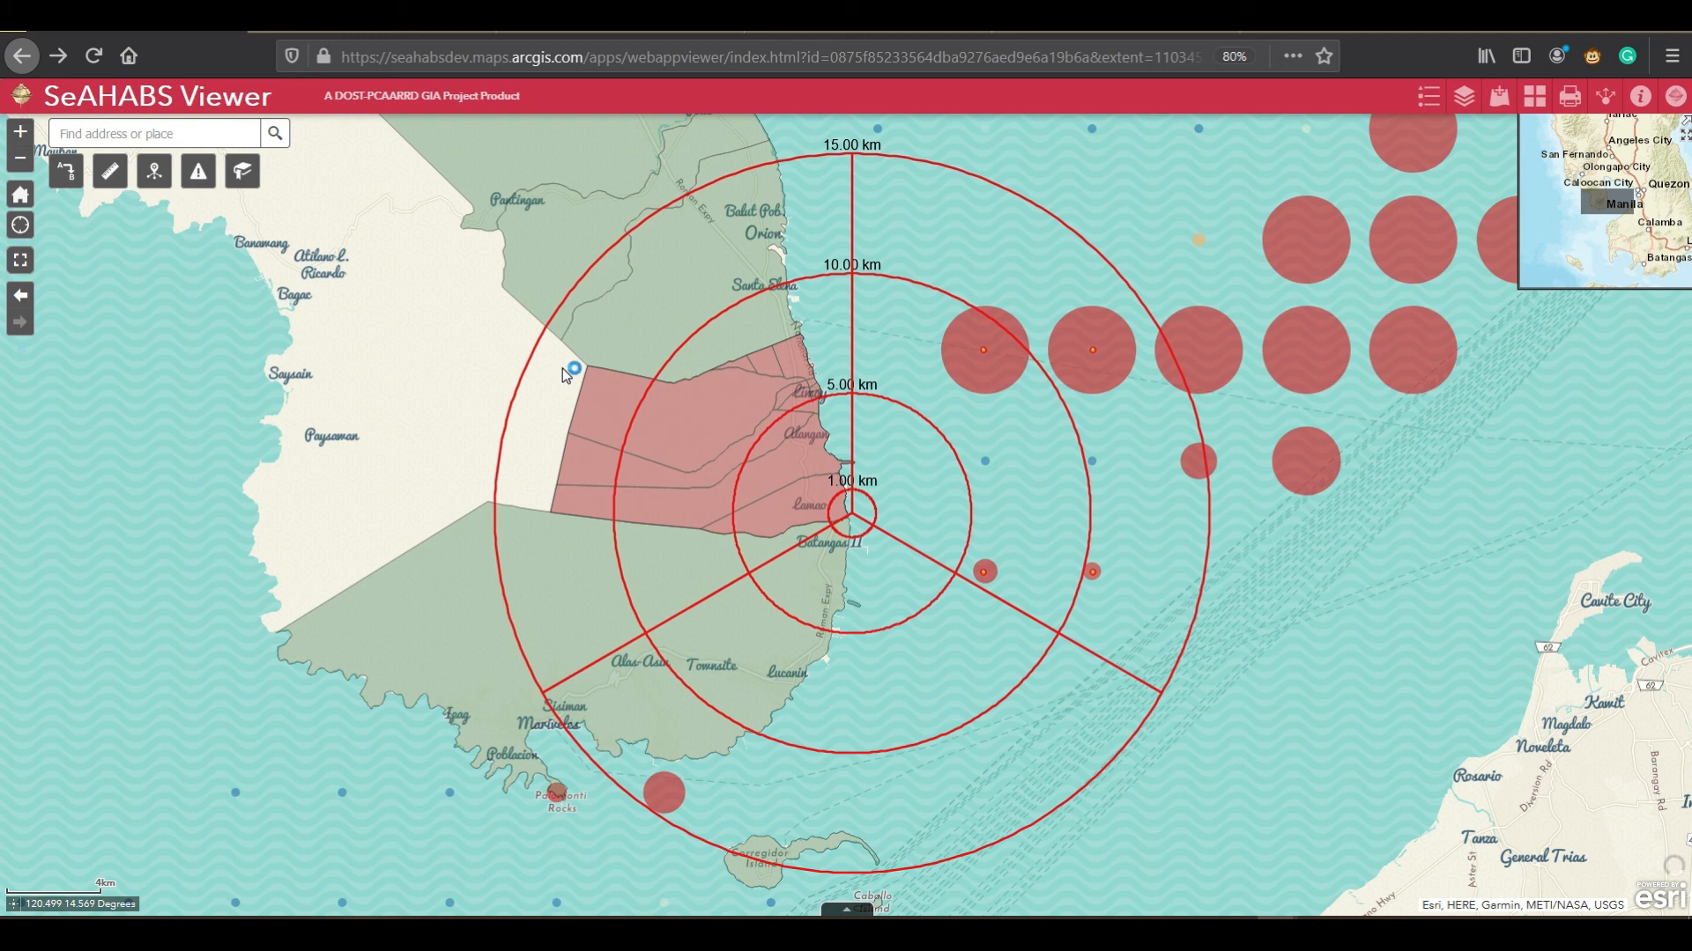
Step: Check the Origin ring settings in the Distance and Direction tool and close it again
{"action": "left_click", "coordinate": [59, 174]}
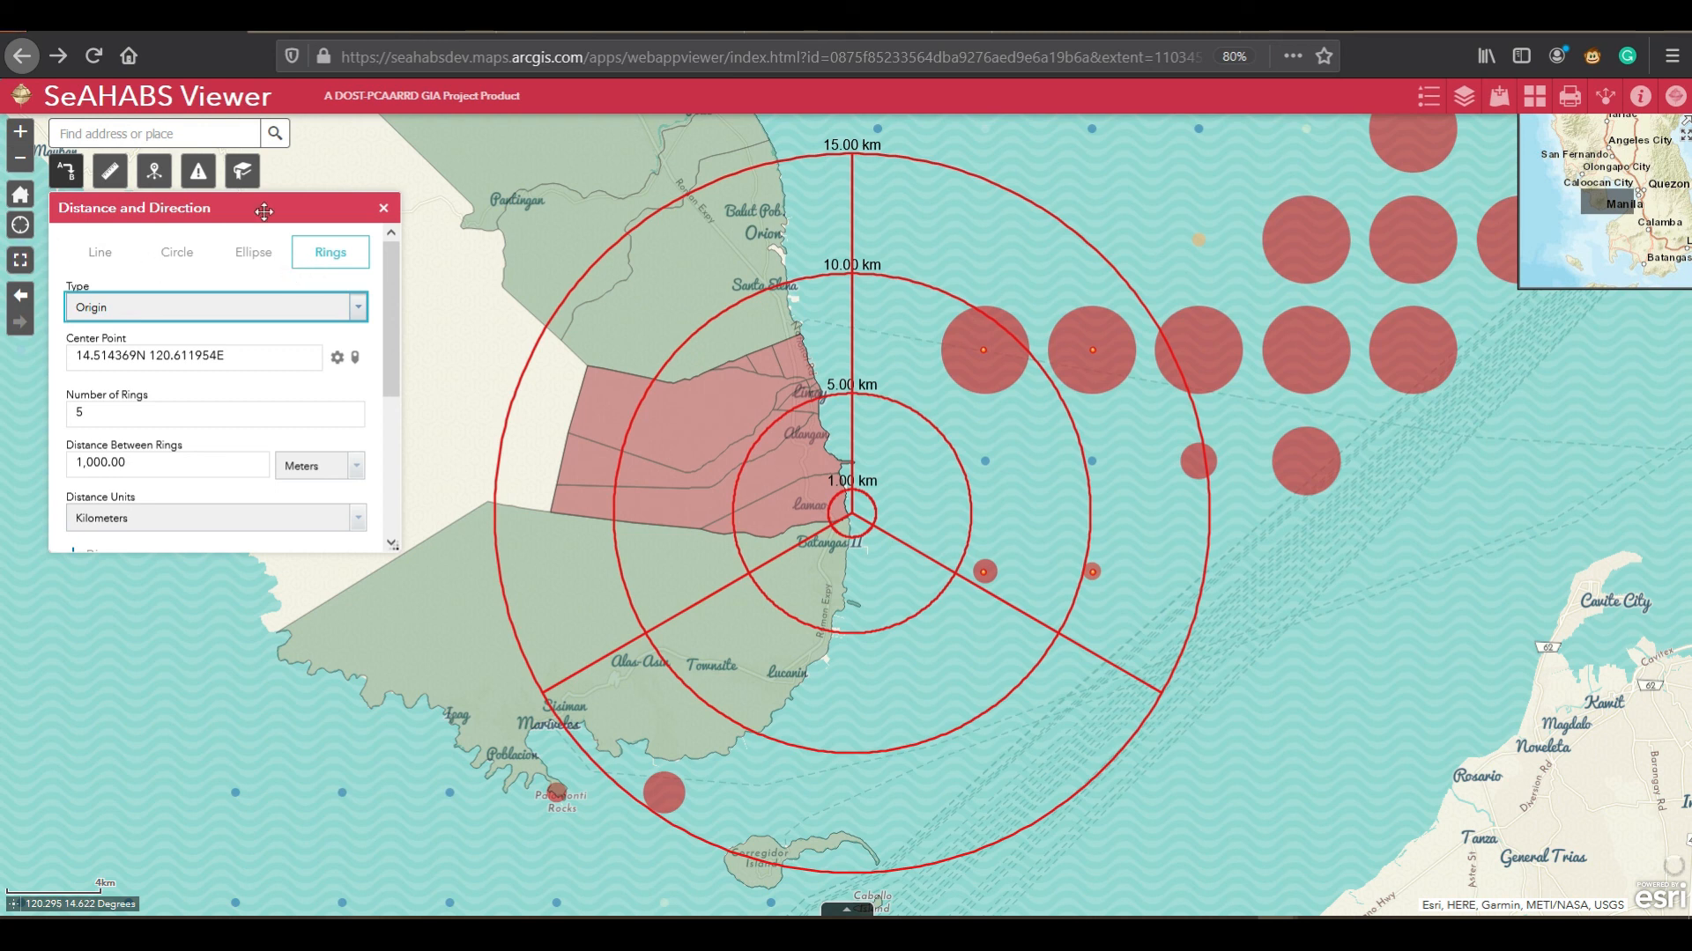
{"action": "left_click", "coordinate": [383, 208]}
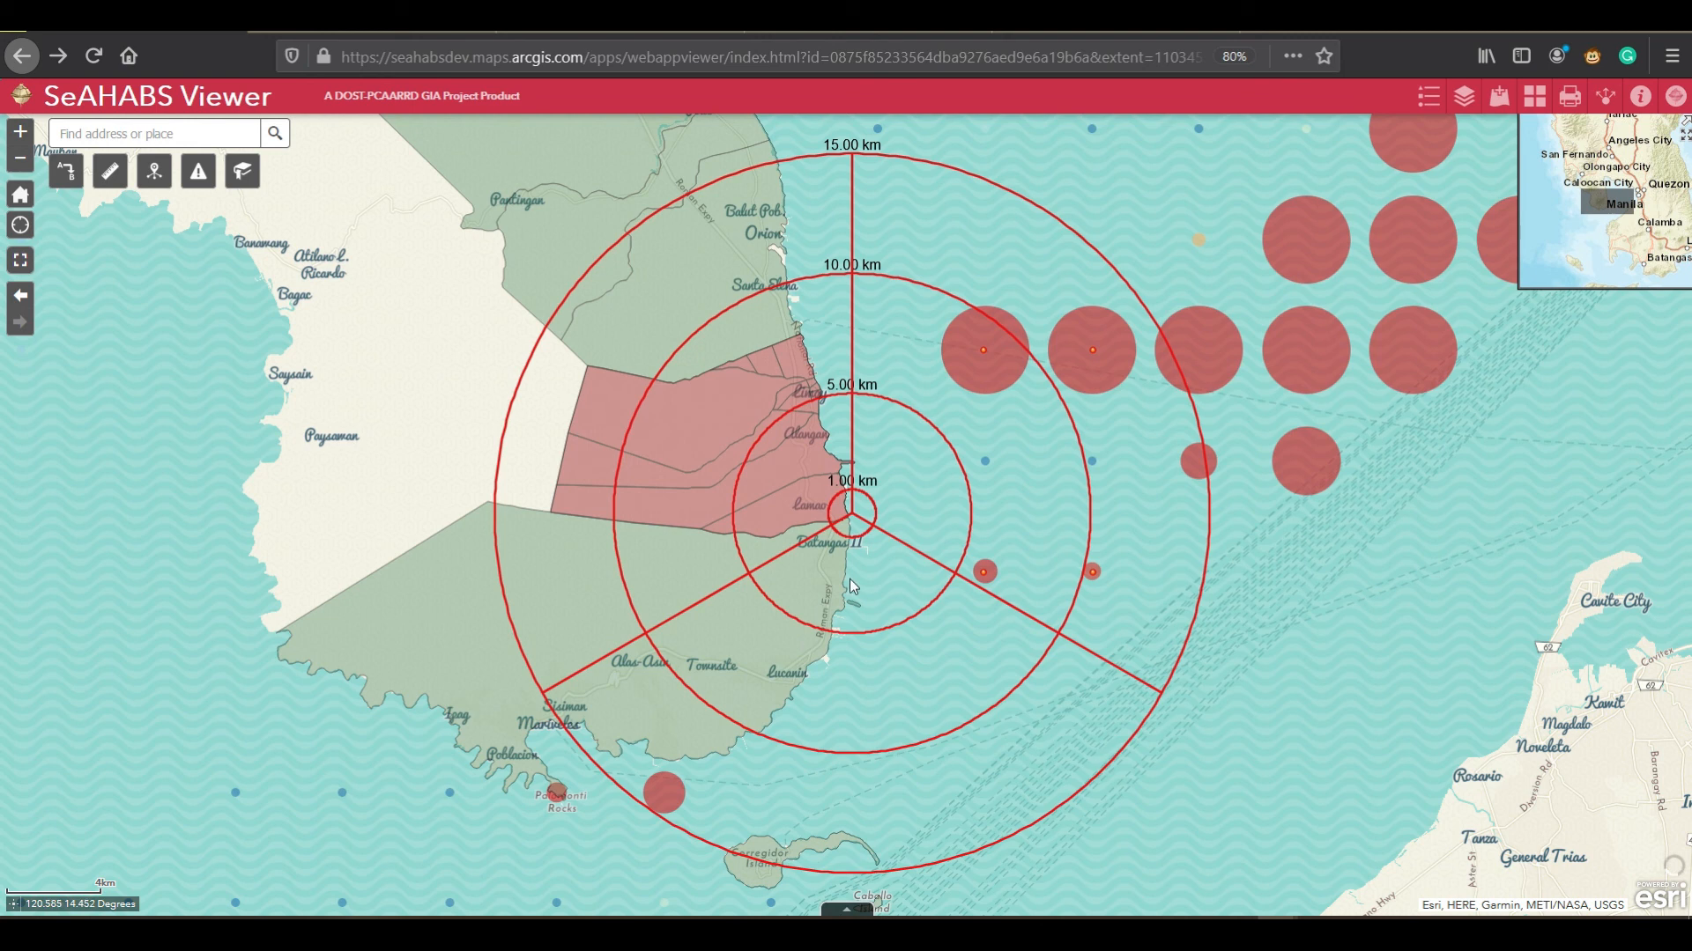
{"action": "left_click_drag", "start_coordinate": [848, 597], "coordinate": [864, 579]}
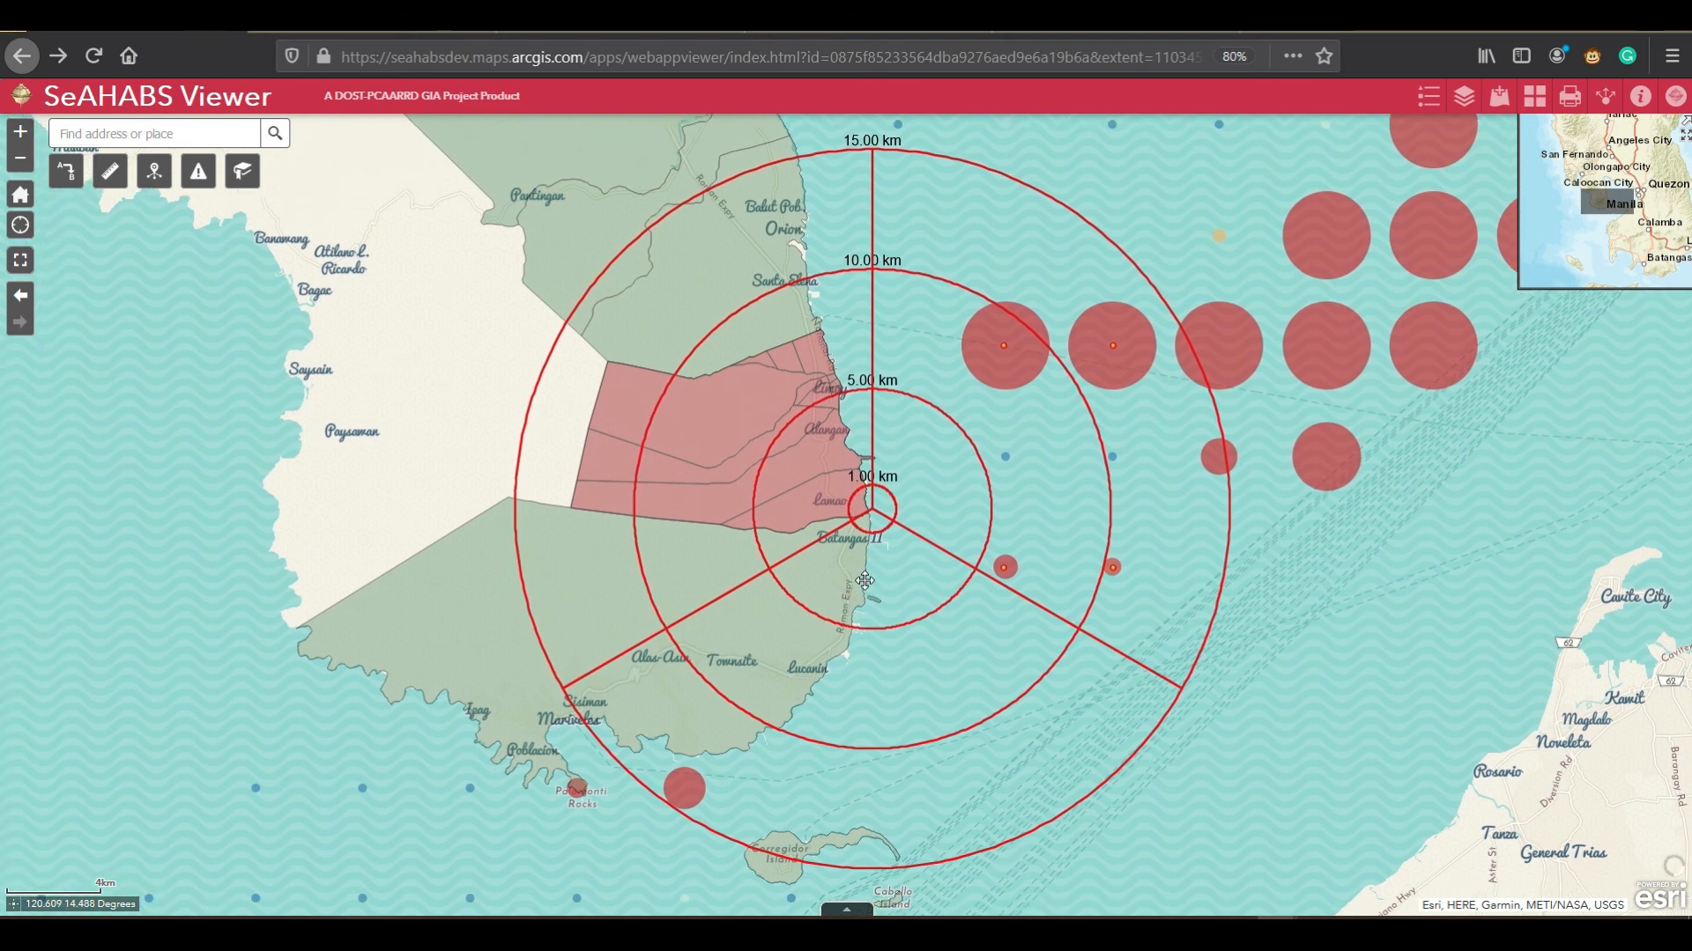